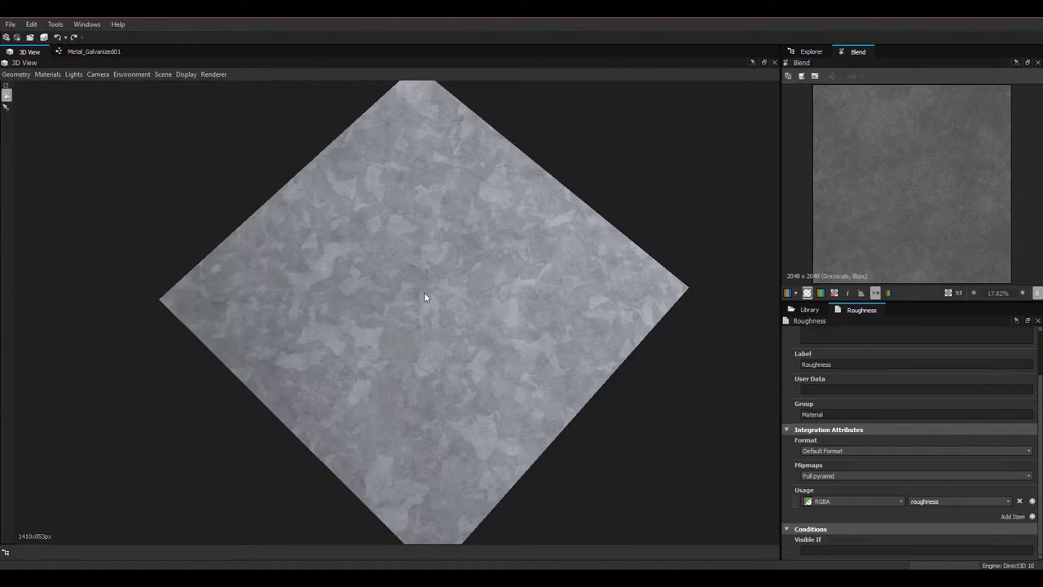
Step: Examine the galvanized metal plane in the 3D view and compare it with the two galvanized metal reference photos in the browser
left_click_drag(380, 275, 399, 294)
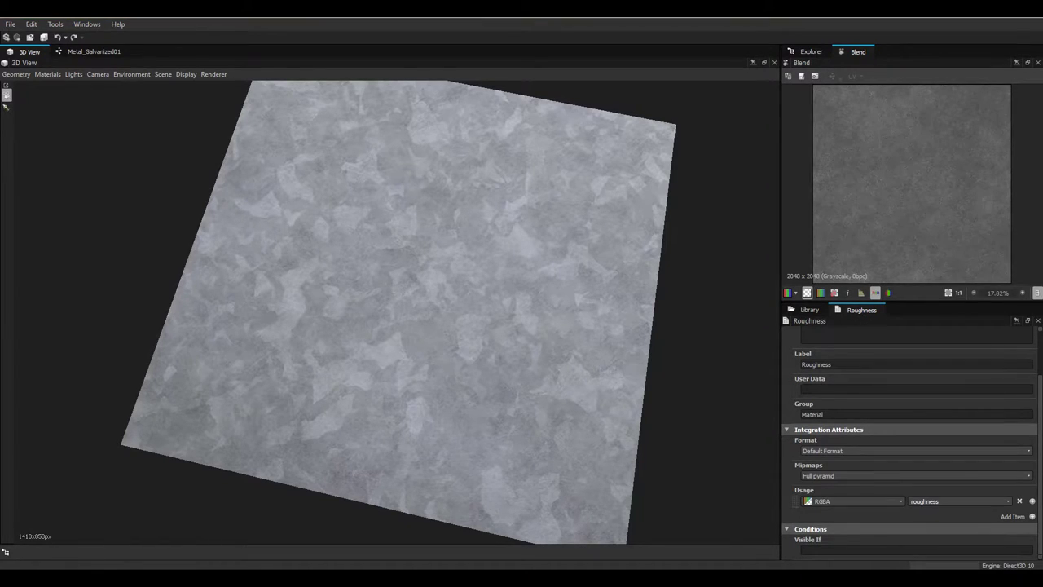
left_click_drag(1042, 47, 461, 43)
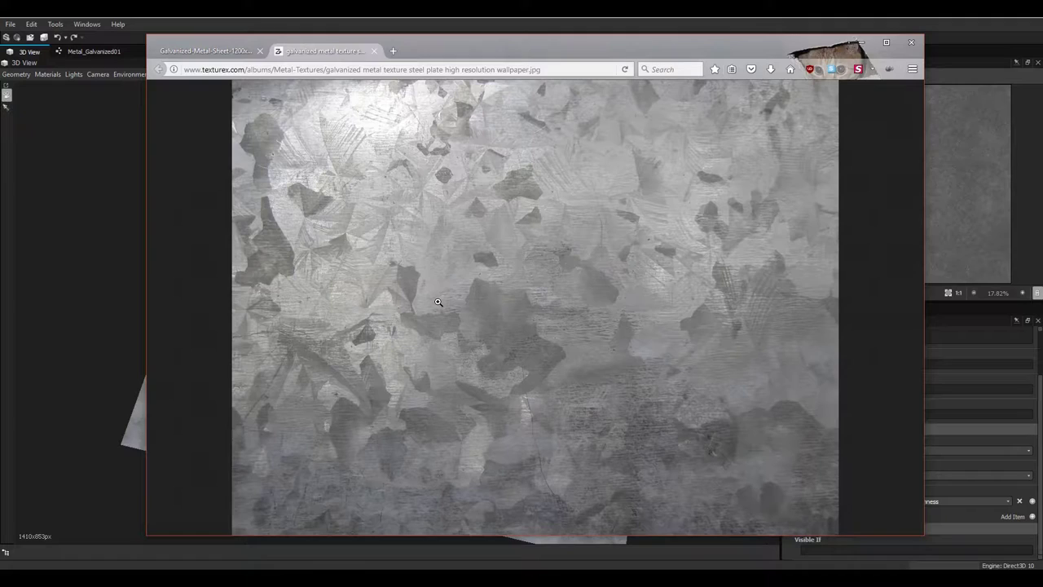
left_click(217, 54)
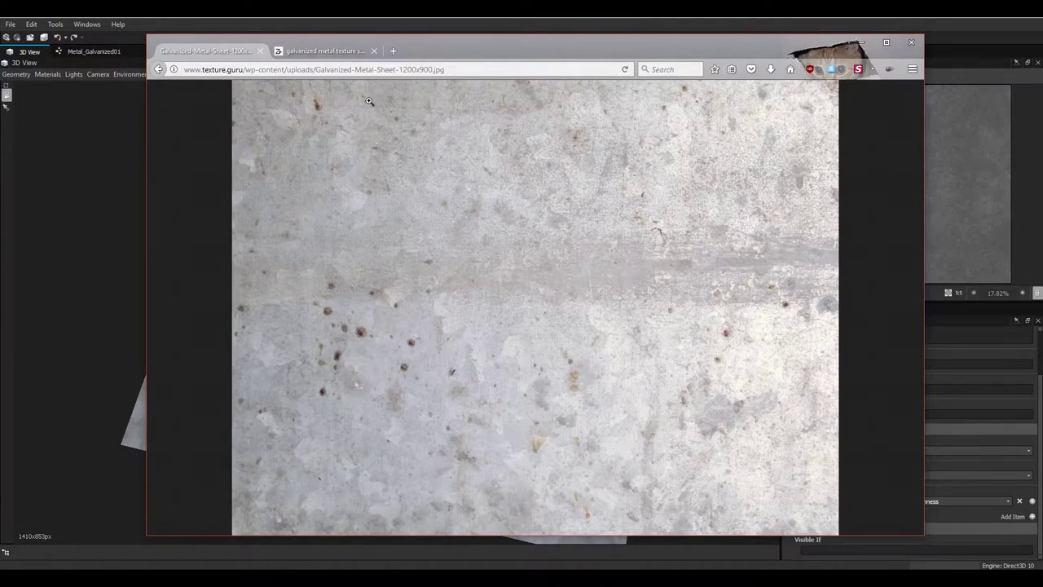
left_click(346, 54)
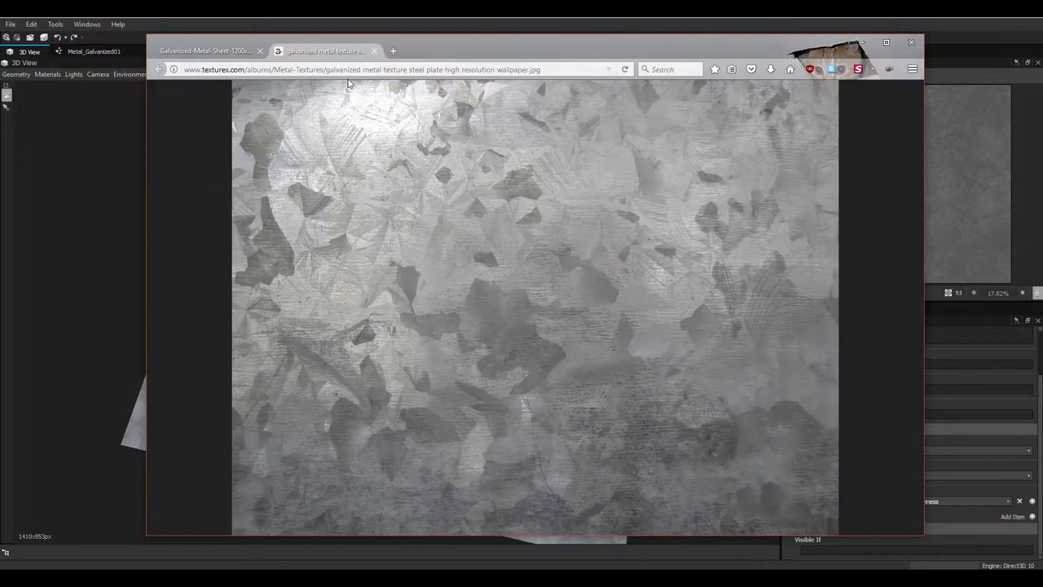
left_click(242, 56)
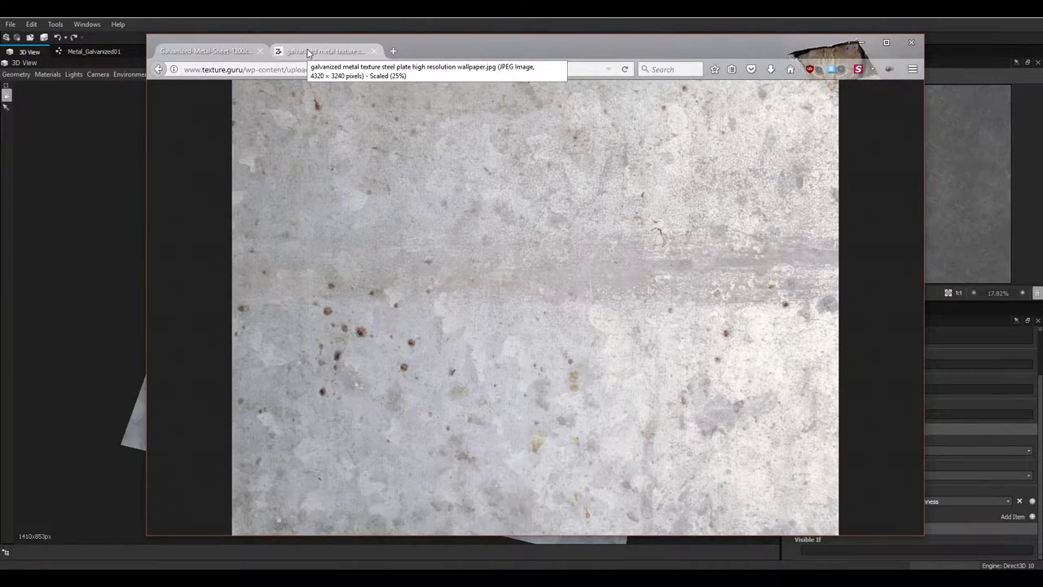
left_click(309, 54)
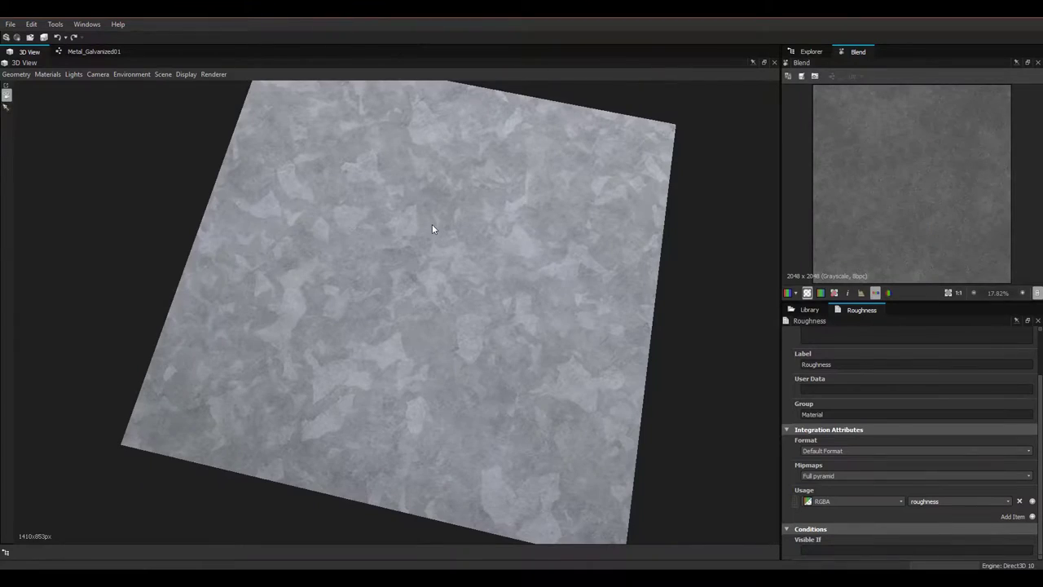
left_click_drag(433, 225, 445, 303, "alt")
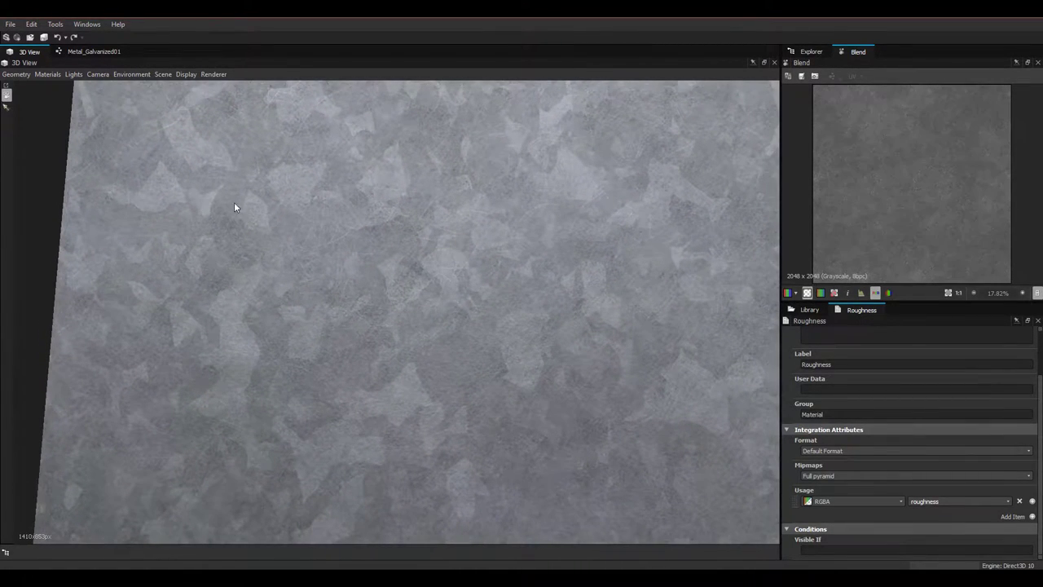
Step: Open the Metal_Galvanized01 graph and look over its whole node network from the noises to the outputs
left_click(91, 51)
scroll(191, 237, "down", 5)
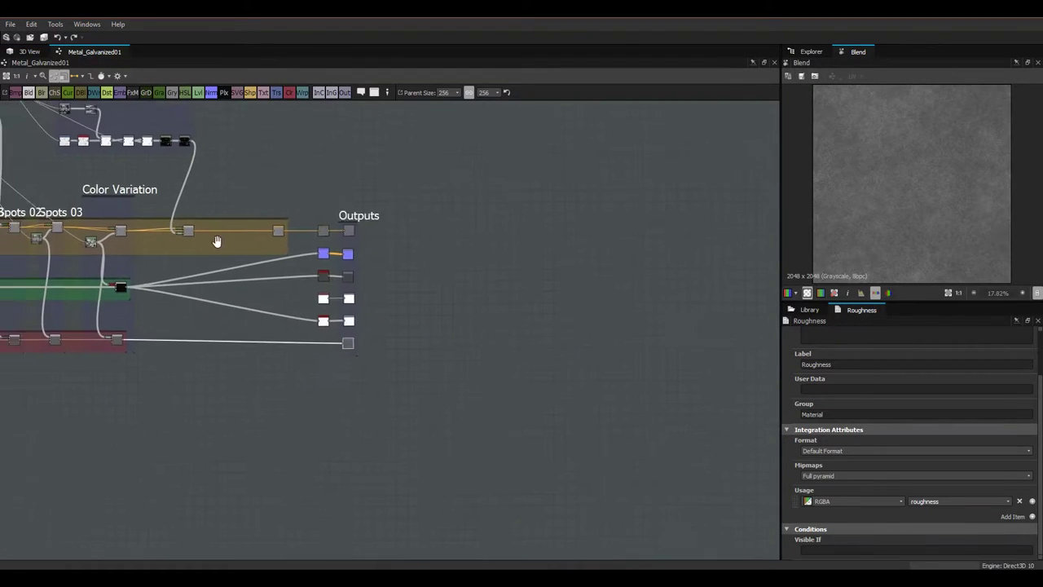
scroll(191, 237, "down", 2)
middle_click_drag(192, 237, 428, 282)
middle_click_drag(232, 241, 377, 296)
scroll(395, 307, "up", 3)
middle_click_drag(205, 309, 272, 314)
scroll(272, 315, "down", 1)
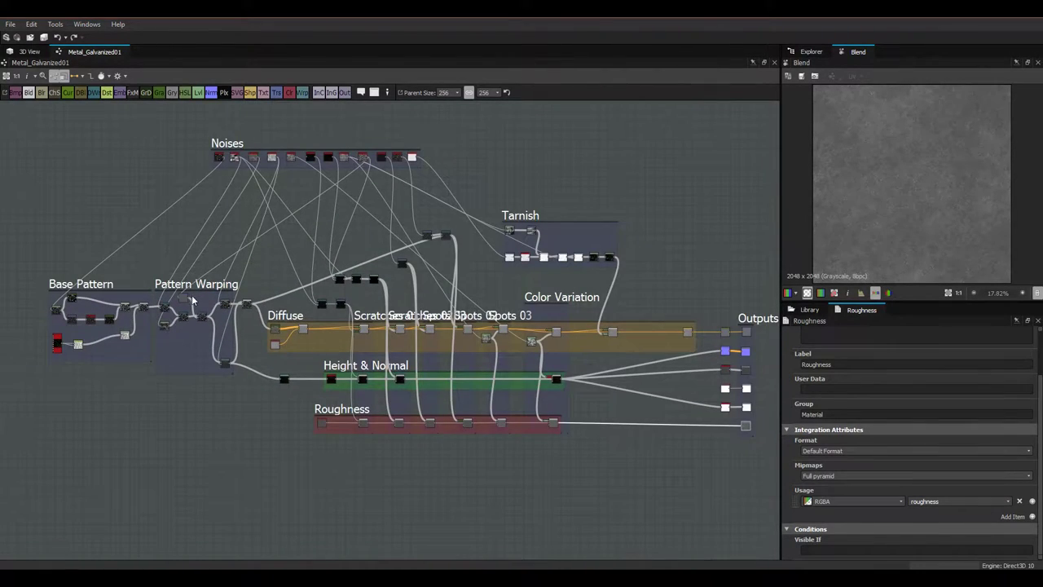
Step: Inspect the Base Pattern frame and preview the output of its final Blend node
middle_click_drag(160, 297, 380, 302)
scroll(381, 303, "up", 3)
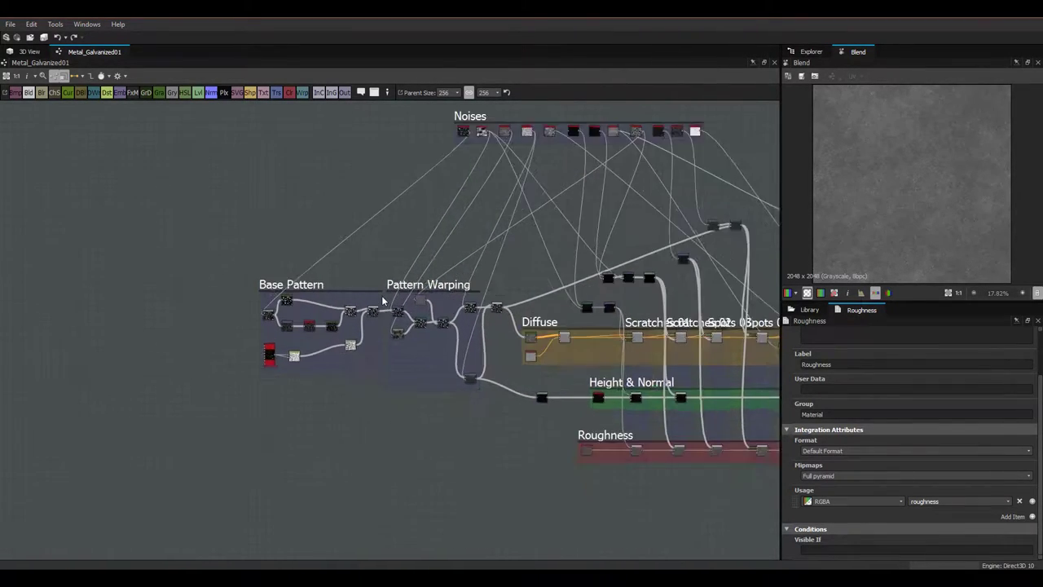
scroll(239, 272, "down", 3)
middle_click_drag(296, 249, 465, 284)
scroll(383, 310, "up", 4)
scroll(432, 289, "up", 3)
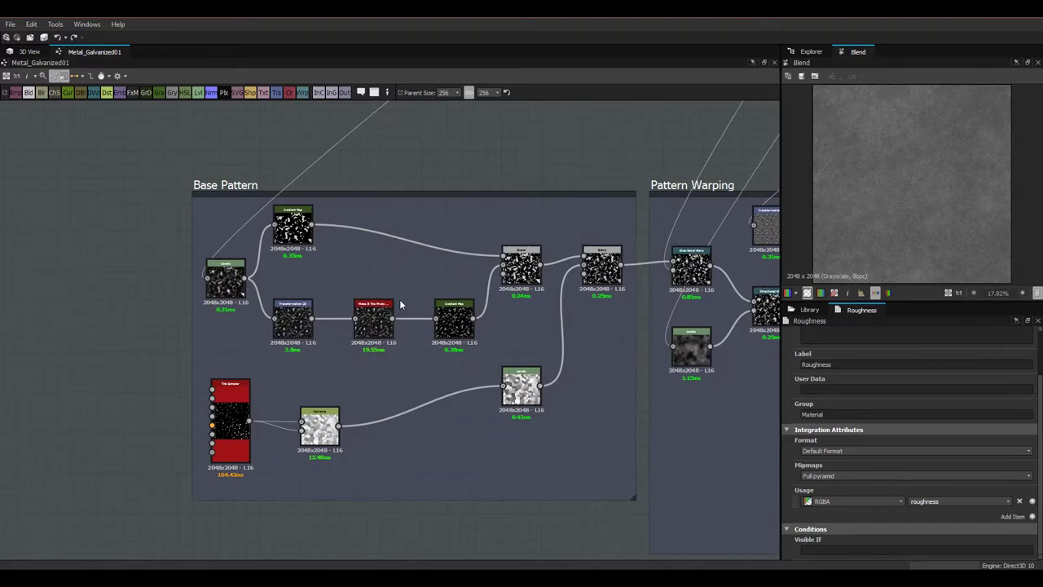
double_click(617, 236)
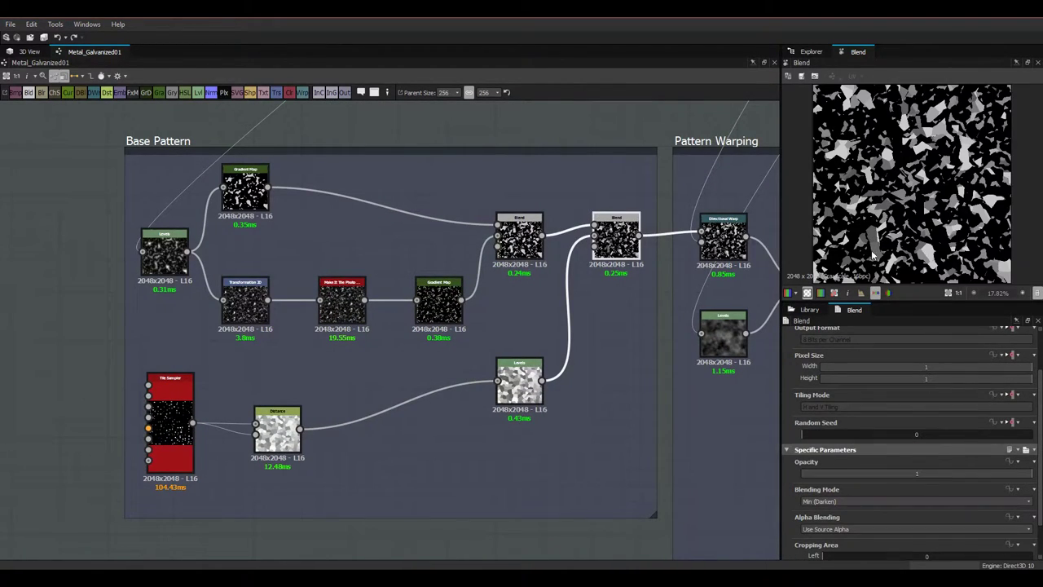
middle_click_drag(388, 271, 418, 279)
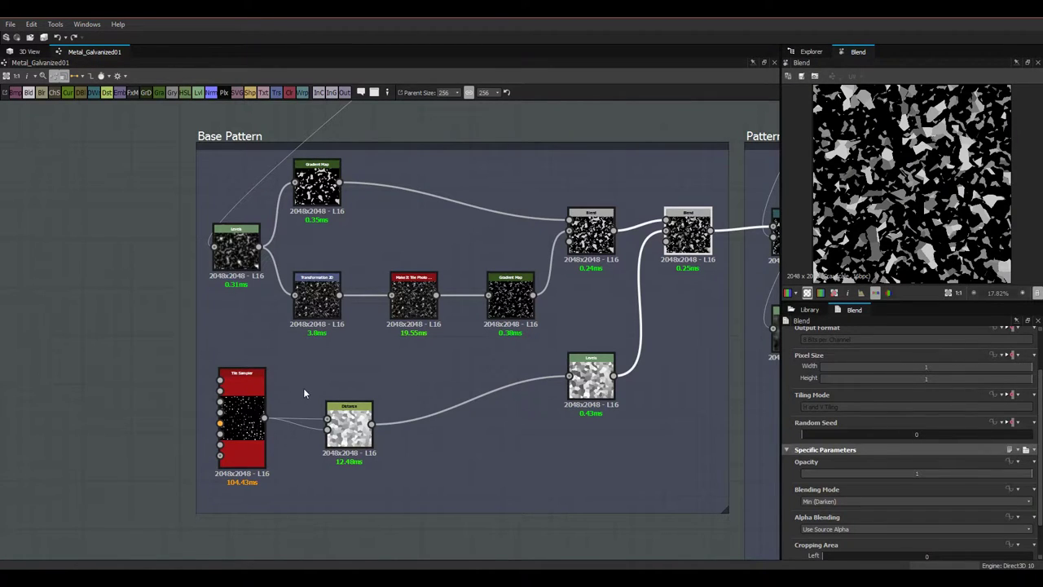
mouse_move(258, 391)
middle_mouse_down()
mouse_move(270, 408)
mouse_move(256, 392)
middle_mouse_up()
Step: Preview the Crystal 1 node in the Noises frame and check its instance parameters
middle_click_drag(274, 291, 241, 363)
scroll(239, 363, "down", 1)
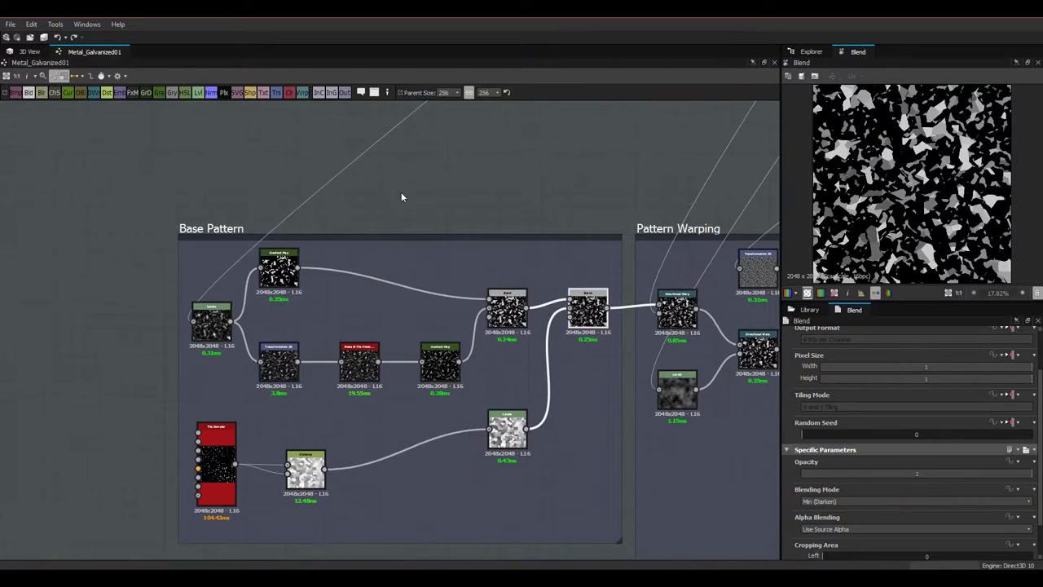
scroll(403, 198, "down", 4)
middle_click_drag(481, 215, 433, 348)
middle_click_drag(590, 225, 522, 371)
scroll(536, 234, "up", 6)
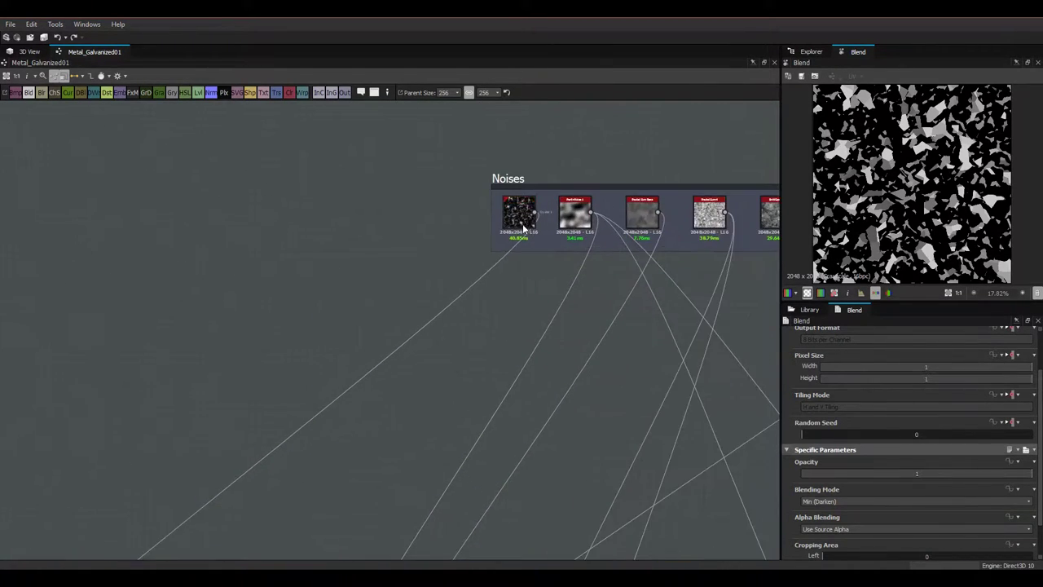
left_click(518, 226)
left_click(517, 228)
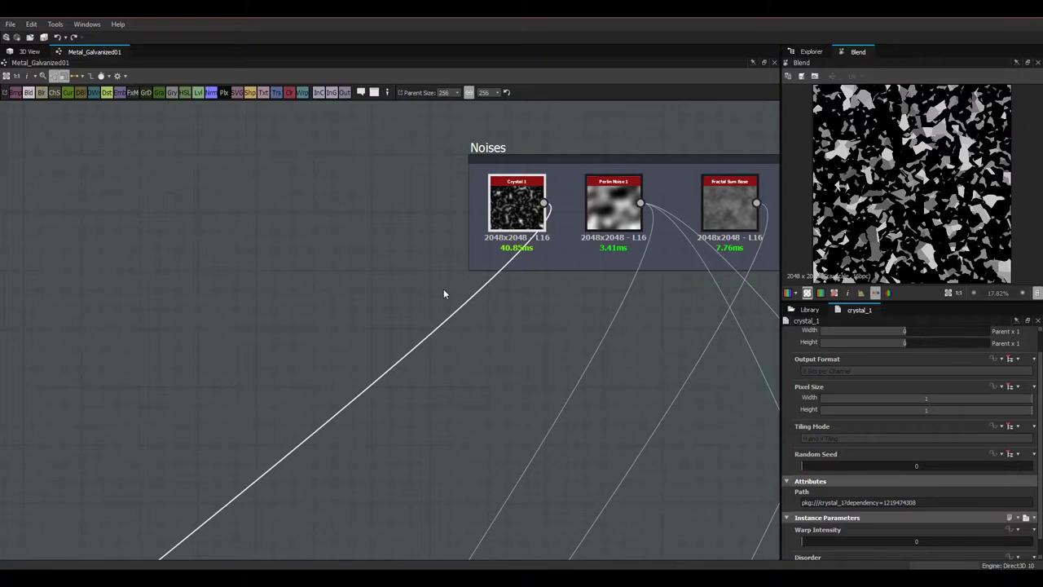
double_click(516, 222)
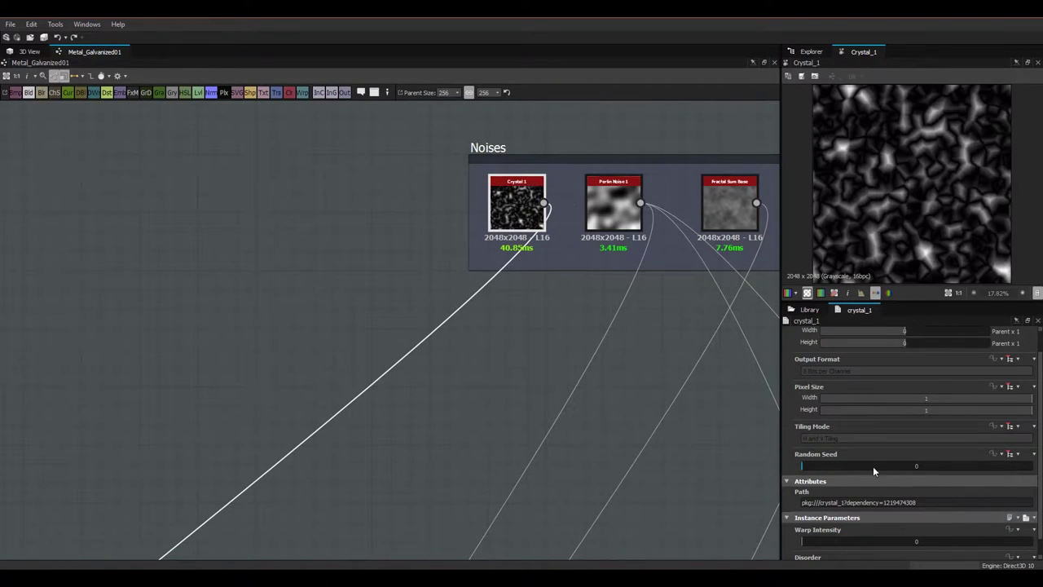
scroll(873, 466, "down", 1)
scroll(458, 319, "up", 1)
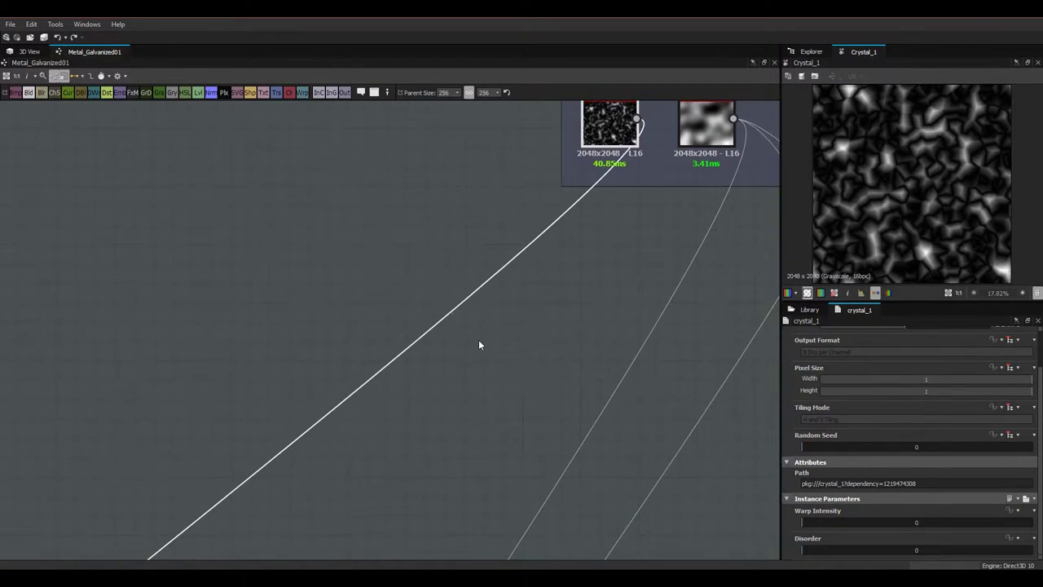
Step: Trace the Crystal 1 connection to the Levels node in the Base Pattern frame and inspect its output and histogram
scroll(457, 358, "down", 3)
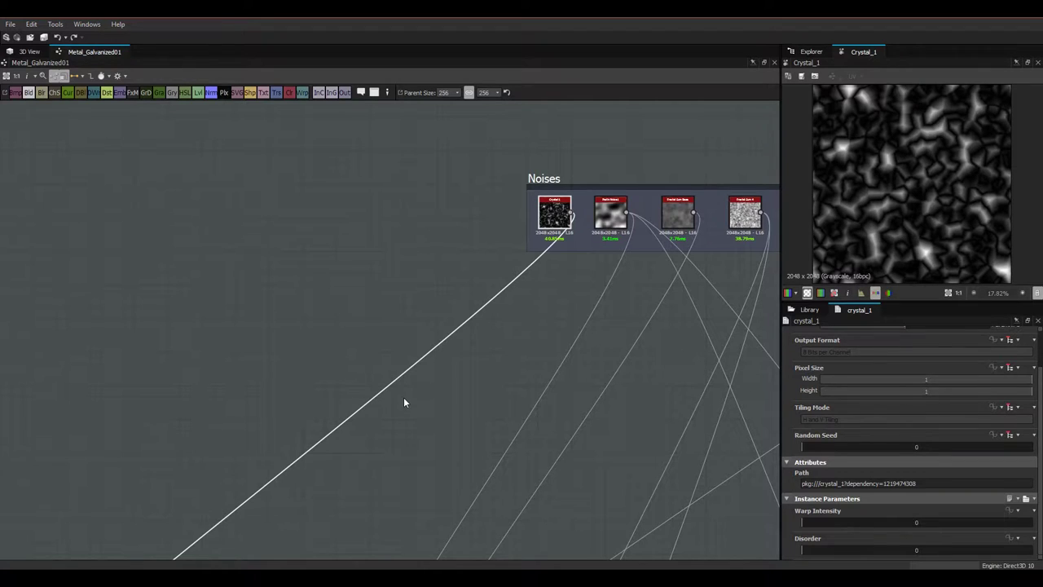
middle_click_drag(359, 412, 424, 289)
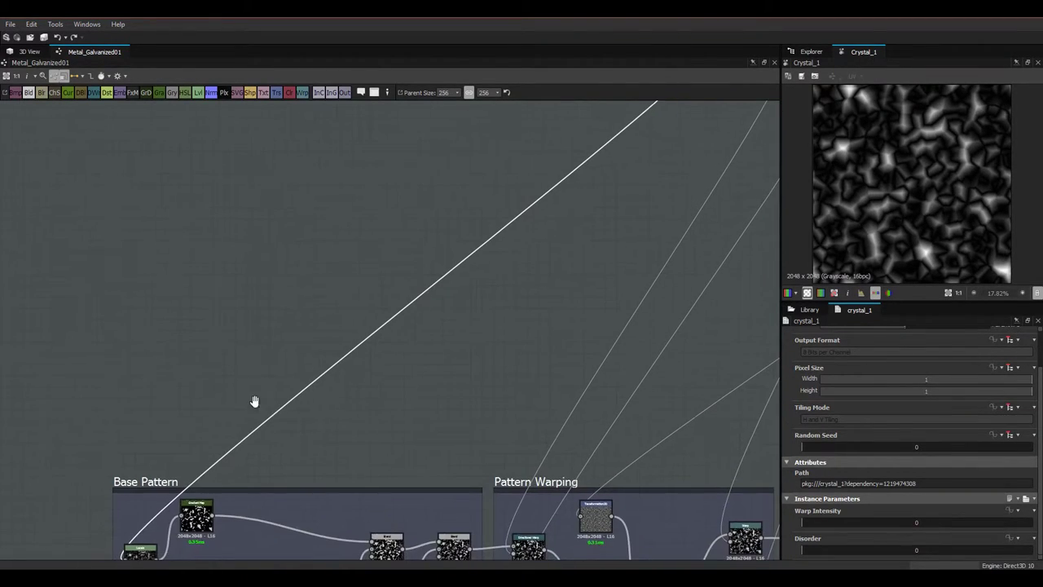
middle_click_drag(255, 408, 468, 231)
middle_click_drag(353, 414, 350, 401)
left_click(349, 398)
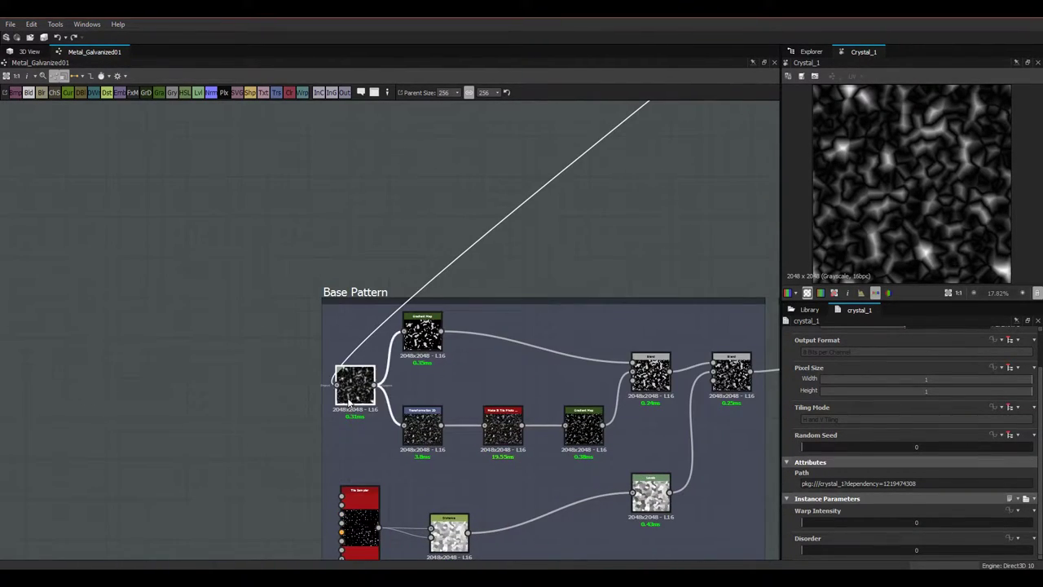
double_click(349, 401)
middle_click_drag(358, 328, 388, 373)
scroll(832, 456, "down", 2)
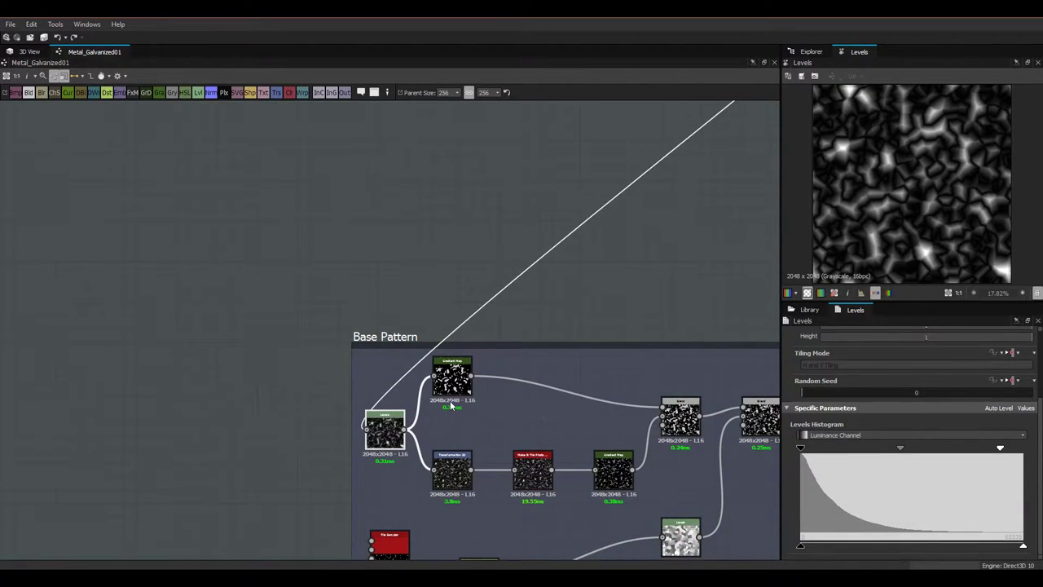
Step: Preview the Gradient Map fed directly by the Levels node, and the Blend node that receives it
middle_click_drag(459, 420, 454, 391)
scroll(453, 443, "up", 1)
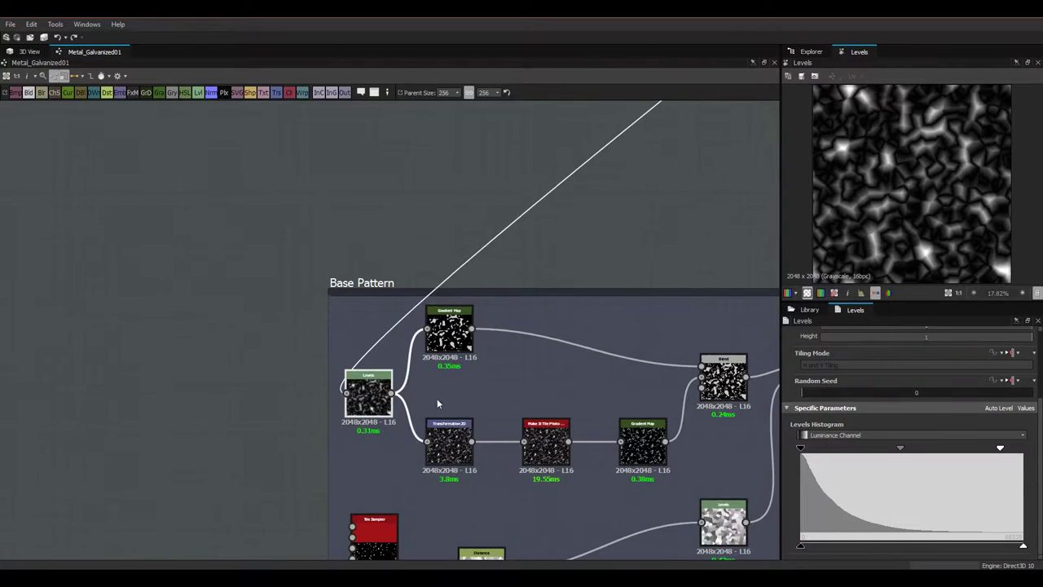
left_click(445, 349)
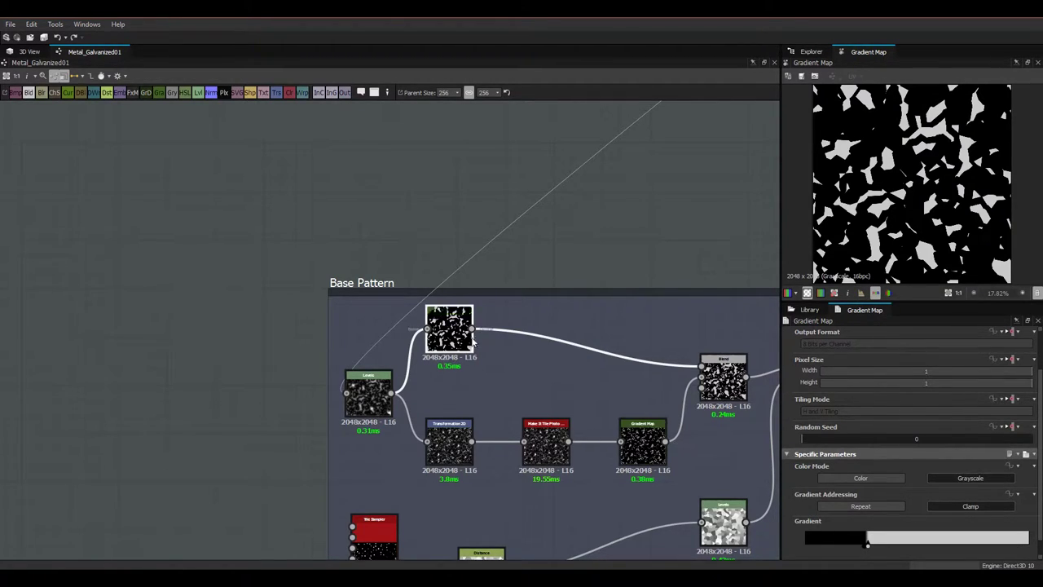
left_click(718, 381)
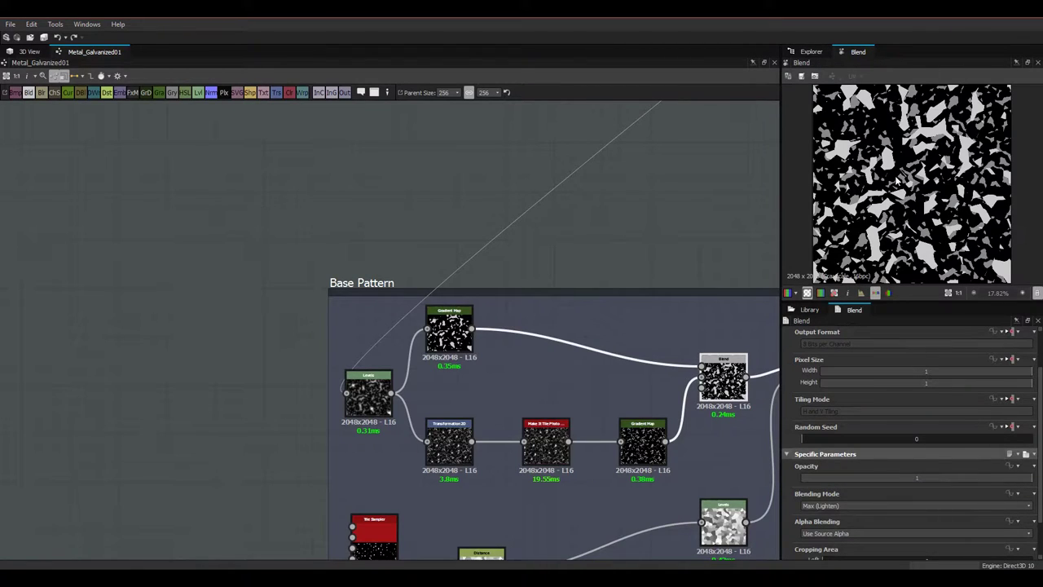
Step: Preview the Transformation 2D node in the Base Pattern frame and review its transform matrix settings
left_click(430, 444)
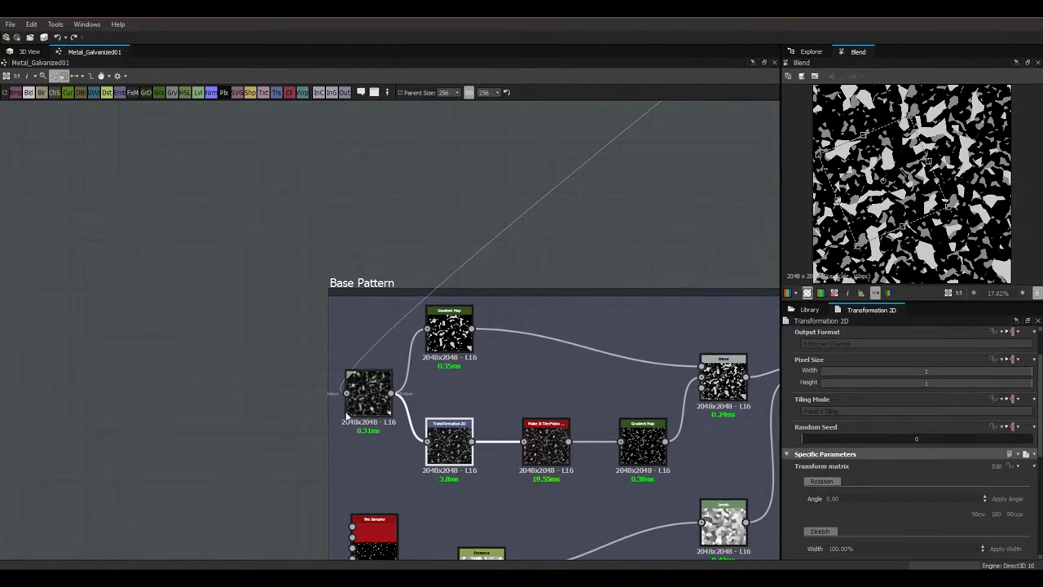
double_click(432, 438)
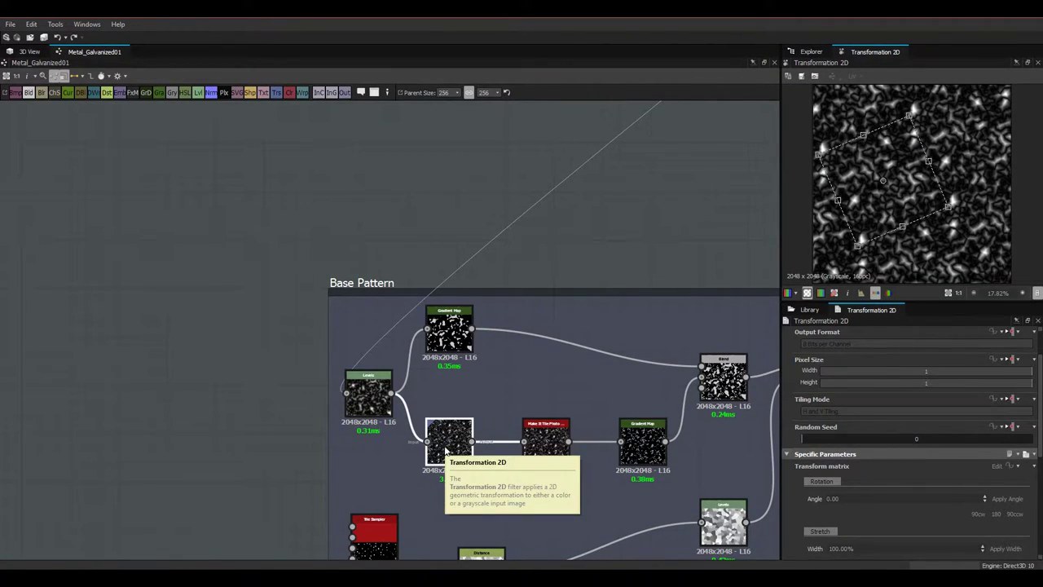
scroll(935, 276, "down", 1)
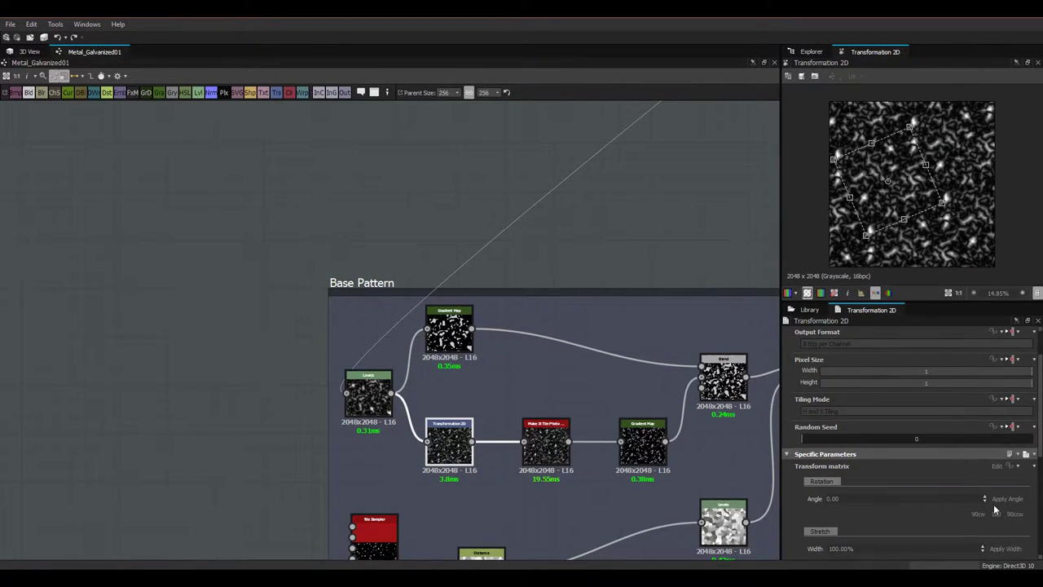
scroll(994, 503, "down", 2)
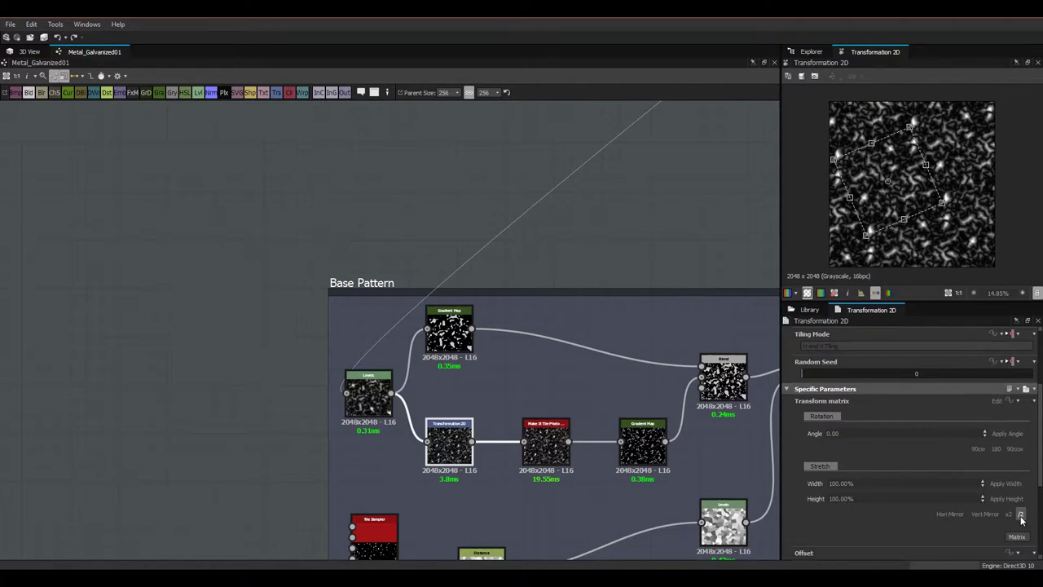
Step: Check the tiled preview of the Transformation 2D output for seams and compare it with the Make It Tile Photo output
left_click(541, 459)
left_click(466, 459)
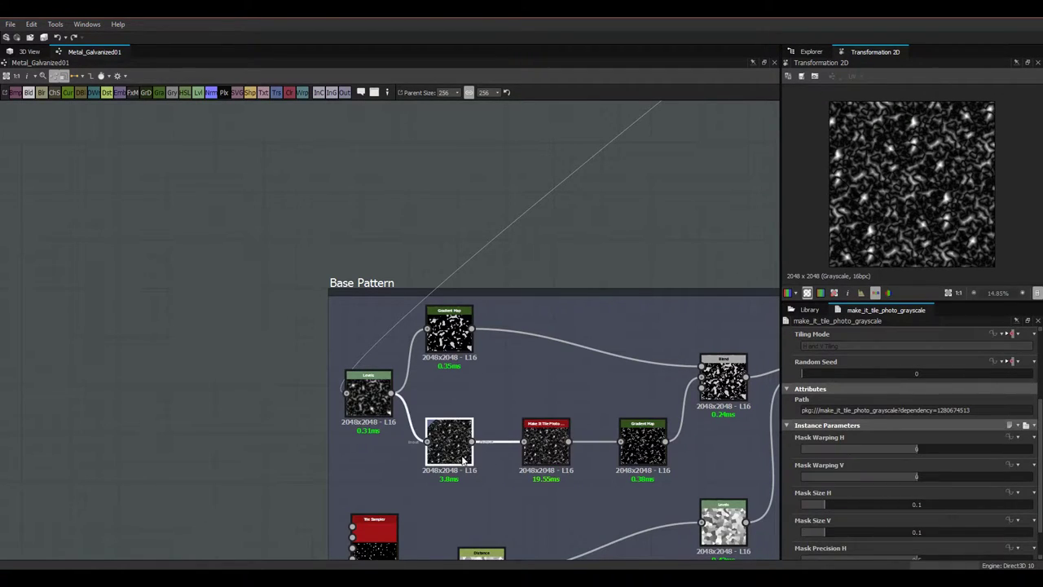
scroll(935, 245, "down", 1)
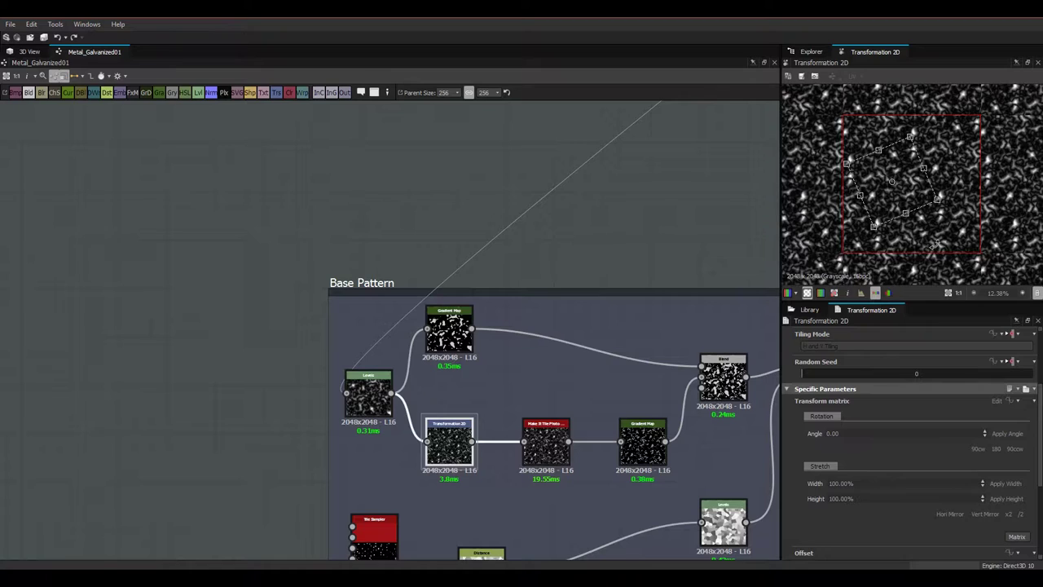
scroll(937, 237, "down", 1)
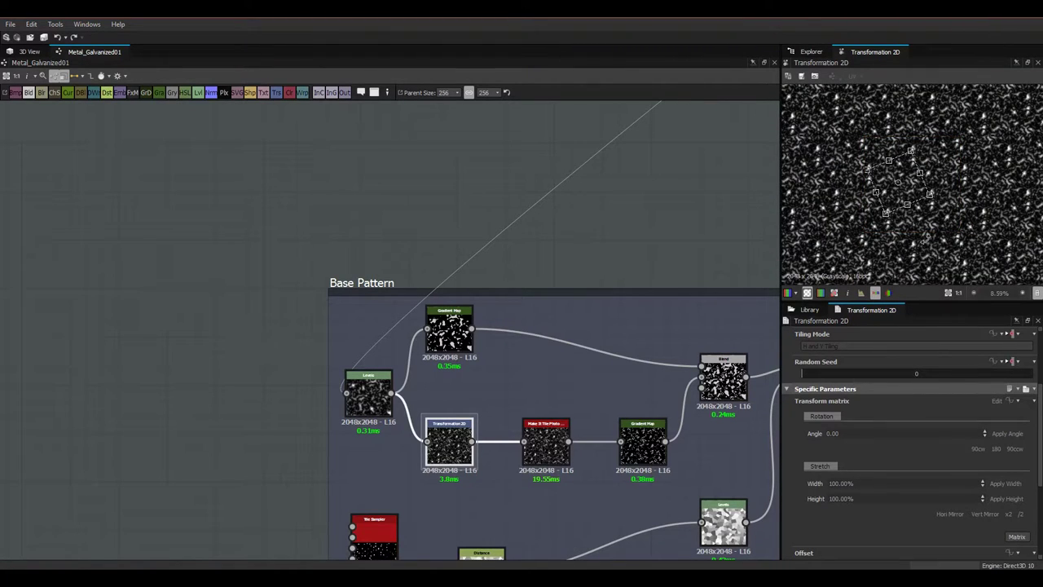
scroll(937, 240, "up", 1)
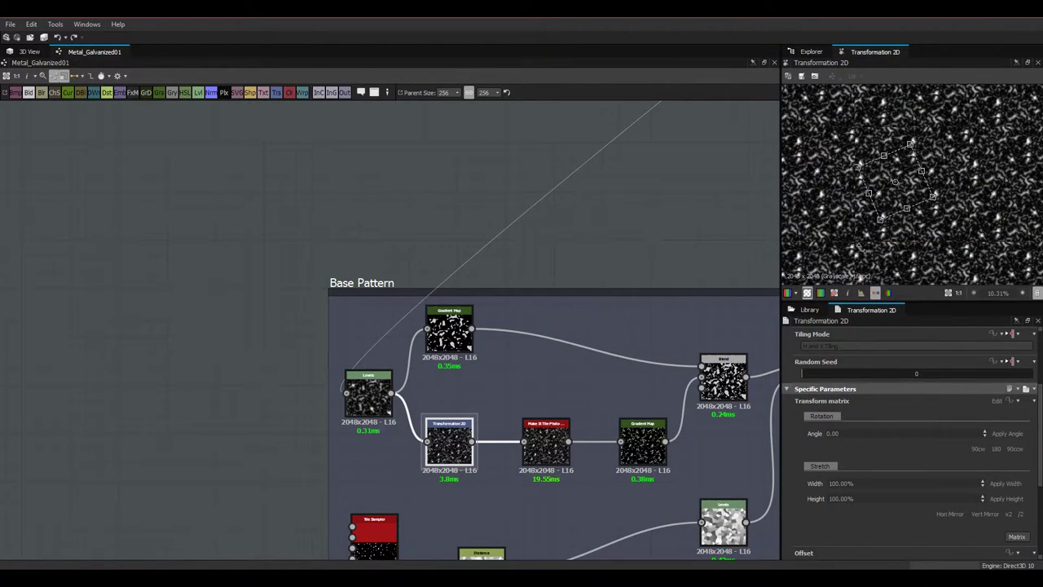
scroll(852, 236, "up", 2)
scroll(849, 235, "down", 3)
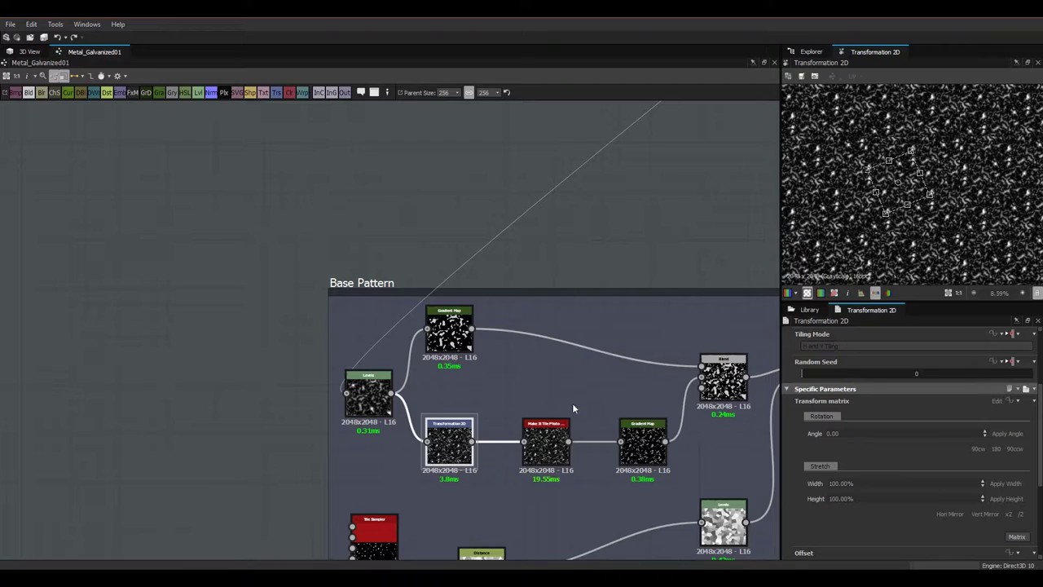
left_click(545, 456)
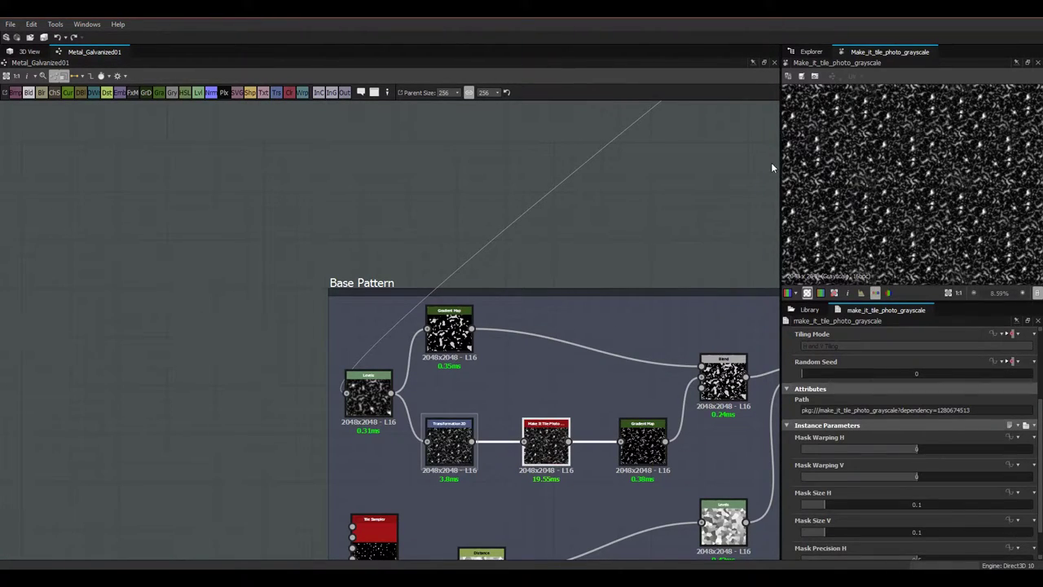
Step: Preview the Gradient Map fed by the Make It Tile Photo node in the Base Pattern frame
scroll(555, 425, "up", 2)
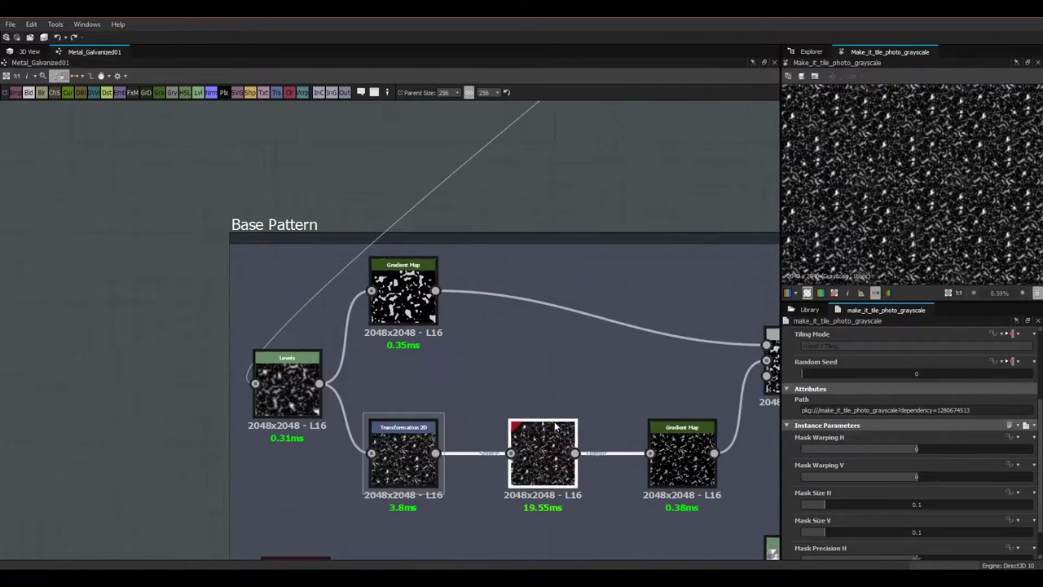
scroll(555, 425, "up", 1)
scroll(872, 458, "down", 1)
scroll(887, 227, "down", 2)
scroll(886, 227, "up", 3)
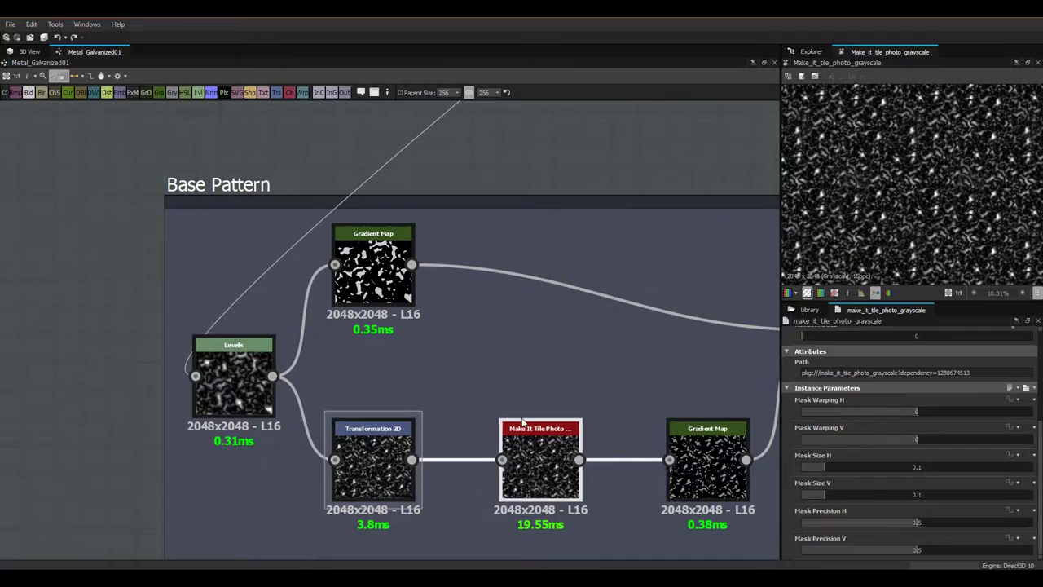
middle_click_drag(522, 421, 445, 390)
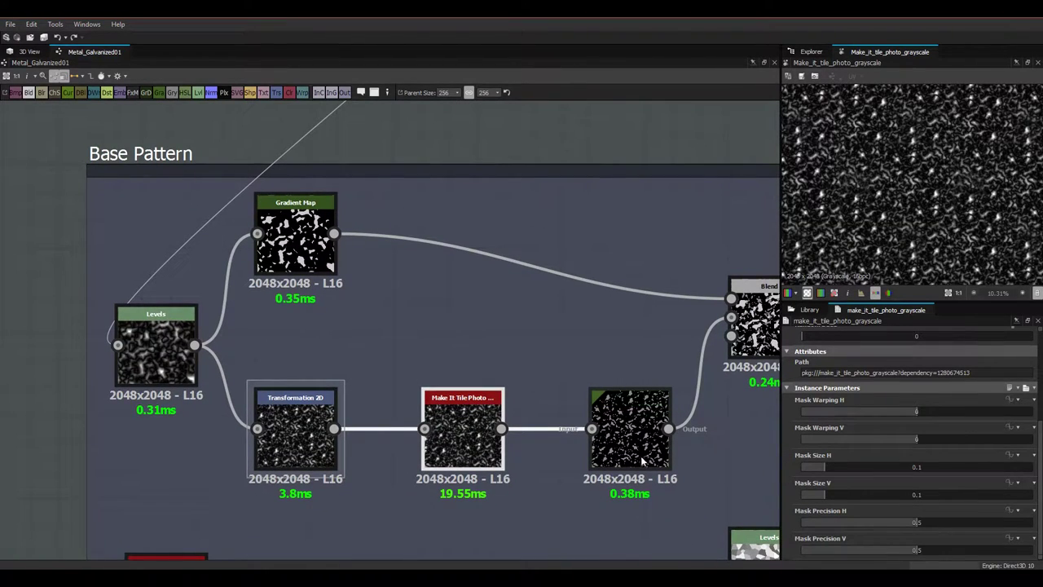
left_click(635, 456)
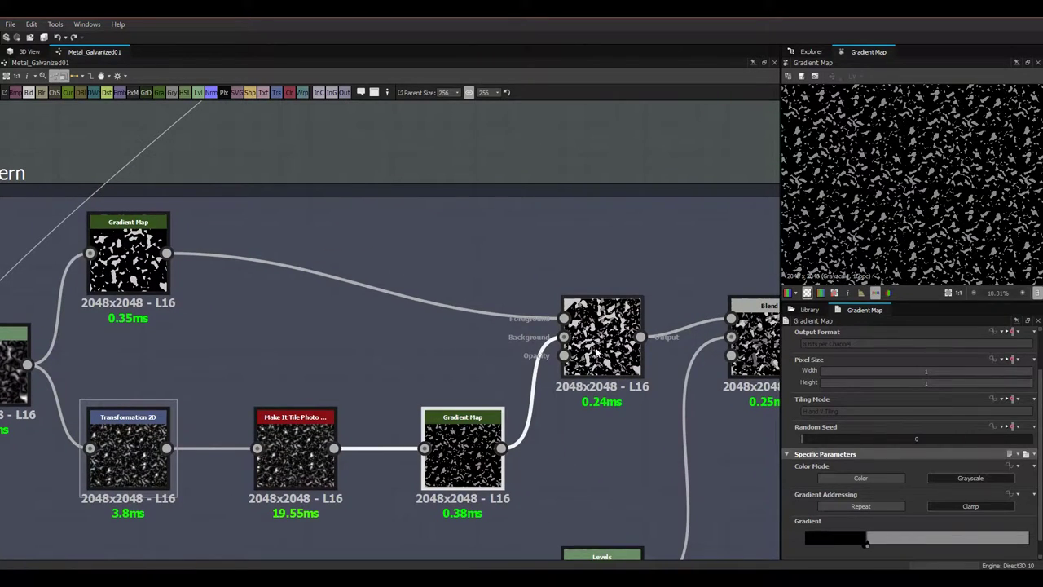
Step: Preview the Blend node that combines the two Gradient Map branches and inspect its tiled output
left_click(601, 336)
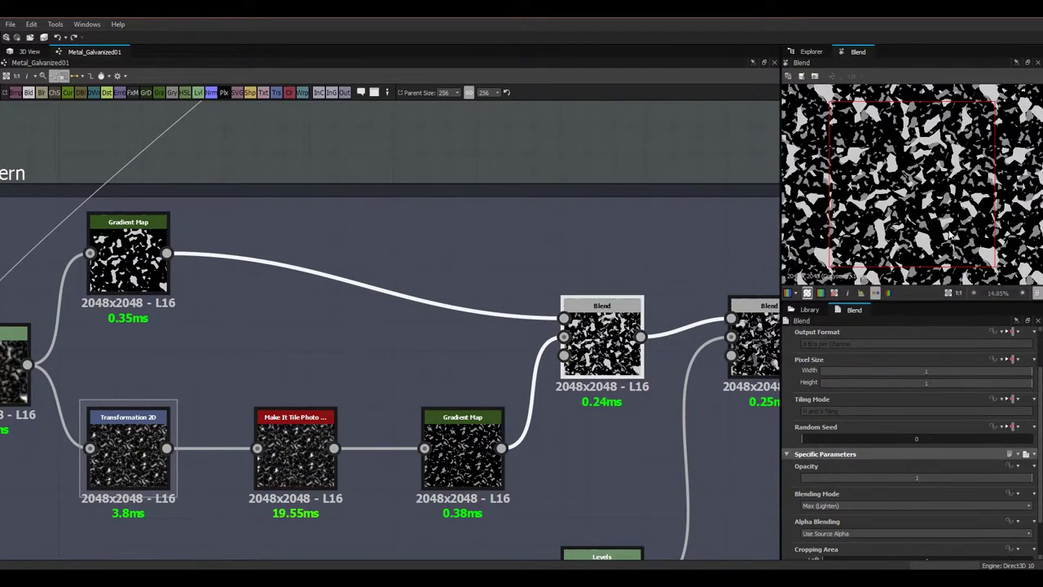
middle_click_drag(659, 456, 529, 456)
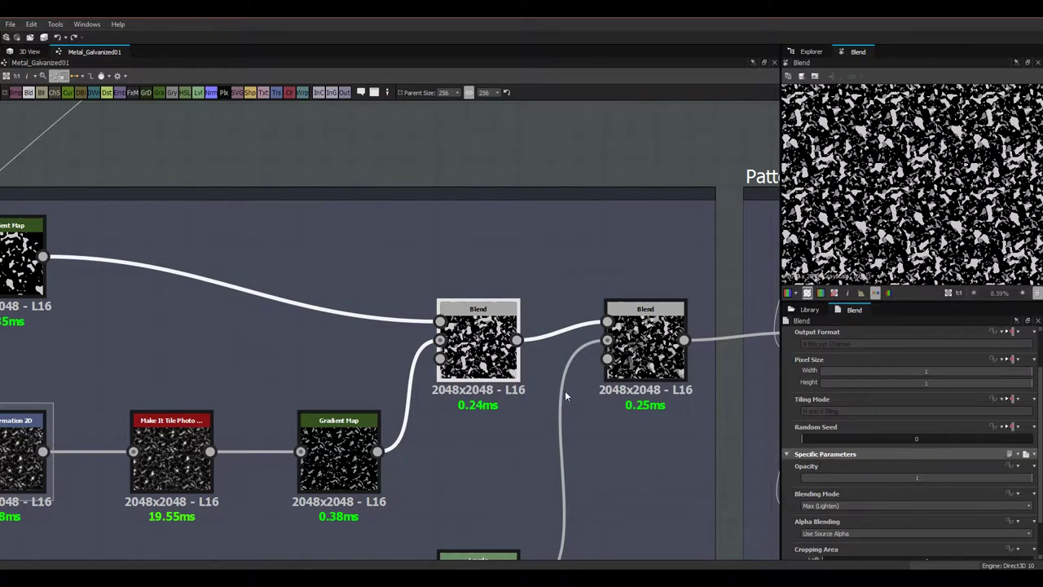
scroll(548, 403, "down", 3)
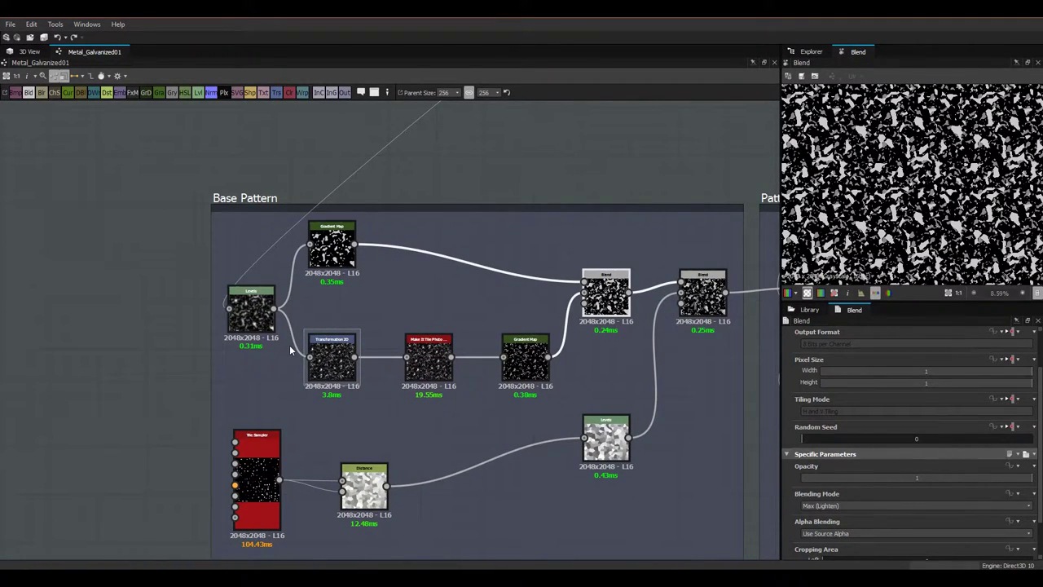
Step: Trace the Base Pattern input back to the Crystal 1 node in the Noises frame and preview it
scroll(344, 316, "down", 1)
middle_click_drag(435, 237, 383, 558)
middle_click_drag(441, 391, 591, 277)
left_click(686, 163)
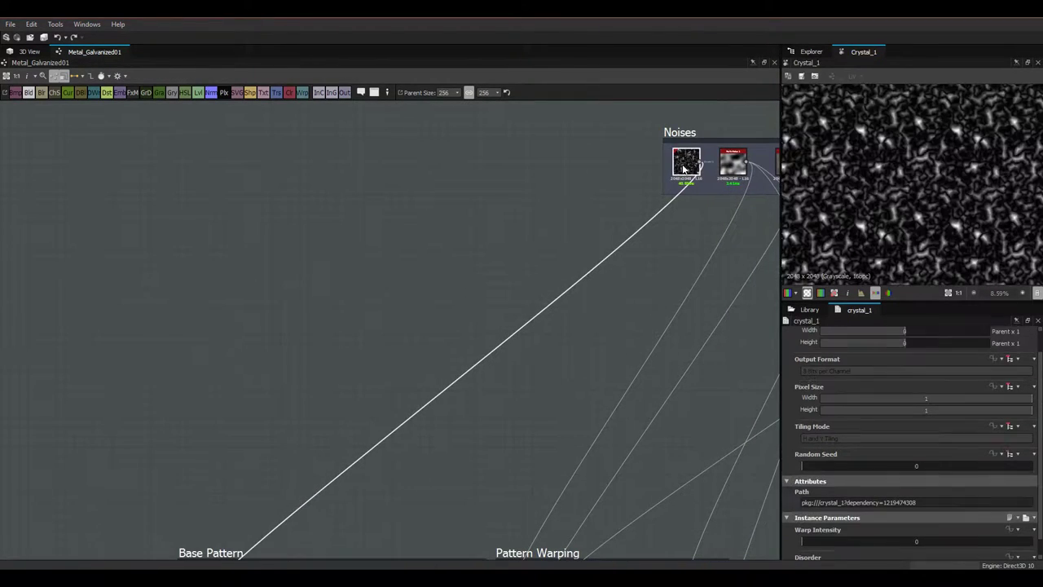
middle_click_drag(499, 433, 528, 142)
Step: Preview the second Blend node in the Base Pattern frame and examine the gray variation in its output
left_click(699, 355)
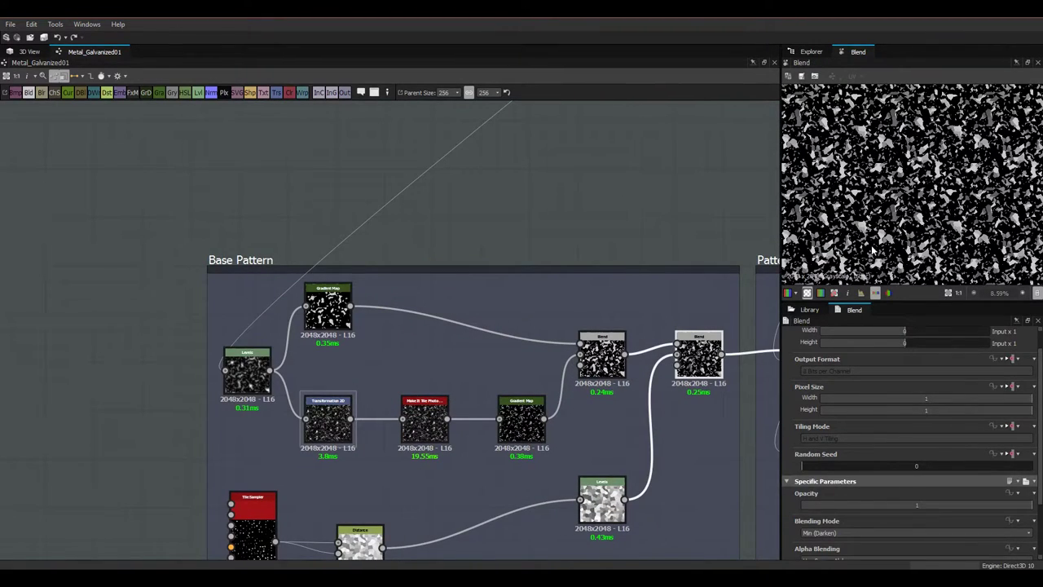
scroll(874, 242, "up", 3)
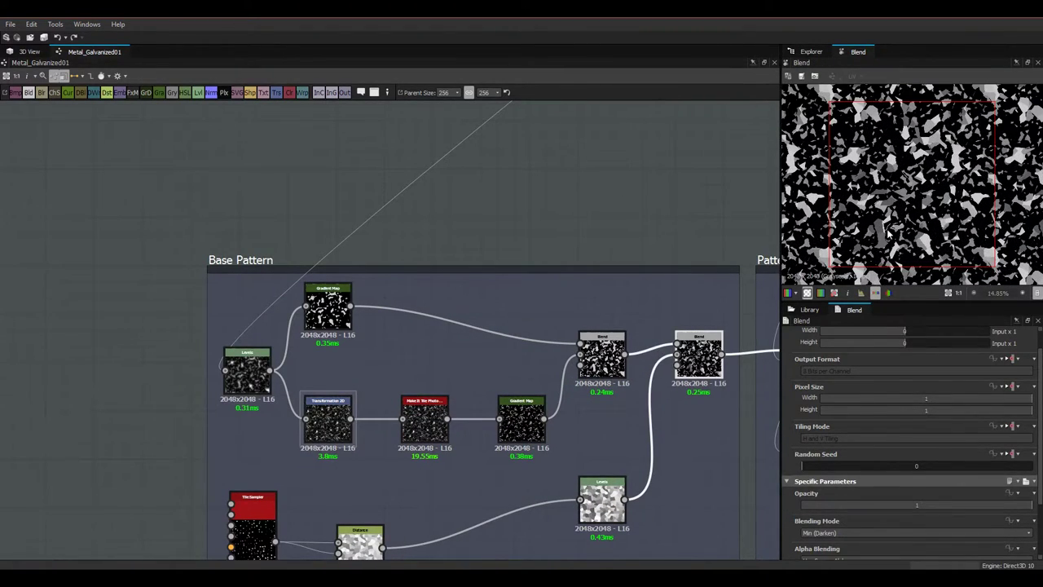
middle_click_drag(504, 484, 544, 373)
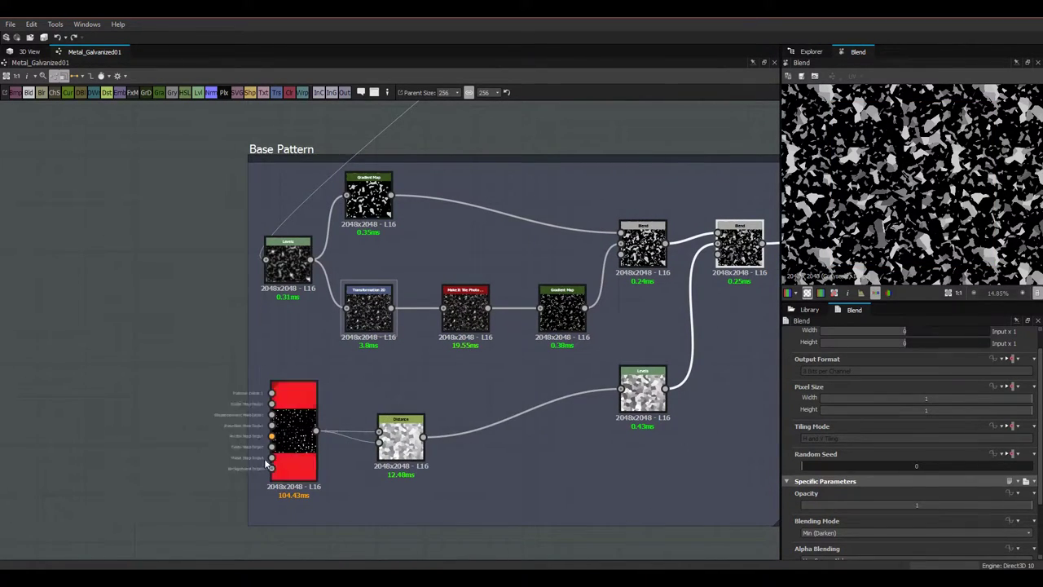
Step: Preview the Tile Sampler node and review its X and Y amounts and pattern settings
double_click(295, 414)
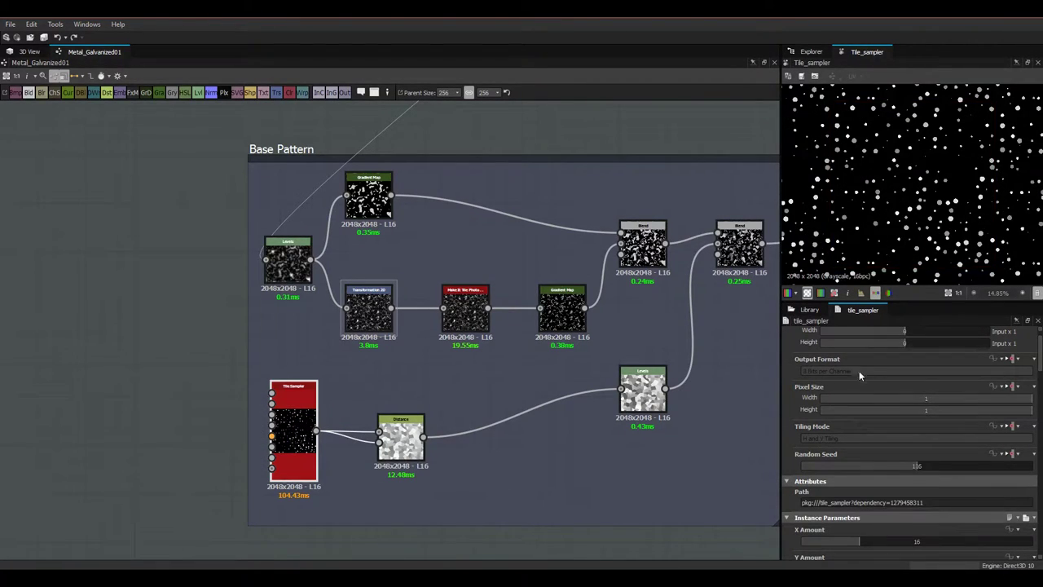
scroll(819, 440, "down", 1)
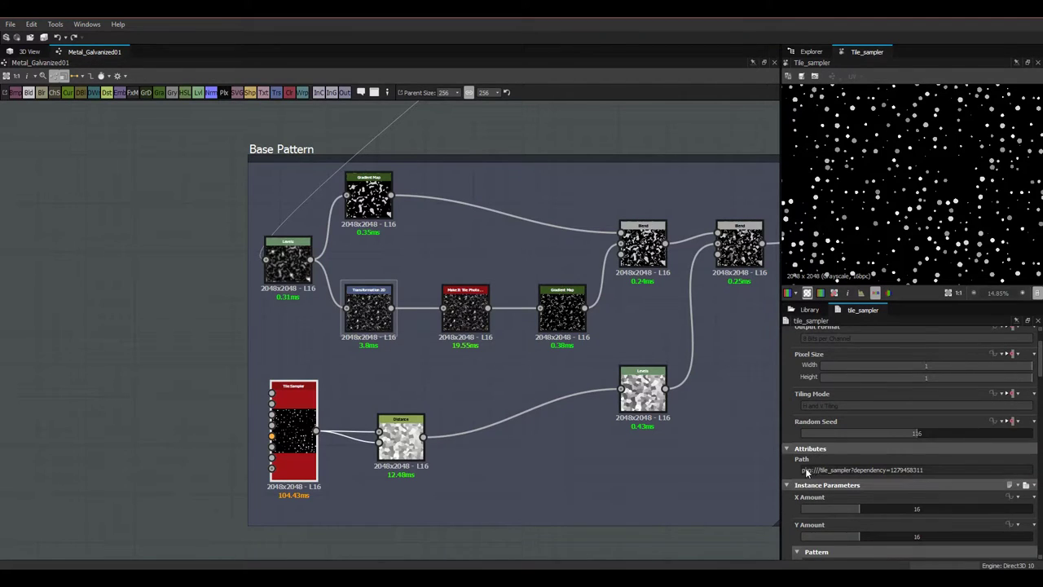
scroll(810, 467, "down", 1)
scroll(799, 468, "down", 2)
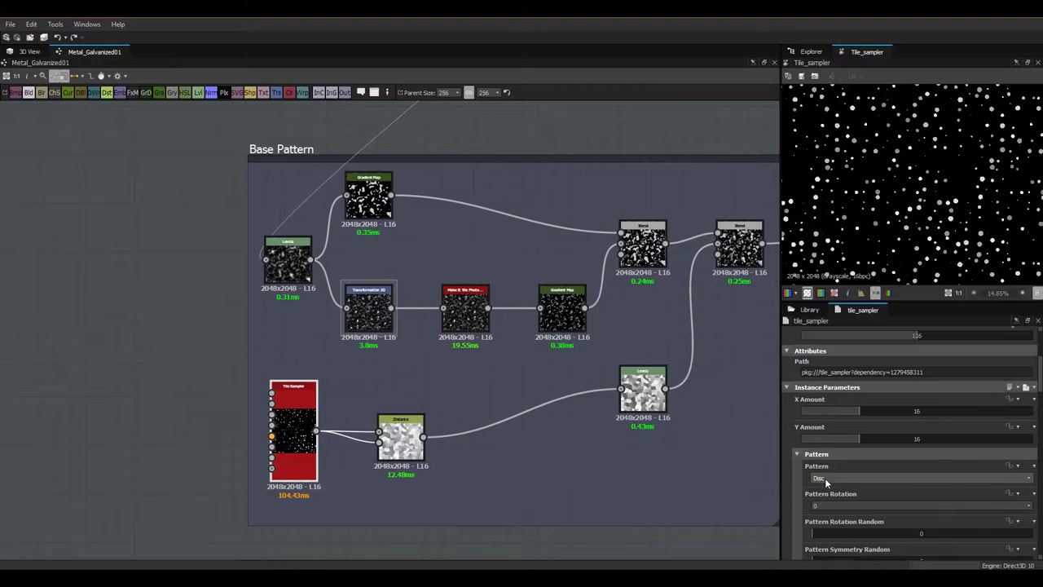
Step: Try the Square pattern on the Tile Sampler and restore the Disc pattern
left_click(826, 477)
left_click(831, 492)
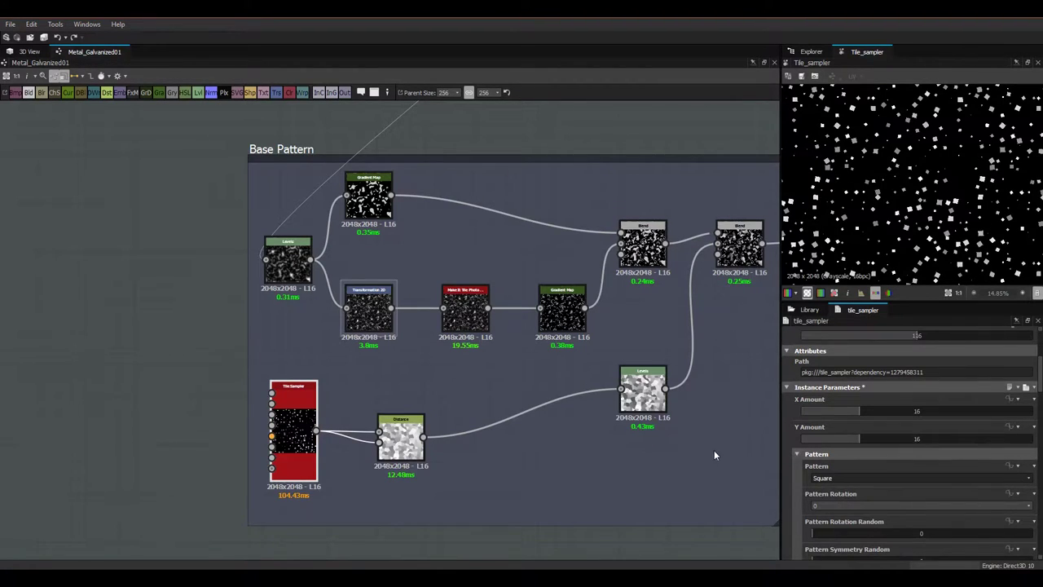
left_click(830, 476)
left_click(824, 498)
Step: Preview the Distance node fed by the Tile Sampler and examine its cell pattern up close
scroll(426, 453, "up", 2)
double_click(400, 439)
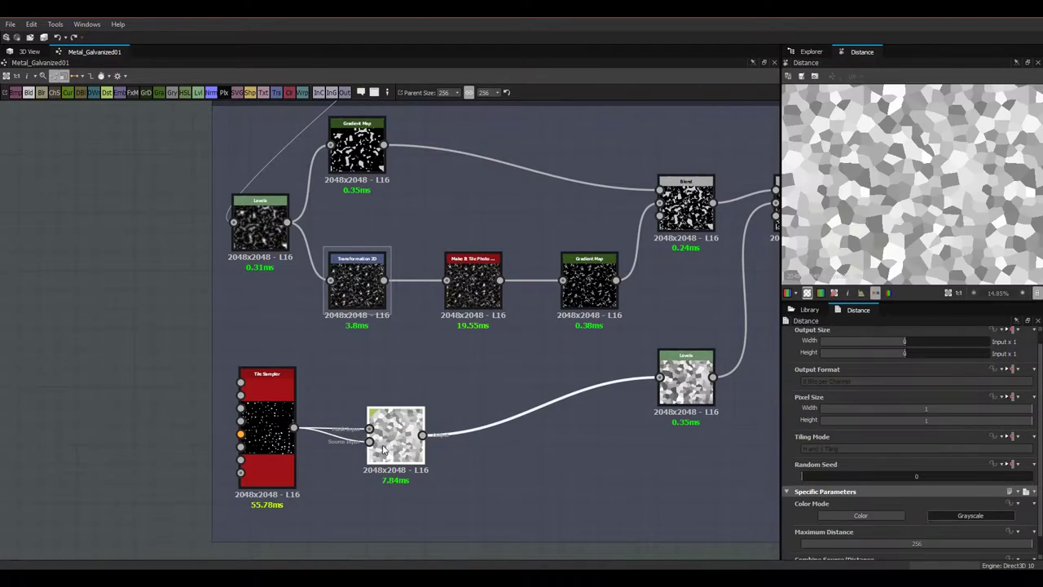
middle_click_drag(277, 462, 312, 459)
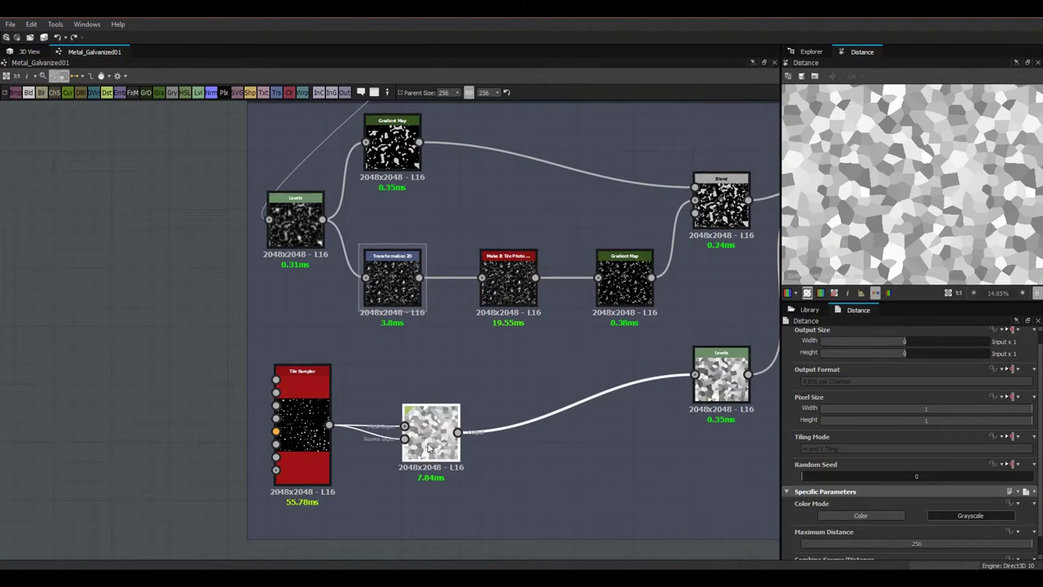
scroll(833, 220, "up", 2)
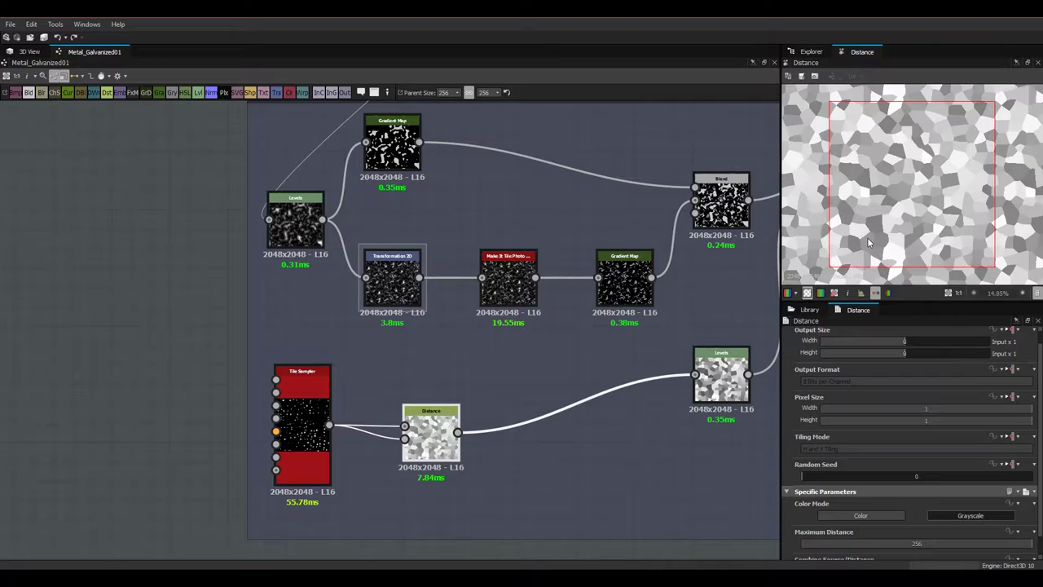
scroll(867, 237, "up", 2)
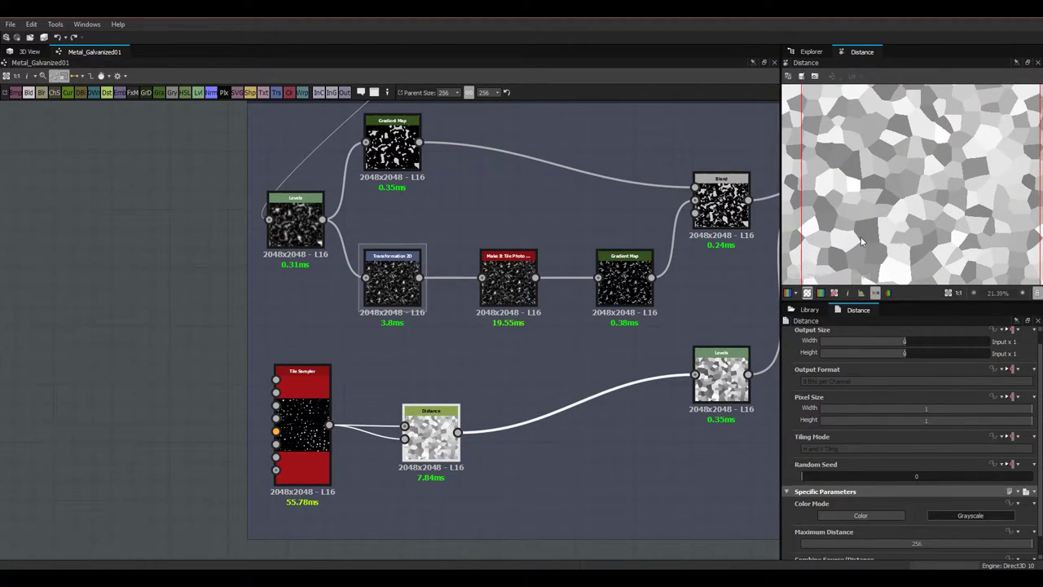
Step: Compare the Tile Sampler's discs with the Distance node's cells and read the Distance filter's description
double_click(302, 424)
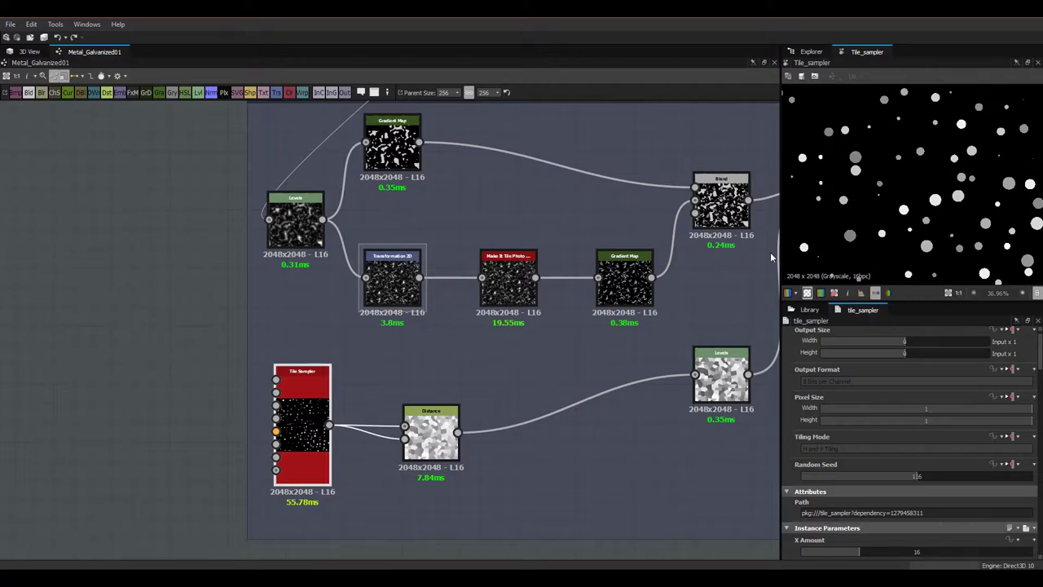
left_click(432, 442)
double_click(433, 443)
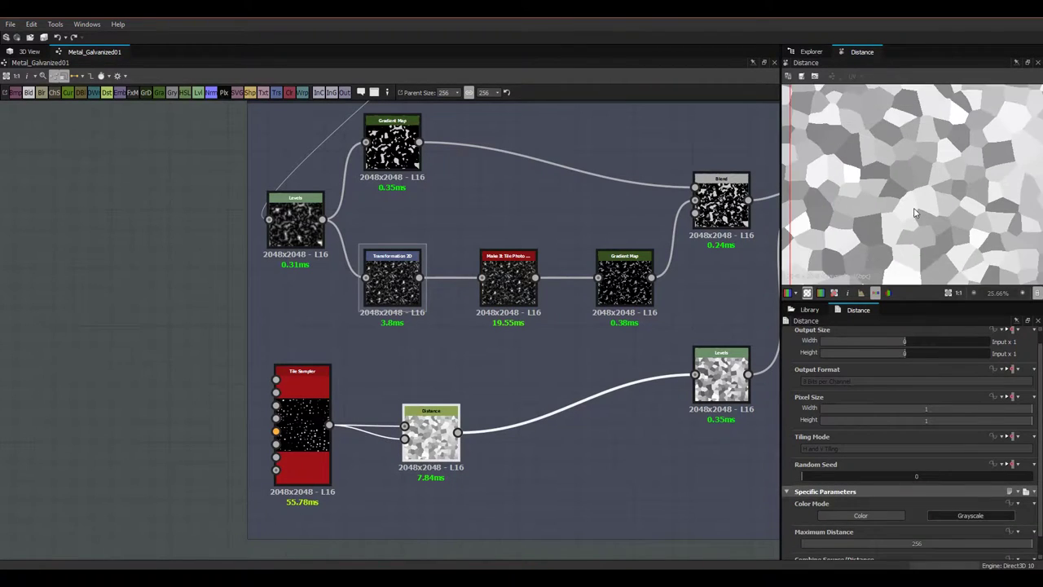
scroll(915, 213, "down", 2)
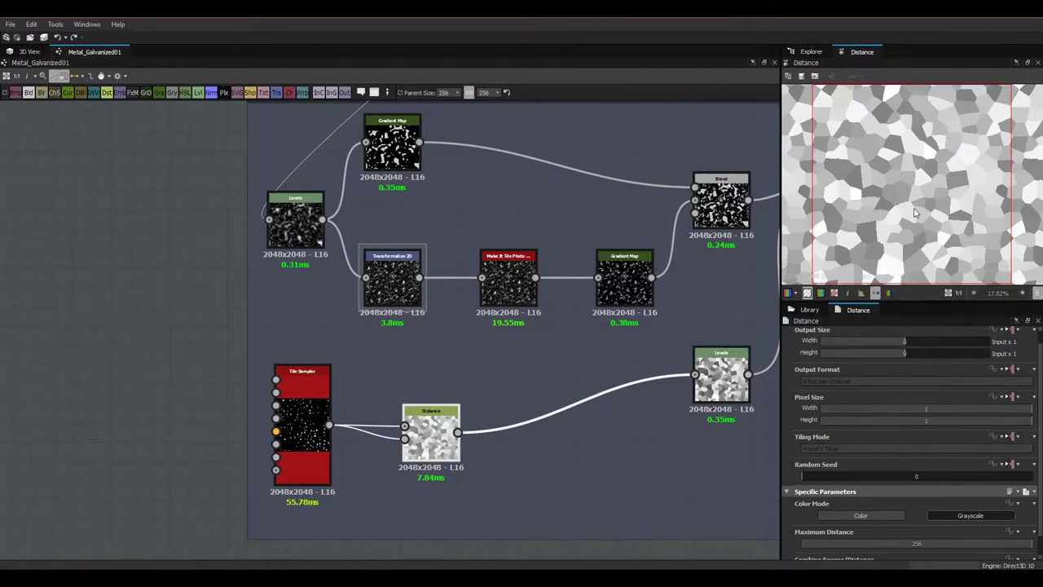
scroll(915, 213, "down", 1)
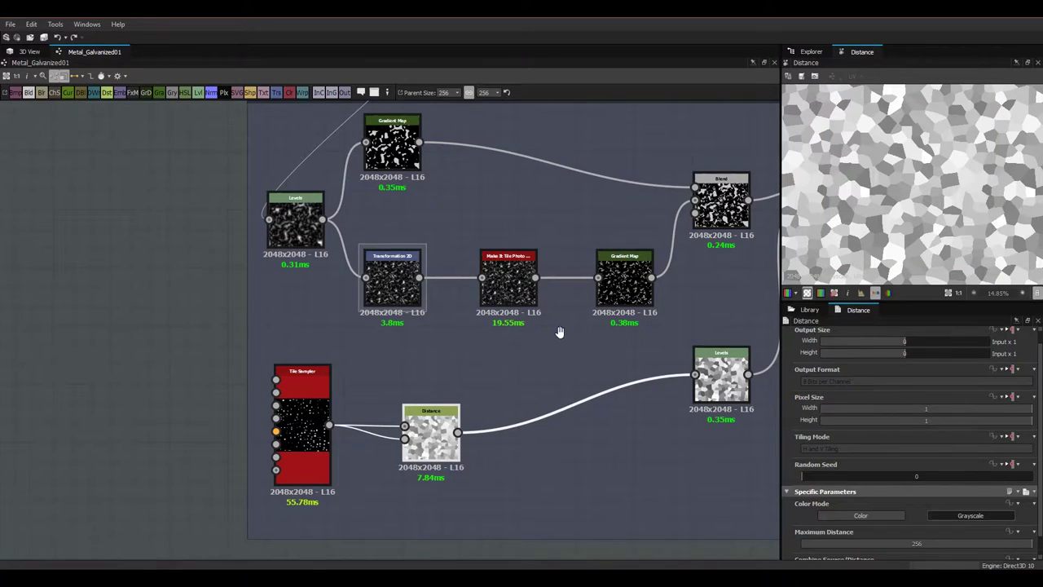
middle_click_drag(562, 333, 540, 328)
scroll(847, 226, "up", 1)
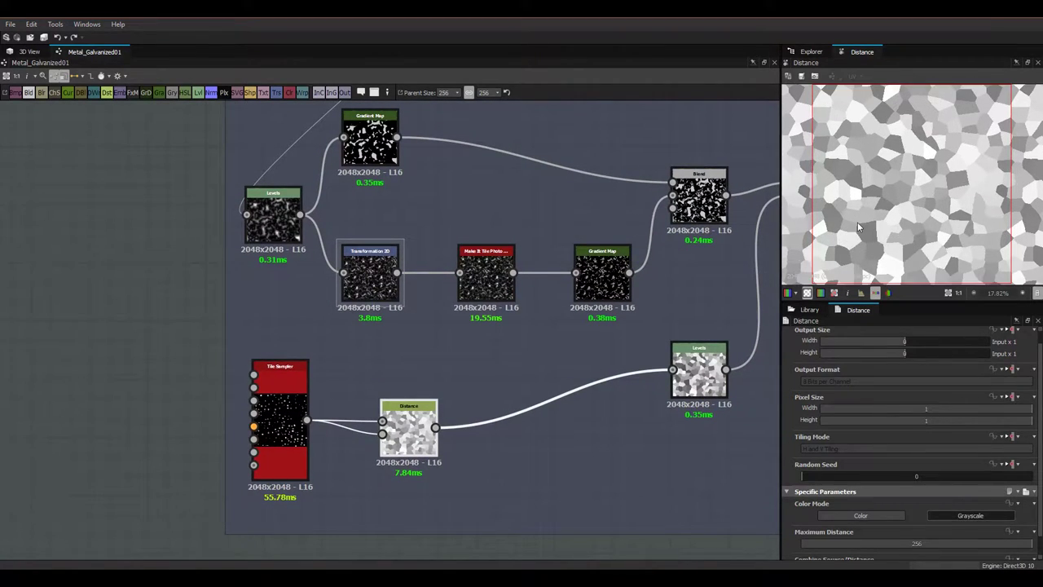
scroll(857, 227, "up", 1)
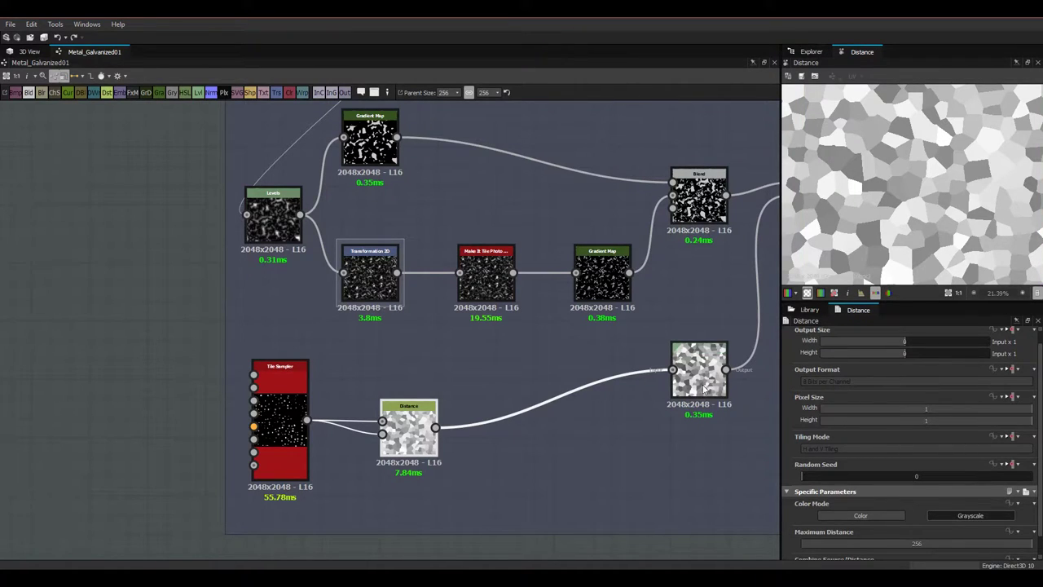
middle_click_drag(505, 387, 448, 377)
scroll(391, 399, "up", 1)
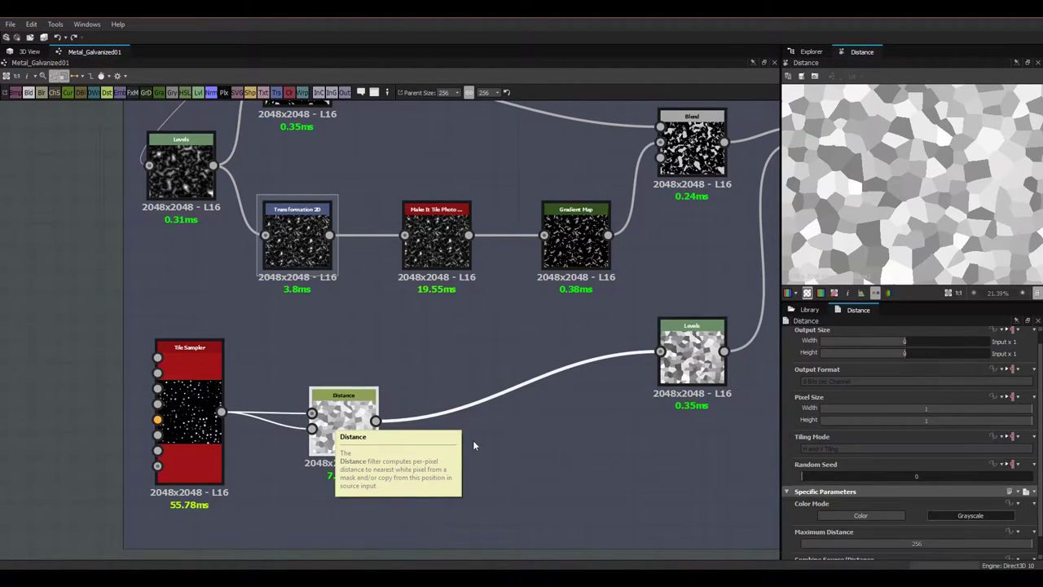
Step: Slightly lower the black input level in the histogram of the Levels node fed by the Distance node
left_click(692, 358)
scroll(815, 495, "down", 2)
middle_click_drag(612, 309, 413, 370)
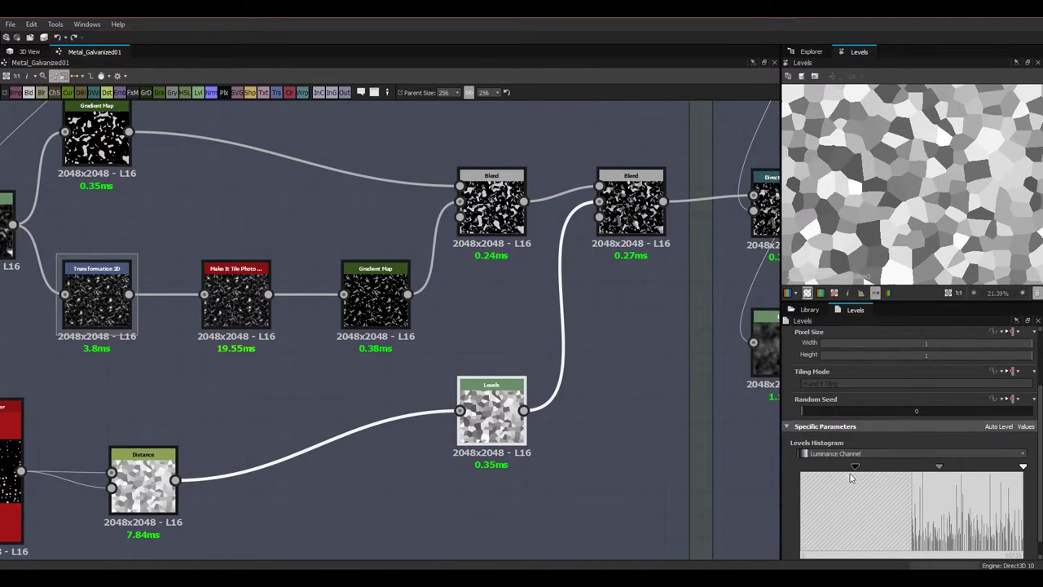
mouse_move(855, 467)
left_mouse_down()
mouse_move(921, 477)
mouse_move(847, 475)
left_mouse_up()
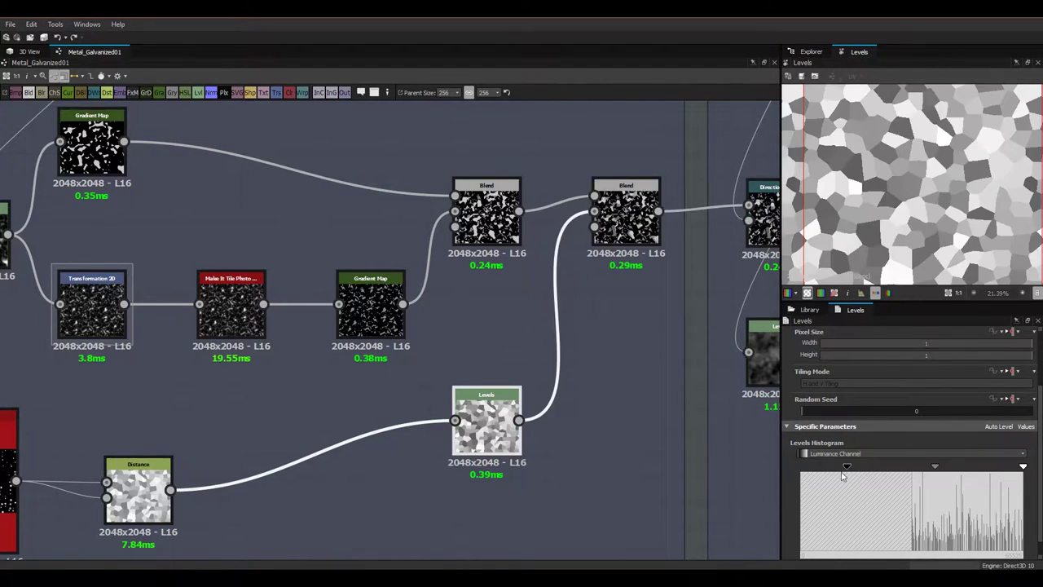
Step: Preview the Blend node that combines the crystal shapes with the Levels cells, and review its blending mode and output
middle_click_drag(615, 381, 601, 379)
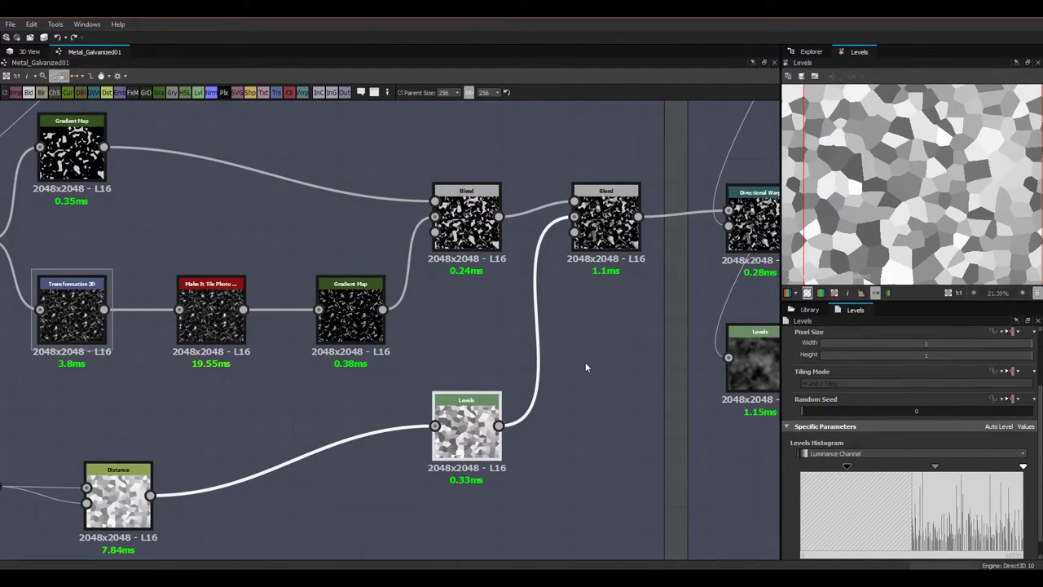
middle_click_drag(560, 295, 548, 324)
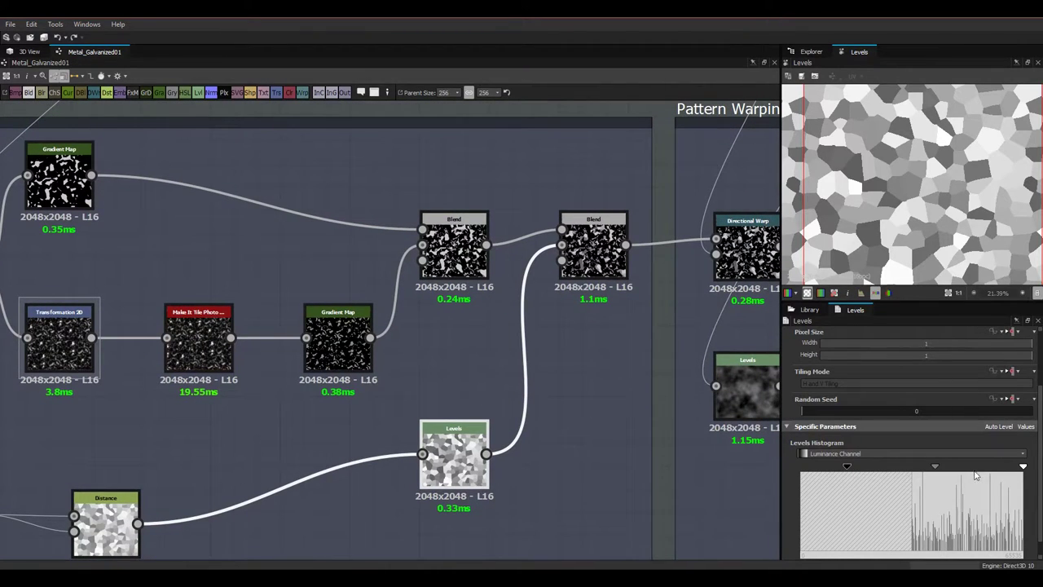
middle_click_drag(568, 408, 535, 431)
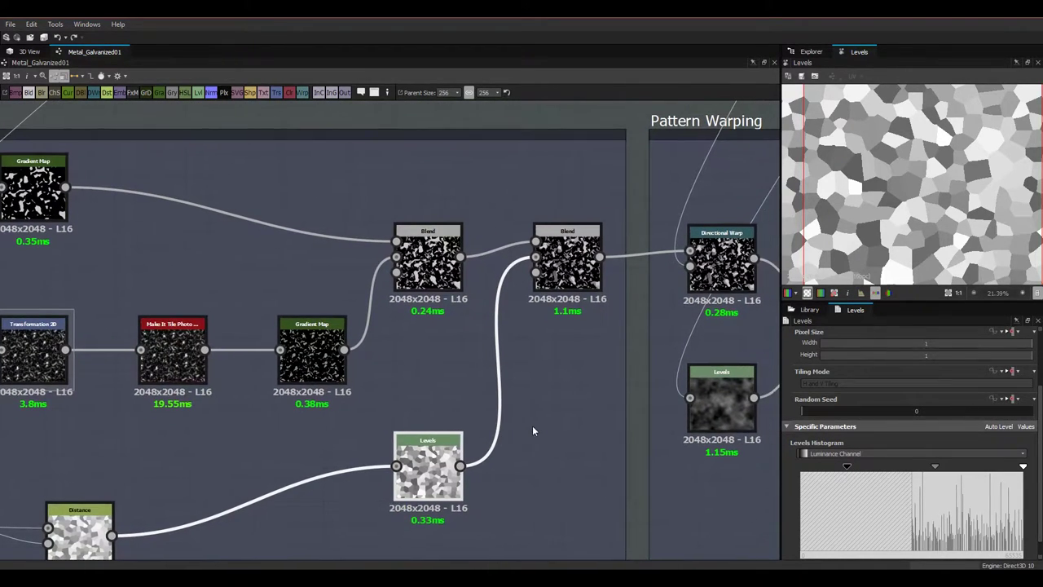
double_click(568, 283)
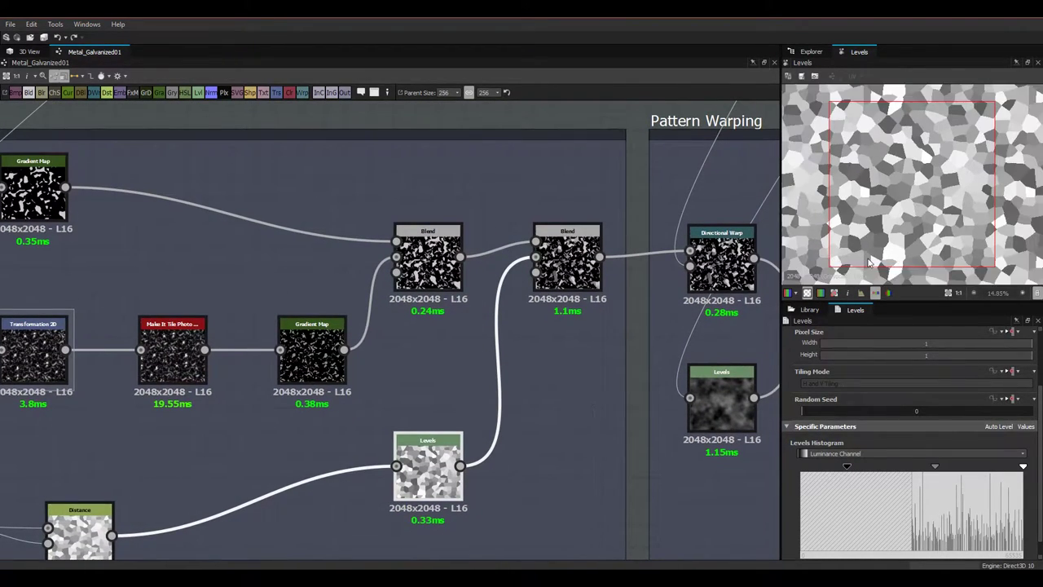
double_click(562, 275)
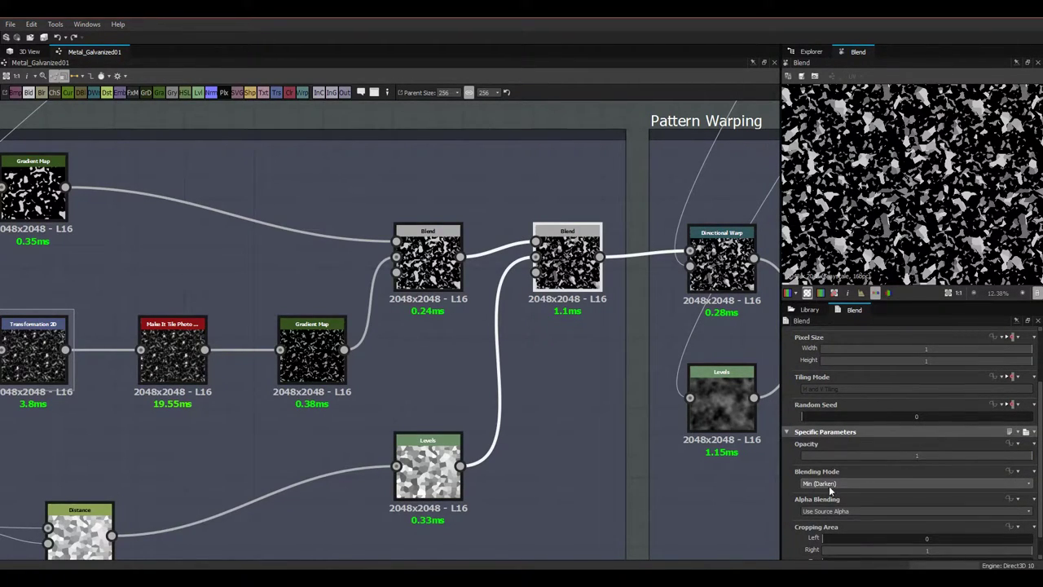
middle_click_drag(594, 373, 533, 376)
scroll(888, 236, "up", 3)
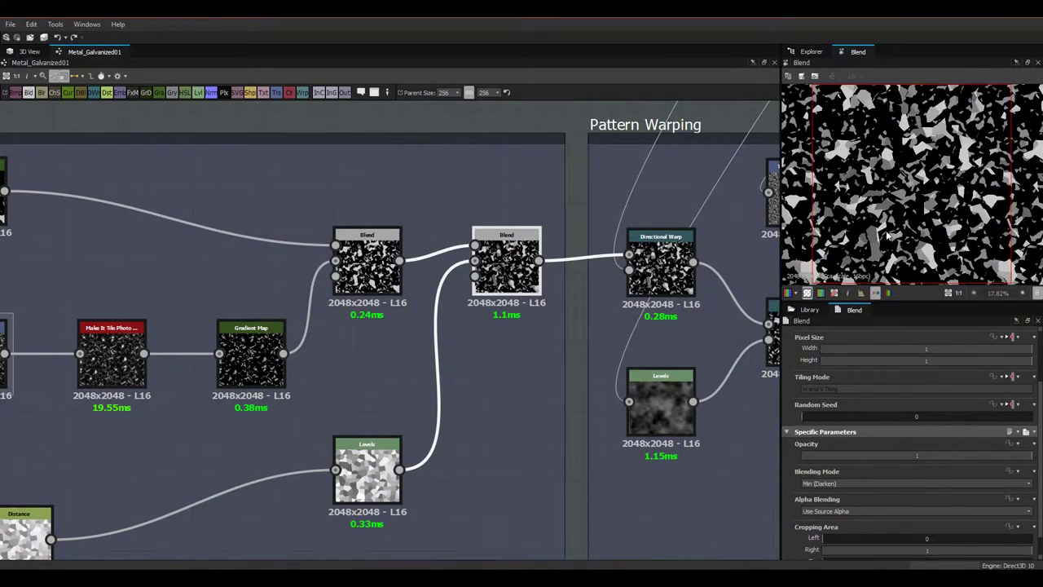
scroll(889, 237, "down", 1)
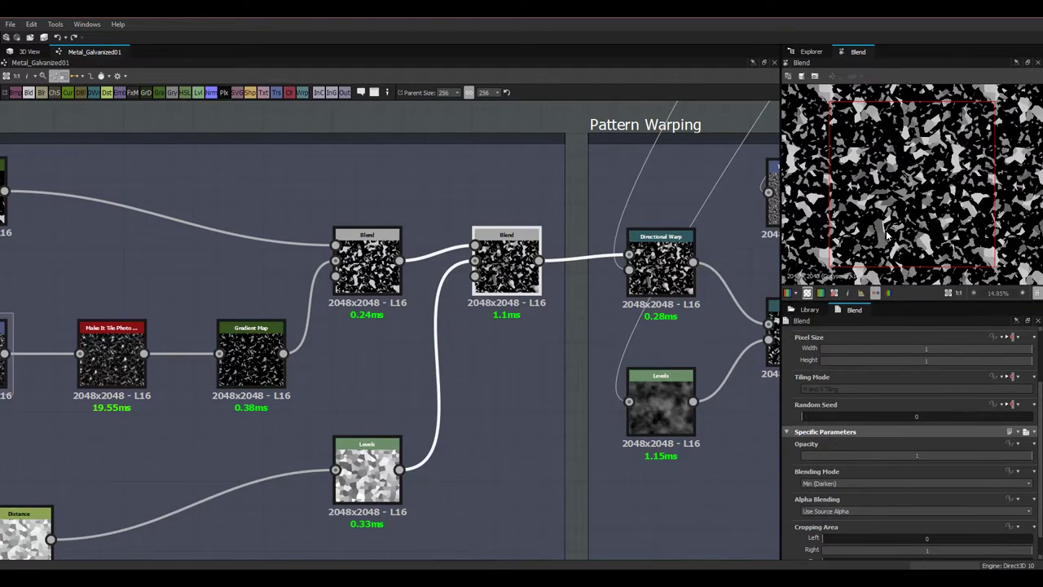
Step: Preview the first Directional Warp node in the Pattern Warping frame, fed by the Min (Darken) Blend
middle_click_drag(545, 295, 348, 309)
scroll(349, 309, "down", 1)
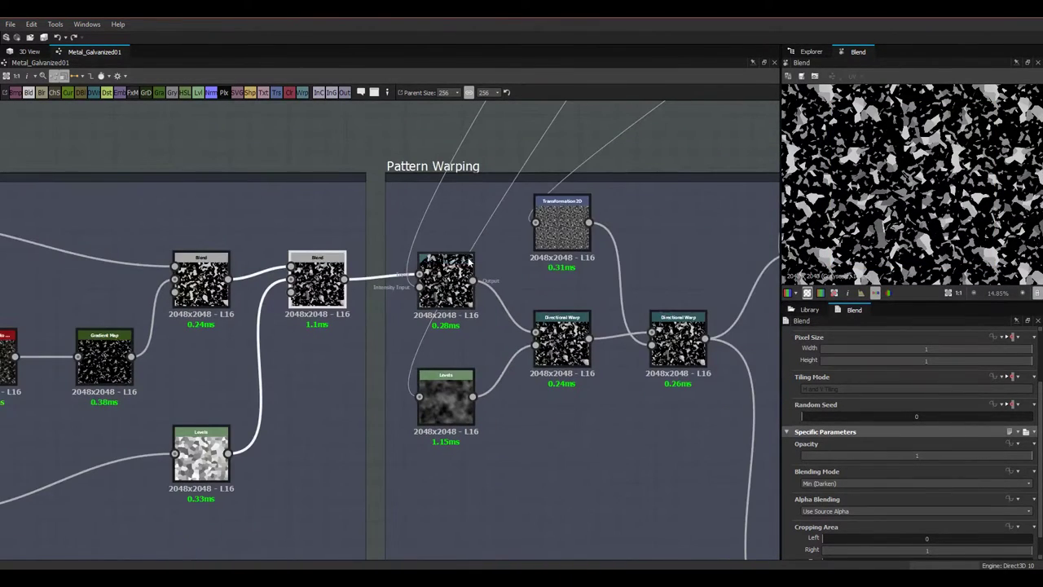
middle_click_drag(467, 260, 467, 306)
scroll(467, 306, "down", 1)
scroll(467, 308, "down", 1)
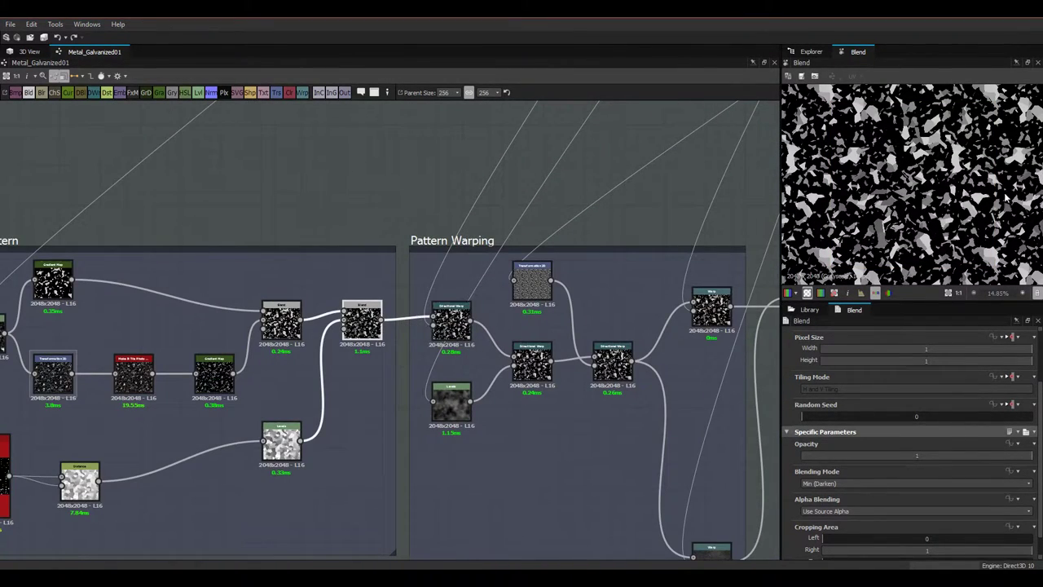
left_click(441, 333)
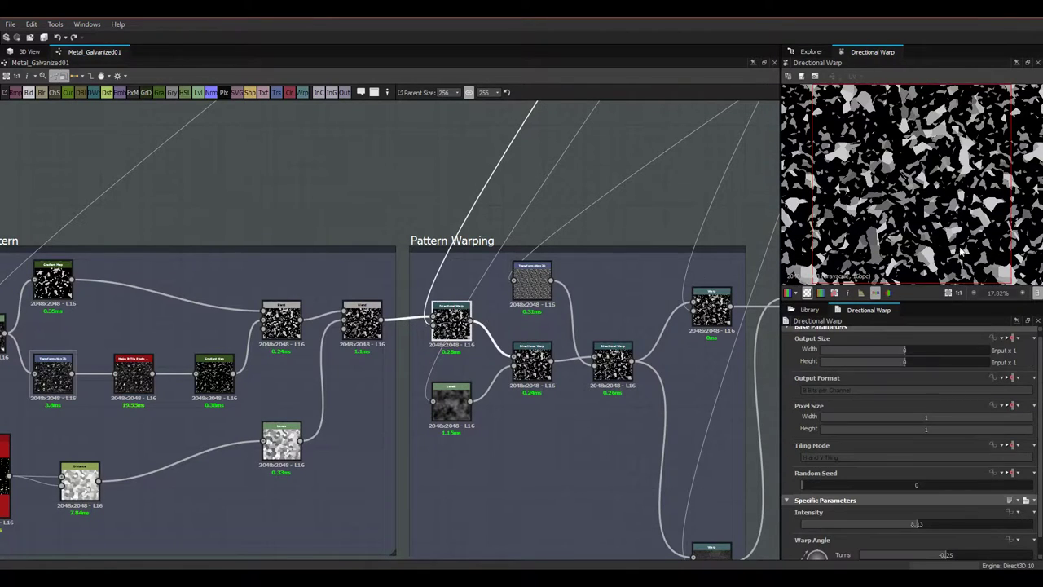
Step: Trace the first Directional Warp's intensity input back to the Perlin Noise 1 node in the Noises frame
scroll(527, 372, "down", 2)
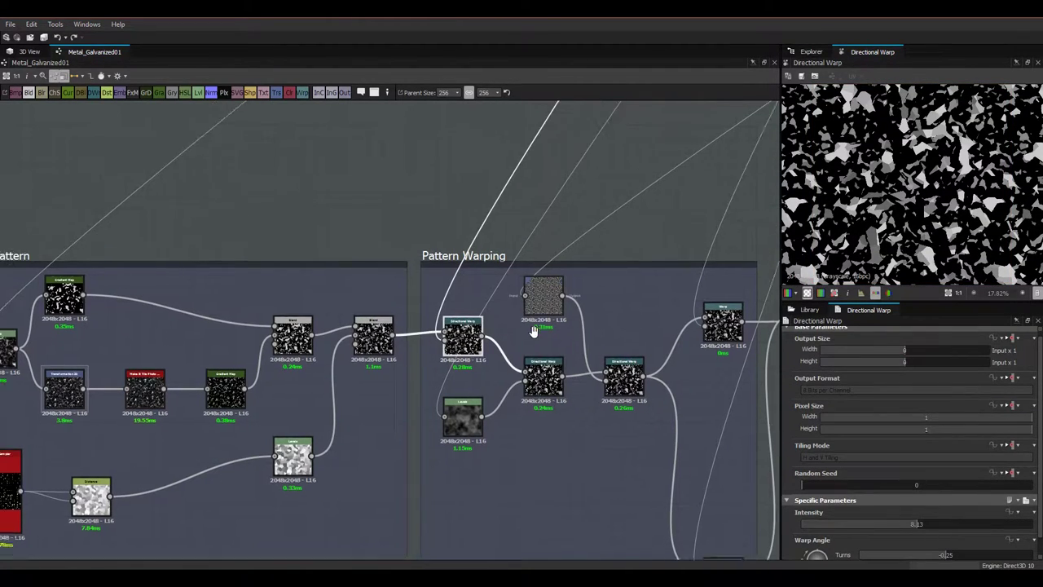
scroll(507, 369, "down", 3)
middle_click_drag(584, 216, 573, 317)
scroll(600, 219, "up", 5)
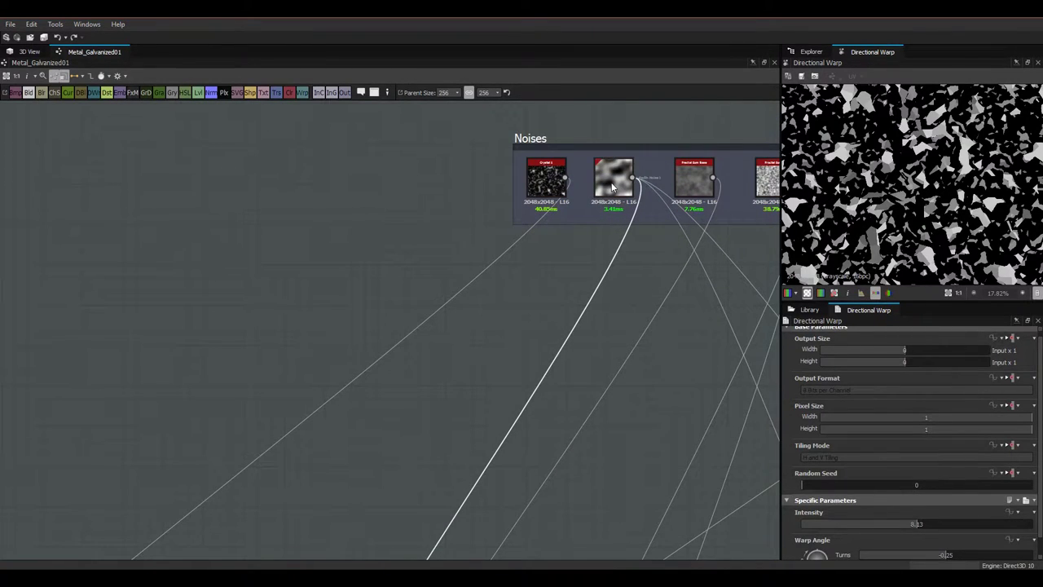
scroll(599, 237, "down", 3)
middle_click_drag(516, 335, 565, 200)
scroll(499, 410, "up", 6)
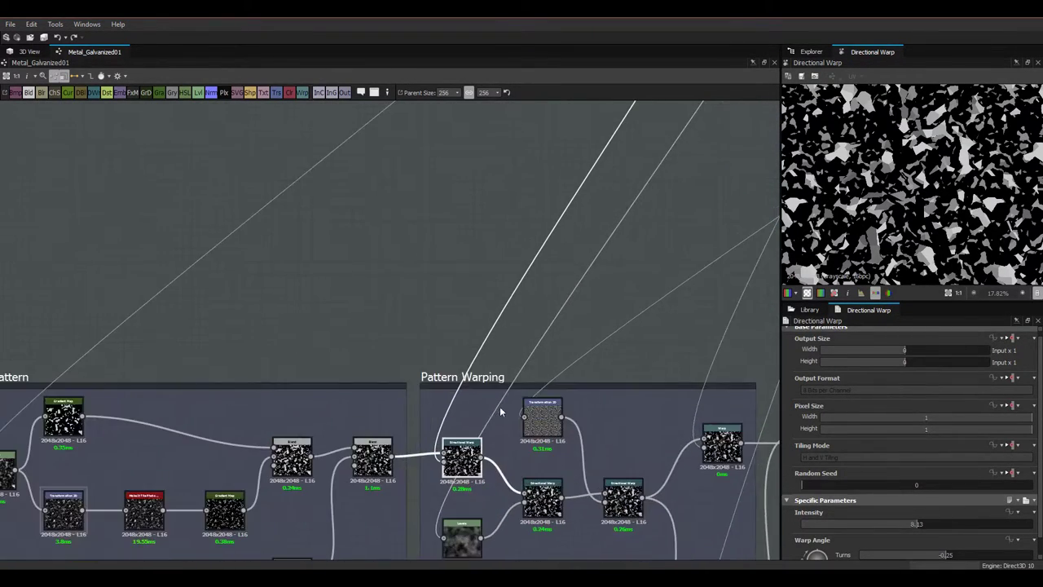
Step: Review the first Directional Warp's intensity and warp angle, and examine its warped output
scroll(498, 423, "up", 2)
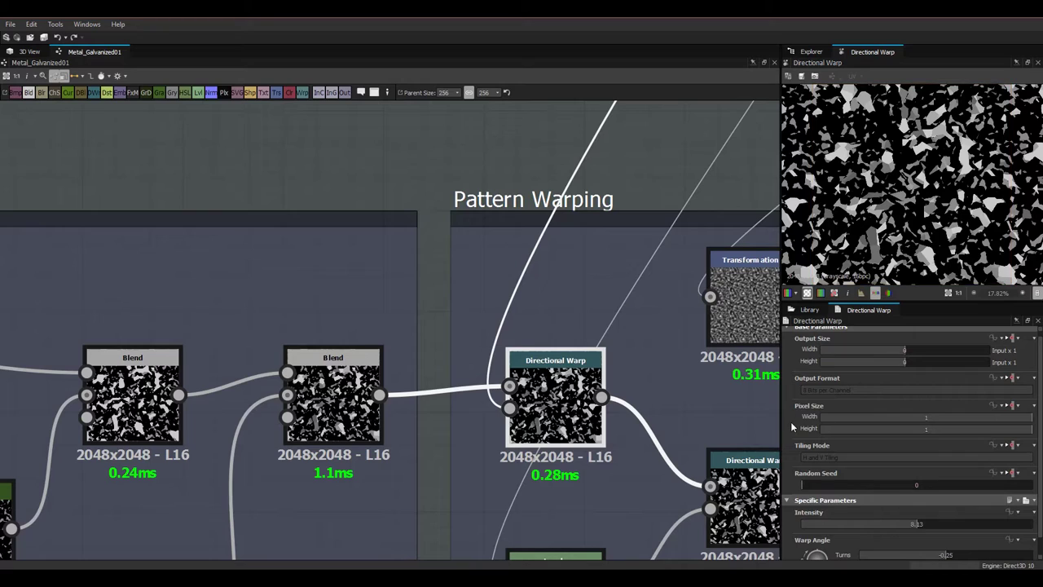
scroll(792, 427, "down", 1)
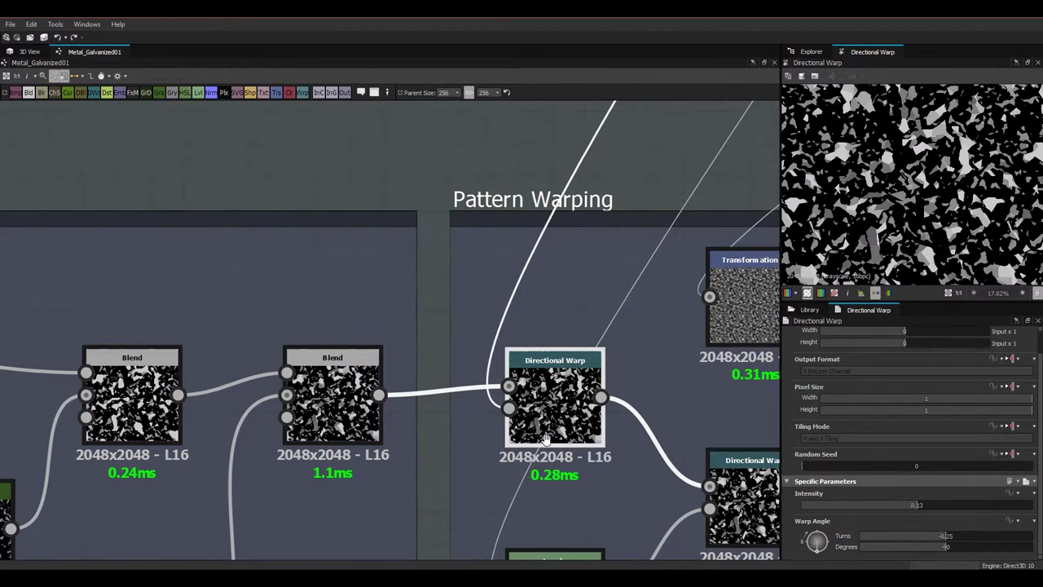
middle_click_drag(556, 441, 470, 422)
scroll(913, 186, "down", 2)
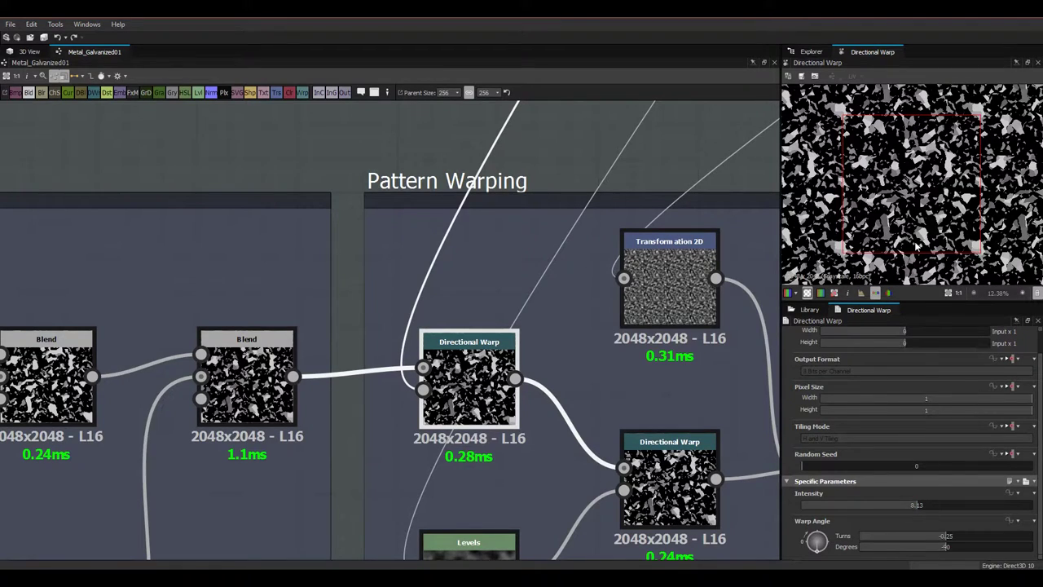
scroll(917, 245, "up", 1)
middle_click_drag(632, 513, 561, 428)
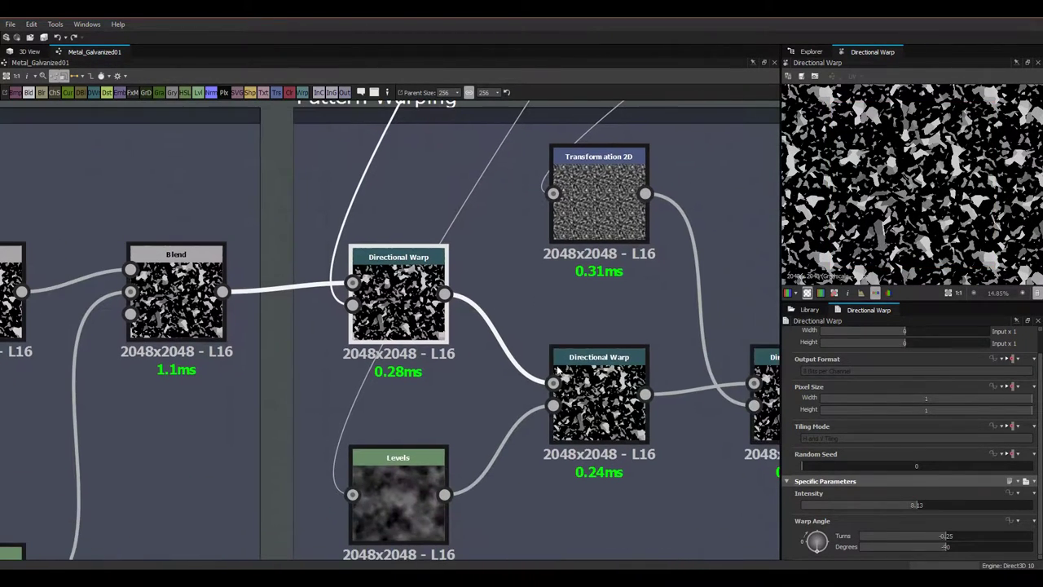
Step: Preview the second Directional Warp node, which takes the Levels clouds as its intensity input
scroll(561, 419, "down", 1)
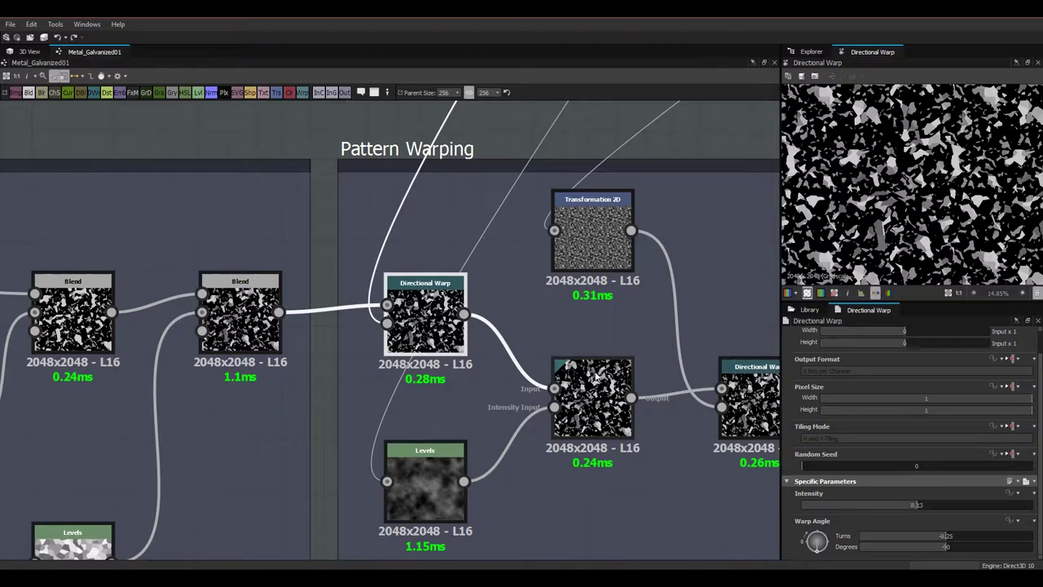
left_click(624, 424)
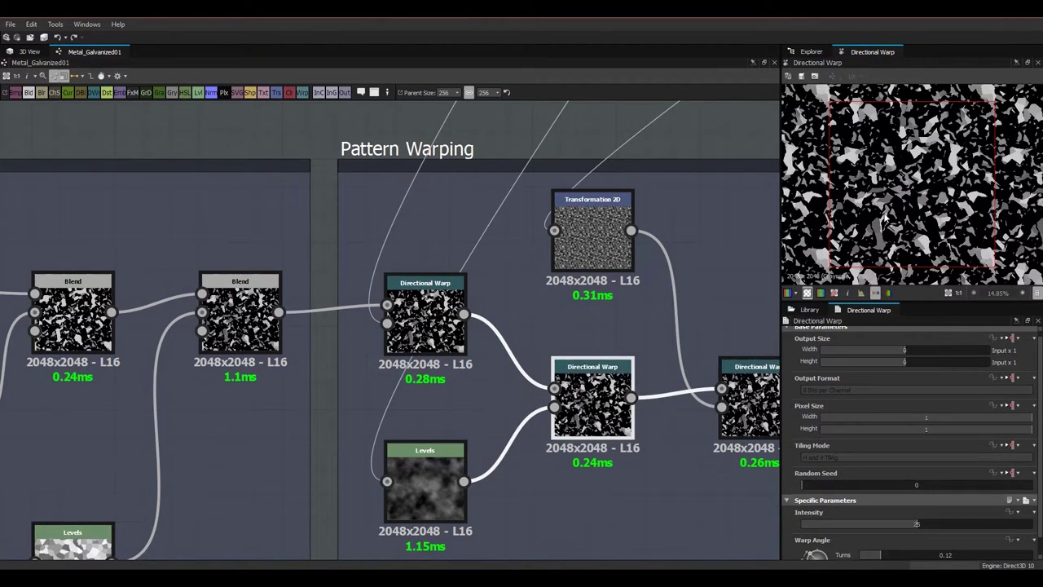
scroll(513, 377, "down", 1)
scroll(513, 423, "down", 4)
Step: Preview the Fractal Sum Base node in the Noises frame and review its roughness and level parameters
middle_click_drag(600, 343, 423, 556)
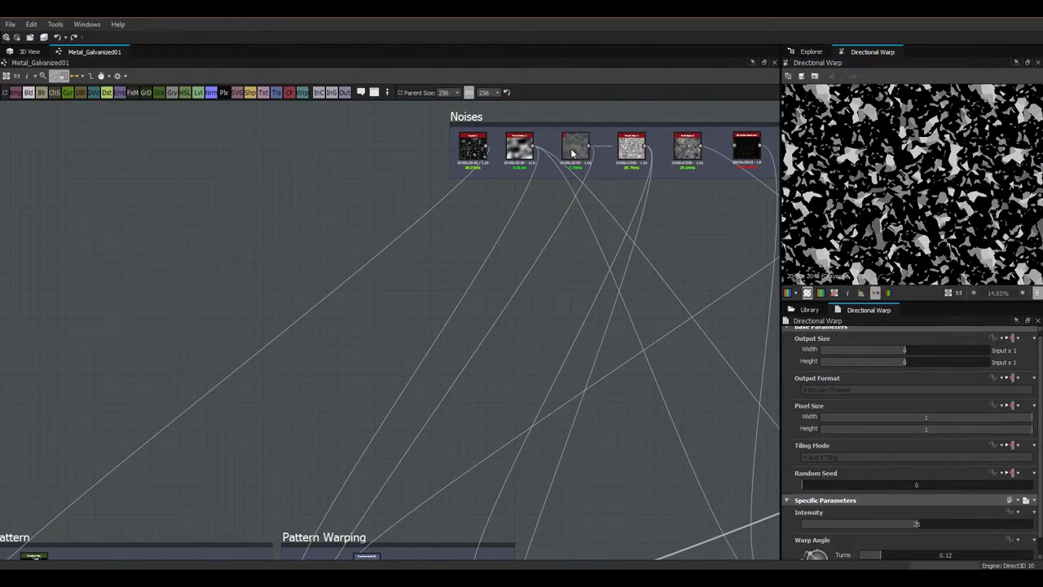
scroll(571, 155, "up", 4)
middle_click_drag(573, 176, 616, 139)
left_click(616, 140)
scroll(807, 426, "down", 3)
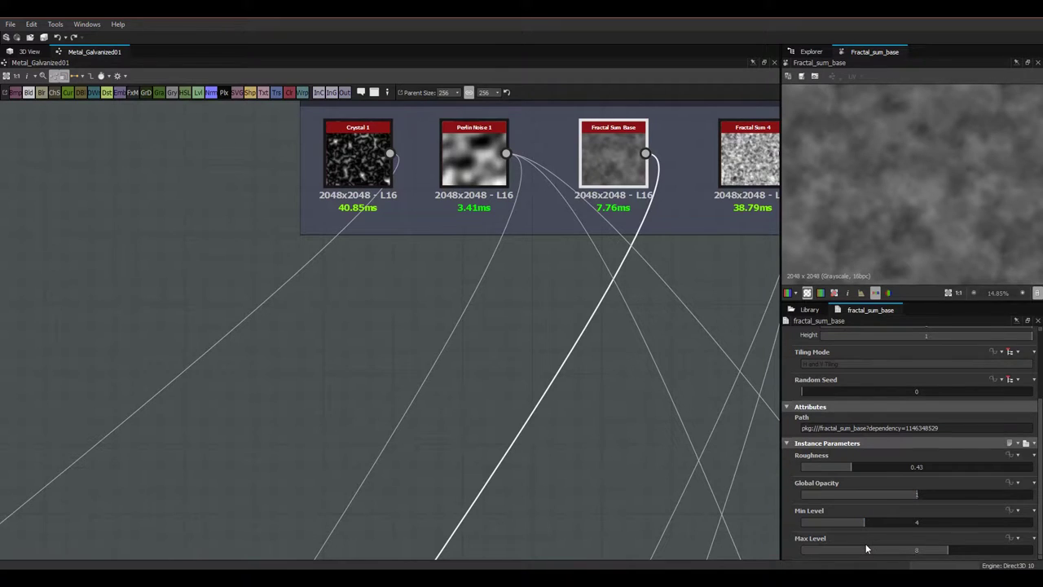
scroll(639, 491, "down", 2)
Step: Follow the Fractal Sum Base output to the Levels node in Pattern Warping and examine its histogram
middle_click_drag(632, 392, 633, 153)
middle_click_drag(659, 314, 689, 171)
middle_click_drag(416, 570, 592, 228)
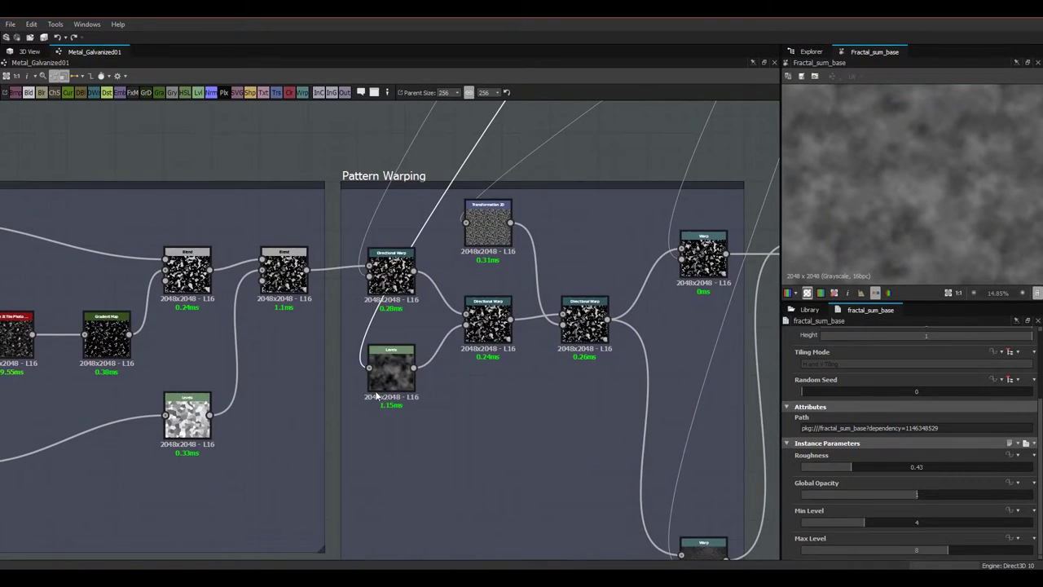
left_click(405, 366)
middle_click_drag(489, 320, 497, 350)
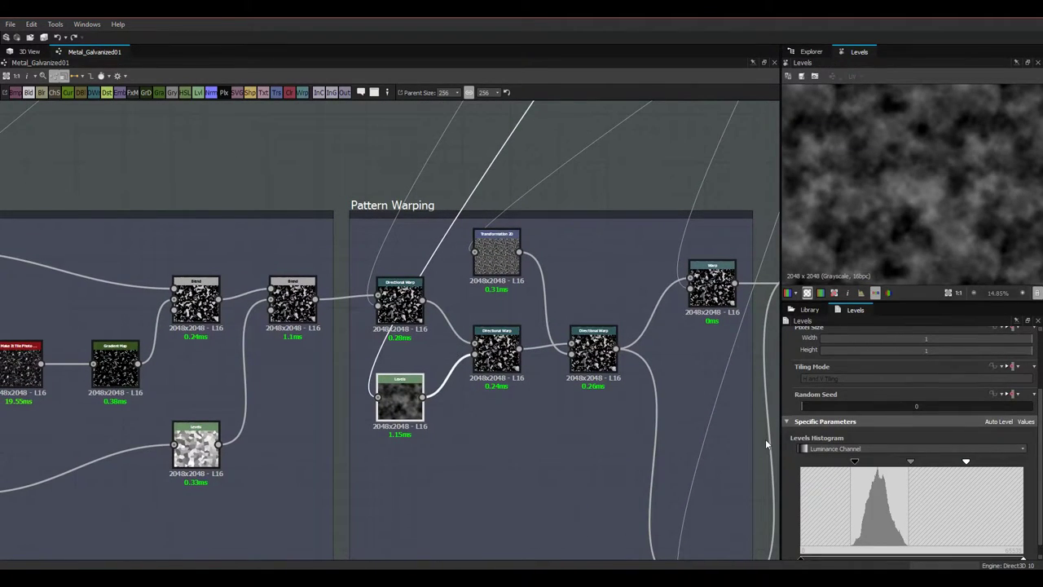
scroll(908, 218, "down", 3)
Step: Preview the second Directional Warp again and review its intensity and warp angle
left_click(496, 349)
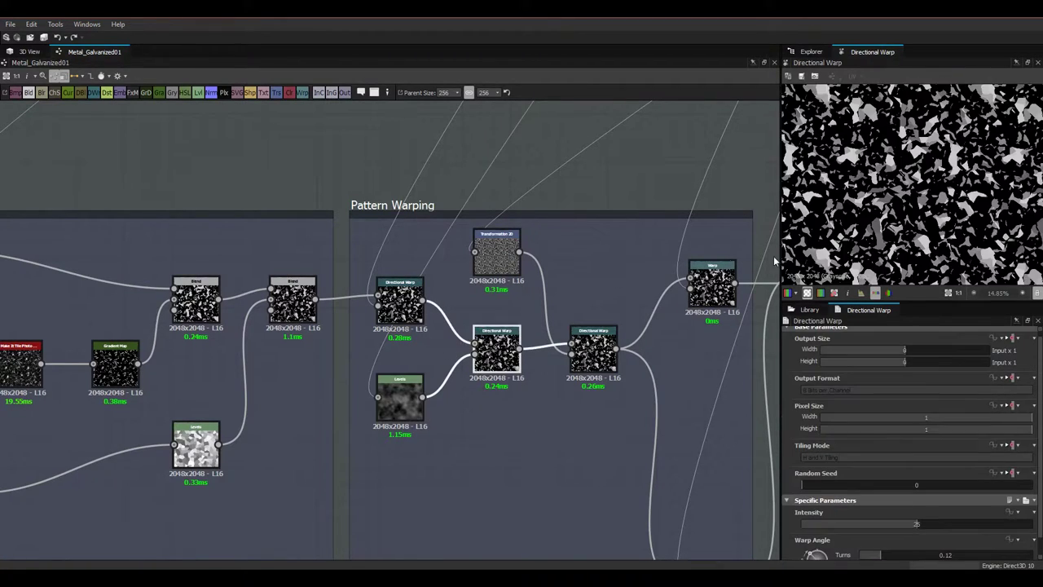
scroll(448, 387, "up", 2)
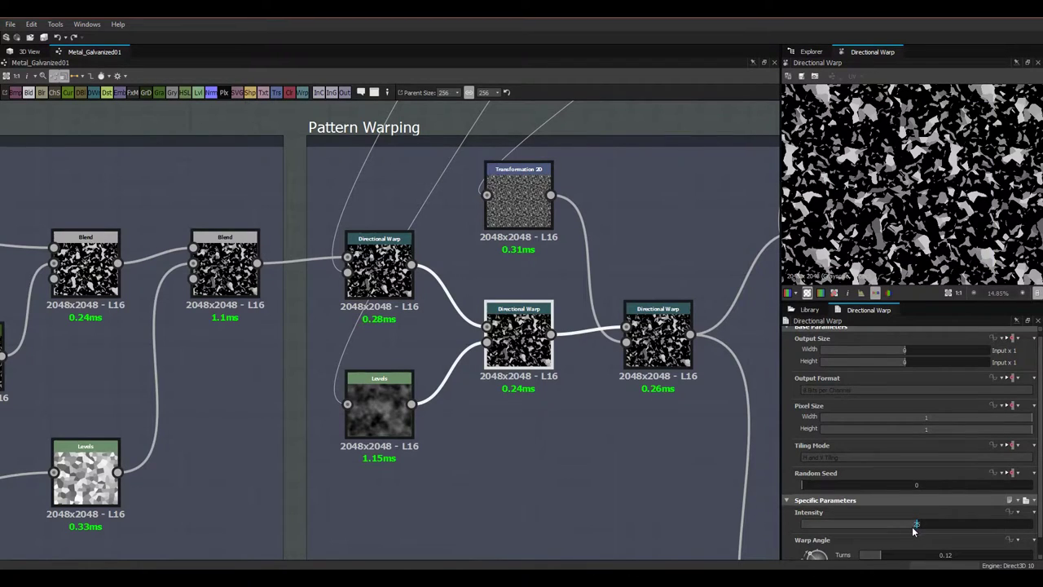
scroll(917, 528, "down", 1)
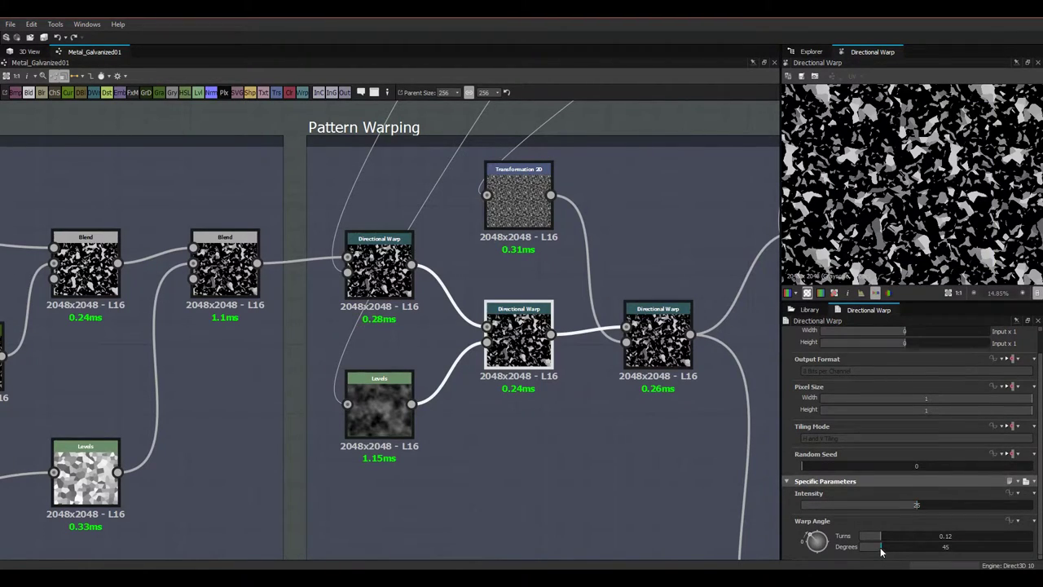
middle_click_drag(551, 386, 463, 428)
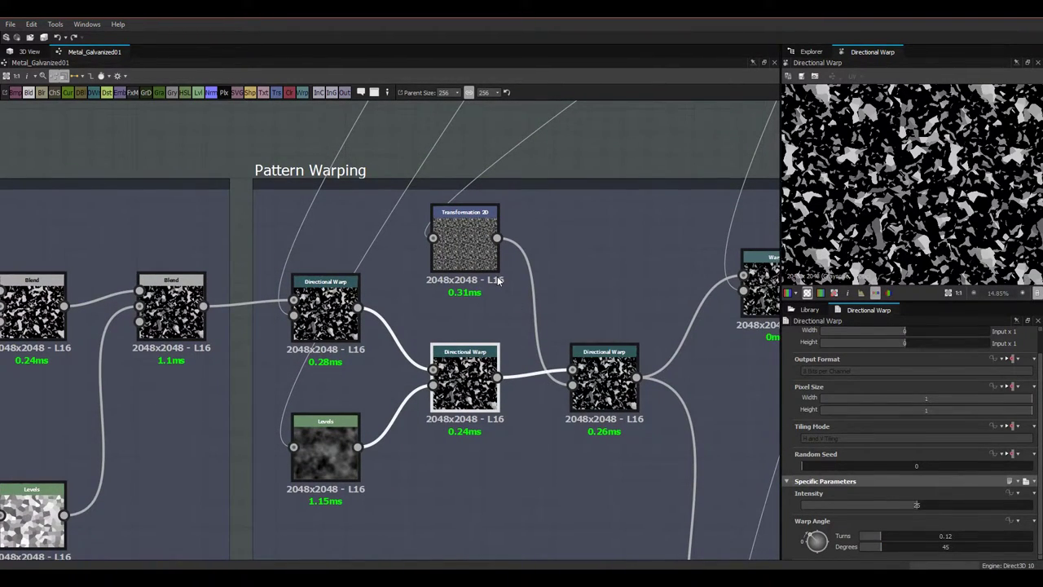
Step: Preview the third Directional Warp node, fed by the Transformation 2D node
left_click(624, 365)
middle_click_drag(641, 386, 549, 410)
scroll(496, 387, "down", 3)
scroll(549, 410, "up", 3)
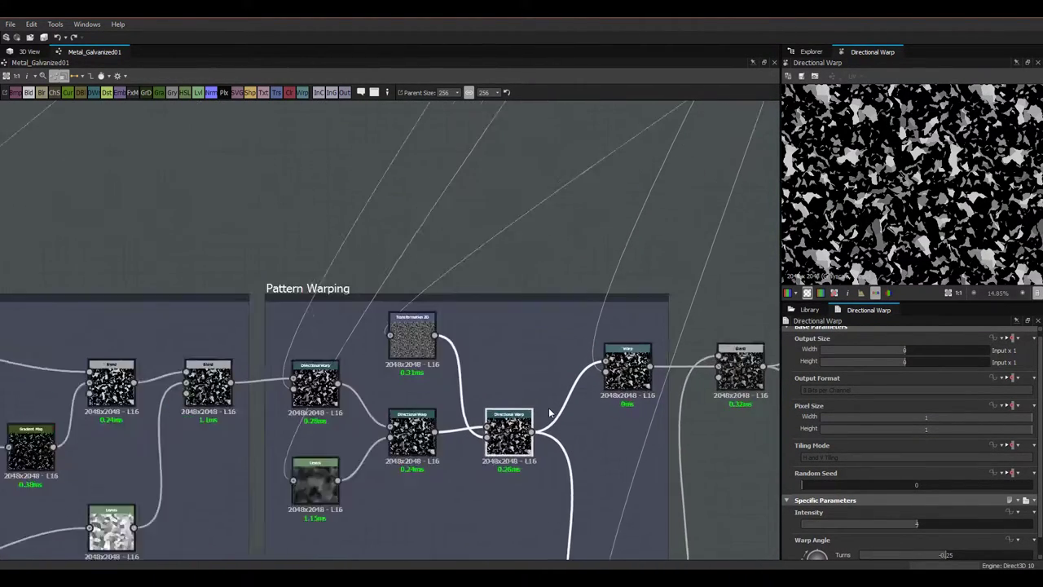
Step: Locate the Perlin Noise Zoom node in the Noises frame and review its distance and disorder parameters
scroll(375, 323, "down", 3)
middle_click_drag(497, 333, 378, 552)
middle_click_drag(648, 238, 370, 470)
scroll(585, 266, "up", 2)
left_click(585, 262)
scroll(844, 485, "down", 2)
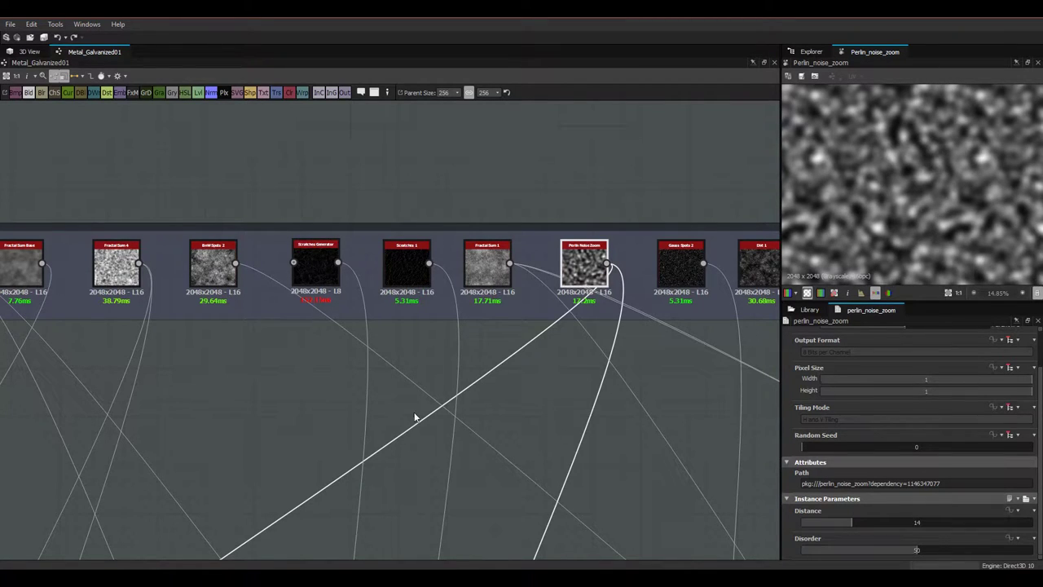
Step: Follow the Perlin Noise Zoom output to the Transformation 2D node in Pattern Warping and examine its tiled noise preview
scroll(414, 419, "down", 2)
middle_click_drag(269, 442, 604, 177)
middle_click_drag(368, 440, 498, 302)
scroll(498, 304, "up", 3)
double_click(512, 263)
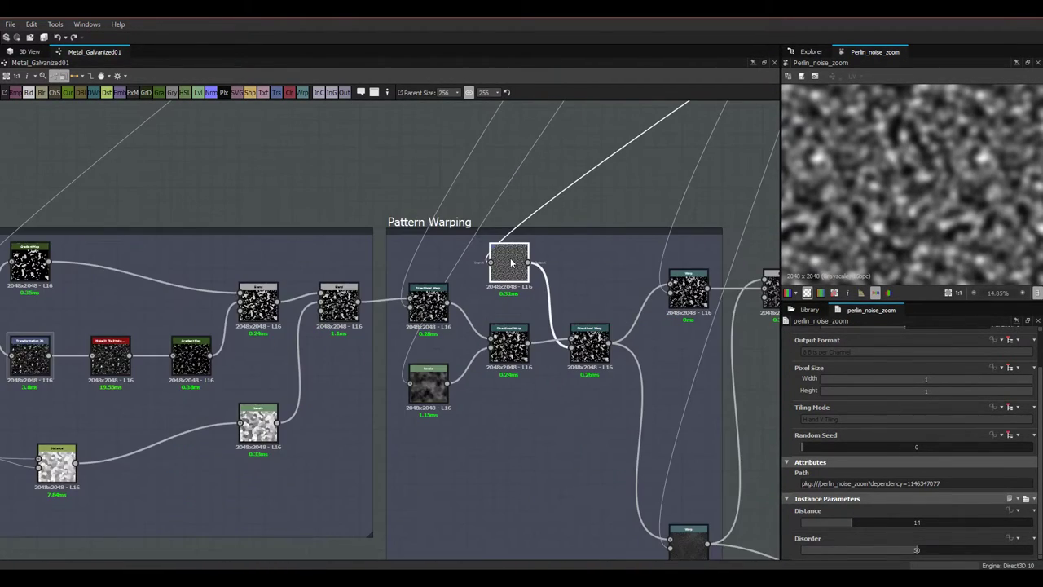
scroll(912, 204, "up", 2)
scroll(912, 204, "down", 2)
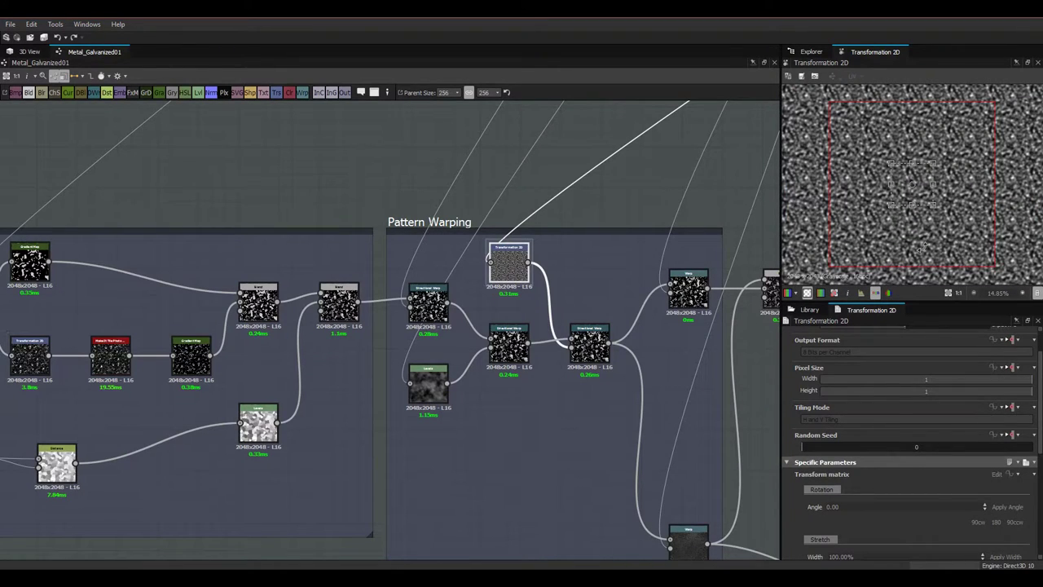
key("space")
scroll(921, 248, "down", 3)
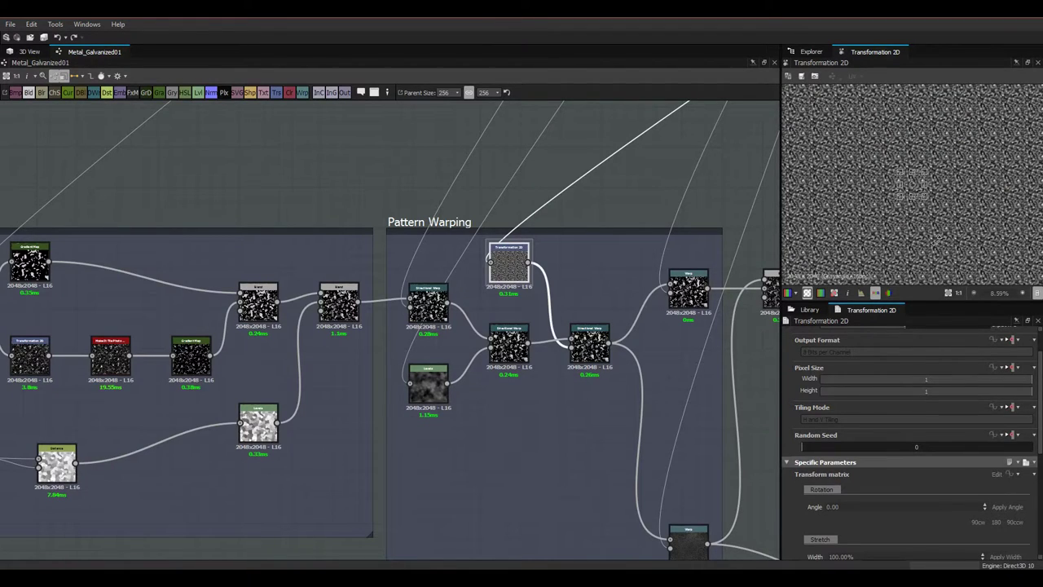
scroll(907, 197, "up", 2)
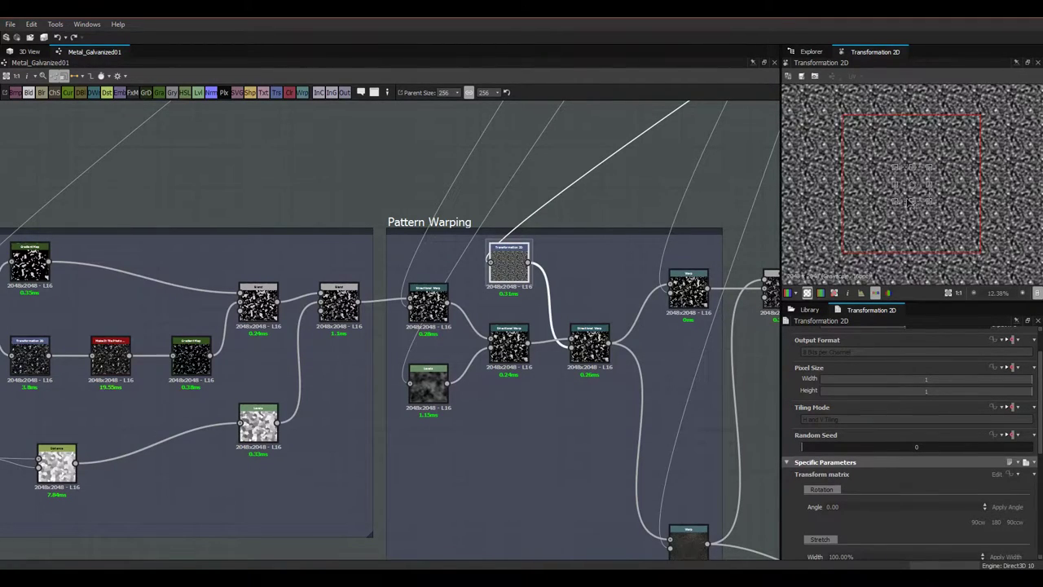
Step: Preview the third Directional Warp again and review its intensity and warp angle
left_click(106, 367)
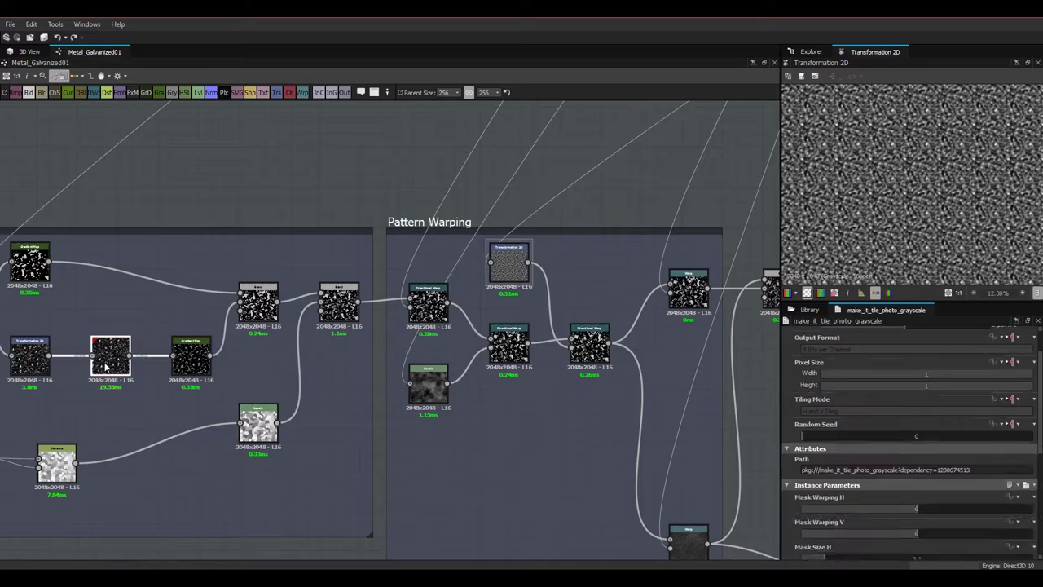
scroll(513, 364, "up", 3)
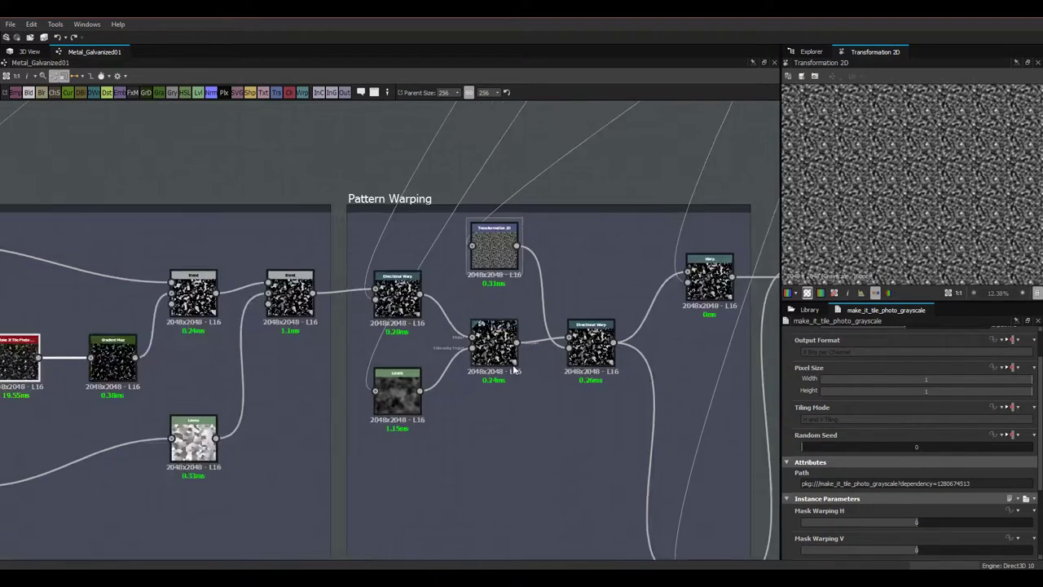
left_click(583, 359)
double_click(583, 360)
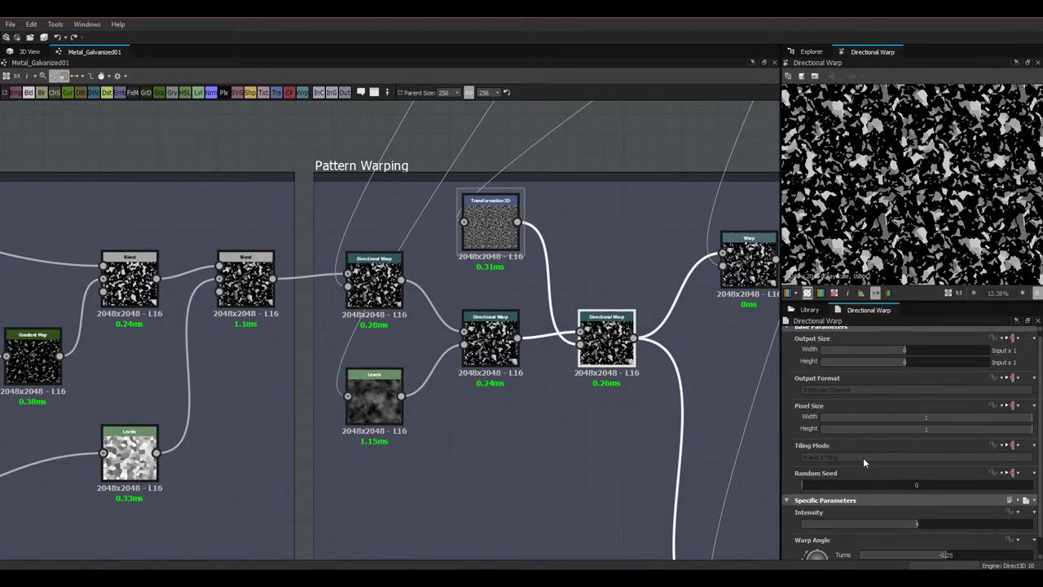
scroll(864, 457, "down", 2)
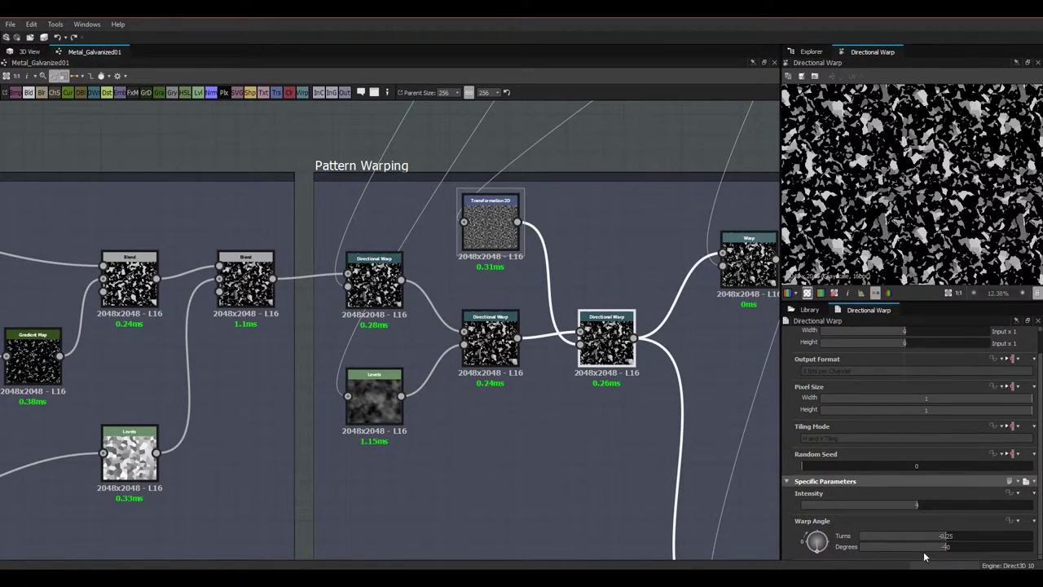
middle_click_drag(608, 359, 483, 400)
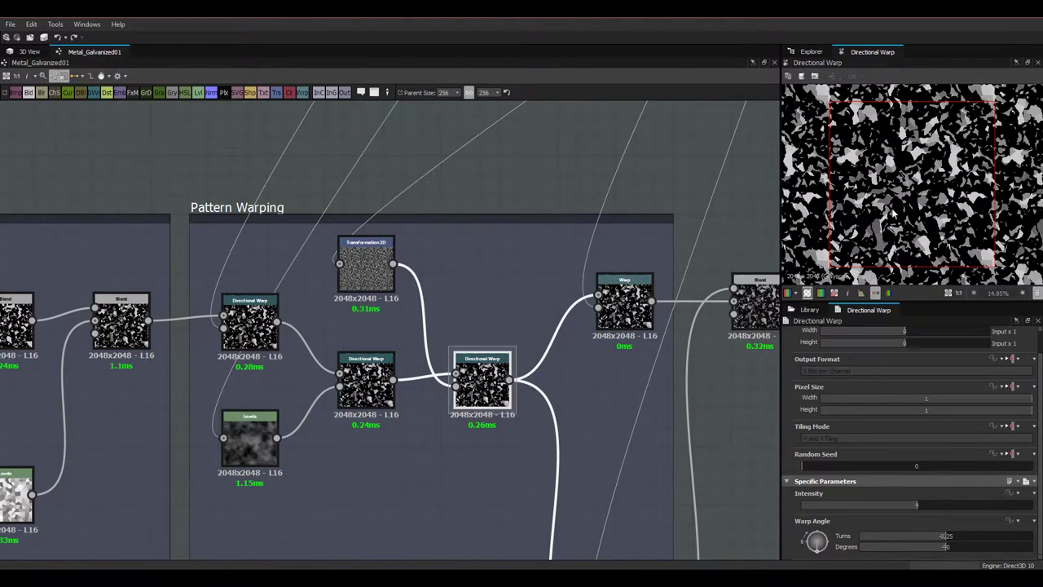
Step: Compare the unwarped Blend output with the third Directional Warp's result by previewing them alternately
left_click(116, 338)
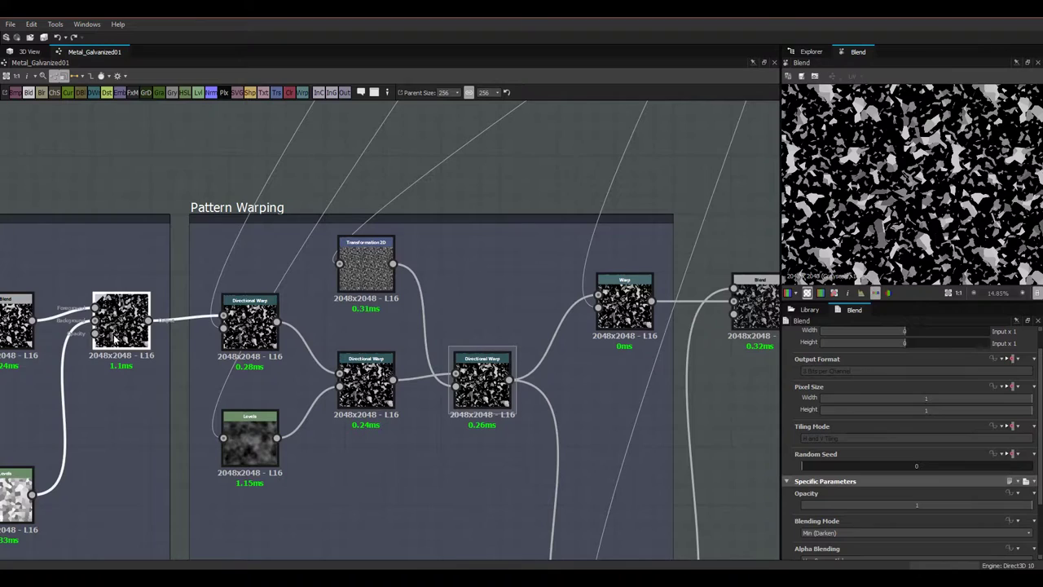
left_click(471, 393)
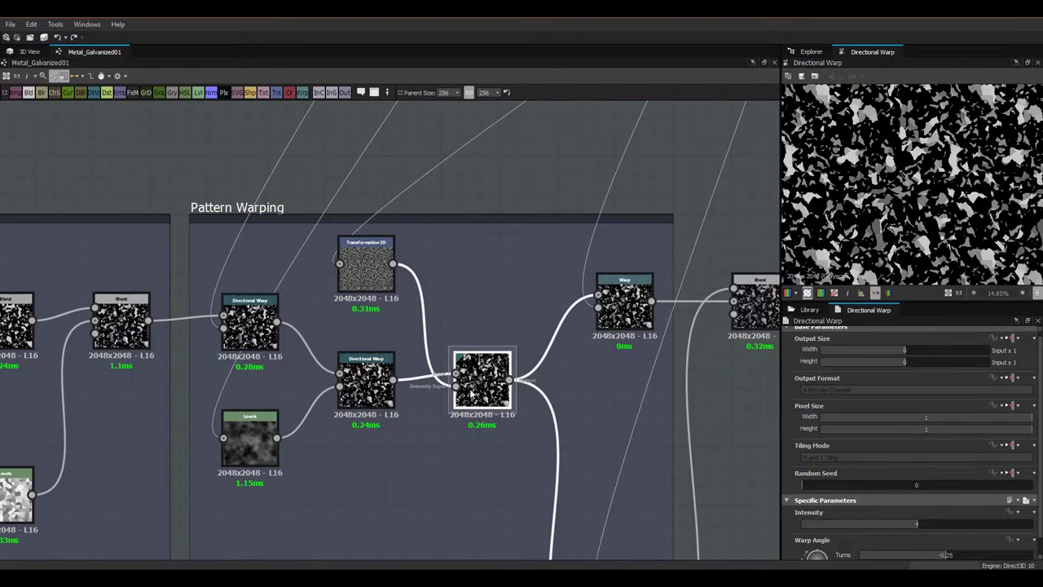
left_click(121, 326)
left_click(481, 383)
mouse_move(843, 341)
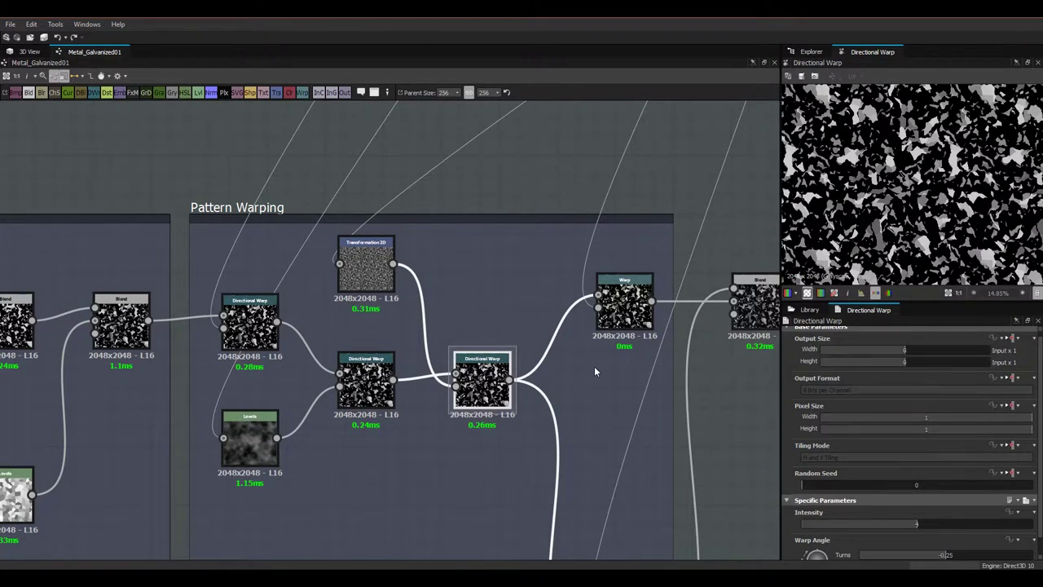
left_click(124, 342)
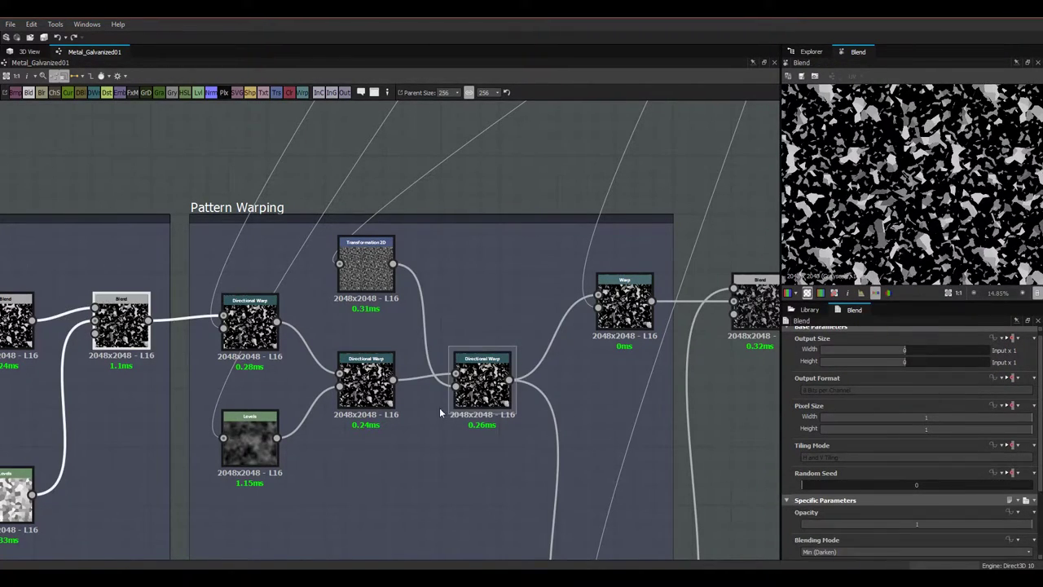
Step: Preview the third Directional Warp and follow its output to the upper Warp node, previewing that node and reviewing its intensity
left_click(488, 399)
scroll(532, 410, "down", 4)
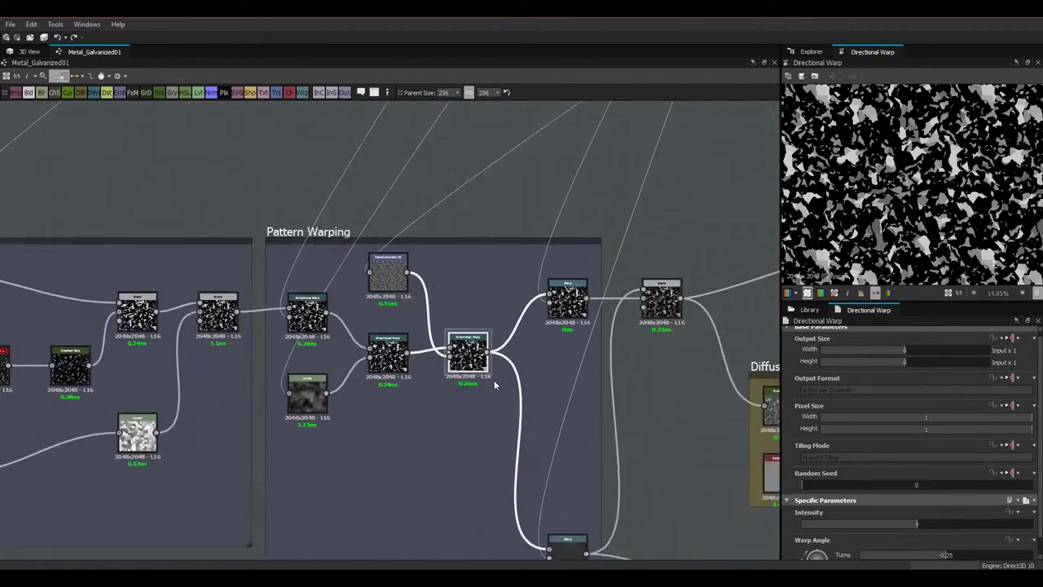
middle_click_drag(588, 387, 473, 380)
scroll(459, 419, "down", 3)
scroll(399, 392, "up", 5)
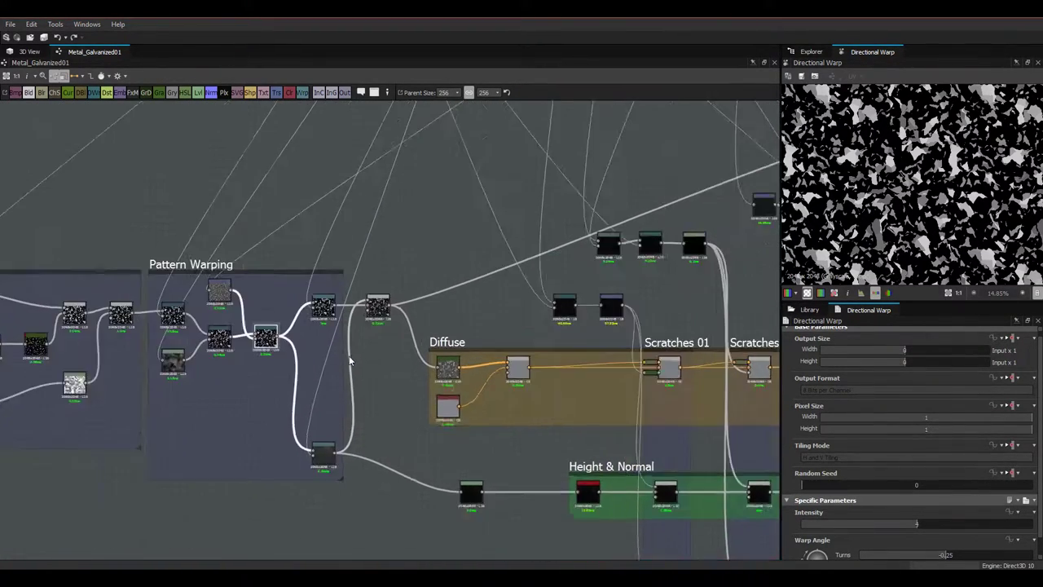
scroll(449, 359, "down", 4)
middle_click_drag(446, 351, 441, 320)
scroll(440, 318, "up", 3)
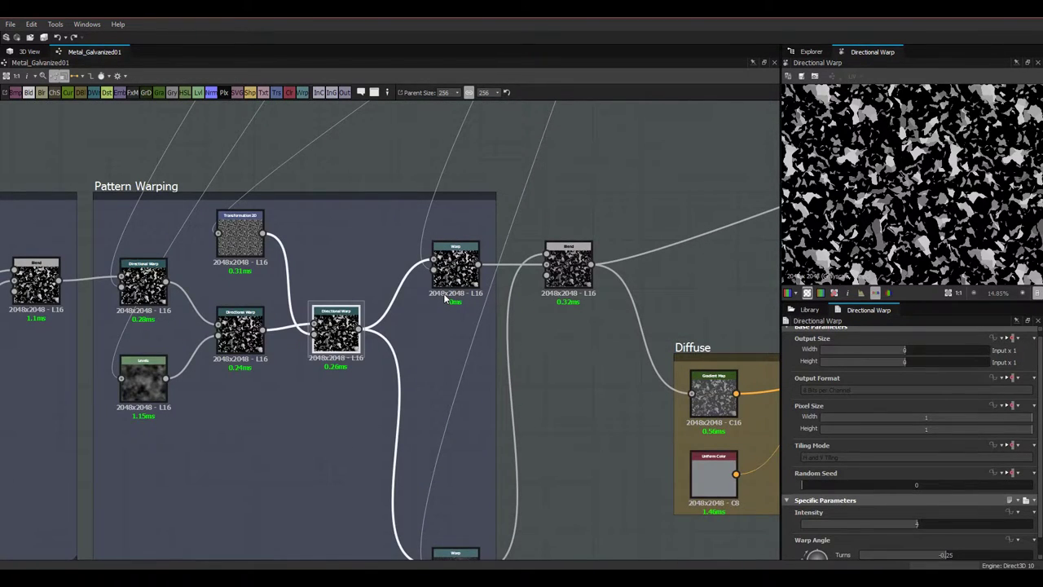
left_click(436, 269)
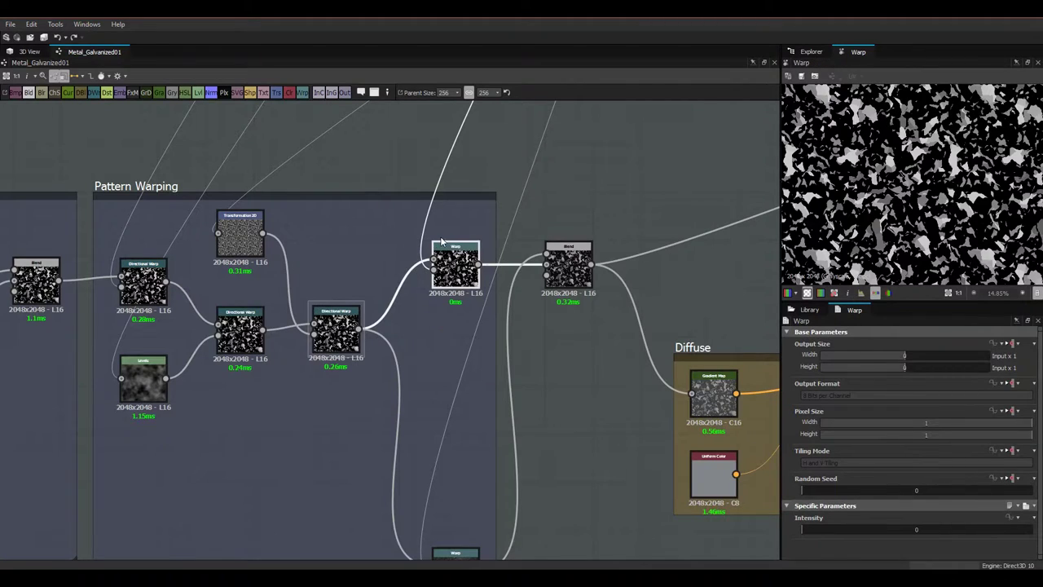
Step: Look over the downstream texture frames, then select the lower Warp node in Pattern Warping to review its intensity
scroll(507, 262, "down", 5)
middle_click_drag(581, 312, 231, 317)
middle_click_drag(658, 287, 443, 297)
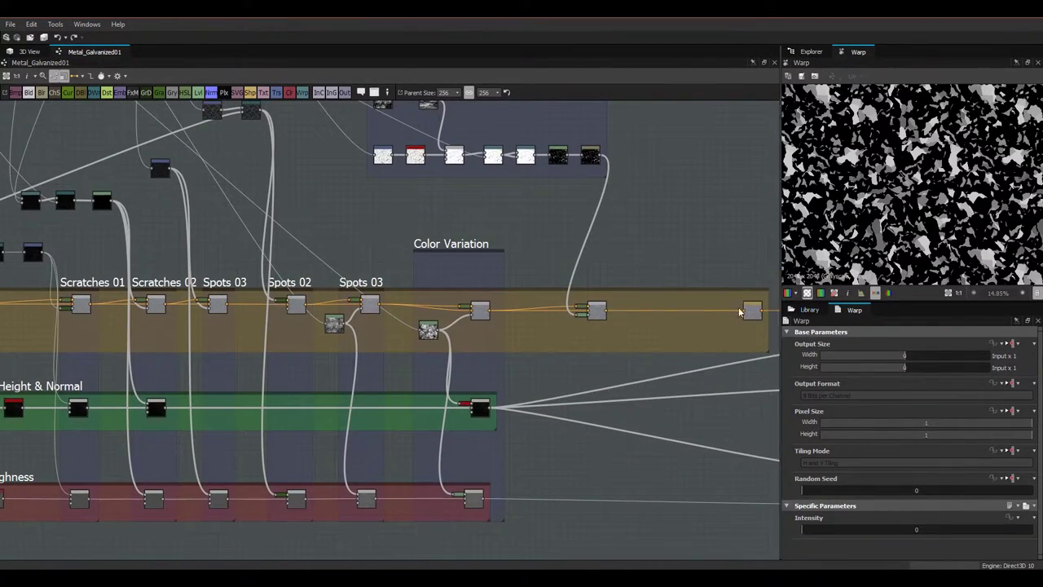
middle_click_drag(163, 329, 676, 335)
middle_click_drag(291, 345, 320, 301)
scroll(330, 363, "up", 6)
left_click(364, 291)
Step: Survey the Diffuse, Height & Normal and Roughness chains through to the Outputs frame and return to Pattern Warping
scroll(367, 294, "down", 5)
middle_click_drag(494, 342, 318, 335)
middle_click_drag(440, 359, 265, 331)
scroll(546, 361, "down", 2)
middle_click_drag(575, 358, 209, 352)
middle_click_drag(466, 304, 119, 268)
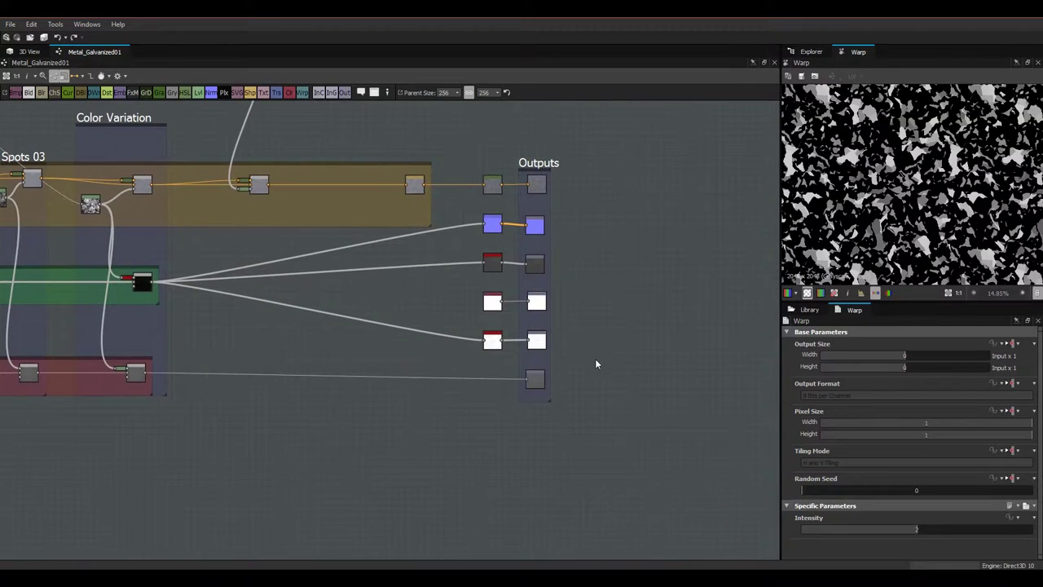
middle_click_drag(247, 299, 717, 329)
middle_click_drag(258, 335, 691, 374)
scroll(375, 265, "up", 4)
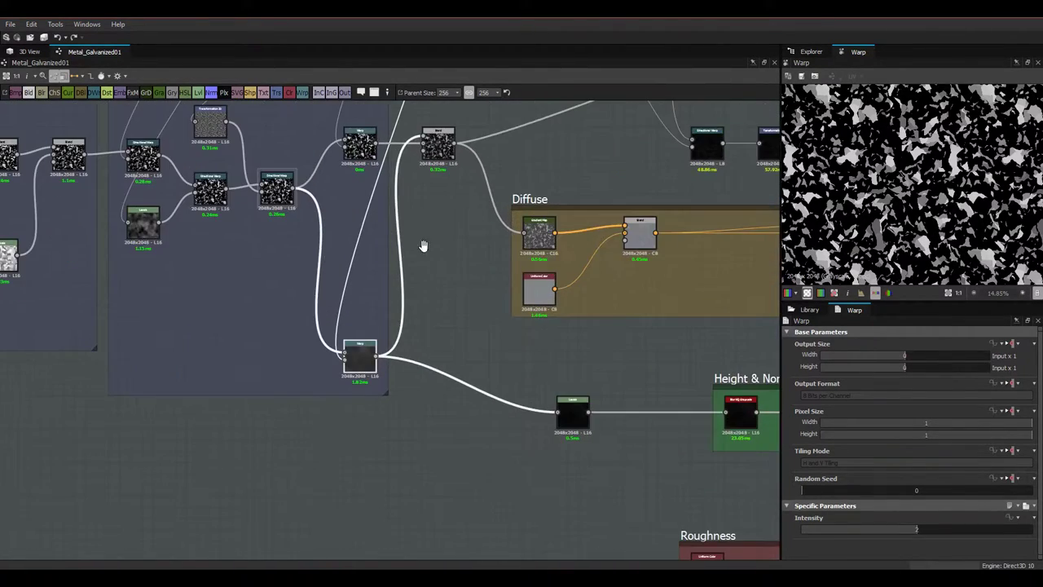
Step: Trace the upper Warp node's gradient input back to Fractal Sum 4 in the Noises frame and preview that noise
middle_click_drag(360, 319, 446, 418)
scroll(445, 418, "down", 2)
scroll(431, 352, "up", 5)
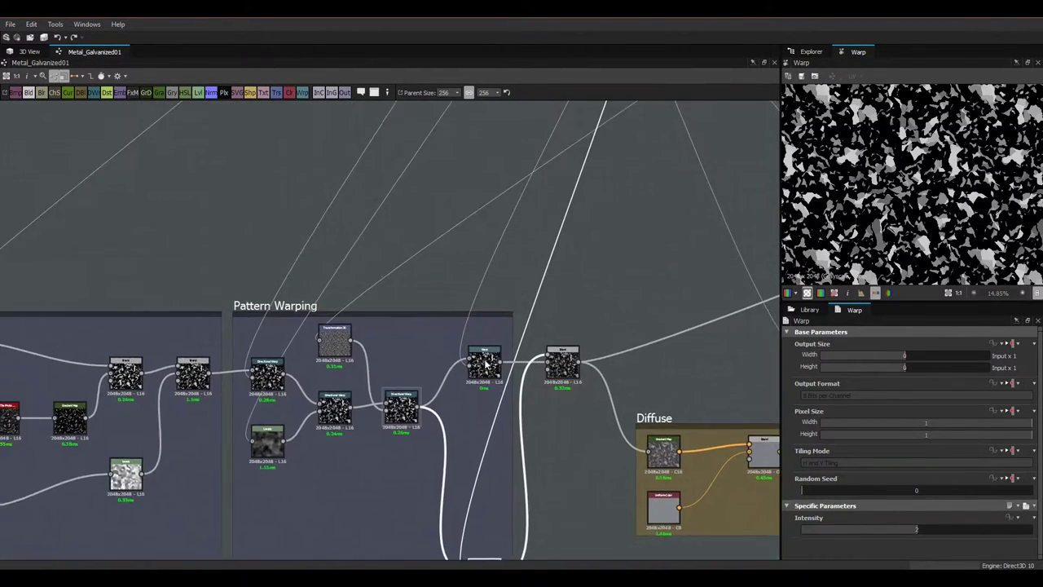
scroll(587, 330, "down", 4)
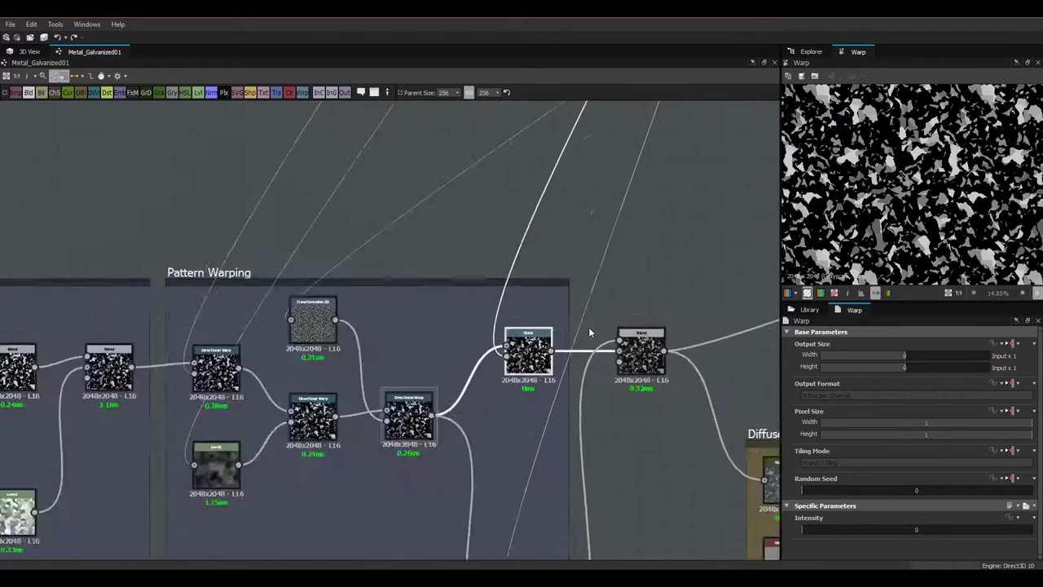
scroll(585, 330, "down", 4)
middle_click_drag(585, 330, 475, 497)
scroll(563, 263, "up", 7)
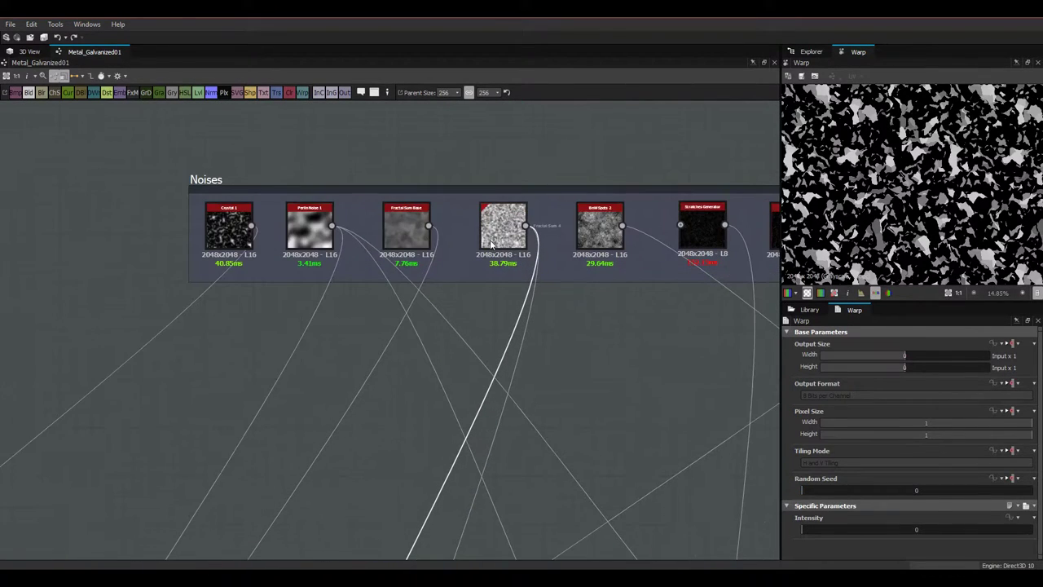
scroll(491, 247, "up", 3)
left_click(491, 246)
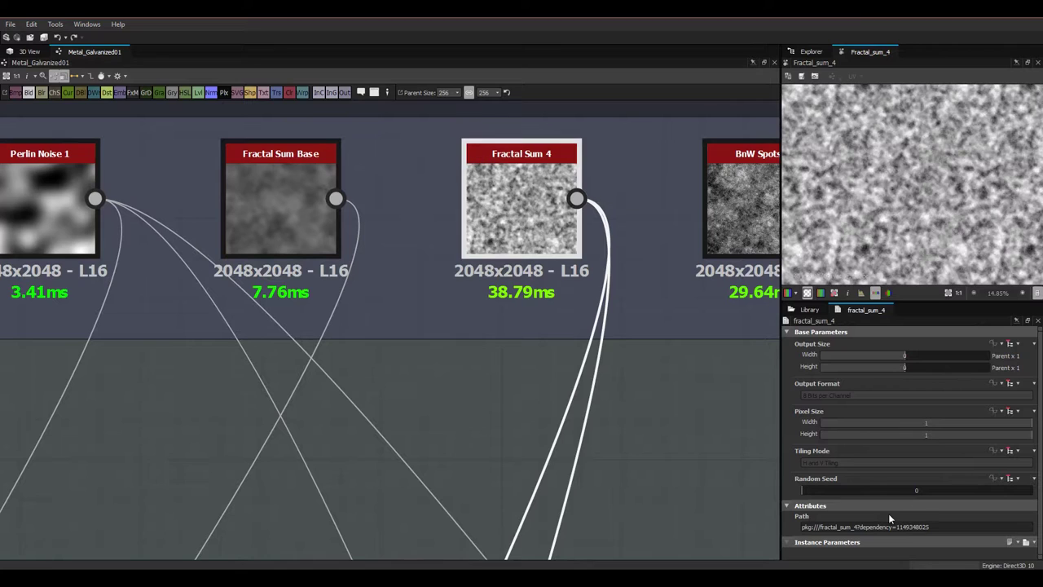
Step: Follow the Fractal Sum 4 output back to the upper Warp node and examine how it feeds the Blend node
scroll(552, 499, "down", 4)
middle_click_drag(556, 517, 577, 117)
middle_click_drag(492, 459, 568, 93)
middle_click_drag(536, 351, 673, 58)
scroll(538, 405, "down", 2)
scroll(472, 405, "down", 1)
middle_click_drag(473, 404, 559, 367)
scroll(500, 408, "up", 4)
left_click(500, 240)
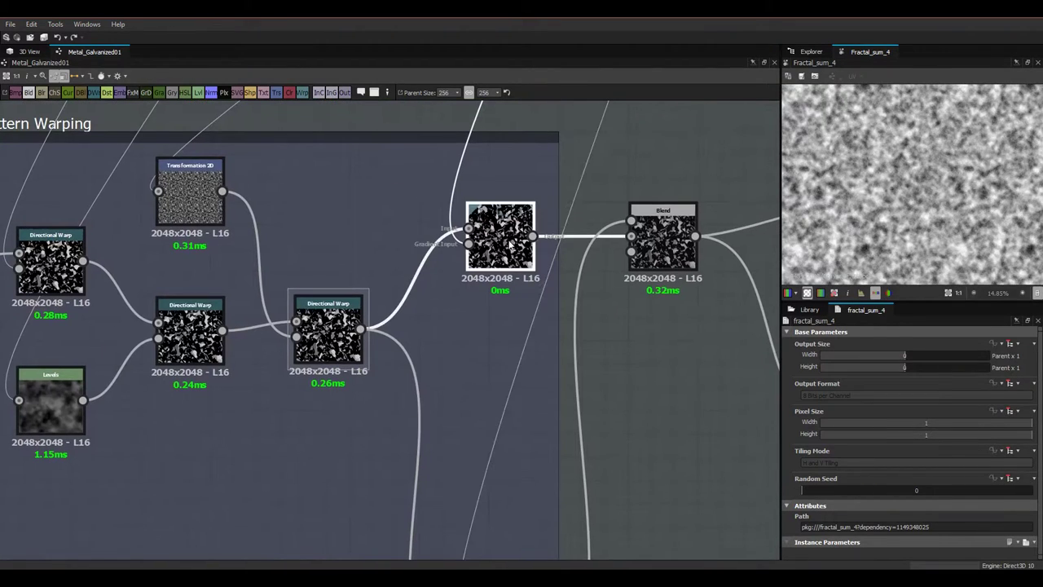
middle_click_drag(664, 425, 697, 474)
scroll(556, 357, "up", 1)
middle_click_drag(685, 375, 561, 378)
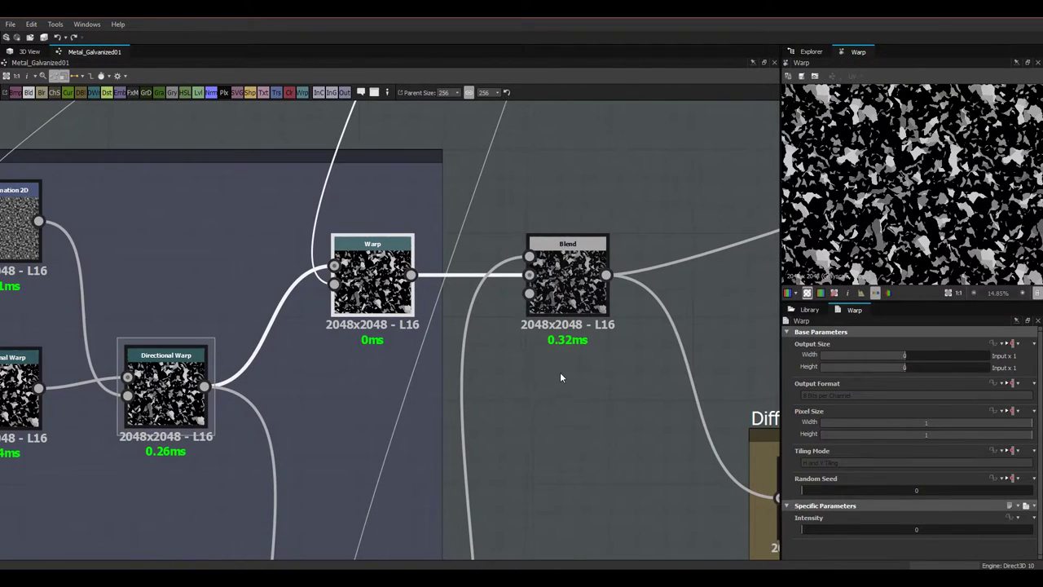
Step: Inspect the galvanized pattern on the 3D material and compare it with the galvanized metal reference photo in the browser
left_click(22, 54)
left_click_drag(490, 311, 403, 295)
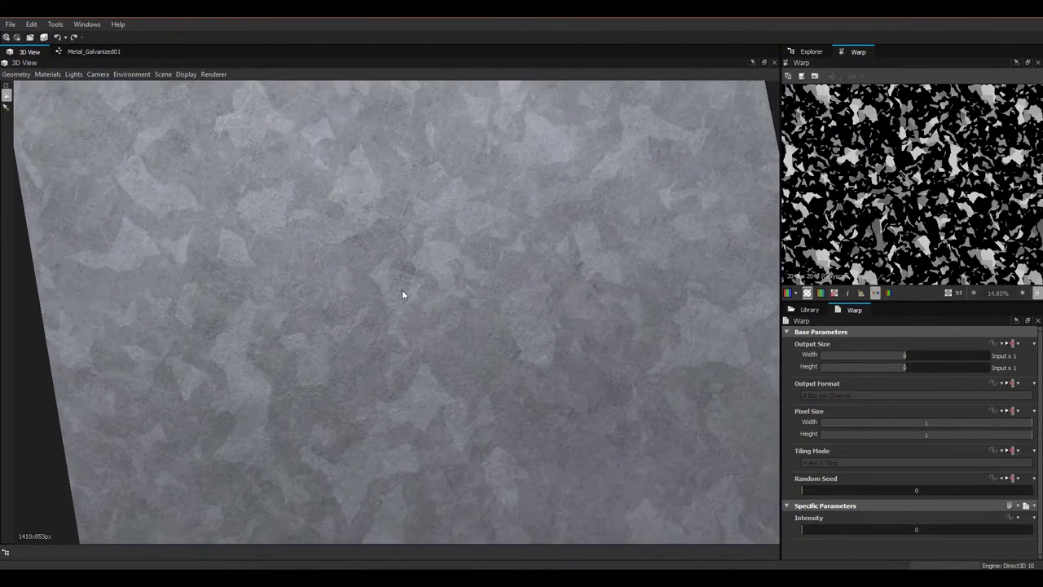
left_click_drag(454, 335, 453, 324)
left_click(190, 578)
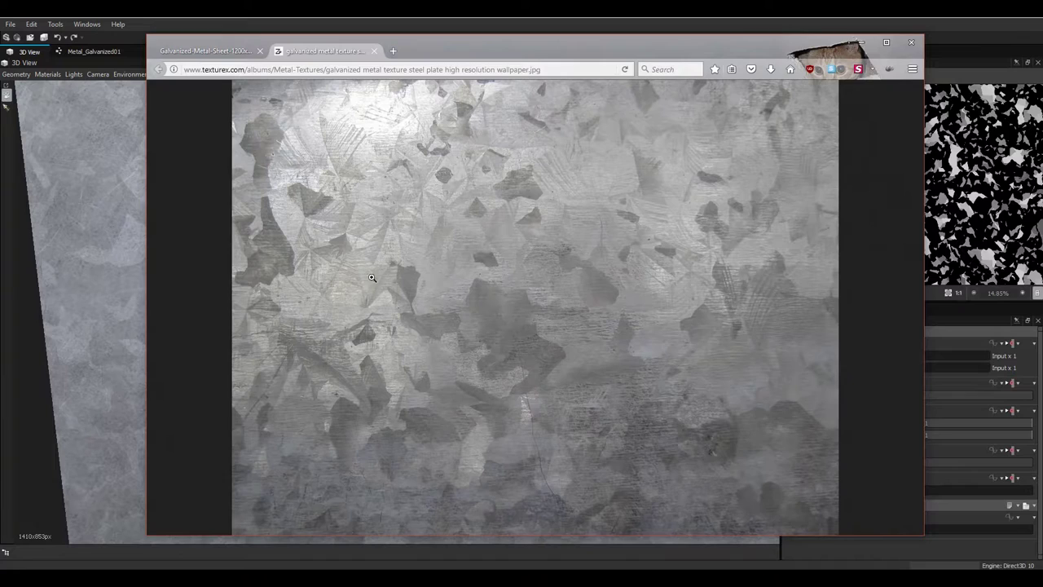
key("alt+Tab")
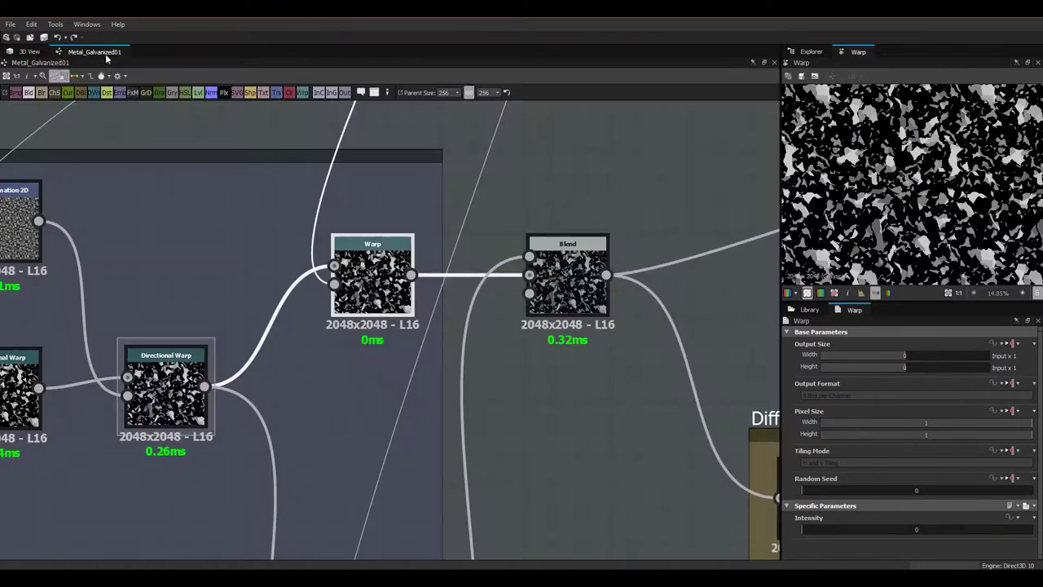
Step: Set the upper Warp node's intensity to 2 and inspect the effect on the 3D material
left_click(928, 531)
type("2")
key("Return")
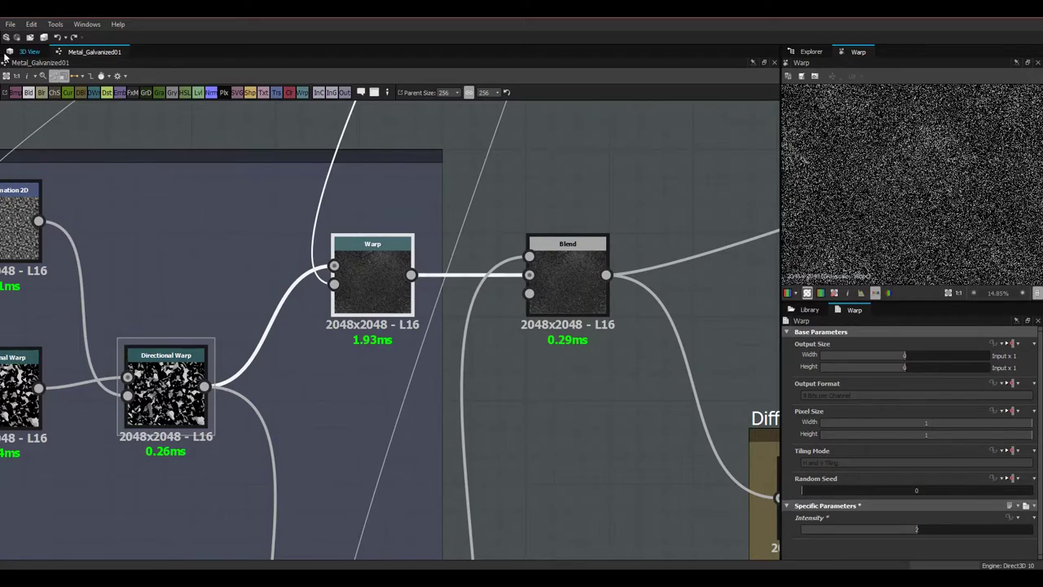
left_click(30, 51)
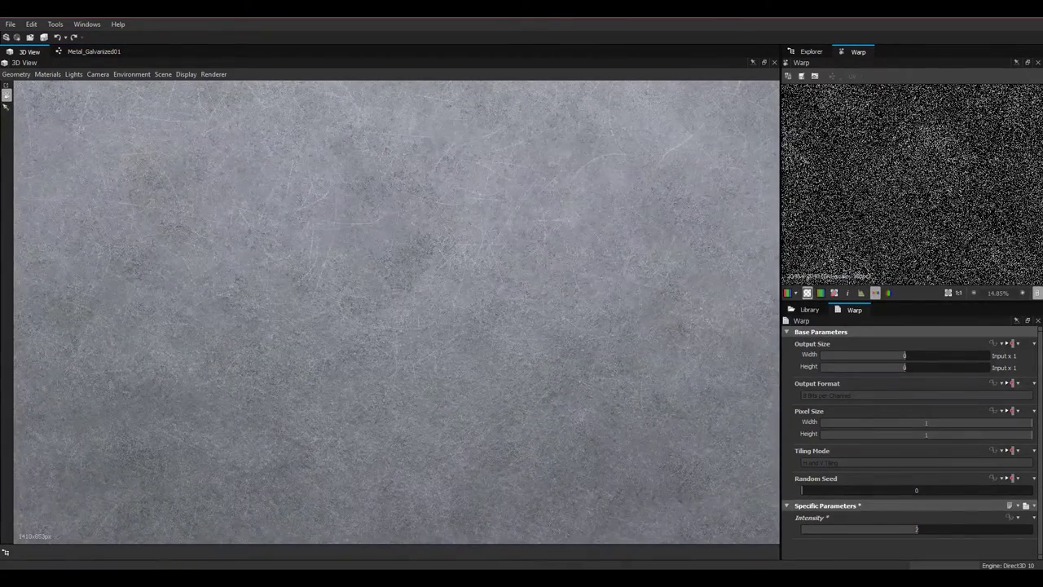
Step: Compare the galvanized metal reference images in the browser with the strongly warped pattern, then examine the Warp preview in the graph
key("alt+Tab")
left_click(210, 52)
left_click_drag(505, 58, 574, 102)
left_click(503, 22)
left_click(122, 52)
scroll(370, 282, "up", 2)
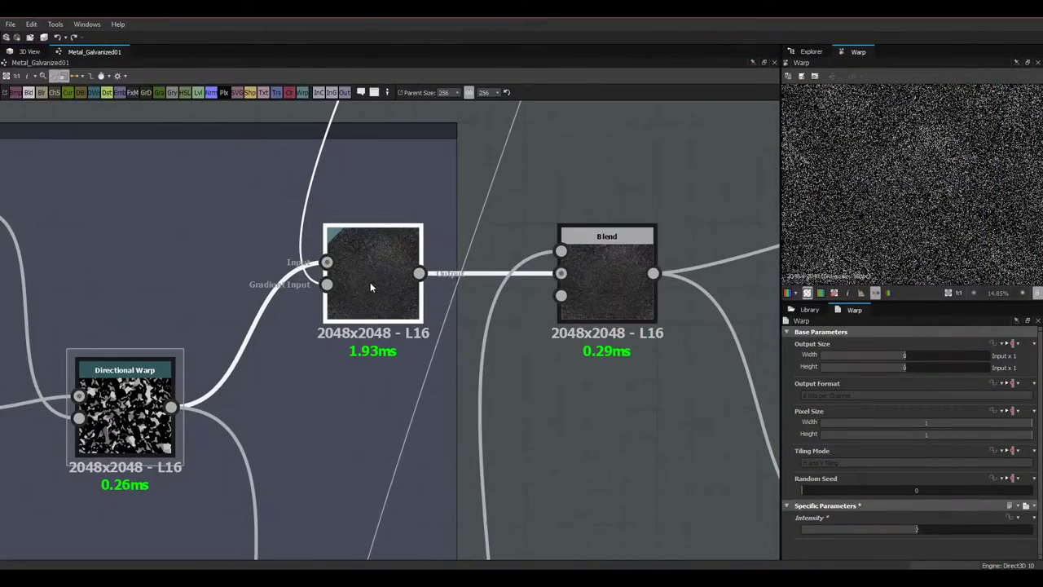
scroll(894, 238, "down", 1)
scroll(894, 243, "up", 1)
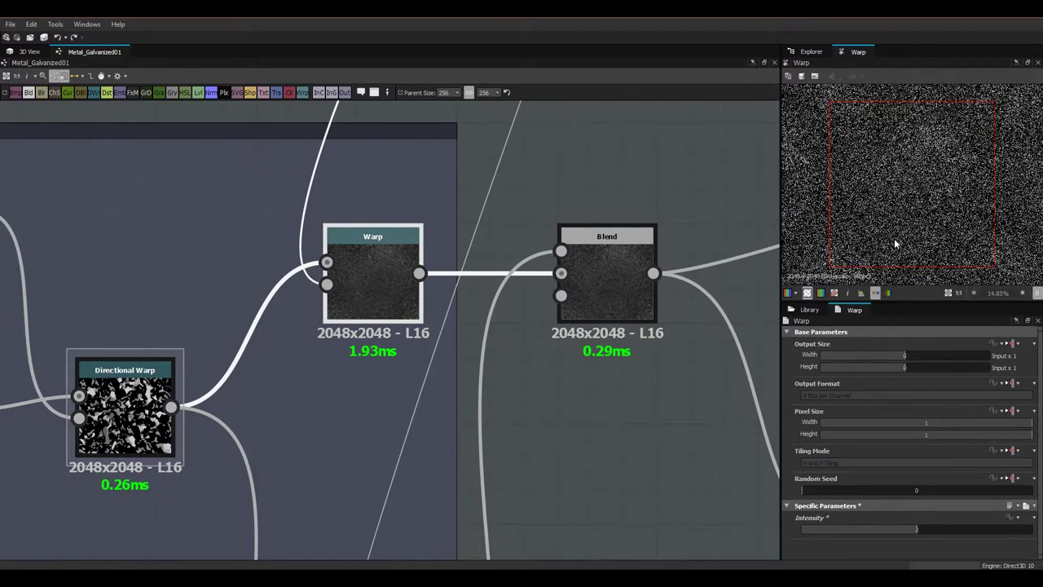
scroll(895, 243, "up", 1)
middle_click_drag(603, 253, 556, 258)
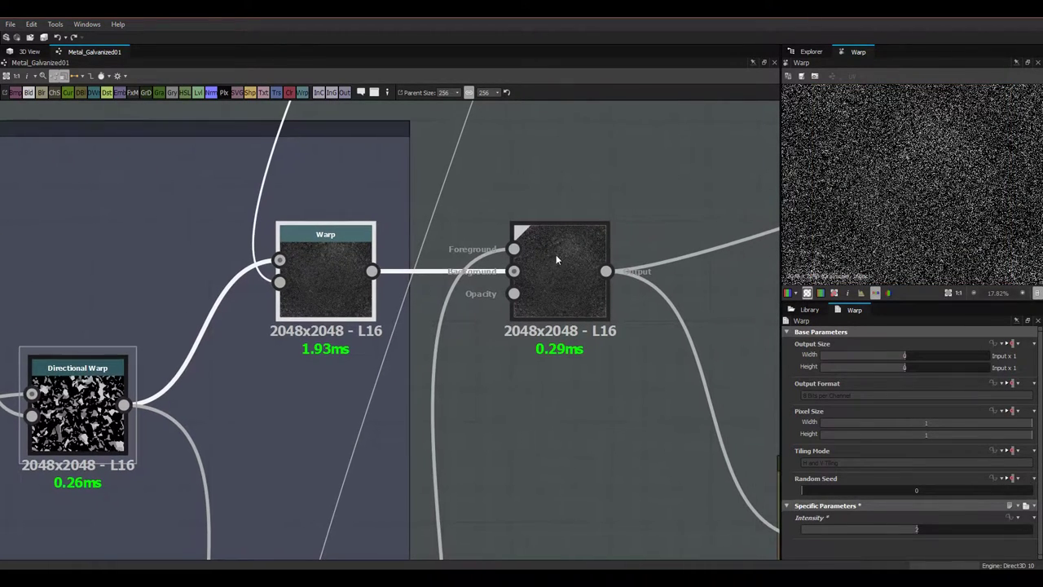
Step: Set the upper Warp node's intensity to 0 and check the galvanized pattern on the 3D material
double_click(917, 529)
type("0")
key("Return")
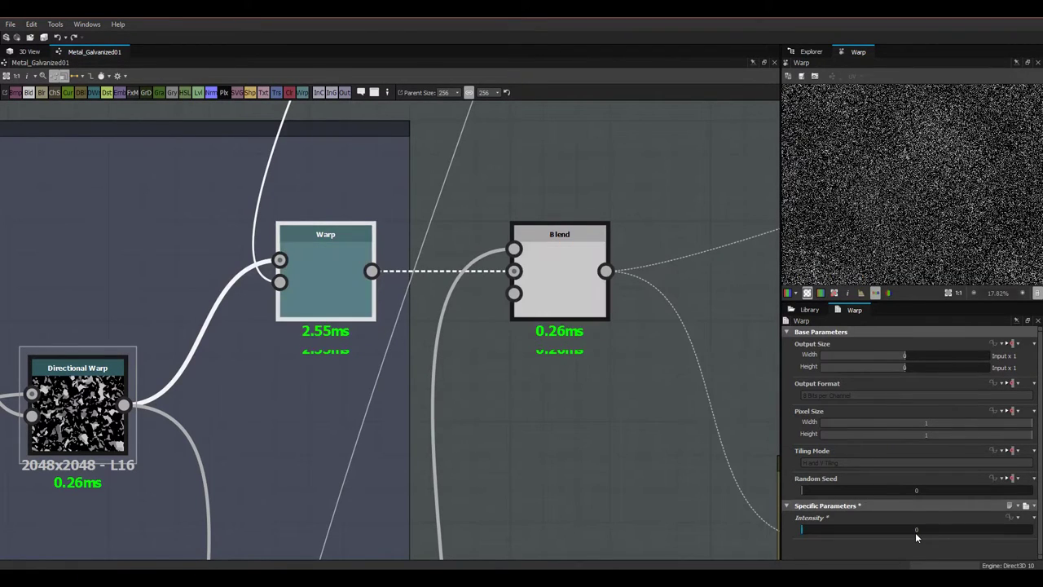
left_click(29, 51)
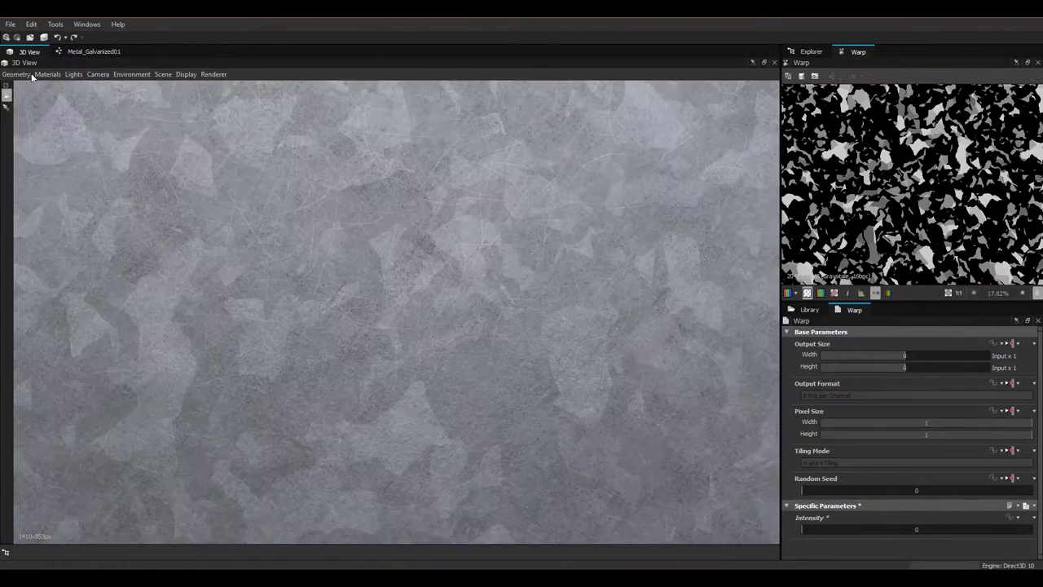
left_click(92, 52)
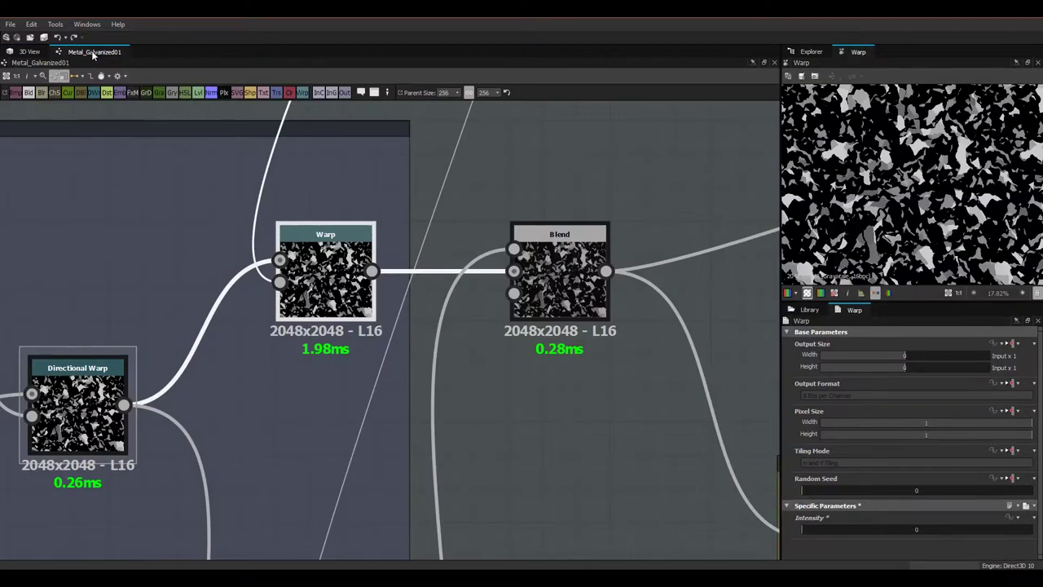
Step: Trace the connections from the lower Warp and Blend nodes to the Diffuse and Height & Normal frames
mouse_move(93, 576)
scroll(327, 329, "down", 3)
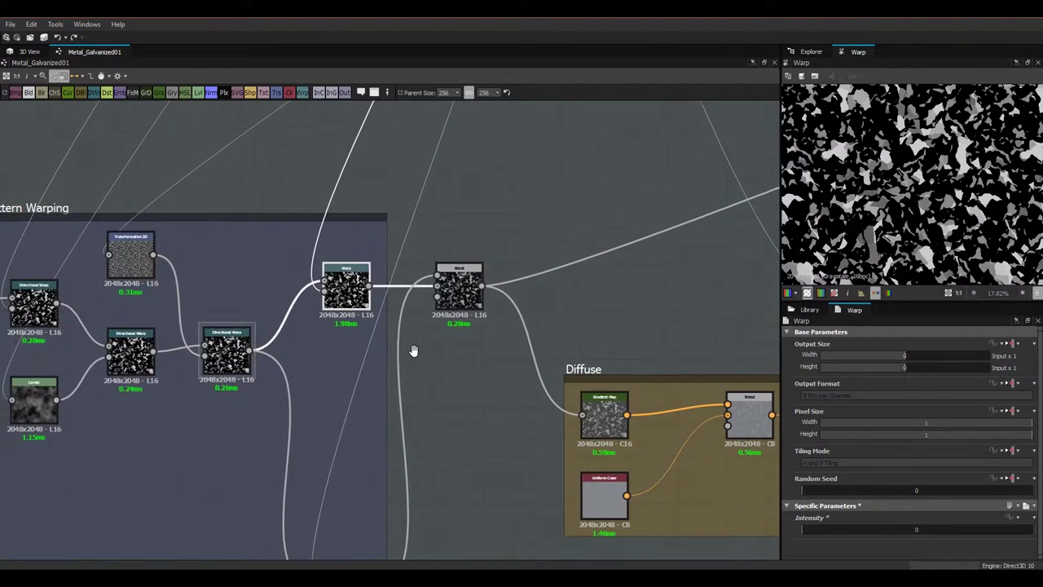
middle_click_drag(449, 346, 434, 253)
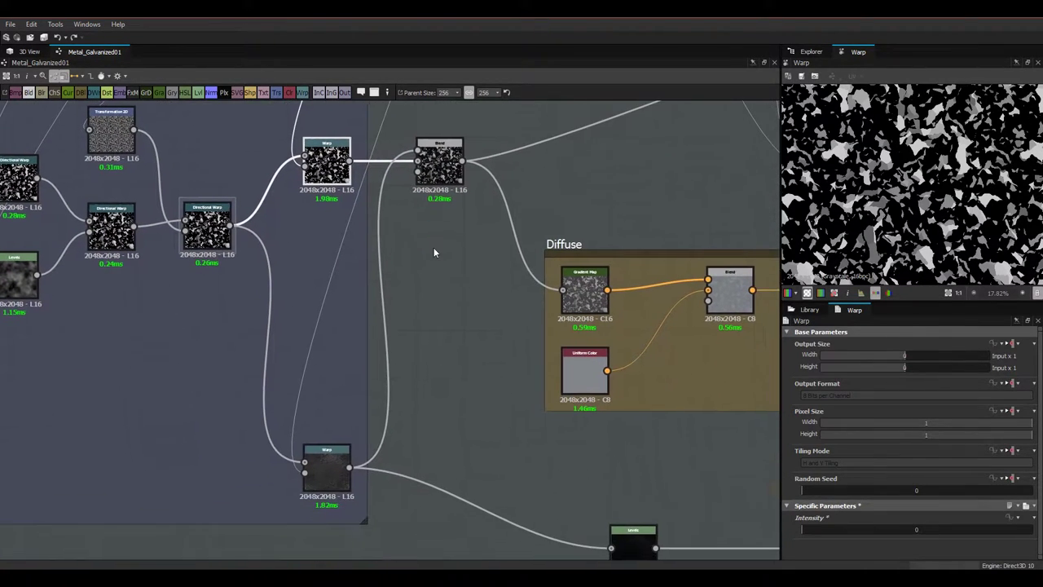
middle_click_drag(582, 323, 65, 285)
scroll(228, 293, "down", 5)
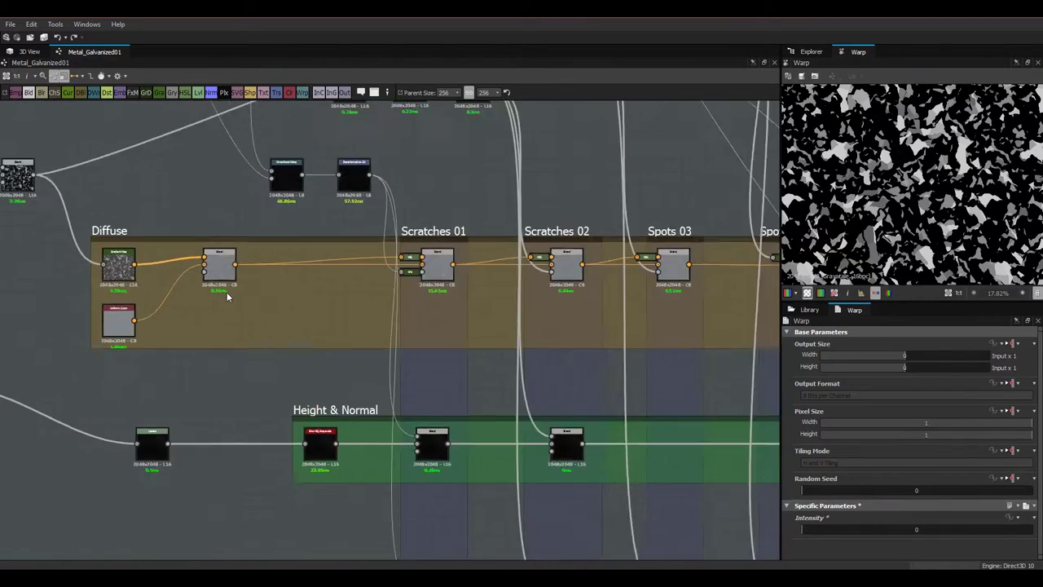
middle_click_drag(316, 314, 499, 335)
scroll(263, 270, "up", 3)
scroll(263, 270, "up", 4)
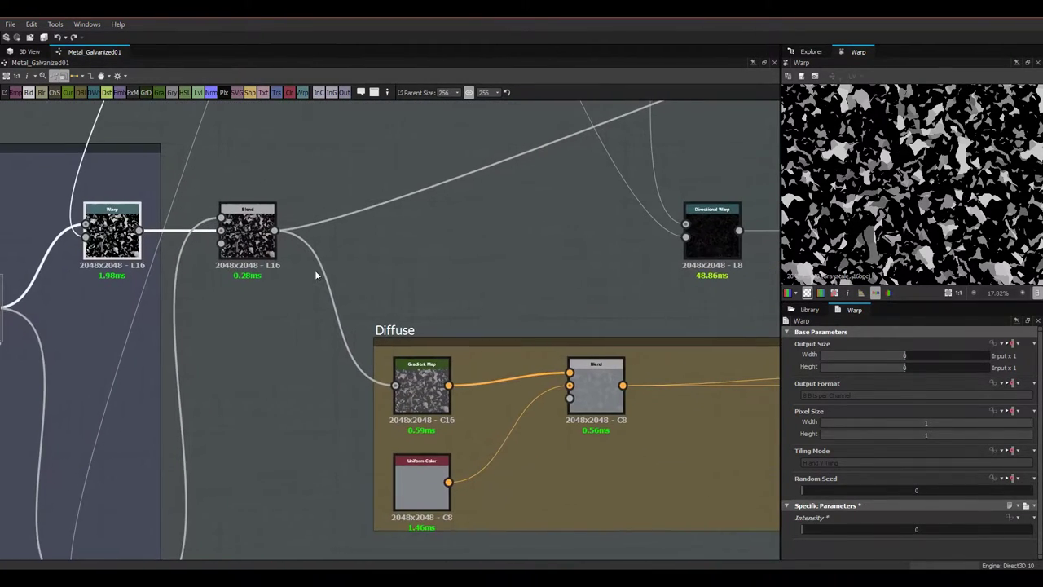
Step: Preview the Blend node that follows the upper Warp and review its opacity and blending mode
middle_click_drag(315, 269, 220, 315)
scroll(221, 316, "down", 3)
scroll(223, 309, "up", 3)
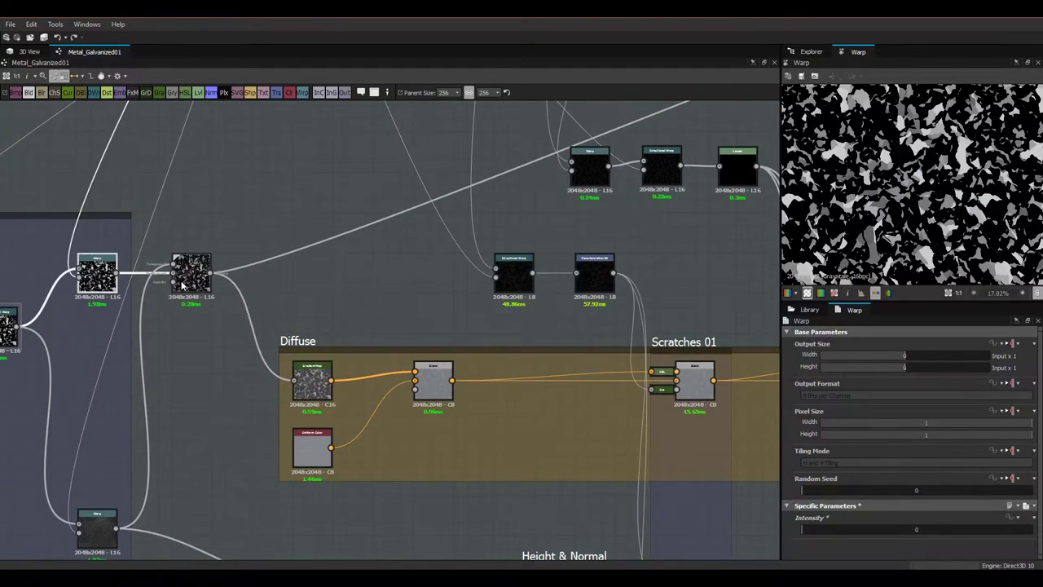
scroll(353, 337, "up", 2)
middle_click_drag(52, 289, 299, 348)
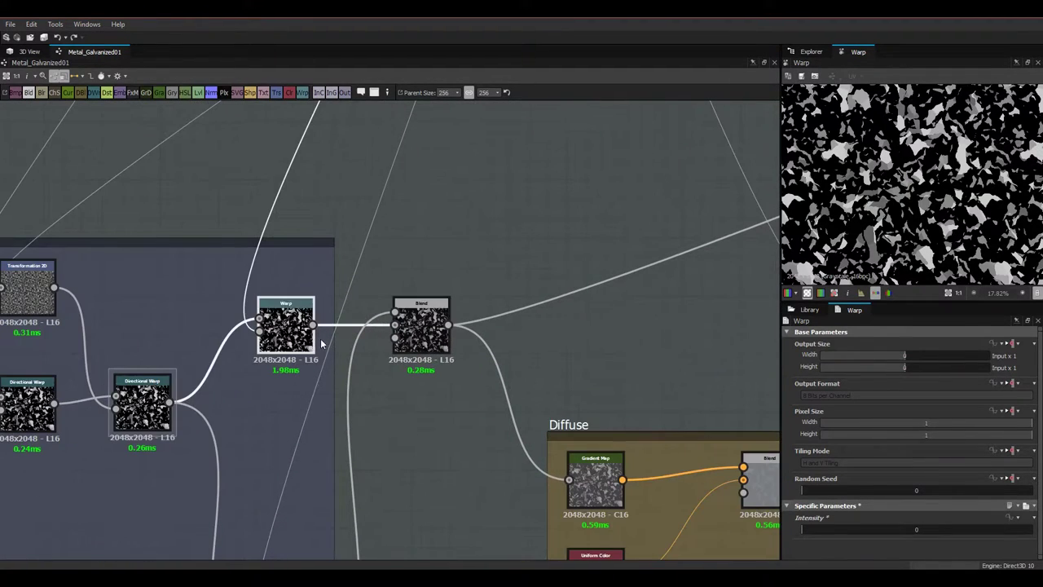
left_click(447, 344)
middle_click_drag(454, 350, 391, 318)
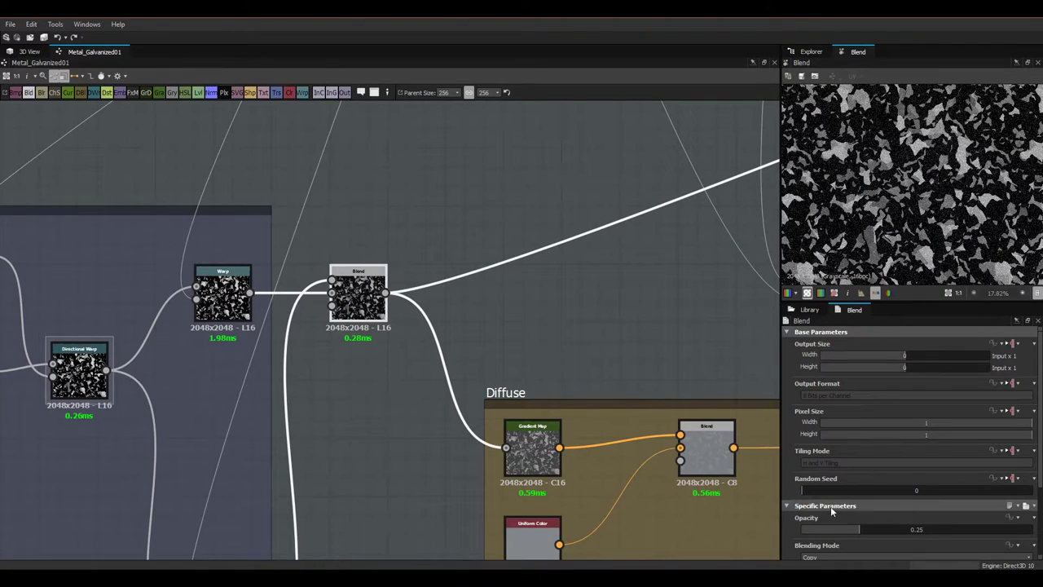
Step: Trace the Blend node's foreground input to the lower Warp node, then preview that node and review its intensity
middle_click_drag(330, 419, 335, 265)
scroll(335, 265, "down", 1)
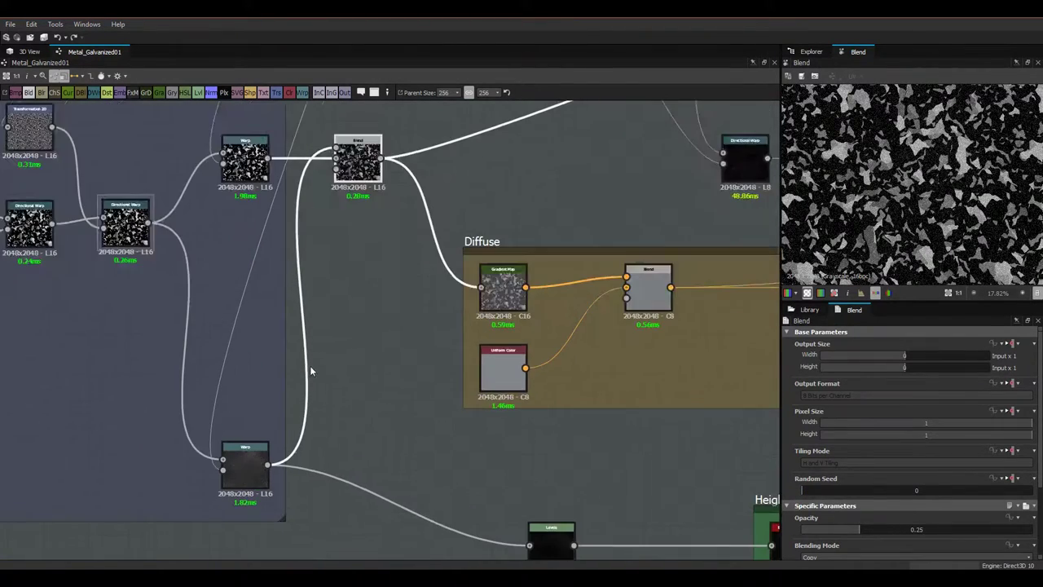
middle_click_drag(310, 365, 445, 310)
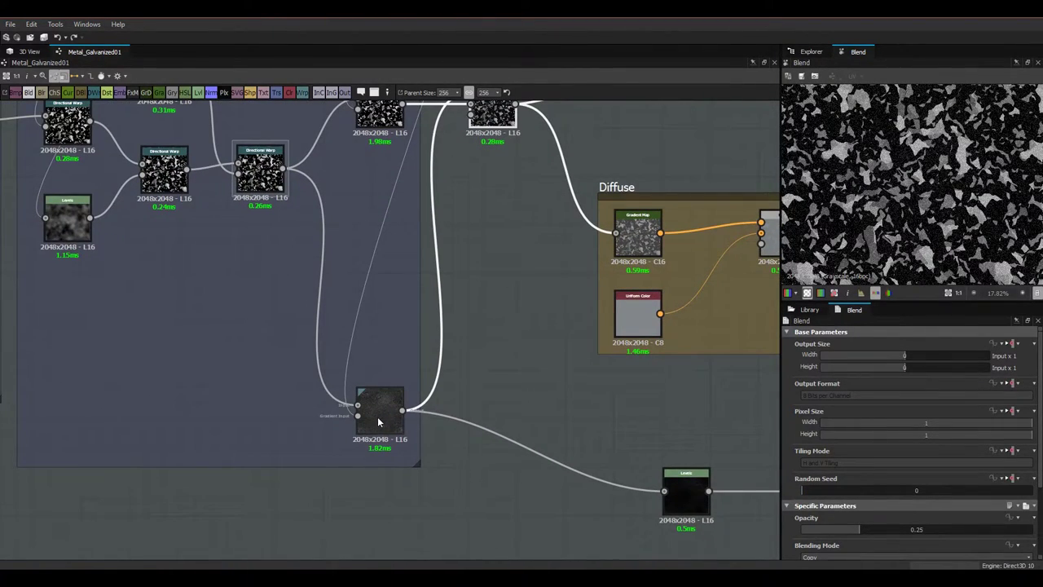
left_click(377, 421)
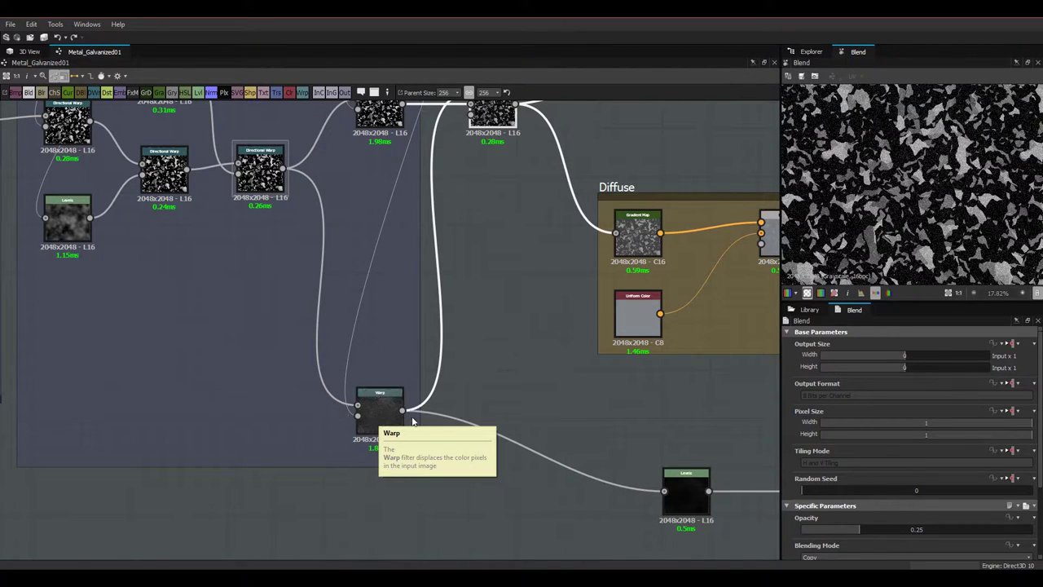
scroll(378, 422, "up", 3)
middle_click_drag(423, 348, 448, 377)
scroll(476, 372, "down", 1)
scroll(447, 453, "up", 2)
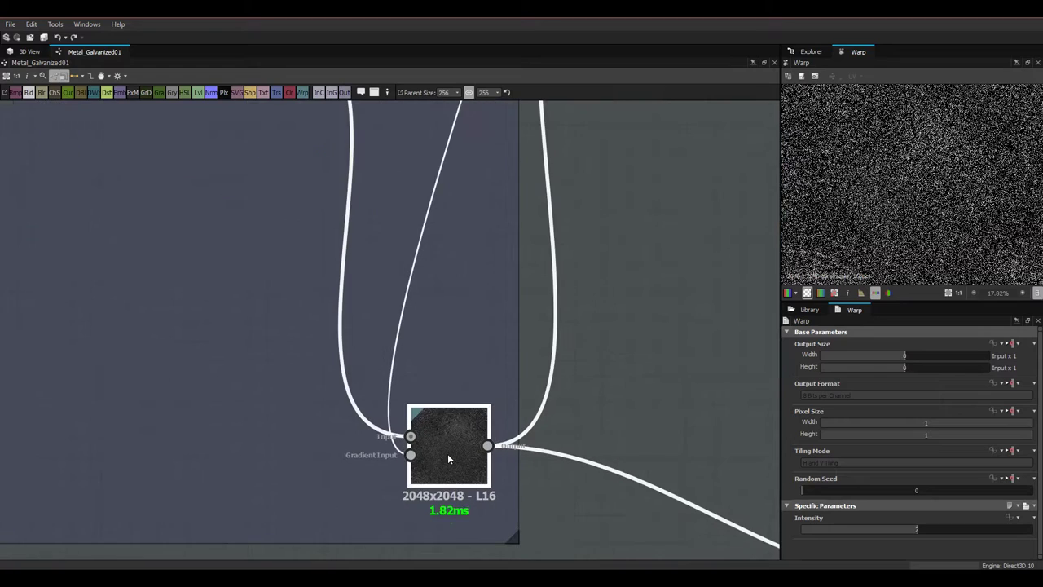
Step: Trace the lower Warp node's output to the Levels node that feeds the Height & Normal frame
scroll(405, 412, "down", 3)
middle_click_drag(510, 422, 216, 308)
scroll(217, 309, "down", 3)
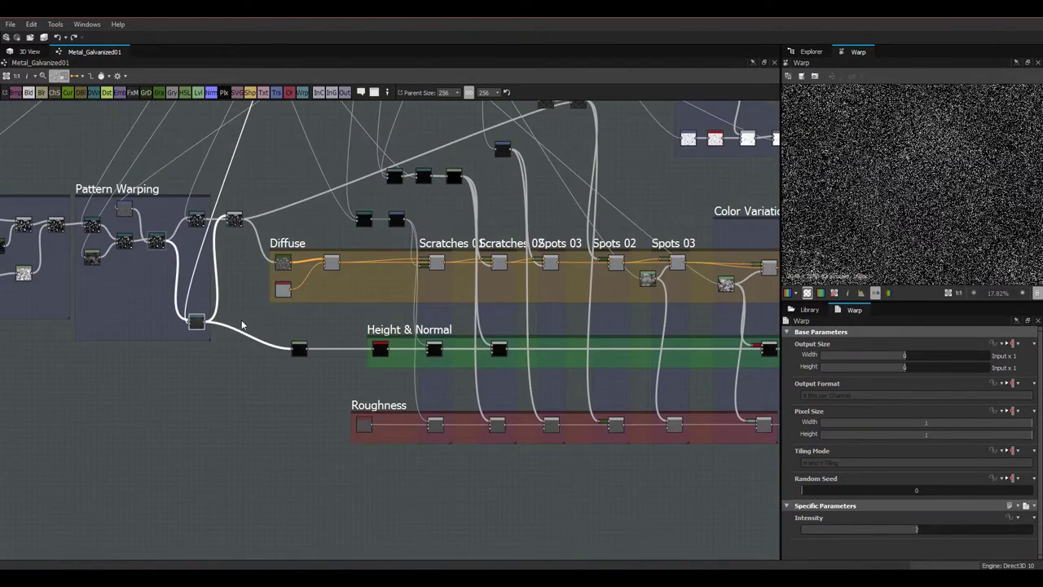
scroll(273, 349, "up", 5)
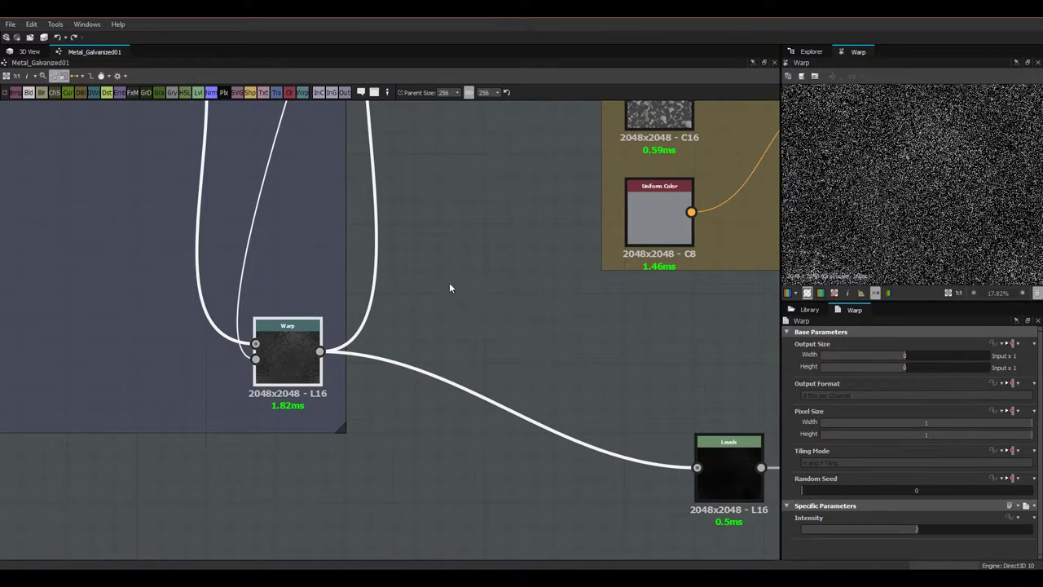
middle_click_drag(458, 289, 556, 338)
middle_click_drag(380, 395, 416, 445)
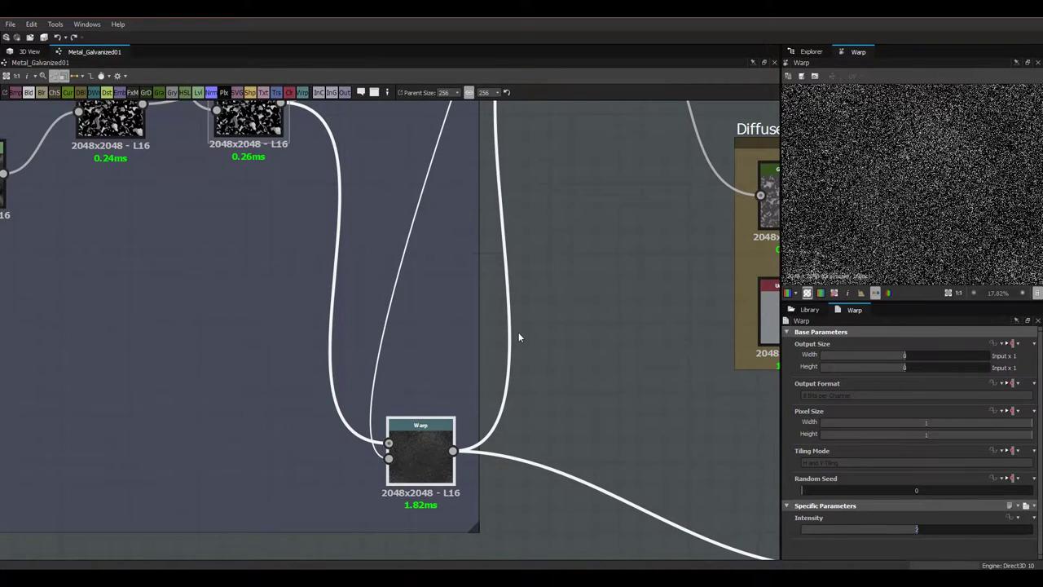
Step: Follow the lower Warp's other output to the Blend node after Pattern Warping and review that node's opacity
scroll(518, 333, "down", 1)
middle_click_drag(524, 151, 515, 351)
middle_click_drag(543, 300, 544, 361)
scroll(546, 362, "up", 2)
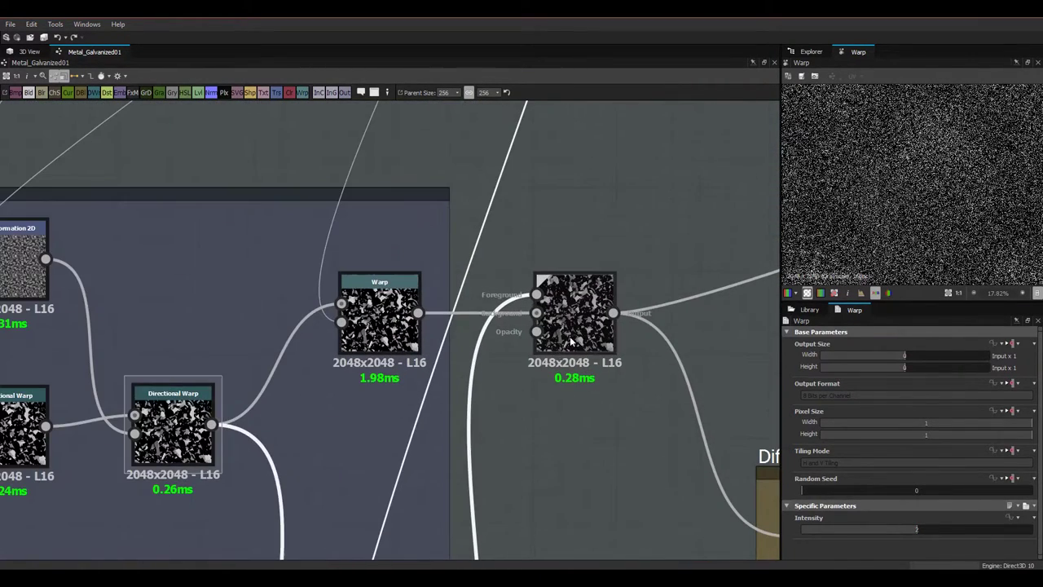
left_click(571, 341)
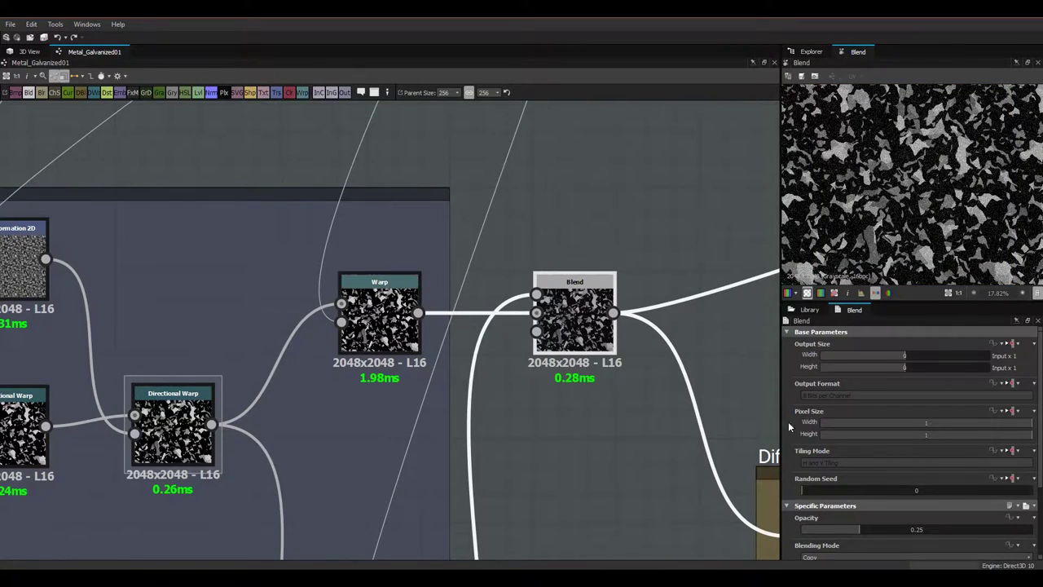
scroll(881, 518, "down", 1)
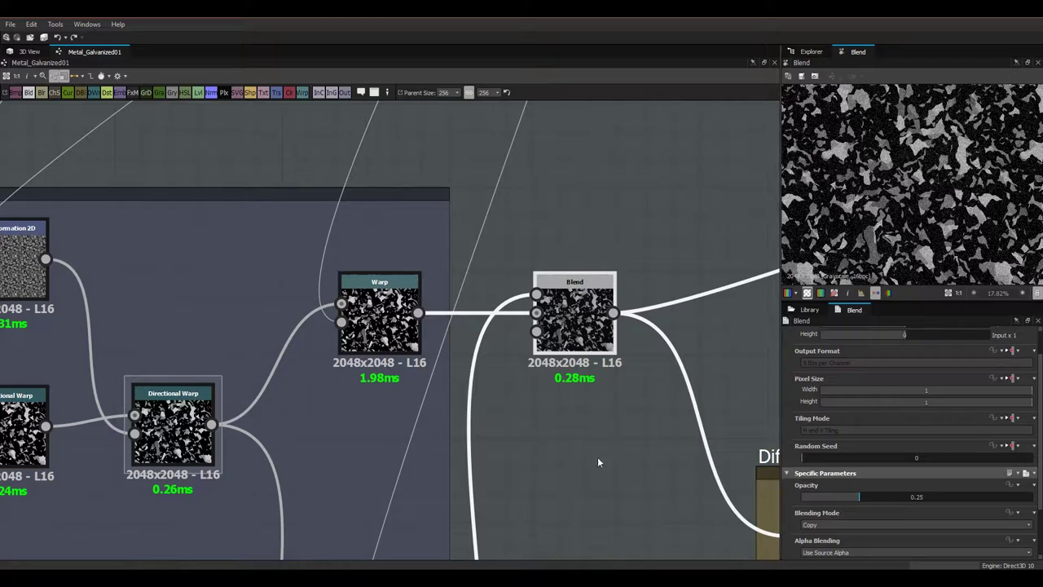
Step: Set the Blend node's opacity to 0 and inspect the galvanized pattern up close on the 3D material
left_click(31, 52)
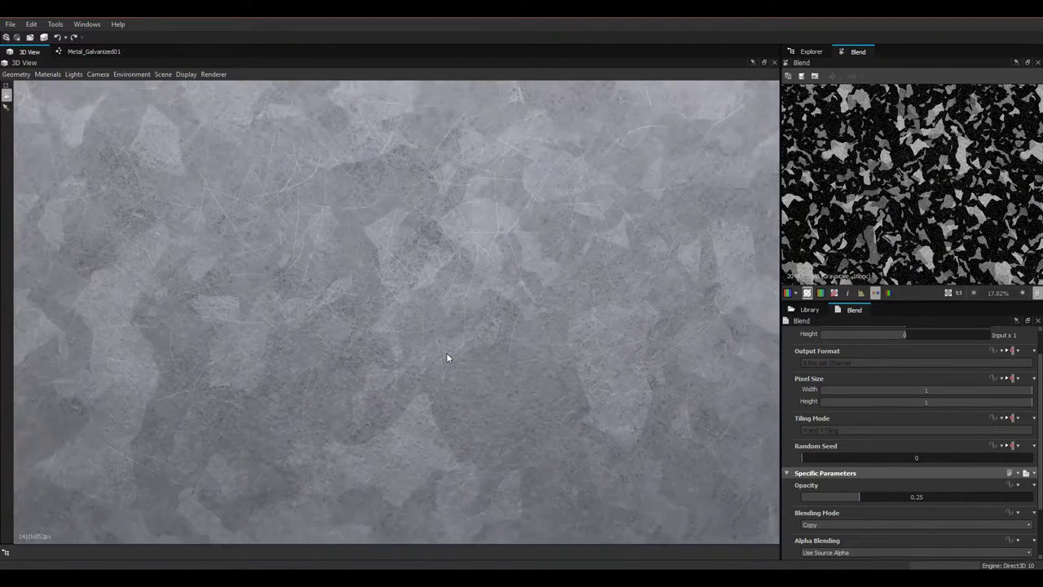
left_click_drag(837, 499, 772, 493)
left_click_drag(411, 265, 523, 391)
scroll(510, 398, "up", 4)
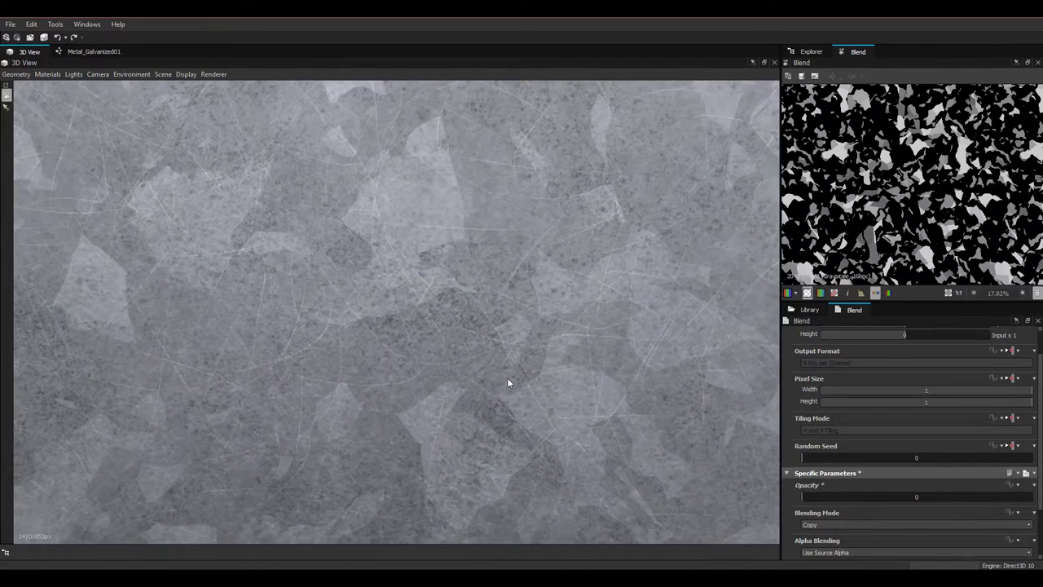
scroll(499, 381, "down", 3)
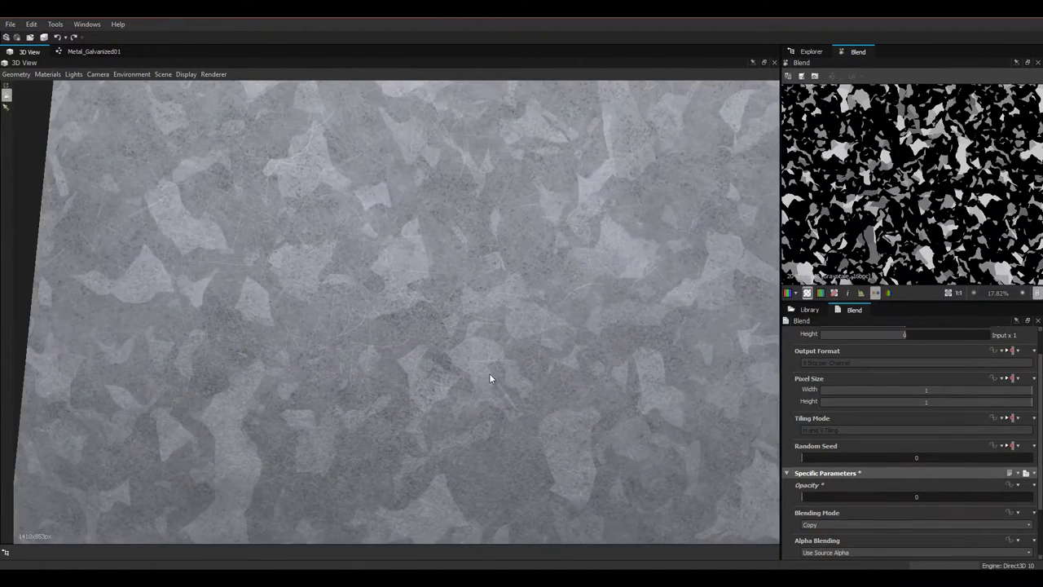
left_click_drag(489, 379, 505, 378)
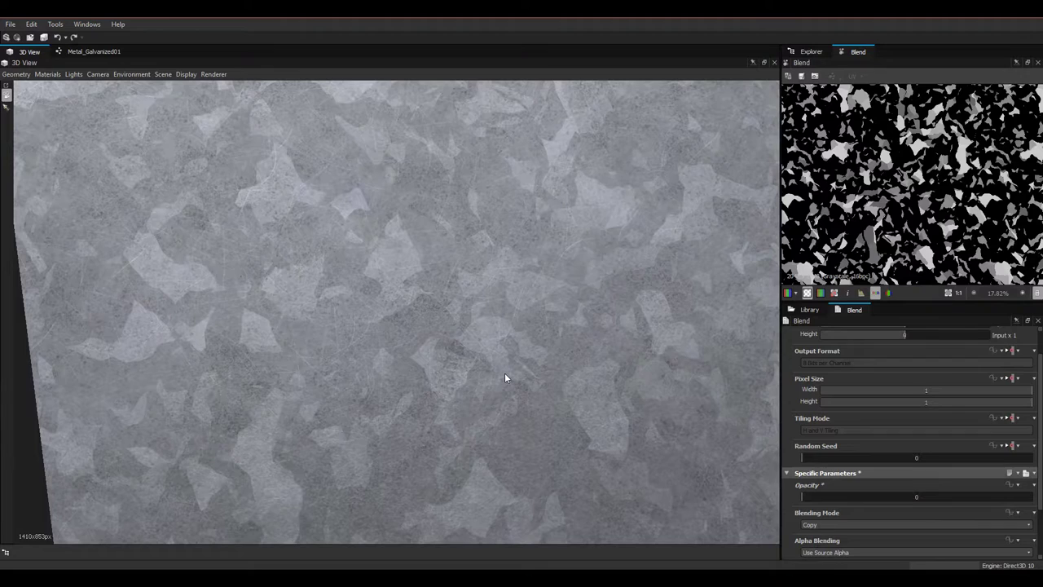
scroll(244, 341, "up", 2)
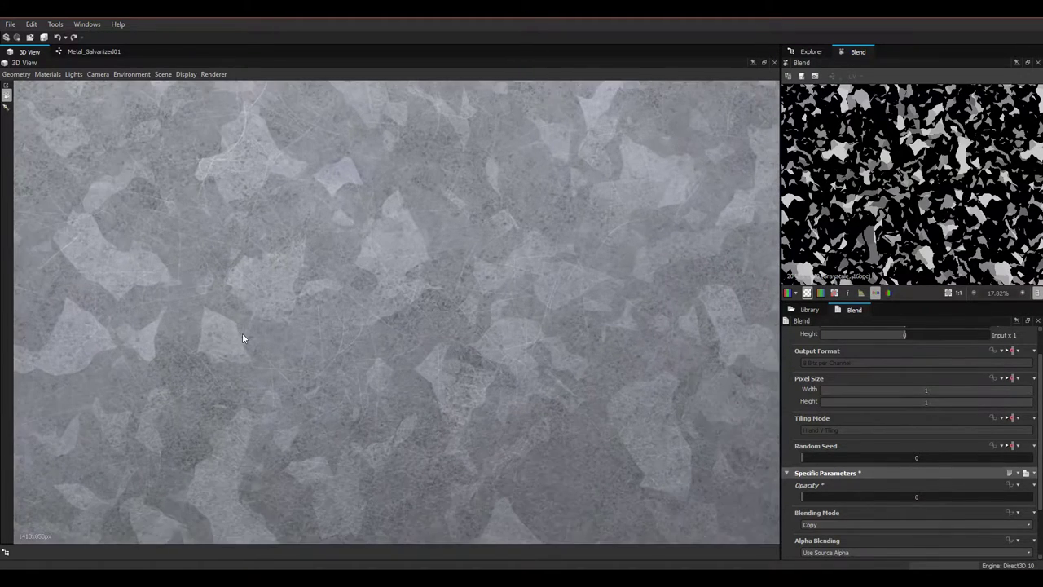
middle_click_drag(241, 335, 293, 343)
left_click_drag(291, 344, 295, 354)
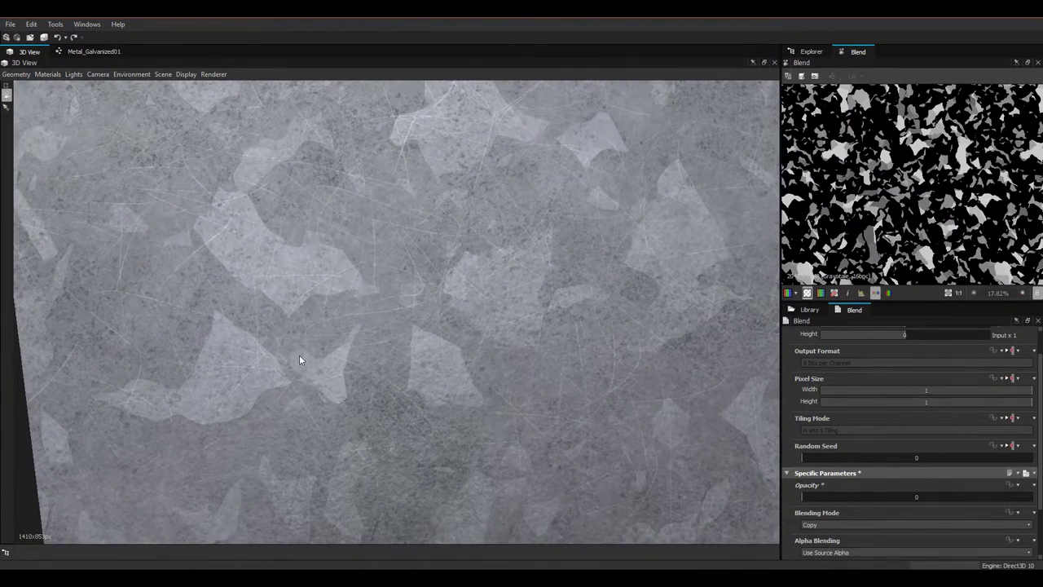
left_click_drag(321, 375, 448, 431)
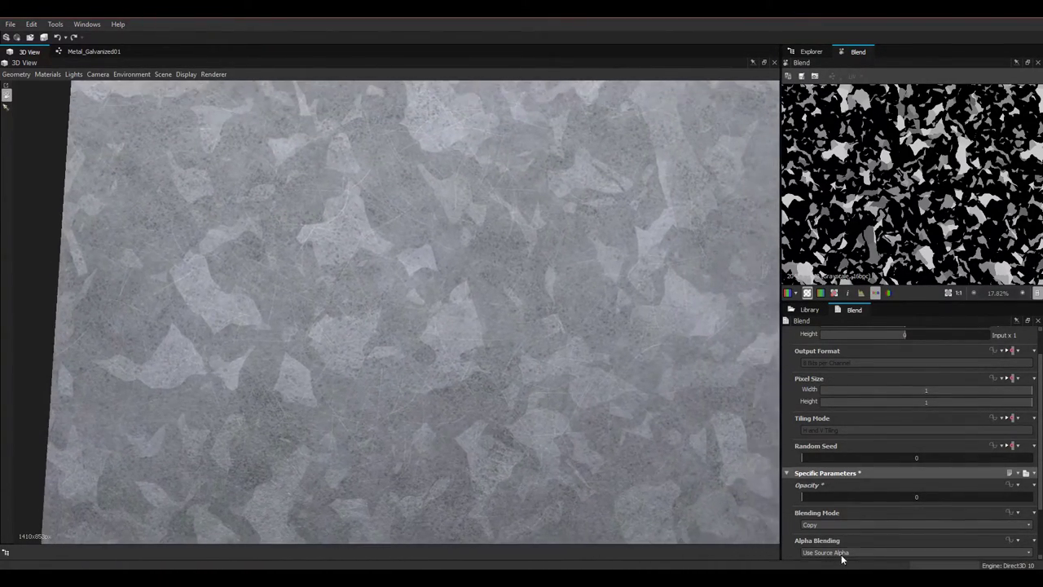
Step: Compare Blend opacities of 0.25 and about 0.5 on the 3D material, settling on 0.24
left_click_drag(832, 498, 857, 494)
left_click_drag(687, 428, 542, 411)
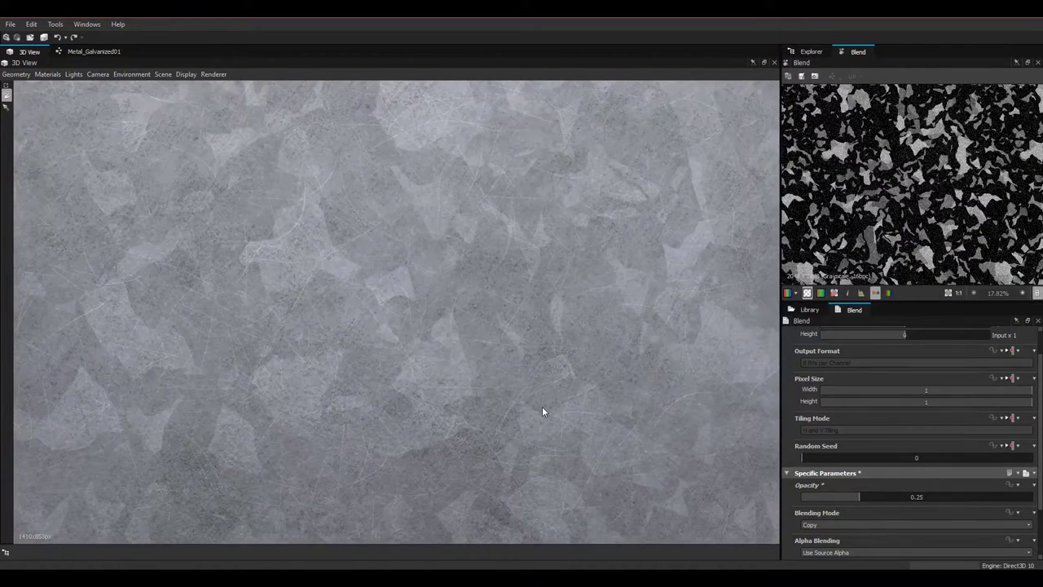
left_click(917, 494)
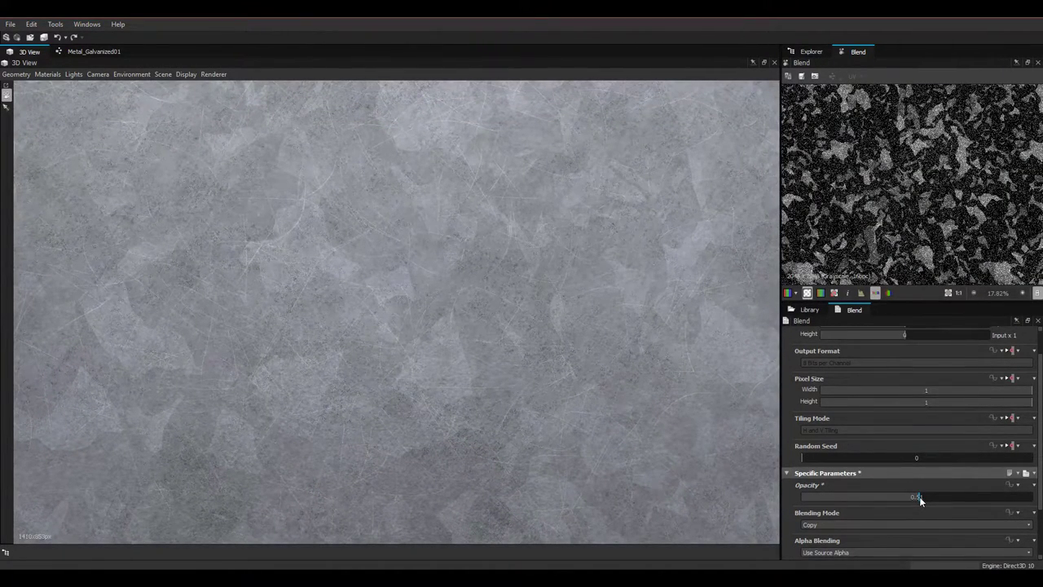
left_click_drag(643, 423, 592, 455)
left_click_drag(843, 496, 856, 506)
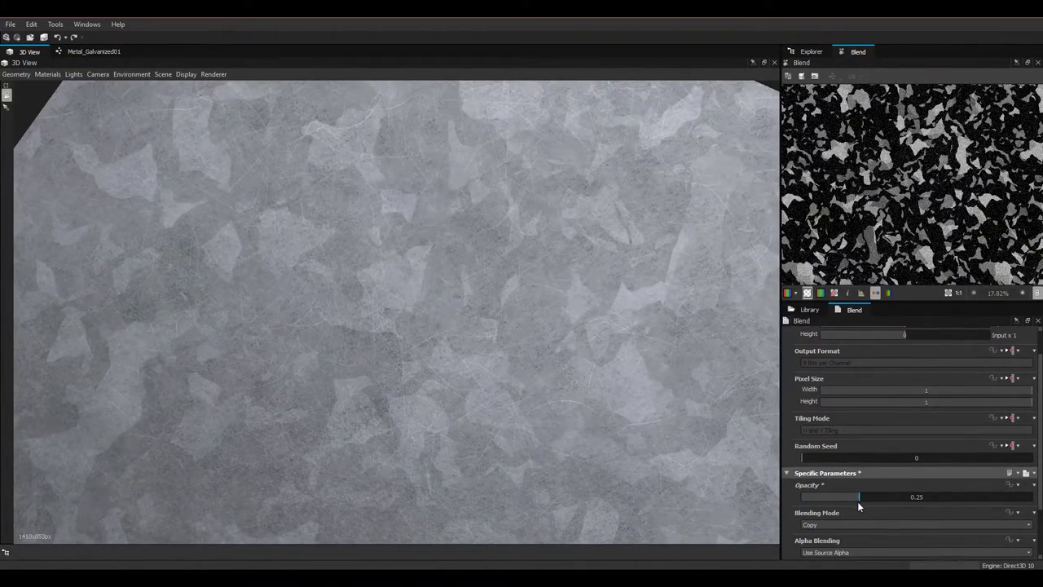
Step: Follow the Blend output to the Gradient Map in the Diffuse frame and examine its gradient in the Gradient Editor
left_click(86, 52)
middle_click_drag(628, 417, 282, 308)
scroll(282, 308, "down", 2)
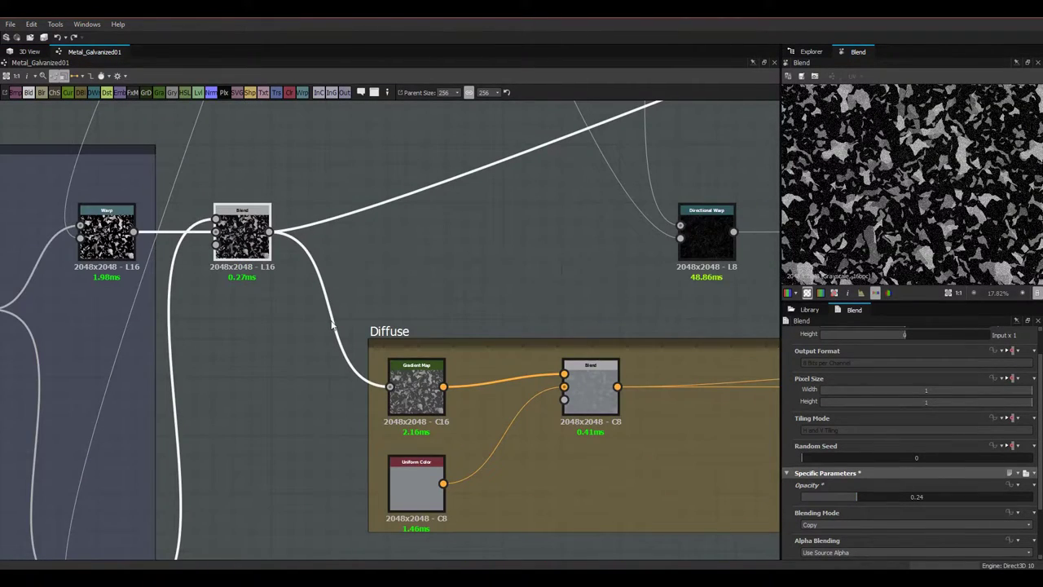
left_click(405, 407)
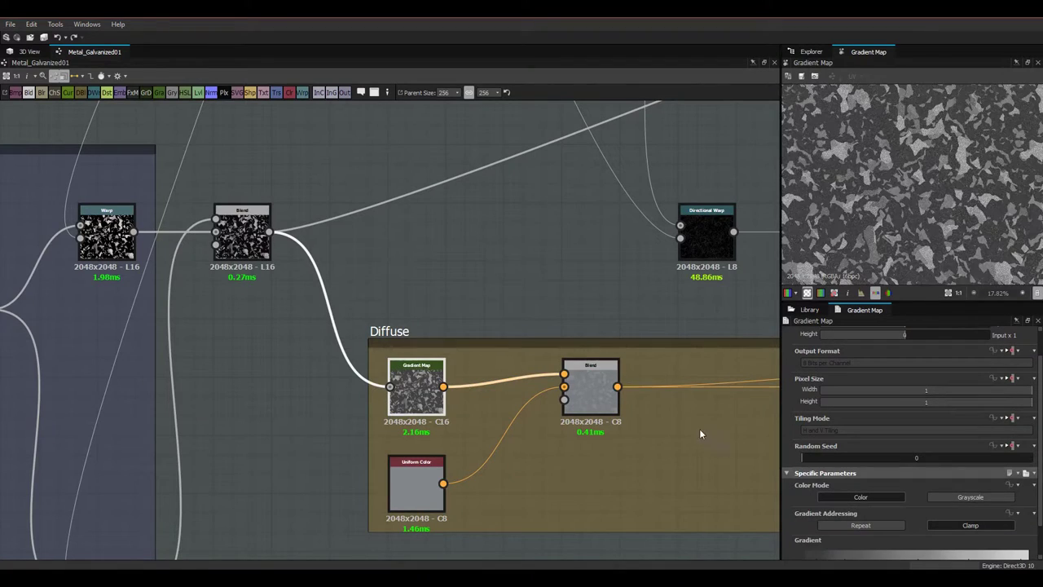
scroll(822, 451, "down", 1)
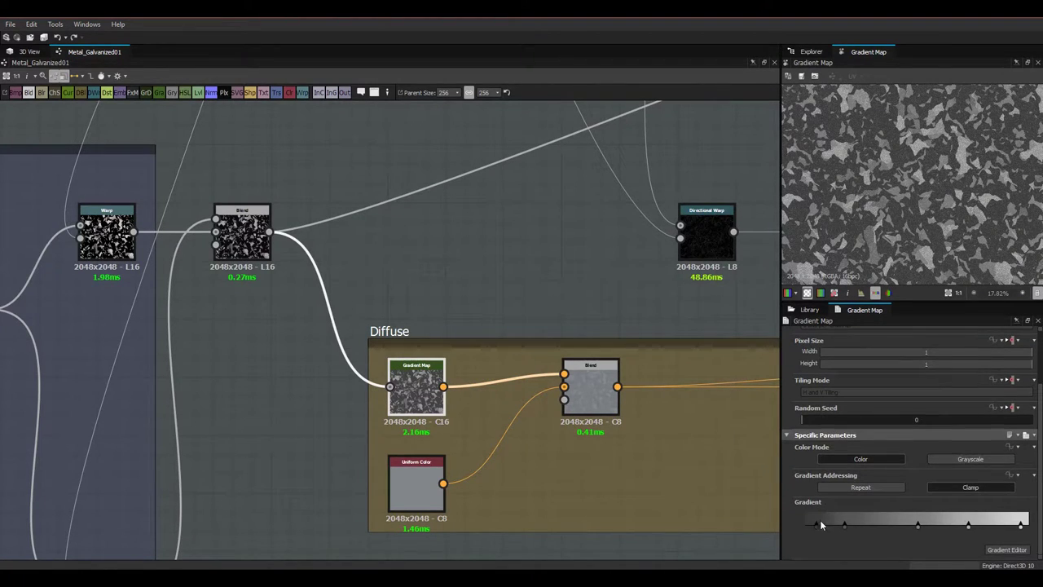
left_click(1008, 549)
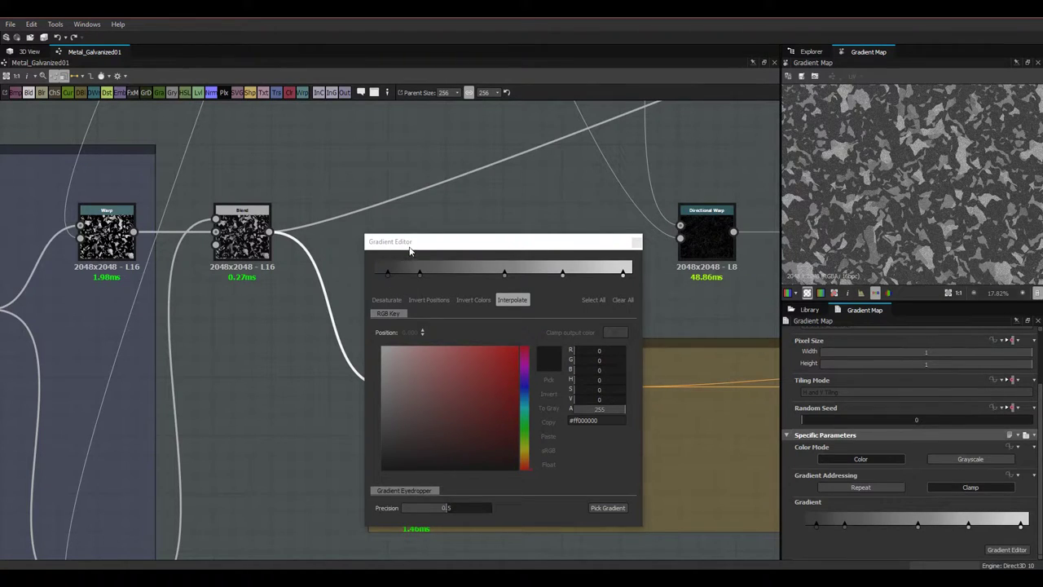
left_click_drag(409, 244, 403, 234)
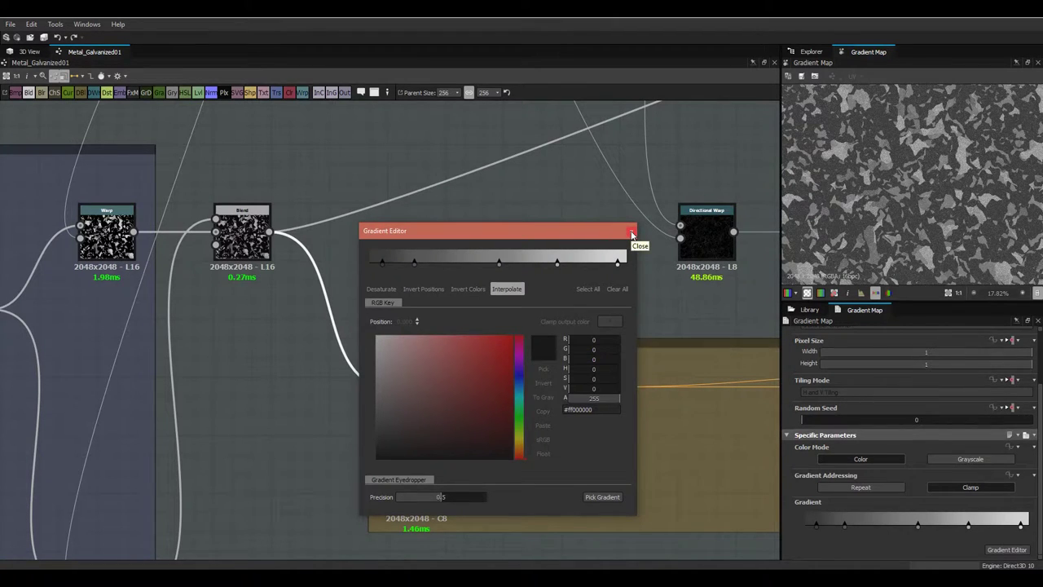
left_click(631, 234)
Step: Check the pattern on the 3D material and inspect the color of the gradient's darkest key
left_click(30, 52)
left_click_drag(445, 299, 447, 322)
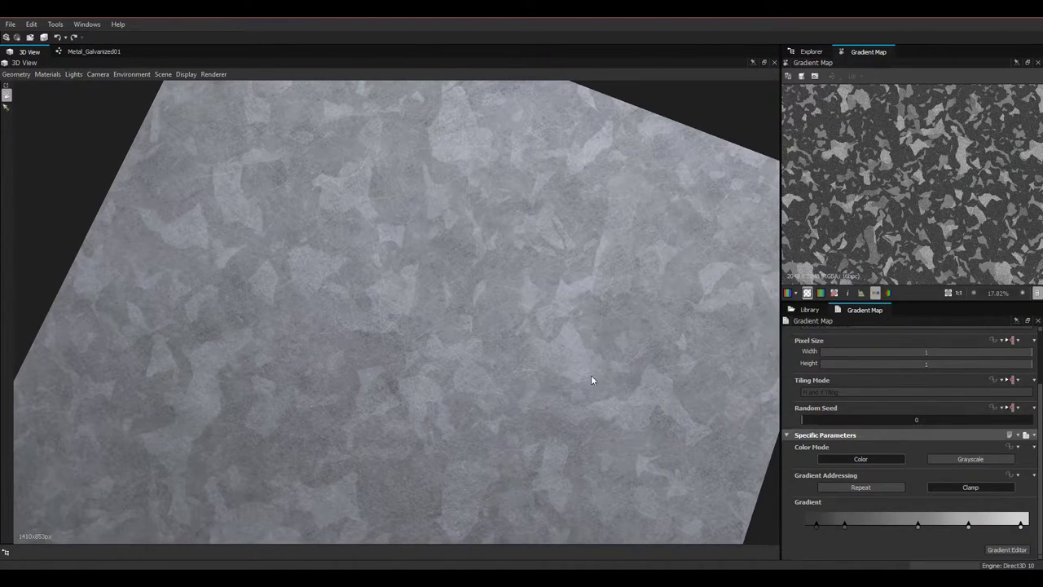
left_click(1011, 551)
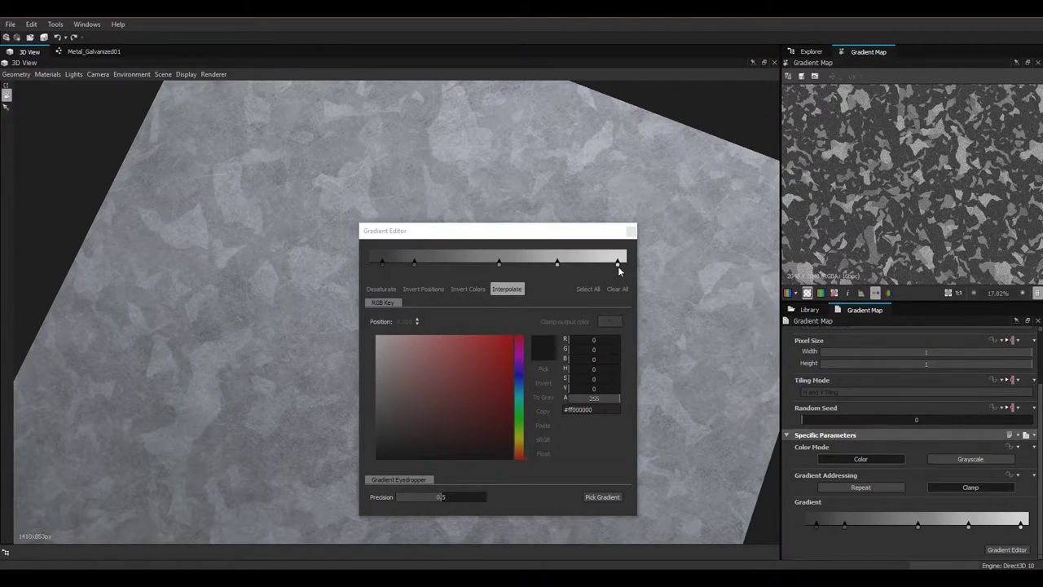
left_click(382, 262)
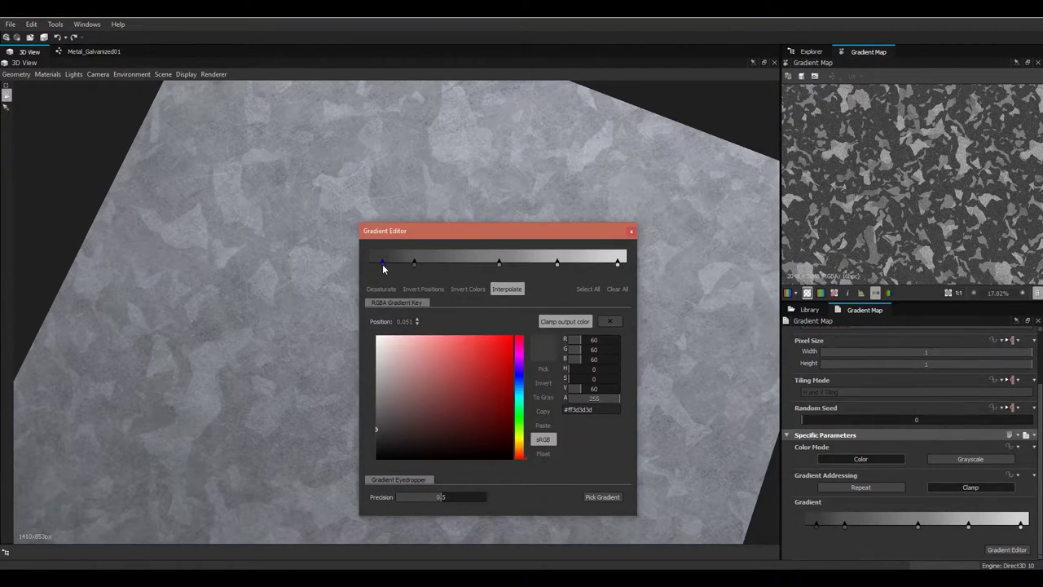
left_click(630, 234)
Step: Compare the previews of the pattern Blend, the Gradient Map and the Blend node in the Diffuse frame
left_click(88, 52)
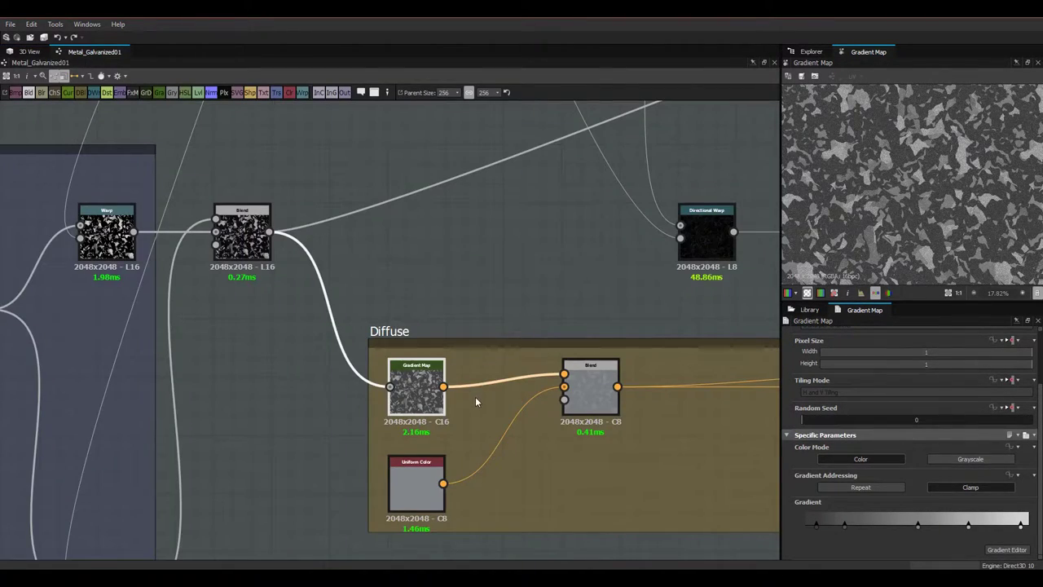
middle_click_drag(477, 401, 428, 368)
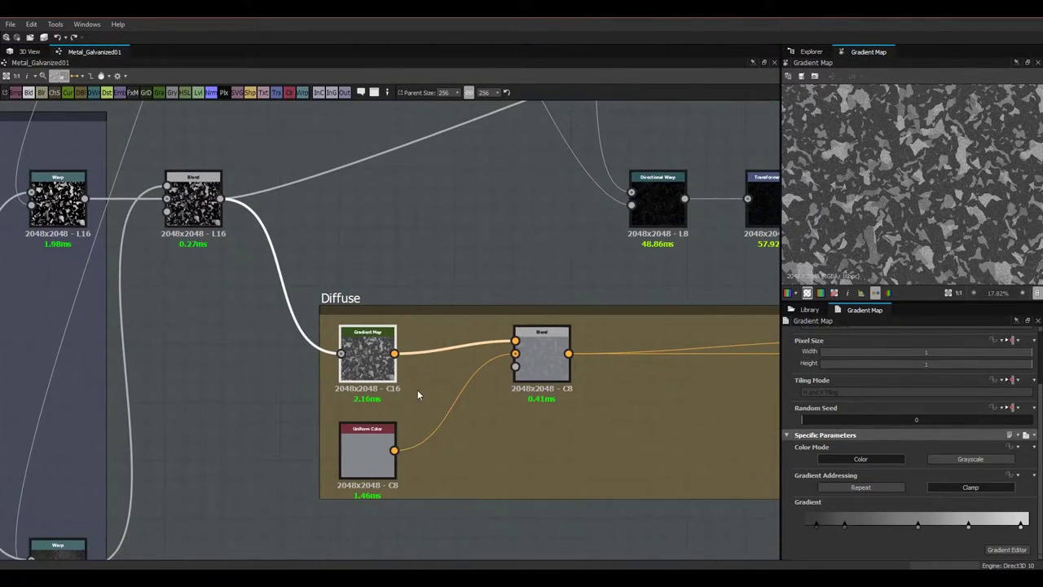
double_click(554, 363)
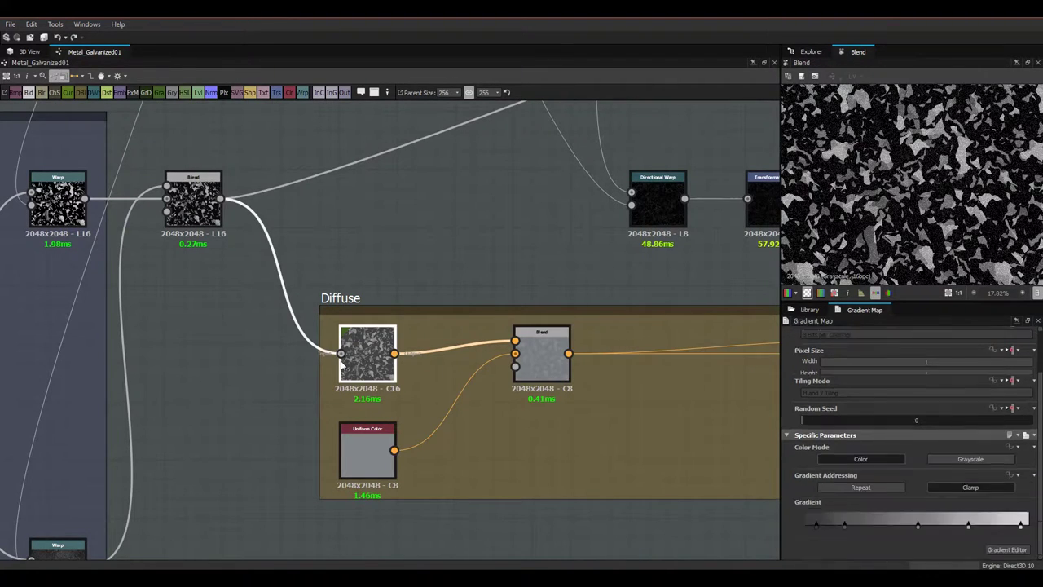
double_click(358, 359)
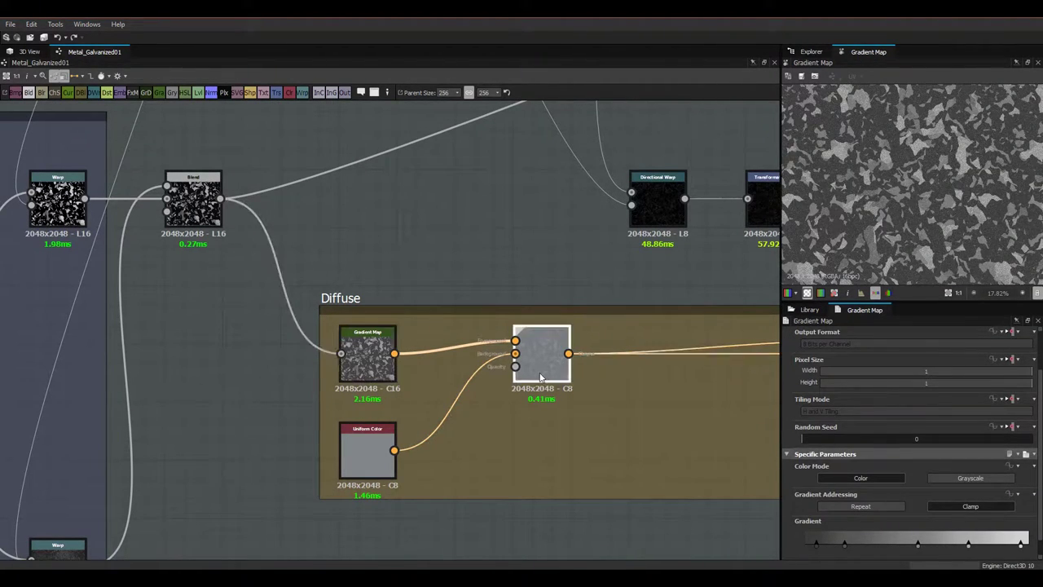
double_click(541, 378)
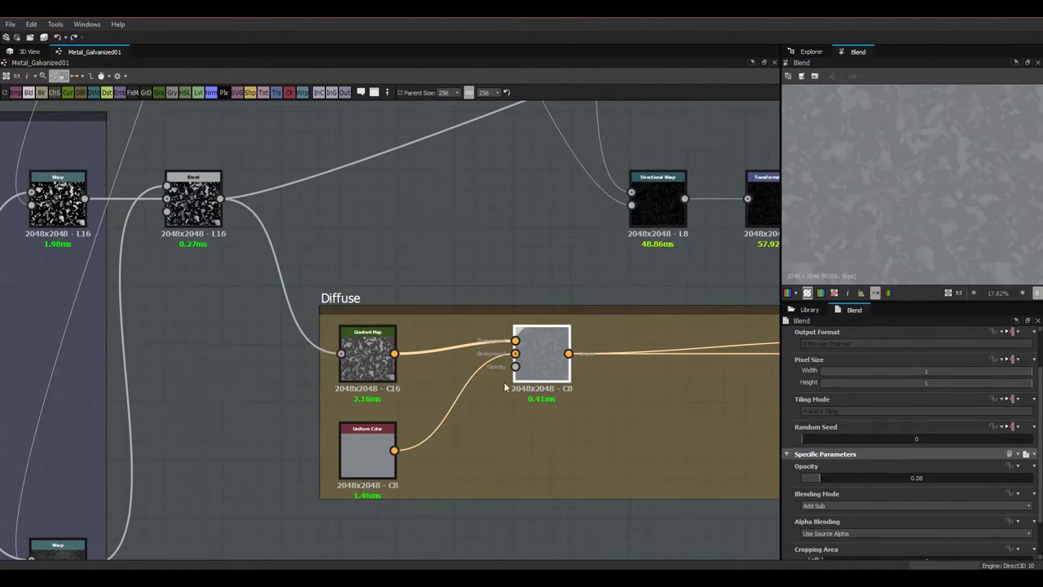
Step: Preview the Uniform Color node in the Diffuse frame and inspect its output color in the Color Editor
double_click(363, 454)
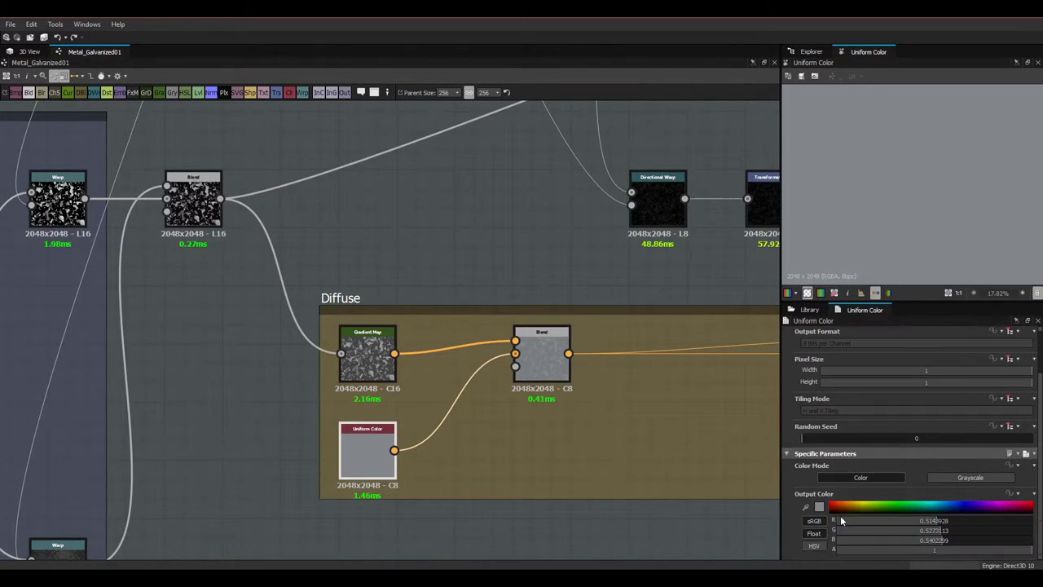
left_click(820, 507)
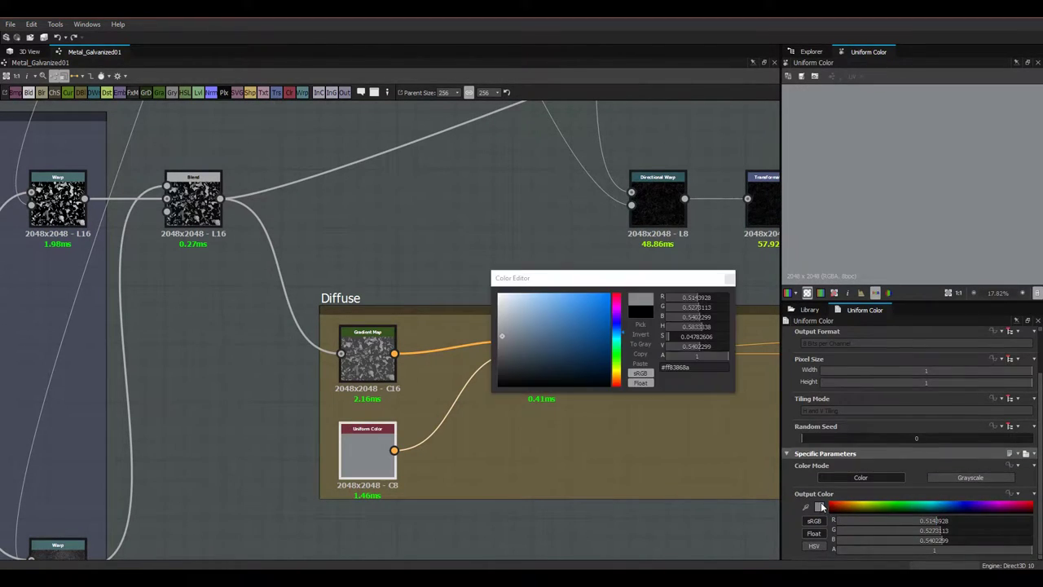
left_click(729, 278)
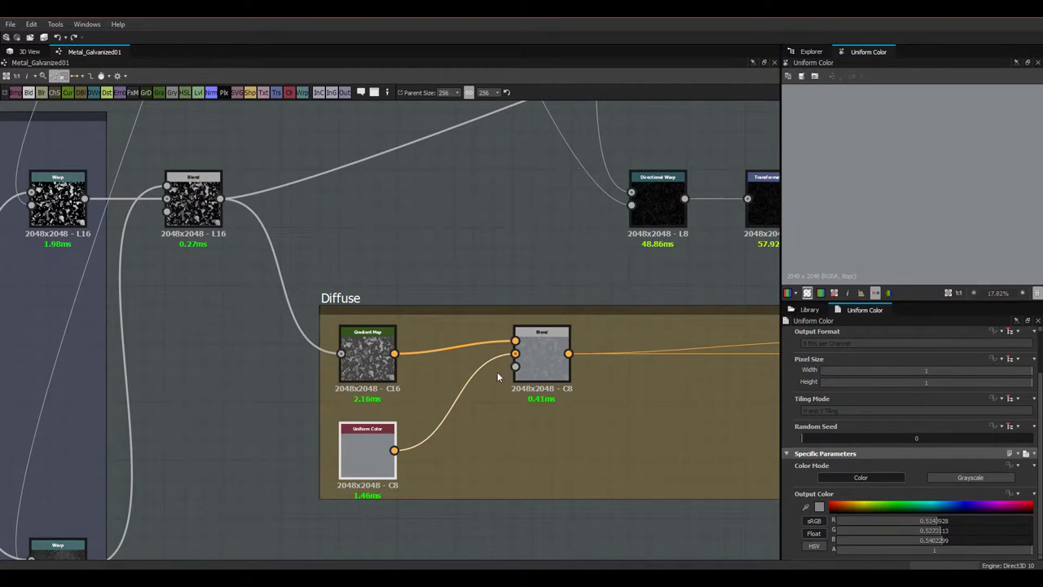
Step: Review the Diffuse Blend node's opacity and blending mode, and trace its output into Scratches 01 and the following frames
middle_click_drag(584, 373, 453, 387)
left_click(453, 386)
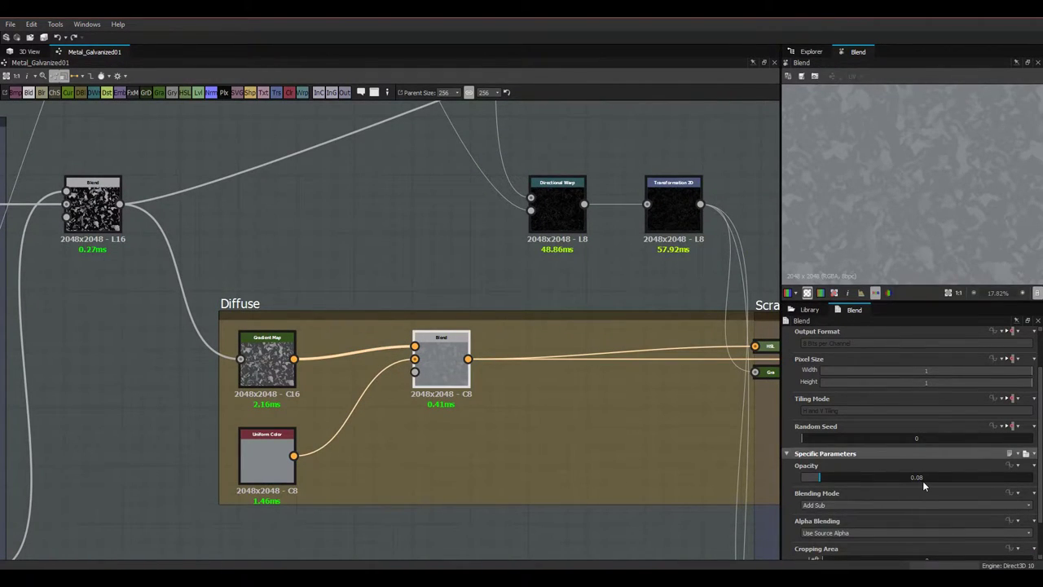
middle_click_drag(466, 424, 495, 477)
middle_click_drag(527, 397, 305, 402)
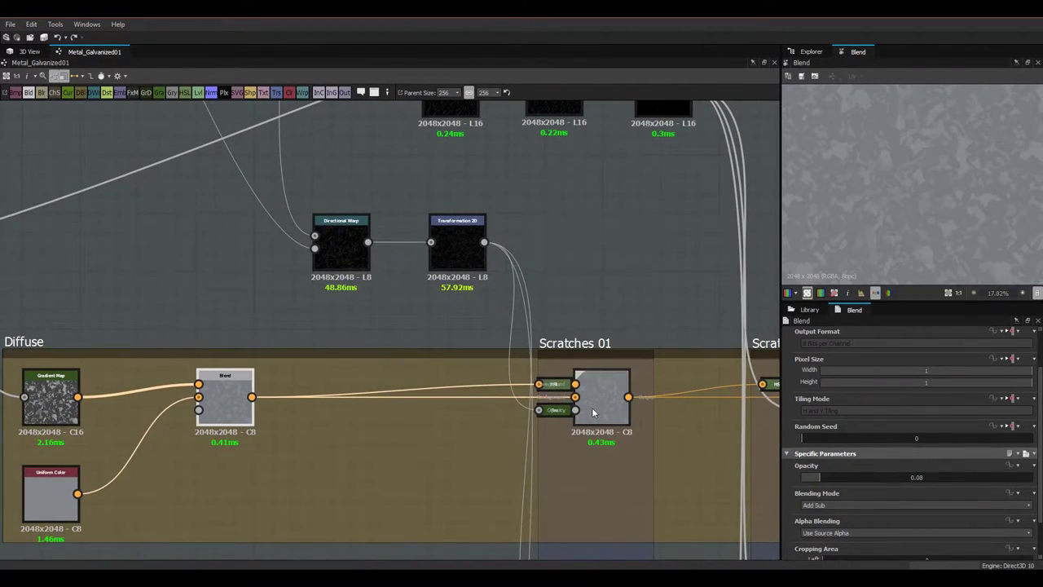
scroll(655, 394, "down", 8)
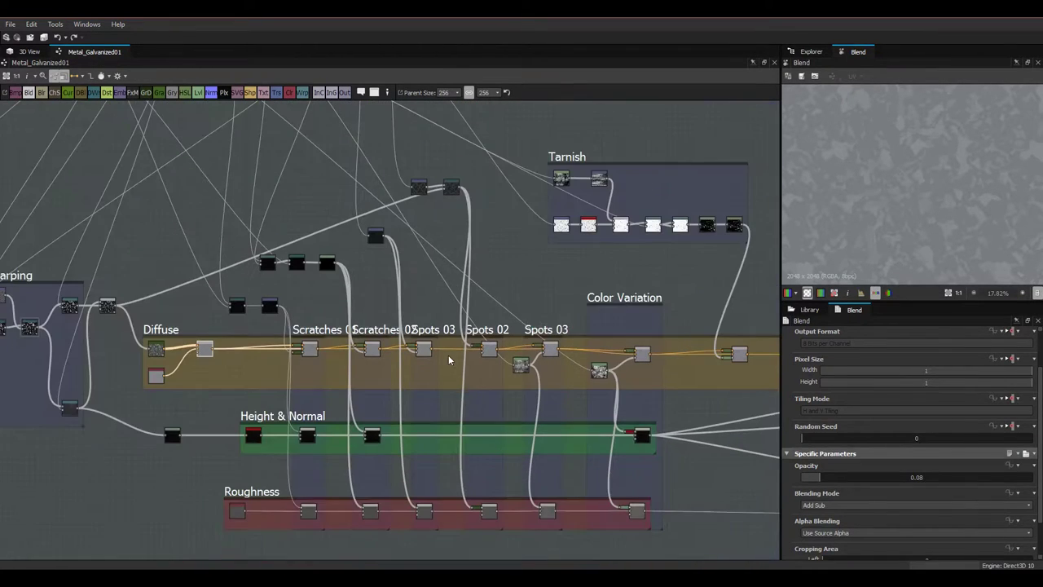
Step: Trace the Diffuse Blend's output into the Scratches 01 Blend and examine the Diffuse Blend's preview at close range
scroll(261, 377, "up", 5)
middle_click_drag(674, 299, 375, 325)
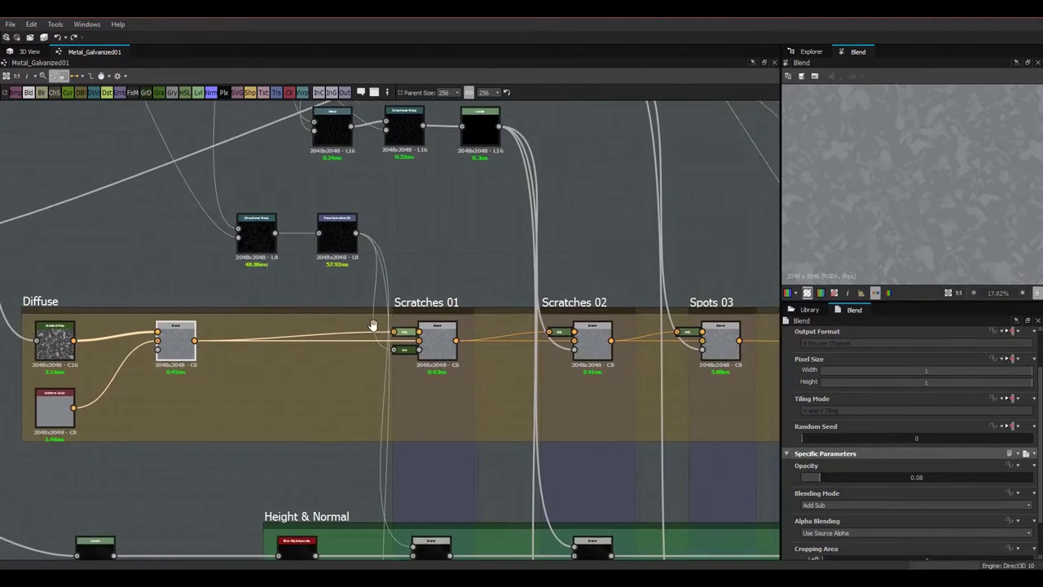
scroll(376, 326, "down", 2)
middle_click_drag(505, 299, 282, 328)
scroll(382, 303, "down", 1)
scroll(381, 303, "down", 2)
scroll(270, 344, "up", 4)
middle_click_drag(268, 348, 429, 338)
scroll(347, 338, "up", 3)
middle_click_drag(283, 356, 406, 360)
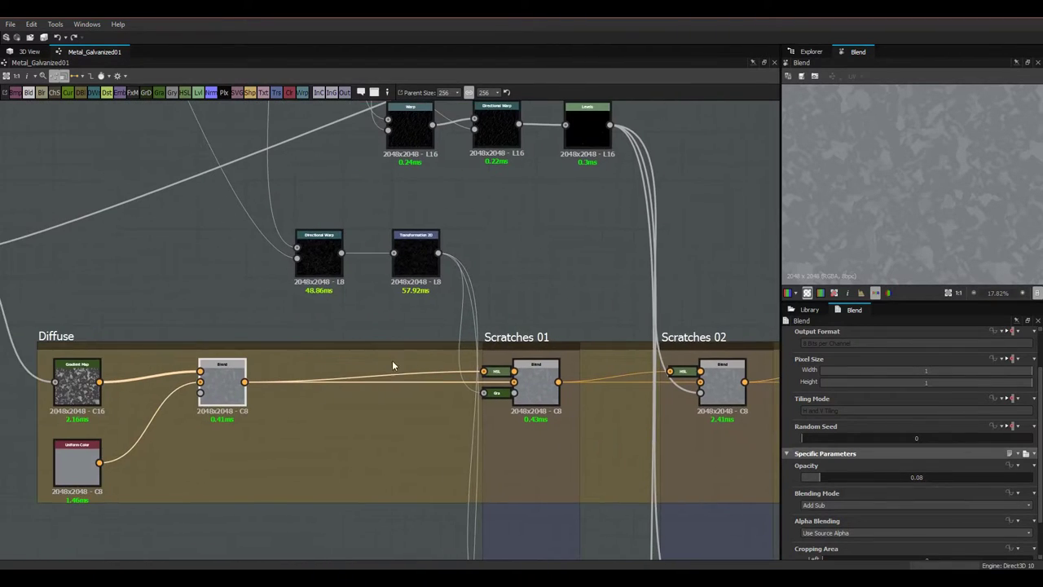
scroll(405, 364, "up", 1)
middle_click_drag(204, 400, 317, 394)
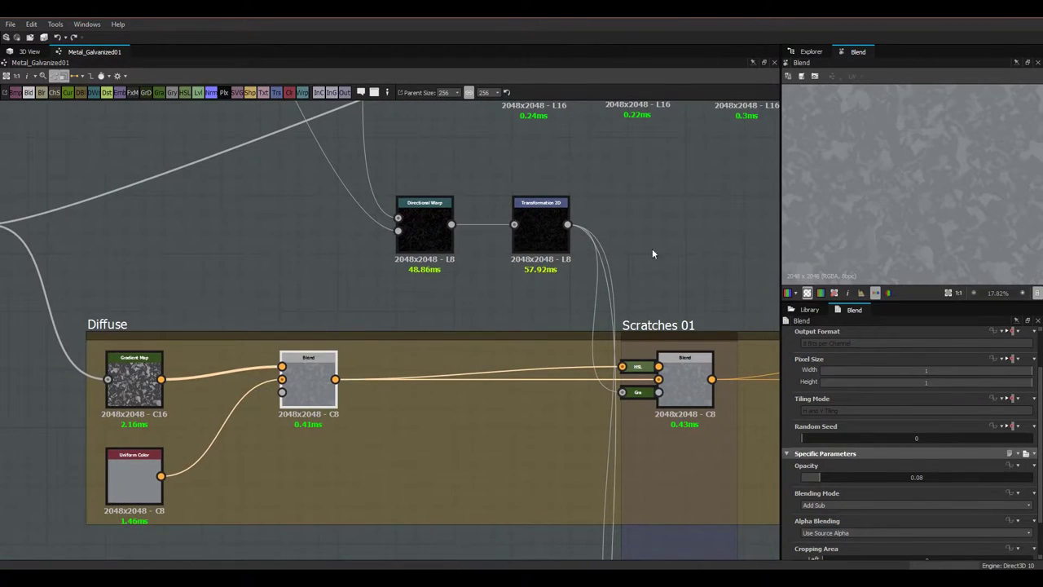
scroll(940, 212, "up", 8)
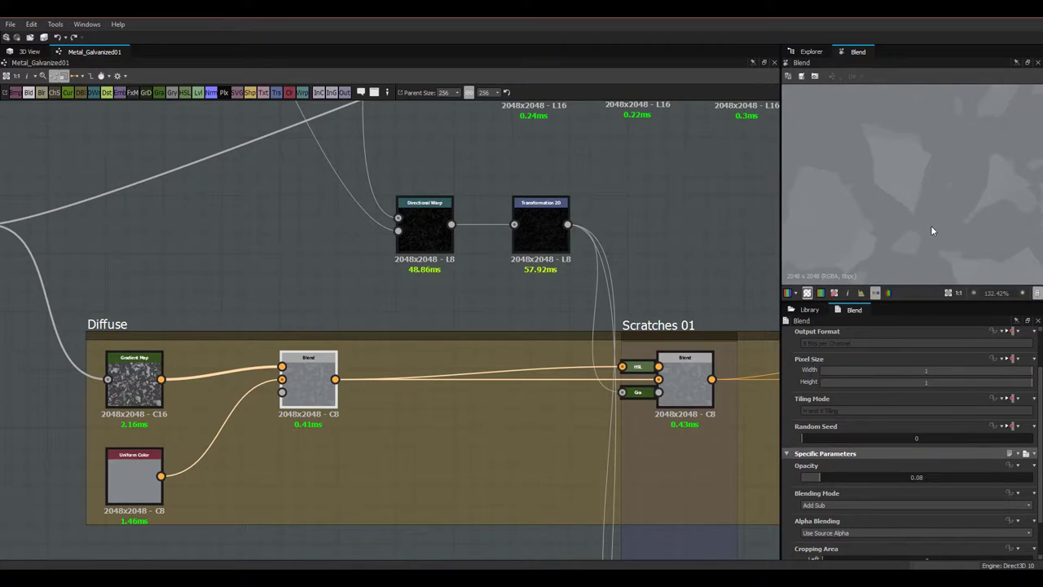
scroll(933, 231, "down", 3)
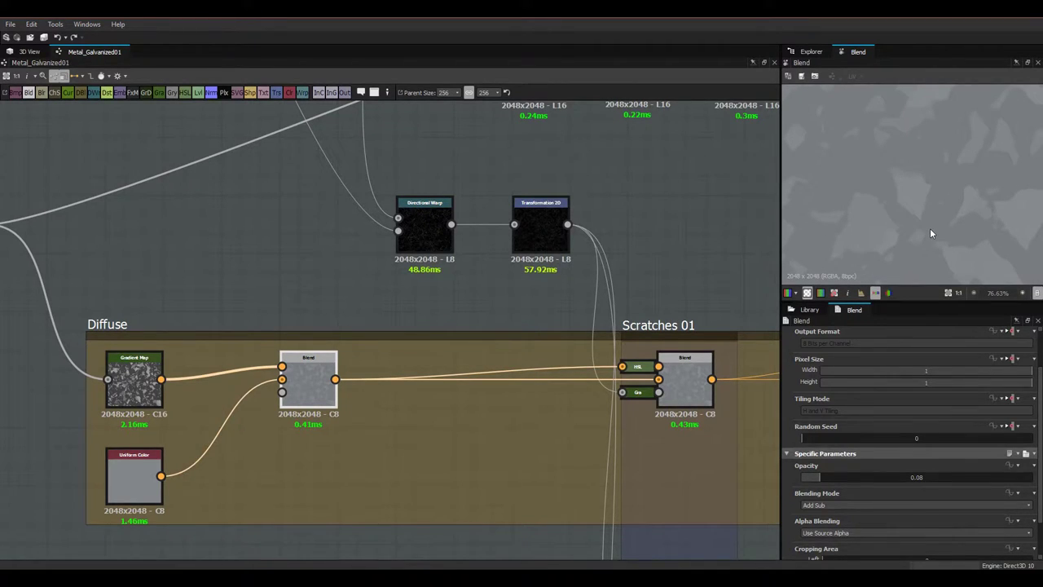
middle_click_drag(531, 271, 409, 256)
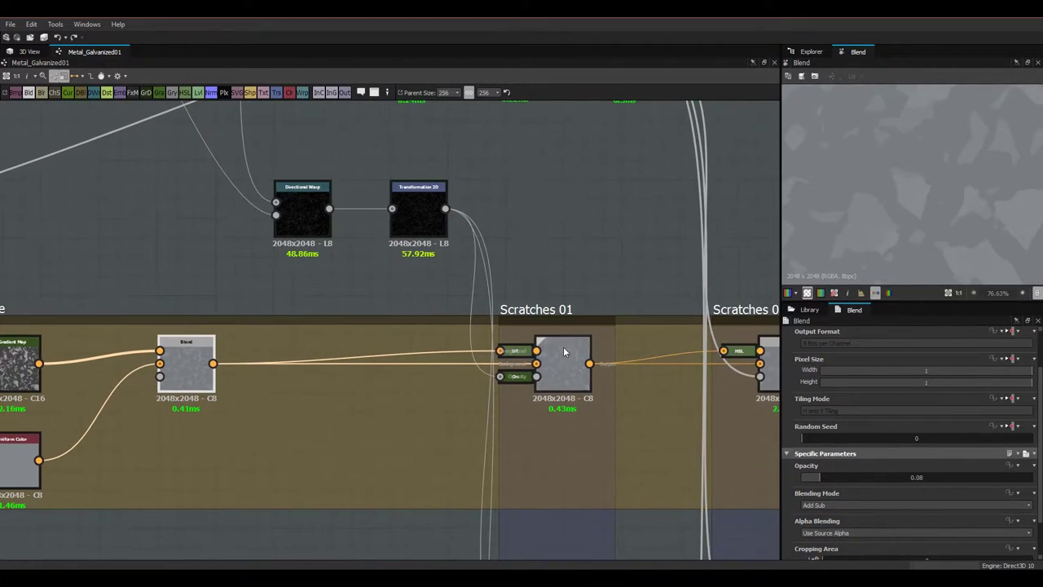
scroll(937, 202, "down", 6)
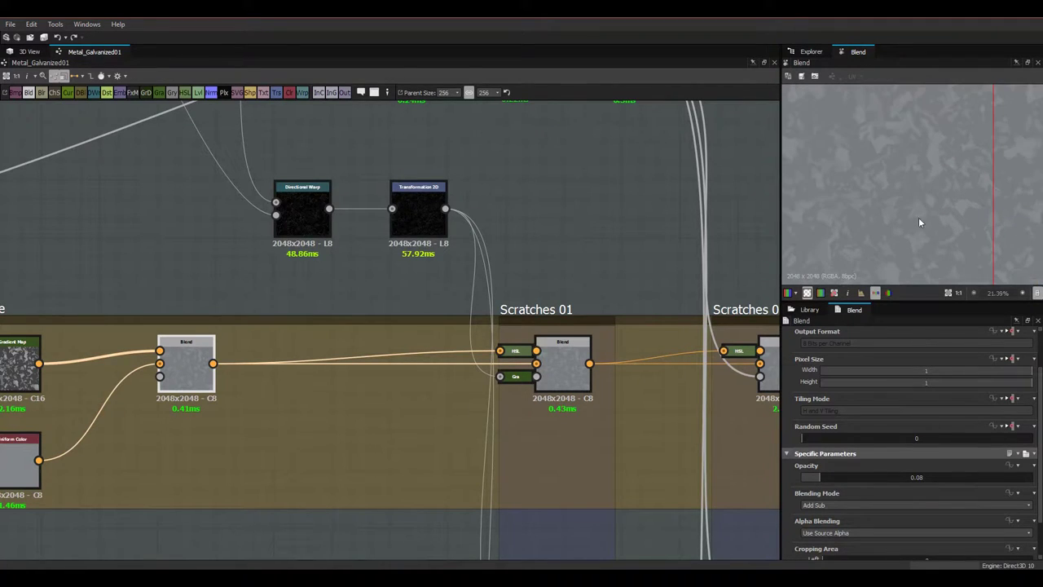
Step: Trace the Directional Warp above Scratches 01 back to the Scratches Generator in the Noises frame and review the generator's preview and parameters
middle_click_drag(562, 387, 576, 413)
scroll(481, 312, "down", 5)
middle_click_drag(427, 283, 455, 431)
scroll(458, 300, "up", 1)
left_click(403, 513)
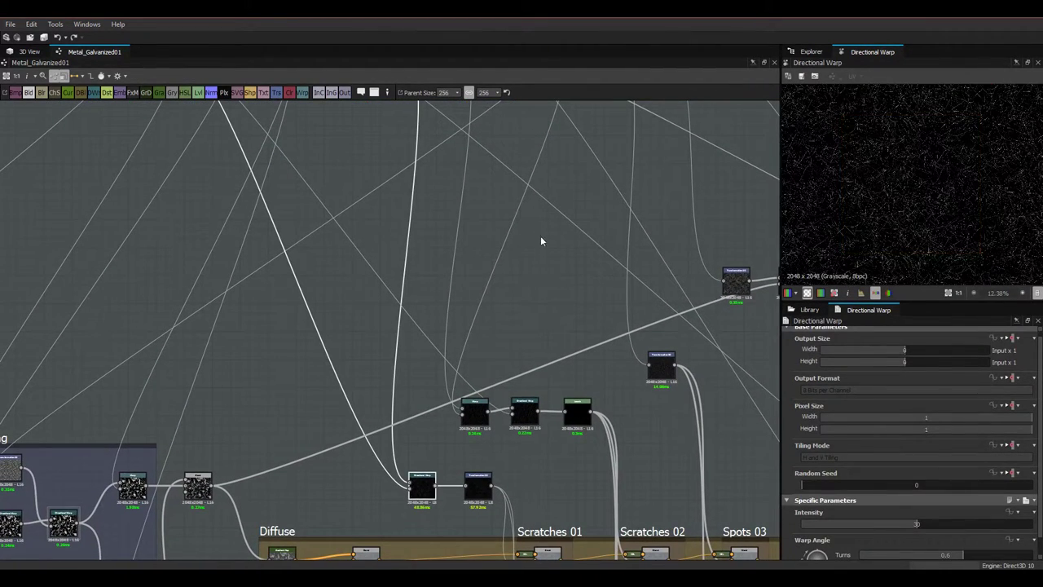
scroll(538, 228, "down", 4)
scroll(524, 217, "up", 6)
scroll(547, 200, "up", 1)
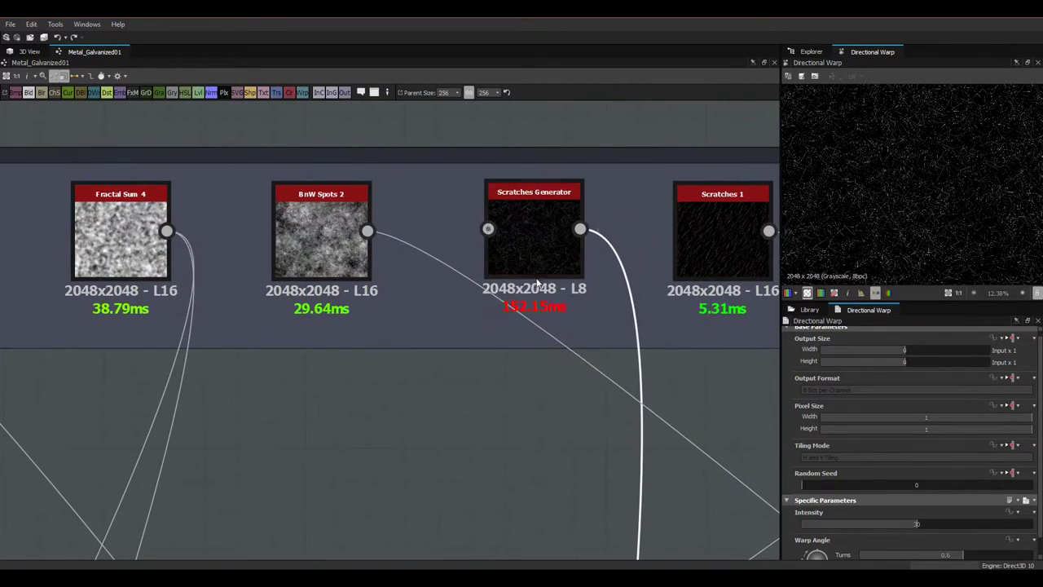
left_click(531, 250)
scroll(857, 435, "down", 2)
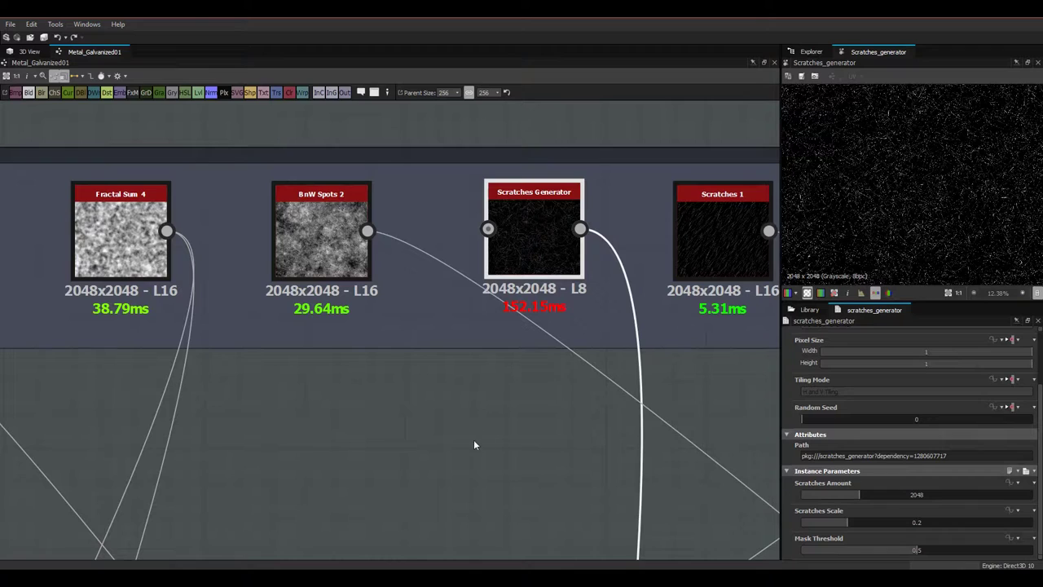
middle_click_drag(485, 442, 507, 382)
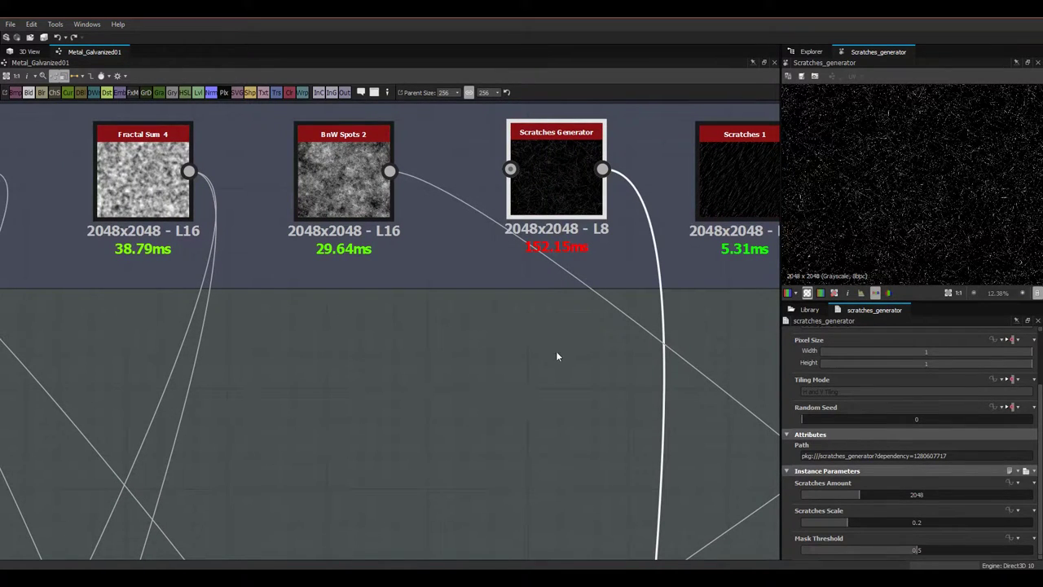
Step: Return to the Directional Warp fed by the Scratches Generator and examine its warped scratches, intensity and warp angle
scroll(561, 328, "down", 8)
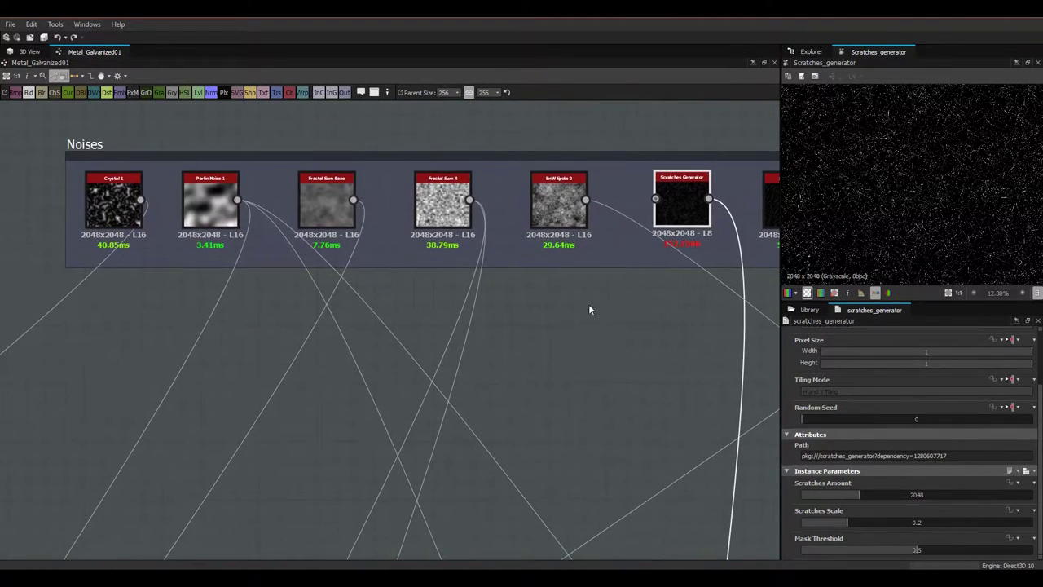
scroll(458, 298, "down", 3)
middle_click_drag(541, 384, 491, 292)
scroll(316, 222, "up", 4)
middle_click_drag(343, 199, 303, 101)
middle_click_drag(580, 433, 435, 226)
scroll(544, 459, "up", 2)
double_click(515, 458)
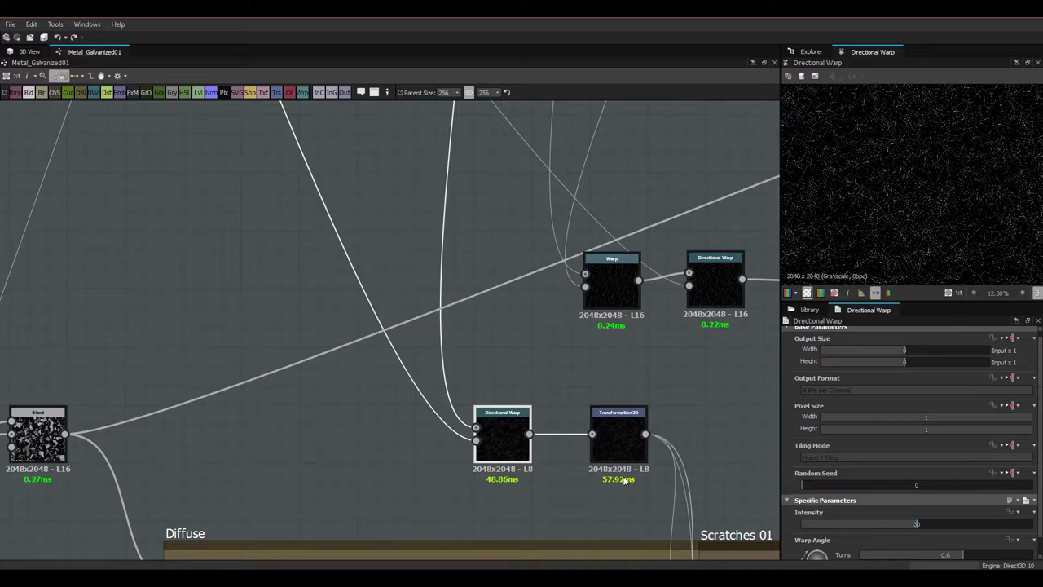
scroll(903, 527, "down", 1)
scroll(908, 228, "up", 5)
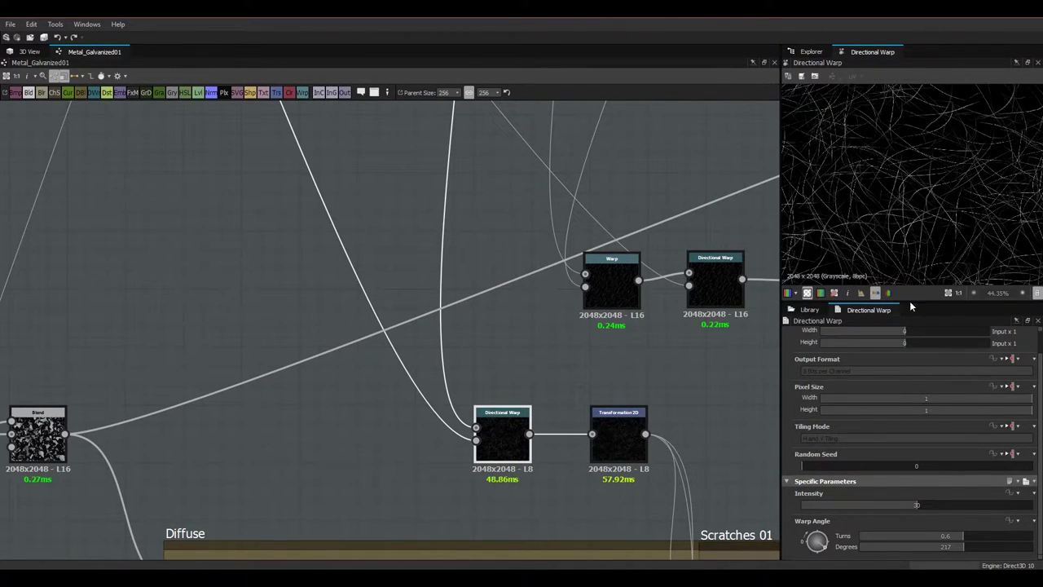
Step: Preview the Transformation 2D node after the Directional Warp and examine its scaled scratches for tiling seams
middle_click_drag(588, 435, 437, 346)
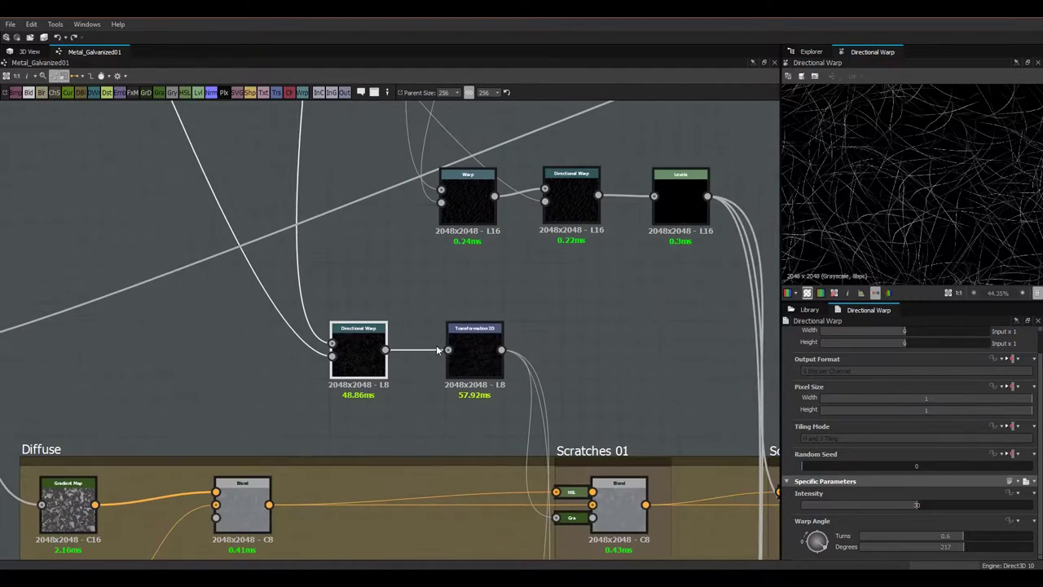
left_click(455, 344)
scroll(929, 214, "down", 4)
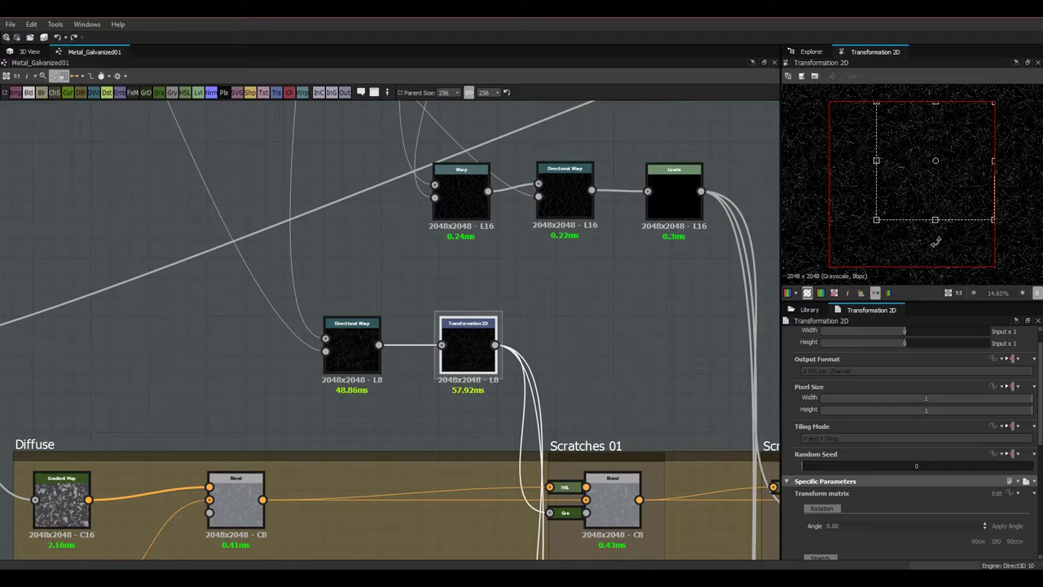
scroll(874, 223, "down", 5)
scroll(938, 236, "up", 5)
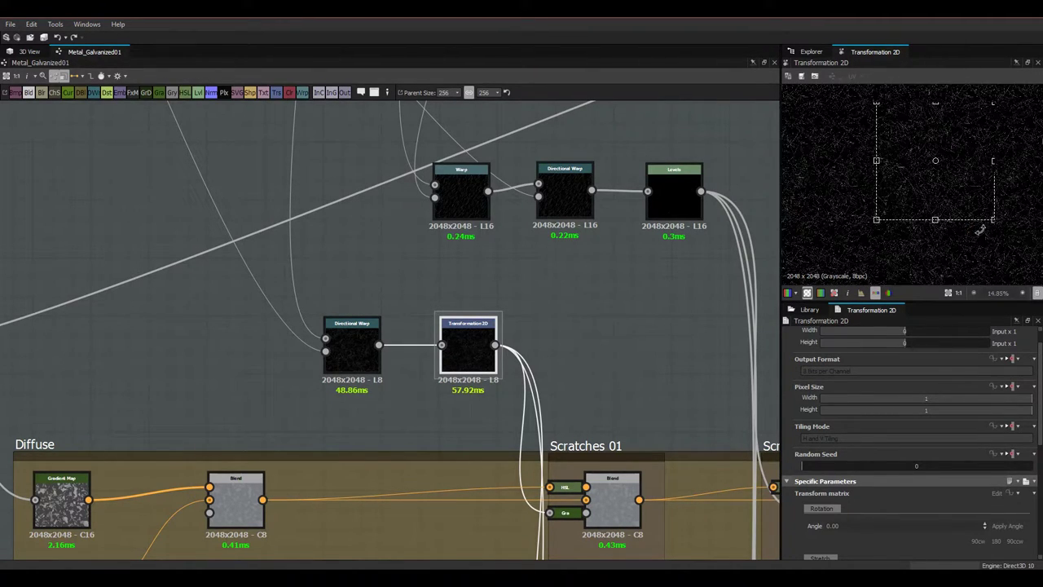
scroll(967, 271, "down", 2)
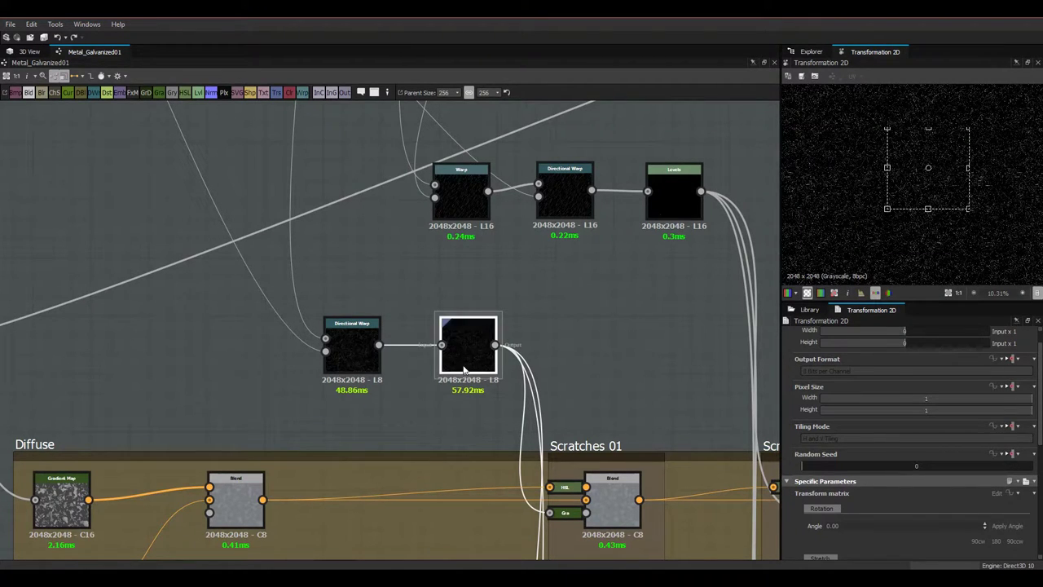
scroll(937, 228, "up", 6)
scroll(932, 218, "up", 2)
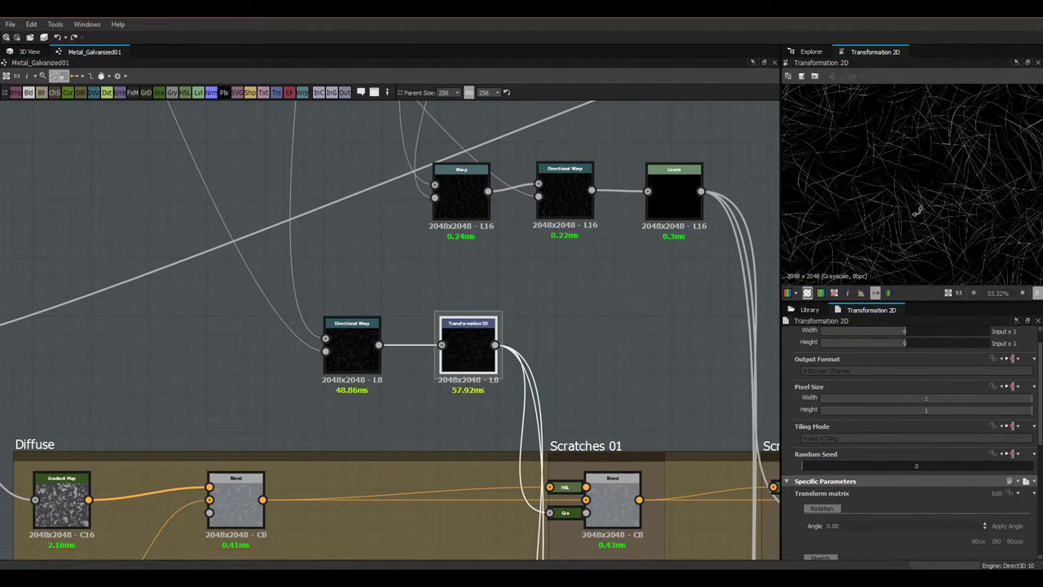
scroll(903, 213, "down", 2)
scroll(929, 210, "up", 1)
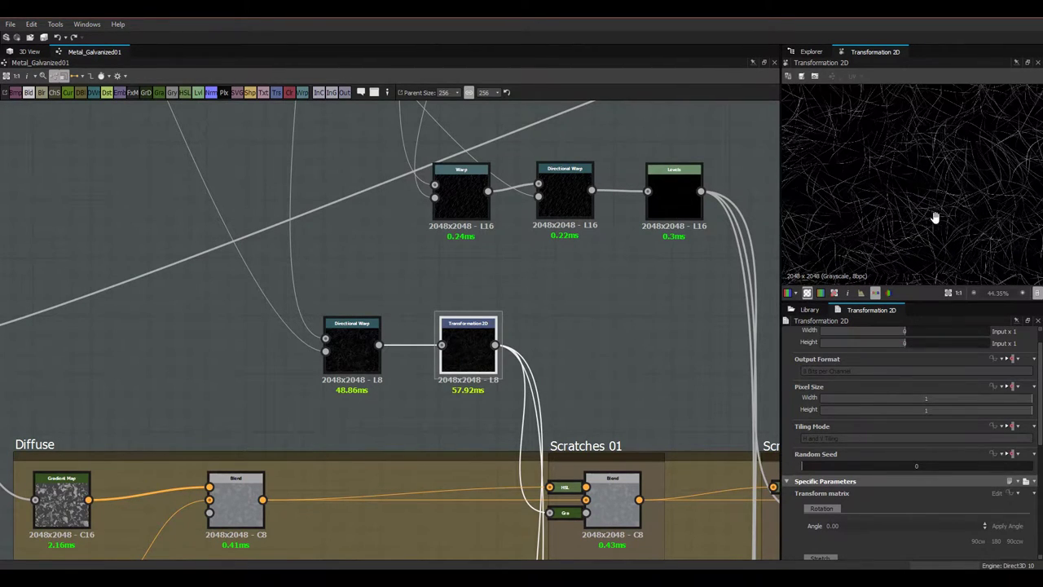
middle_click_drag(563, 346, 630, 286)
scroll(948, 254, "down", 1)
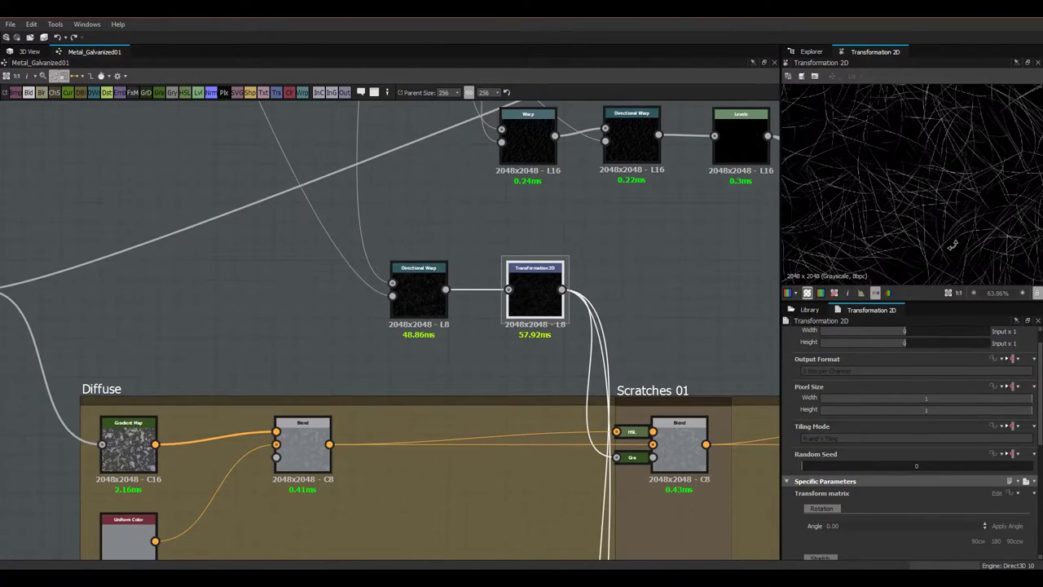
left_click_drag(941, 259, 941, 283)
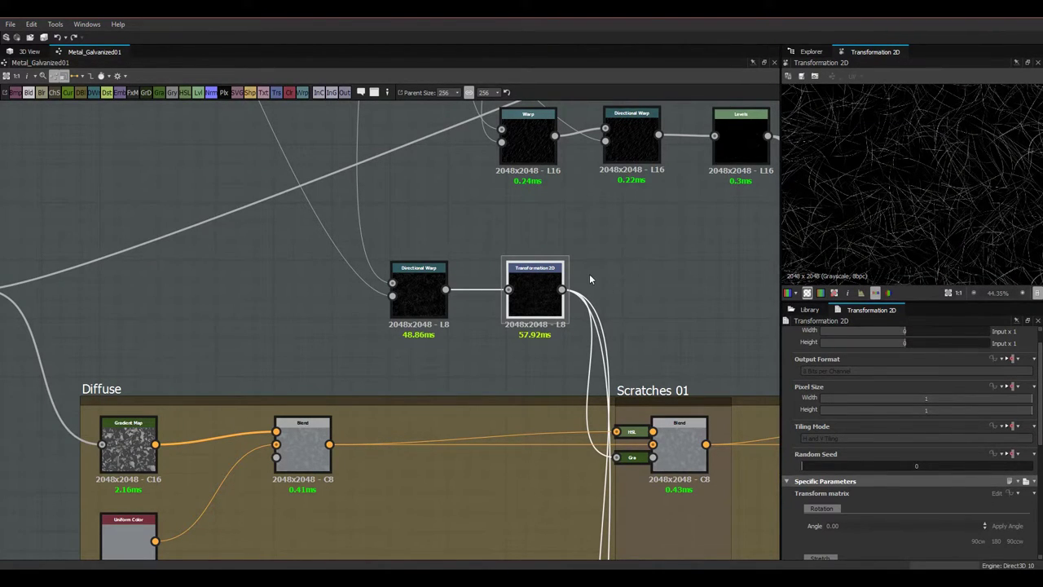
Step: Insert a Make It Tile Photo Grayscale node after the Transformation 2D, reroute the outgoing links through it and place it in line
key("space")
type("make")
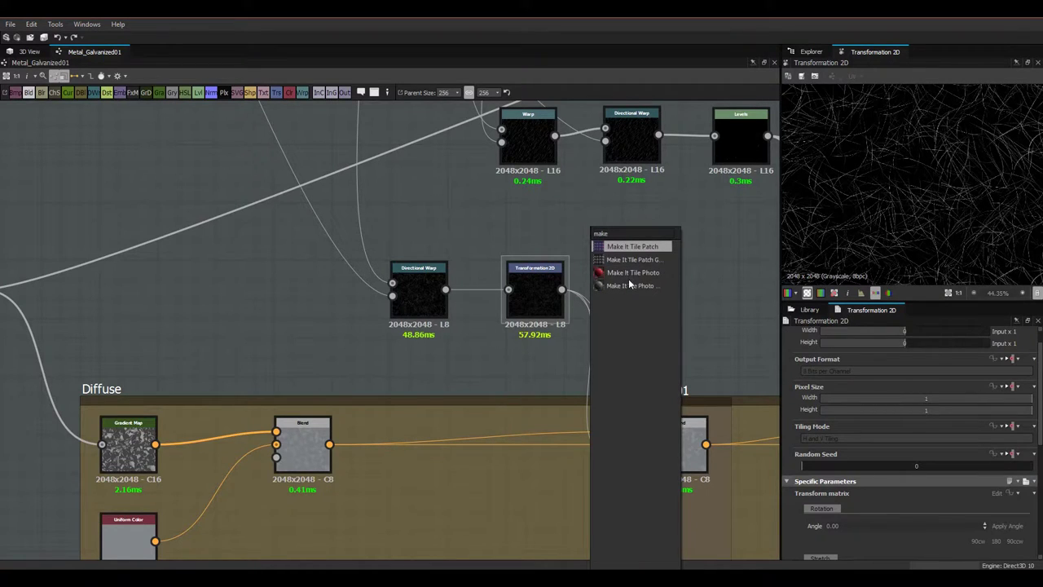
left_click(628, 284)
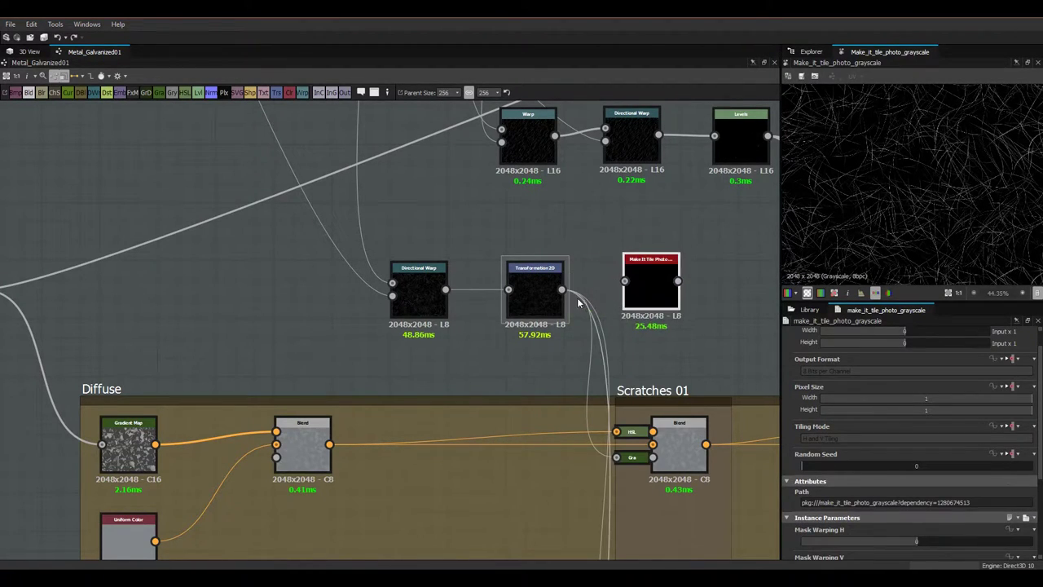
left_click_drag(563, 290, 624, 282)
left_click_drag(562, 291, 623, 303, "shift")
left_click_drag(425, 251, 617, 303)
left_click_drag(631, 304, 515, 304)
left_click(520, 304)
scroll(901, 222, "down", 8)
scroll(890, 211, "up", 6)
Step: Examine the Make It Tile Photo Grayscale output up close and as a whole to check that the scratches tile seamlessly
middle_click_drag(894, 222, 879, 130)
scroll(935, 193, "up", 5)
scroll(924, 191, "down", 1)
middle_click_drag(821, 225, 996, 222)
scroll(995, 221, "down", 3)
scroll(921, 192, "up", 1)
scroll(932, 213, "up", 1)
middle_click_drag(932, 215, 910, 214)
scroll(911, 214, "down", 2)
scroll(921, 183, "down", 1)
middle_click_drag(932, 158, 807, 210)
scroll(581, 363, "down", 3)
middle_click_drag(580, 369, 491, 312)
scroll(490, 311, "up", 1)
scroll(489, 310, "up", 1)
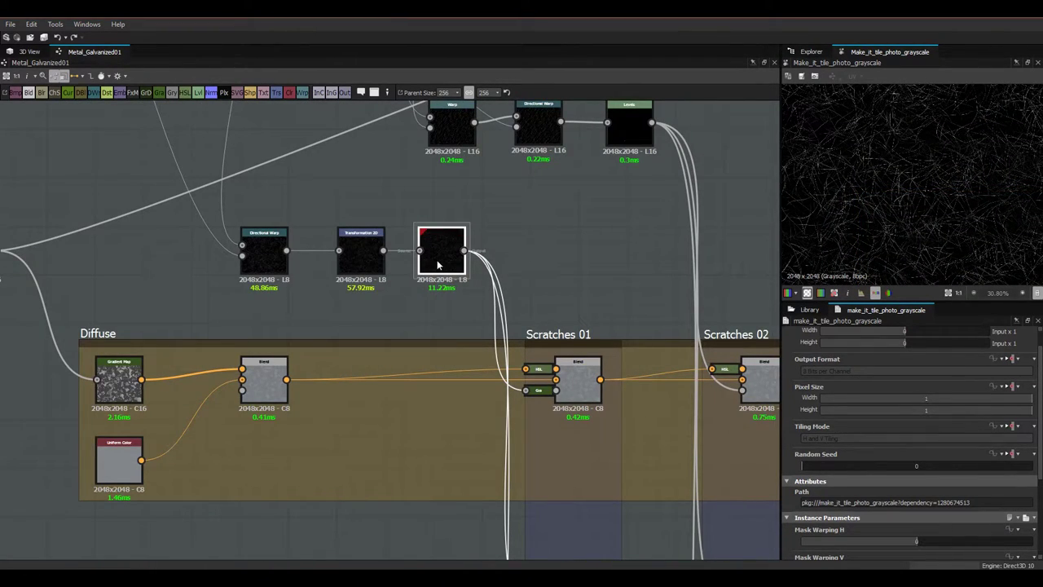
key("f")
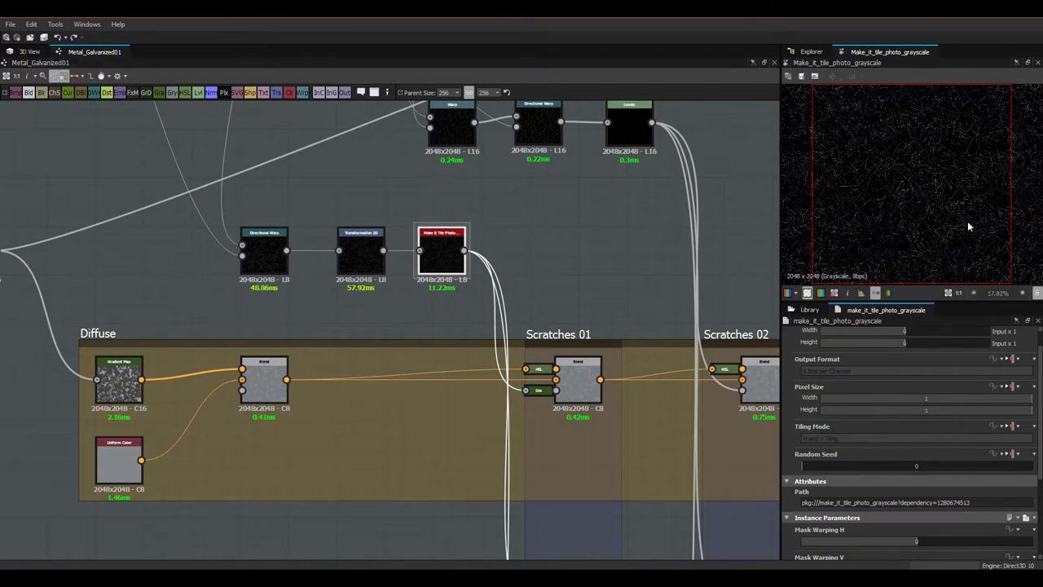
scroll(881, 250, "up", 5)
scroll(594, 361, "up", 1)
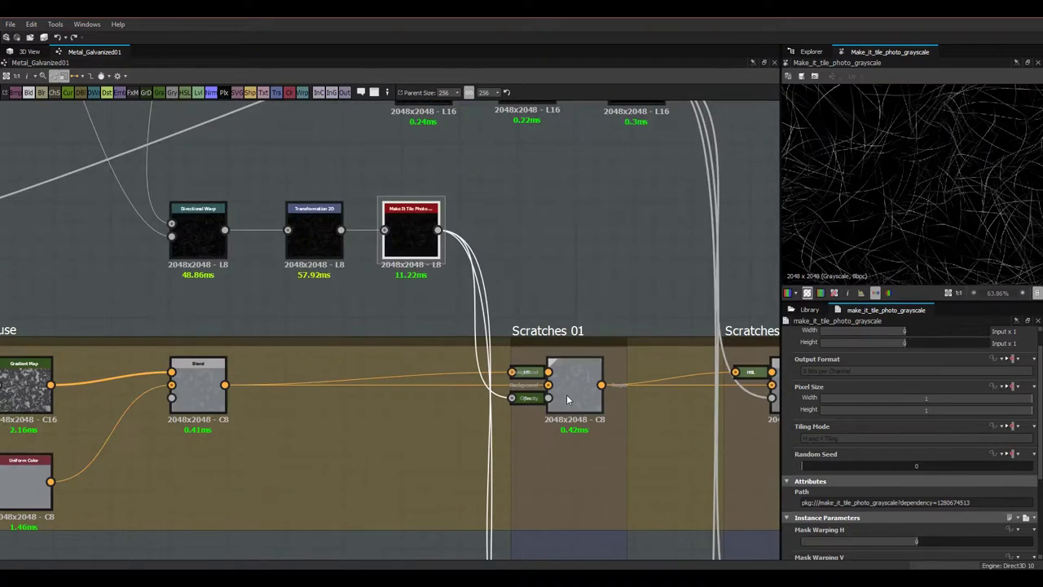
Step: Preview the Scratches 01 Blend, review its opacity and blending mode, and compare it with the Diffuse Blend feeding it
left_click(567, 401)
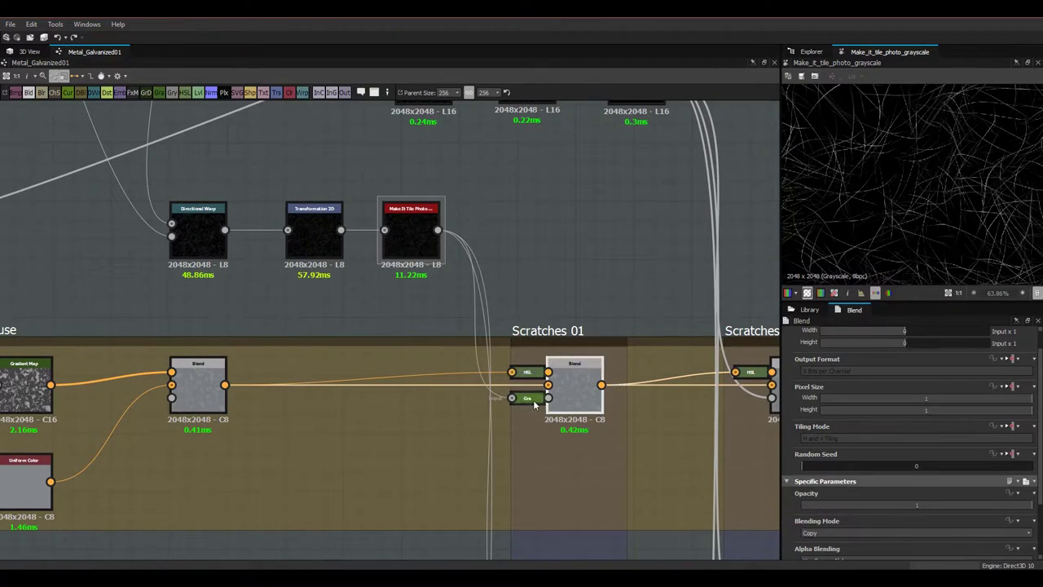
double_click(565, 405)
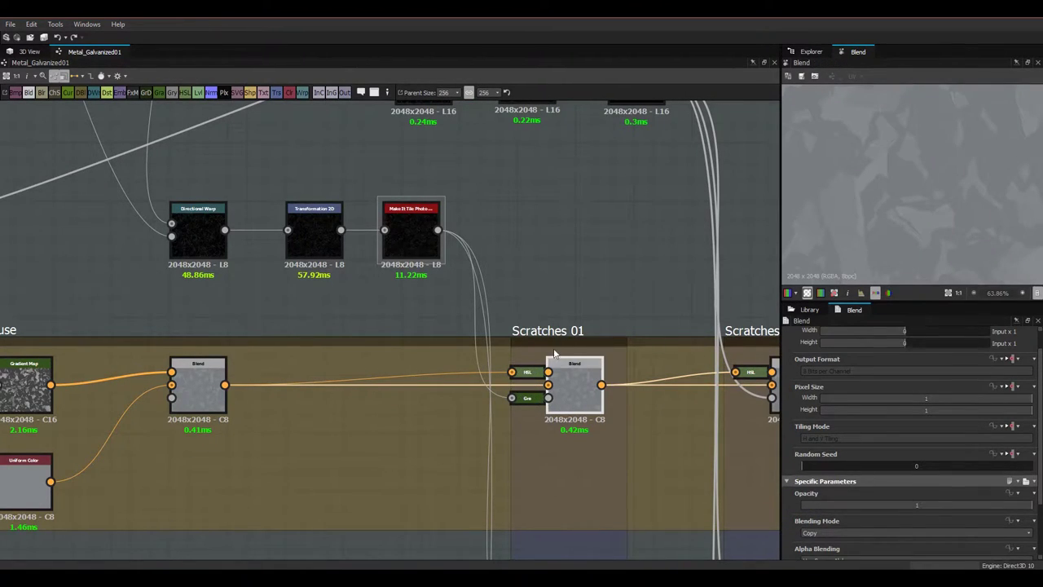
scroll(334, 404, "up", 2)
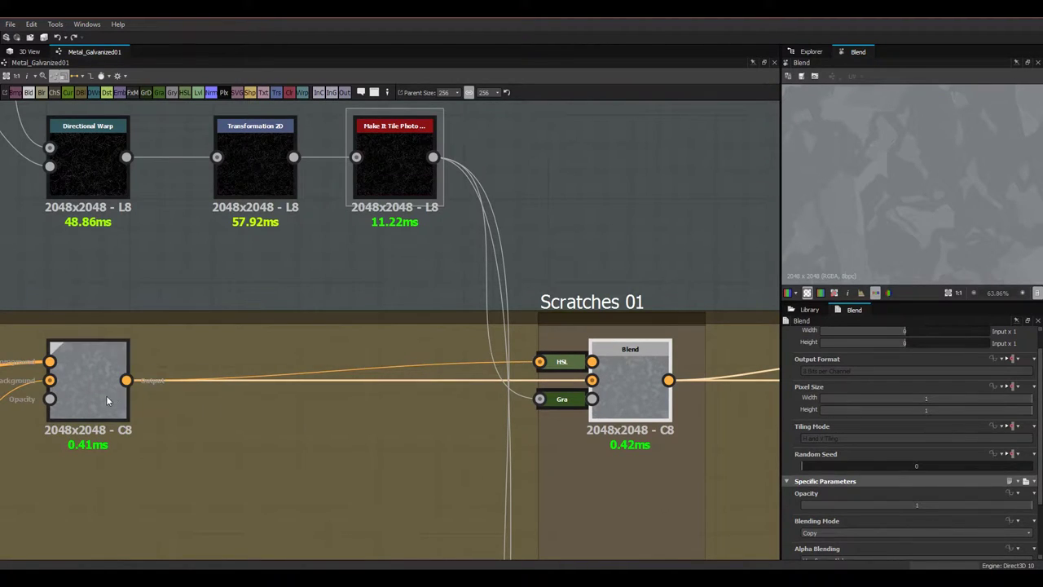
left_click(108, 399)
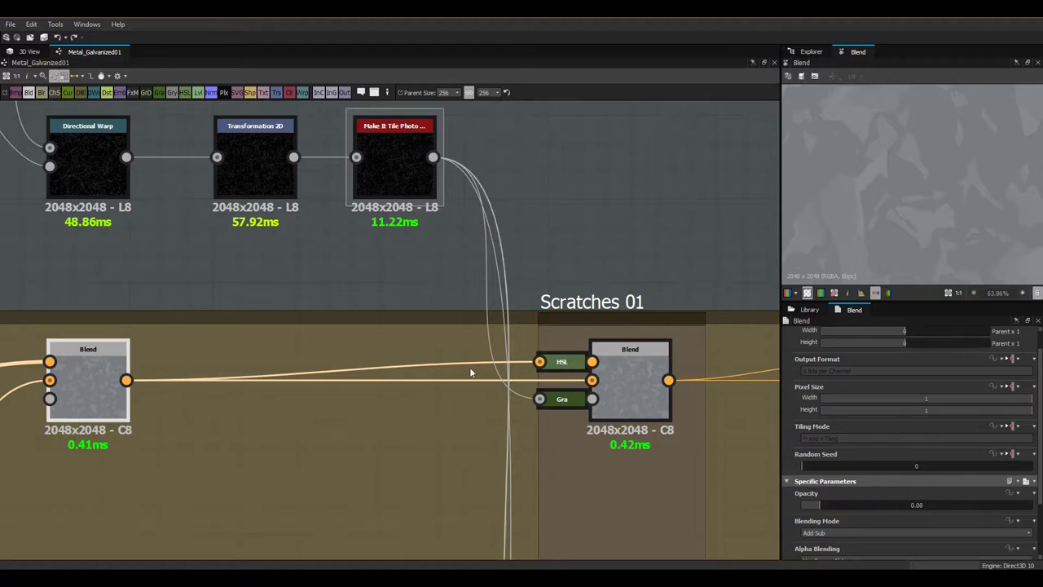
Step: Undock the HSL node feeding the Scratches 01 Blend, review its hue, saturation and lightness, dock it again and preview the Blend
left_click(565, 366)
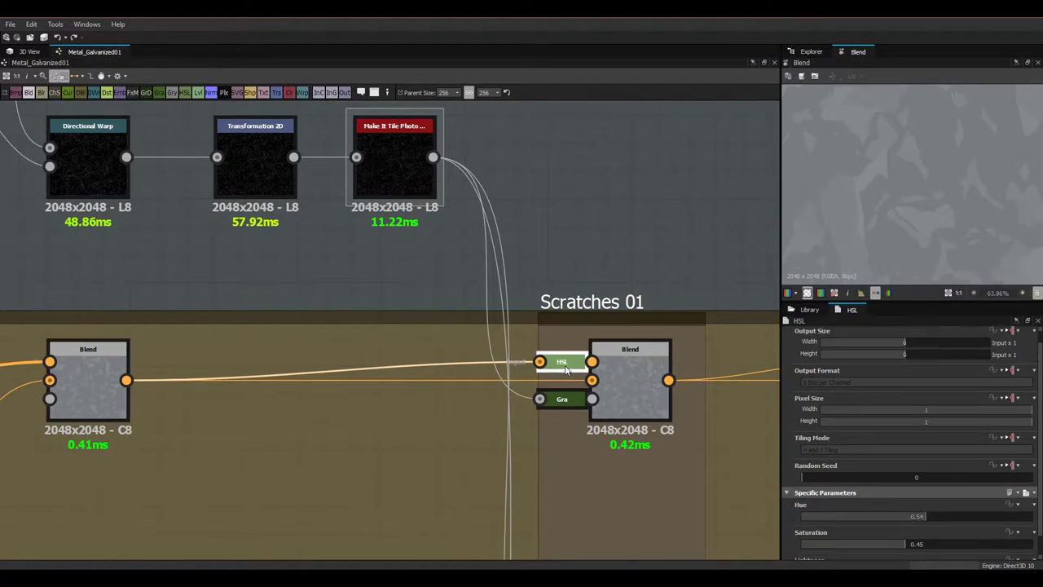
left_click_drag(559, 367, 434, 300)
double_click(435, 307)
scroll(914, 502, "down", 1)
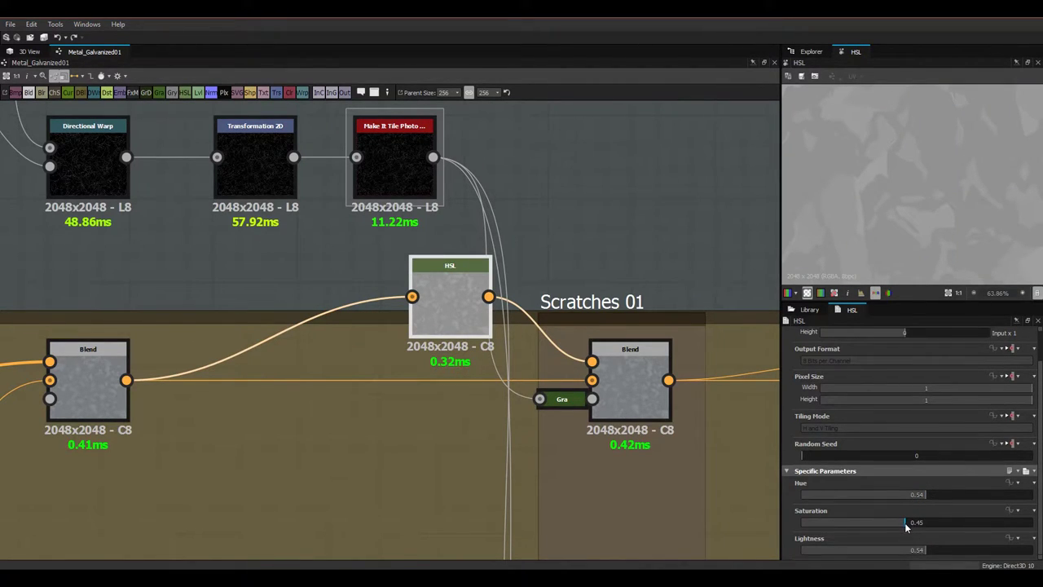
double_click(460, 316)
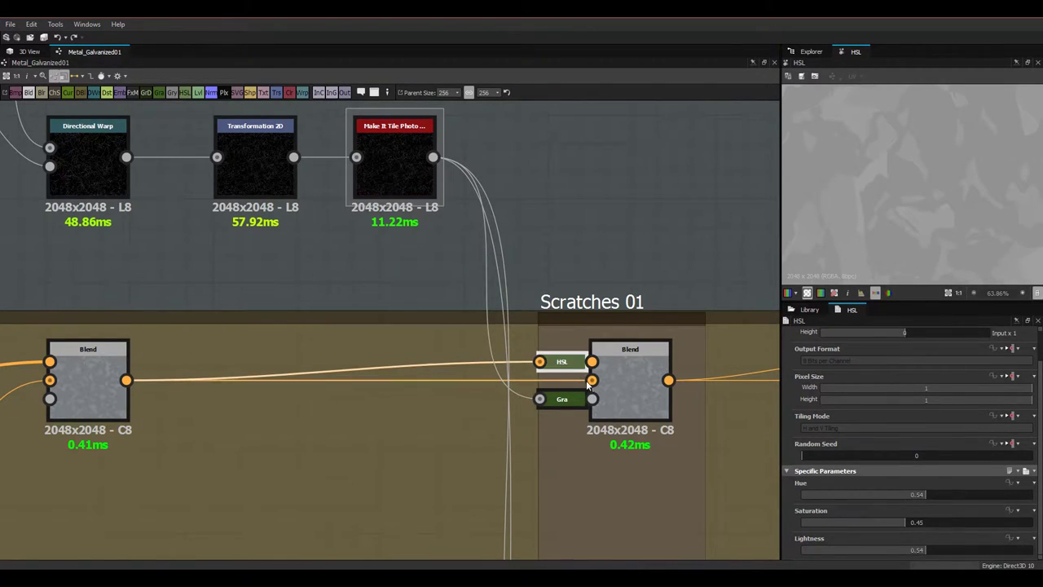
left_click(615, 396)
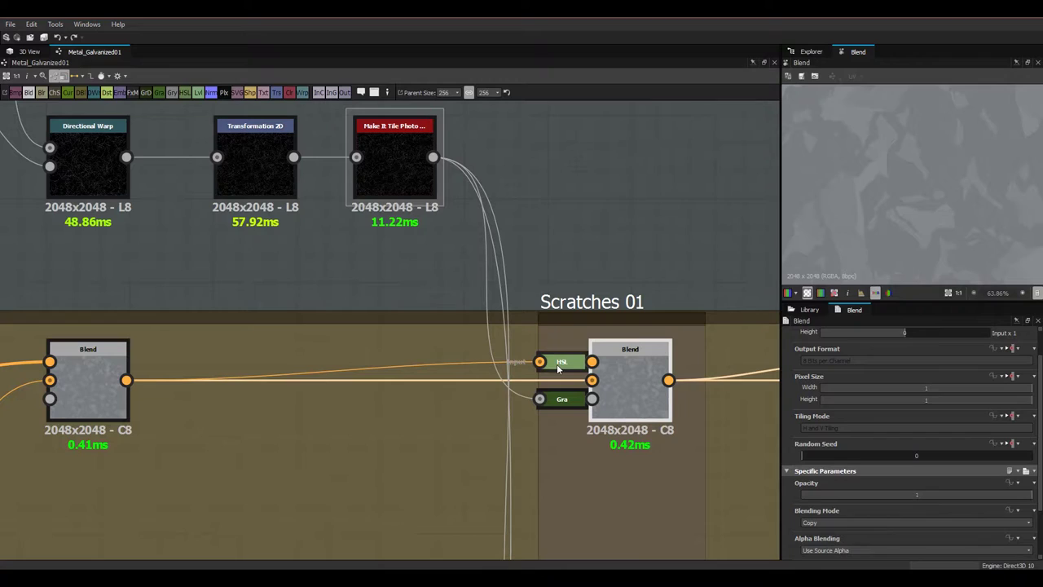
Step: Relate the Make It Tile scratches to the Scratches 01 Blend, comparing the previews of its HSL input and its blended output
left_click(379, 163)
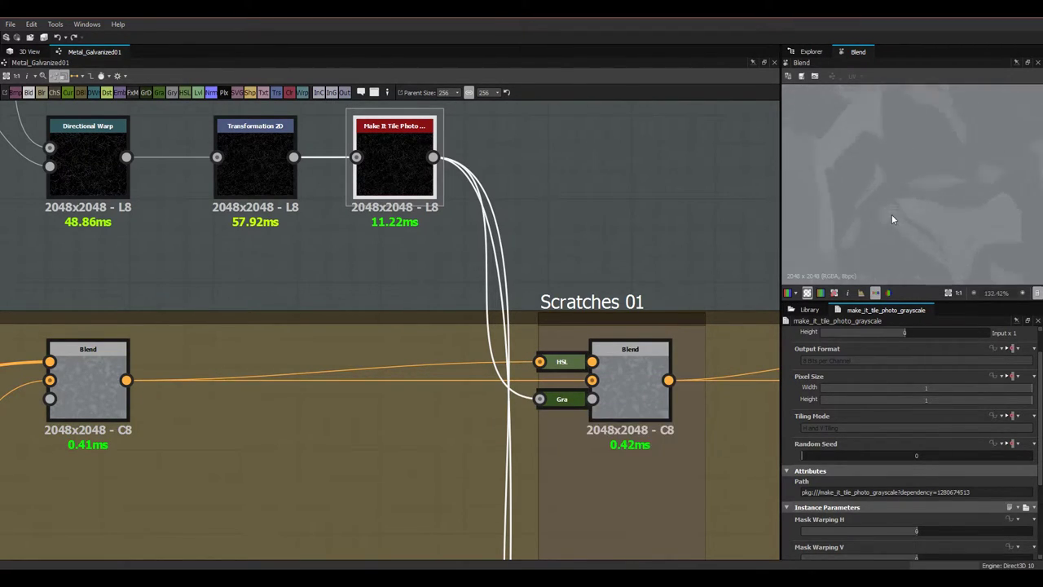
scroll(891, 217, "down", 2)
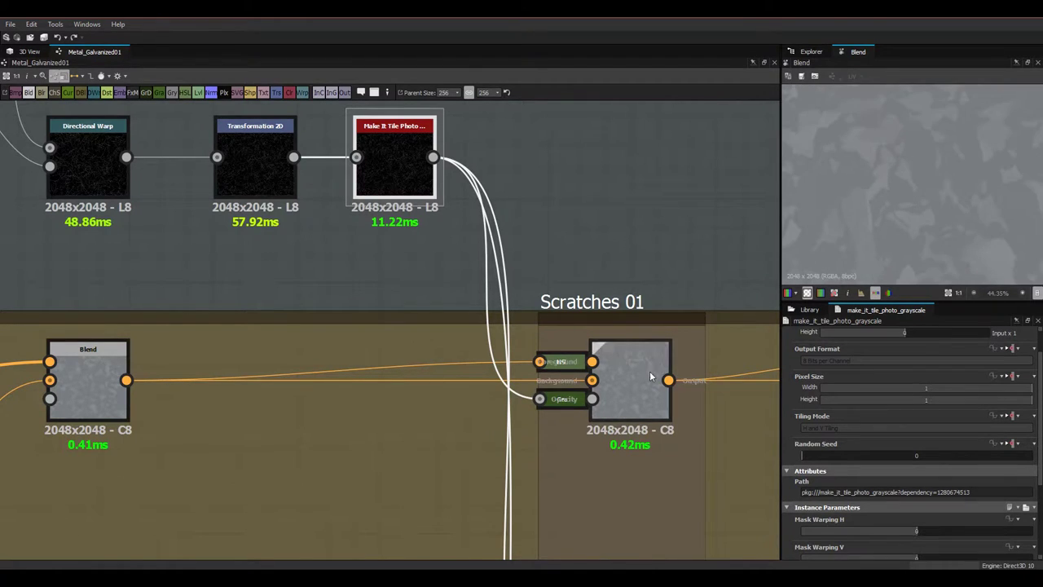
middle_click_drag(622, 330, 549, 302)
middle_click_drag(533, 356, 555, 363)
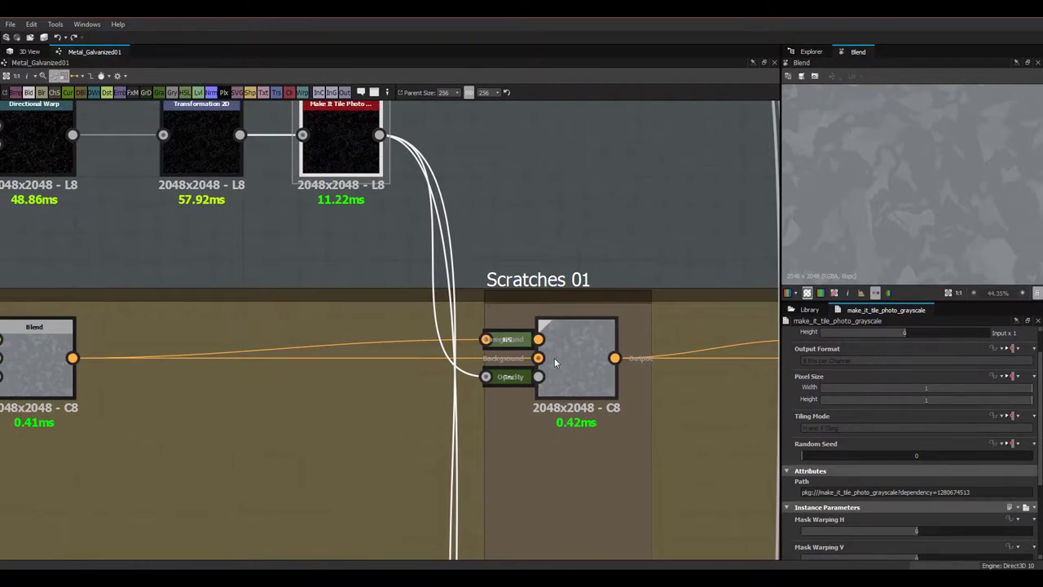
scroll(513, 354, "up", 1)
left_click(506, 336)
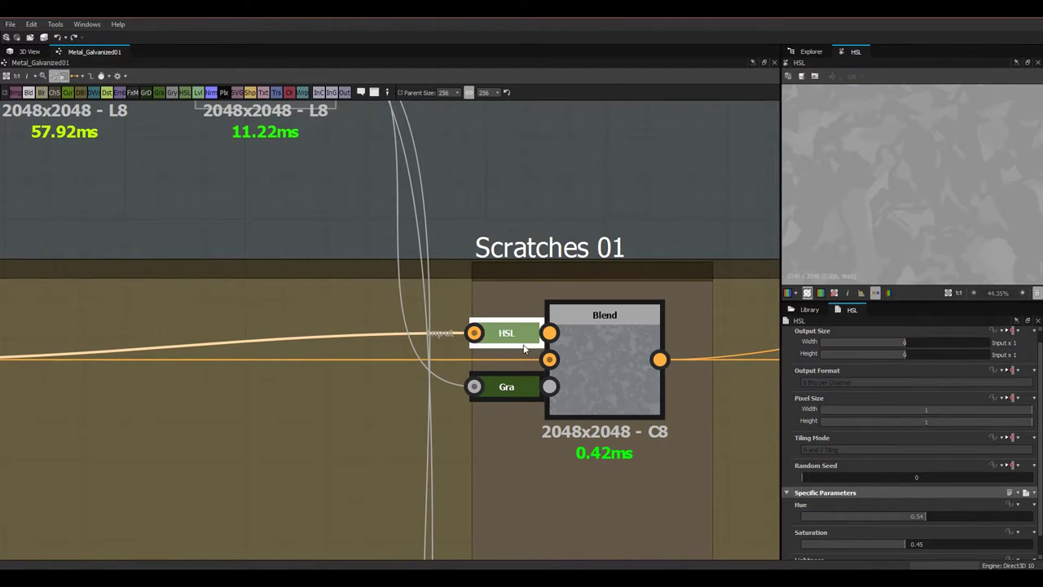
left_click(618, 355)
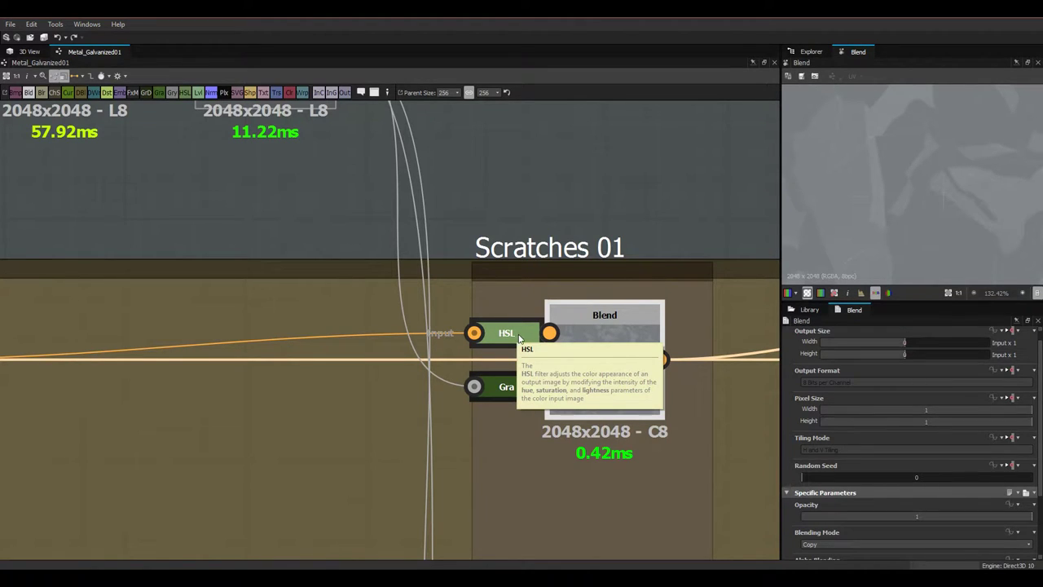
scroll(597, 351, "down", 1)
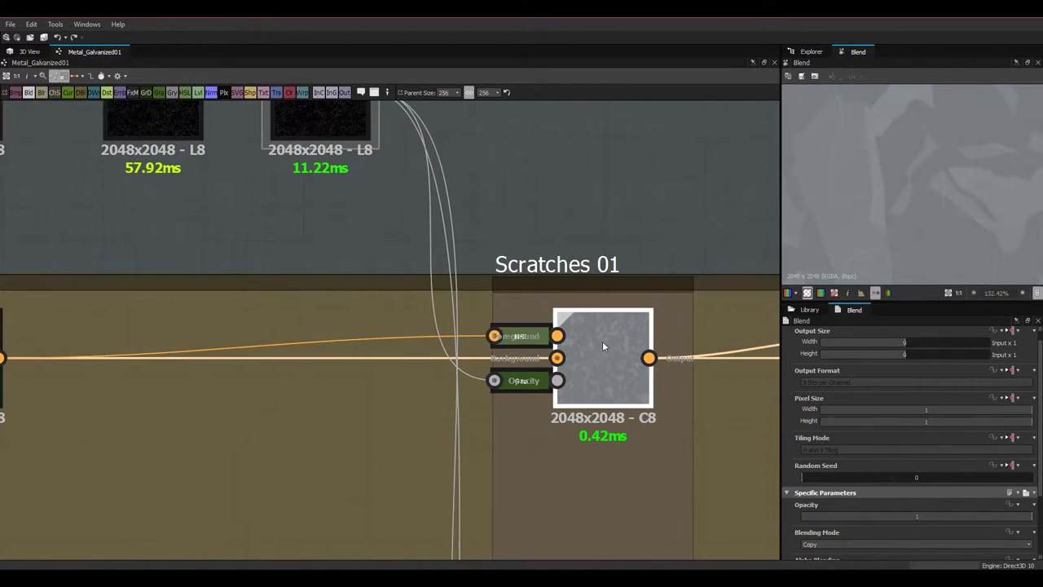
Step: Check the scratches on the material in the 3D view, then return to the graph and examine the Scratches 02 frame
left_click(25, 51)
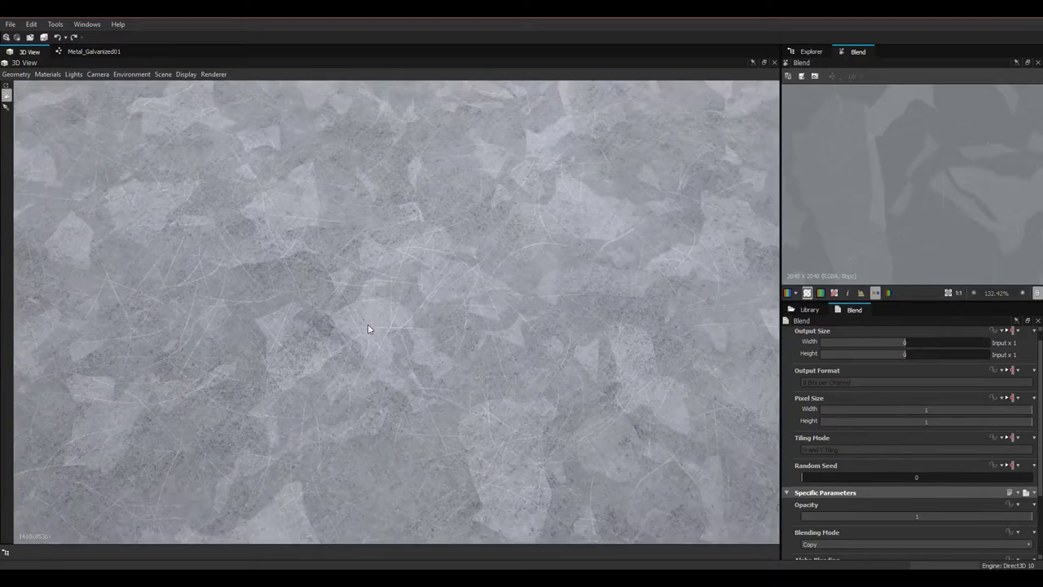
left_click(96, 52)
scroll(460, 301, "down", 2)
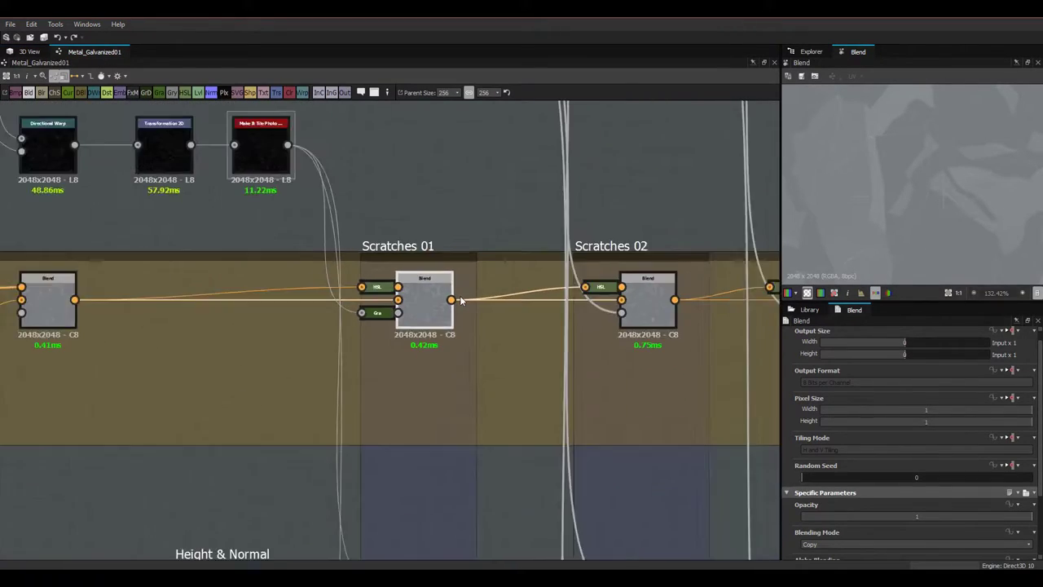
scroll(461, 300, "down", 1)
scroll(477, 334, "down", 2)
scroll(401, 268, "down", 2)
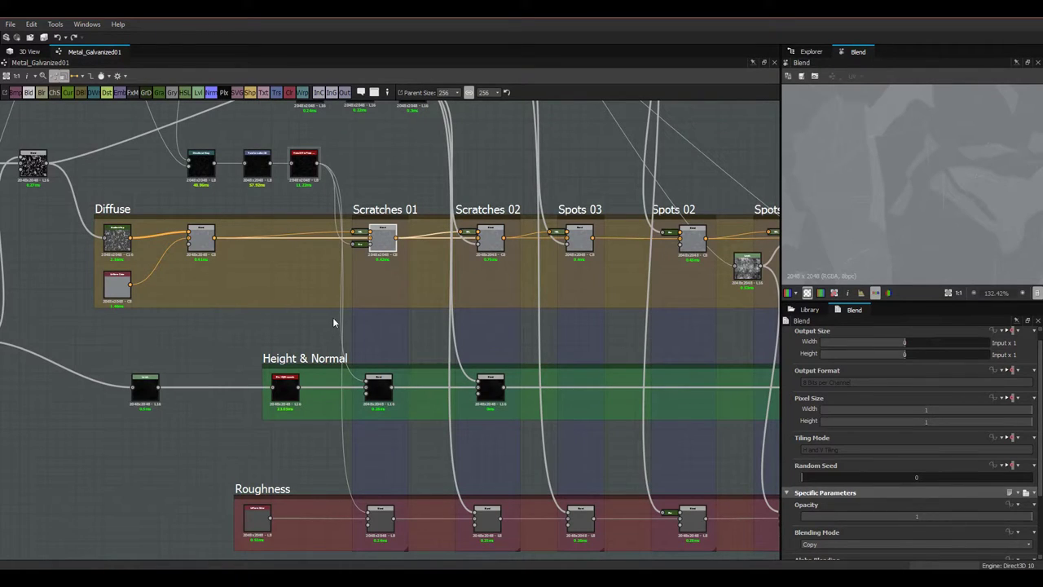
scroll(360, 376, "up", 4)
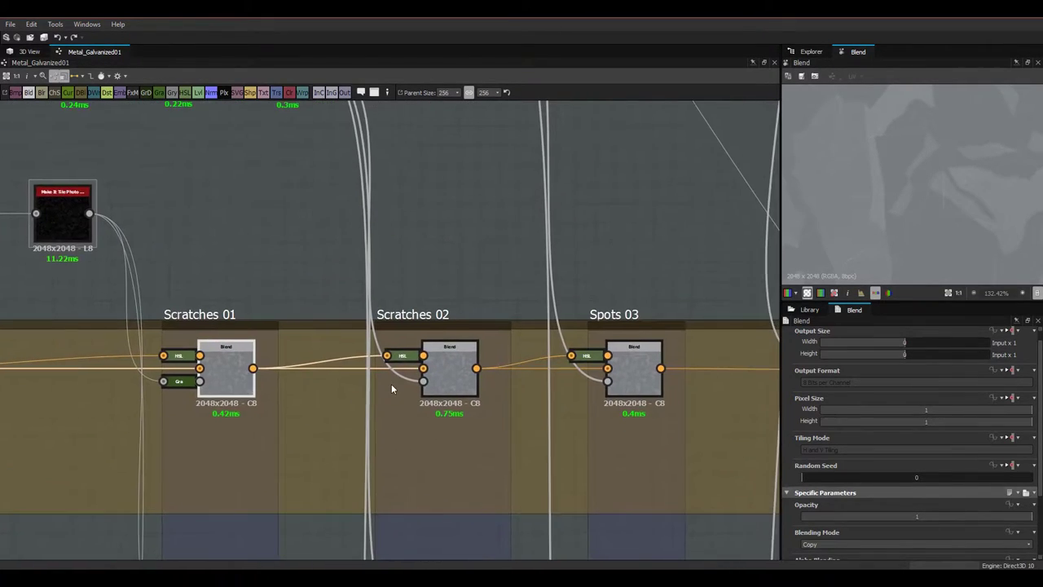
Step: Trace the Scratches 02 mask back to the Scratches 1 noise and preview that noise up close and as a whole
scroll(452, 351, "down", 4)
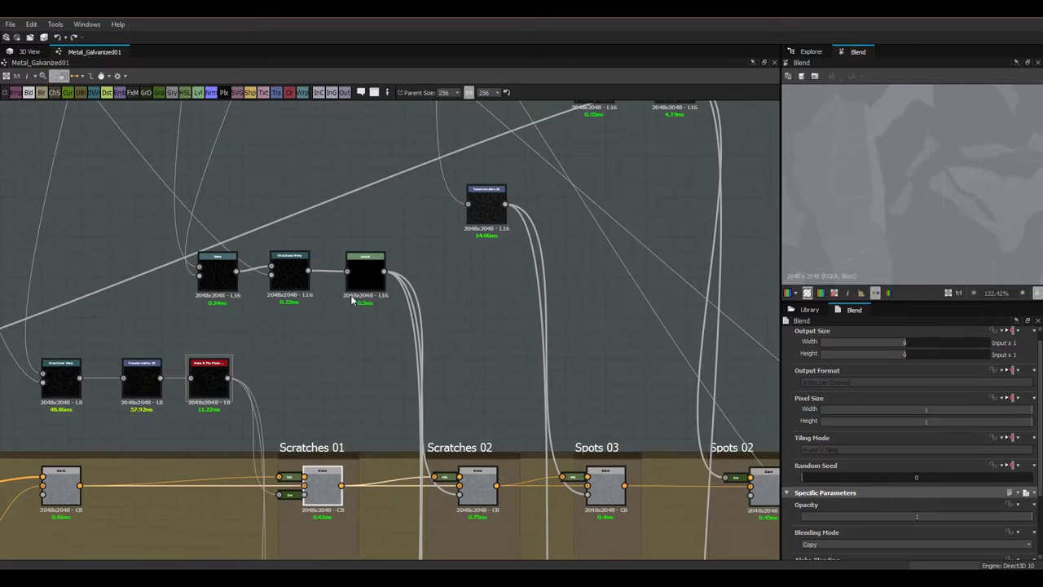
middle_click_drag(433, 369, 454, 463)
middle_click_drag(409, 227, 411, 277)
scroll(411, 278, "up", 3)
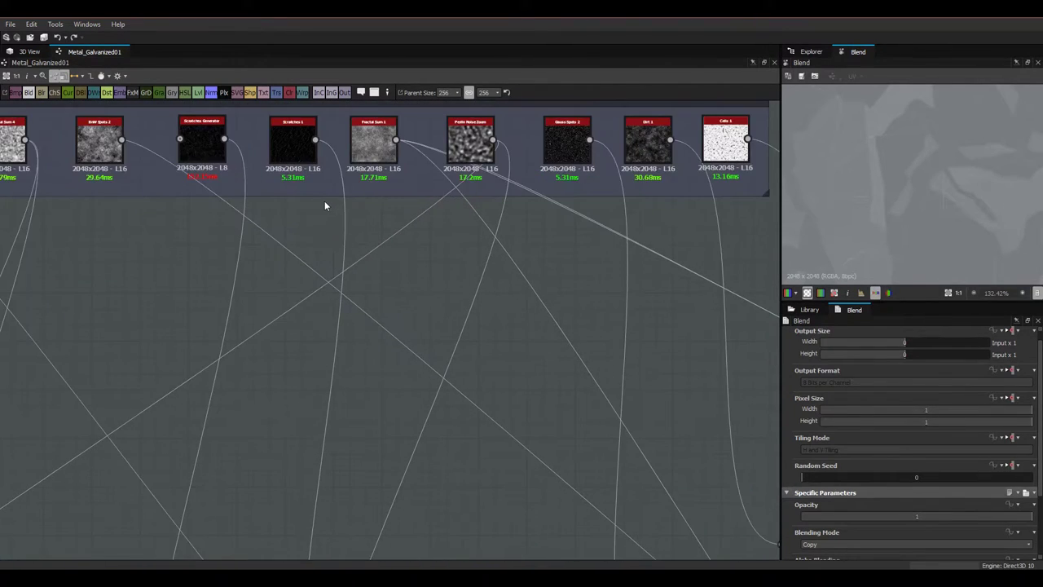
middle_click_drag(301, 163, 381, 263)
scroll(382, 263, "up", 2)
left_click(380, 259)
scroll(878, 175, "down", 5)
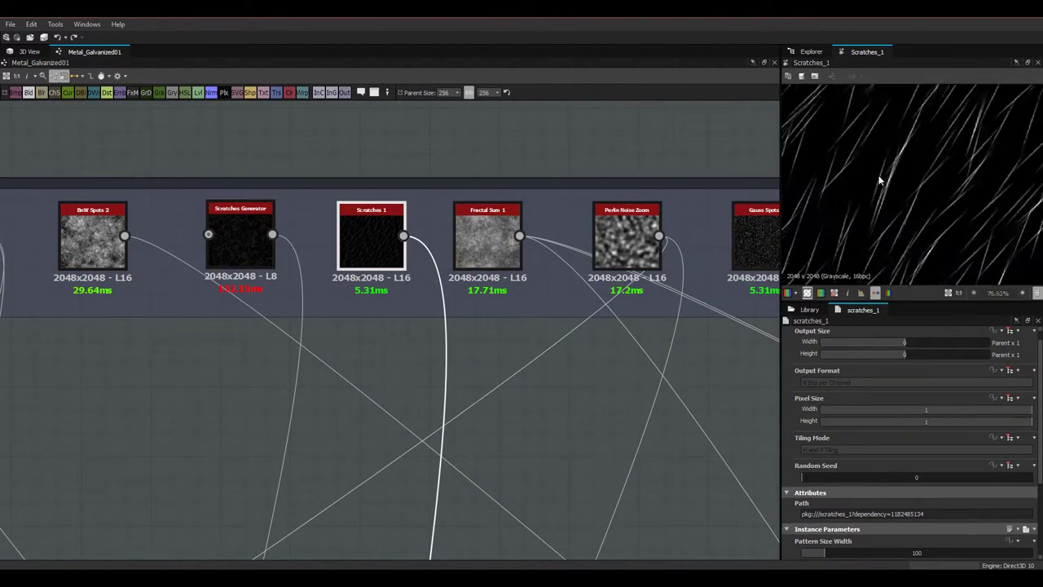
scroll(885, 209, "down", 2)
scroll(571, 253, "down", 1)
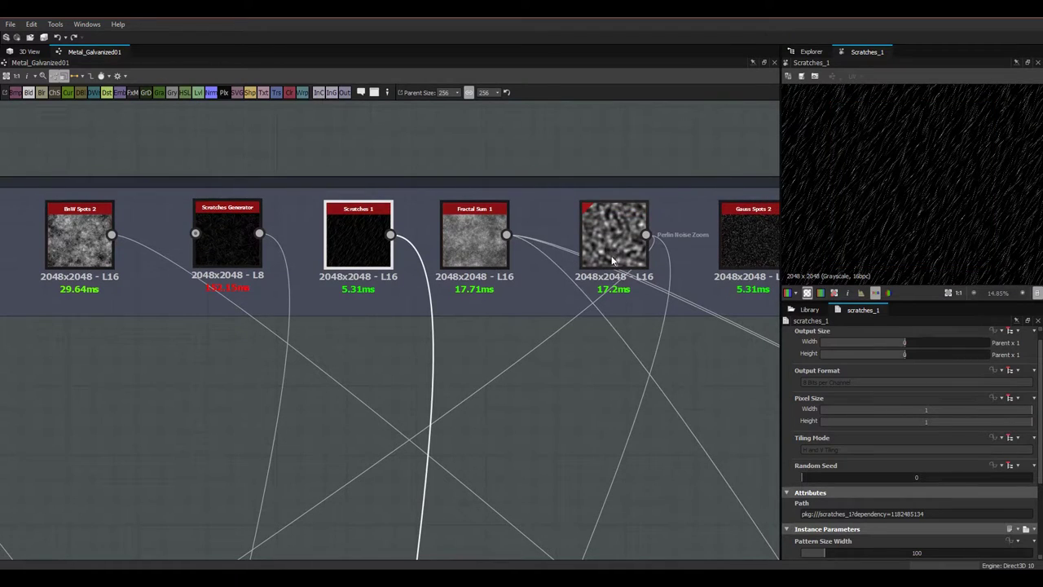
Step: Follow the Scratches 1 noise to its Warp node, preview the warped scratches and review the warp intensity
scroll(611, 252, "down", 3)
middle_click_drag(587, 437, 508, 379)
scroll(467, 462, "up", 3)
middle_click_drag(467, 462, 476, 377)
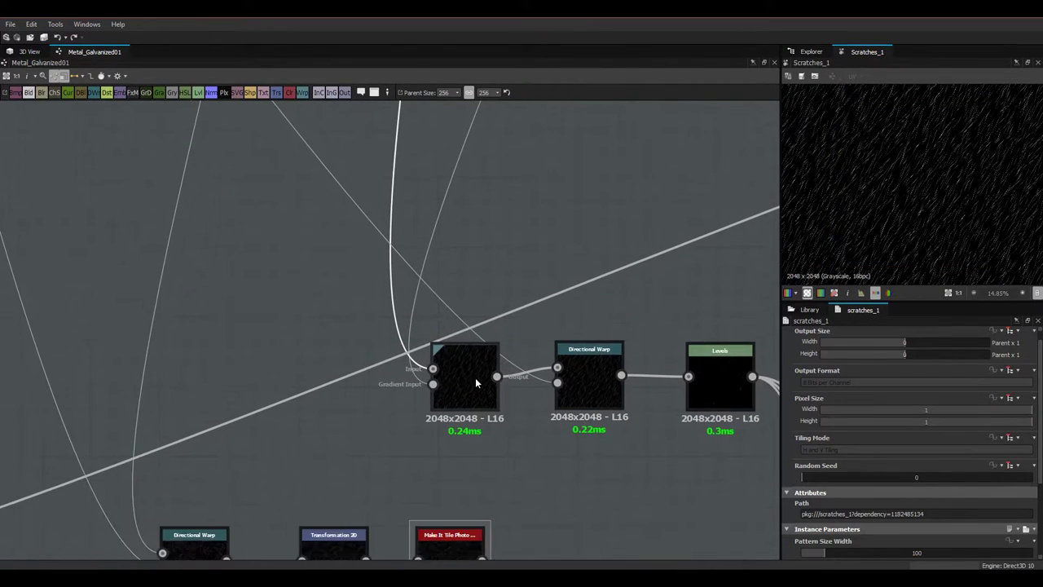
left_click(475, 377)
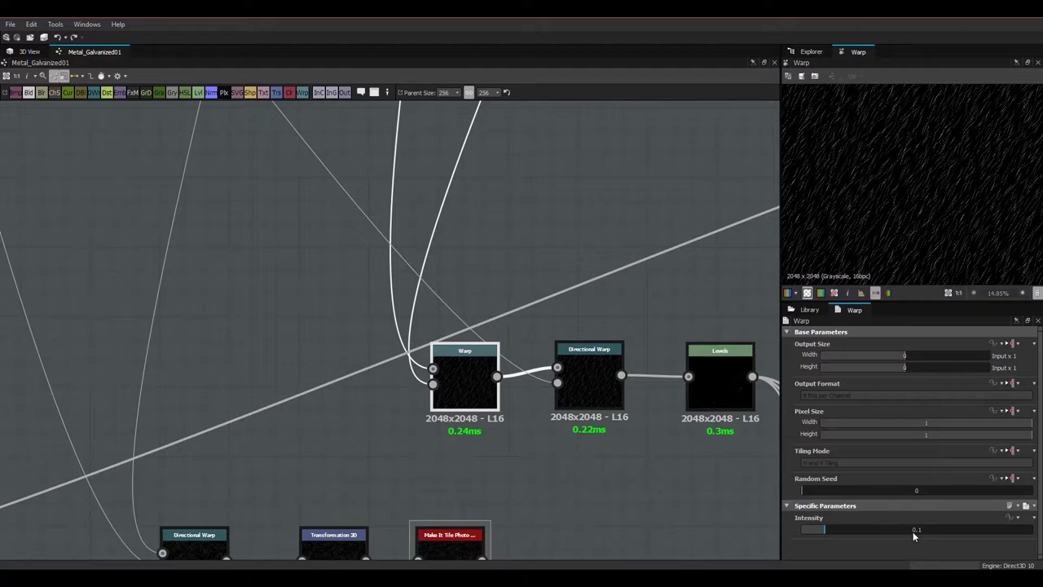
scroll(909, 232, "up", 4)
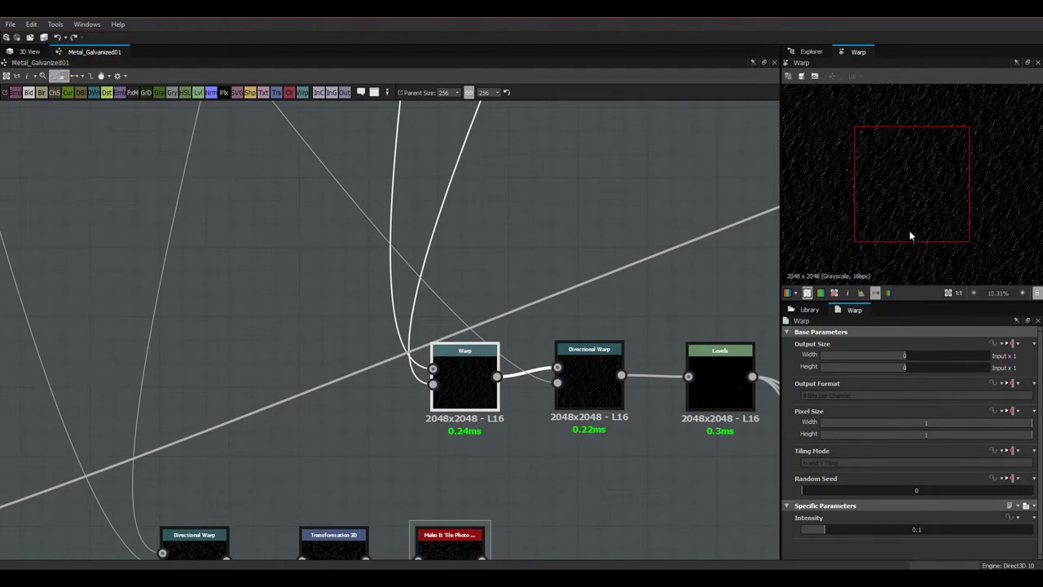
Step: Preview the Directional Warp after the Warp node, trace its intensity input to the noises and review its intensity and warp angle
left_click(594, 392)
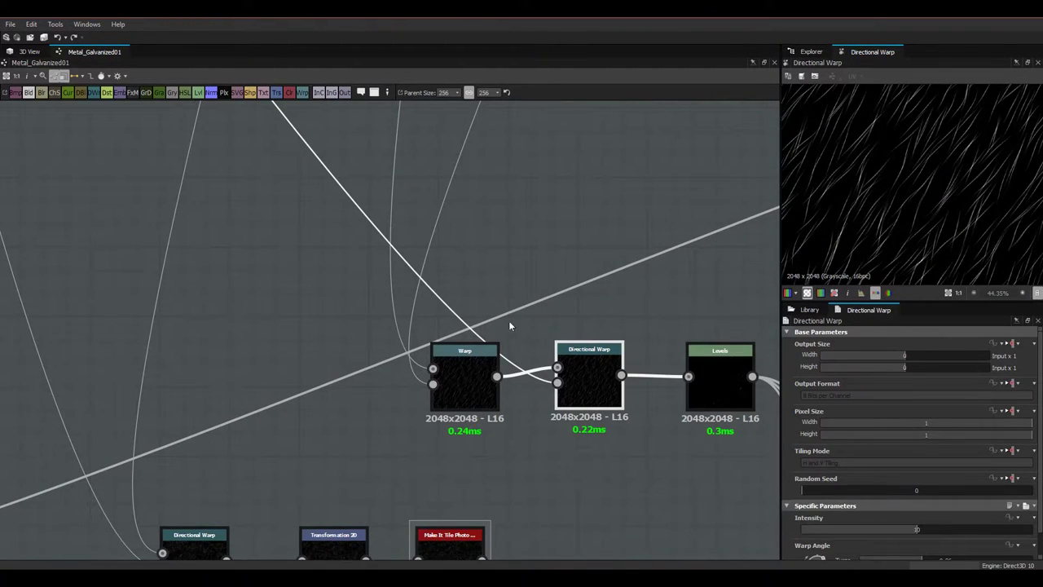
scroll(503, 300, "down", 4)
middle_click_drag(524, 216, 627, 440)
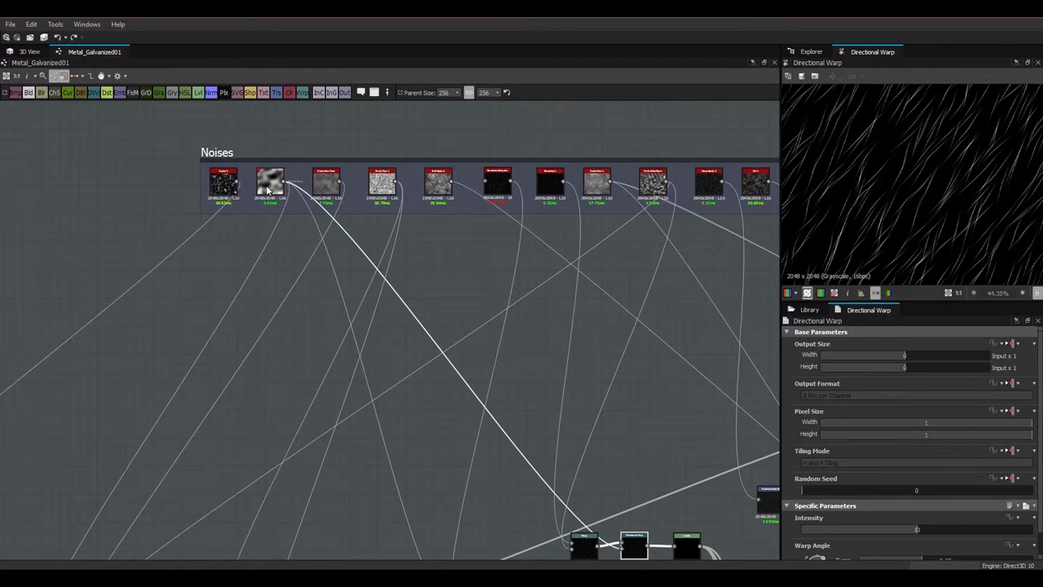
middle_click_drag(492, 430, 362, 294)
scroll(486, 422, "up", 5)
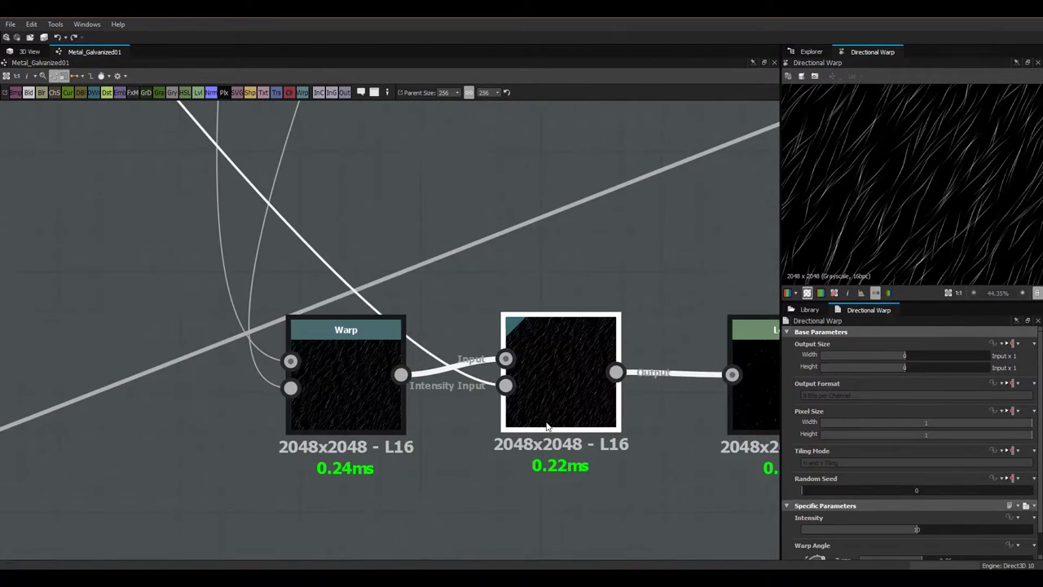
scroll(868, 559, "down", 1)
middle_click_drag(597, 447, 475, 422)
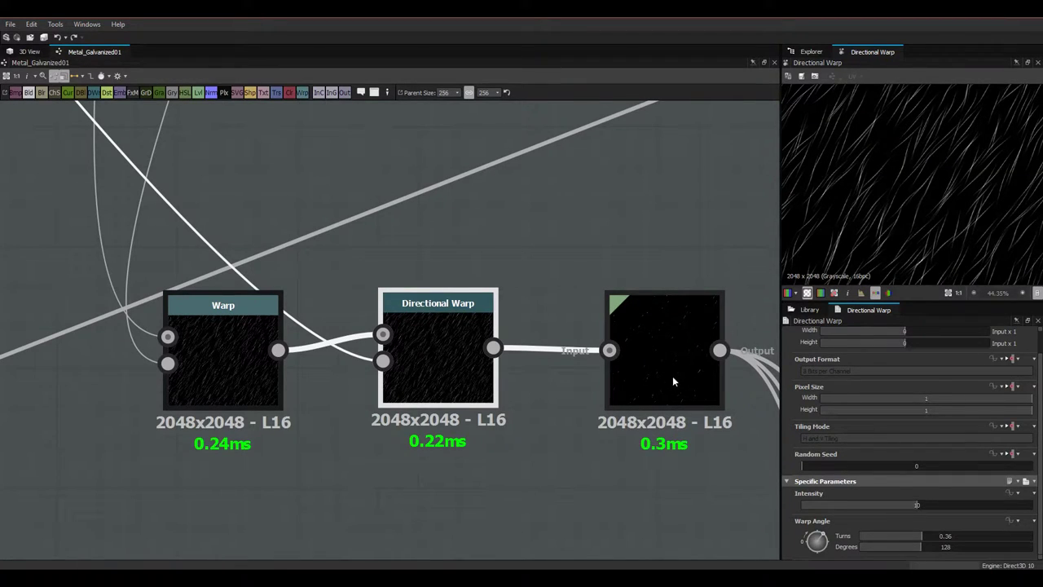
Step: Preview the Levels node after the Directional Warp, review its histogram settings and examine the remaining scratches up close
left_click(673, 380)
scroll(917, 511, "down", 1)
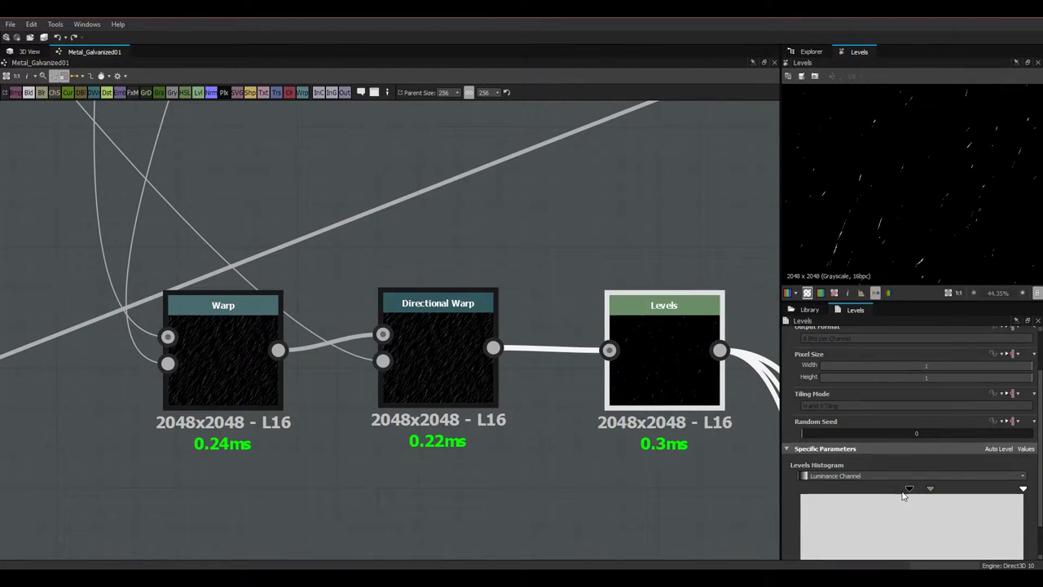
middle_click_drag(911, 189, 906, 173)
scroll(925, 522, "down", 2)
scroll(921, 180, "up", 5)
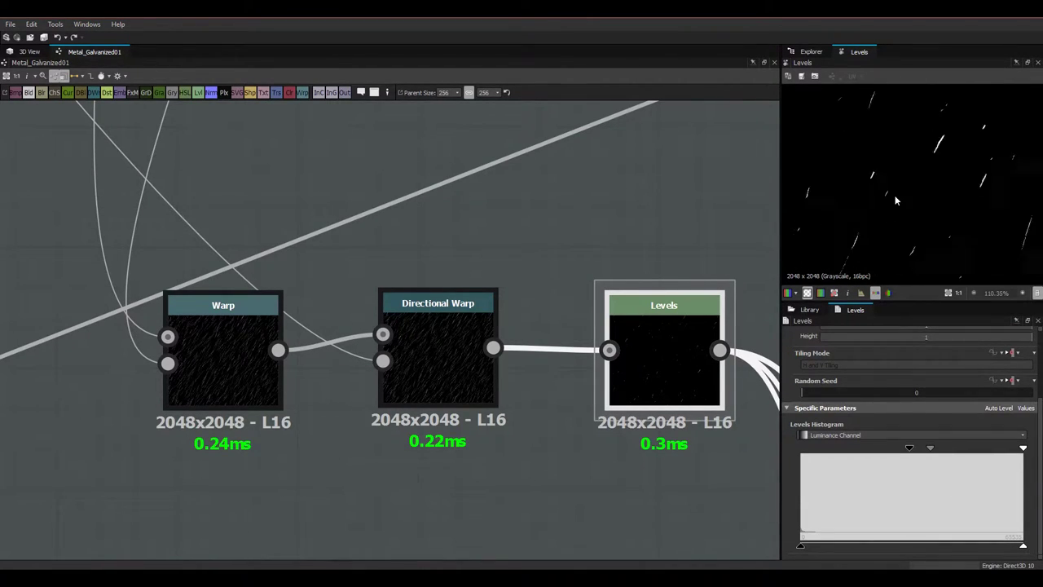
Step: Compare the Directional Warp preview with the Levels preview, and shift the Levels node slightly into line with the Directional Warp
left_click(459, 383)
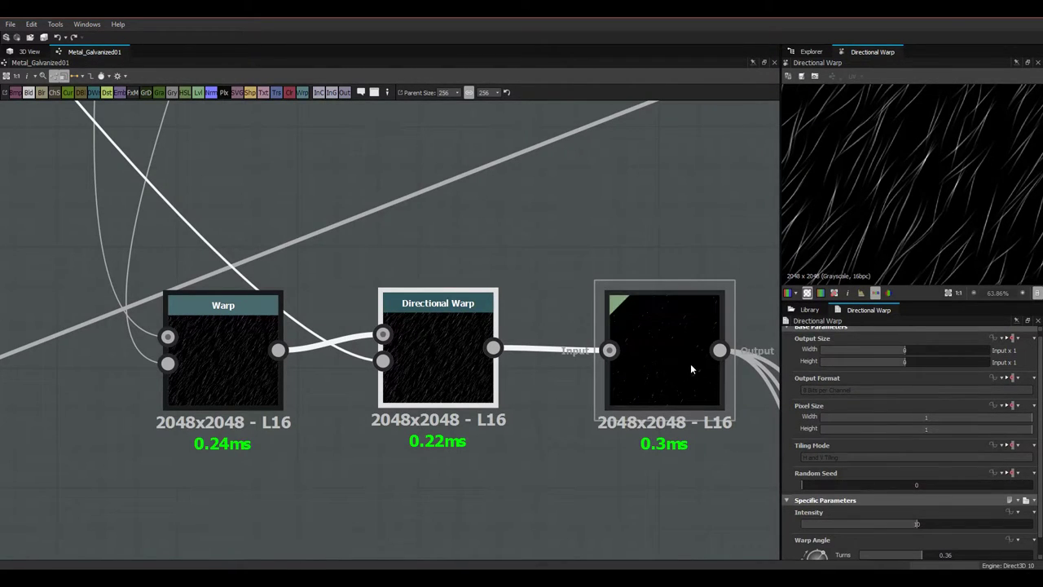
left_click_drag(655, 380, 668, 378)
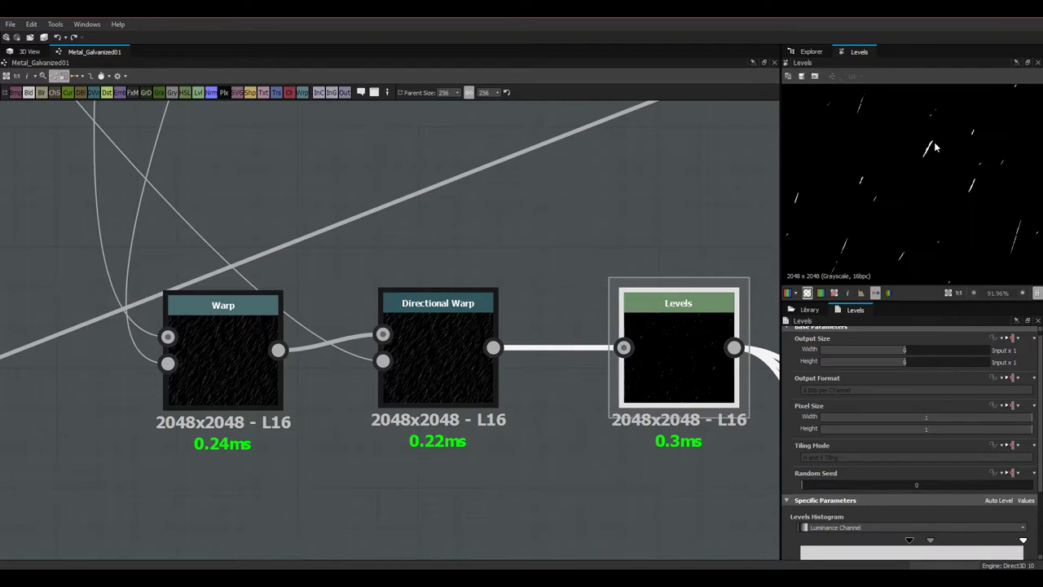
scroll(854, 215, "down", 2)
middle_click_drag(901, 261, 907, 204)
Step: Compare the scratches from the Make It Tile Photo Grayscale node with those from the Levels node
middle_click_drag(678, 318, 643, 260)
scroll(643, 260, "down", 2)
middle_click_drag(584, 305, 580, 277)
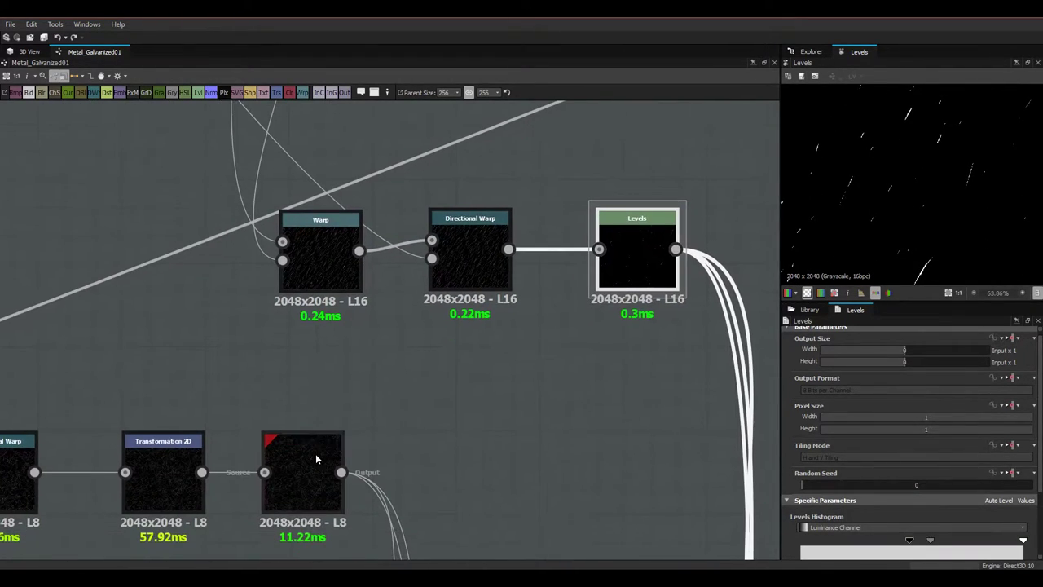
double_click(316, 454)
left_click(653, 234)
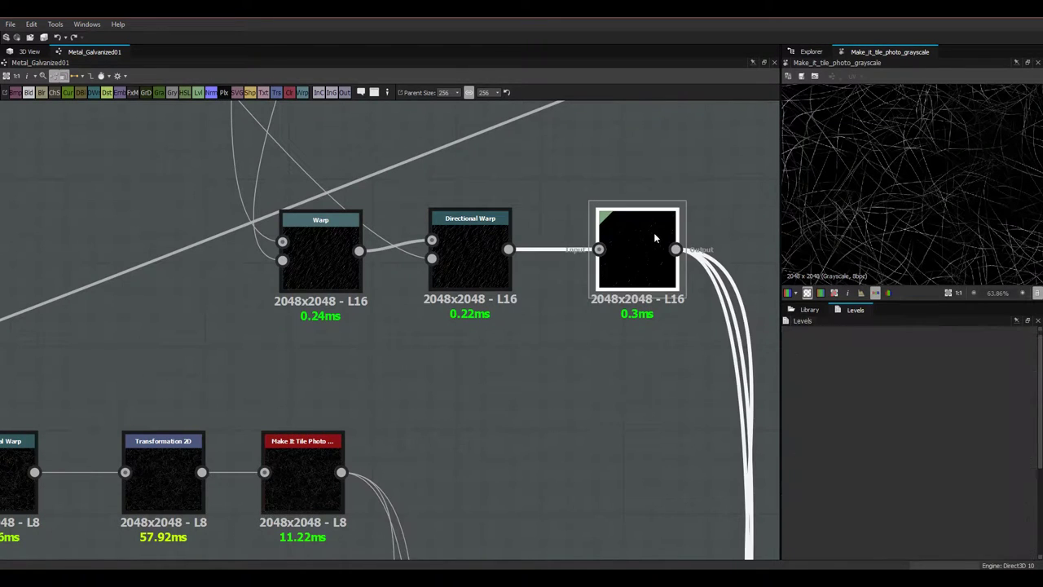
Step: Follow the Levels output to the Scratches 02 Blend, preview the Blend and trace its HSL input back to the Scratches 01 Blend
scroll(619, 277, "down", 2)
middle_click_drag(603, 298, 548, 214)
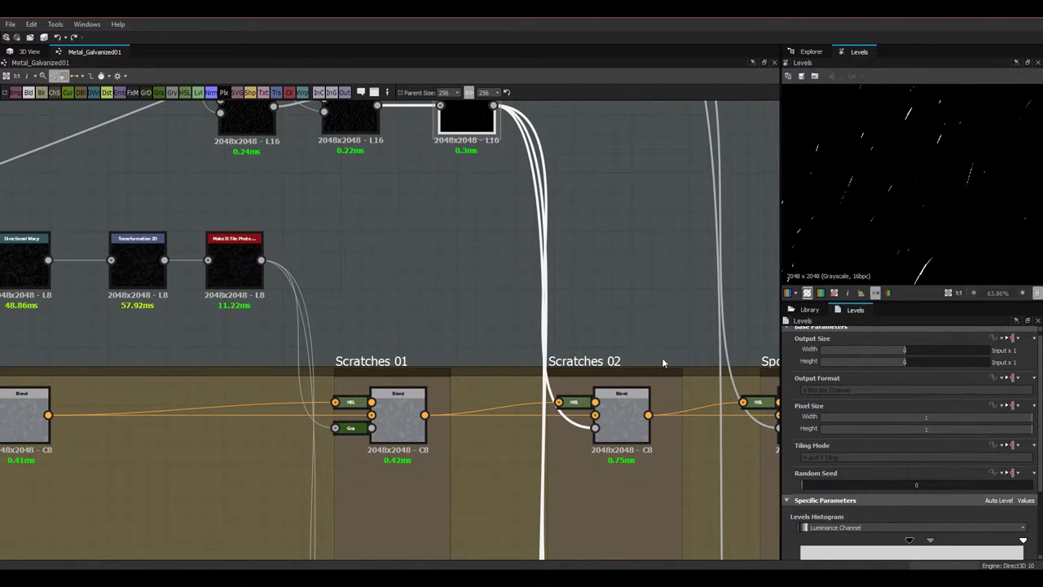
middle_click_drag(604, 414, 556, 380)
scroll(557, 380, "up", 2)
left_click(565, 381)
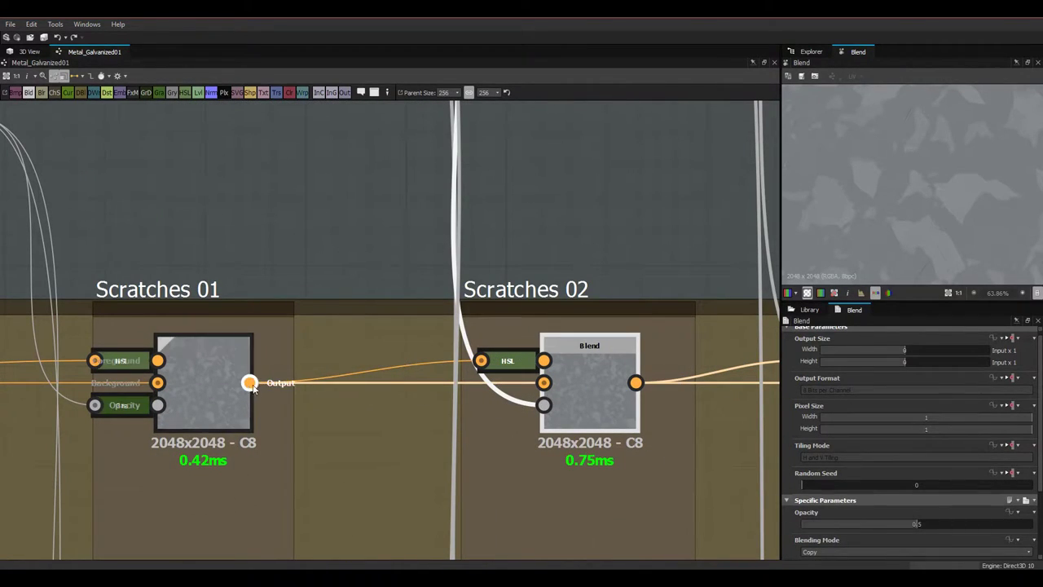
left_click(481, 373)
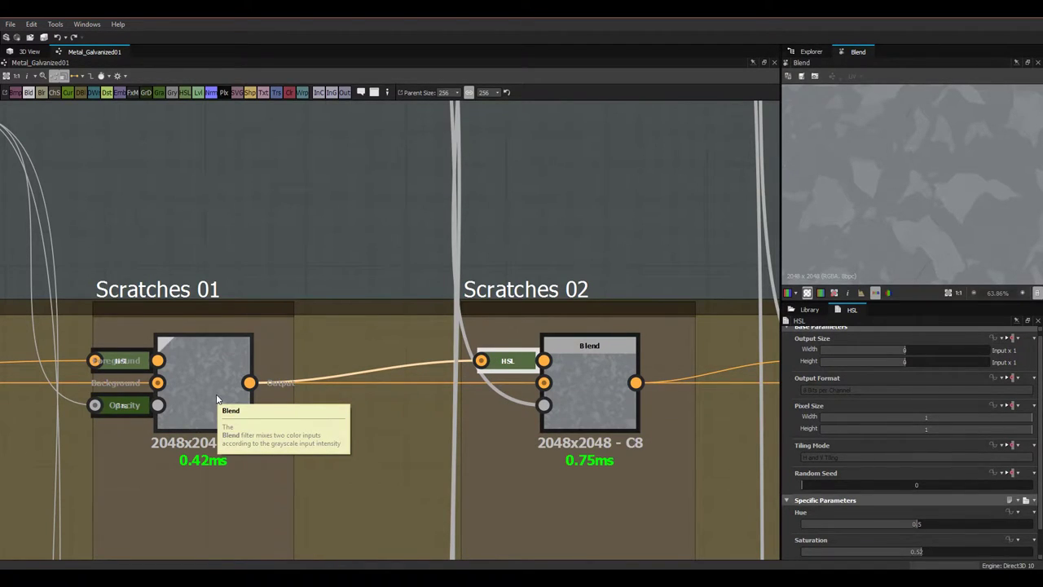
middle_click_drag(577, 385, 546, 371)
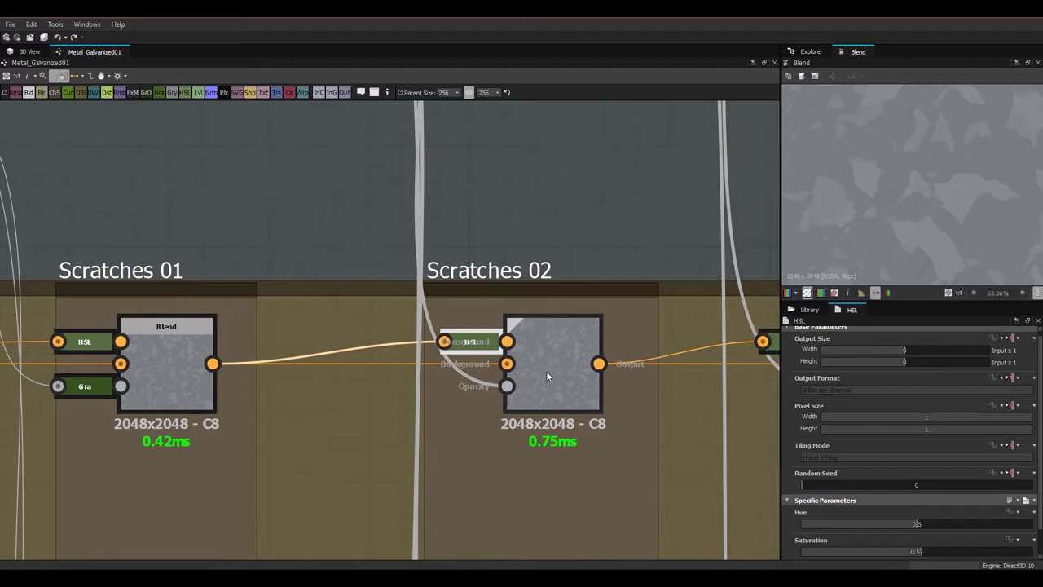
Step: Preview the HSL feeding the Scratches 02 Blend, review its hue, saturation and lightness, and inspect the blended scratches up close
left_click(547, 373)
double_click(472, 342)
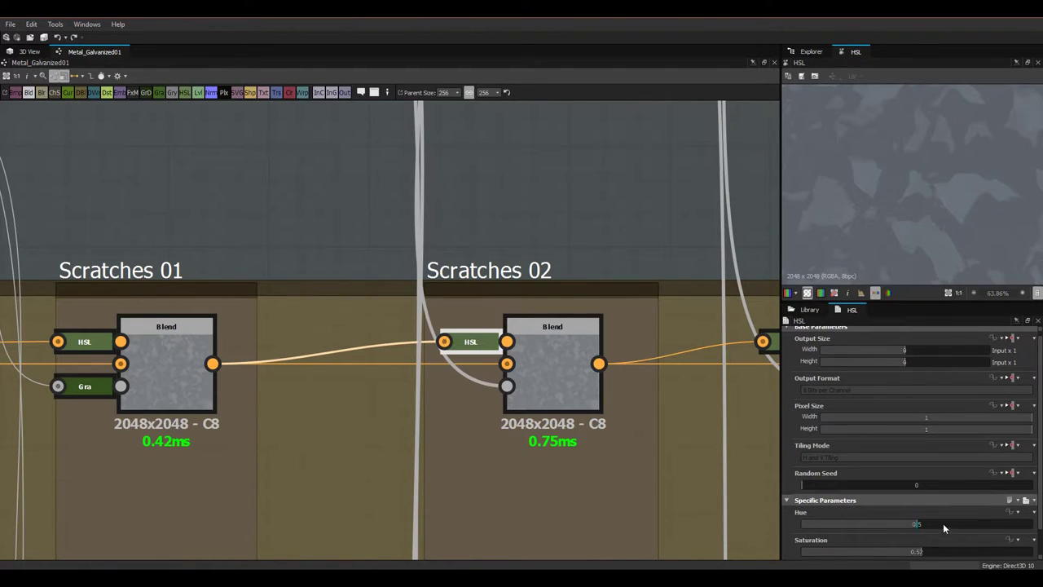
scroll(943, 528, "down", 1)
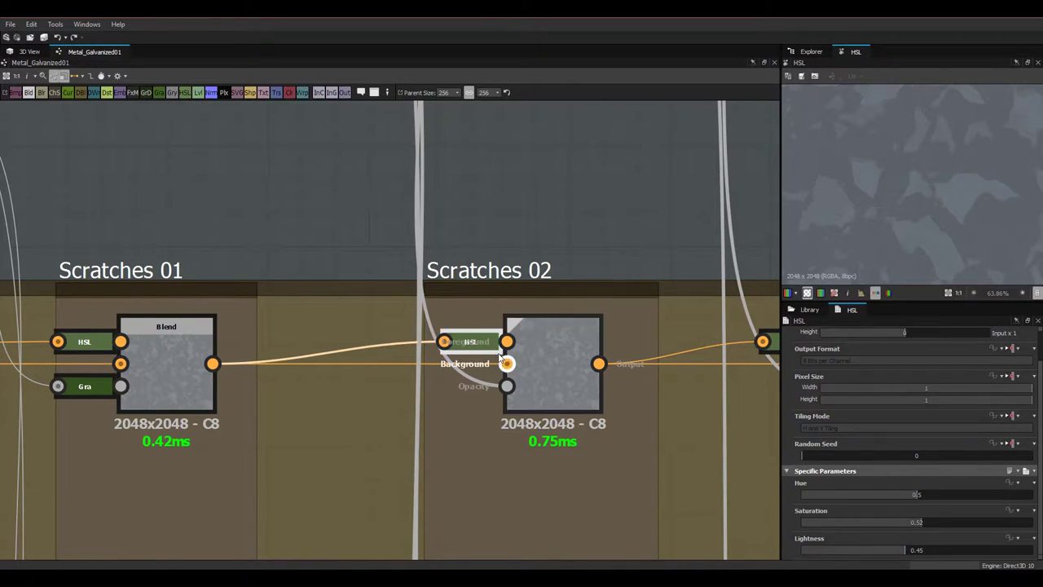
double_click(548, 374)
scroll(815, 247, "up", 5)
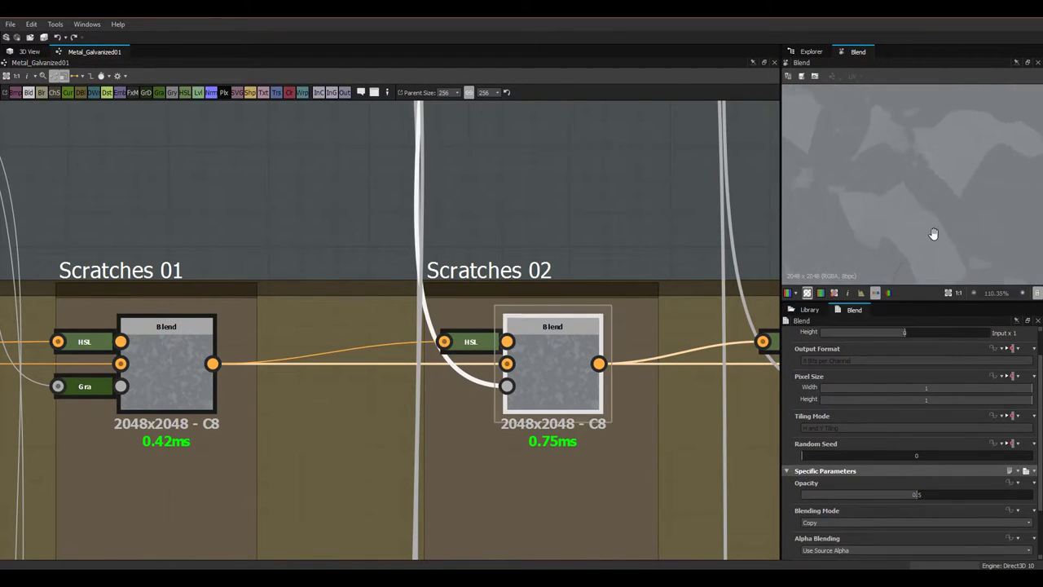
scroll(832, 233, "down", 5)
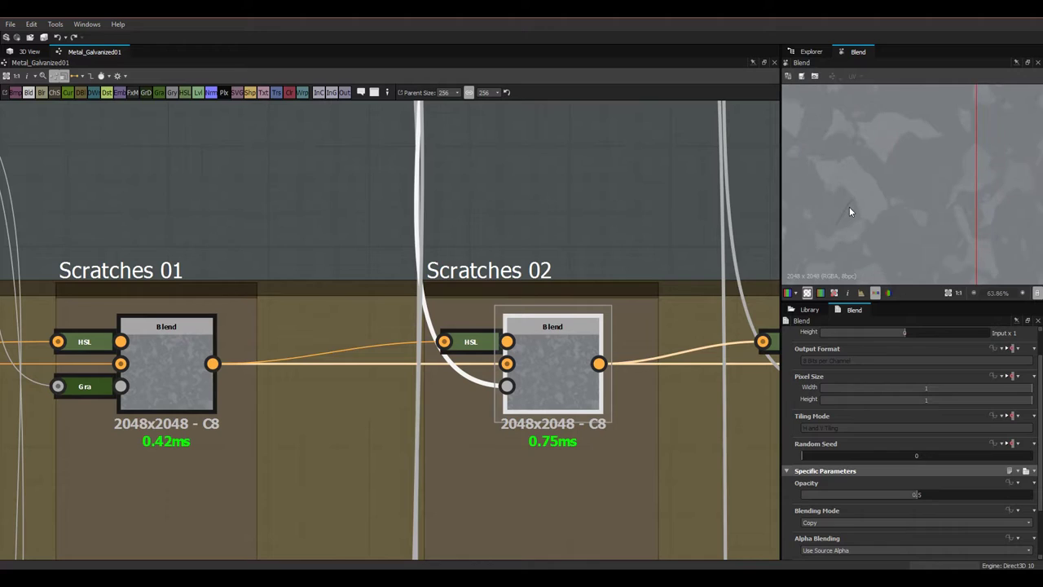
Step: Examine the scratches on the galvanized surface in the 3D view, both up close and from farther away
left_click(34, 51)
left_click_drag(369, 262, 469, 282)
scroll(481, 269, "up", 5)
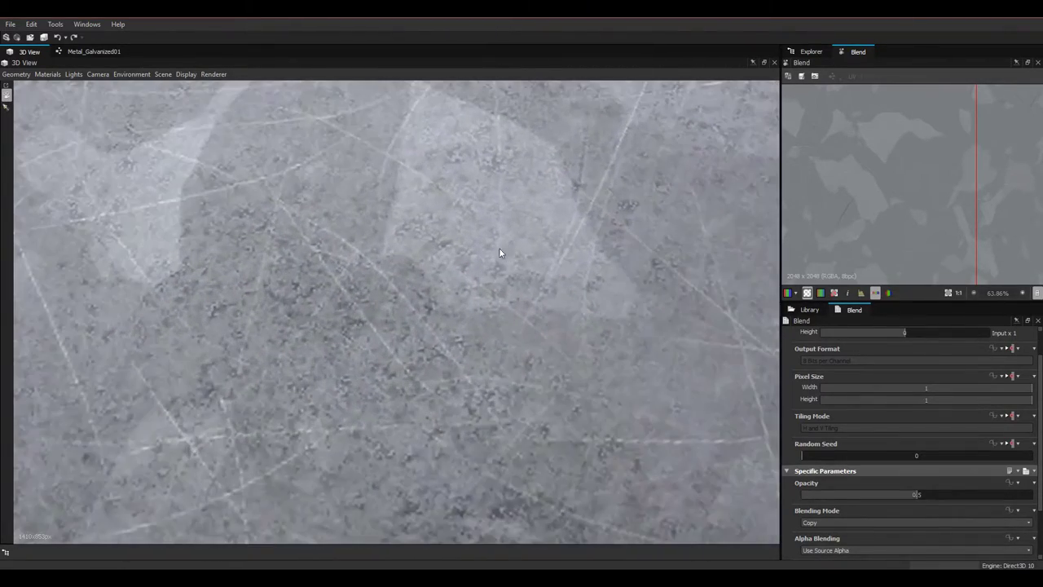
left_click_drag(586, 183, 449, 326)
scroll(559, 249, "down", 3)
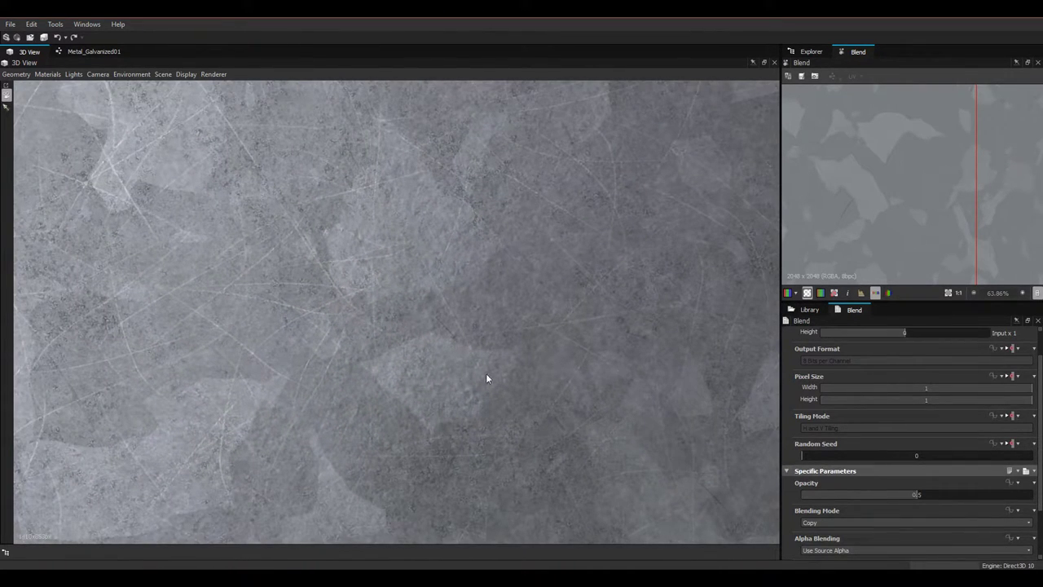
Step: Return to the Metal_Galvanized01 graph and inspect the Scratches 02 Blend's result up close
left_click(94, 51)
scroll(507, 369, "down", 4)
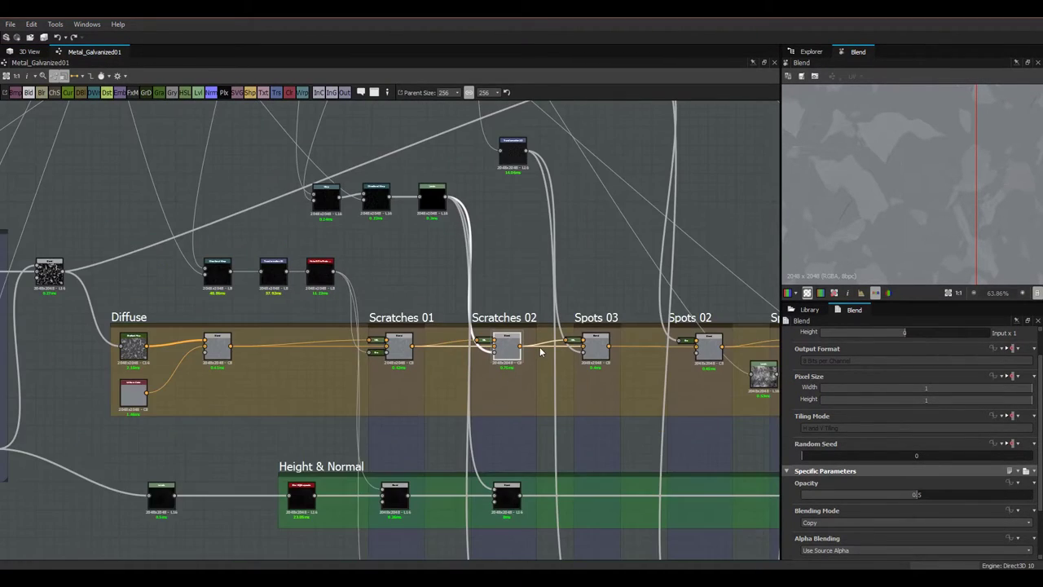
scroll(541, 353, "up", 3)
scroll(517, 353, "up", 1)
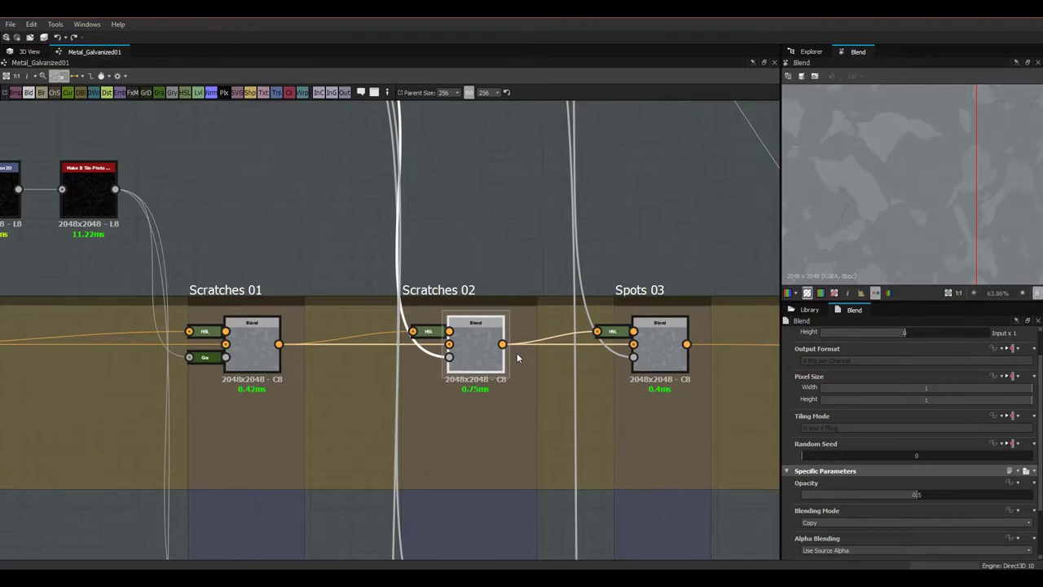
scroll(481, 367, "down", 2)
scroll(477, 373, "up", 2)
scroll(476, 372, "up", 1)
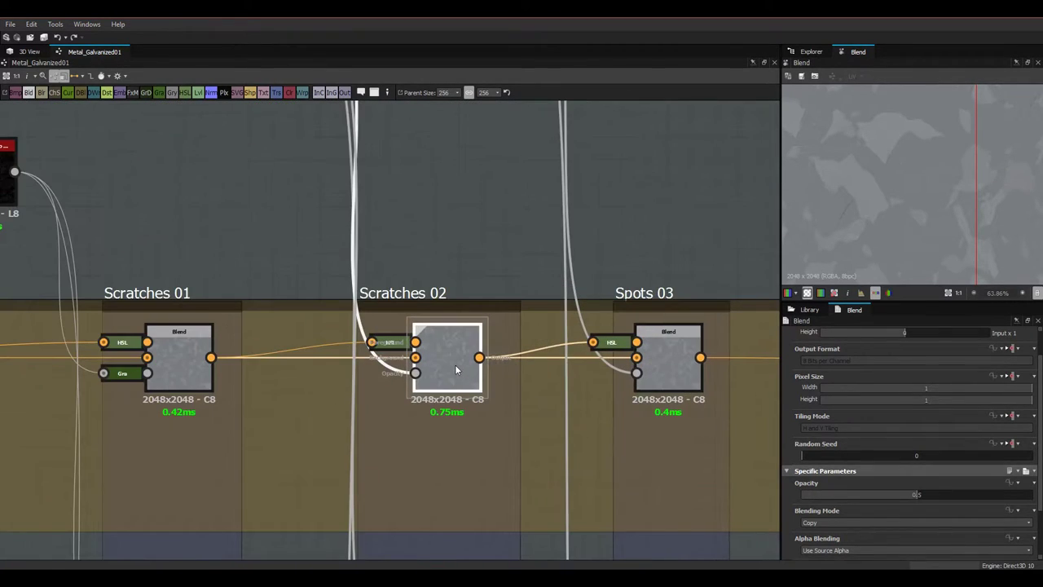
scroll(895, 244, "up", 3)
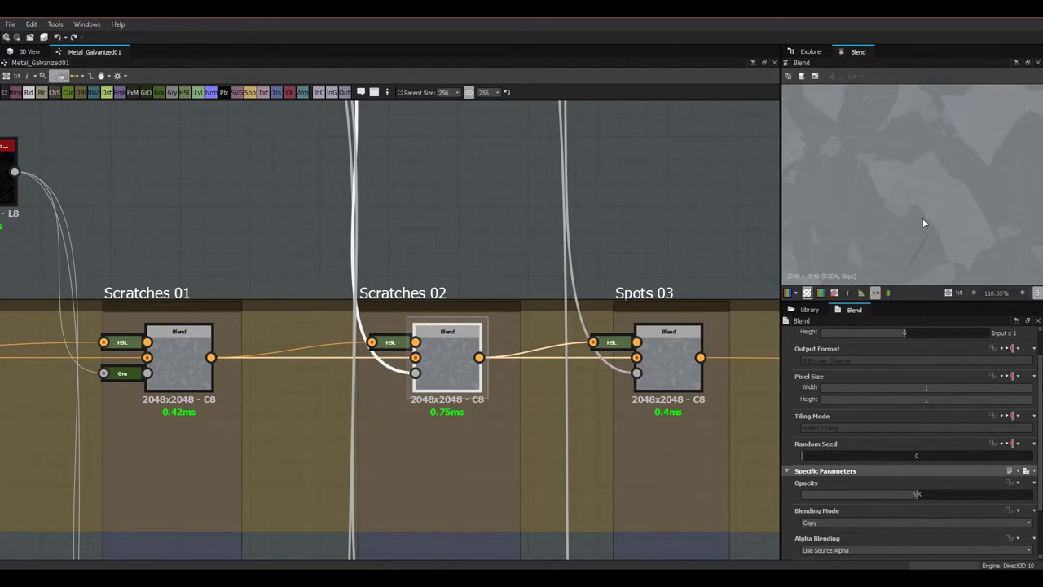
scroll(922, 218, "up", 2)
middle_click_drag(660, 285, 573, 301)
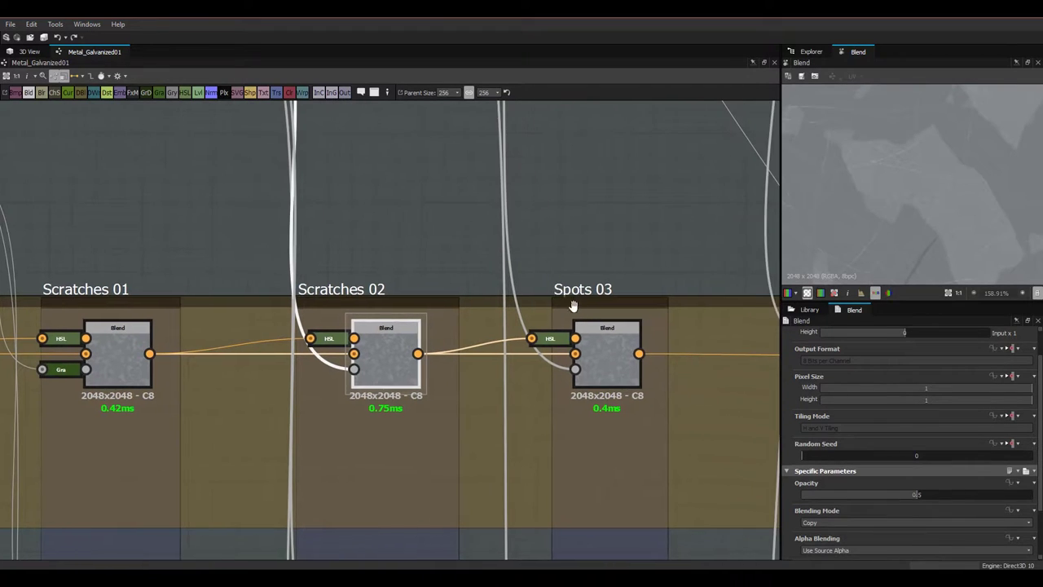
Step: Select the Blend following Scratches 02, trace its opacity input up to the Transformation 2D node and preview that node
scroll(931, 165, "down", 4)
middle_click_drag(690, 249, 645, 239)
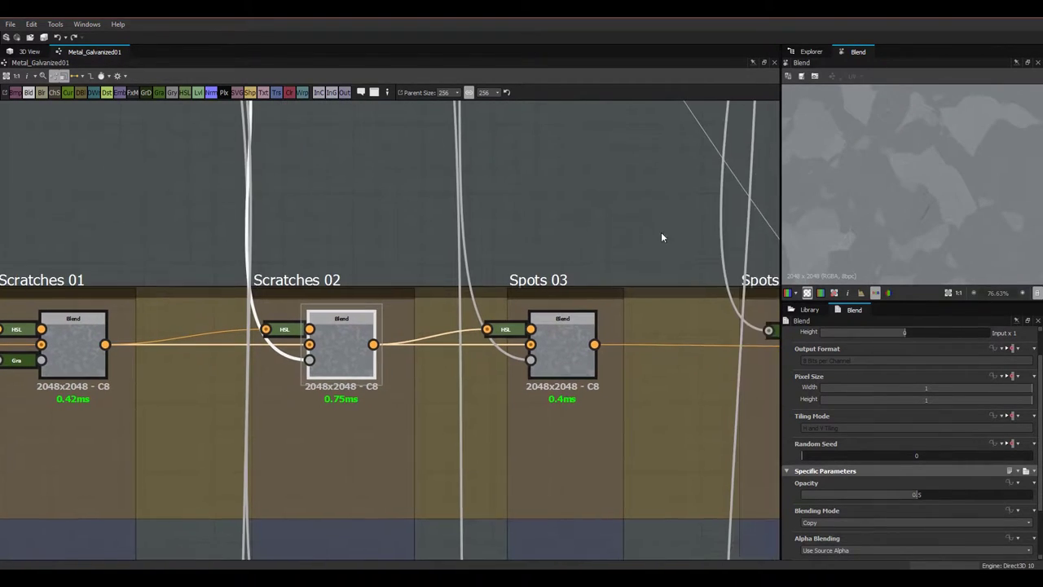
scroll(893, 218, "down", 4)
left_click(560, 349)
scroll(639, 237, "down", 2)
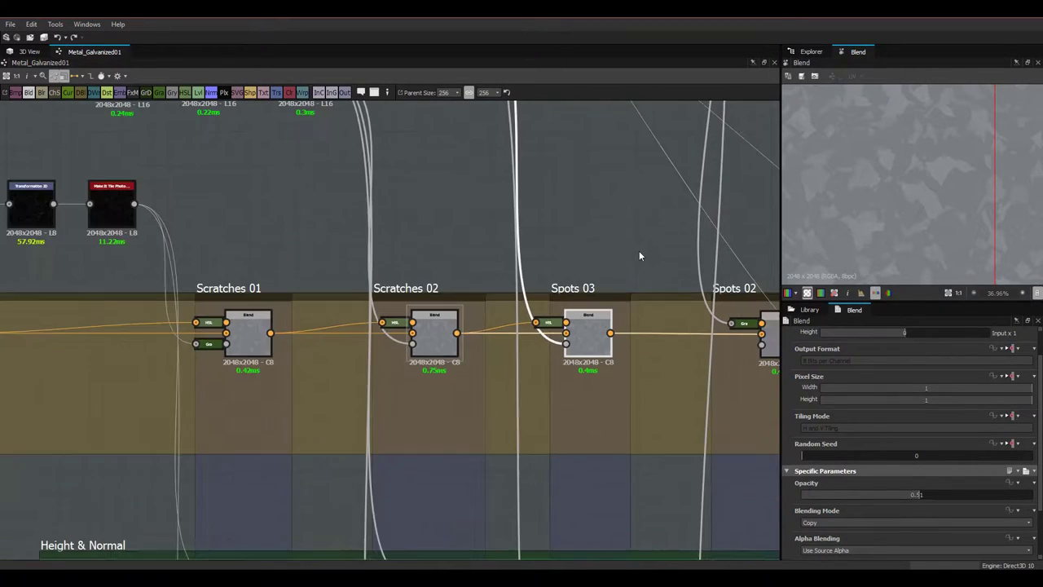
middle_click_drag(626, 222, 647, 340)
middle_click_drag(576, 216, 616, 339)
double_click(515, 239)
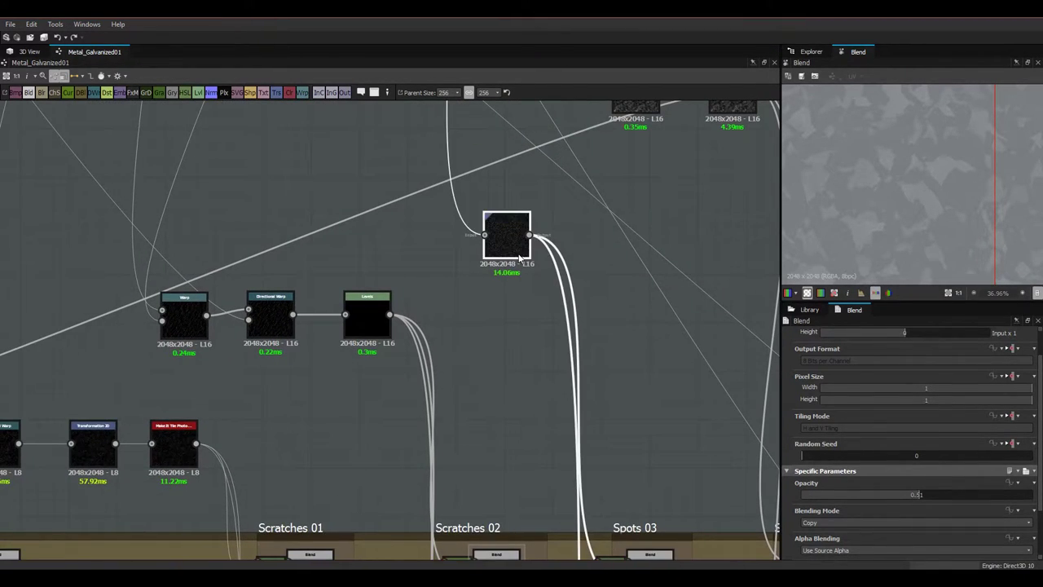
scroll(864, 202, "up", 3)
scroll(559, 158, "down", 3)
scroll(571, 250, "up", 2)
Step: Follow the Transformation 2D input up to the Gauss Spots 2 noise and preview the noise
middle_click_drag(563, 246, 574, 366)
scroll(560, 437, "up", 1)
left_click(559, 437)
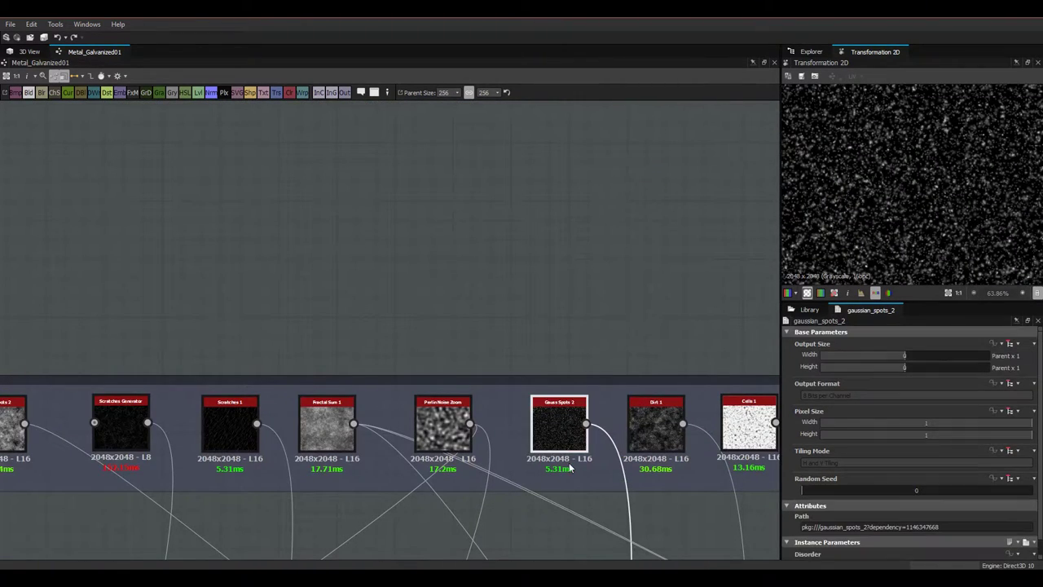
middle_click_drag(559, 437, 546, 373)
scroll(546, 374, "up", 1)
double_click(543, 368)
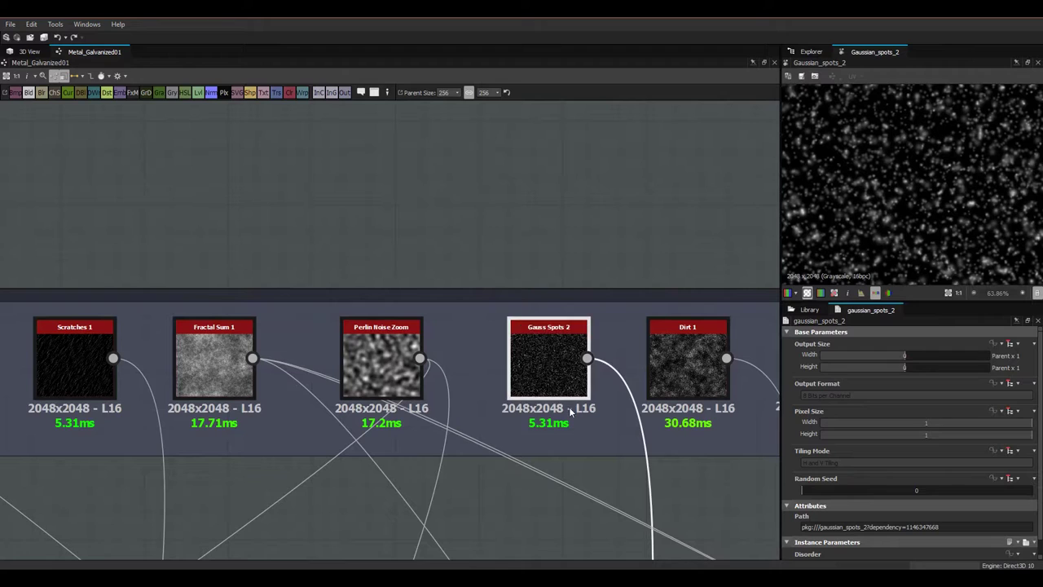
Step: Go back down from Gauss Spots 2 to the Transformation 2D node and preview its tiled spots
scroll(571, 408, "down", 1)
middle_click_drag(583, 433, 524, 216)
middle_click_drag(538, 389, 483, 155)
middle_click_drag(513, 425, 476, 174)
left_click(535, 394)
double_click(535, 394)
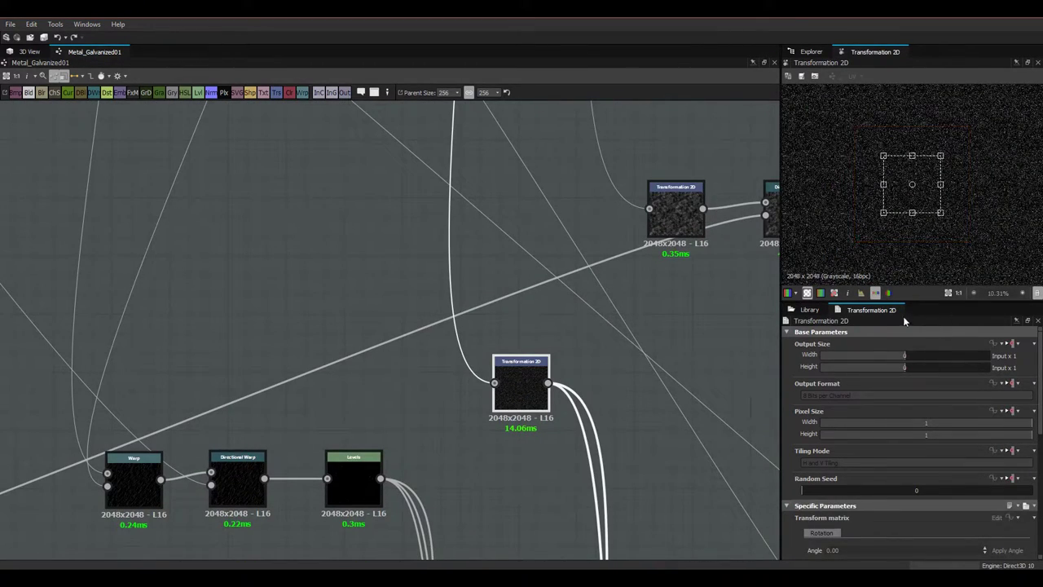
Step: Follow the Transformation 2D output down to the first Spots 03 Blend and preview the Blend
scroll(929, 238, "up", 1)
middle_click_drag(693, 401, 656, 203)
middle_click_drag(640, 452, 596, 246)
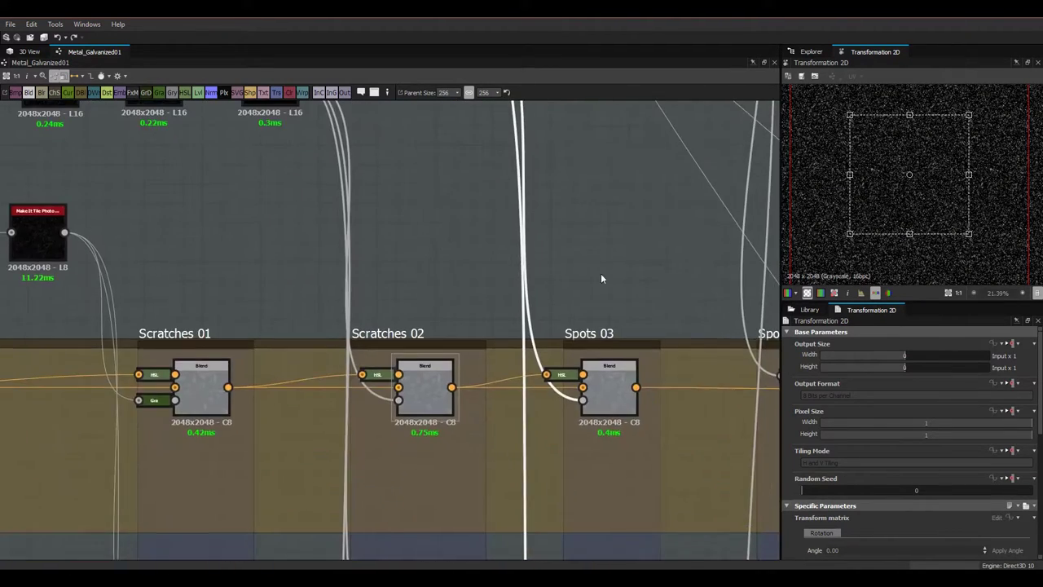
scroll(613, 350, "up", 2)
double_click(604, 396)
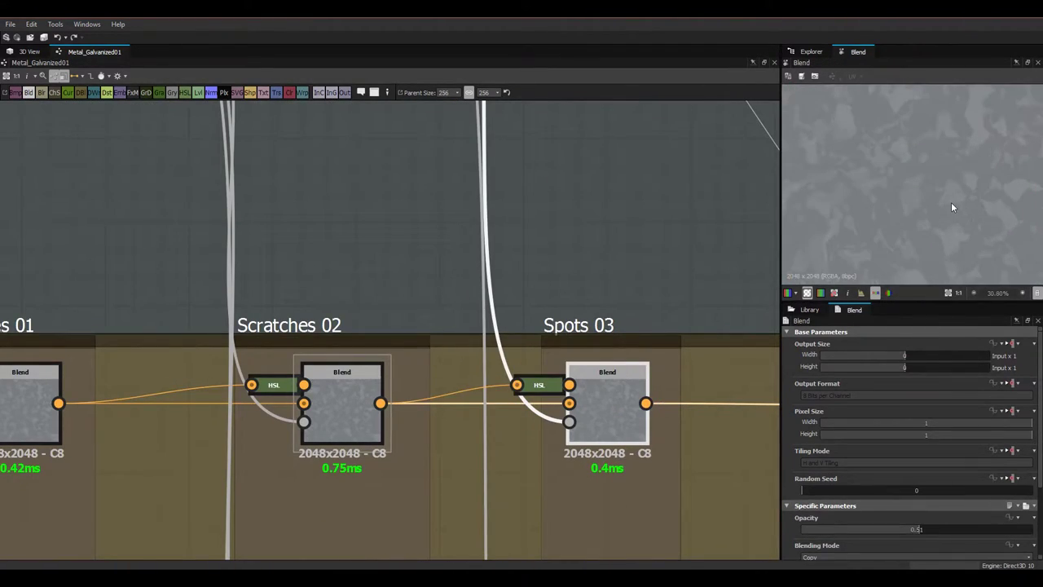
Step: Preview the HSL feeding the first Spots 03 Blend and review its hue, saturation and lightness
double_click(541, 387)
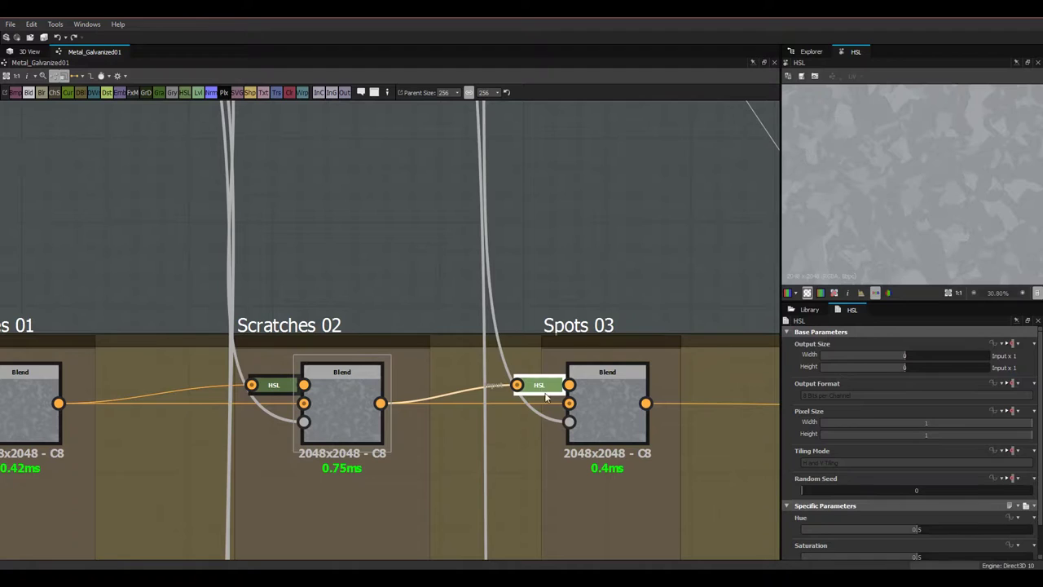
scroll(547, 396, "up", 1)
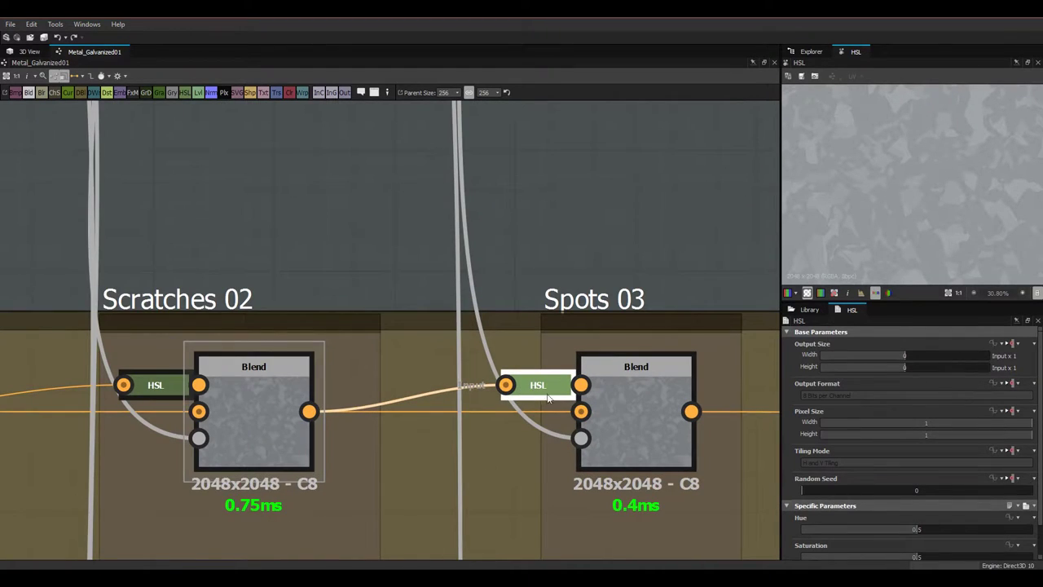
scroll(871, 226, "down", 1)
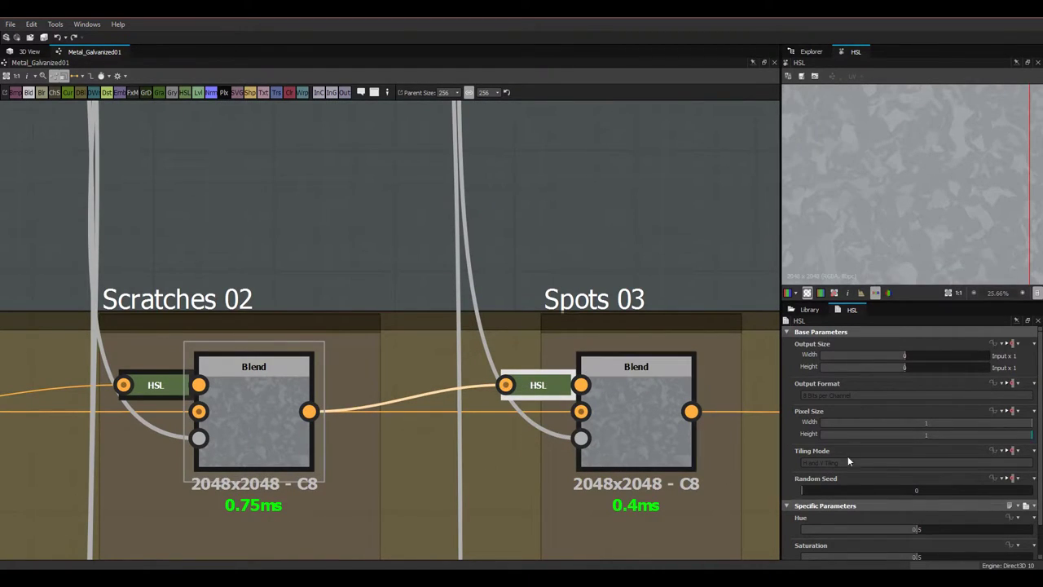
scroll(892, 531, "down", 1)
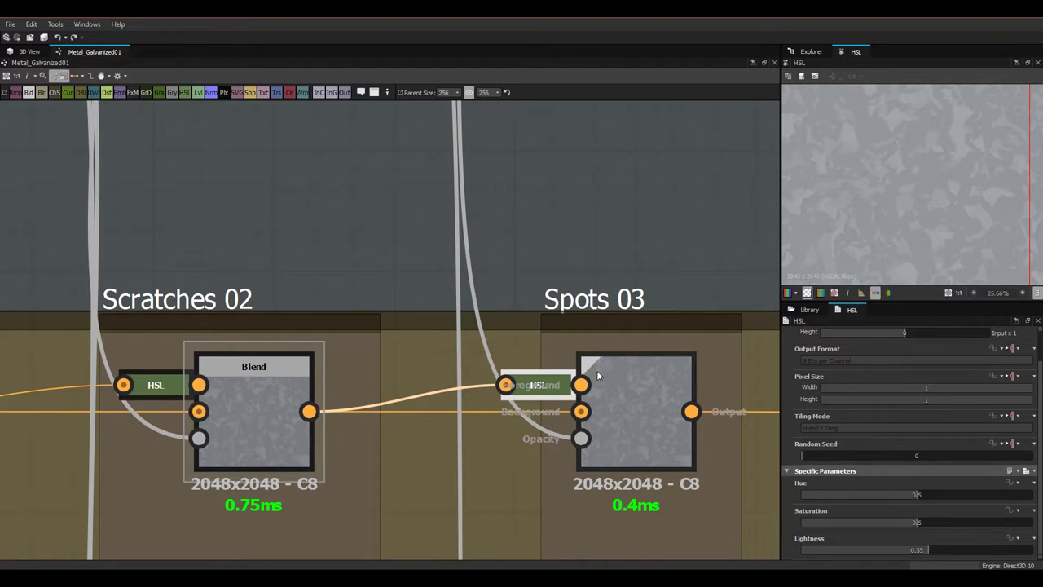
Step: Preview the first Spots 03 Blend again and inspect the blended spots up close
left_click(650, 412)
scroll(874, 186, "up", 6)
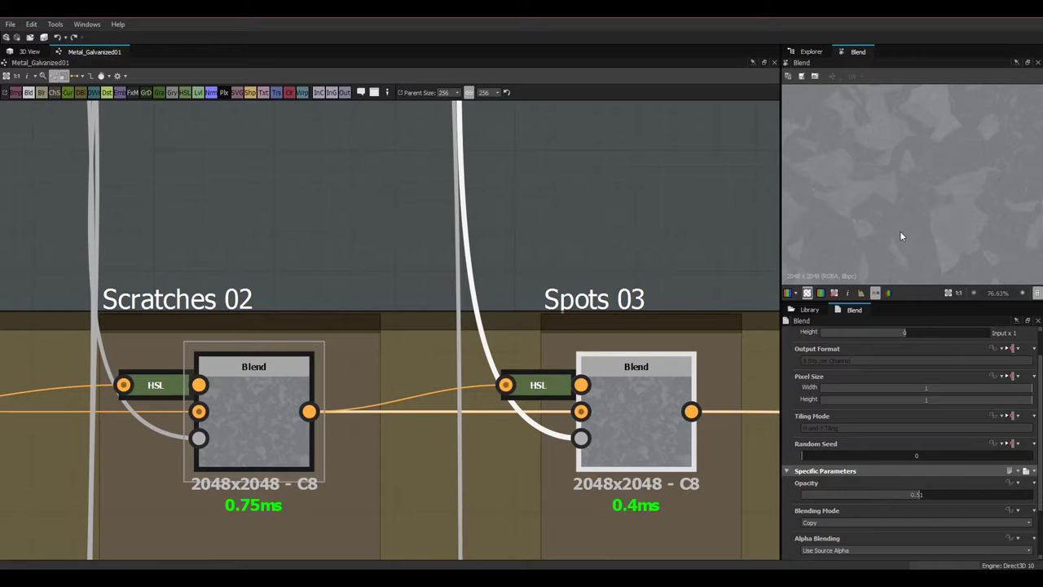
scroll(918, 211, "up", 4)
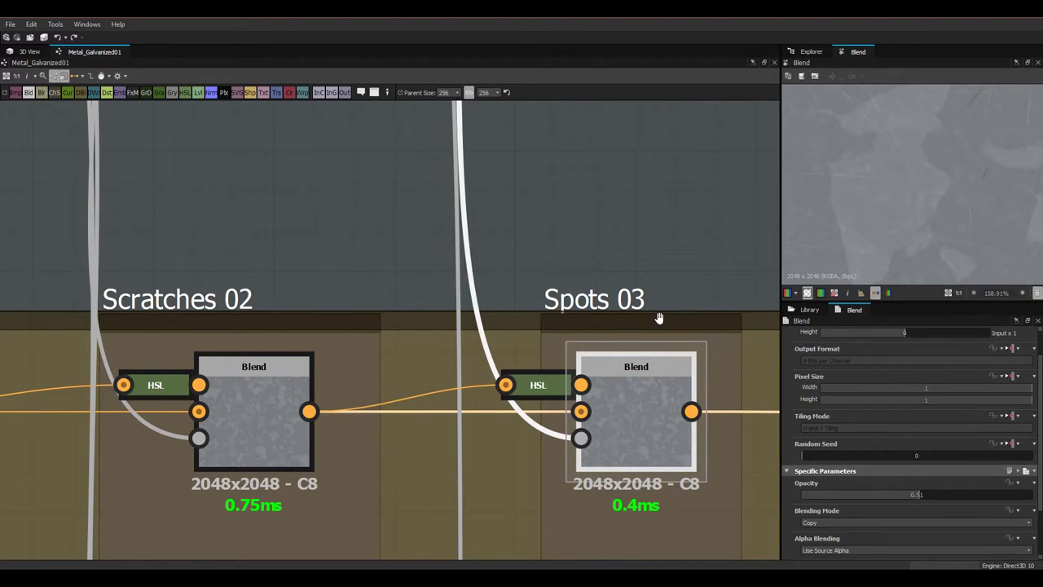
middle_click_drag(621, 413, 594, 387)
scroll(885, 225, "down", 1)
middle_click_drag(644, 255, 567, 223)
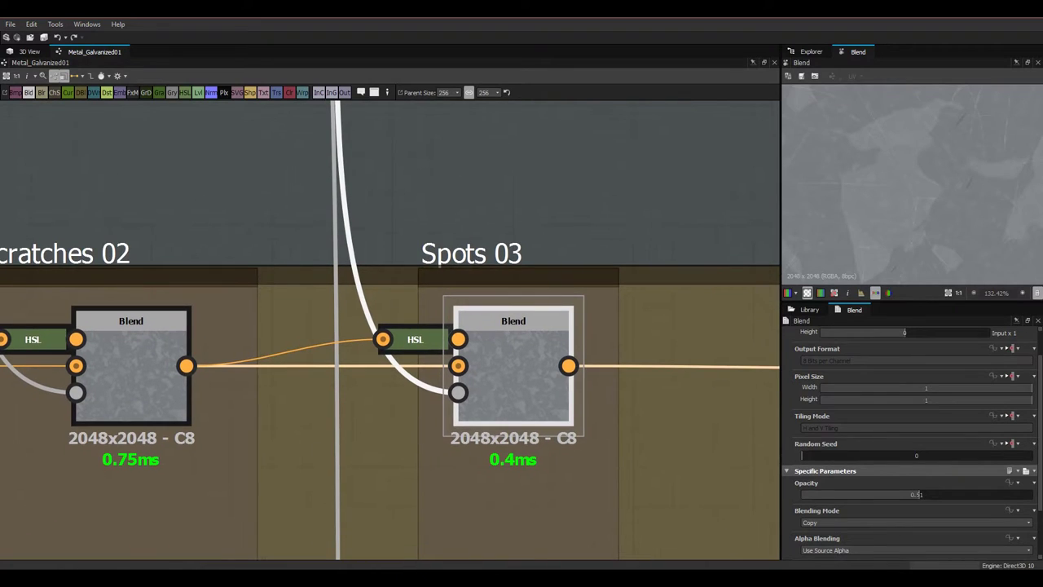
Step: Switch to the browser and examine the texturex.com galvanized metal reference photo at full size
key("alt+Tab")
left_click(359, 99)
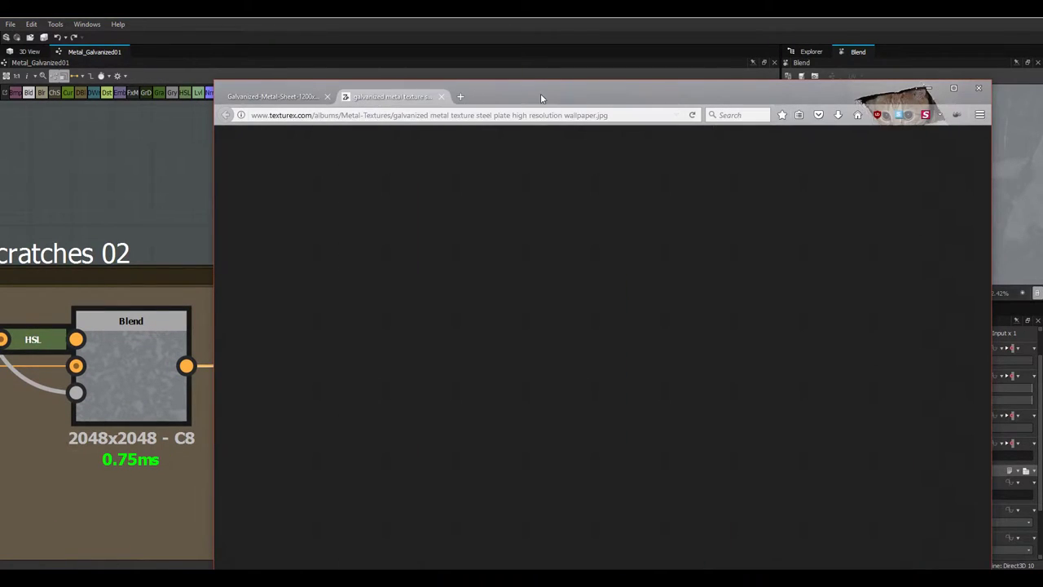
left_click_drag(535, 92, 387, 113)
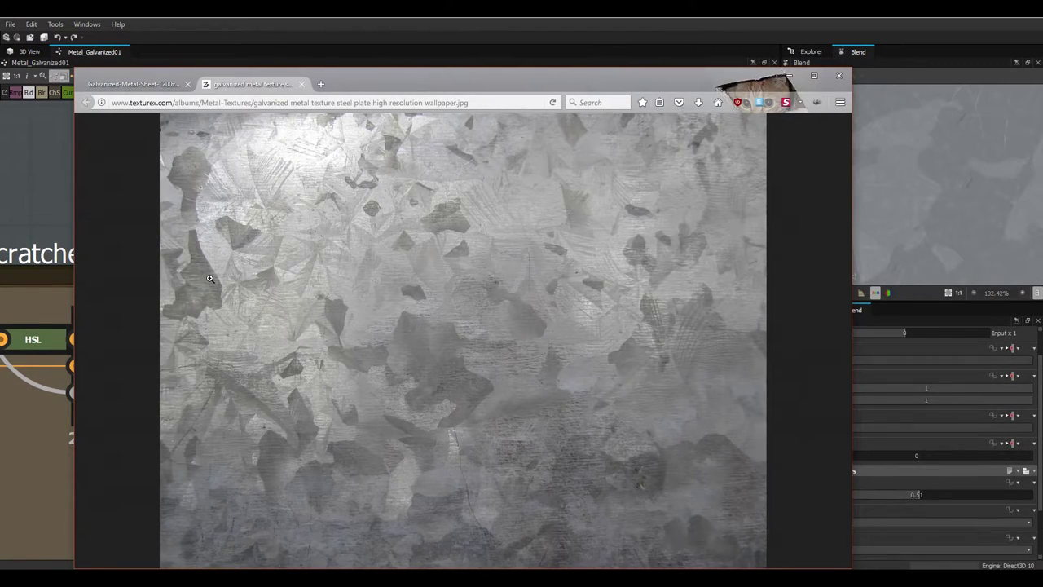
left_click(356, 306)
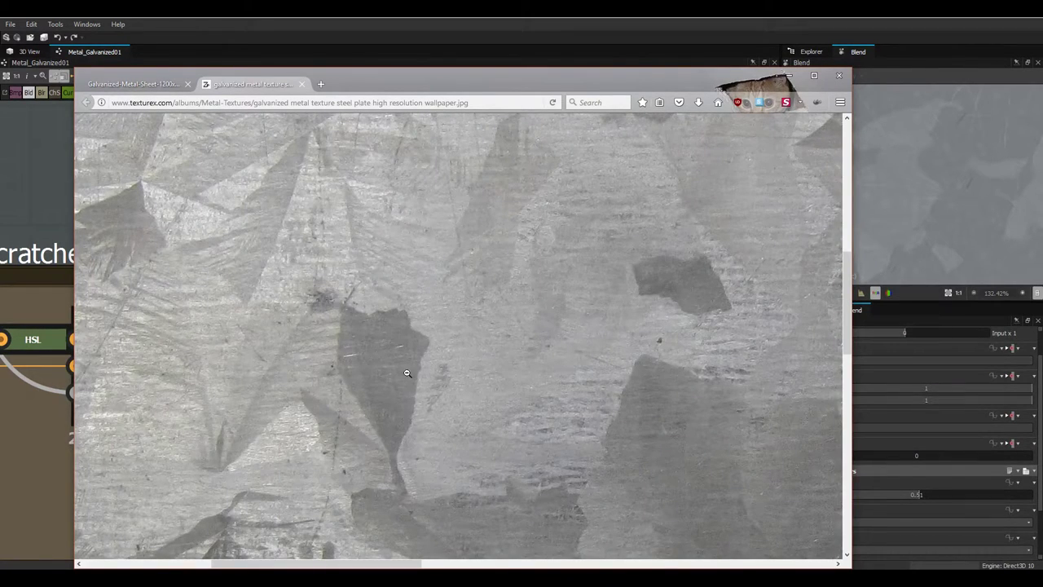
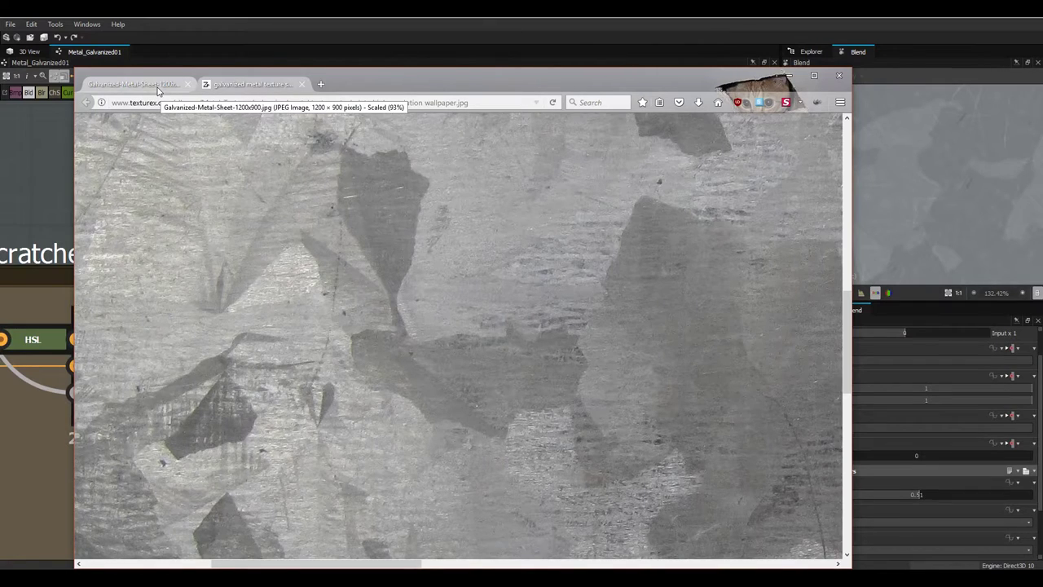
Step: Examine the texture.guru Galvanized-Metal-Sheet reference photo, then minimize the browser to return to the graph
left_click(160, 85)
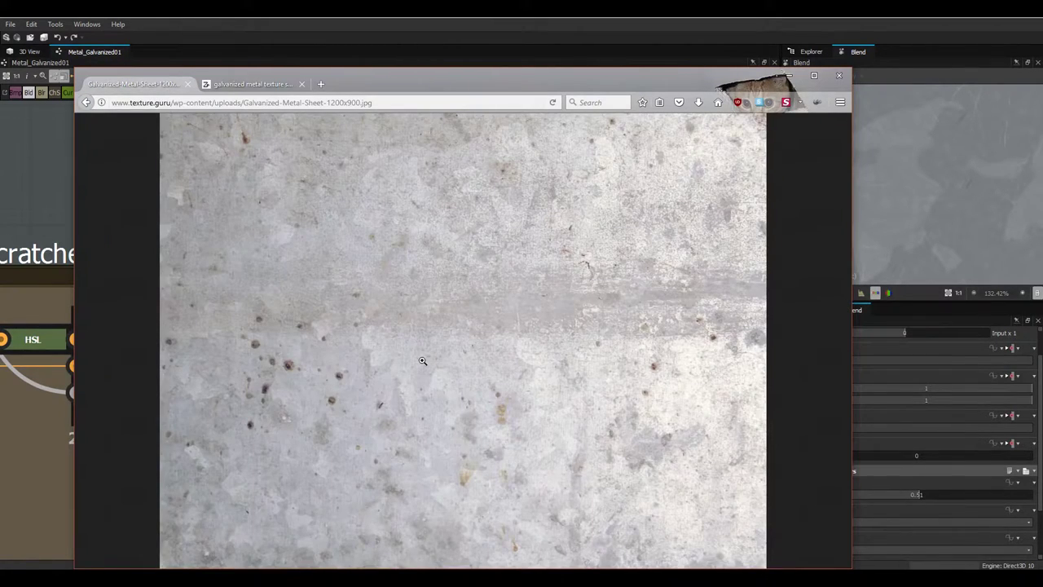
left_click(408, 223)
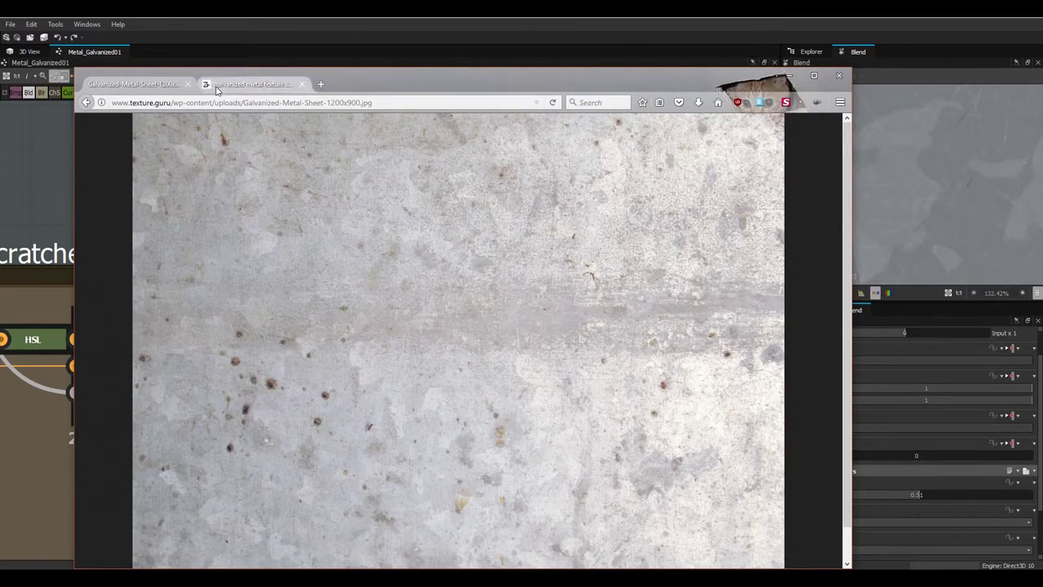
left_click(248, 84)
left_click(787, 77)
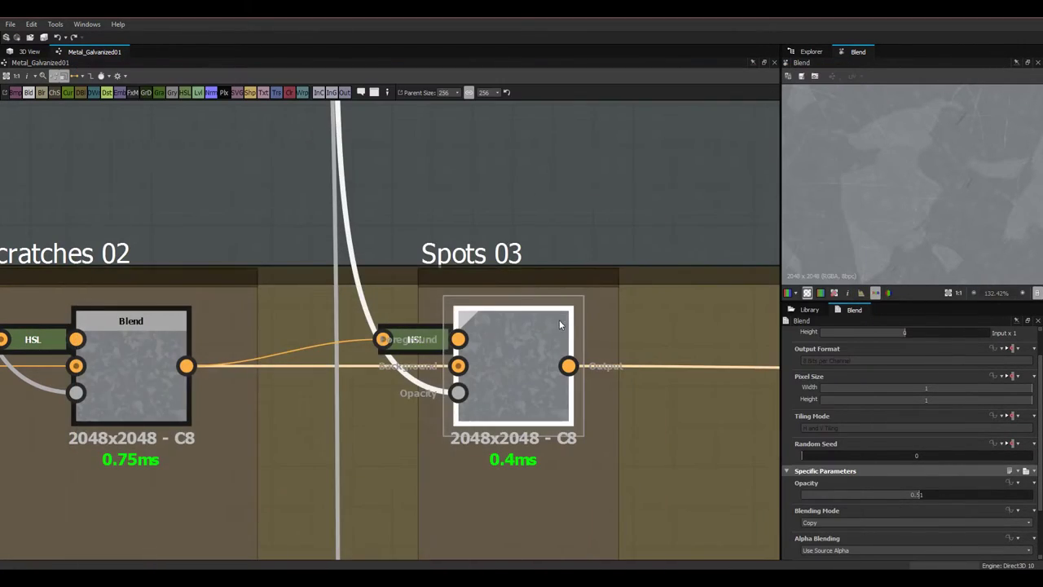
Step: Rename the frame between Scratches 02 and Spots 02 as Spots 01
middle_click_drag(505, 333, 377, 321)
scroll(376, 320, "down", 3)
middle_click_drag(467, 304, 411, 338)
scroll(411, 338, "down", 4)
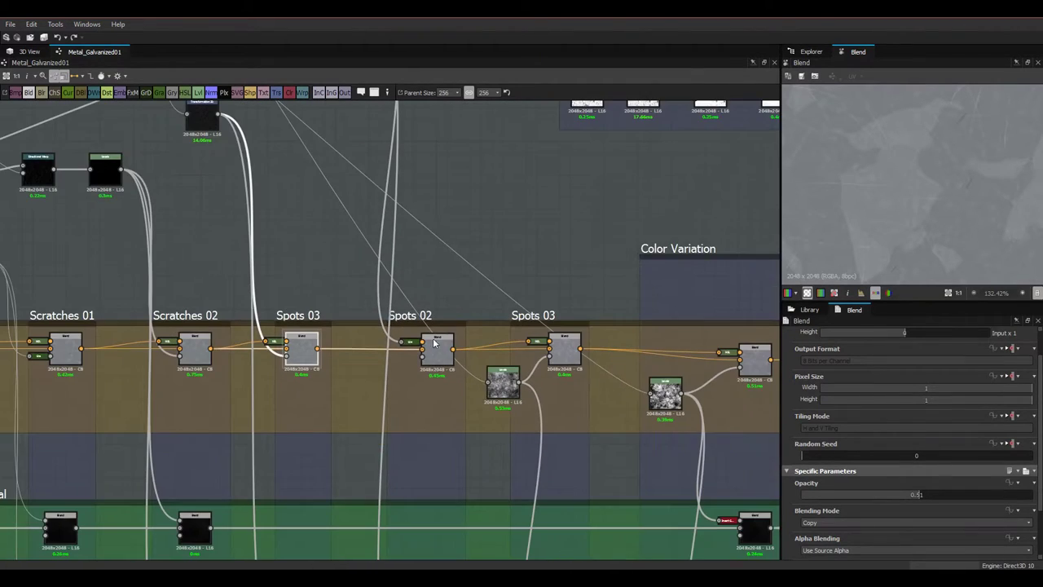
scroll(336, 359, "up", 2)
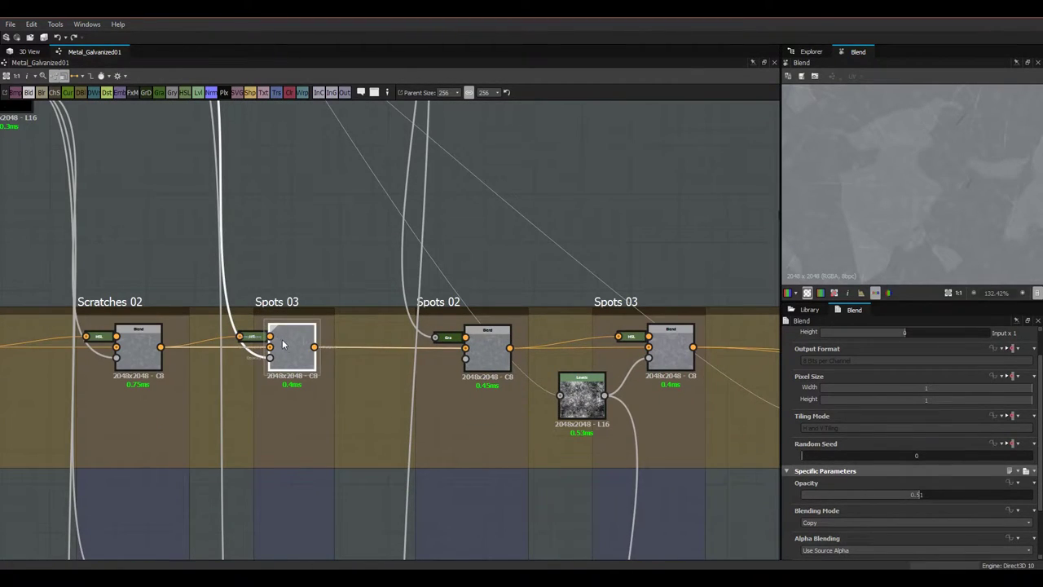
scroll(294, 302, "up", 2)
left_click(299, 283)
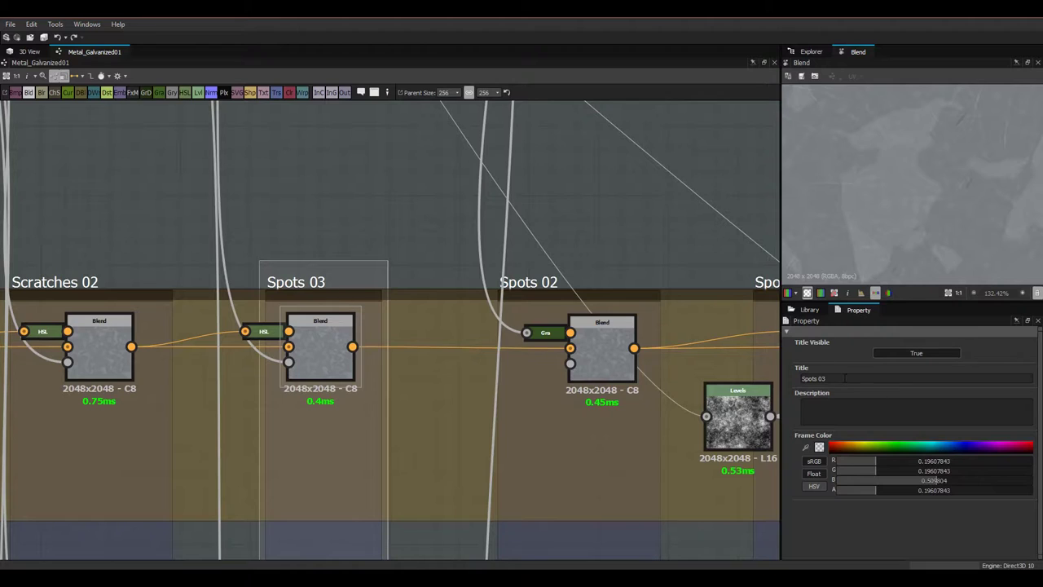
middle_click_drag(575, 299, 532, 332)
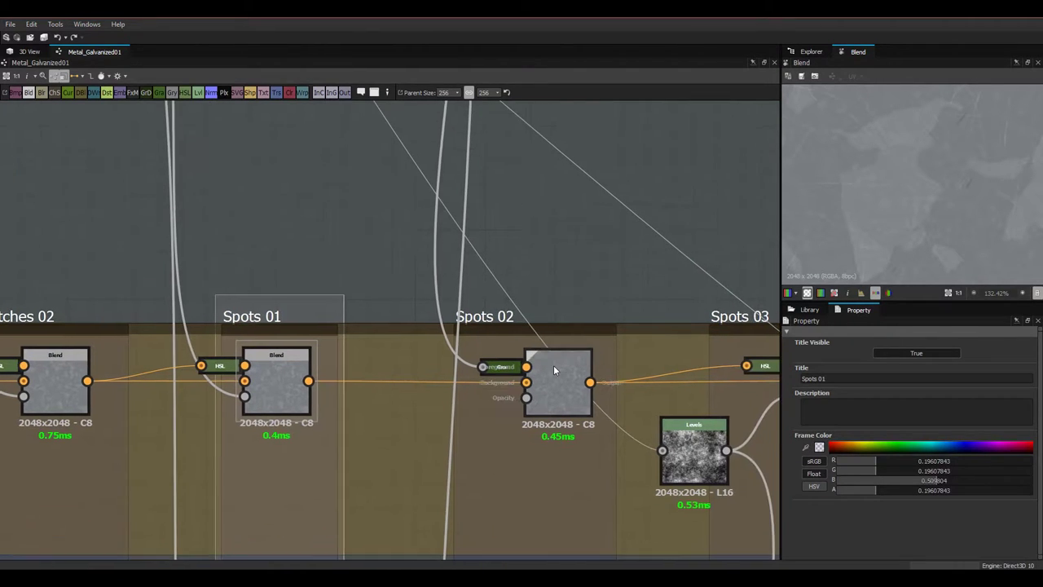
Step: Preview the Spots 02 Blend and inspect its subtracted spots up close
left_click(553, 365)
scroll(896, 204, "down", 2)
middle_click_drag(907, 194, 906, 220)
scroll(857, 200, "up", 3)
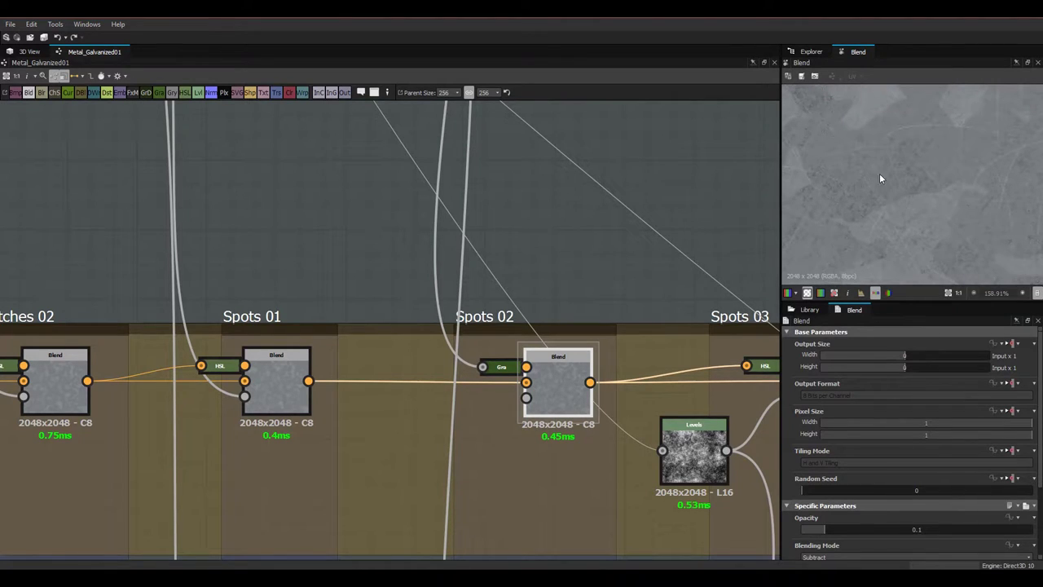
Step: Trace the Spots 02 connection back to the Transformation 2D and Directional Warp nodes that feed it
scroll(523, 249, "down", 4)
middle_click_drag(510, 122, 494, 324)
scroll(466, 254, "up", 3)
middle_click_drag(421, 221, 457, 308)
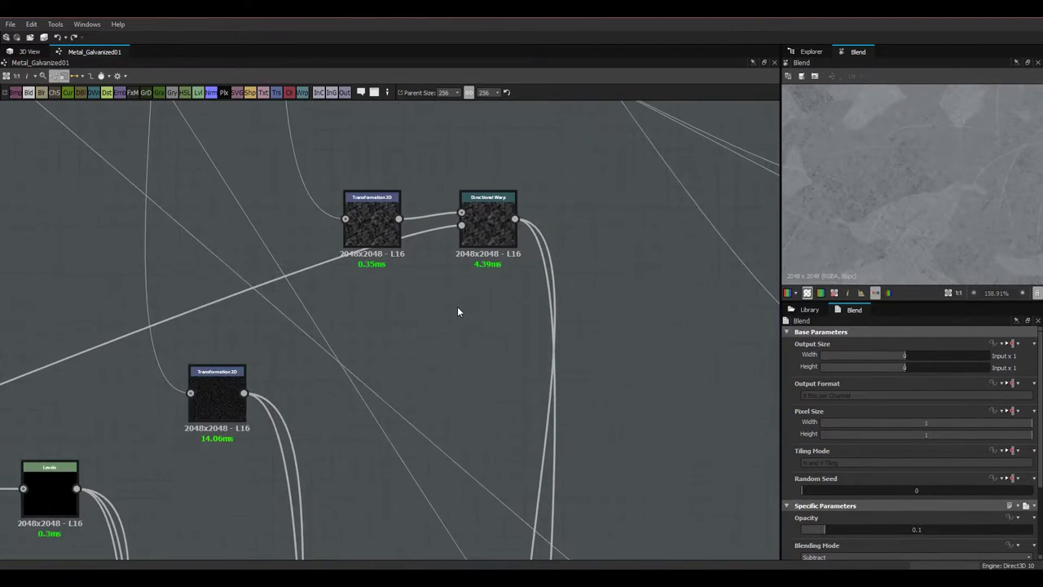
Step: Switch to the browser, view the texture.guru Galvanized-Metal-Sheet reference photo, and minimize the browser to return to the graph
key("alt+Tab")
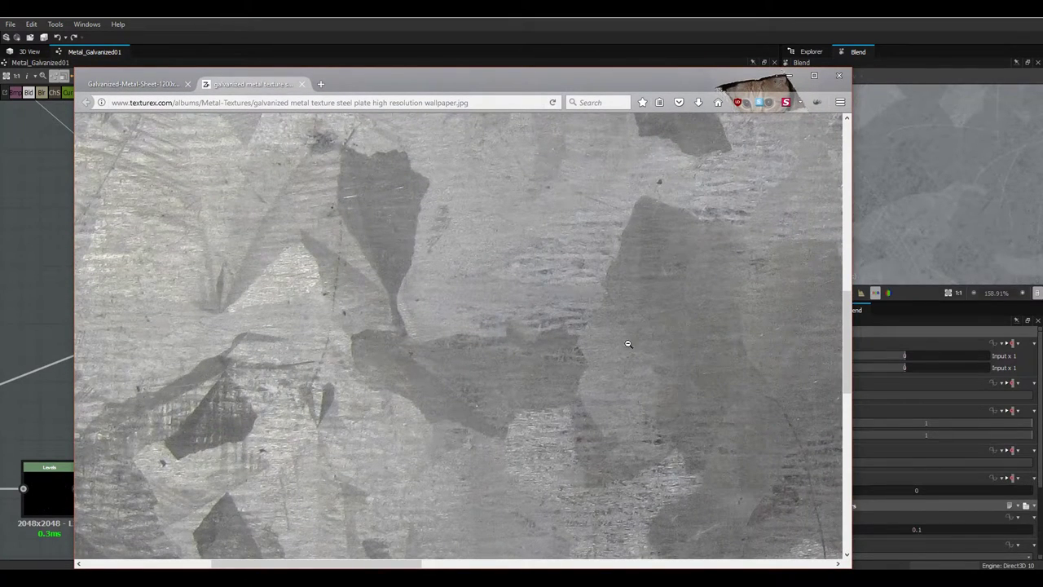
left_click(154, 83)
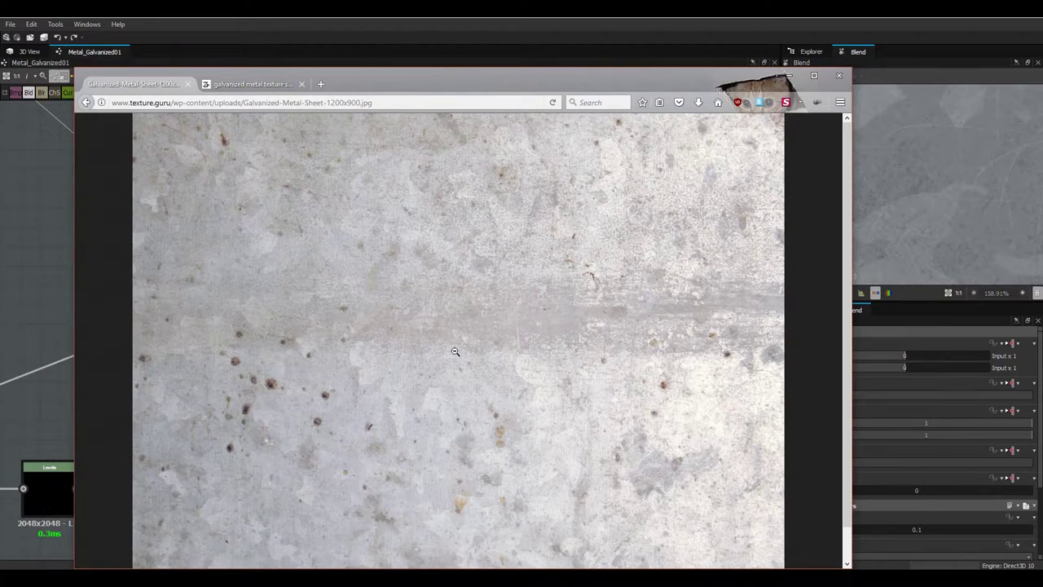
left_click(787, 76)
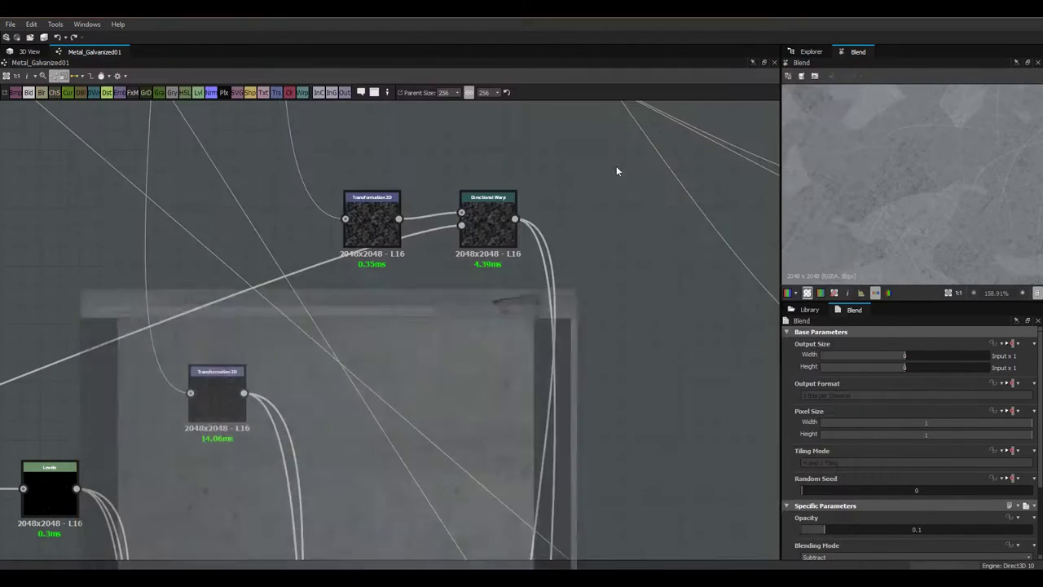
Step: Follow the Spots 02 chain up to its source noise and select the Dirt 1 node
scroll(422, 268, "down", 3)
middle_click_drag(391, 237, 452, 464)
scroll(357, 204, "up", 2)
left_click(349, 192)
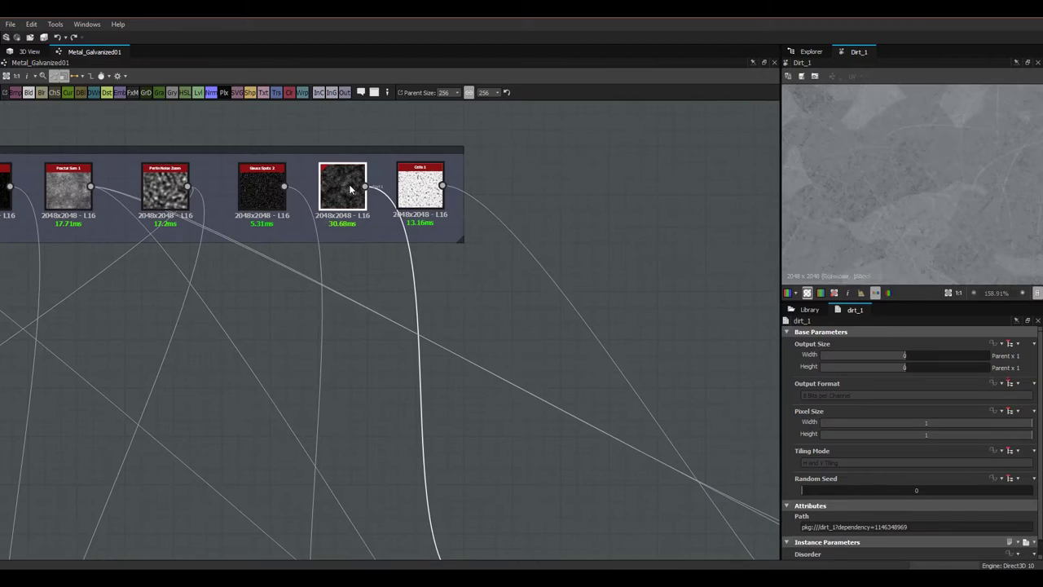
Step: Preview the Transformation 2D node fed by Dirt 1 and examine its transform matrix parameters
scroll(855, 174, "down", 3)
middle_click_drag(496, 336, 493, 167)
scroll(478, 391, "up", 2)
double_click(478, 390)
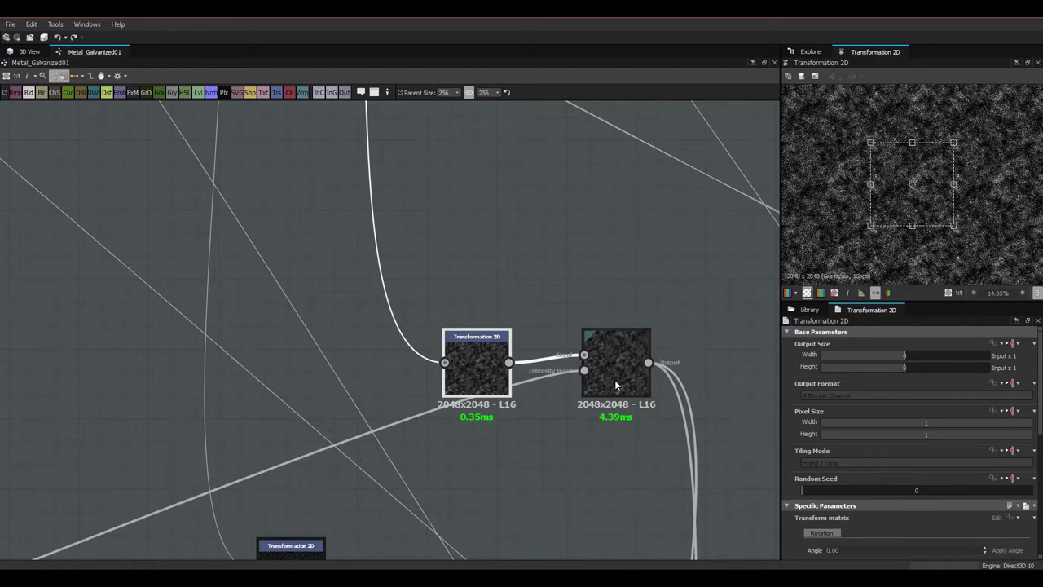
scroll(938, 473, "down", 2)
scroll(1017, 503, "down", 2)
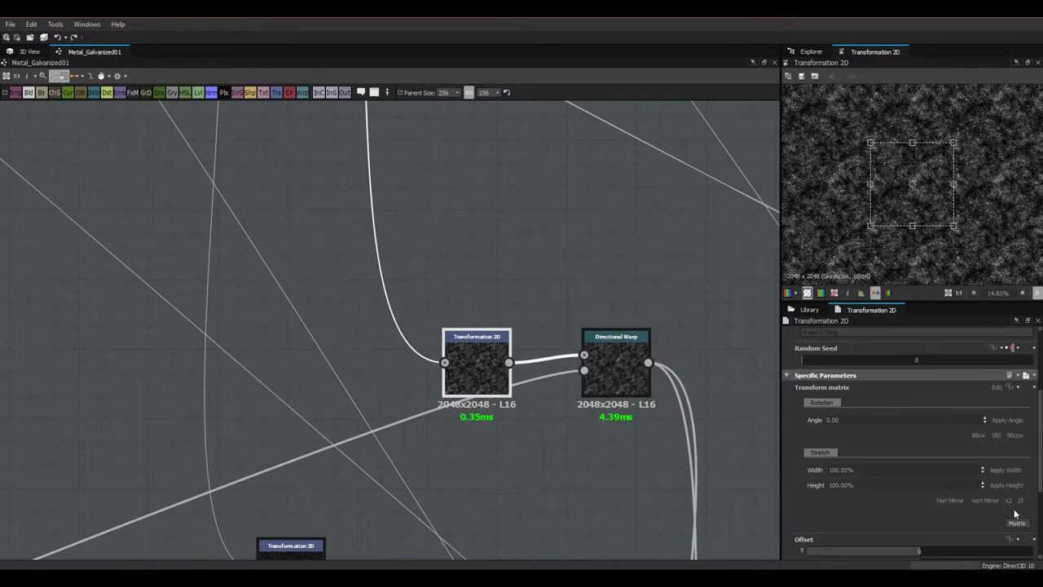
Step: Preview the Directional Warp node, and trace its intensity input back to the pattern Blend and preview that too
left_click(625, 395)
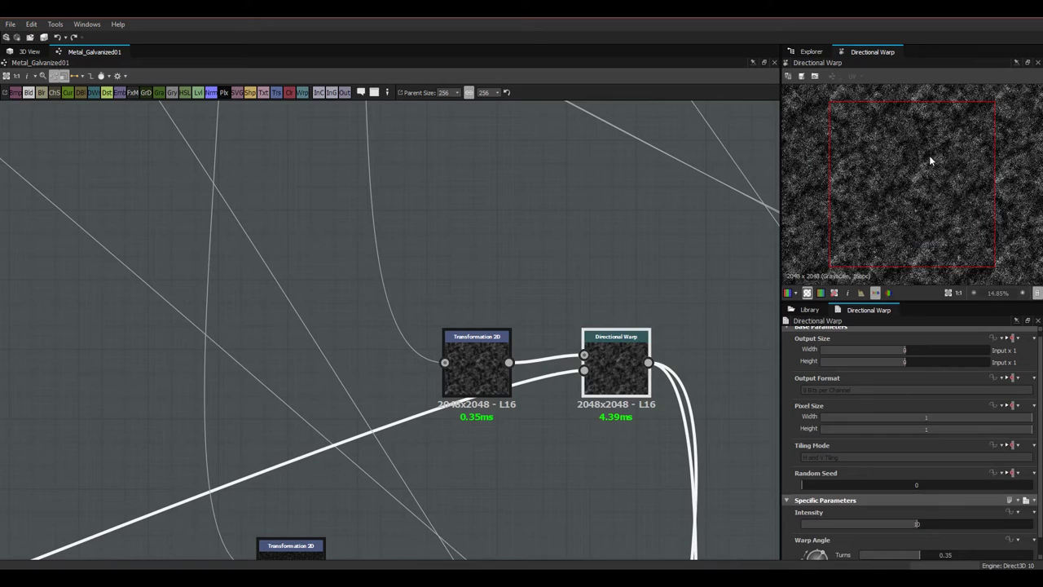
scroll(891, 199, "up", 3)
scroll(500, 319, "down", 3)
middle_click_drag(501, 320, 717, 208)
middle_click_drag(383, 369, 594, 268)
scroll(271, 398, "up", 2)
left_click(267, 407)
scroll(298, 397, "up", 3)
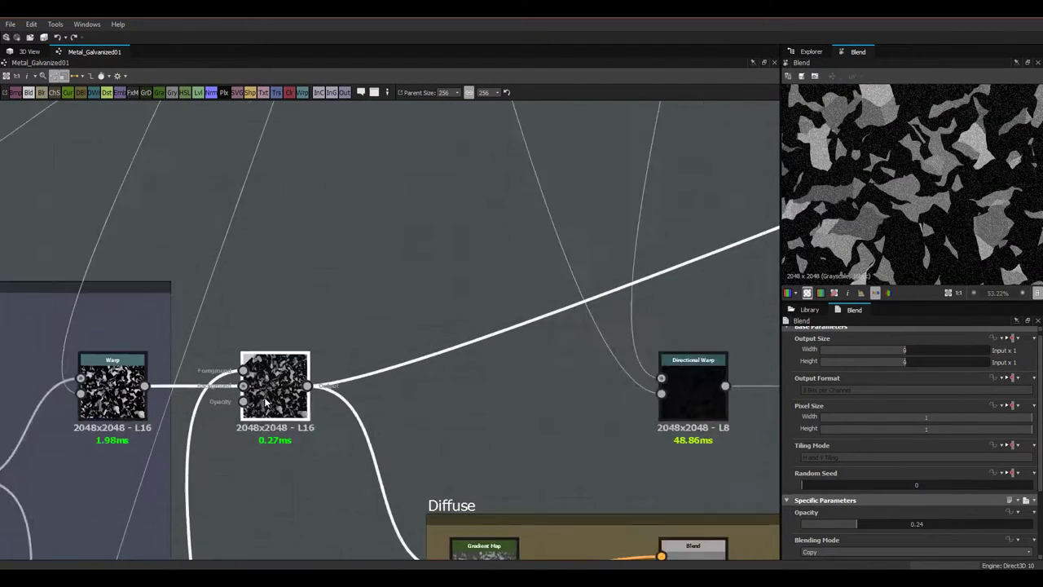
Step: Return to the Spots 02 Directional Warp and inspect its warped dirt pattern up close
scroll(300, 414, "down", 5)
middle_click_drag(722, 282, 282, 357)
middle_click_drag(693, 194, 534, 286)
scroll(534, 286, "up", 2)
left_click(534, 286)
scroll(938, 228, "up", 3)
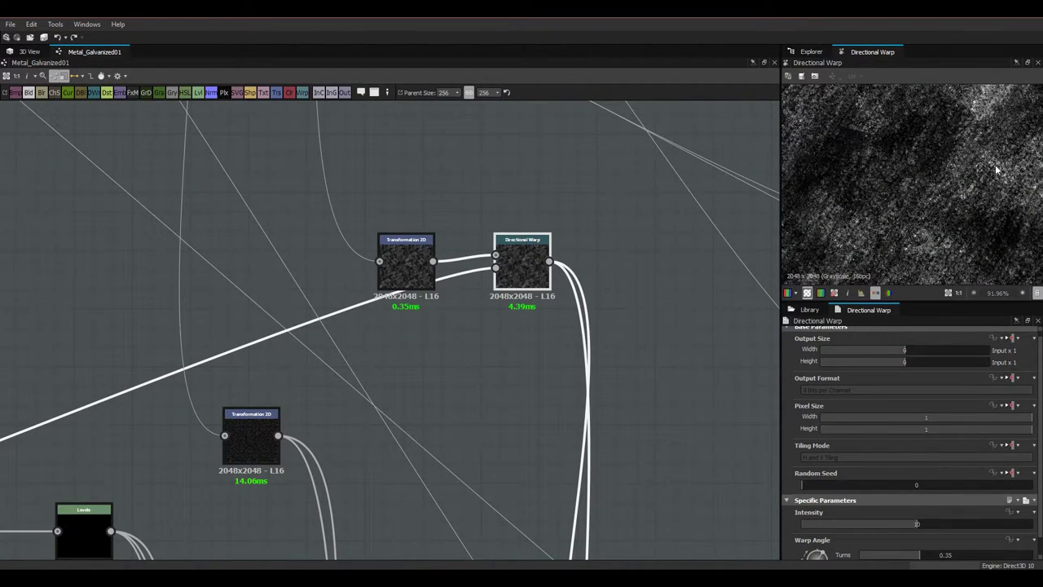
middle_click_drag(978, 152, 959, 172)
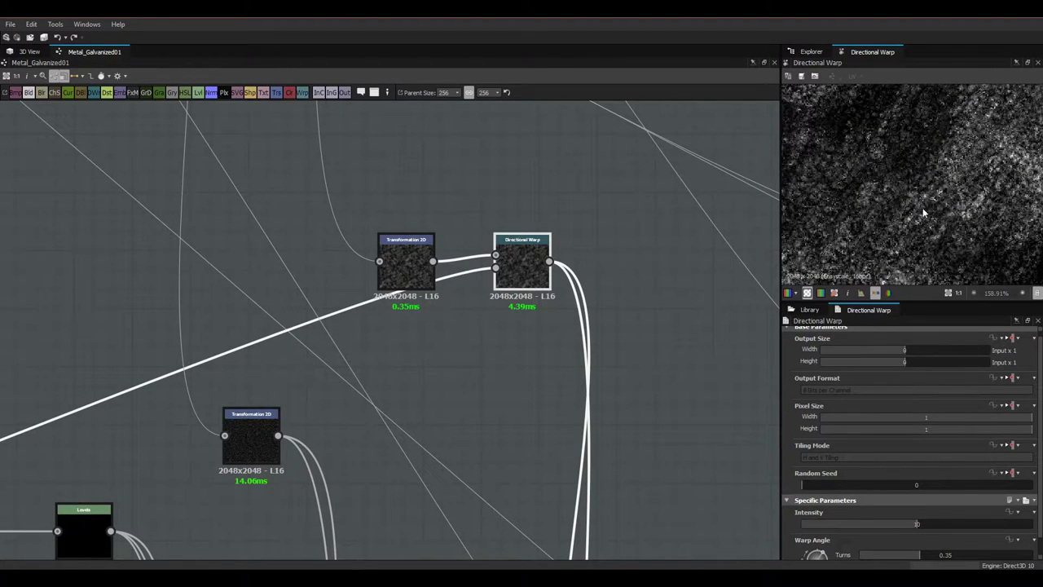
scroll(849, 494, "down", 1)
Step: Set the Directional Warp's warp angle to about 0.5 turns and its intensity to 25
left_click_drag(912, 557, 948, 555)
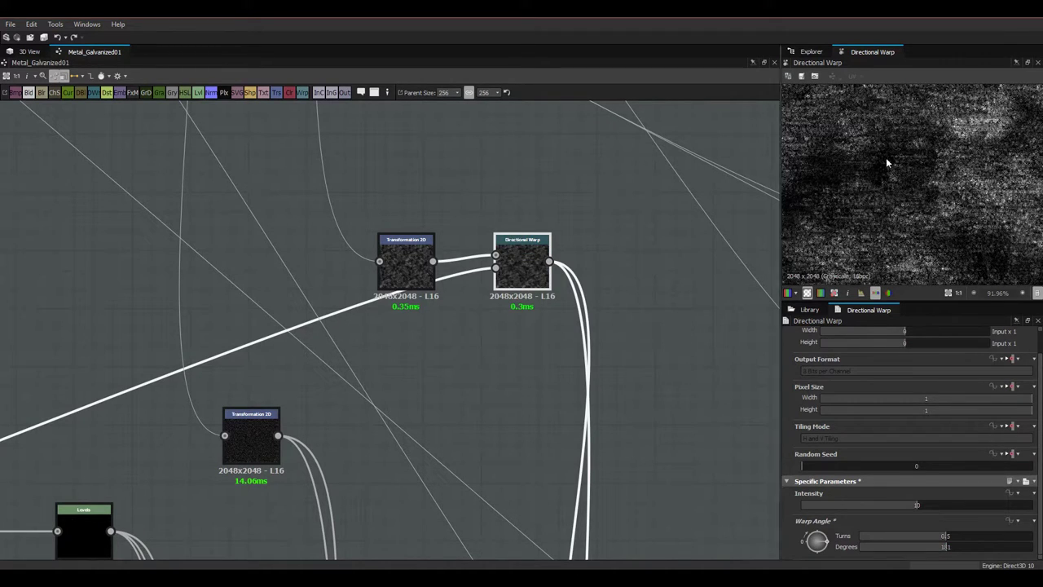
double_click(915, 506)
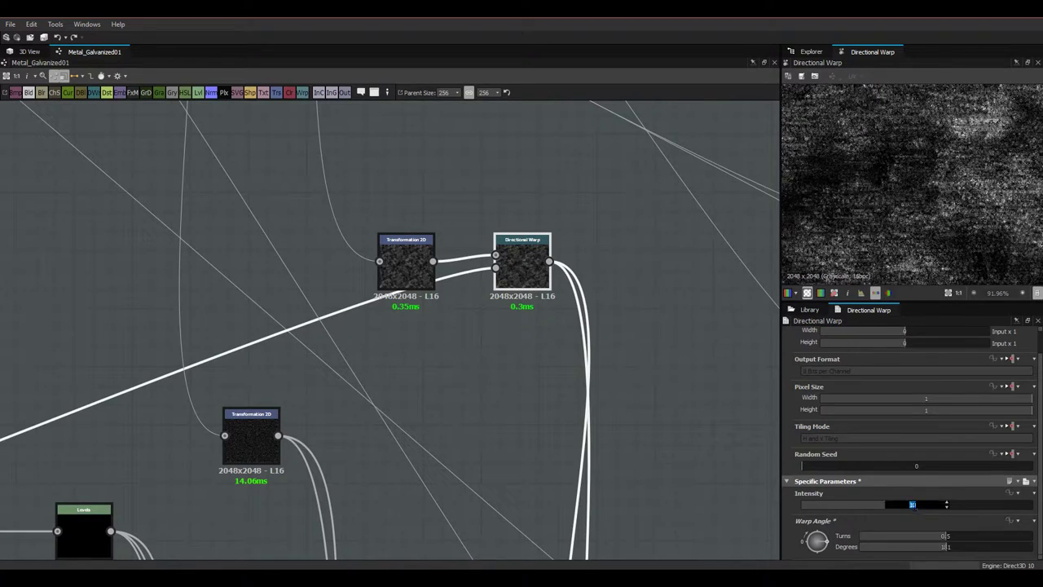
type("25")
key("Return")
Step: Preview the Spots 02 Blend with the new warp, and reopen the Directional Warp to check its parameters
middle_click_drag(681, 479, 551, 189)
middle_click_drag(521, 350, 556, 199)
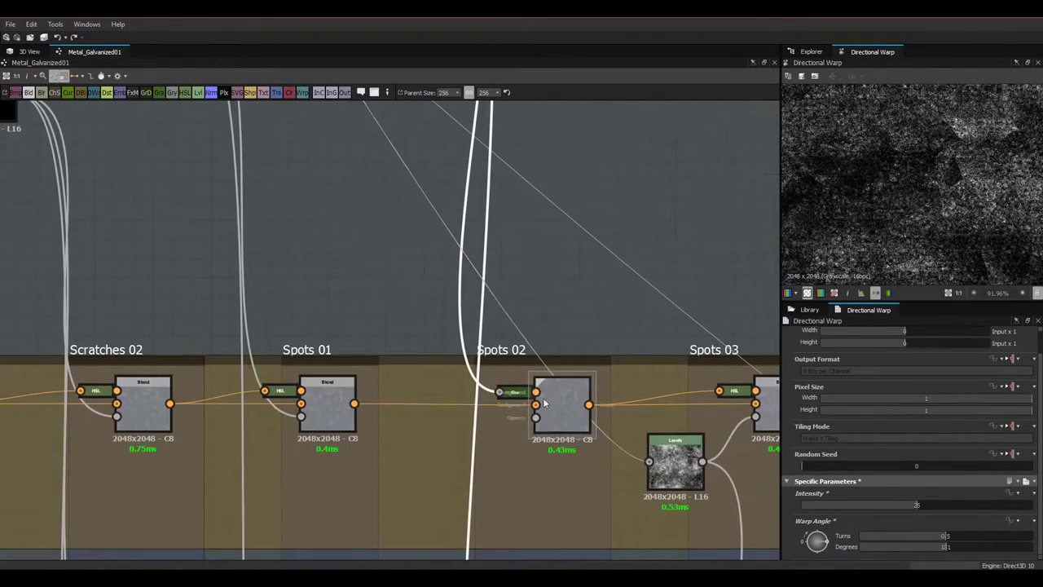
scroll(544, 400, "up", 2)
left_click(563, 414)
scroll(538, 179, "down", 5)
middle_click_drag(549, 406, 551, 437)
scroll(519, 292, "up", 1)
double_click(495, 246)
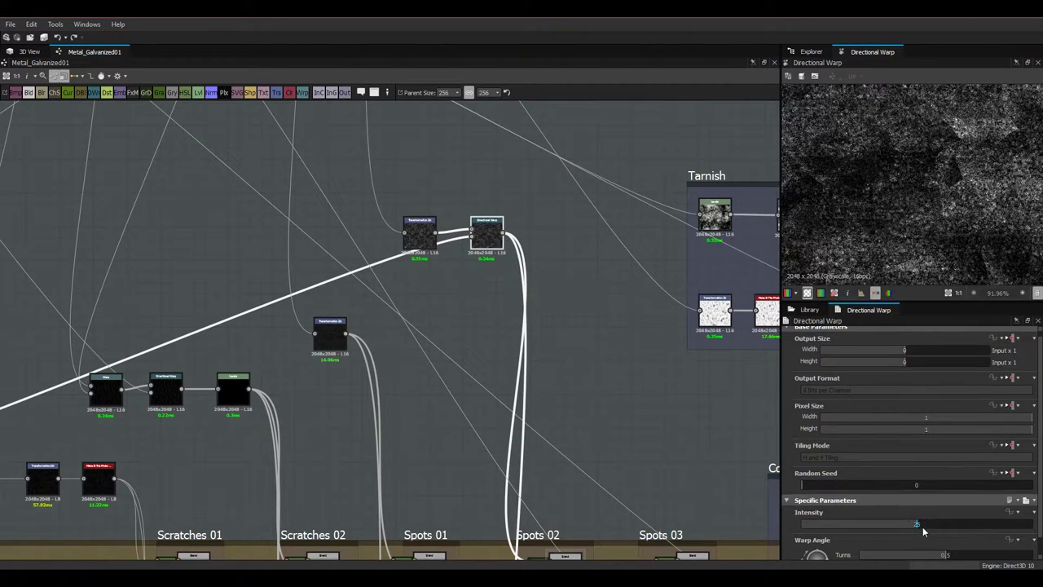
Step: Compare the Spots 02 Gradient Map with its Blend output and inspect the subtracted spots at several zoom levels
middle_click_drag(549, 494, 513, 377)
scroll(513, 377, "up", 2)
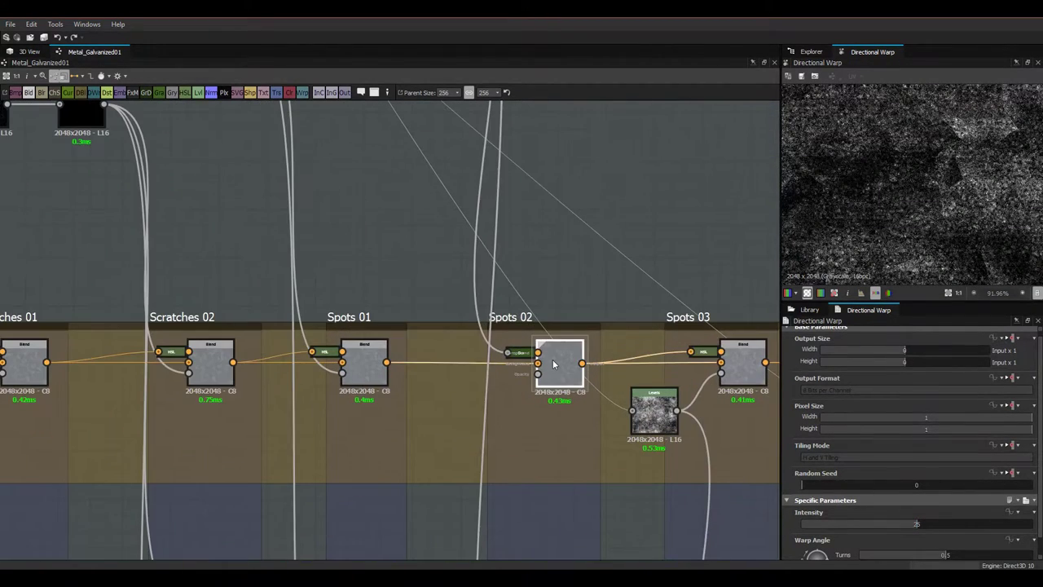
left_click(559, 365)
scroll(544, 329, "up", 3)
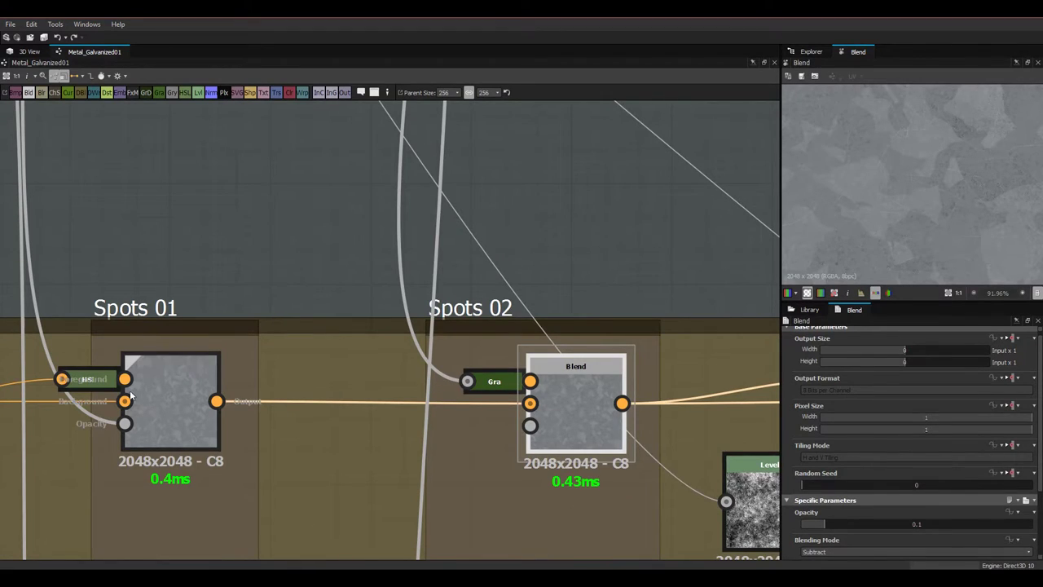
left_click(495, 385)
left_click(571, 399)
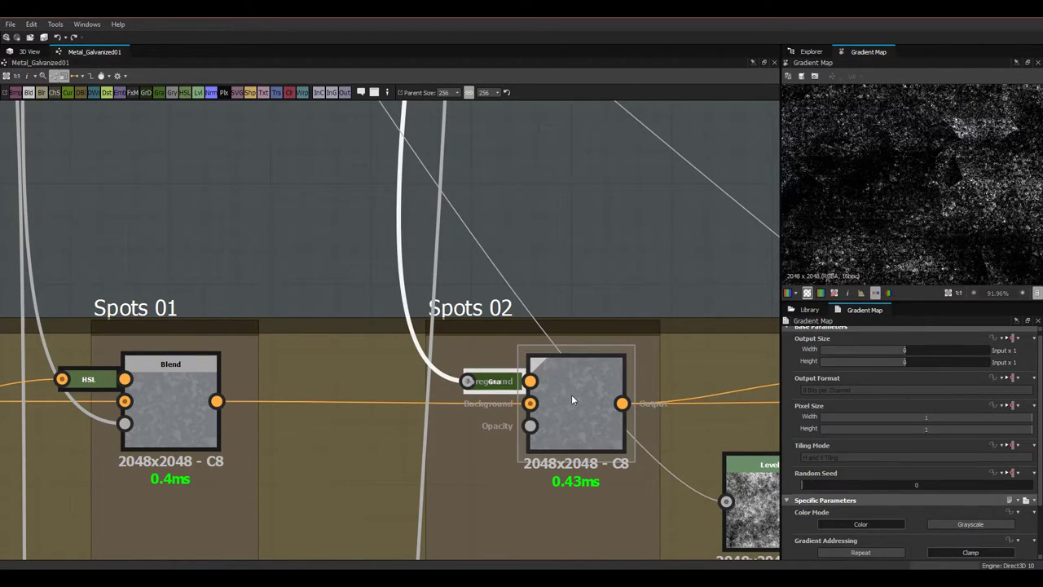
scroll(922, 220, "up", 5)
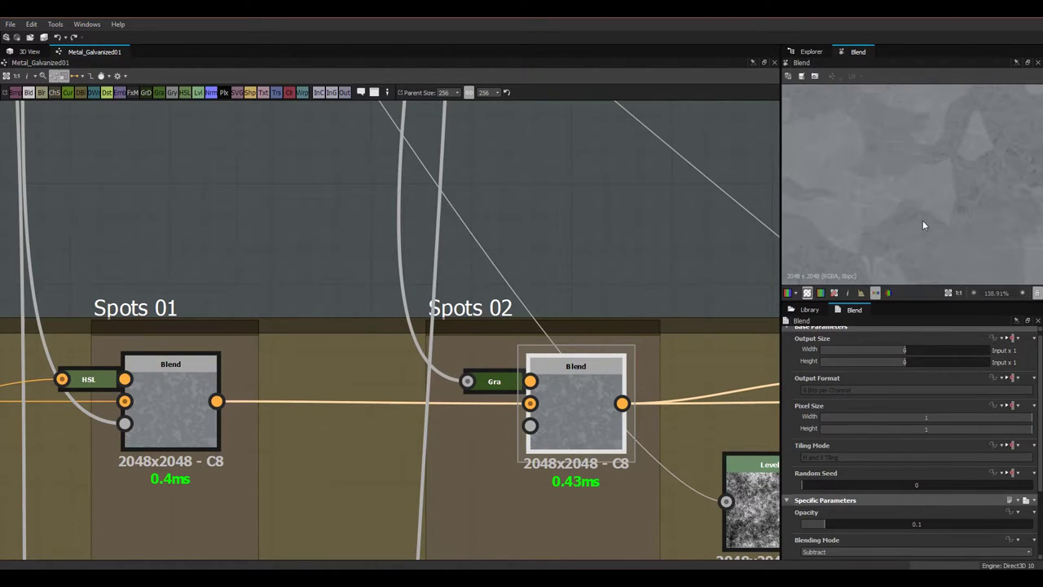
scroll(935, 189, "down", 8)
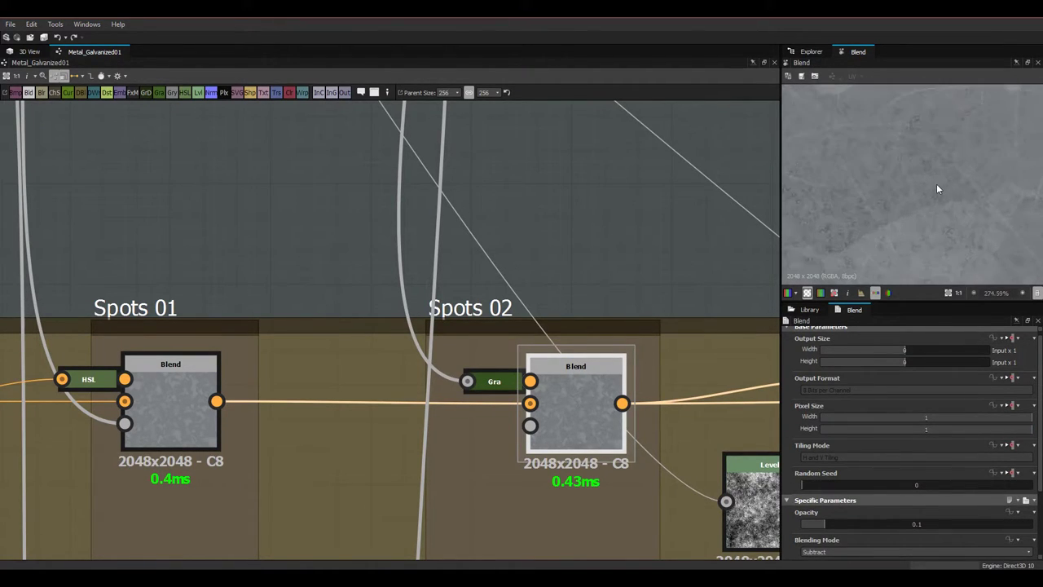
Step: Examine the metal surface in the 3D view, and return to the graph at the Spots 03 frame
left_click(30, 51)
left_click_drag(425, 290, 401, 302)
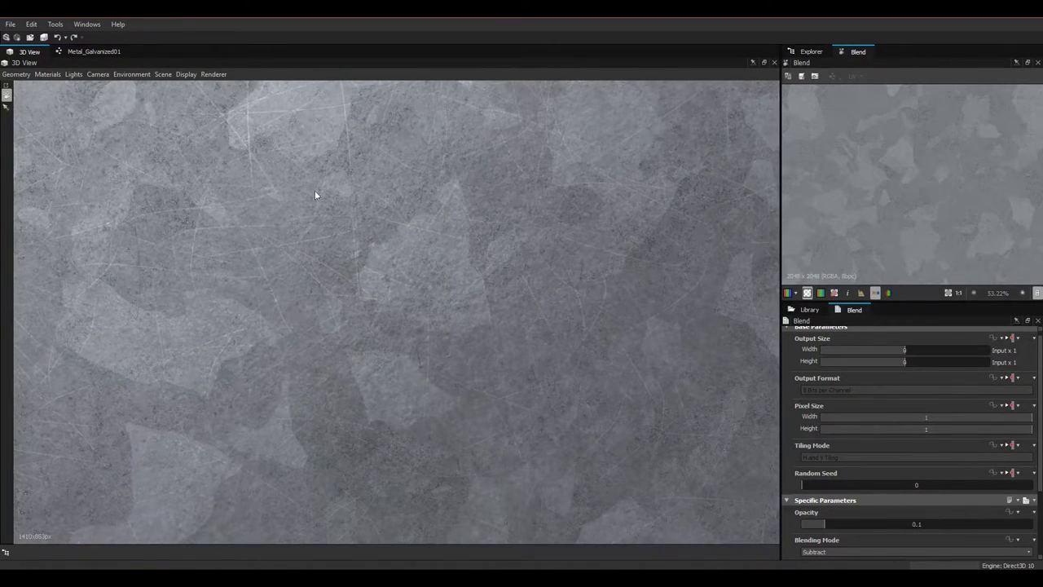
left_click(81, 52)
scroll(415, 316, "down", 3)
middle_click_drag(540, 326, 392, 351)
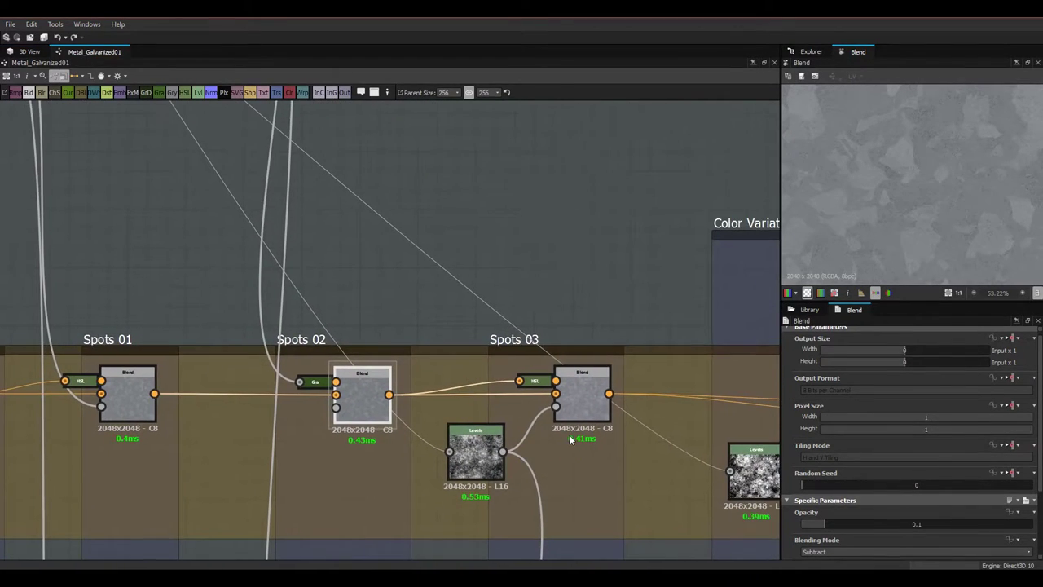
Step: Select the Spots 03 Blend node and check its parameters and connections
scroll(569, 435, "up", 1)
scroll(581, 403, "up", 1)
left_click(580, 403)
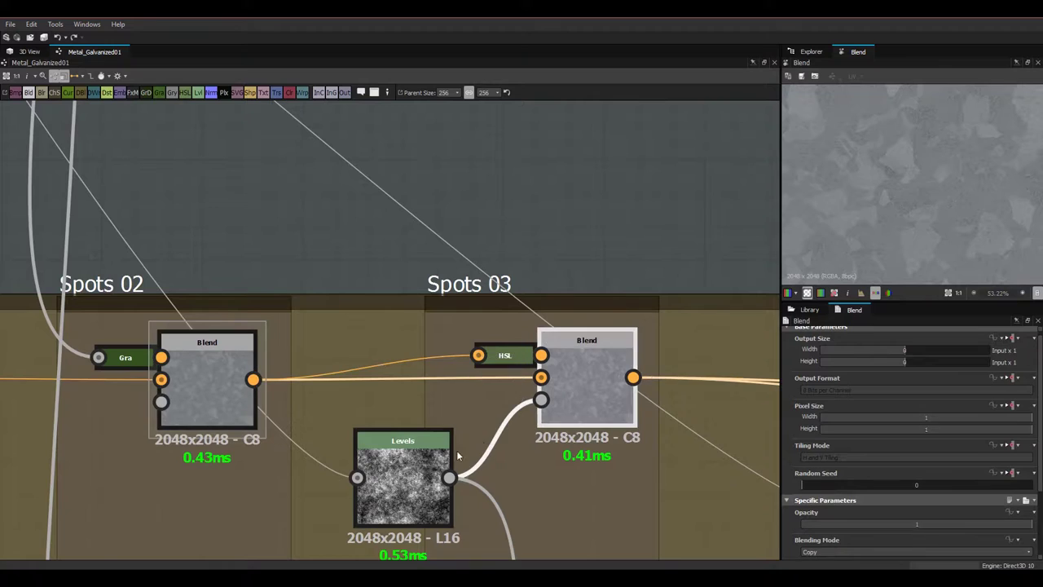
scroll(449, 444, "down", 4)
scroll(463, 443, "up", 2)
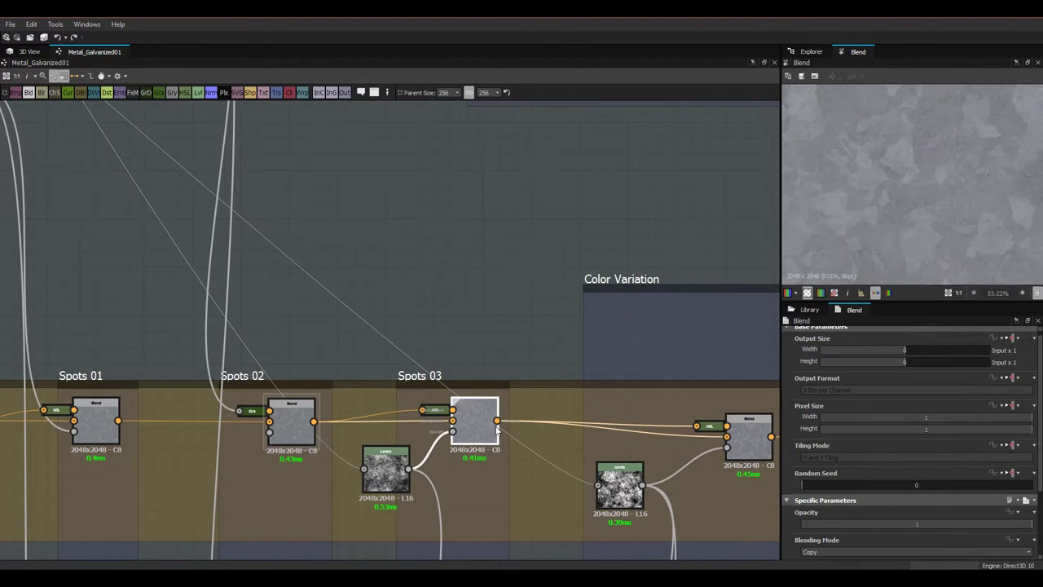
Step: Preview the Levels mask feeding the Spots 03 Blend and trace its input back to the source noise node
double_click(386, 471)
scroll(384, 467, "down", 4)
middle_click_drag(261, 310, 593, 466)
scroll(474, 337, "up", 3)
scroll(474, 340, "up", 3)
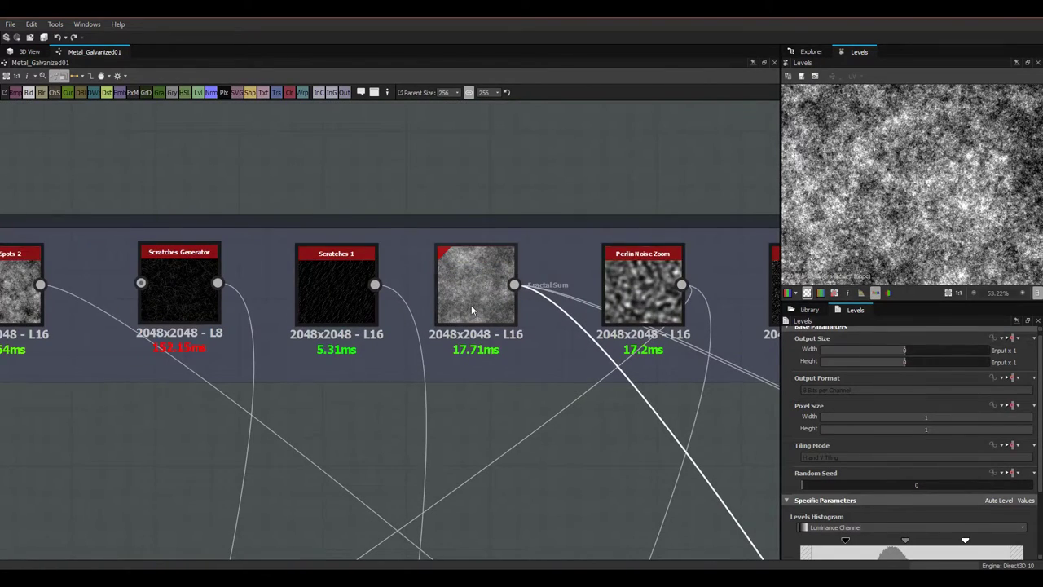
Step: Preview the Fractal Sum 1 noise and follow its connection back down to the Spots 03 section
left_click(471, 306)
scroll(505, 401, "down", 5)
middle_click_drag(541, 405, 289, 165)
middle_click_drag(548, 448, 297, 228)
middle_click_drag(460, 344, 408, 216)
middle_click_drag(454, 321, 568, 572)
middle_click_drag(282, 335, 441, 499)
scroll(253, 212, "up", 2)
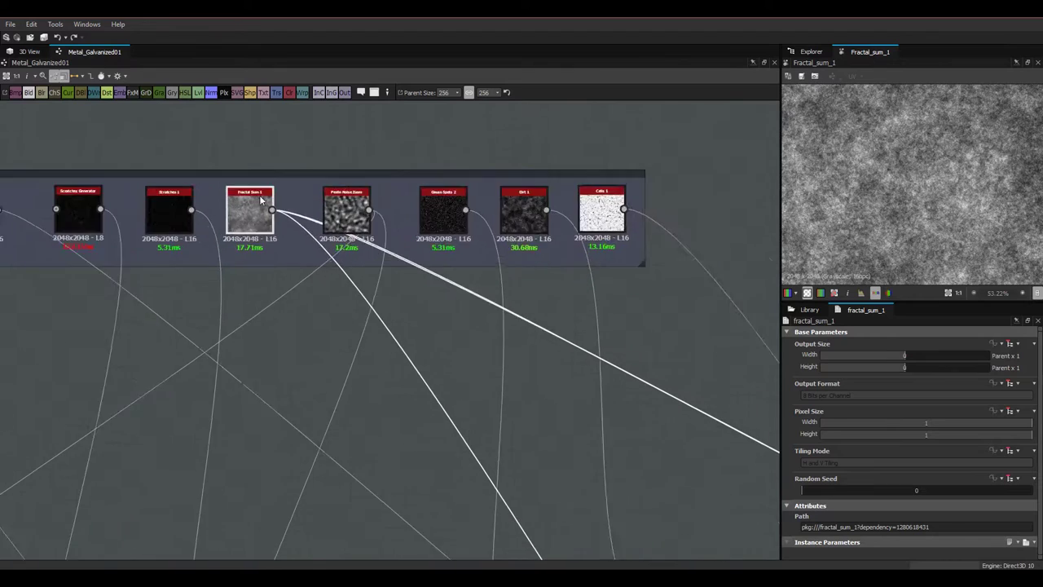
middle_click_drag(250, 211, 354, 309)
scroll(354, 309, "up", 3)
scroll(353, 308, "up", 1)
scroll(587, 467, "down", 5)
middle_click_drag(587, 467, 332, 233)
middle_click_drag(492, 416, 208, 147)
middle_click_drag(525, 432, 277, 172)
scroll(306, 383, "up", 3)
Step: Examine the Levels histogram and the HSL node's hue, saturation and lightness in the Spots 03 section
left_click(310, 466)
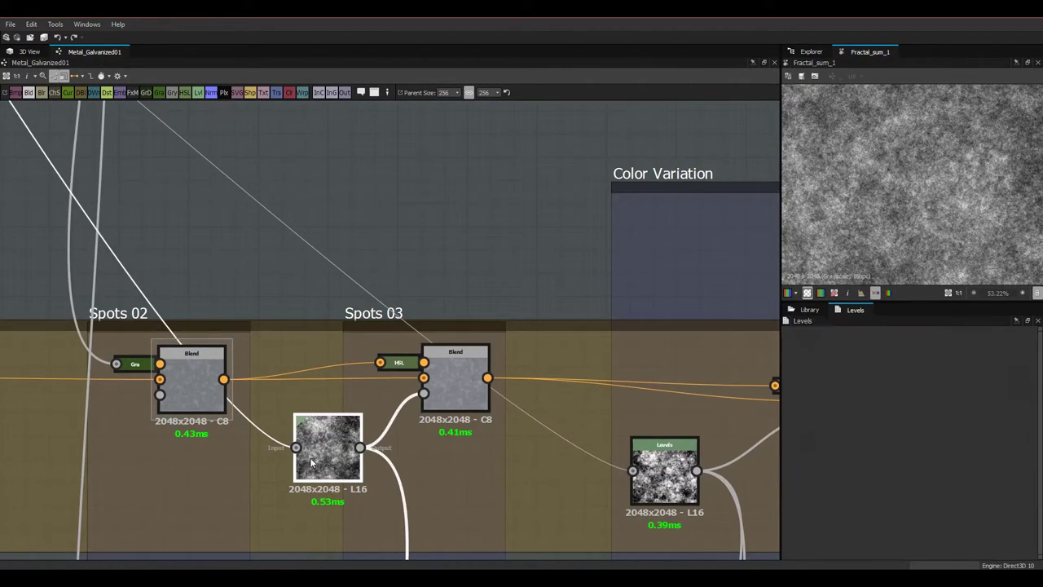
scroll(824, 489, "down", 3)
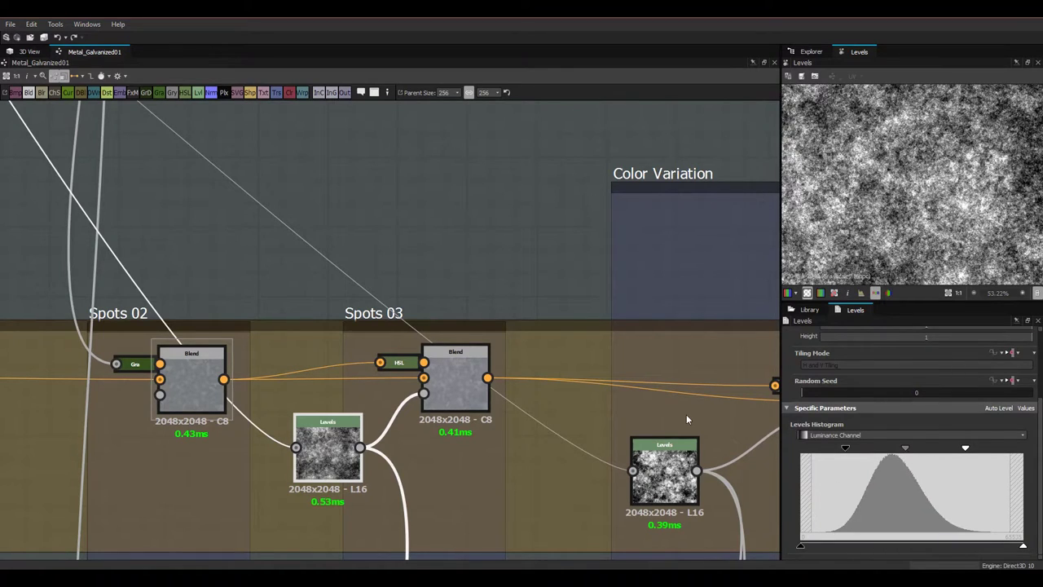
scroll(394, 369, "up", 2)
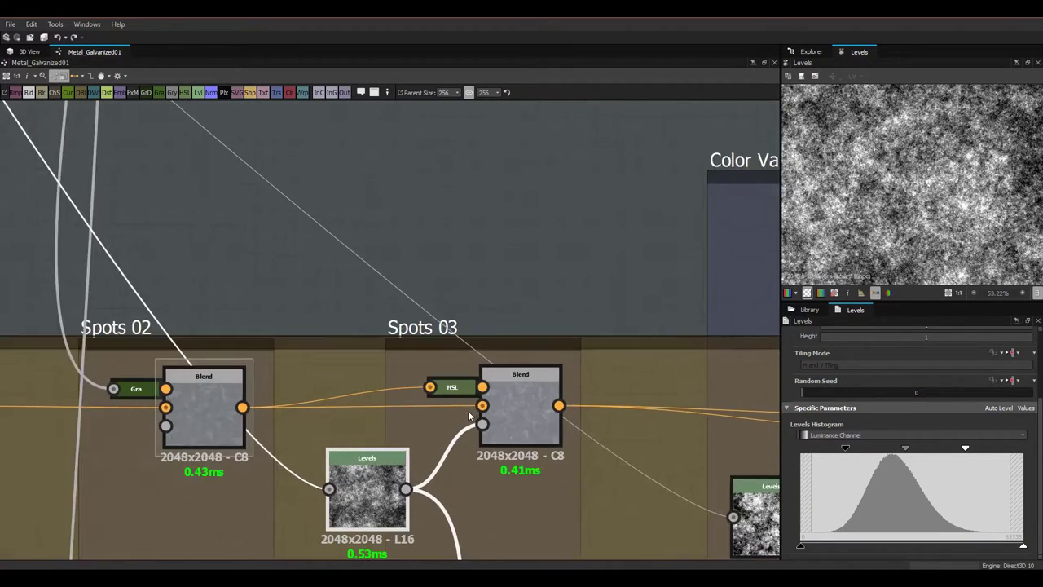
left_click(459, 392)
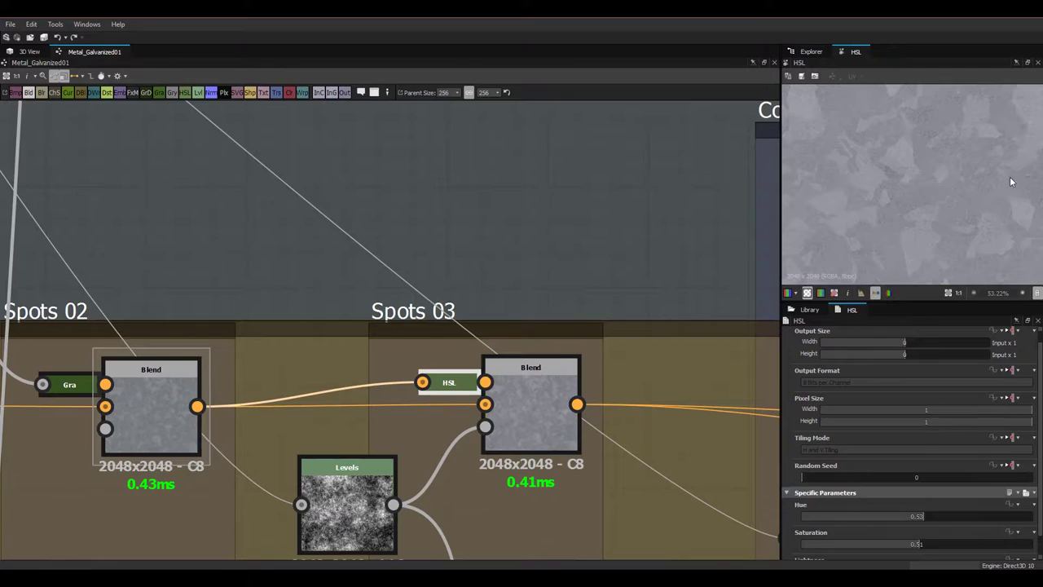
scroll(866, 489, "down", 1)
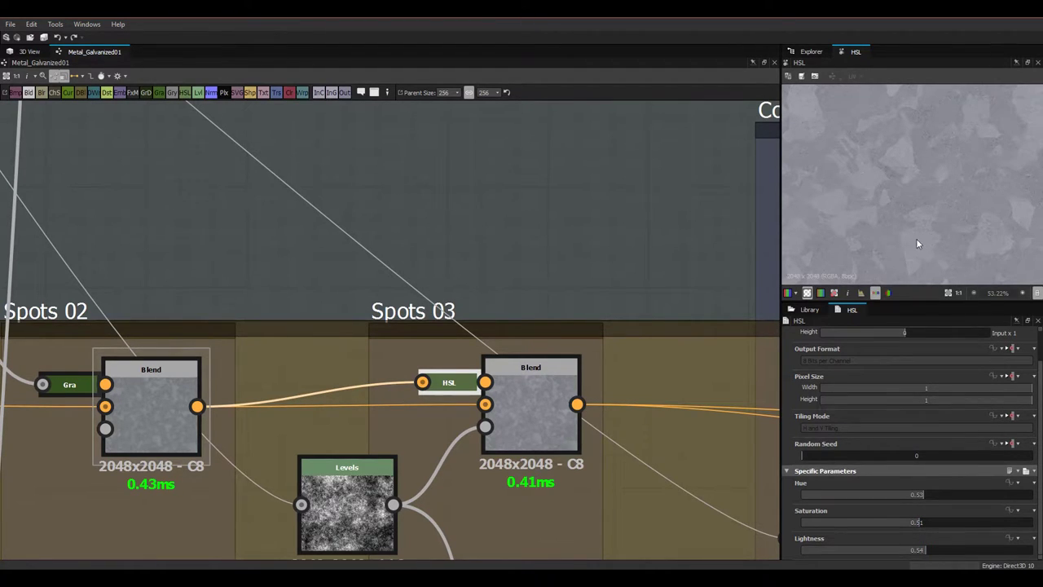
Step: Compare the Spots 03 Blend result against the Spots 02 Blend result by previewing them alternately
left_click(532, 440)
scroll(880, 228, "up", 5)
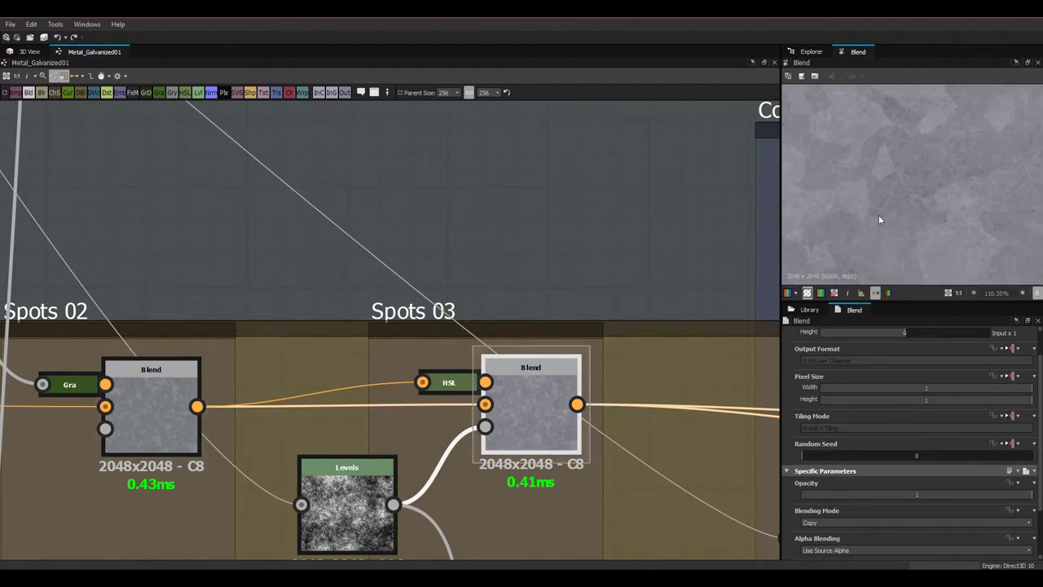
double_click(163, 415)
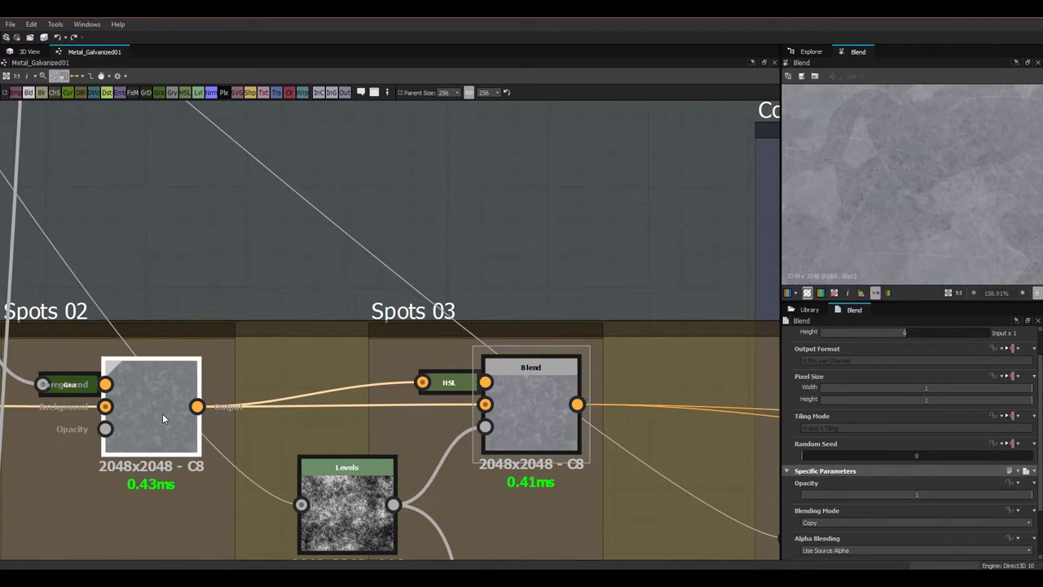
double_click(498, 426)
double_click(519, 420)
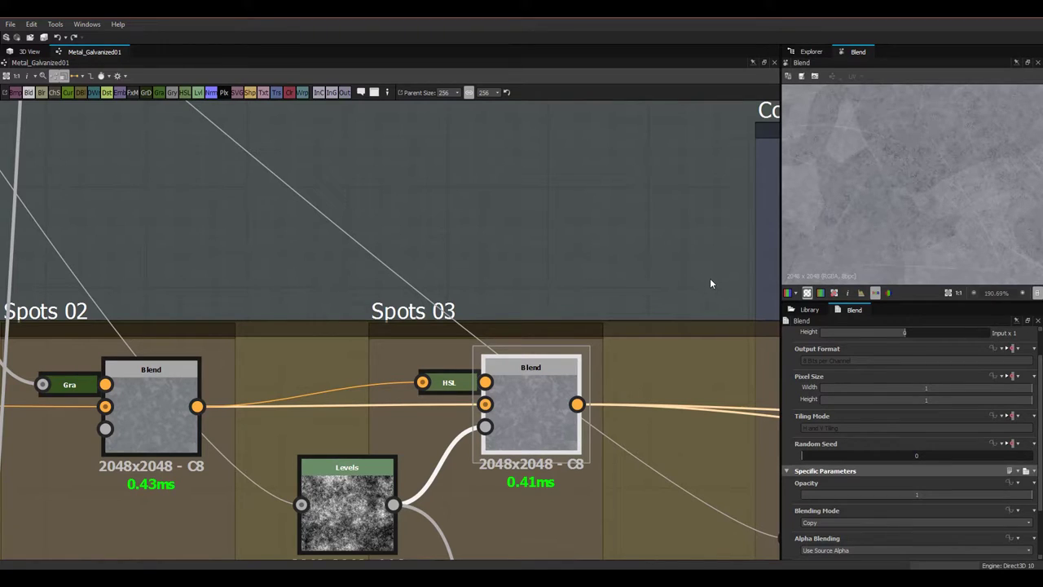
scroll(910, 215, "down", 3)
scroll(913, 195, "up", 3)
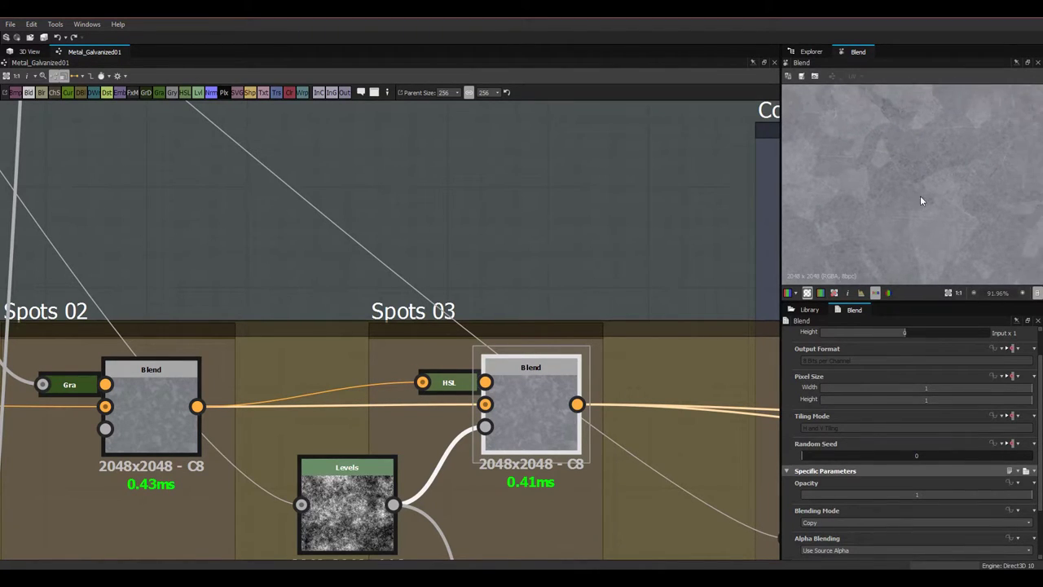
left_click(164, 417)
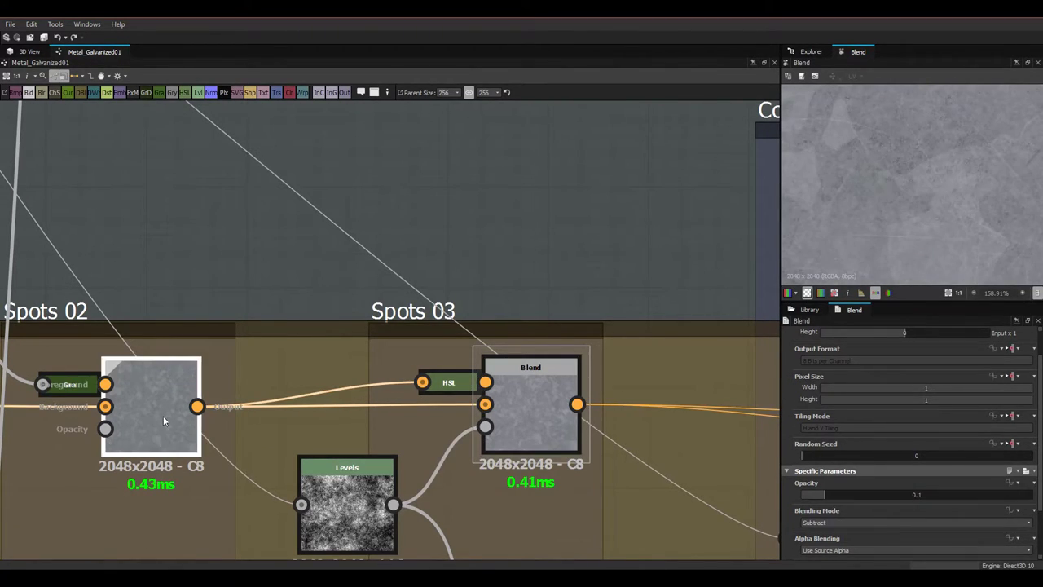
left_click(519, 414)
scroll(912, 188, "down", 3)
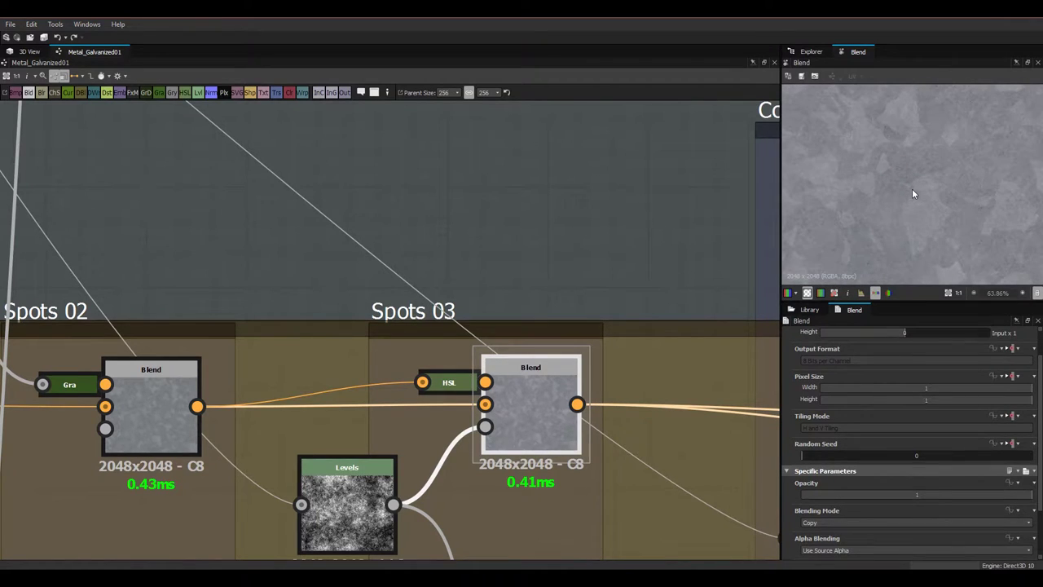
left_click(177, 410)
left_click(540, 416)
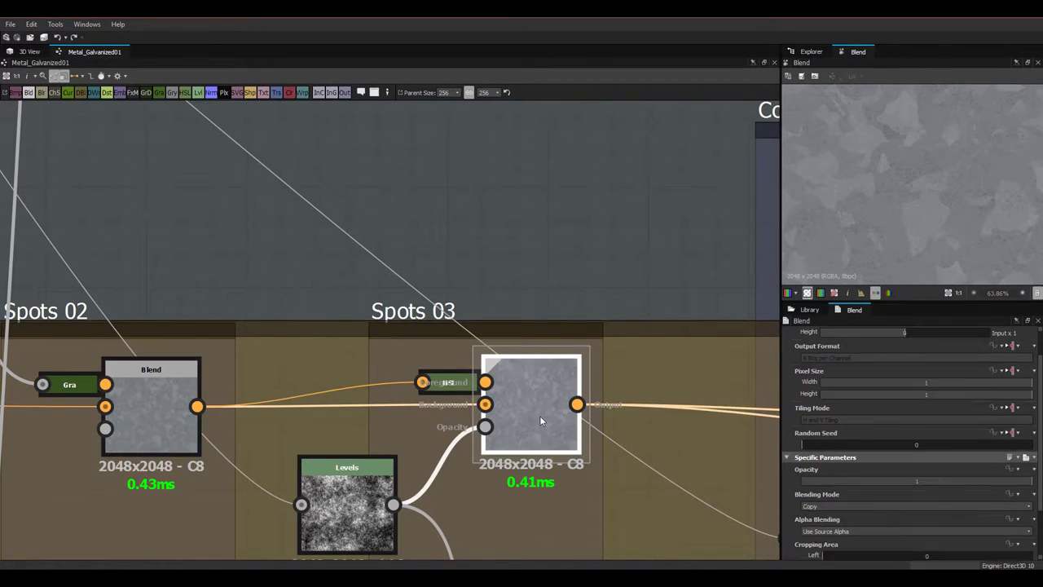
left_click(175, 437)
left_click(559, 426)
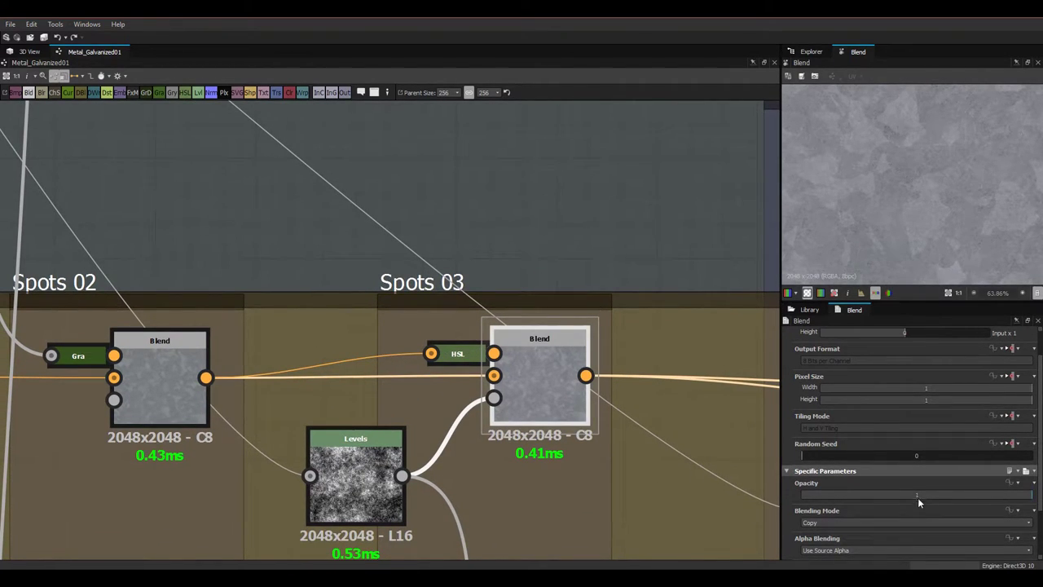
Step: Check the opacity settings of the Spots 01 and Scratches 02 Blend nodes
middle_click_drag(207, 408, 481, 418)
scroll(481, 418, "down", 4)
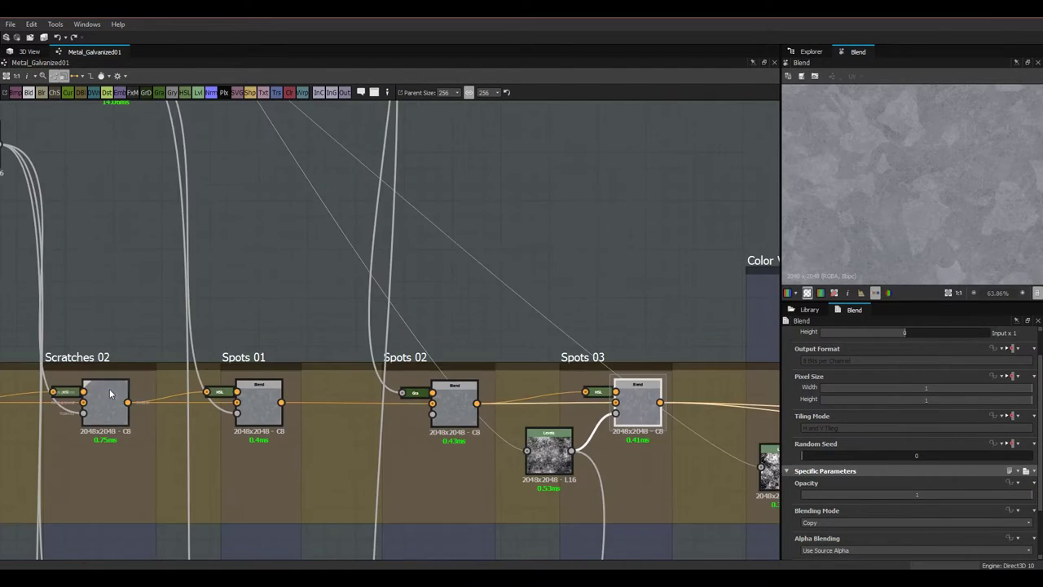
middle_click_drag(109, 394, 368, 396)
scroll(483, 408, "up", 3)
left_click(564, 414)
left_click_drag(920, 495, 817, 497)
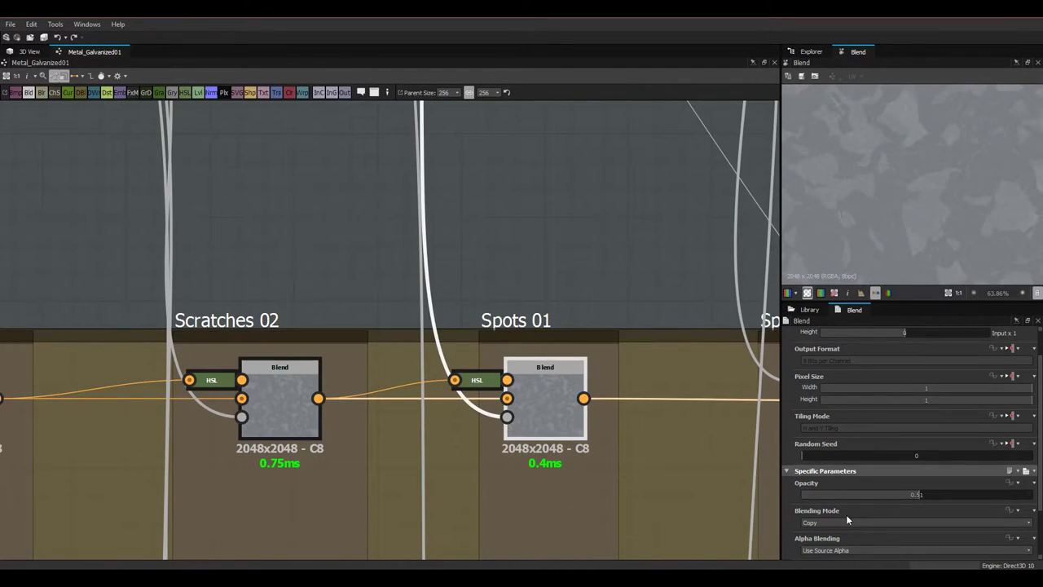
left_click(920, 495)
left_click(282, 400)
Step: Set the opacity of the Scratches 01 Blend node to 0.5
middle_click_drag(420, 408, 545, 408)
middle_click_drag(245, 417, 528, 414)
double_click(323, 424)
scroll(433, 428, "up", 3)
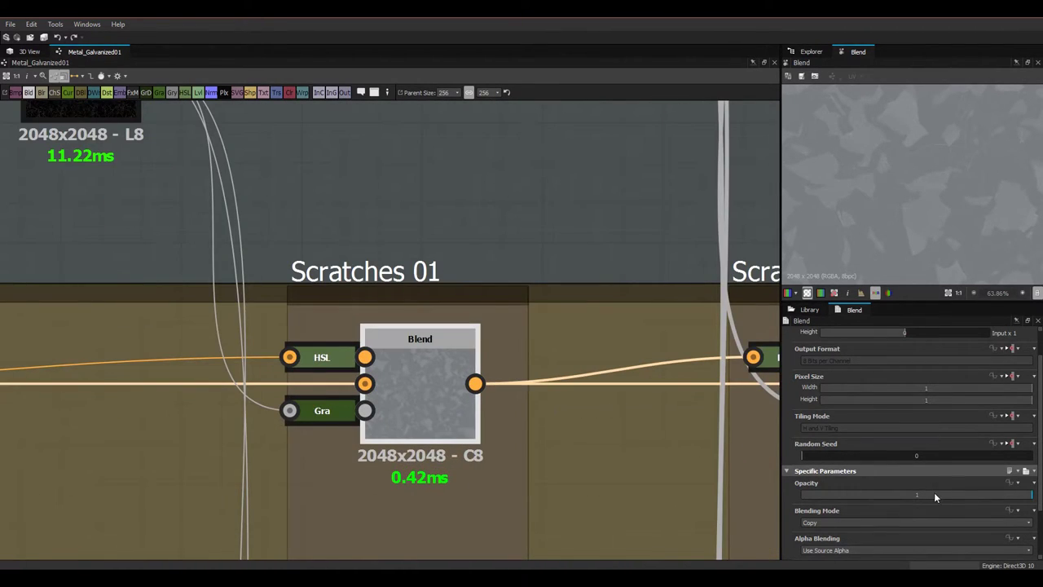
left_click_drag(936, 493, 918, 497)
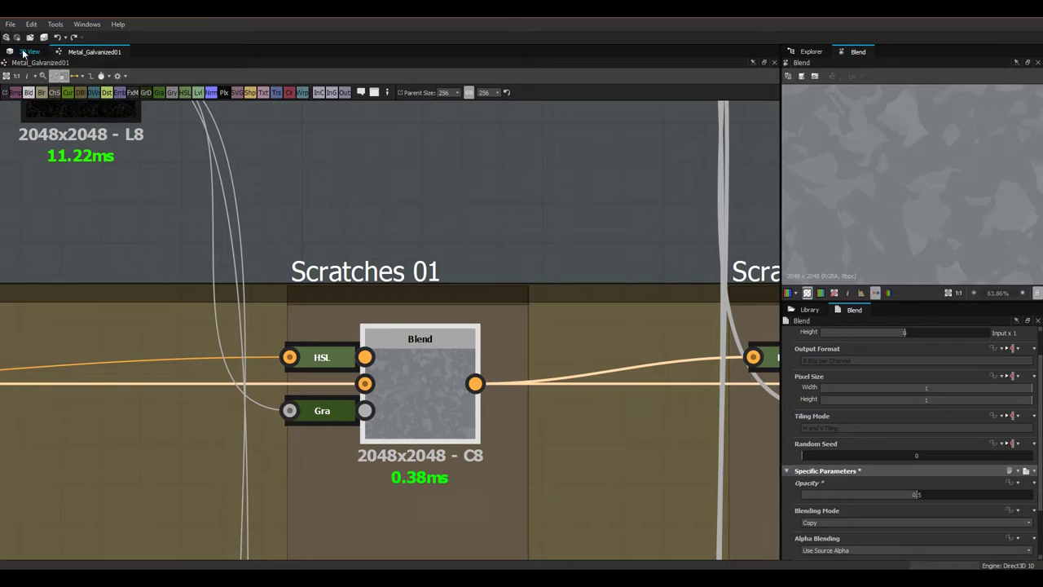
Step: Inspect the galvanized metal material in the 3D view from a different angle
left_click(25, 54)
scroll(278, 276, "down", 3)
scroll(305, 280, "up", 1)
left_click_drag(308, 283, 428, 293)
left_click_drag(489, 310, 452, 348)
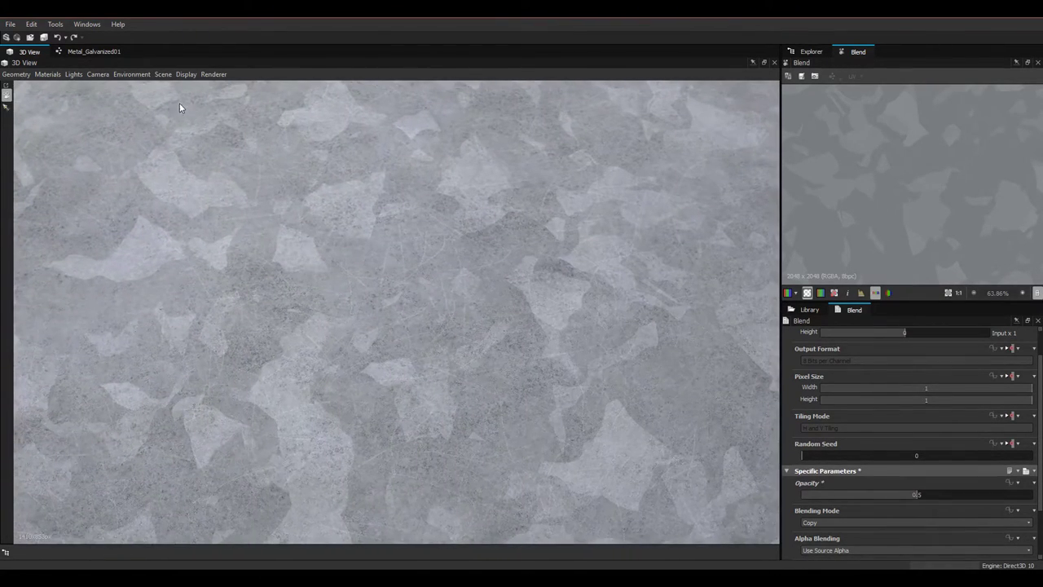
Step: Return to the graph and trace the Color Variation Levels node's input back to the Black & White Spots 2 node
left_click(99, 55)
scroll(440, 282, "down", 2)
middle_click_drag(617, 325, 116, 312)
middle_click_drag(424, 322, 171, 314)
middle_click_drag(452, 357, 164, 350)
middle_click_drag(480, 365, 241, 370)
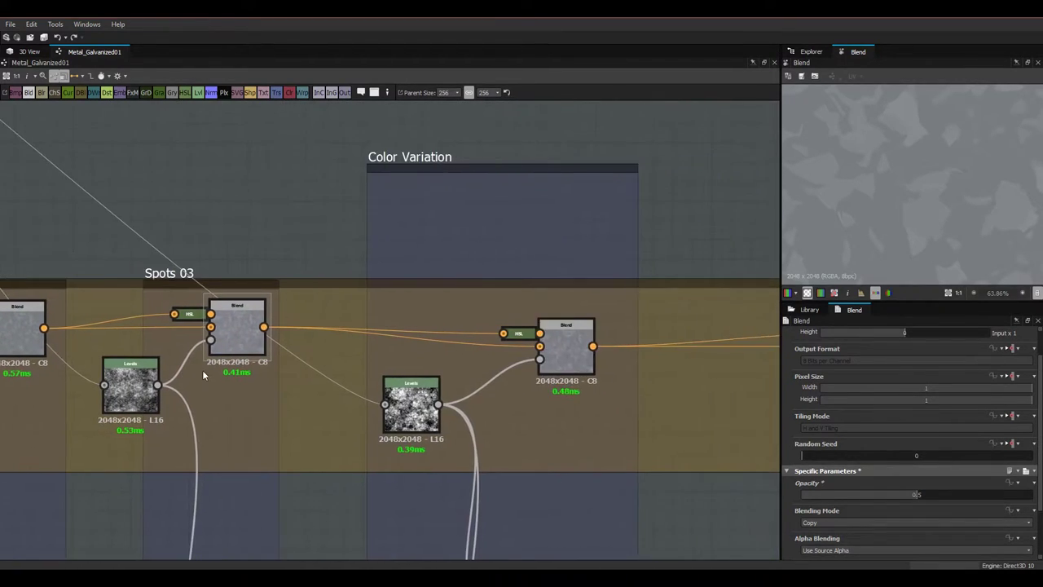
scroll(202, 370, "down", 2)
middle_click_drag(356, 345, 483, 343)
scroll(481, 345, "up", 3)
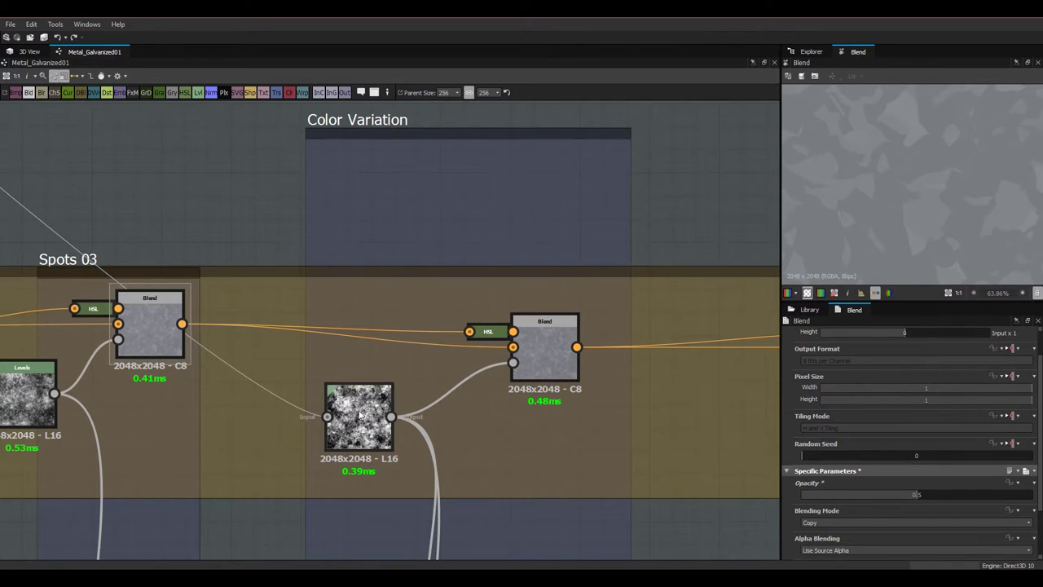
middle_click_drag(375, 414, 467, 401)
scroll(468, 401, "down", 5)
left_click(465, 401)
scroll(214, 298, "down", 3)
scroll(213, 297, "down", 2)
middle_click_drag(42, 208, 499, 469)
scroll(375, 323, "up", 4)
scroll(442, 359, "up", 6)
scroll(445, 375, "up", 3)
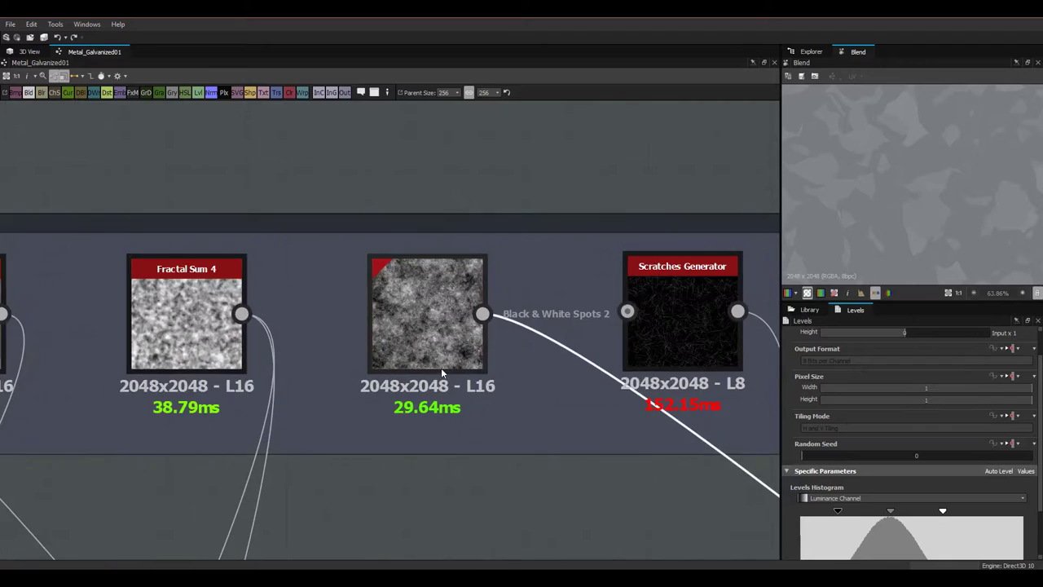
Step: Go back to the Color Variation section and examine its Levels mask preview and histogram
scroll(441, 370, "down", 6)
scroll(435, 375, "down", 2)
middle_click_drag(444, 330, 7, 133)
middle_click_drag(548, 443, 182, 187)
scroll(345, 416, "up", 3)
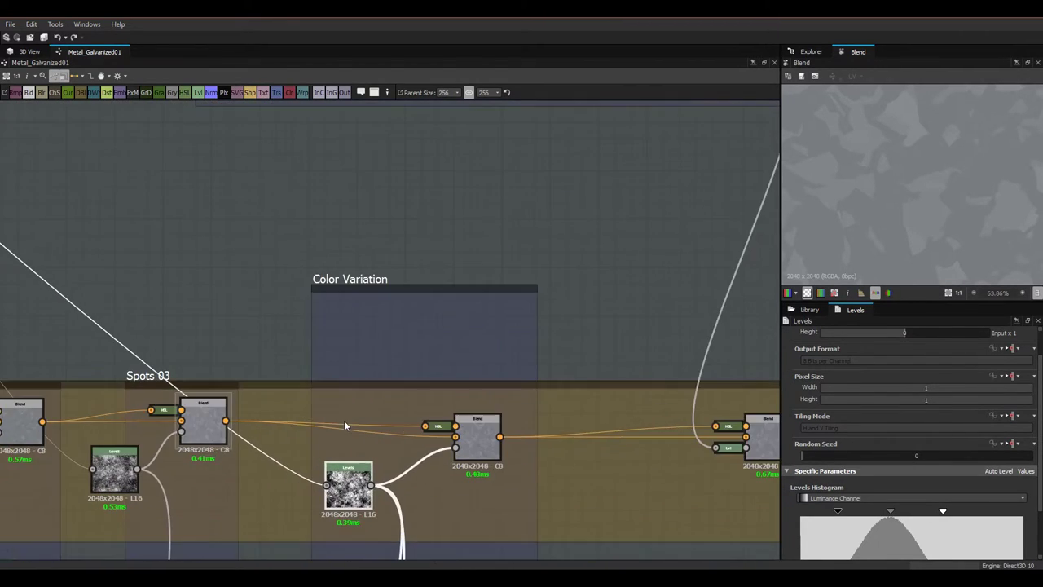
middle_click_drag(348, 477, 384, 401)
scroll(383, 401, "up", 2)
double_click(384, 421)
scroll(885, 521, "down", 1)
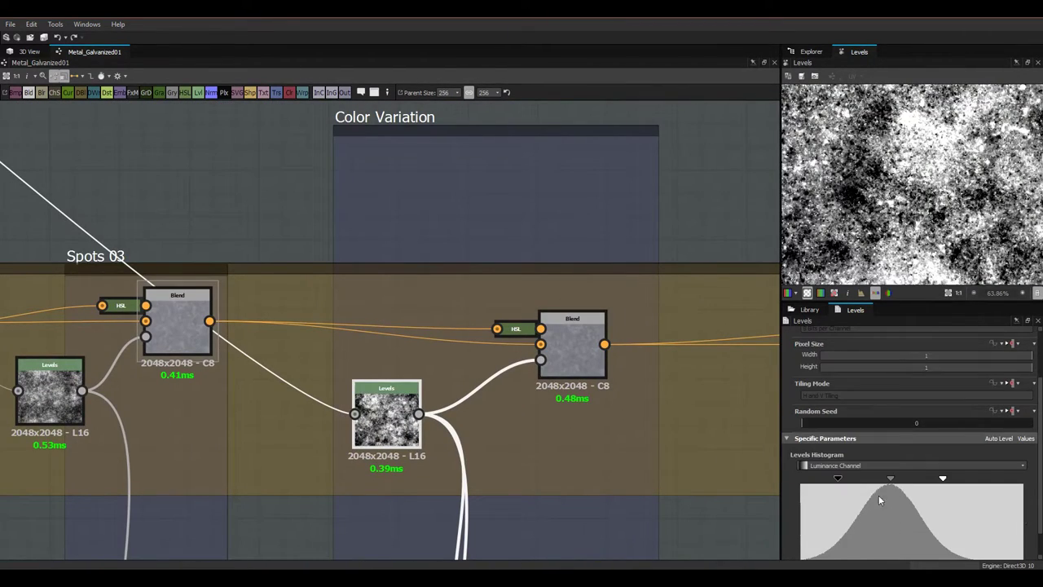
scroll(955, 251, "down", 2)
key("f")
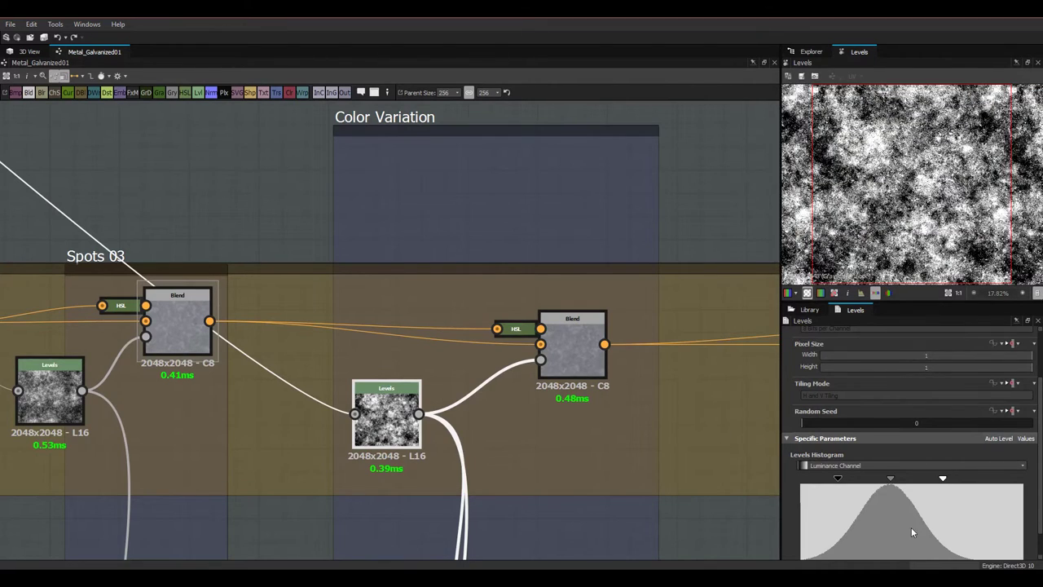
scroll(894, 507, "down", 1)
Step: Examine the parameters and output of the Color Variation section's Blend and HSL nodes
double_click(567, 354)
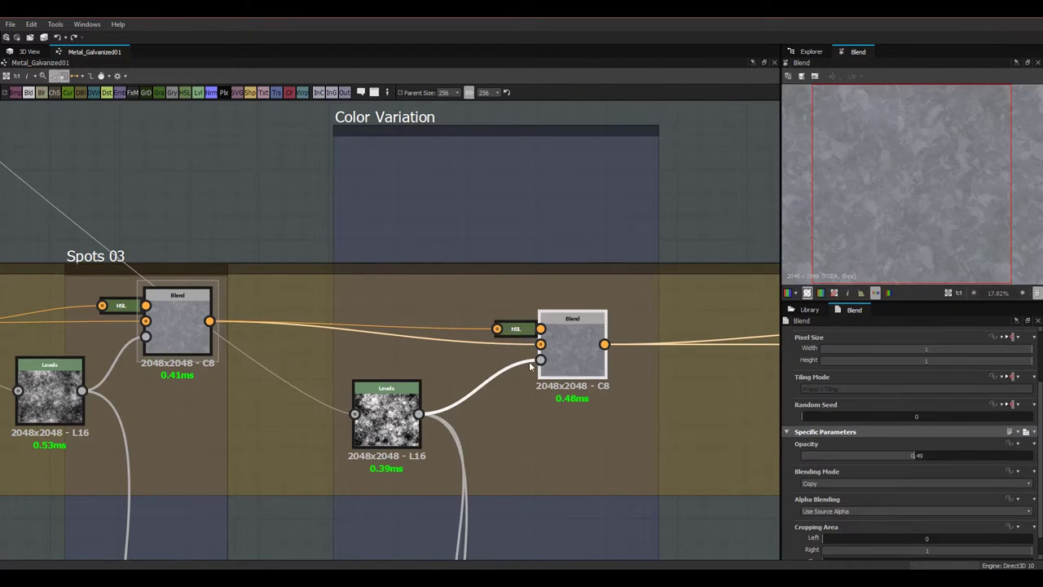
middle_click_drag(529, 361, 594, 397)
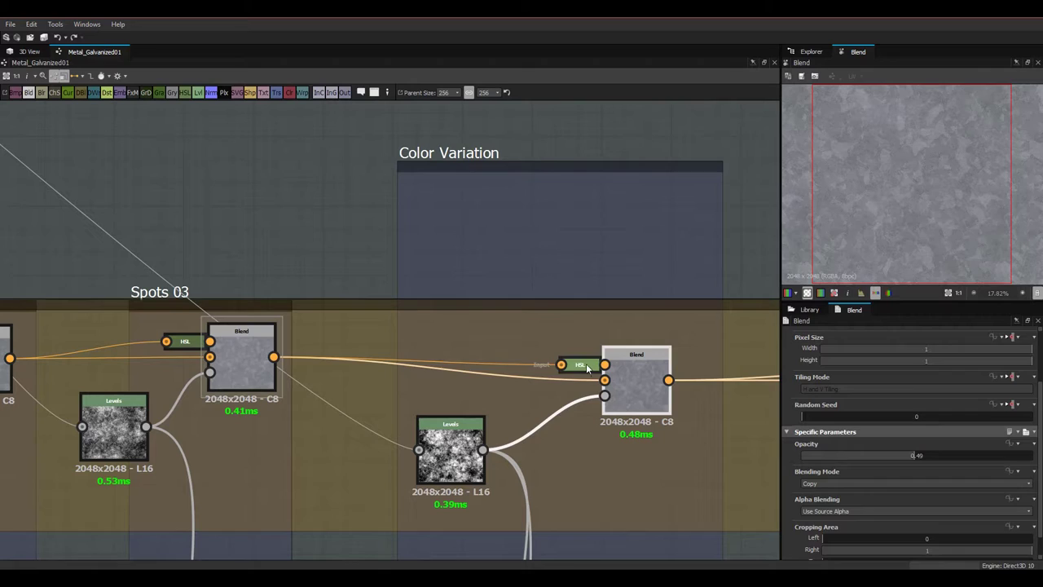
double_click(579, 365)
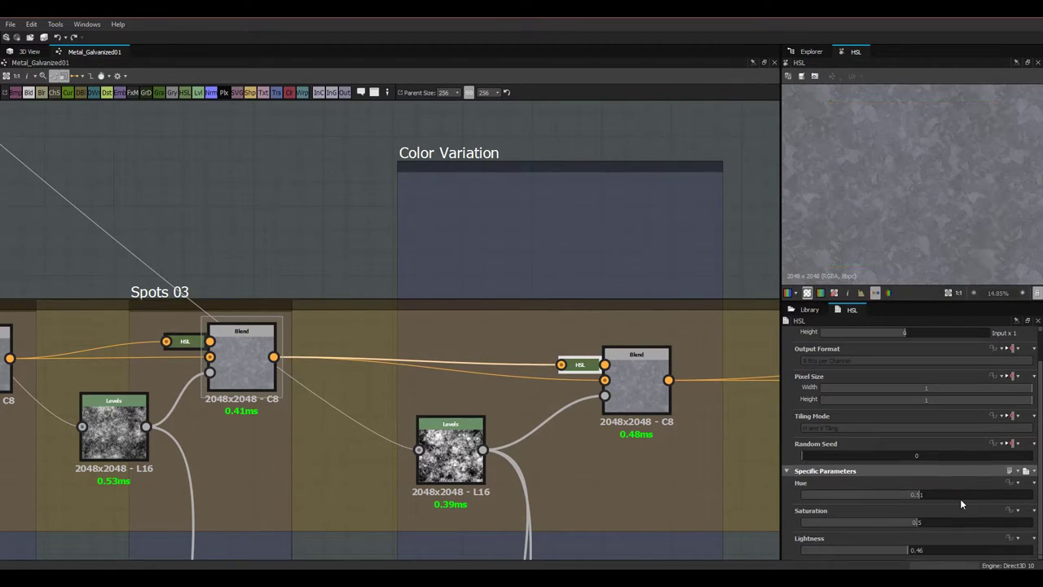
scroll(890, 259, "up", 2)
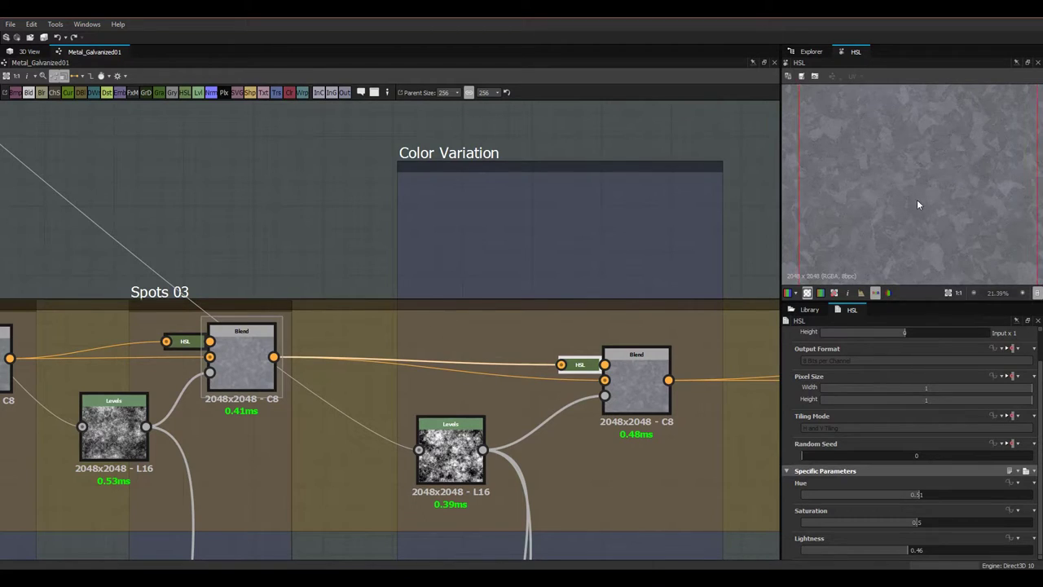
scroll(919, 213, "up", 2)
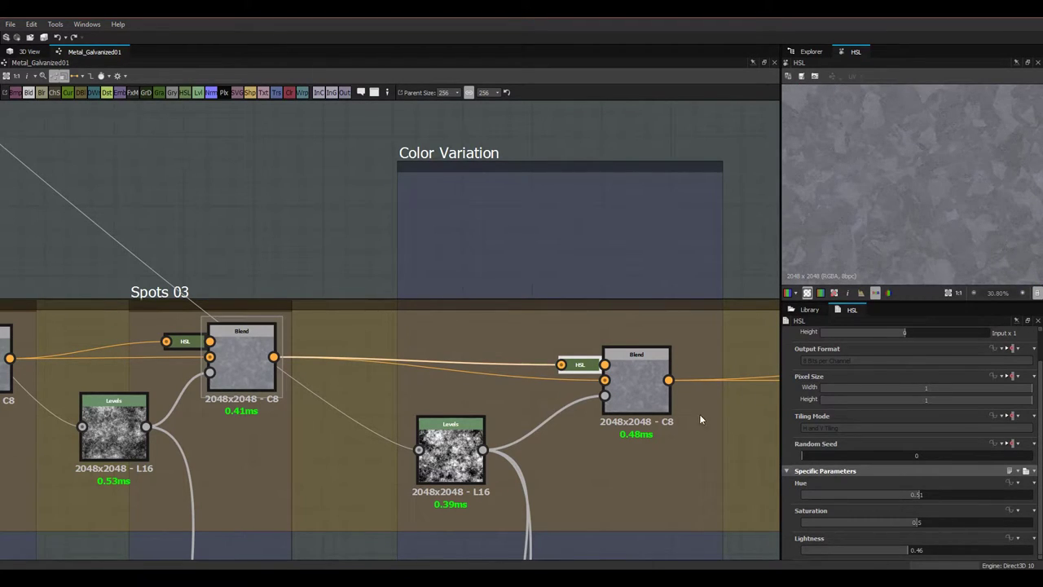
Step: Preview the final Color Variation Blend result up close and check its opacity
left_click(644, 387)
scroll(921, 212, "up", 1)
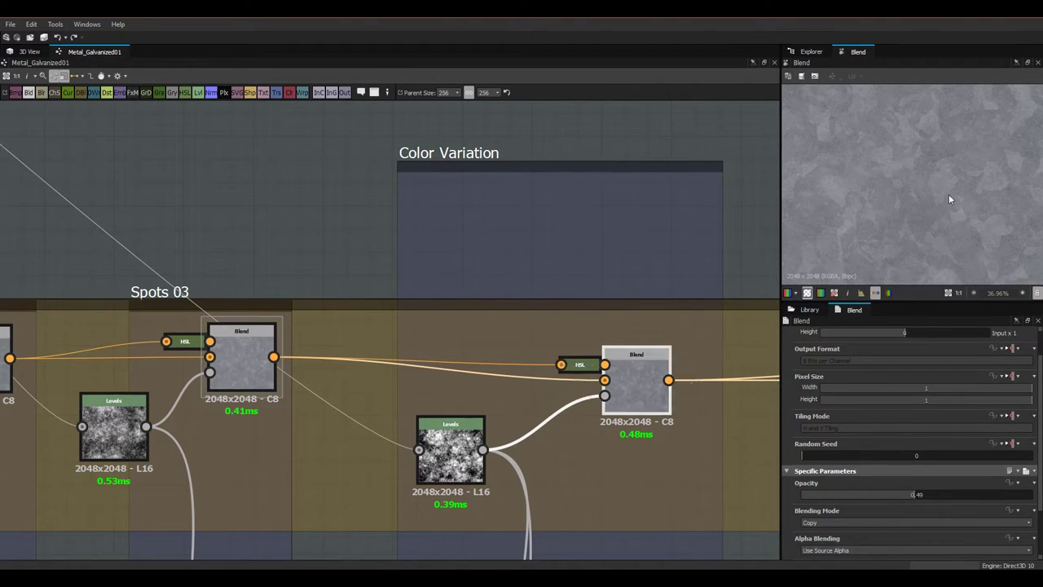
scroll(935, 192, "up", 1)
scroll(880, 216, "down", 1)
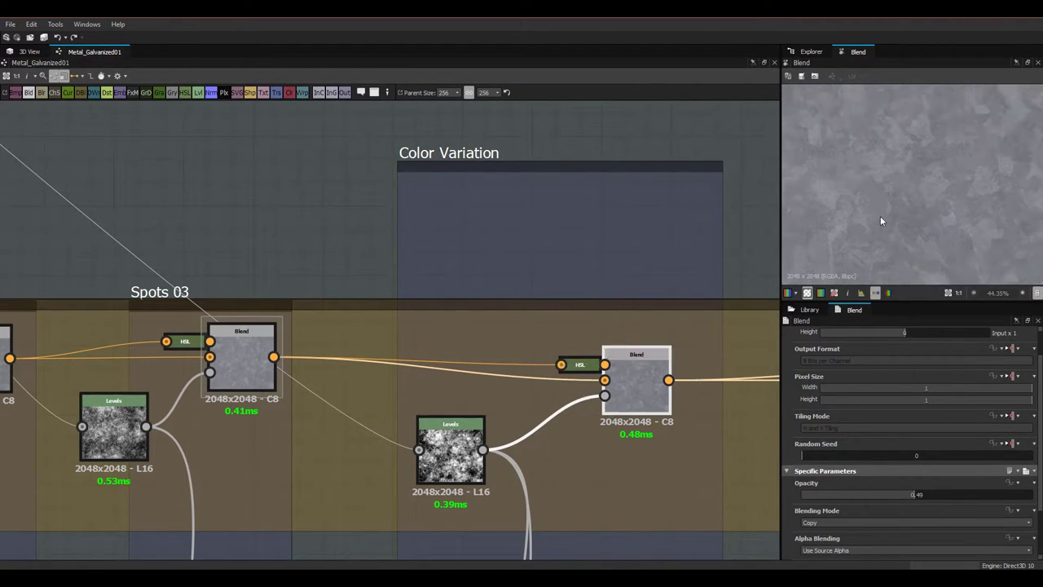
Step: Compare the Spots 03 Blend output with the Color Variation Blend output up close
left_click(635, 383)
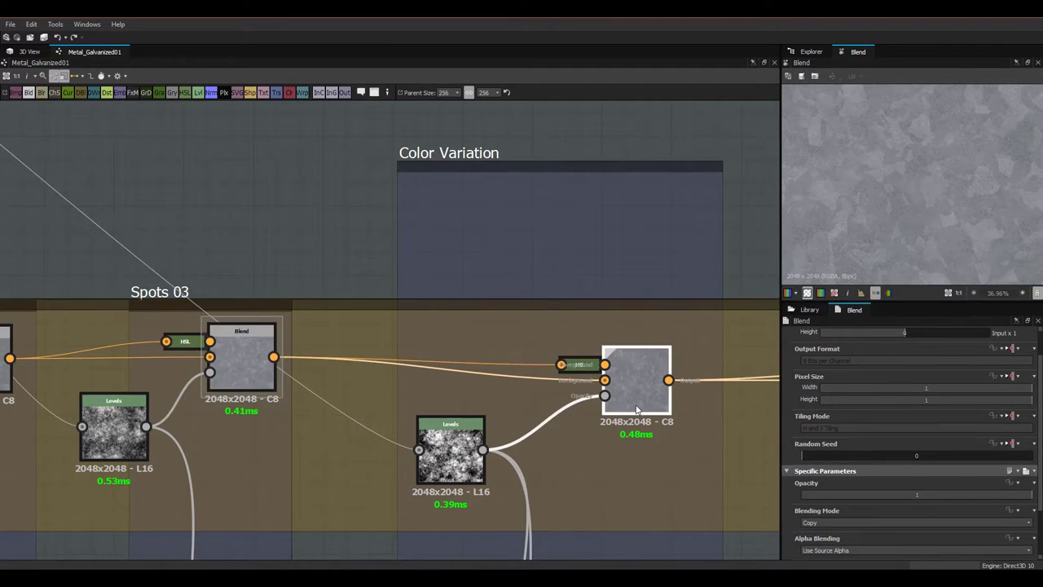
left_click(262, 357)
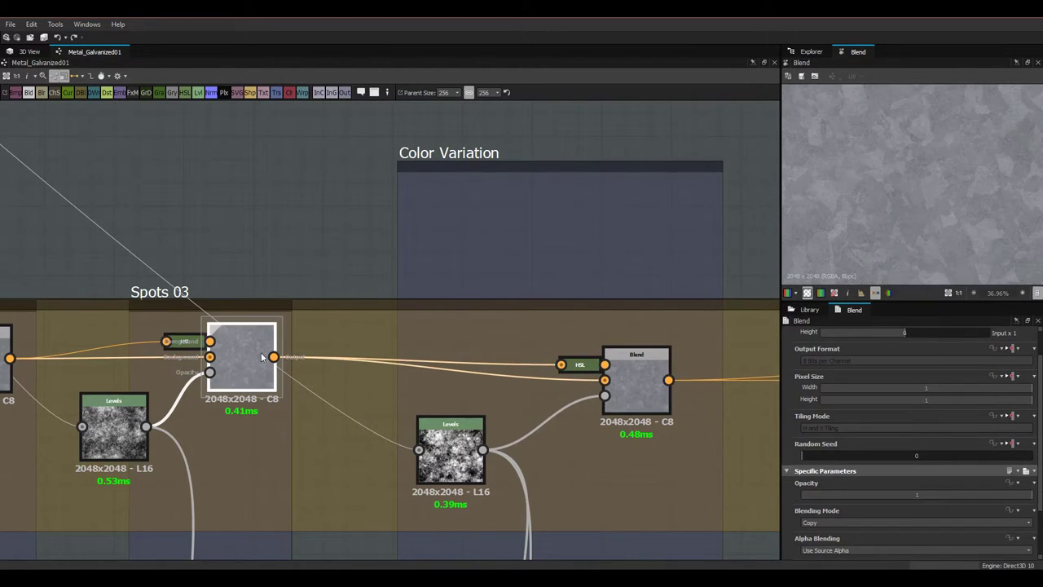
left_click(634, 397)
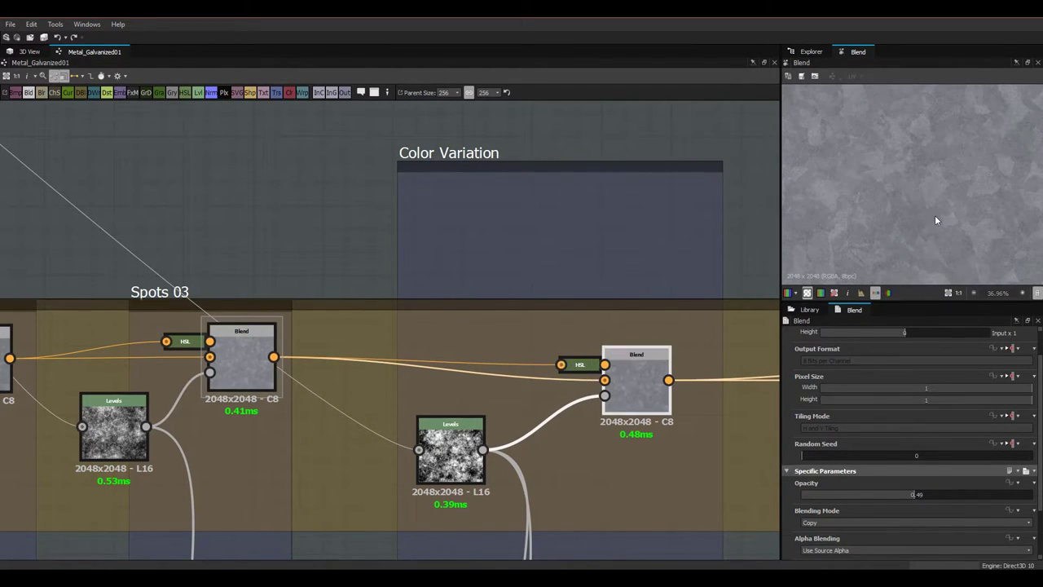
scroll(942, 216, "up", 3)
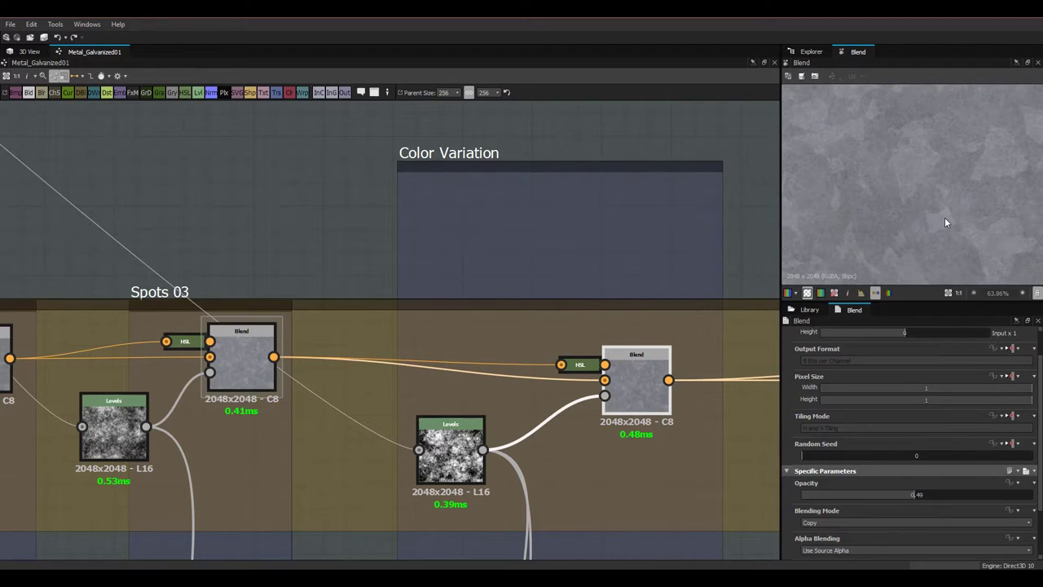
scroll(501, 362, "down", 2)
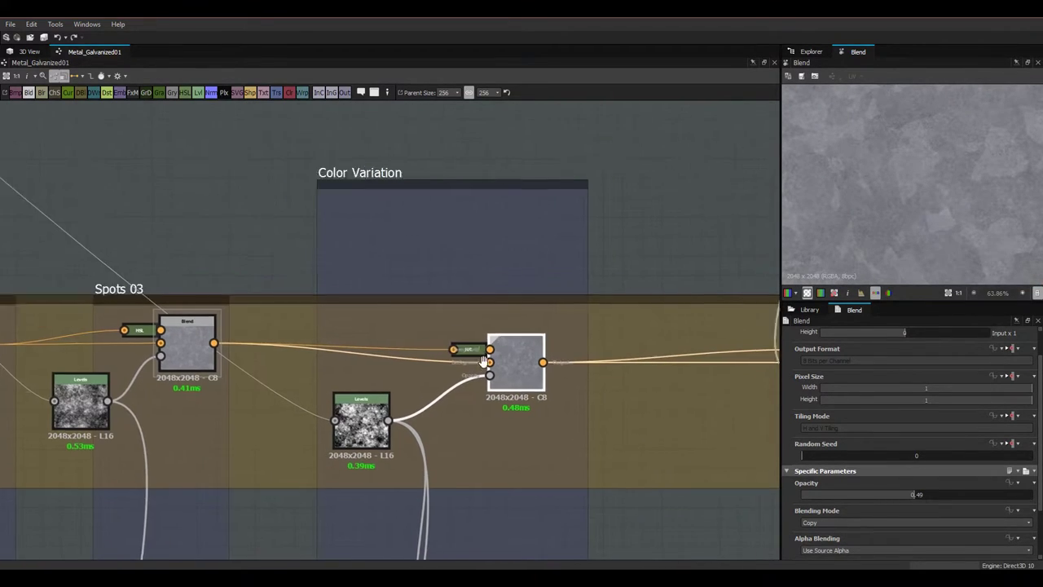
Step: Preview the base color Blend node fed by the Tarnish section and check its opacity
scroll(500, 363, "down", 5)
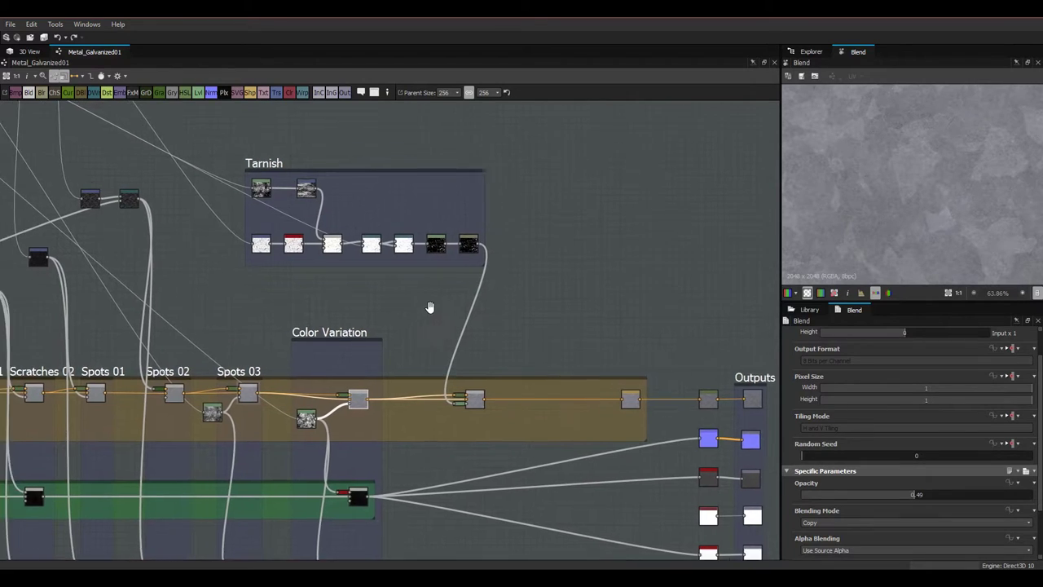
scroll(483, 403, "up", 6)
double_click(494, 415)
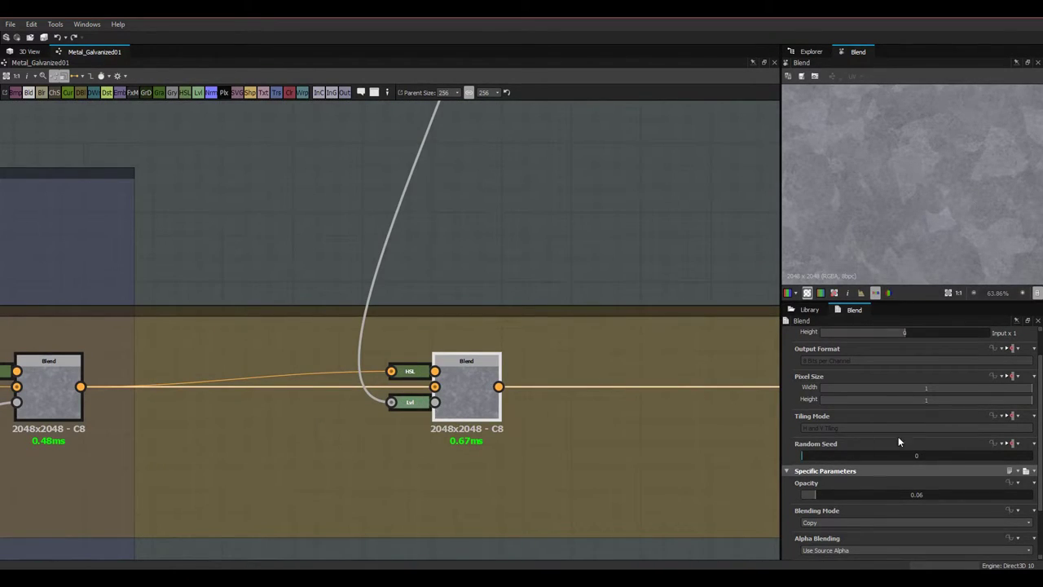
scroll(923, 194, "down", 1)
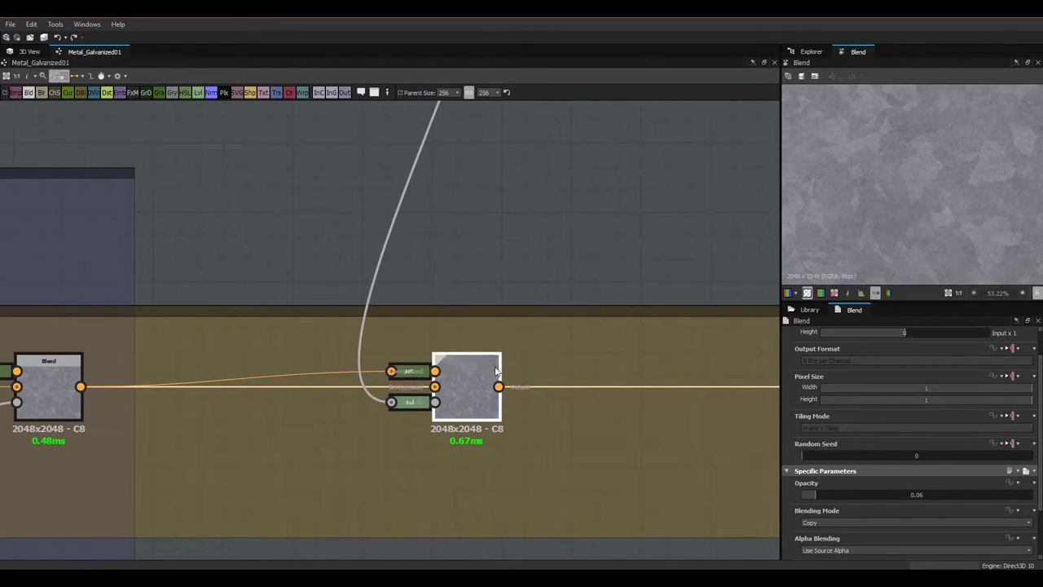
Step: Switch to the web browser, view both galvanized metal reference photos, and return to the Metal_Galvanized01 graph
key("alt+Tab")
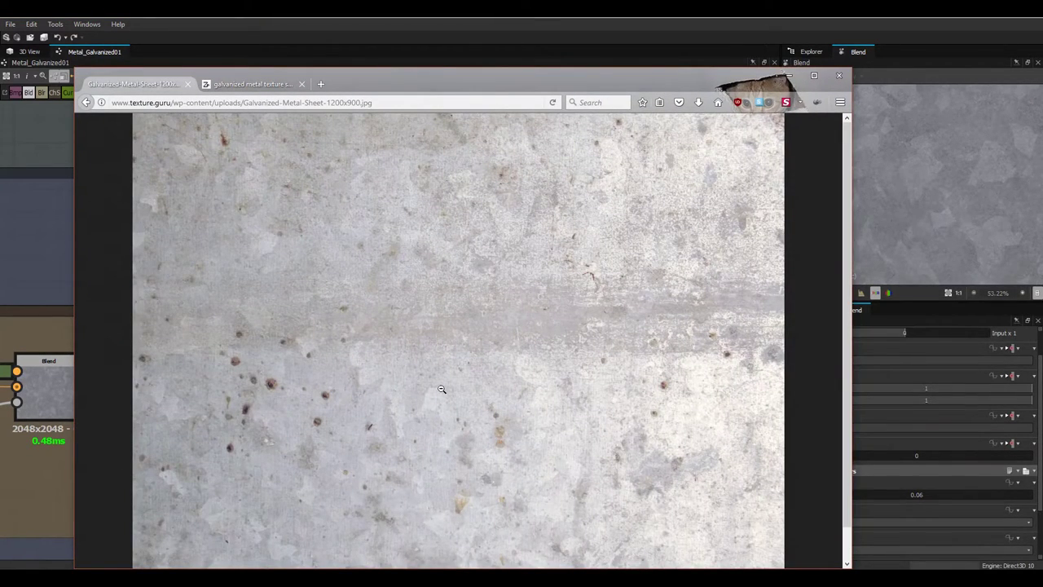
left_click(216, 88)
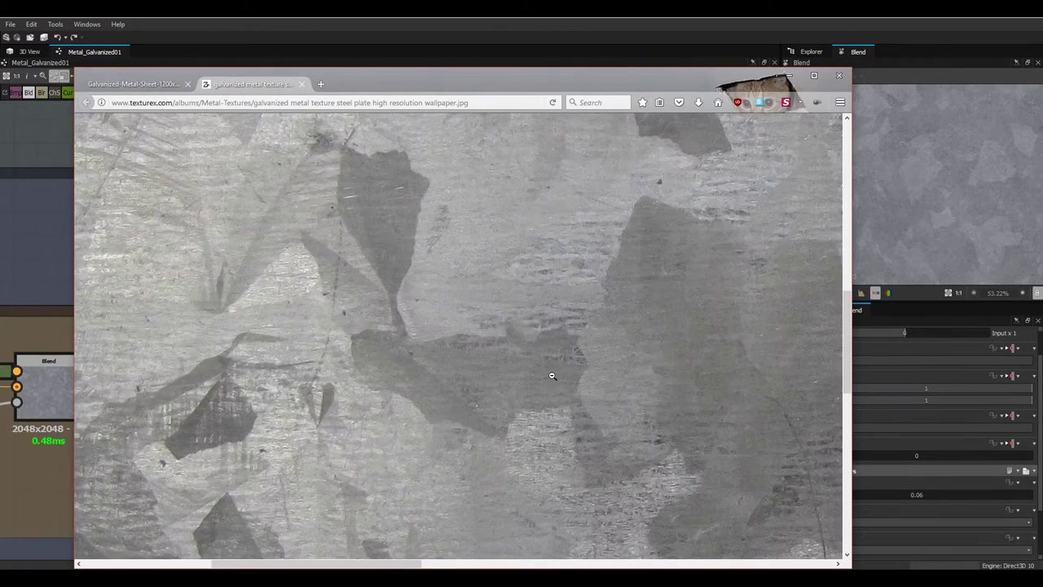
left_click(446, 409)
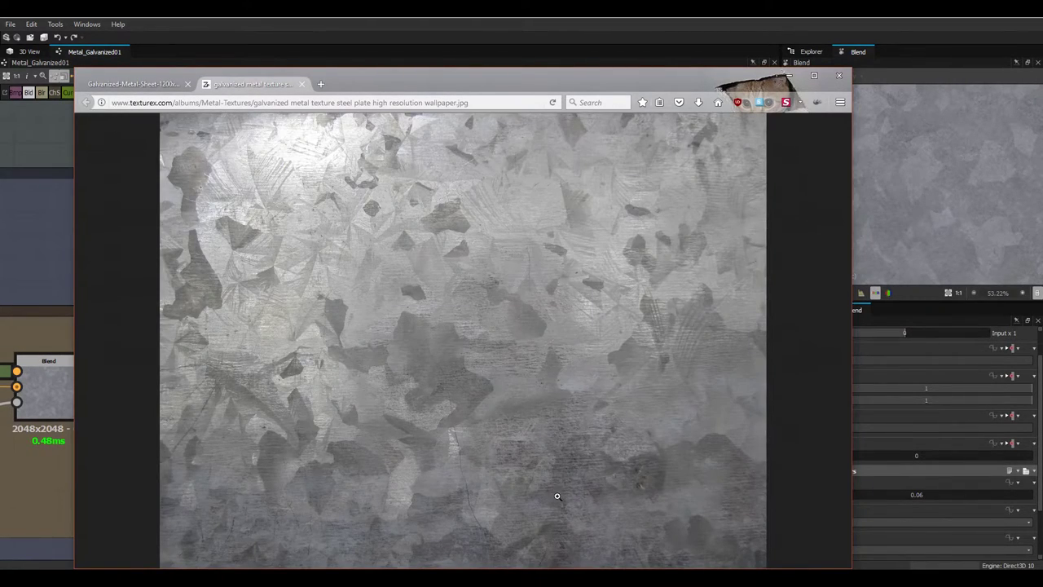
left_click(588, 22)
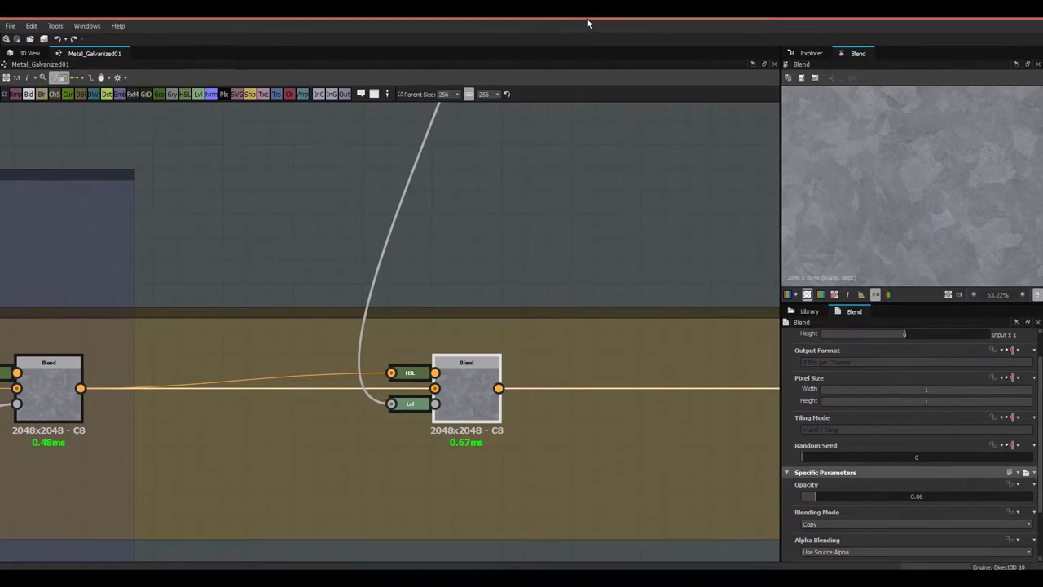
Step: Trace the Tarnish section back to the Cells 1 noise node and examine its pattern and parameters
scroll(489, 312, "down", 4)
middle_click_drag(493, 292, 534, 455)
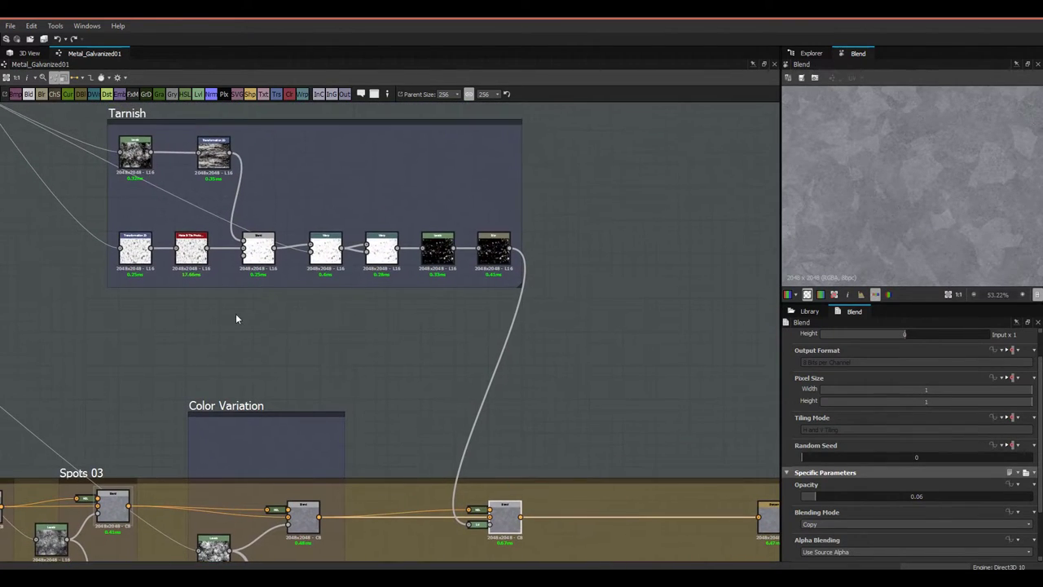
scroll(242, 366, "down", 3)
middle_click_drag(282, 340, 477, 348)
middle_click_drag(282, 249, 467, 331)
scroll(466, 302, "up", 5)
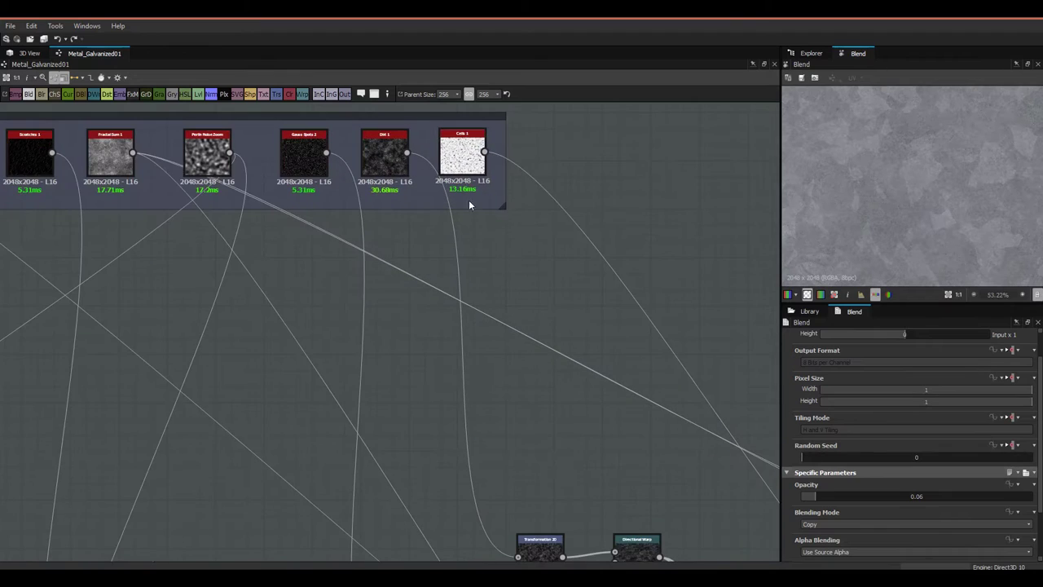
left_click(470, 149)
scroll(821, 478, "down", 1)
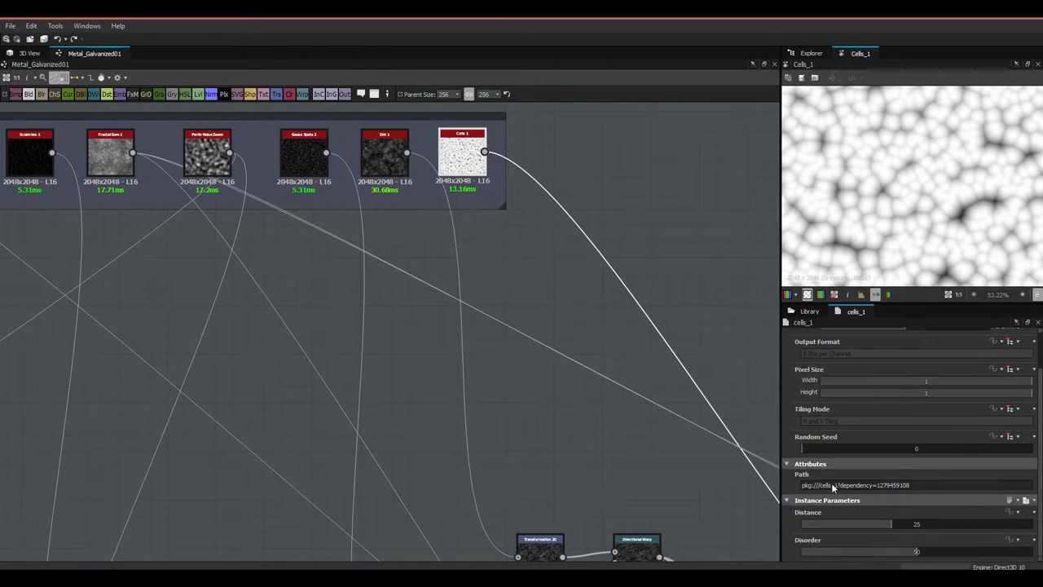
Step: Follow the Cells 1 output into the Tarnish section's Transformation 2D node and examine its transform frame
middle_click_drag(625, 479, 226, 291)
scroll(528, 466, "up", 2)
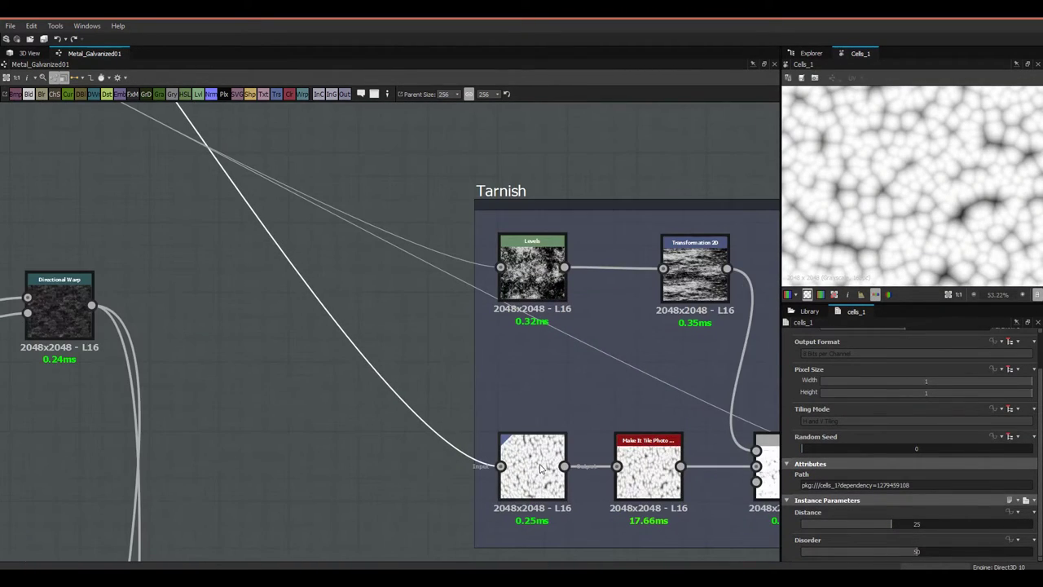
left_click(540, 469)
scroll(907, 207, "down", 5)
scroll(898, 205, "down", 3)
key("space")
scroll(896, 204, "down", 2)
scroll(895, 204, "up", 3)
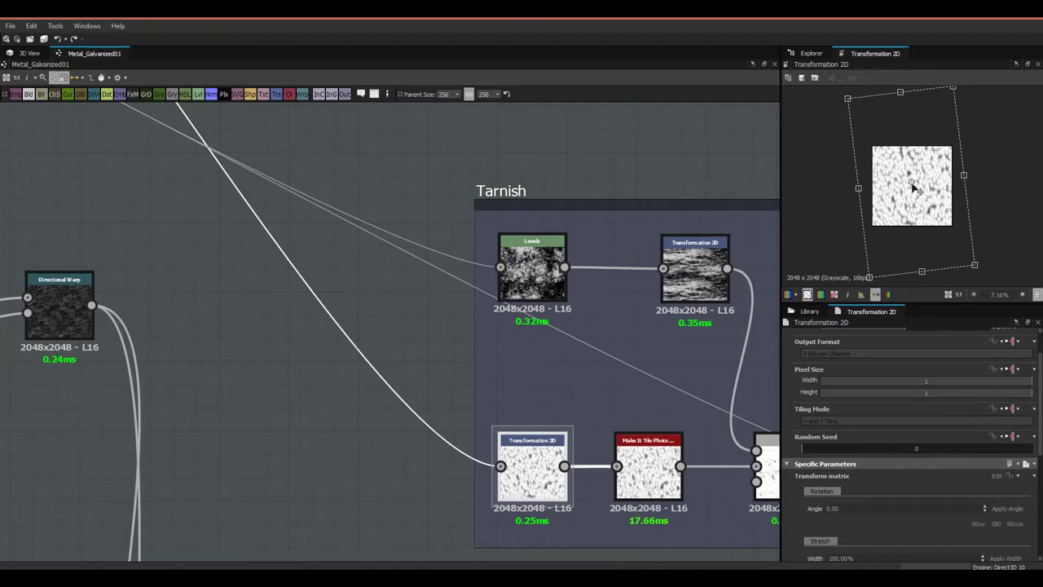
scroll(913, 185, "down", 1)
Step: Compare the transformed cells pattern with the output of the Make It Tile Photo node
middle_click_drag(571, 417, 480, 343)
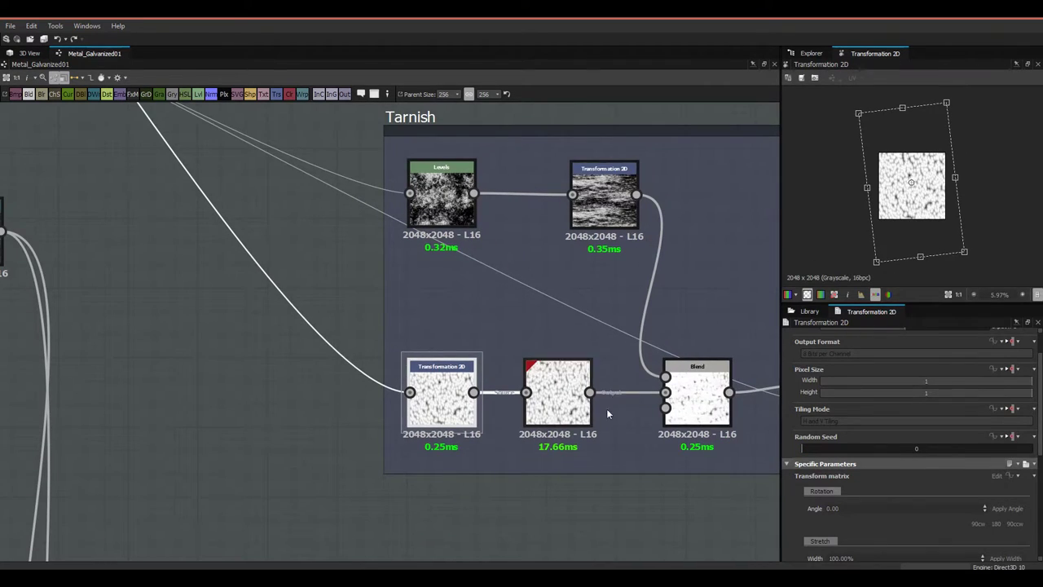
scroll(904, 207, "up", 5)
scroll(905, 208, "up", 2)
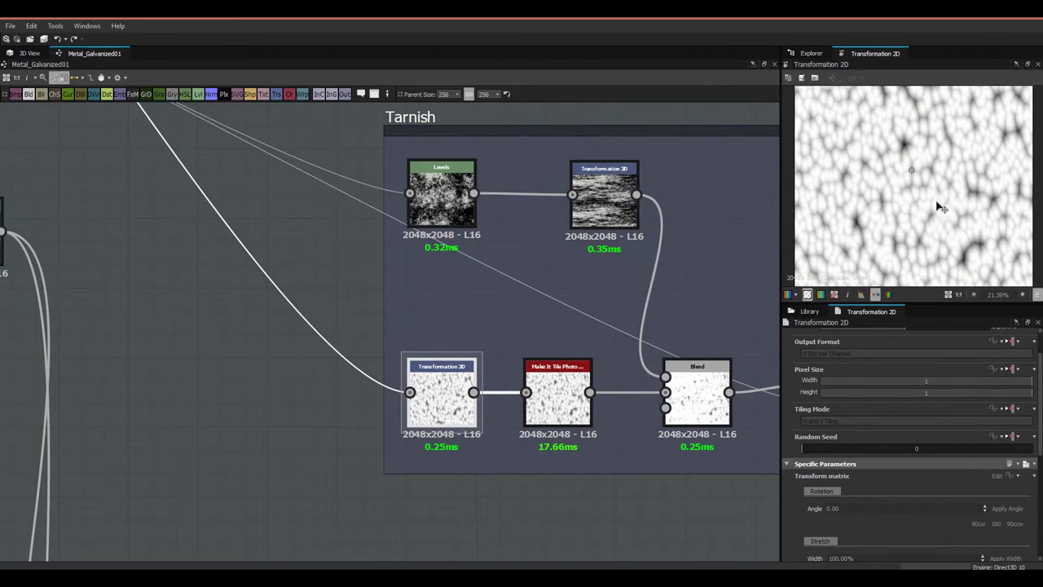
scroll(917, 225, "down", 3)
scroll(909, 203, "down", 2)
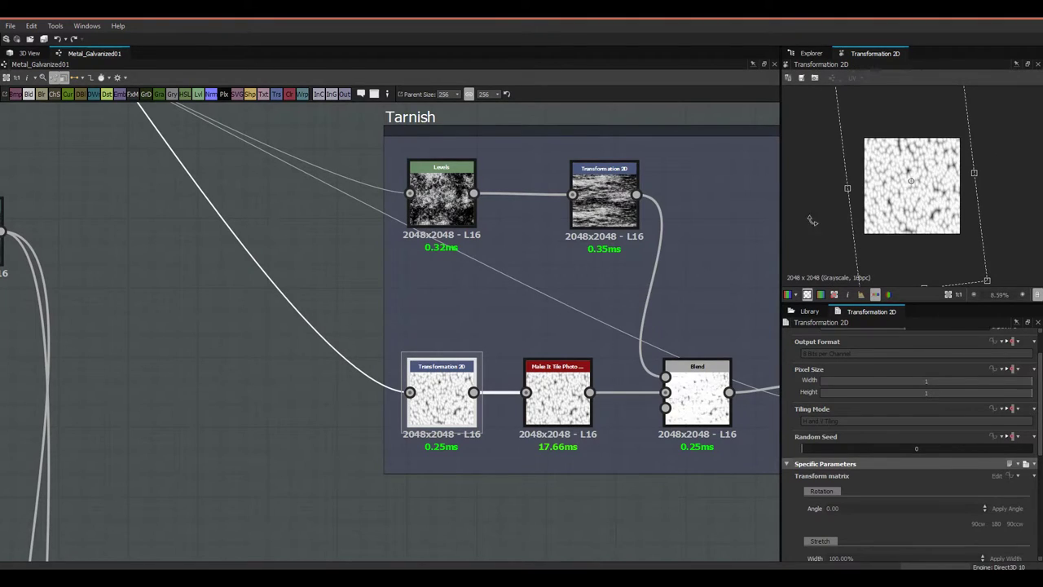
double_click(574, 404)
double_click(456, 402)
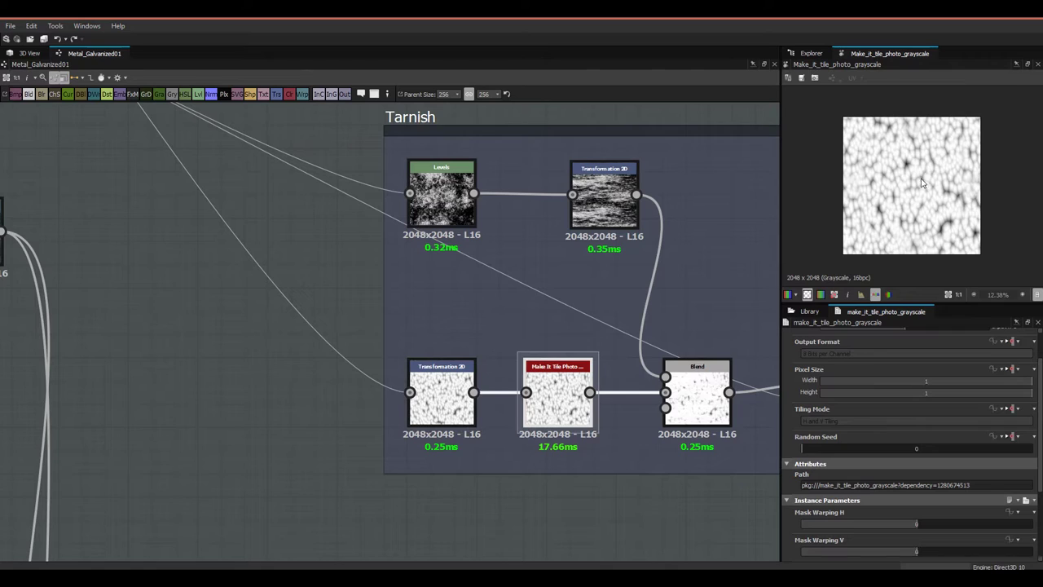
Step: Preview the Tarnish Blend node that combines the tiled cells with the stretched noise
middle_click_drag(698, 280, 589, 238)
double_click(592, 351)
middle_click_drag(548, 196, 571, 221)
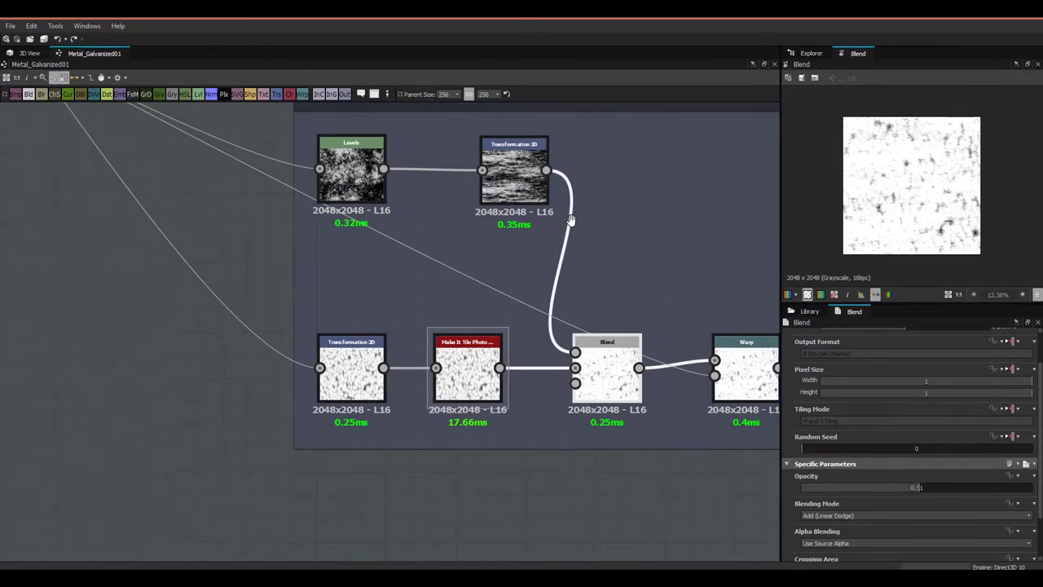
Step: Trace the Tarnish Levels node's input back to its source noise node
scroll(334, 171, "down", 3)
middle_click_drag(335, 160, 630, 296)
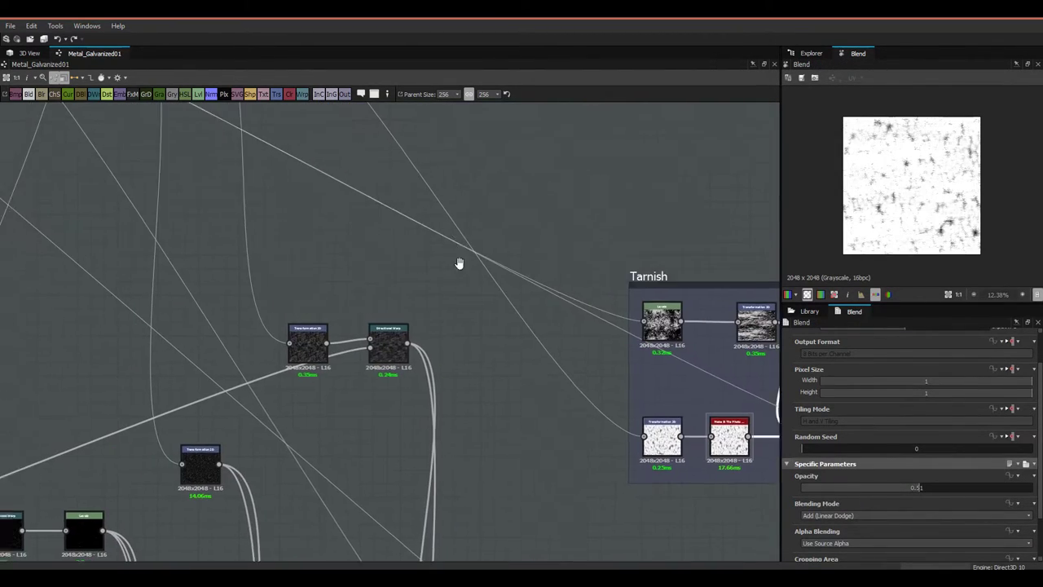
middle_click_drag(405, 236, 766, 408)
scroll(356, 227, "up", 3)
left_click(383, 213)
Step: Return to the Tarnish section and examine the Levels node's preview and histogram
scroll(467, 271, "down", 6)
middle_click_drag(669, 290, 277, 218)
scroll(483, 377, "up", 3)
left_click(499, 326)
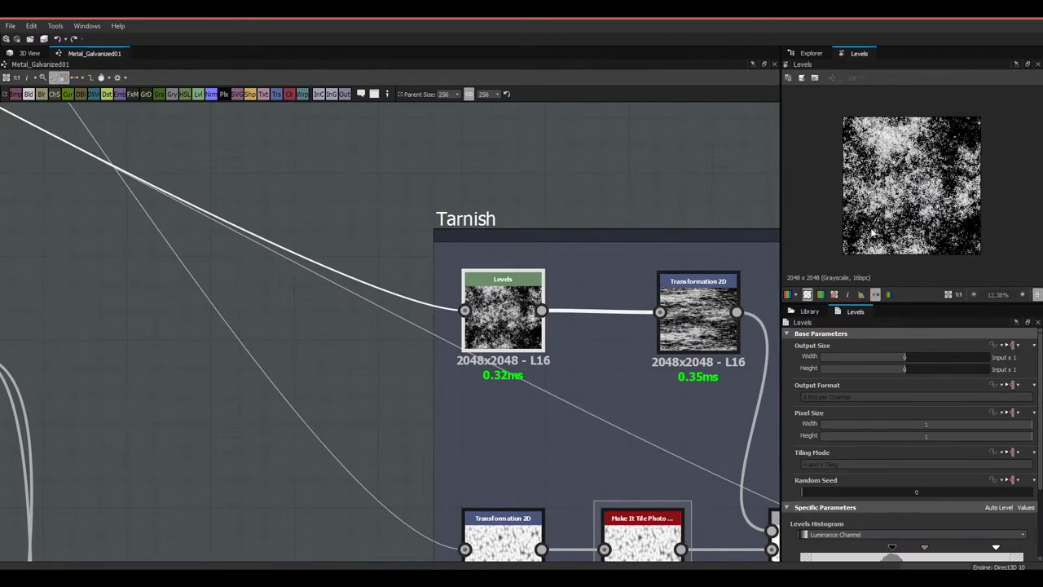
scroll(899, 220, "down", 3)
scroll(915, 487, "down", 3)
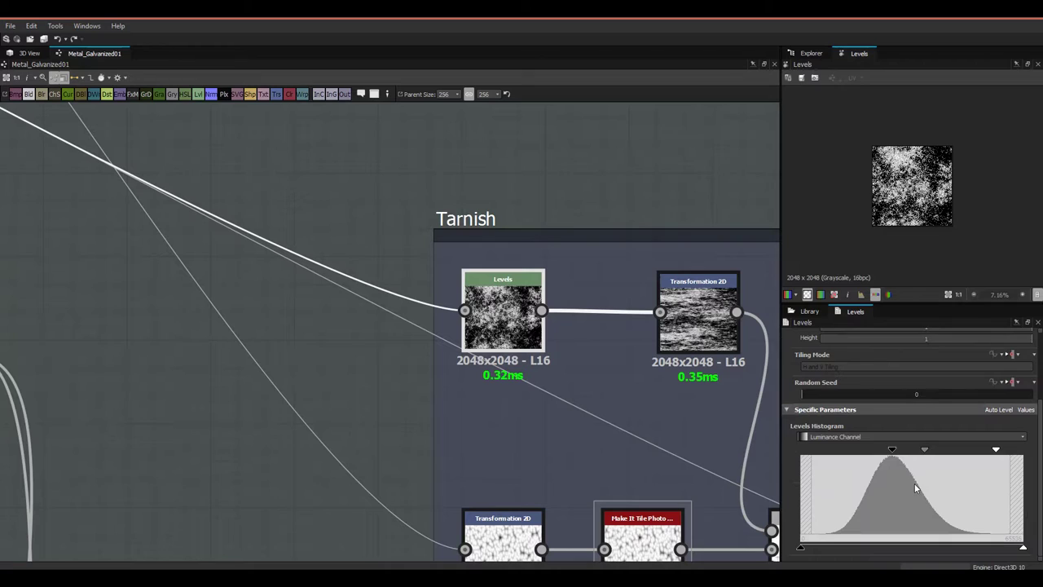
Step: Examine the stretched noise output and transform frame of the Transformation 2D node after the Tarnish Levels node
middle_click_drag(681, 340, 474, 330)
left_click(474, 330)
left_click_drag(474, 331, 475, 344)
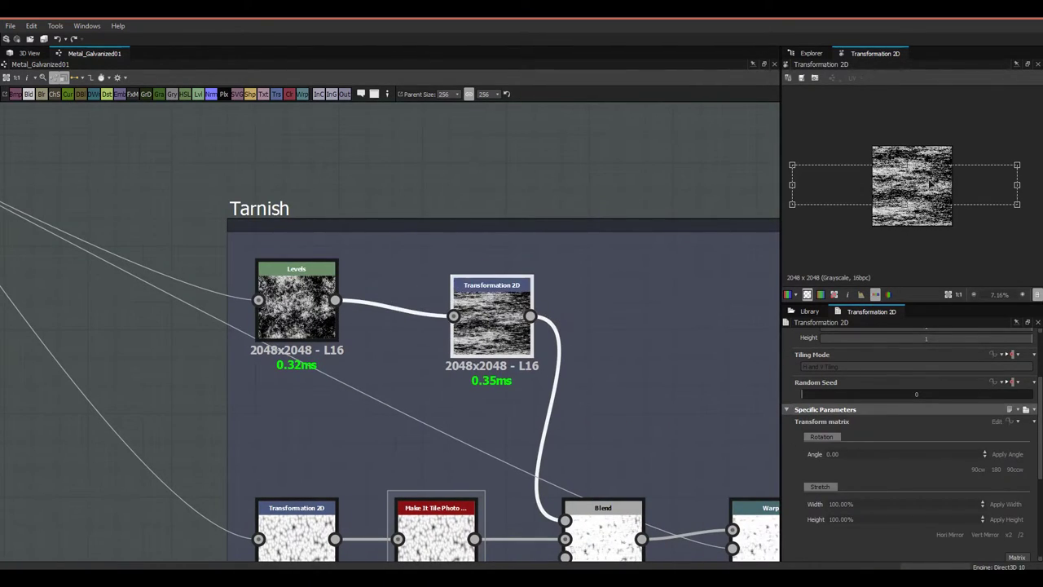
scroll(946, 181, "up", 1)
scroll(937, 186, "down", 2)
scroll(913, 189, "up", 2)
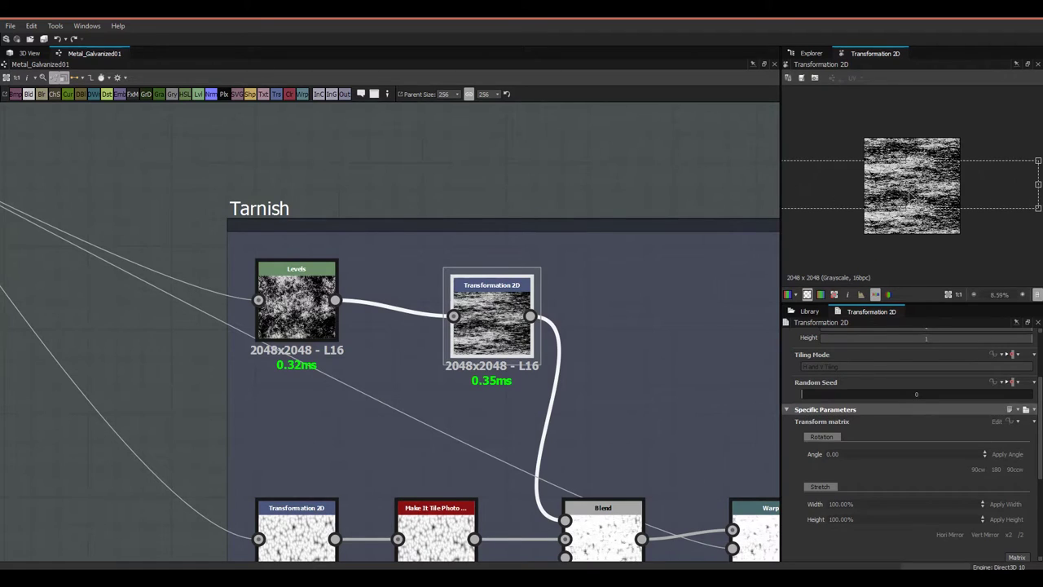
scroll(873, 196, "down", 2)
scroll(842, 198, "up", 7)
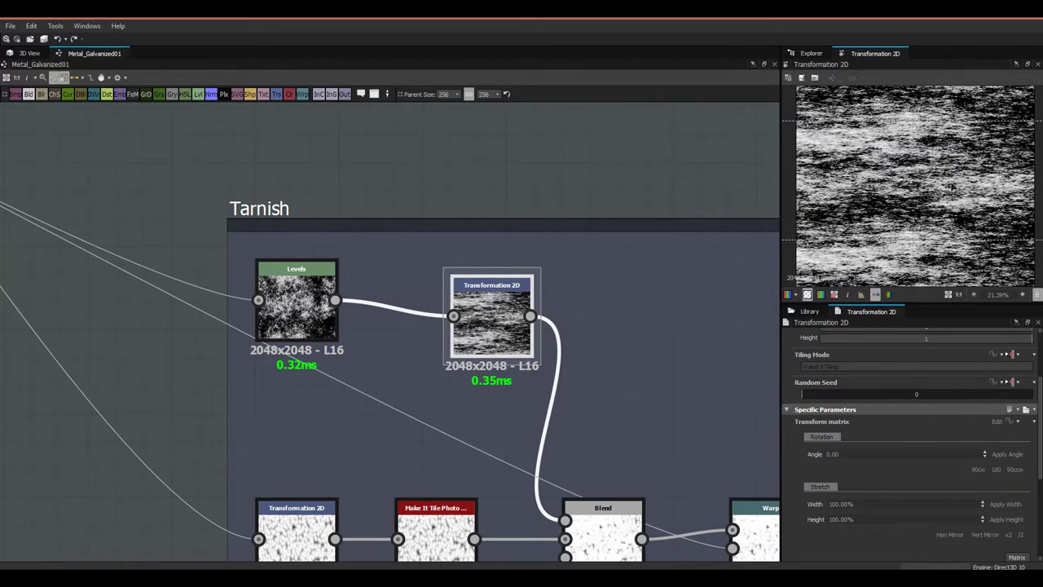
scroll(879, 210, "down", 2)
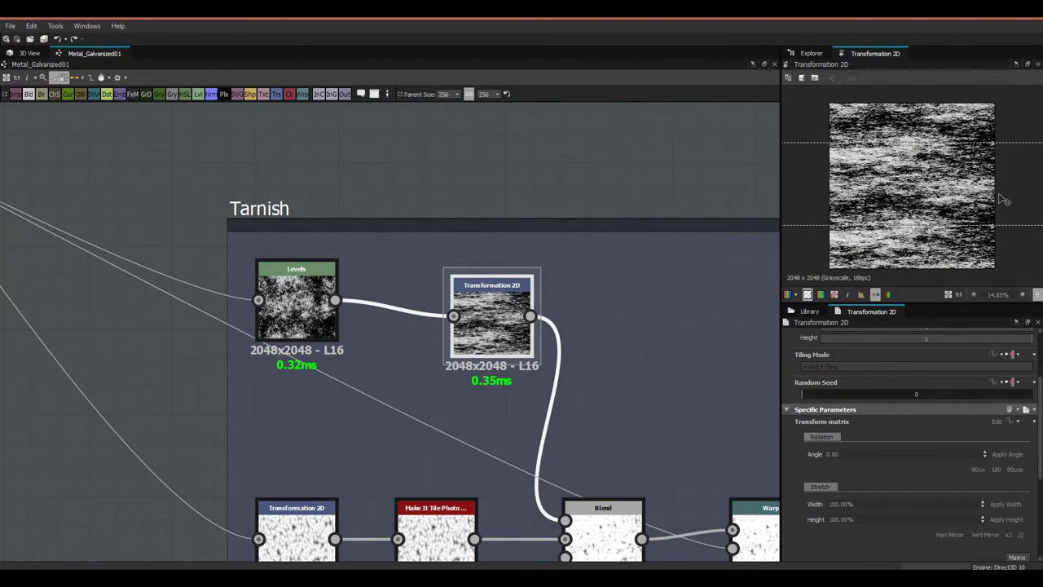
scroll(489, 358, "down", 2)
scroll(521, 399, "up", 5)
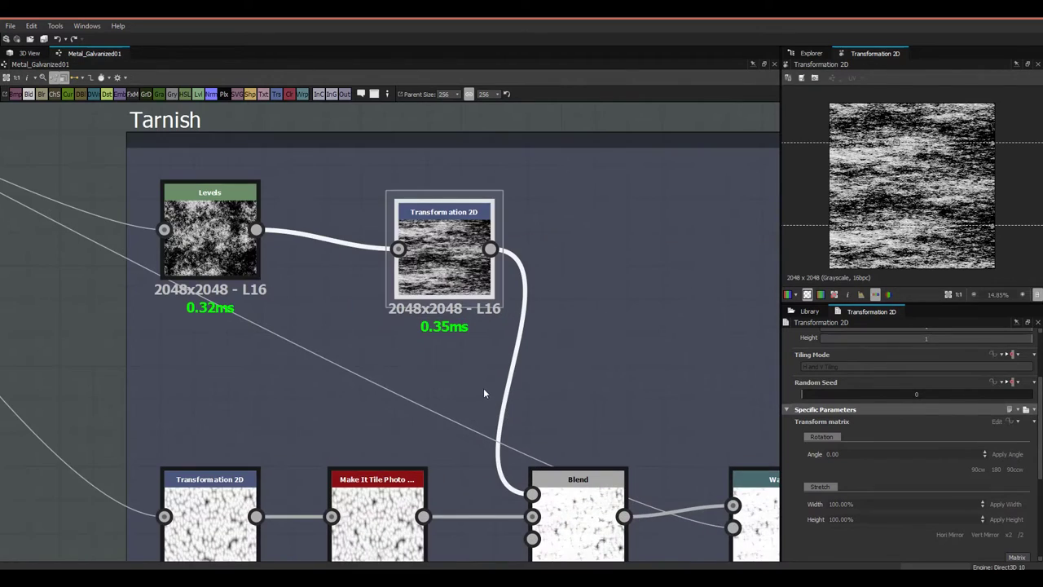
Step: Inspect the Tarnish Blend node, then the first Warp node's output and intensity
left_click(548, 407)
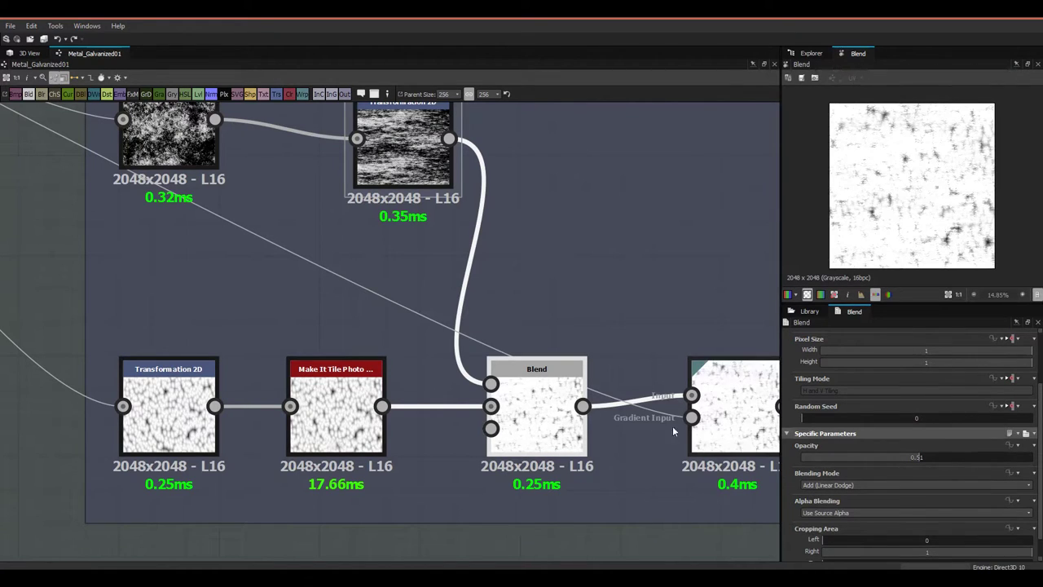
middle_click_drag(691, 432, 535, 385)
left_click(535, 383)
scroll(956, 246, "up", 2)
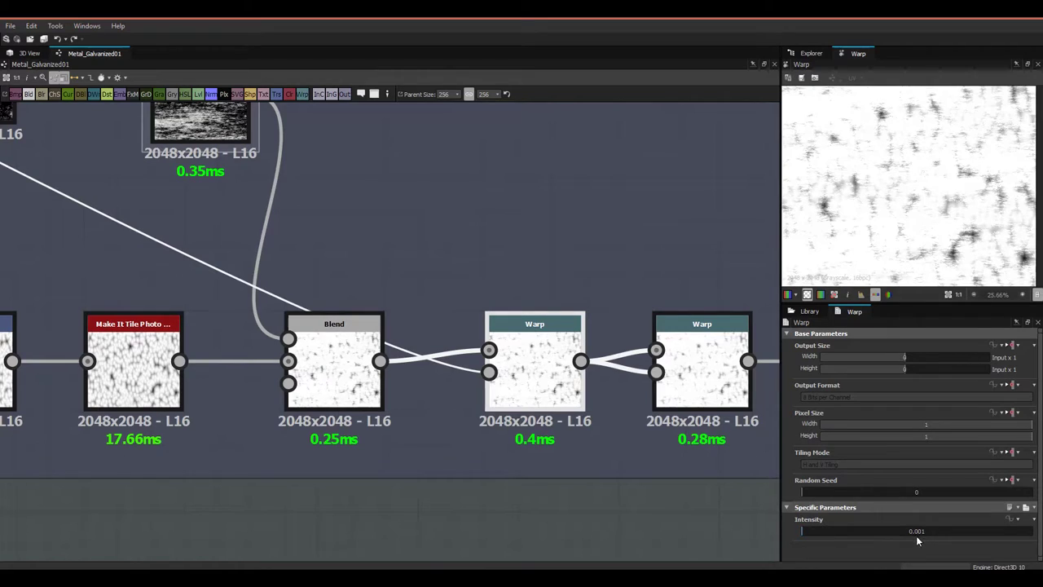
scroll(954, 248, "up", 2)
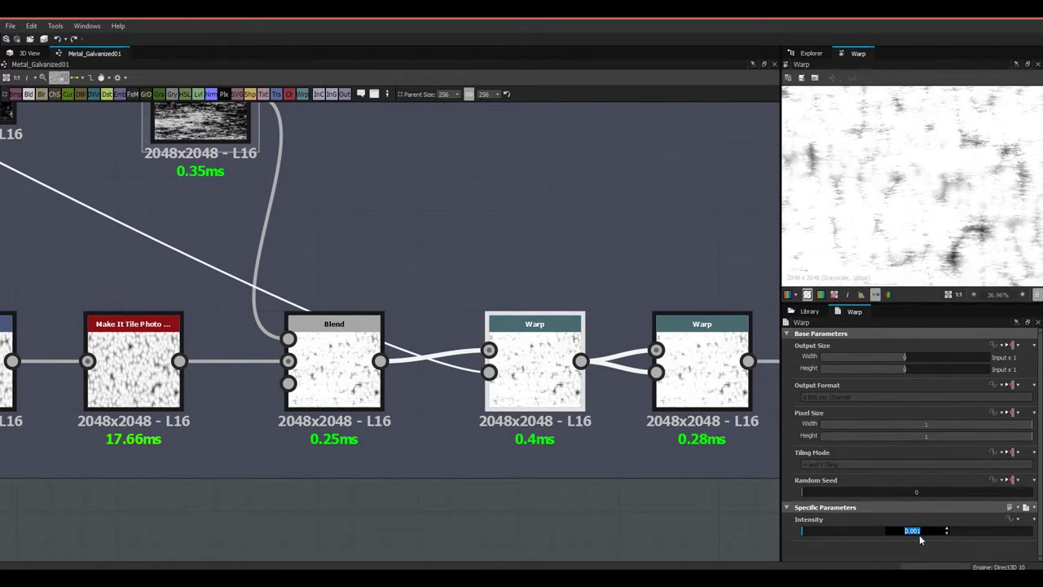
Step: Try an intensity of 1 on the first Tarnish Warp node, then set it to 0.5
type("1")
key("Return")
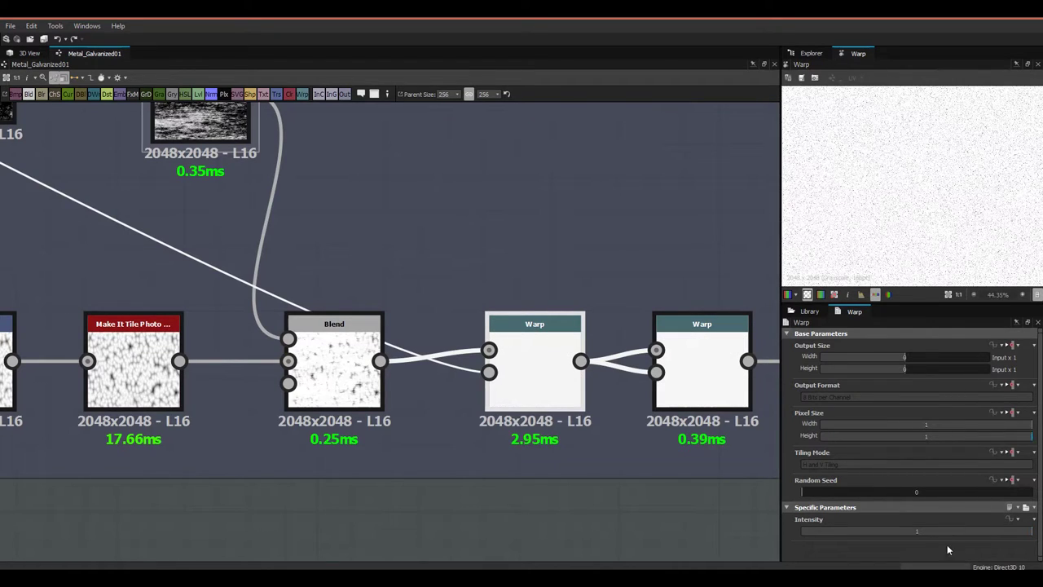
type("0.5")
key("Return")
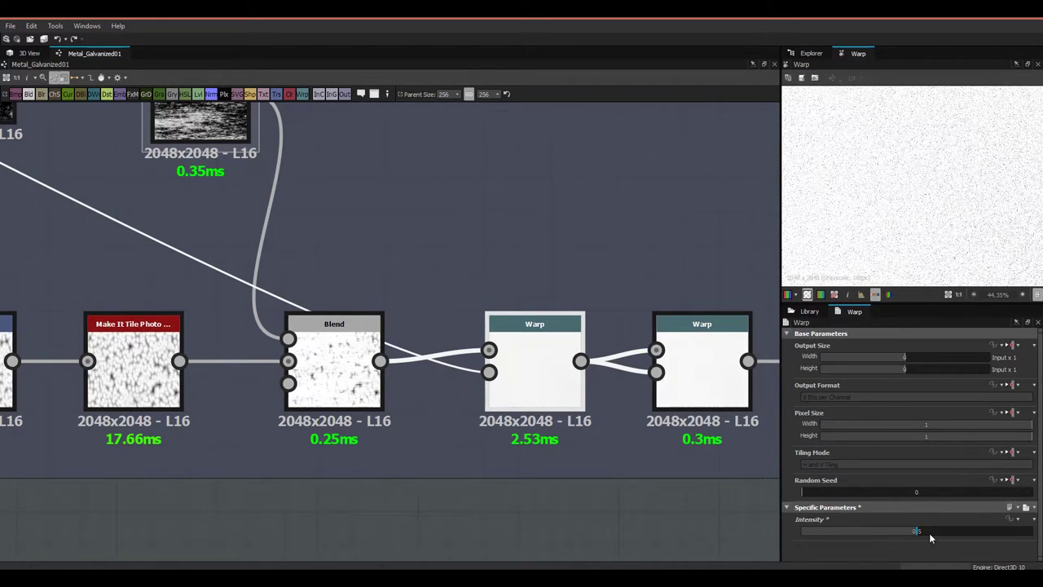
Step: Set the intensity of the first Tarnish Warp node to 0.001
left_click(929, 533)
type(".001")
key("Return")
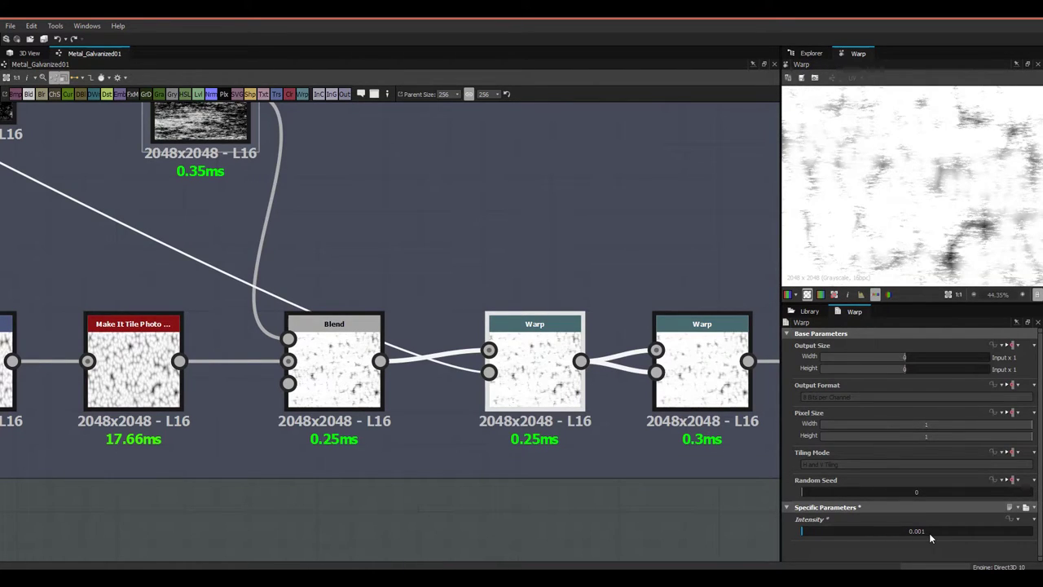
Step: Trace the first Tarnish Warp node's second input back to its source and examine the Fractal Sum noise
scroll(512, 304, "down", 3)
middle_click_drag(520, 360, 561, 384)
scroll(560, 381, "down", 2)
scroll(560, 381, "down", 2)
mouse_move(282, 214)
middle_mouse_down()
mouse_move(638, 403)
mouse_move(236, 247)
middle_mouse_up()
scroll(273, 272, "up", 4)
double_click(285, 253)
mouse_move(762, 477)
middle_mouse_down()
mouse_move(407, 301)
mouse_move(93, 165)
middle_mouse_up()
scroll(531, 448, "up", 2)
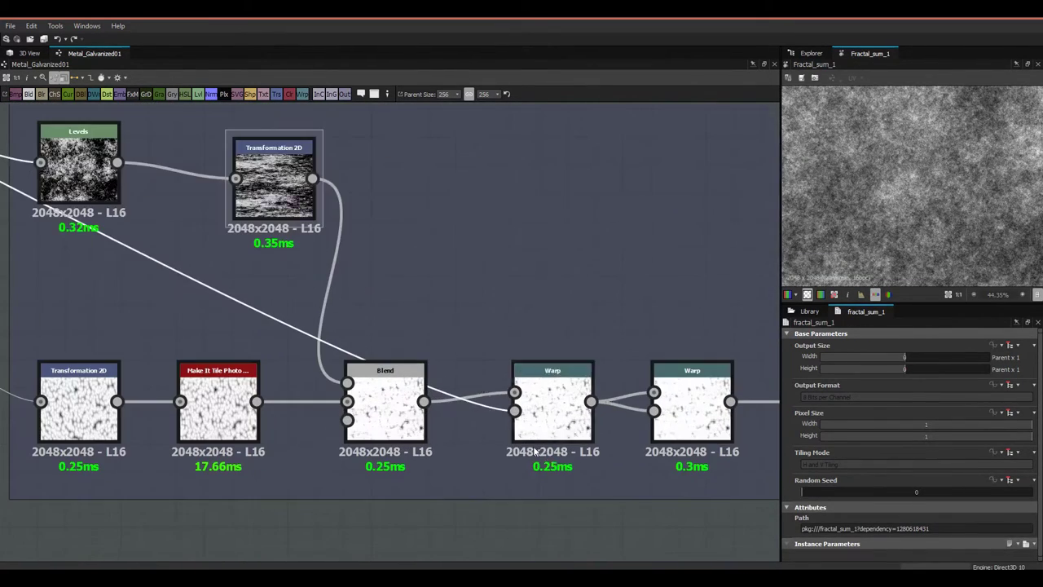
Step: Inspect the second Tarnish Warp node's intensity, then the following Levels node's preview and histogram
left_click(705, 434)
middle_click_drag(706, 434, 533, 412)
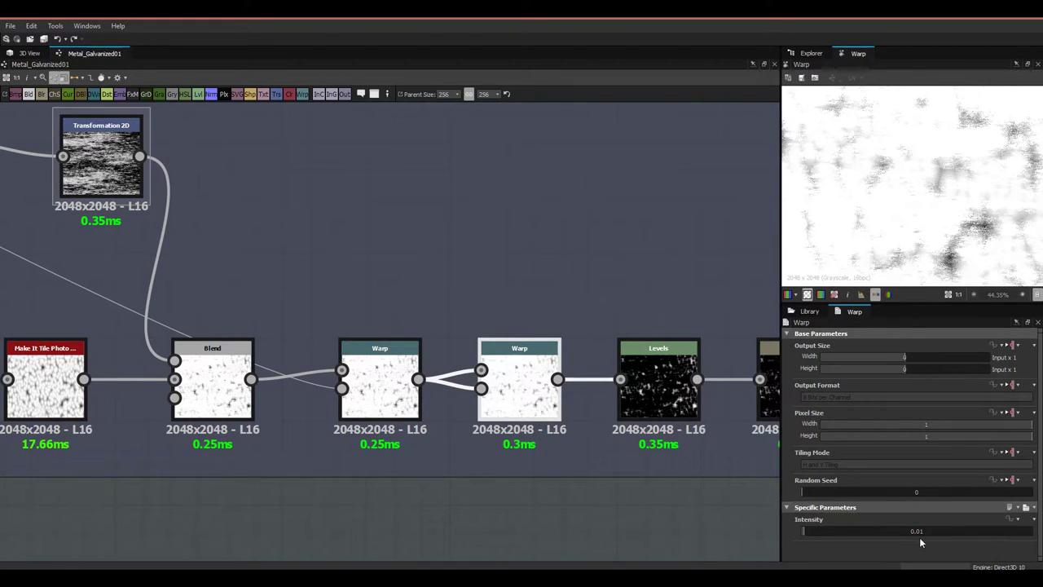
middle_click_drag(735, 400, 600, 382)
double_click(526, 369)
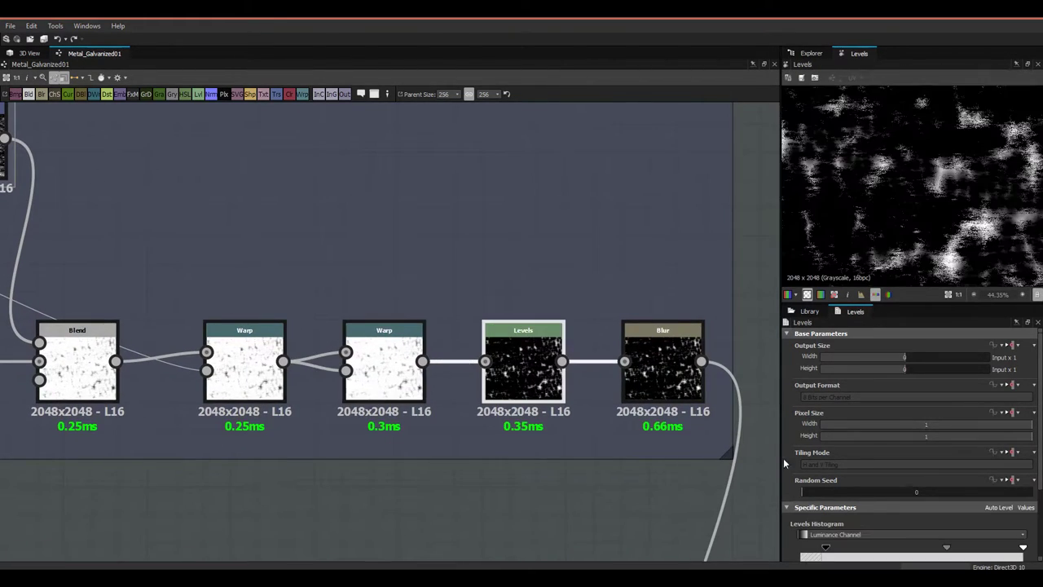
scroll(879, 513, "down", 2)
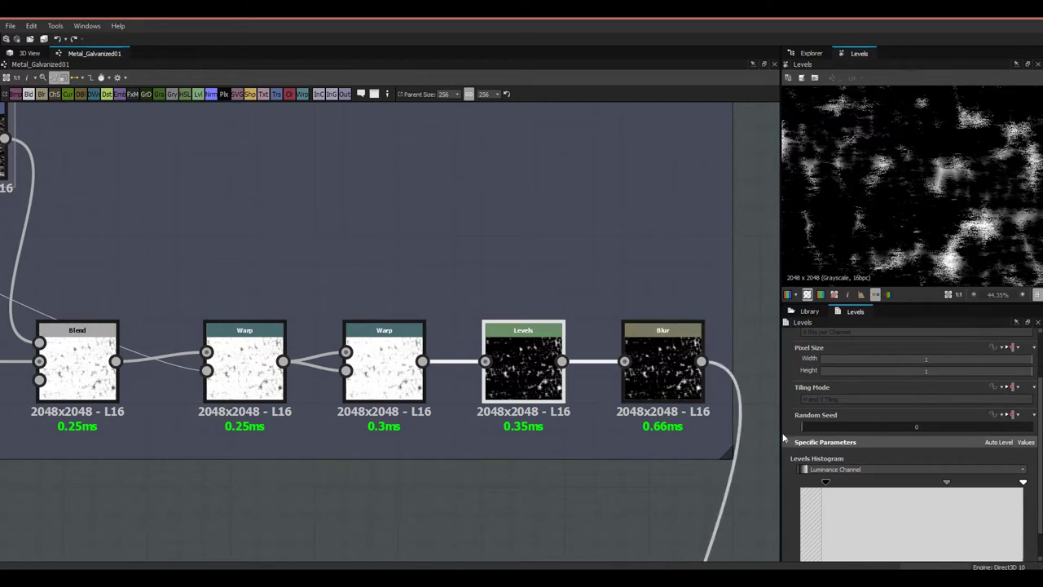
scroll(832, 470, "down", 1)
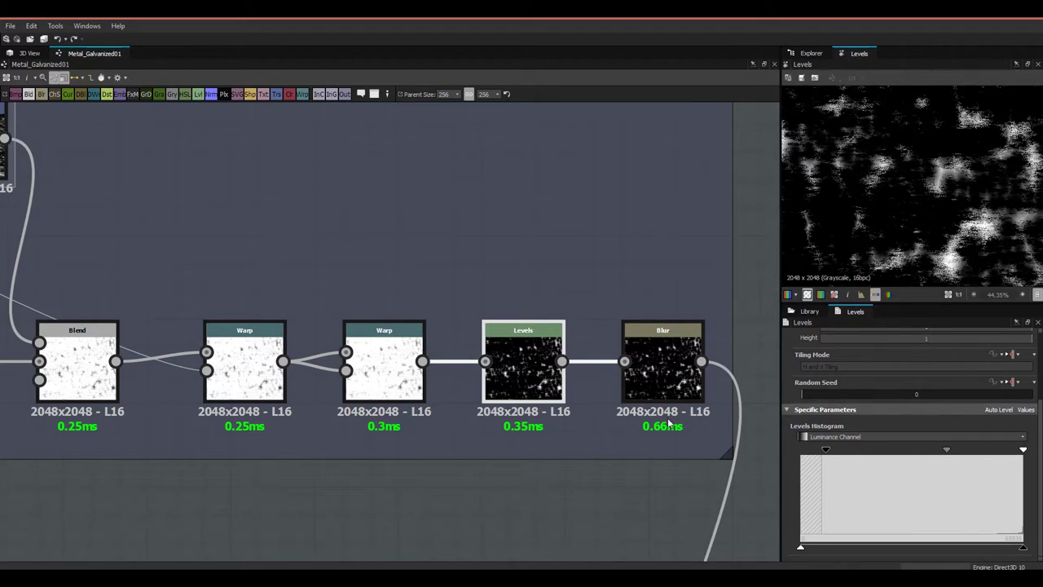
Step: Inspect the Tarnish Blur node and follow its output to the Levels node docked on the last base color Blend
left_click(640, 389)
middle_click_drag(655, 458, 673, 335)
scroll(564, 438, "down", 4)
middle_click_drag(566, 454, 582, 259)
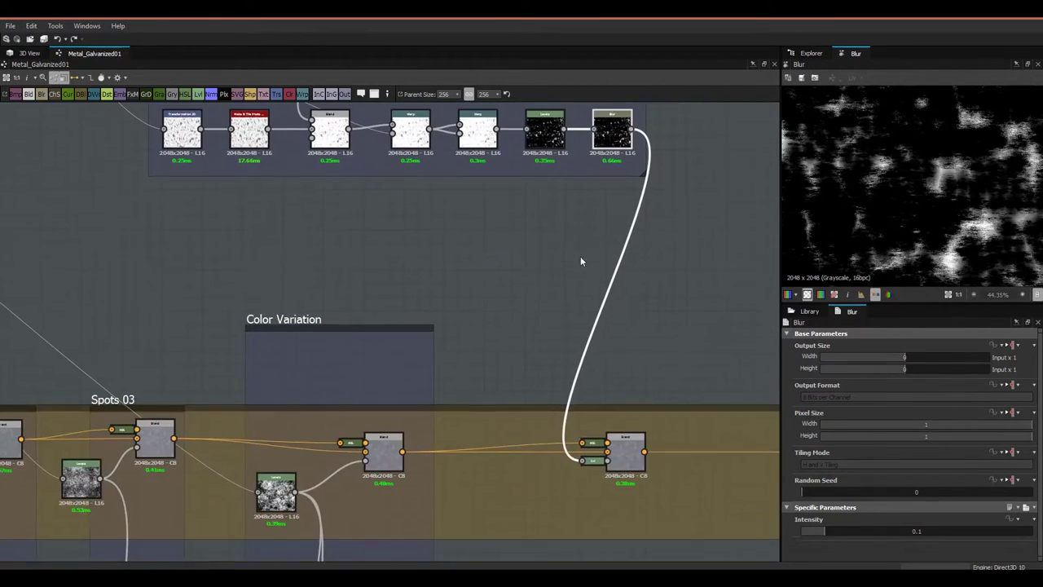
scroll(607, 467, "up", 3)
scroll(612, 467, "up", 2)
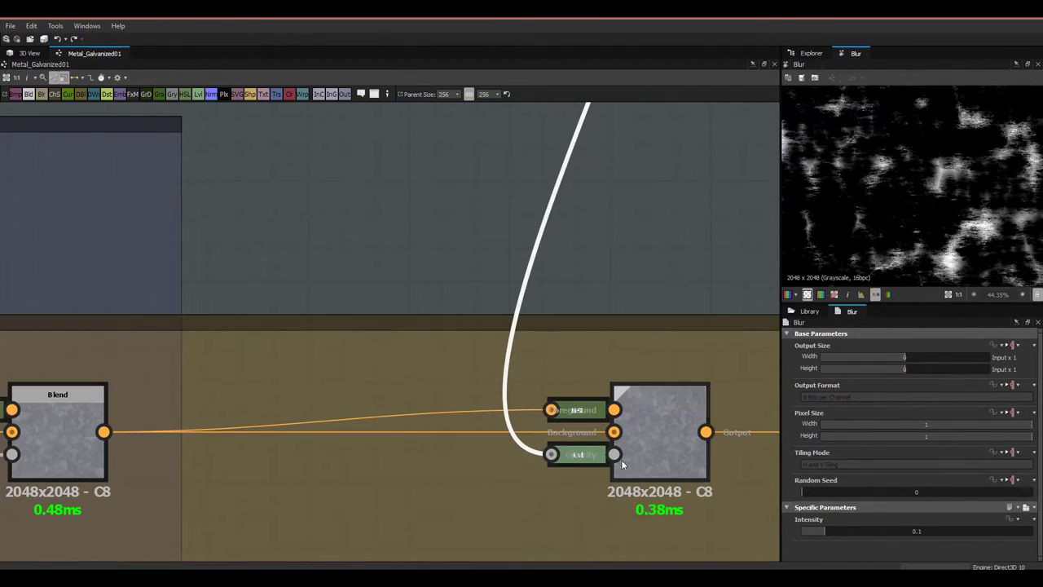
left_click(572, 460)
scroll(902, 496, "down", 3)
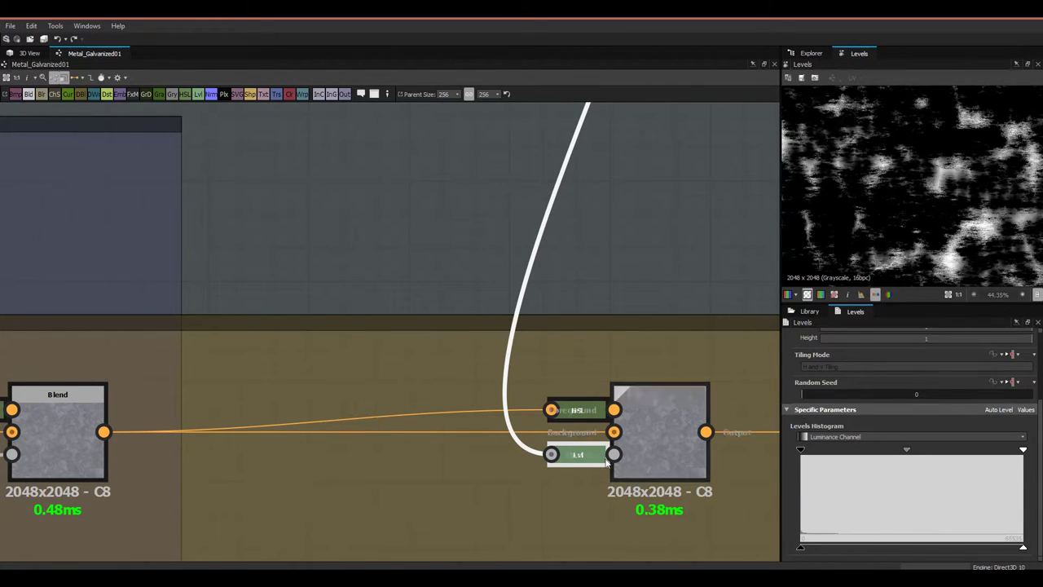
Step: Compare the Tarnish Blur node's output with the output and histogram of the docked Levels node
scroll(587, 454, "down", 3)
scroll(619, 448, "up", 2)
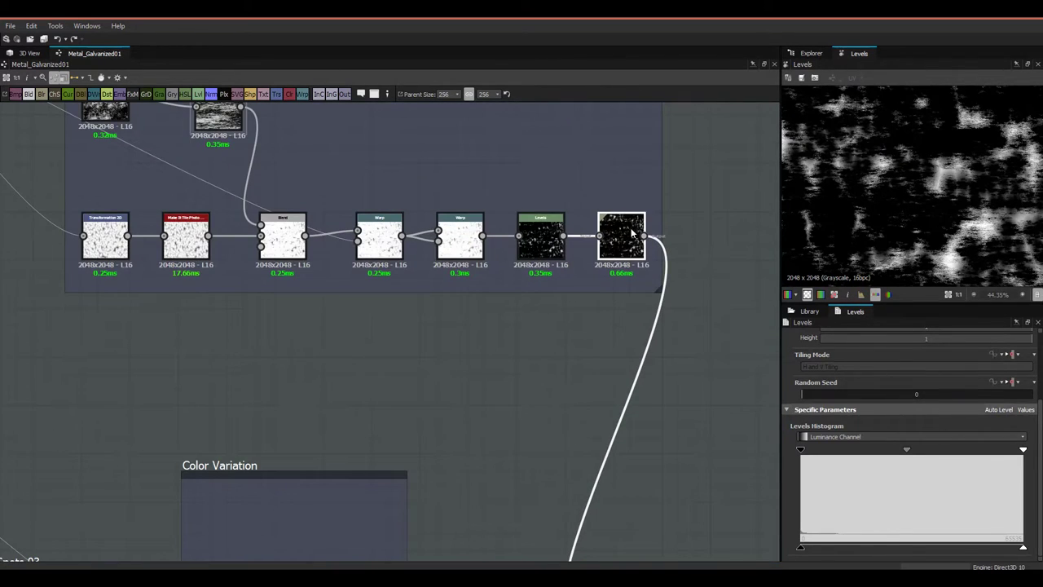
double_click(632, 233)
middle_click_drag(616, 300, 586, 99)
scroll(574, 456, "up", 3)
double_click(566, 414)
scroll(950, 492, "down", 3)
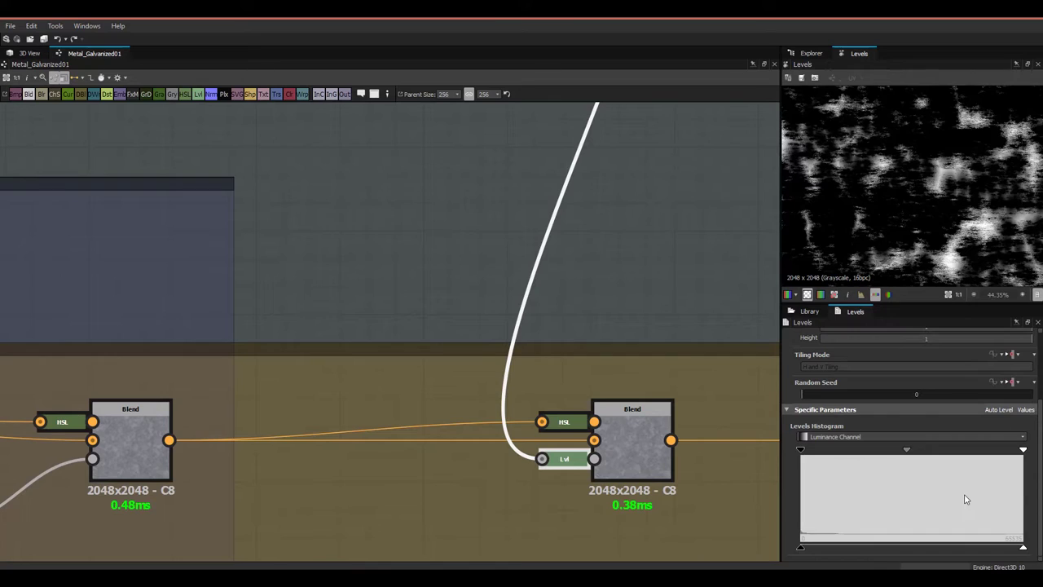
scroll(668, 446, "down", 3)
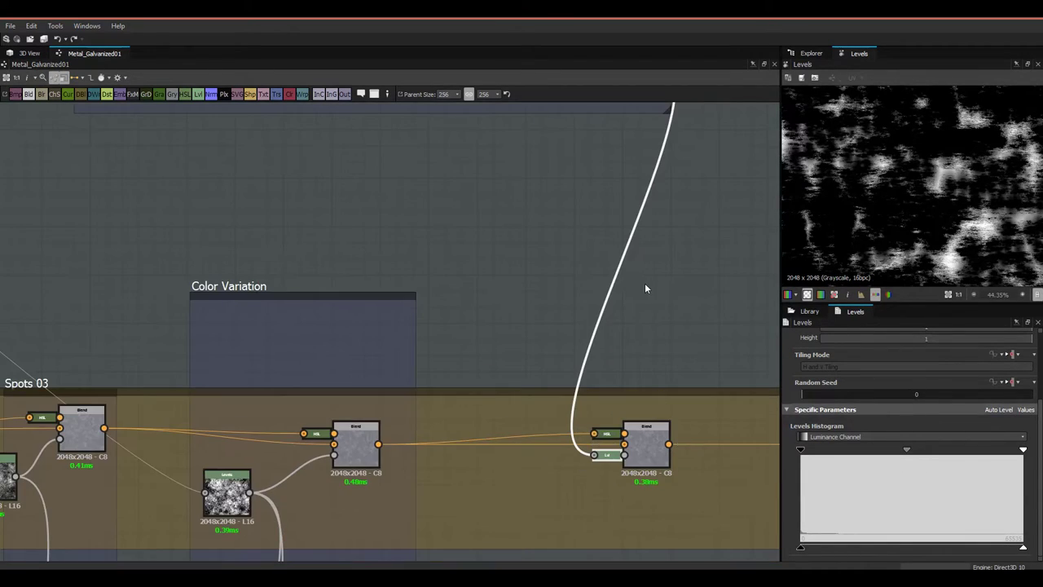
Step: Recheck the Tarnish Blur and docked Levels outputs, then view the Blend node they mask
middle_click_drag(645, 273, 624, 376)
double_click(616, 176)
middle_click_drag(634, 325, 651, 173)
scroll(617, 392, "up", 3)
double_click(605, 416)
double_click(666, 419)
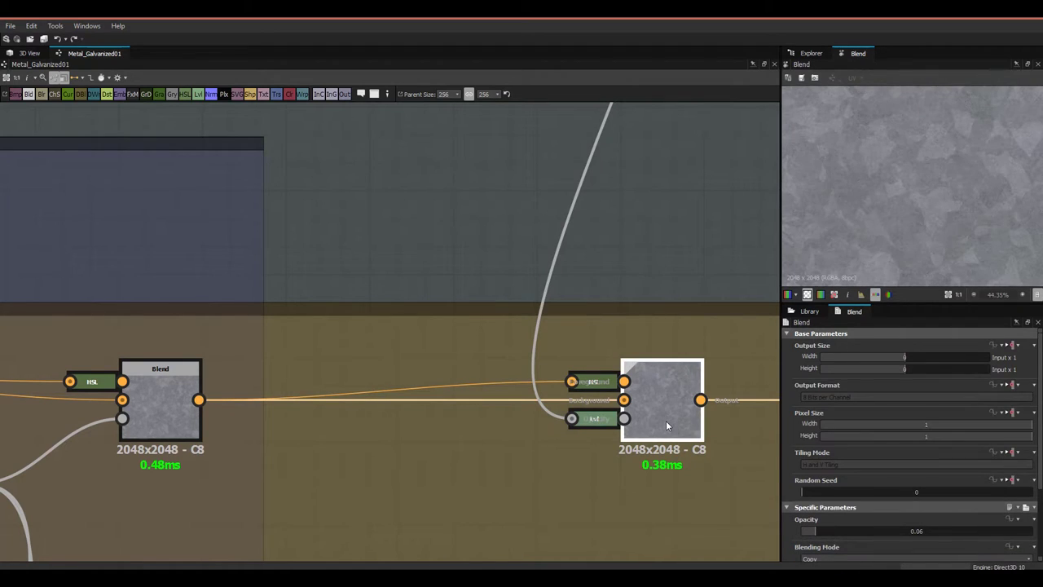
Step: Inspect the hue, saturation and lightness of the HSL node docked on the tarnish Blend node
scroll(568, 359, "down", 4)
scroll(564, 357, "up", 2)
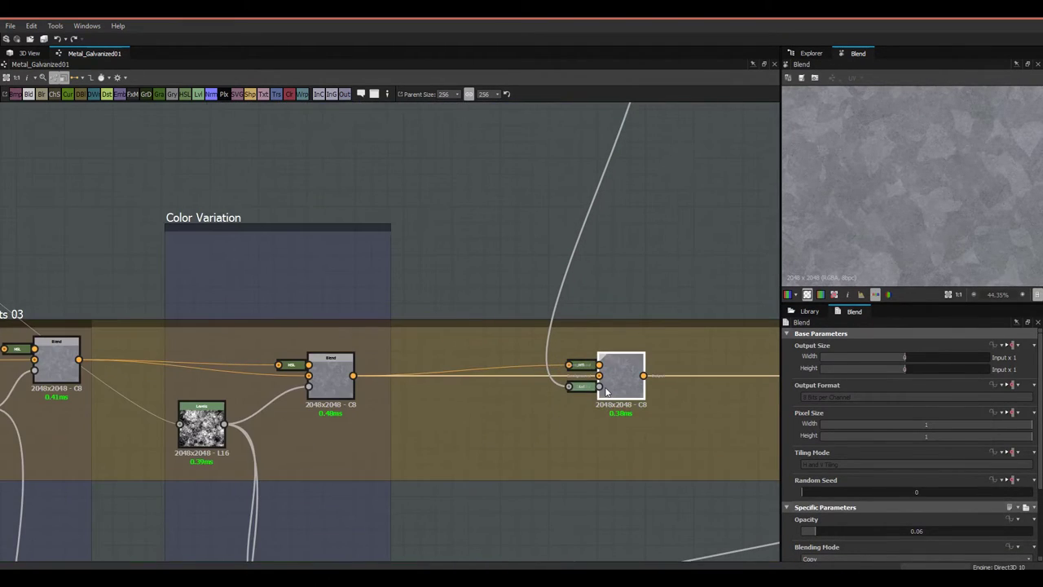
double_click(603, 386)
scroll(617, 374, "up", 4)
left_click(552, 364)
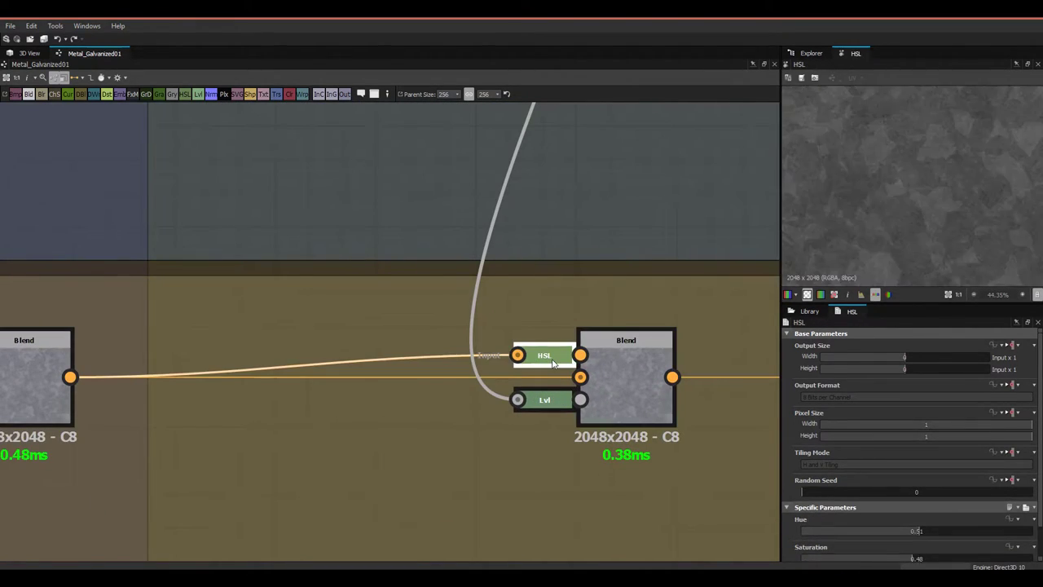
scroll(905, 507, "down", 1)
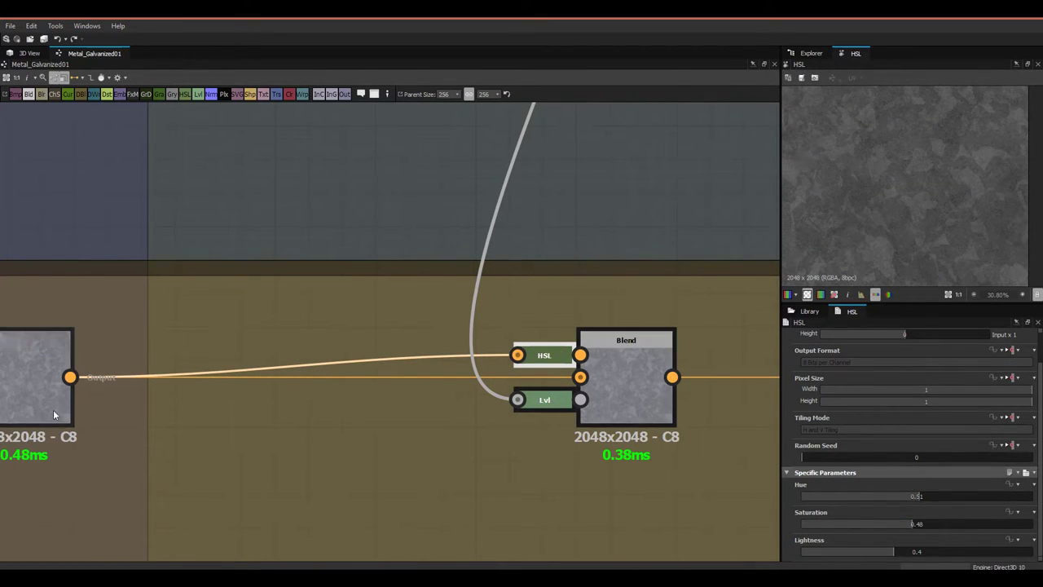
Step: Try an opacity of 1 on the tarnish Blend node while watching the 3D view, then set it to 0.5
left_click(611, 421)
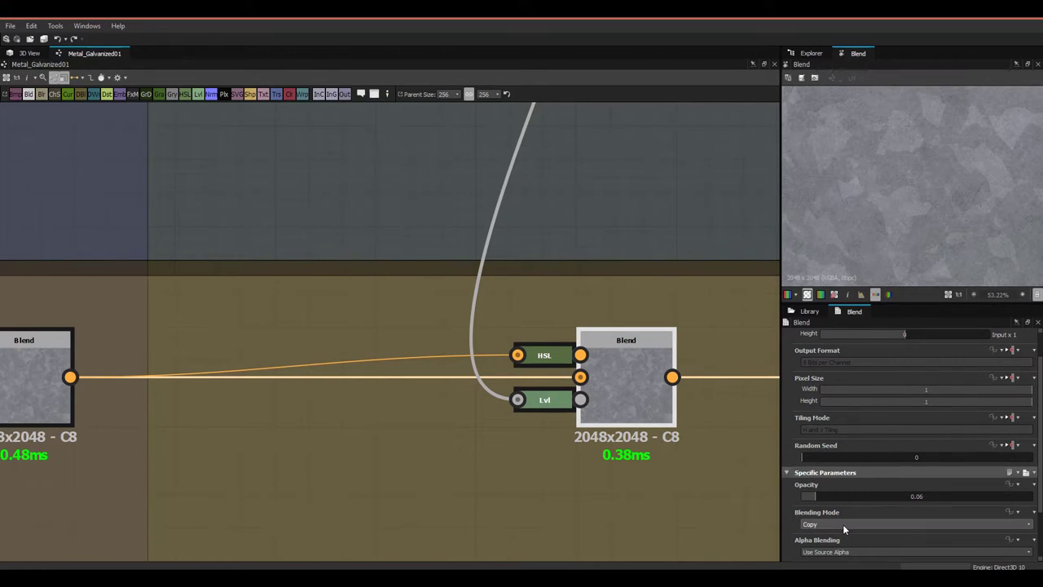
left_click(915, 497)
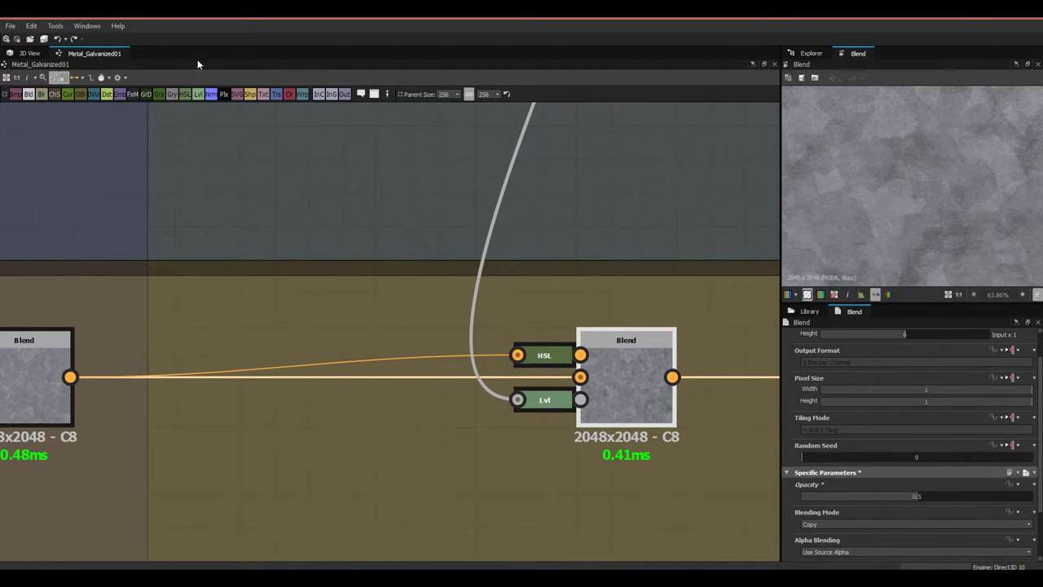
left_click(8, 59)
scroll(212, 229, "down", 3)
left_click_drag(213, 228, 236, 314)
left_click_drag(978, 497, 1034, 497)
left_click_drag(500, 391, 481, 413)
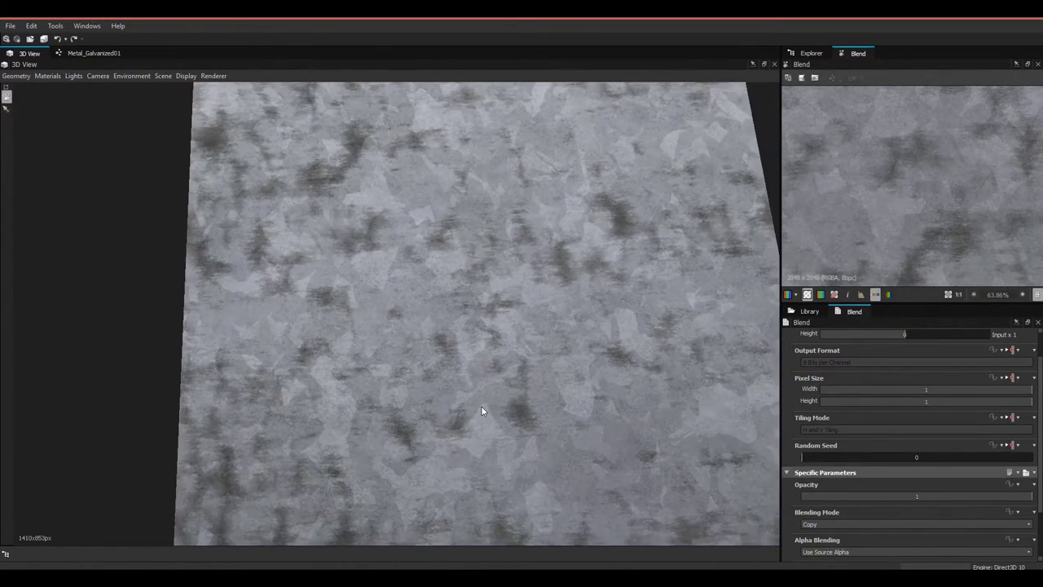
scroll(479, 422, "up", 2)
left_click(917, 497)
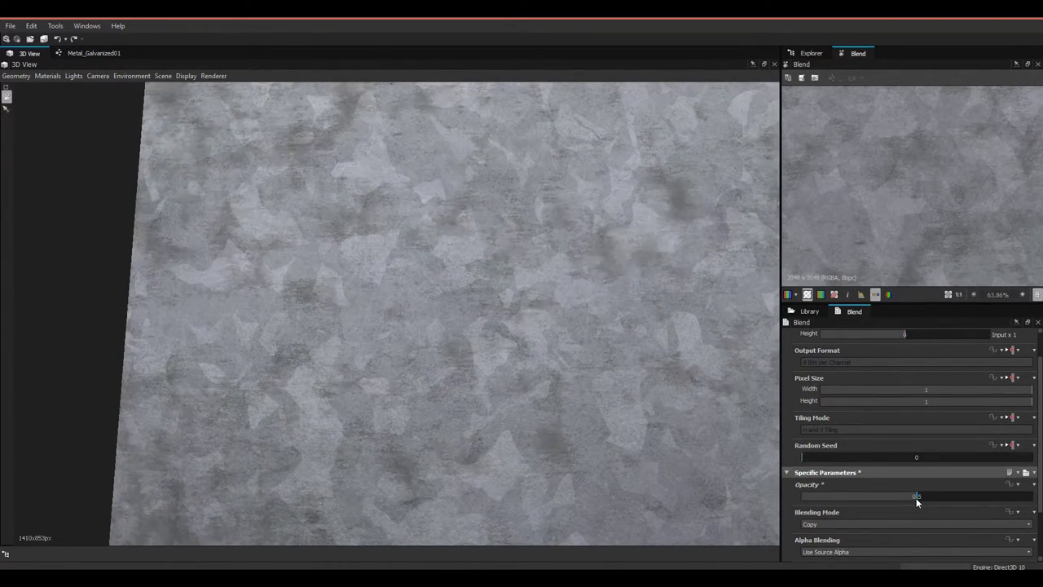
Step: Examine the tarnish on the galvanized surface from close up and farther away in the 3D view
left_click_drag(666, 406, 513, 278)
middle_click_drag(514, 278, 498, 300)
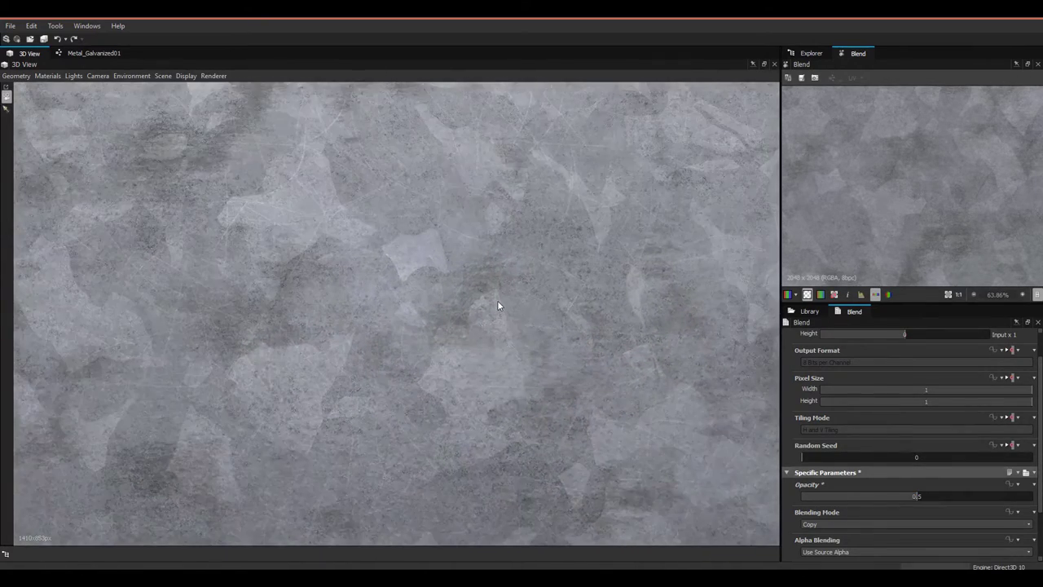
scroll(497, 299, "up", 2)
scroll(499, 299, "down", 4)
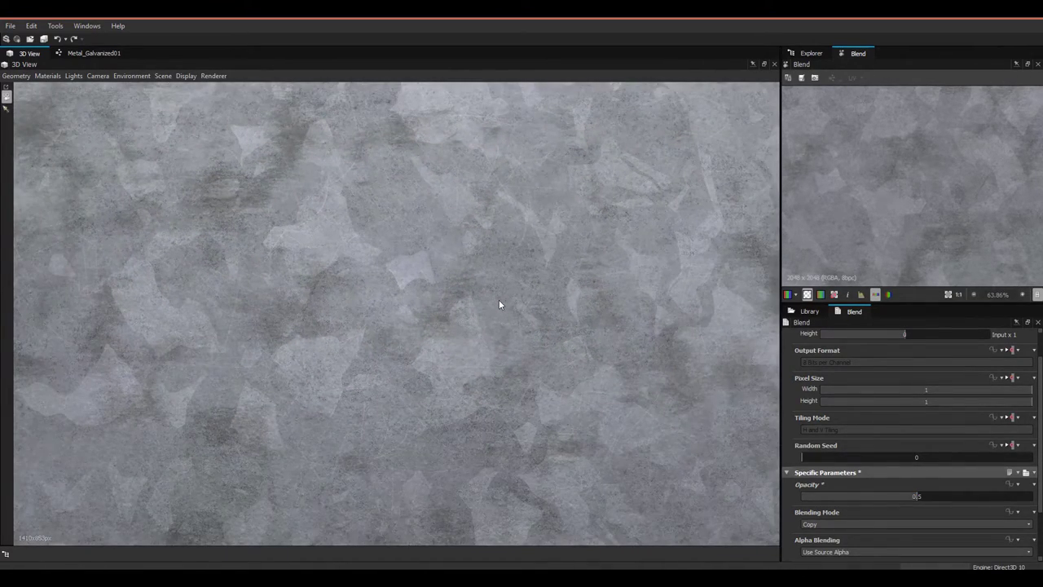
mouse_move(499, 303)
left_mouse_down()
mouse_move(461, 295)
mouse_move(456, 326)
mouse_move(472, 325)
mouse_move(479, 344)
mouse_move(449, 339)
mouse_move(433, 380)
mouse_move(381, 396)
mouse_move(400, 368)
mouse_move(266, 510)
left_mouse_up()
Step: Switch to the browser's galvanized metal reference photo and compare it with the rendered surface, then return to Substance Designer
key("alt+Tab")
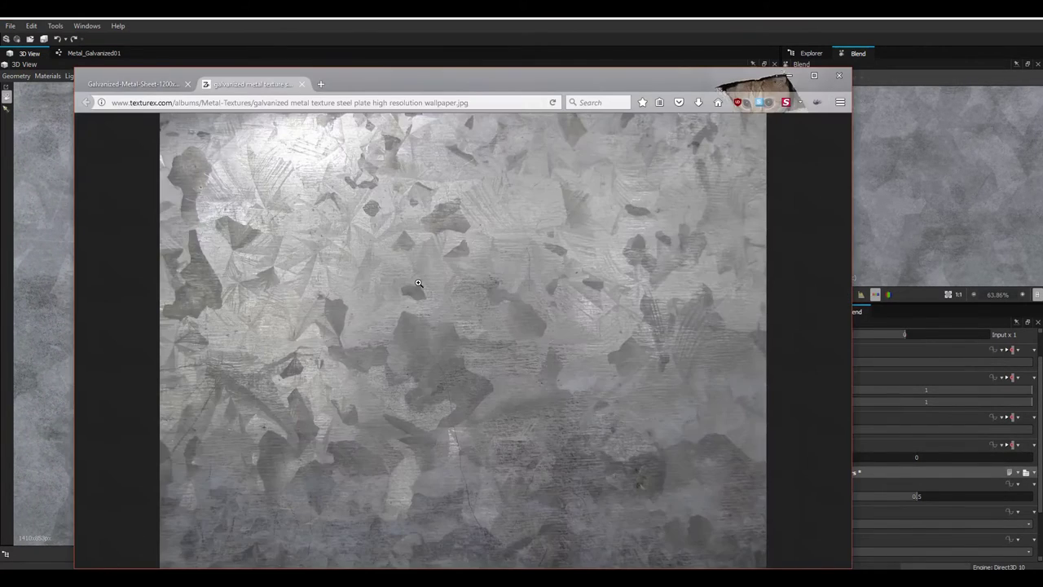
left_click_drag(519, 81, 705, 75)
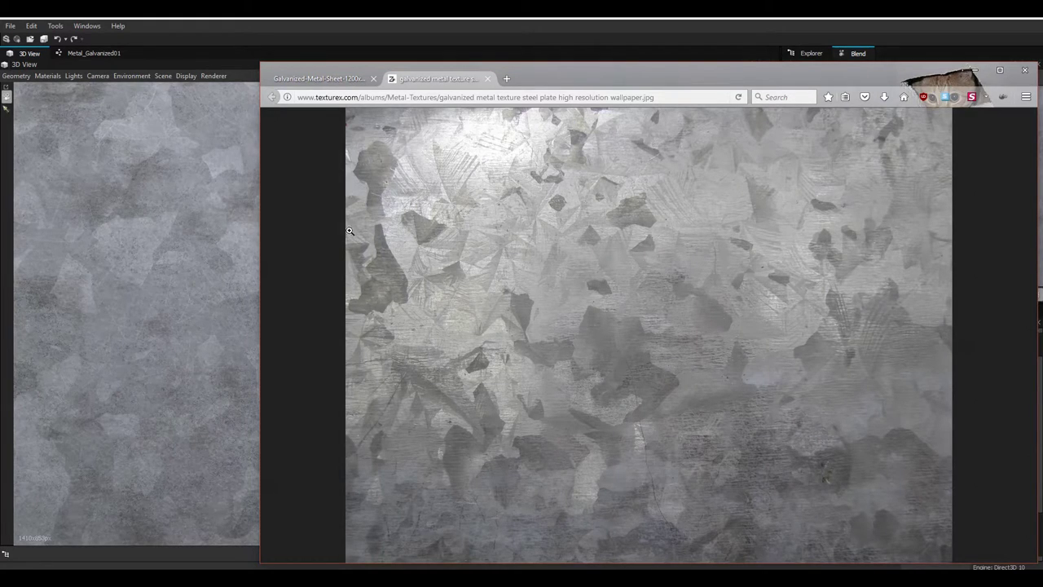
left_click(334, 43)
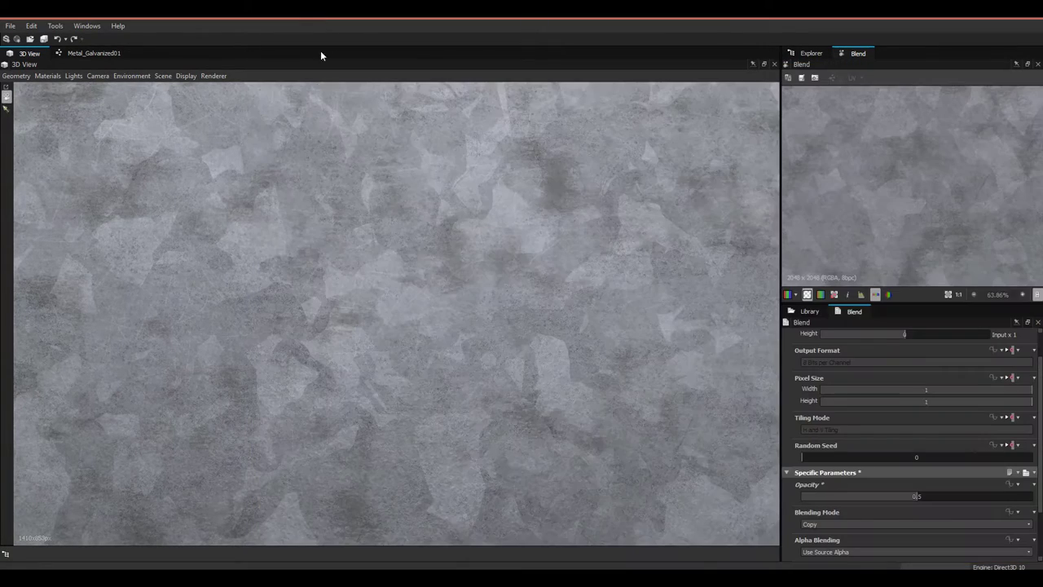
Step: Return to the Metal_Galvanized01 graph and inspect the Sharpen node at the end of the base color section
left_click(79, 57)
middle_click_drag(309, 280, 276, 262)
scroll(613, 385, "down", 4)
middle_click_drag(582, 388, 452, 421)
scroll(447, 413, "down", 4)
scroll(478, 430, "up", 1)
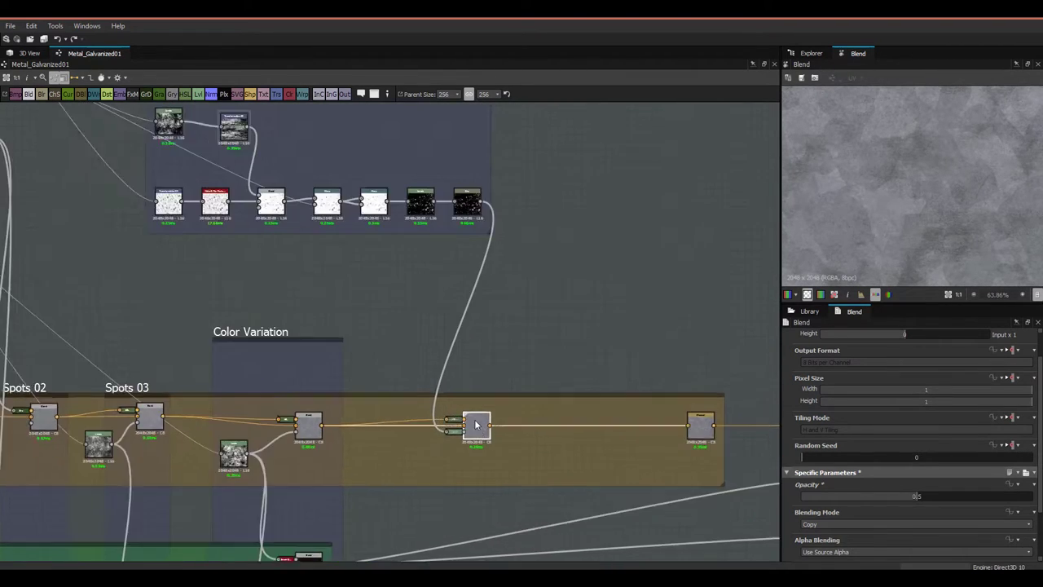
scroll(478, 430, "up", 1)
middle_click_drag(349, 306, 429, 402)
scroll(224, 276, "down", 2)
middle_click_drag(542, 449, 457, 429)
scroll(457, 428, "up", 2)
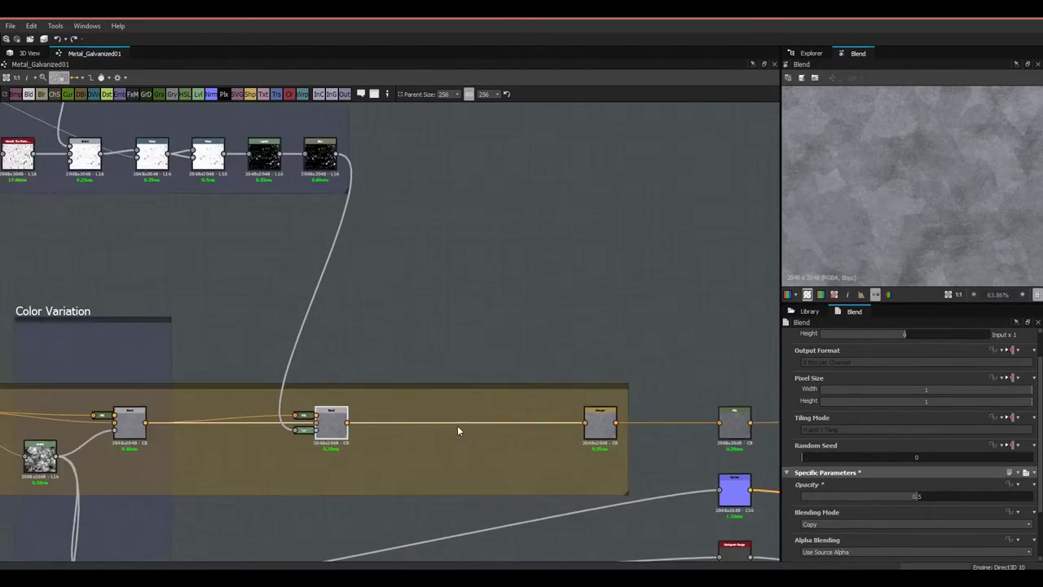
scroll(456, 429, "up", 2)
middle_click_drag(596, 466, 413, 419)
scroll(413, 419, "up", 1)
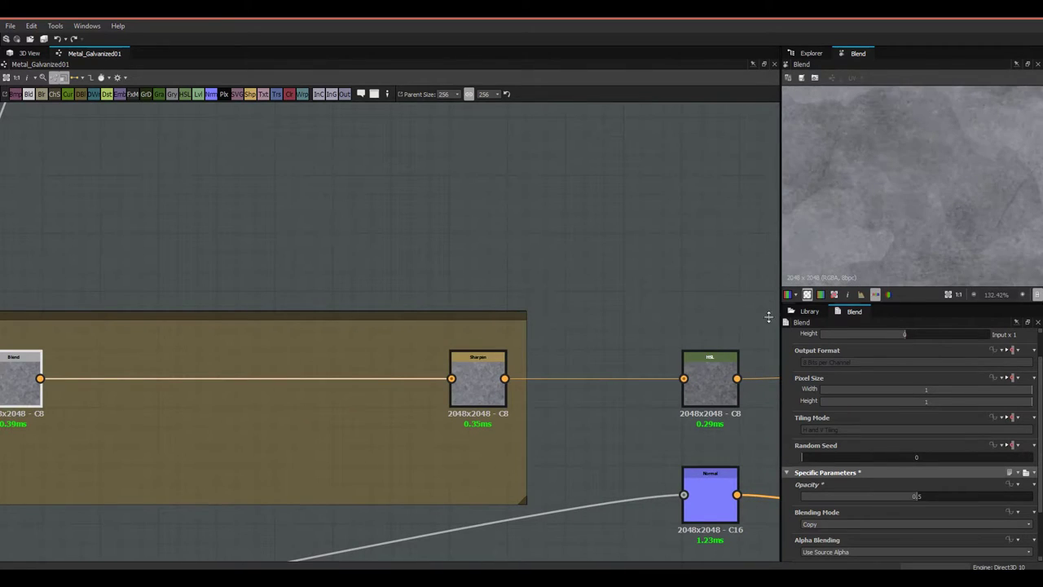
double_click(486, 388)
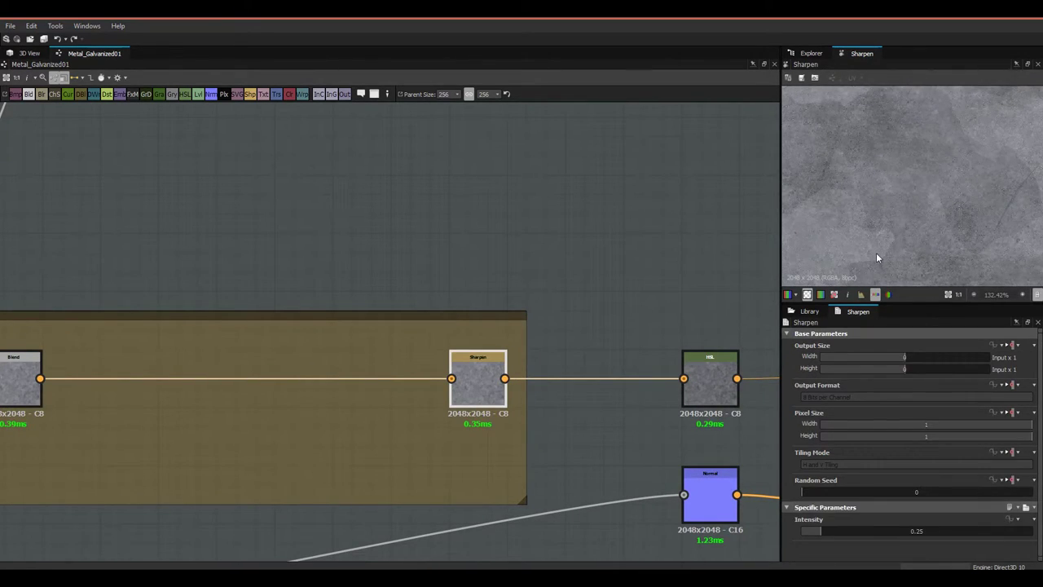
Step: Compare the previews of the tarnish Blend node and the Sharpen node to judge the sharpening effect
scroll(876, 254, "up", 2)
middle_click_drag(594, 388, 568, 377)
middle_click_drag(654, 446, 901, 445)
left_click(229, 371)
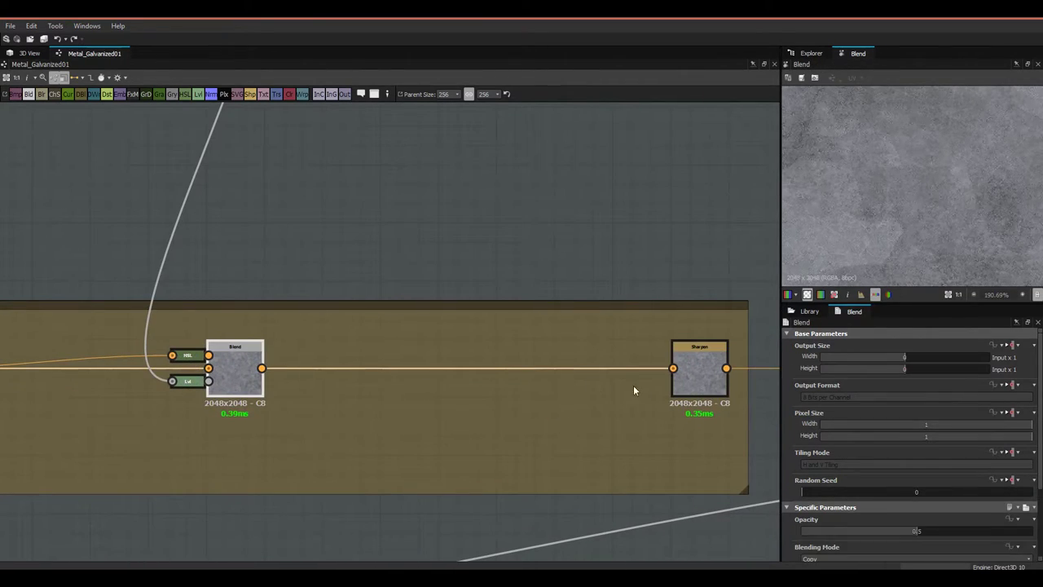
double_click(712, 386)
middle_click_drag(713, 386, 449, 382)
middle_click_drag(217, 372, 417, 372)
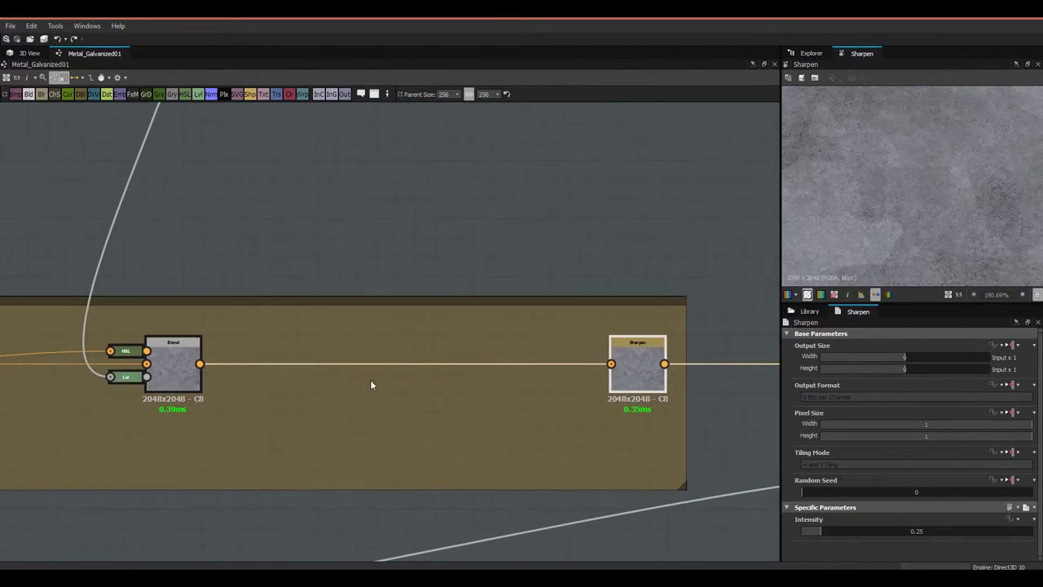
double_click(160, 378)
Step: Inspect the final HSL node's settings after the Sharpen node, then the Base Color output node
middle_click_drag(648, 373, 346, 396)
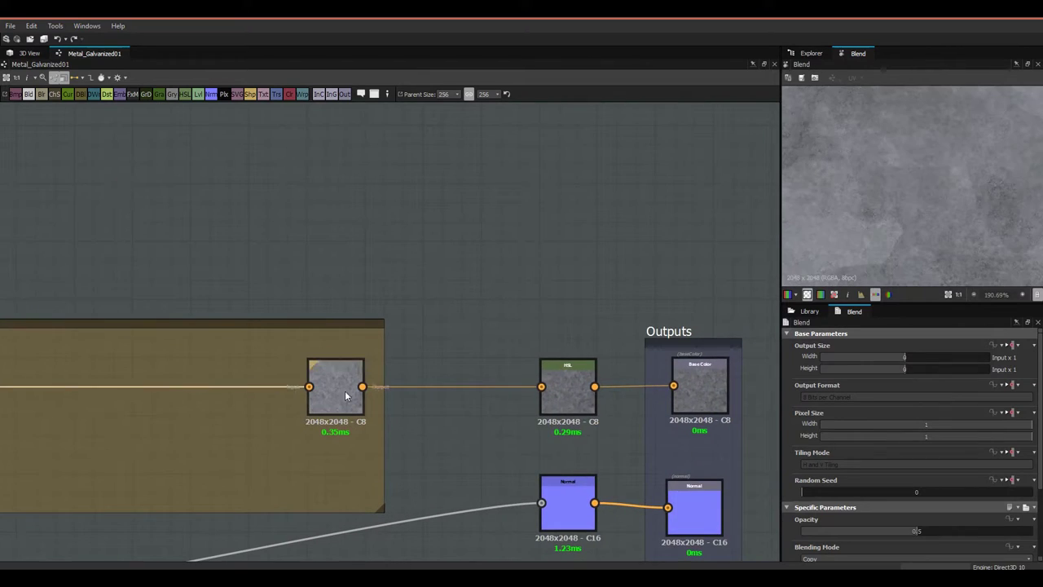
left_click(568, 390)
scroll(887, 236, "down", 2)
scroll(897, 447, "down", 1)
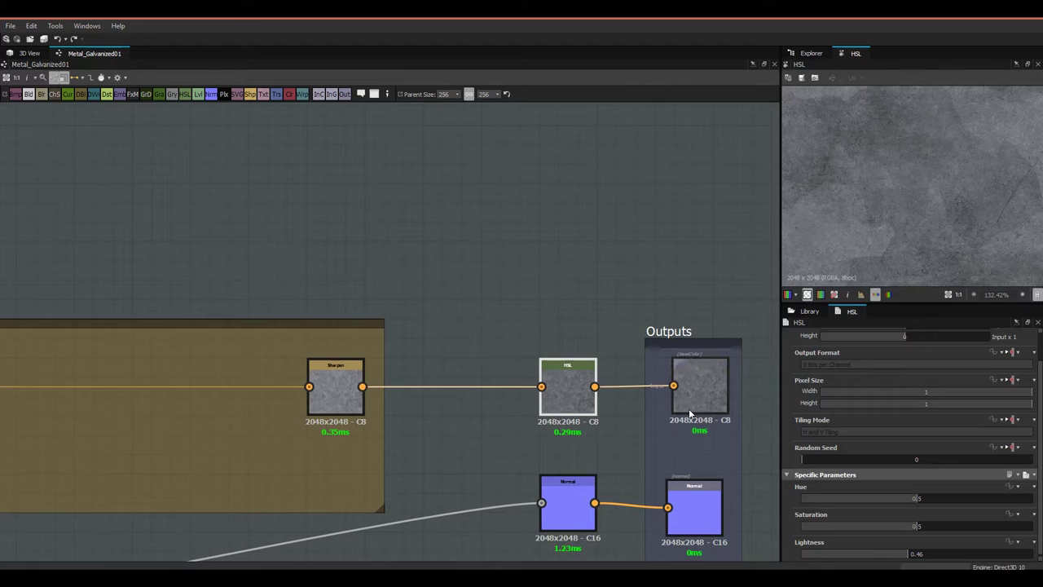
left_click(706, 396)
scroll(635, 387, "down", 4)
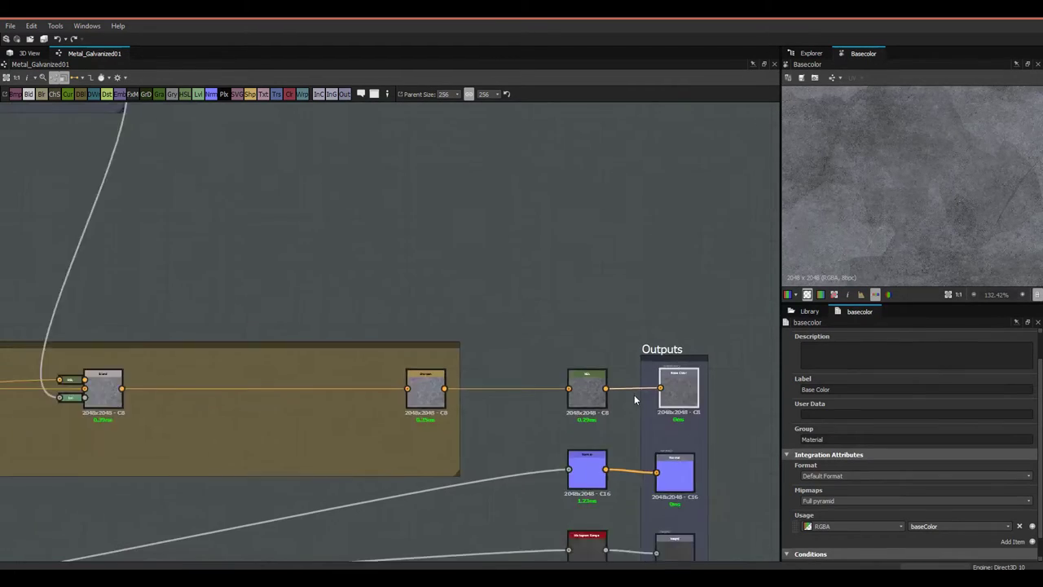
scroll(697, 380, "up", 3)
scroll(515, 354, "down", 3)
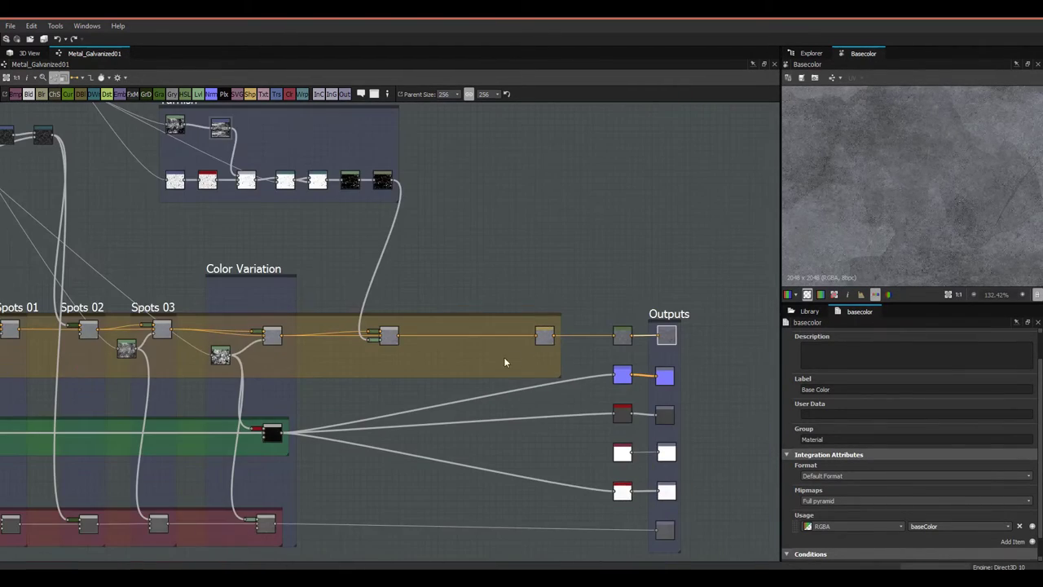
Step: Go back to the start of the Height & Normal section and inspect the Warp node that feeds it
scroll(547, 357, "up", 2)
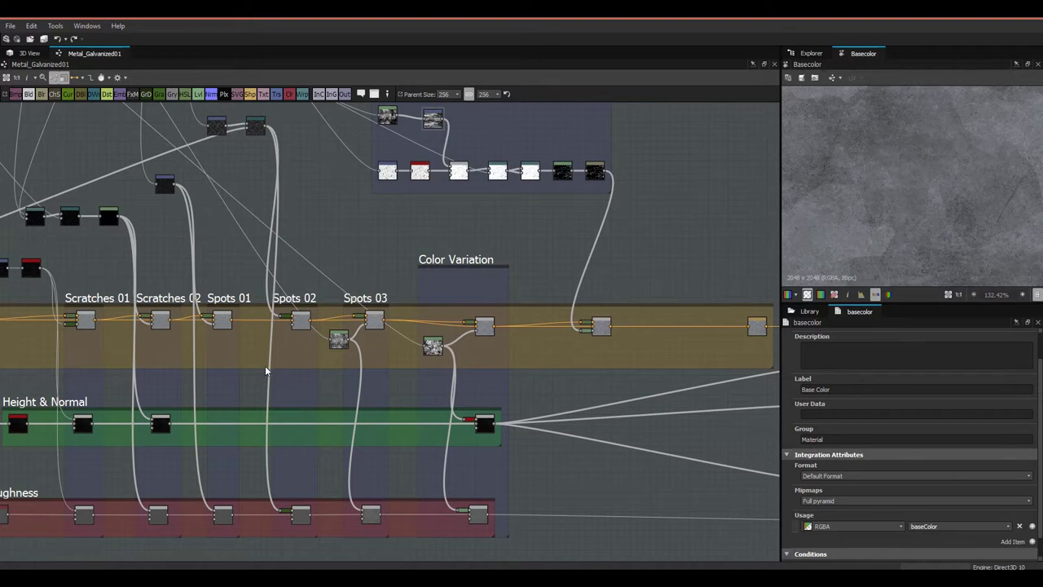
middle_click_drag(256, 372, 669, 304)
scroll(455, 345, "down", 3)
scroll(455, 346, "up", 3)
scroll(411, 340, "up", 2)
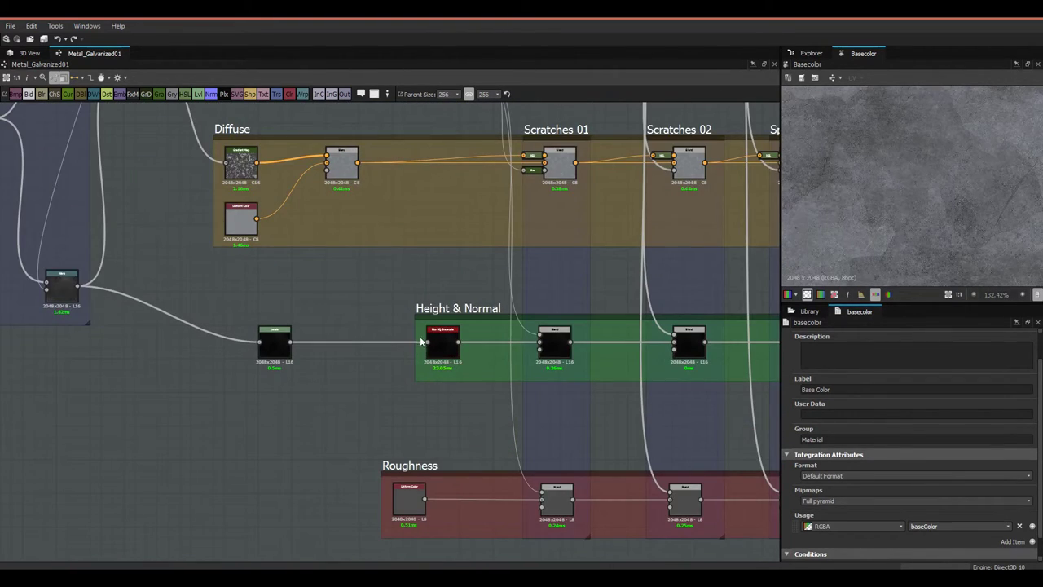
scroll(433, 351, "down", 2)
middle_click_drag(466, 341, 144, 313)
middle_click_drag(475, 272, 504, 317)
scroll(122, 354, "up", 2)
scroll(122, 353, "up", 2)
middle_click_drag(241, 349, 599, 346)
scroll(363, 362, "up", 1)
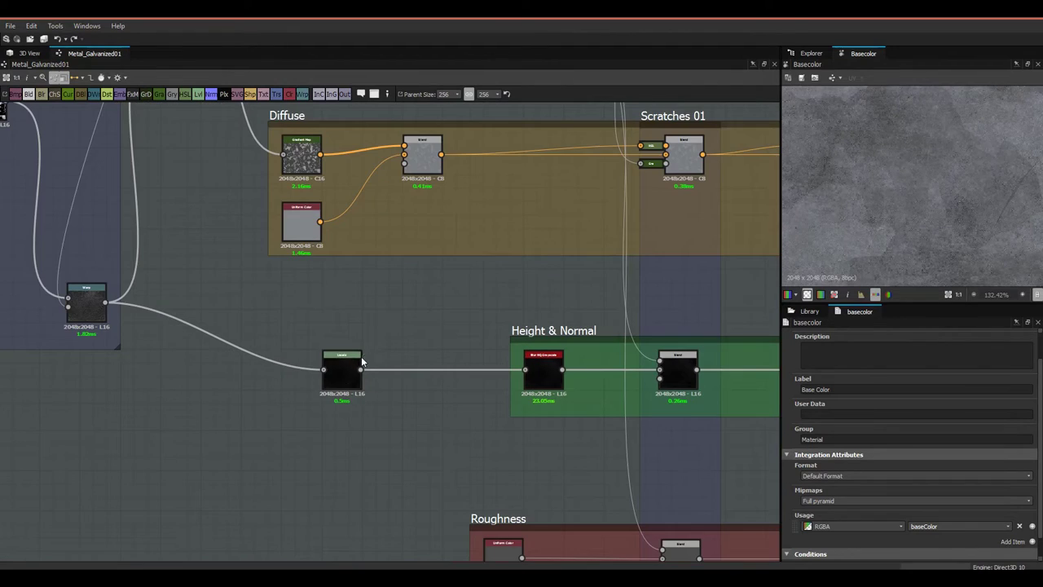
middle_click_drag(68, 318, 186, 375)
left_click(205, 359)
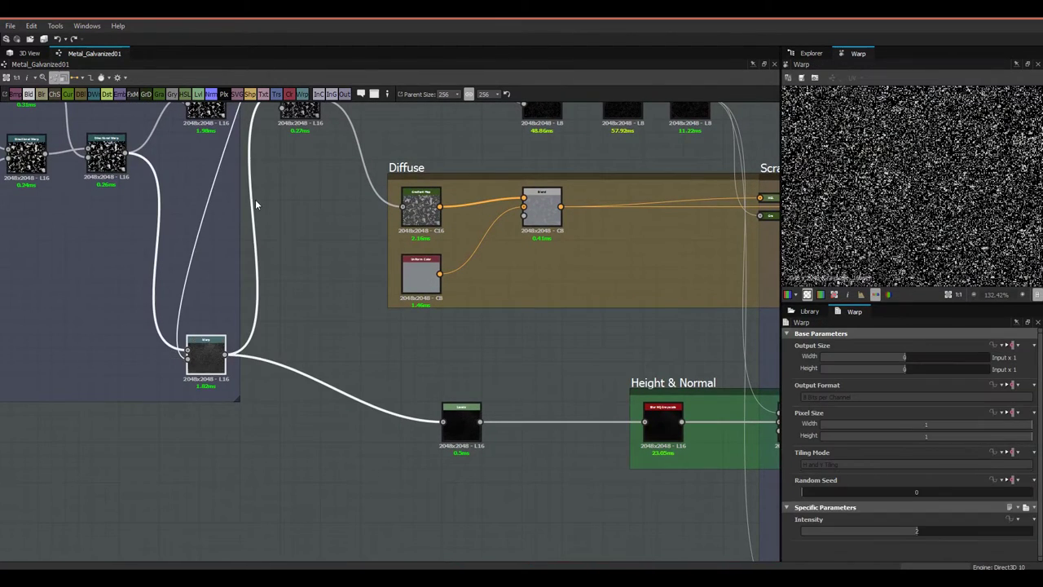
Step: Inspect the Levels node between the Warp node and the Blur HQ Grayscale node
scroll(342, 339, "down", 1)
middle_click_drag(342, 339, 386, 387)
middle_click_drag(235, 378, 145, 336)
scroll(351, 409, "up", 2)
left_click(393, 399)
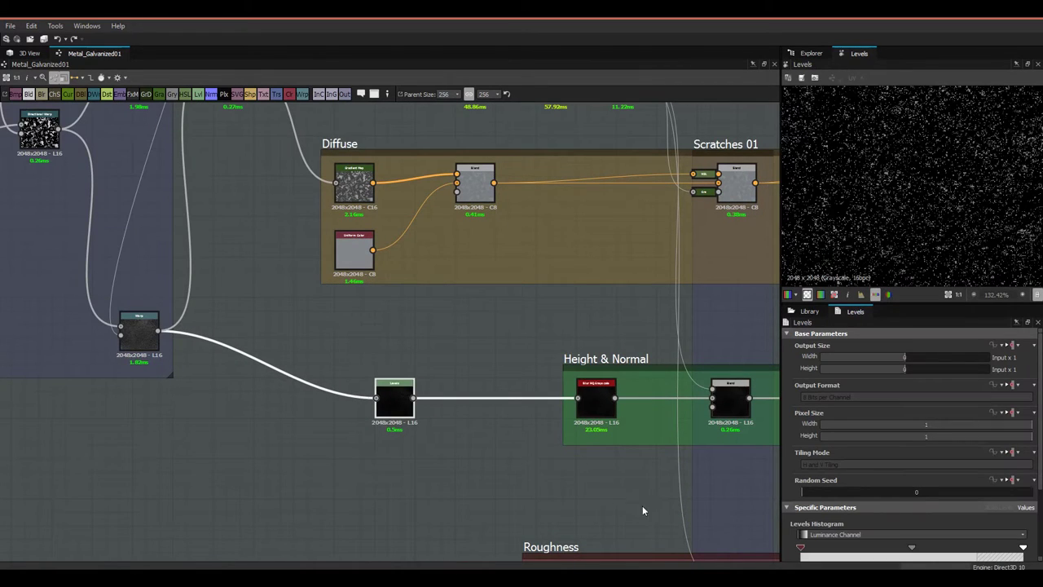
Step: Show the Levels node's numeric values and reset Level In Low to 0
left_click(1025, 508)
scroll(930, 516, "down", 2)
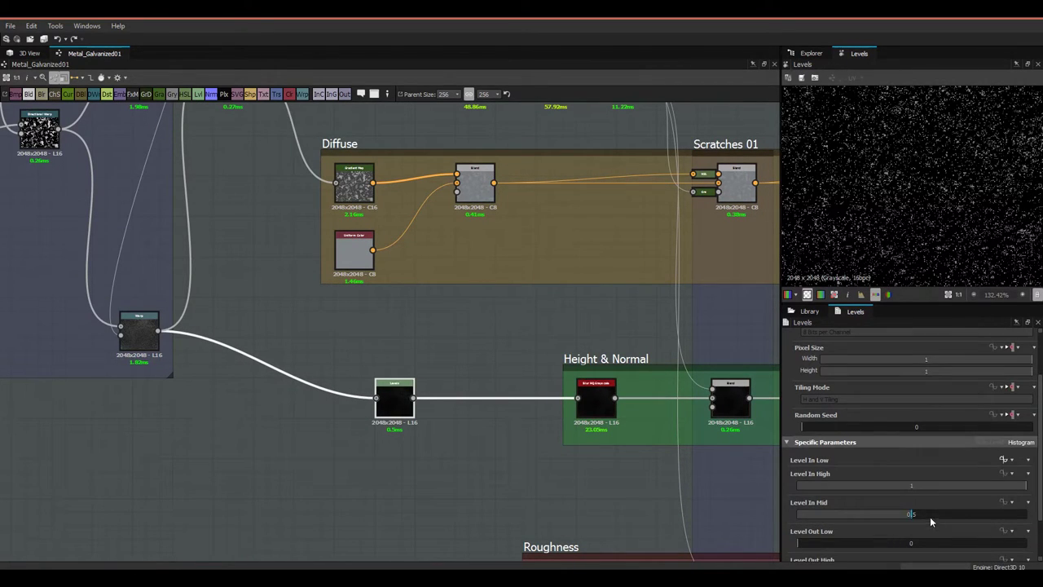
left_click(1011, 461)
left_click(989, 563)
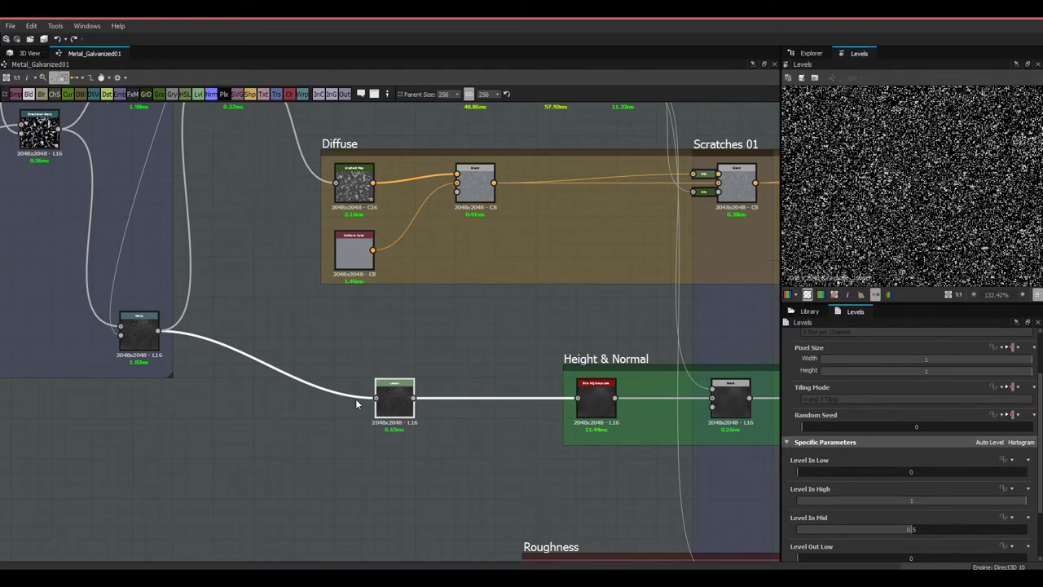
Step: Raise the Levels node's input black point in the histogram to just below the middle and check the node's preview
scroll(356, 404, "up", 2)
left_click(1023, 442)
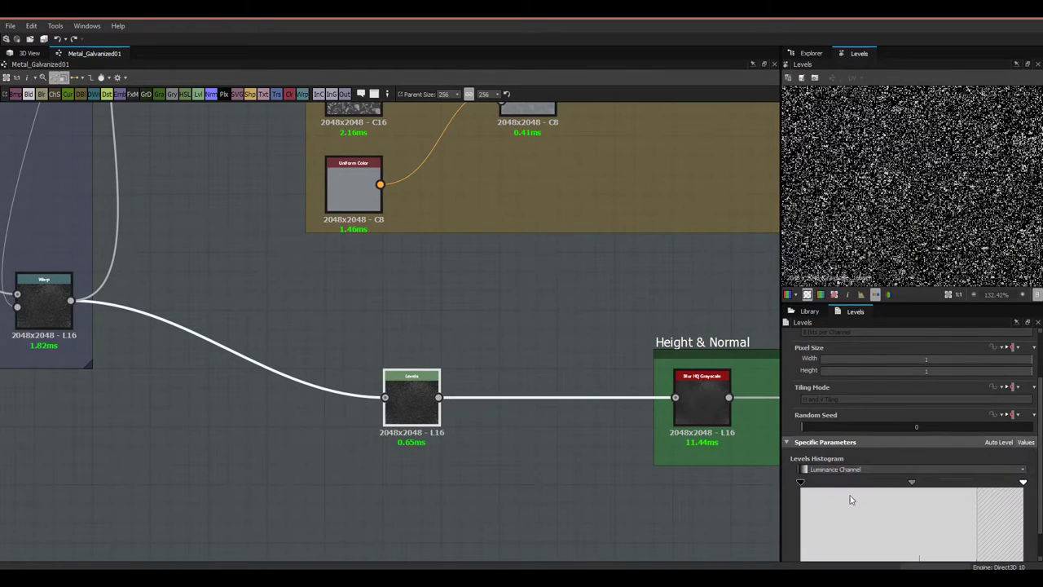
scroll(822, 474, "down", 1)
left_click_drag(802, 453, 923, 464)
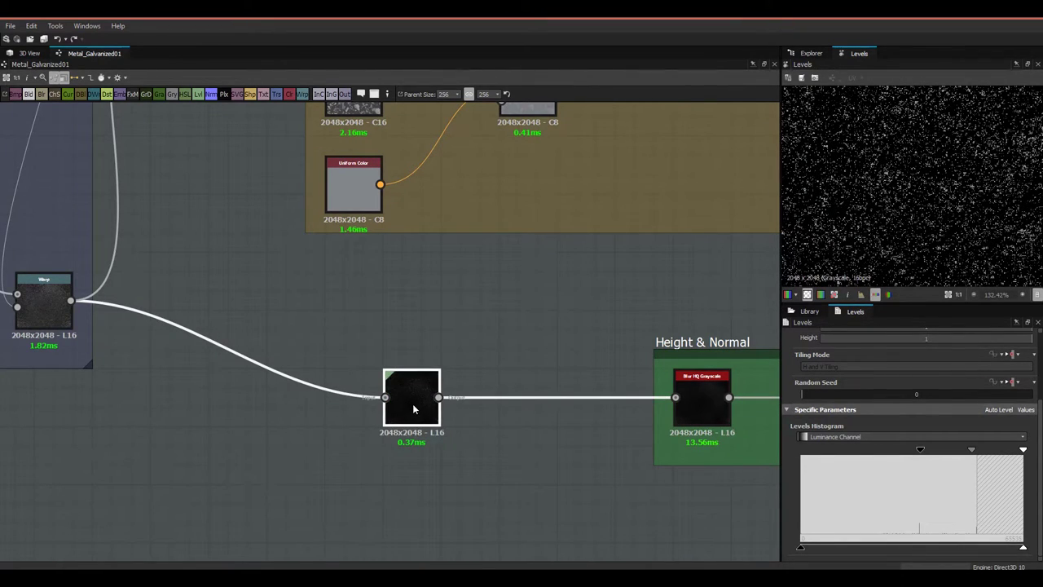
scroll(903, 172, "down", 5)
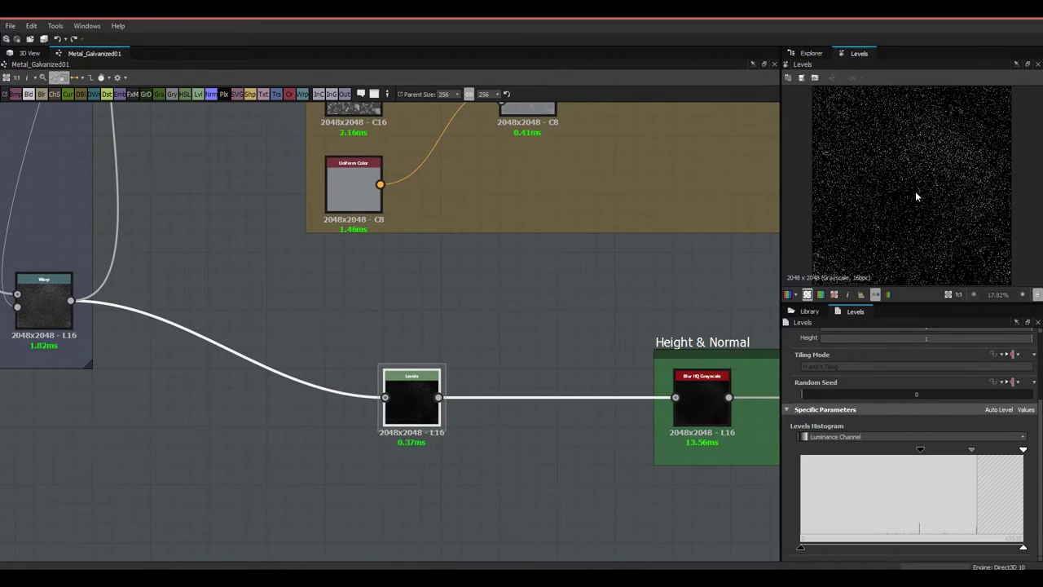
scroll(917, 195, "up", 4)
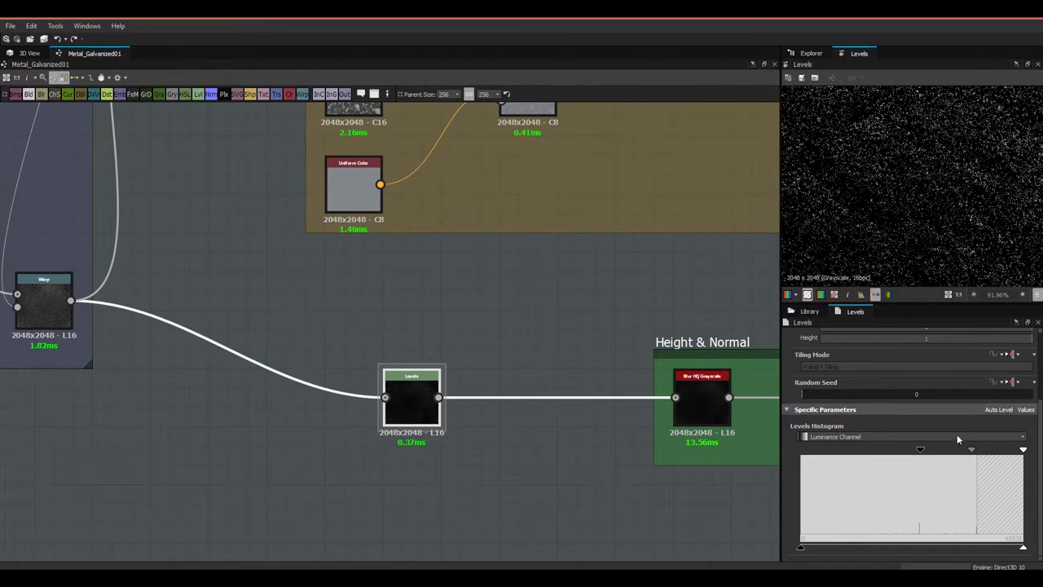
left_click_drag(921, 451, 908, 450)
Step: Inspect the Blur HQ Grayscale node's intensity and quality settings and its preview in the Height & Normal section
middle_click_drag(657, 349, 482, 360)
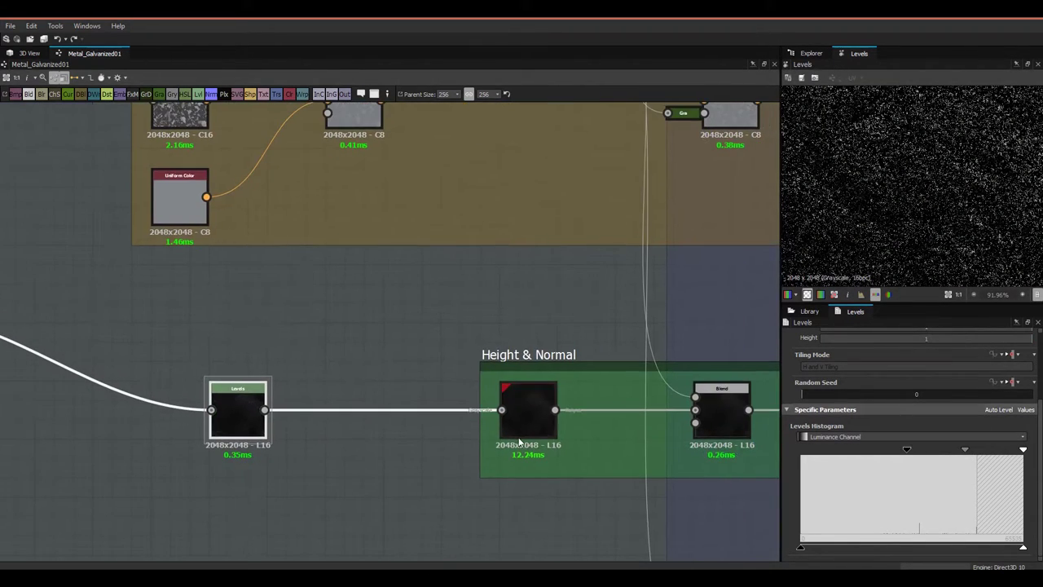
left_click(535, 423)
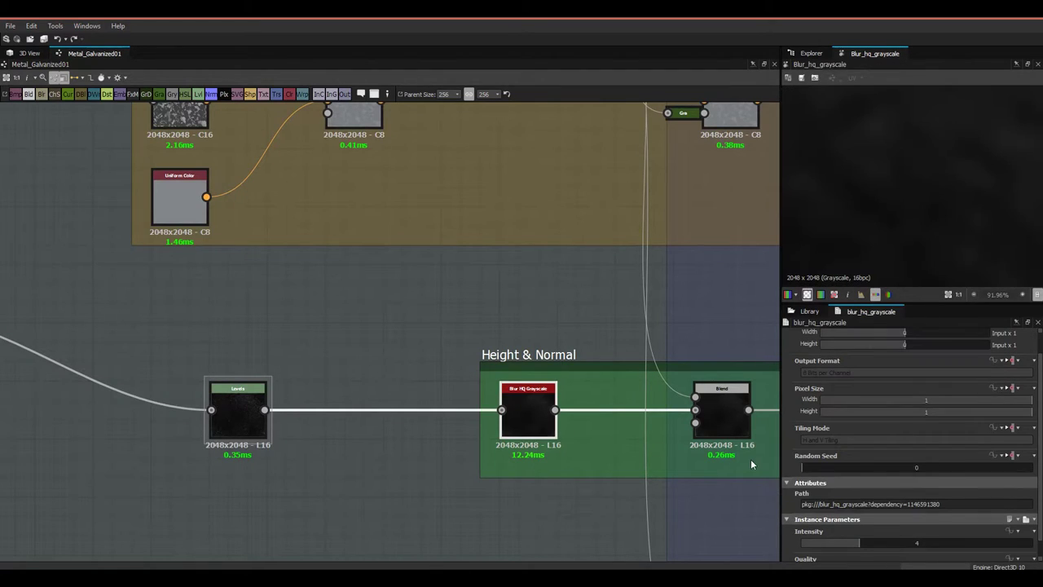
middle_click_drag(563, 462, 482, 432)
scroll(855, 538, "down", 1)
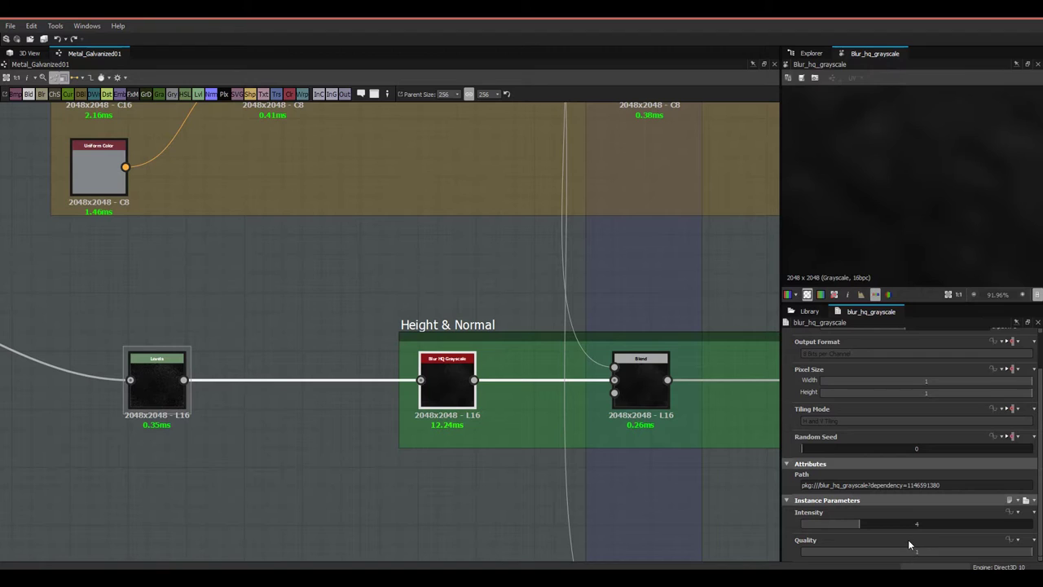
middle_click_drag(494, 397, 557, 426)
scroll(926, 196, "down", 5)
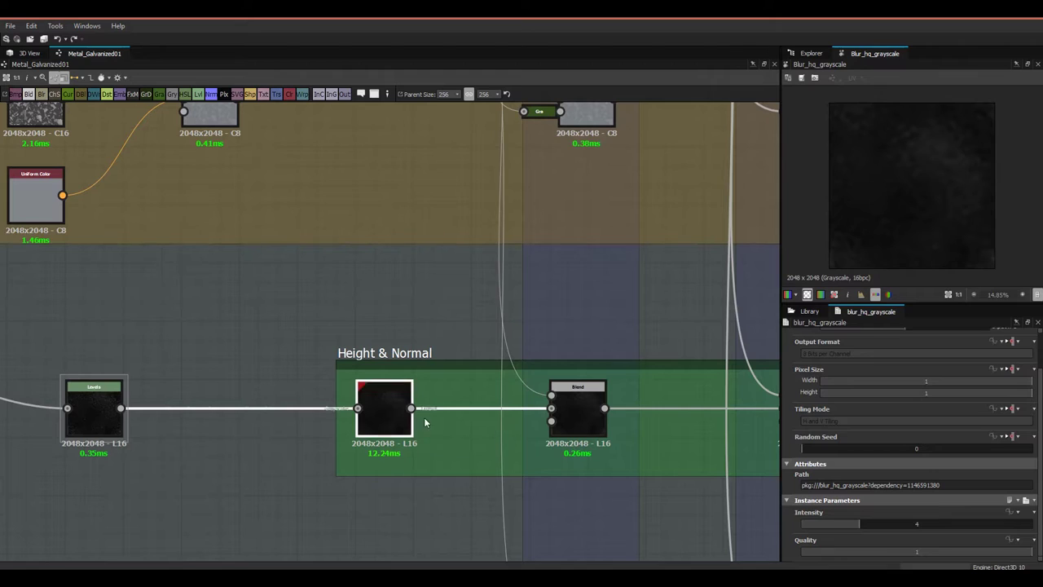
Step: Inspect the Scratches 01 Blend node in the Height & Normal section and trace its foreground input back to the source
middle_click_drag(555, 418, 495, 473)
scroll(492, 429, "down", 2)
double_click(524, 461)
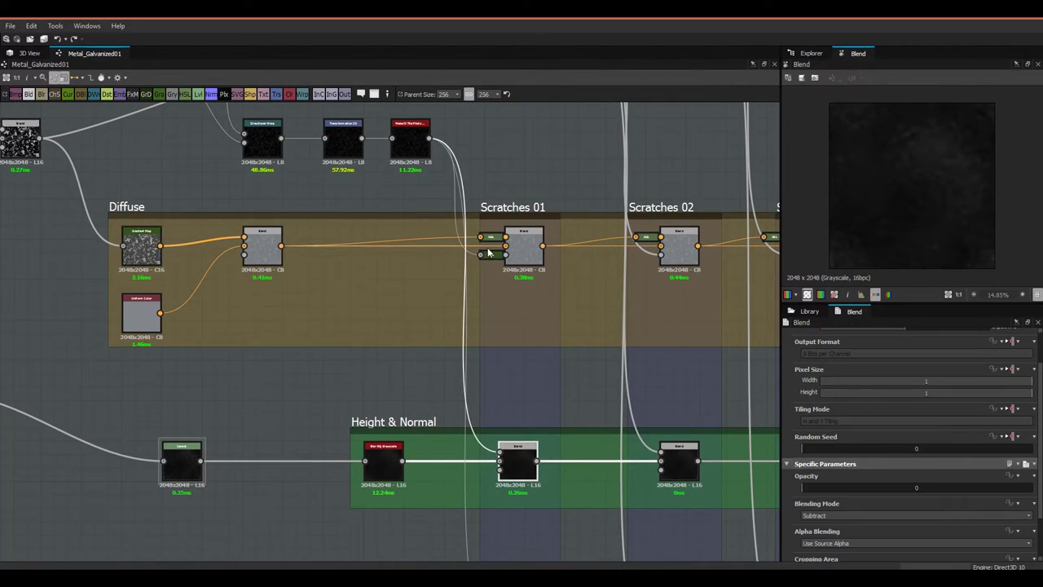
middle_click_drag(421, 163, 428, 207)
left_click(417, 186)
middle_click_drag(524, 488, 512, 419)
scroll(511, 418, "up", 3)
left_click(514, 441)
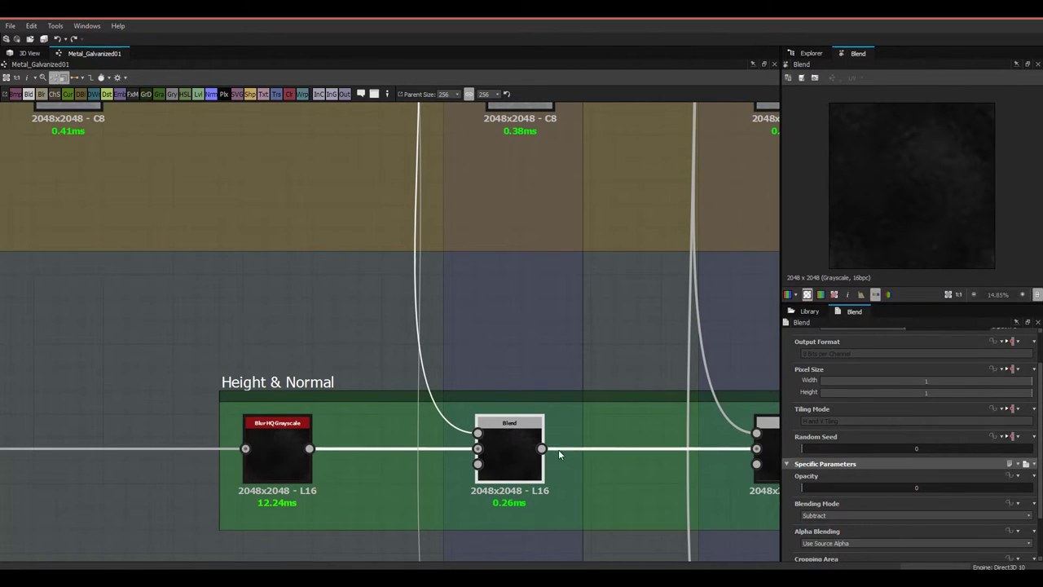
middle_click_drag(599, 461, 606, 436)
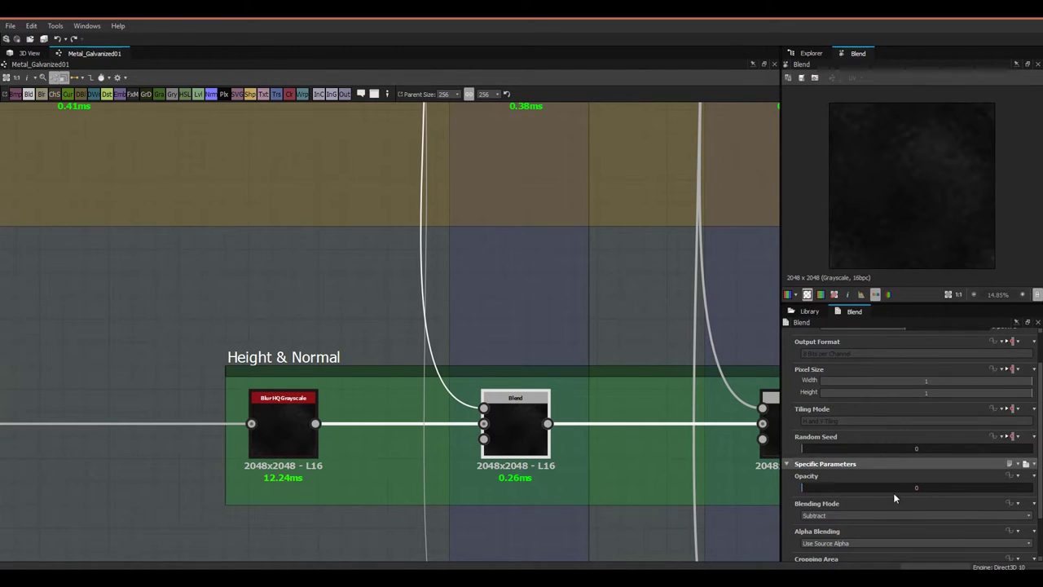
Step: Examine the metal surface up close in the 3D view, comparing it with the Height & Normal nodes in the graph
left_click(14, 58)
left_click_drag(416, 347, 375, 294)
scroll(375, 294, "up", 3)
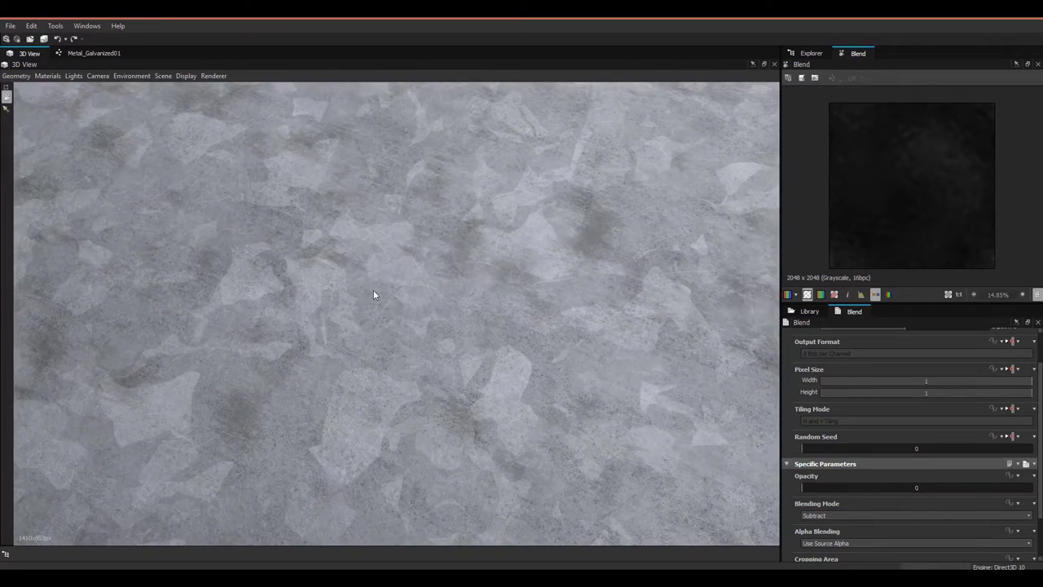
left_click(106, 54)
scroll(593, 435, "down", 1)
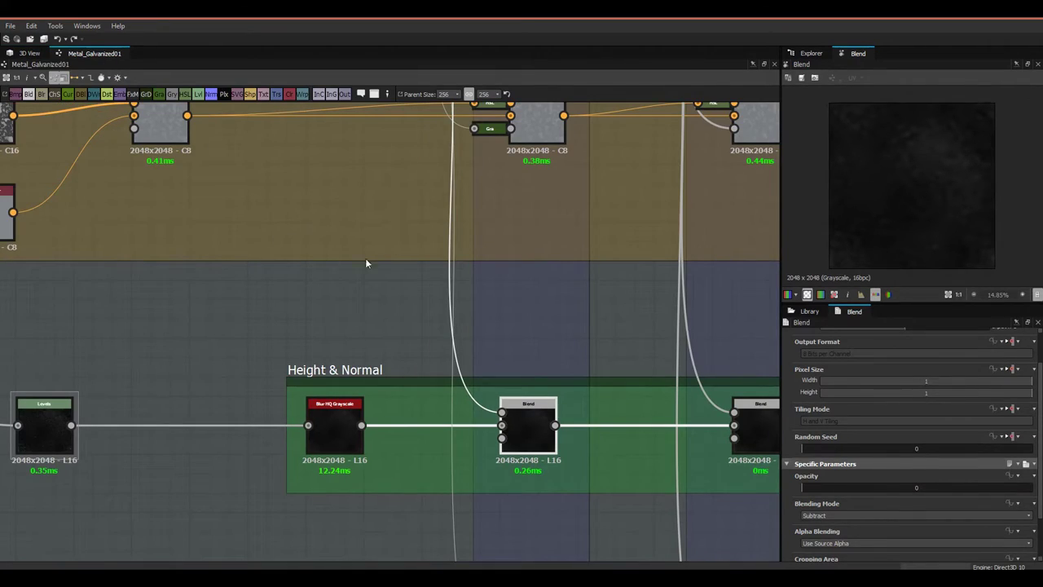
left_click(32, 53)
scroll(332, 280, "up", 3)
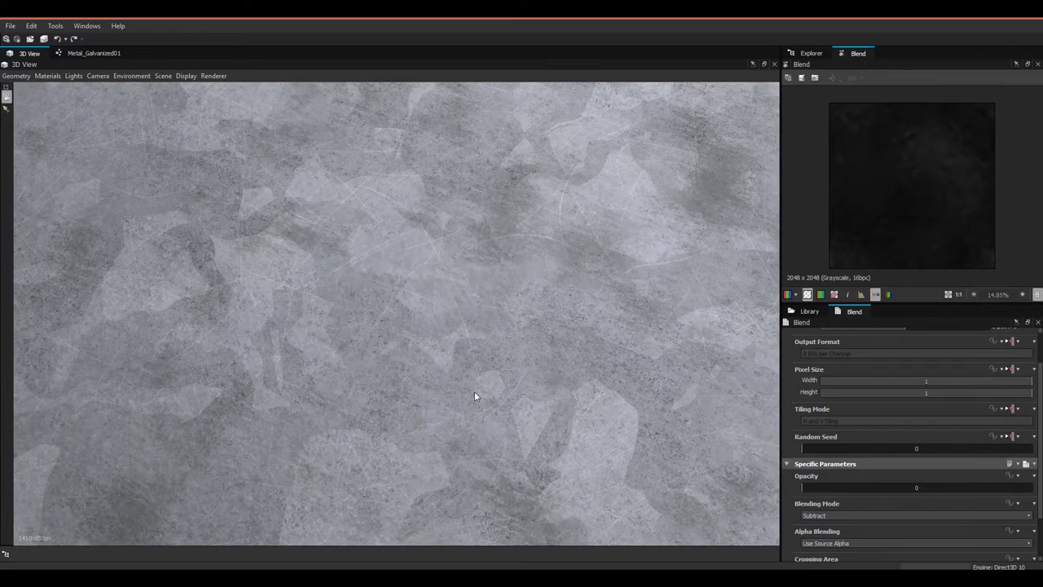
left_click_drag(479, 392, 490, 395)
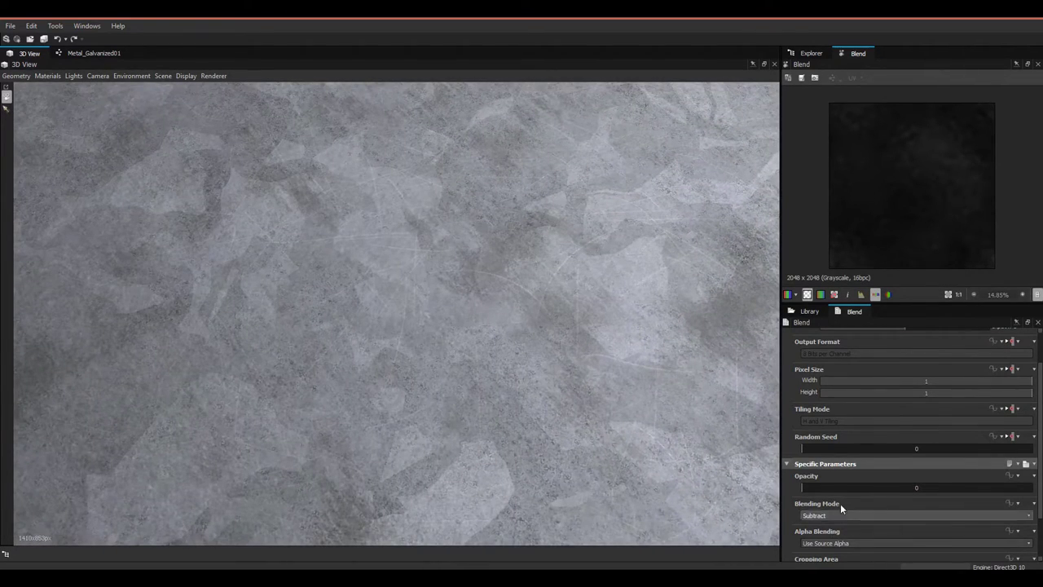
Step: Try an opacity of 0.05 on the Scratches 01 height Blend node and examine the scratches in the 3D view
left_click(813, 489)
mouse_move(814, 488)
left_mouse_down()
mouse_move(853, 489)
mouse_move(816, 495)
left_mouse_up()
scroll(445, 405, "down", 6)
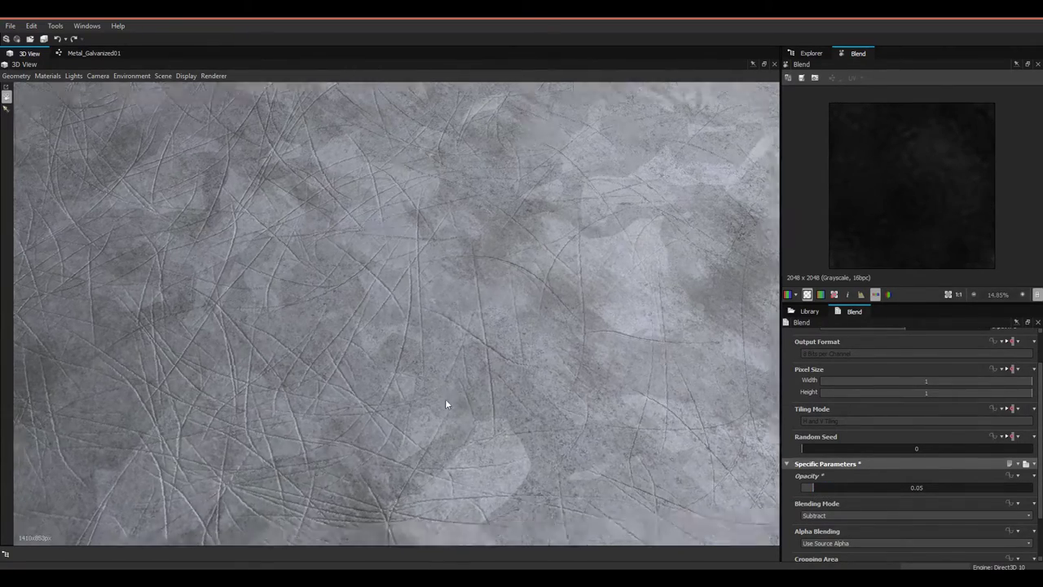
scroll(432, 402, "up", 3)
left_click_drag(435, 397, 432, 374)
scroll(354, 404, "up", 3)
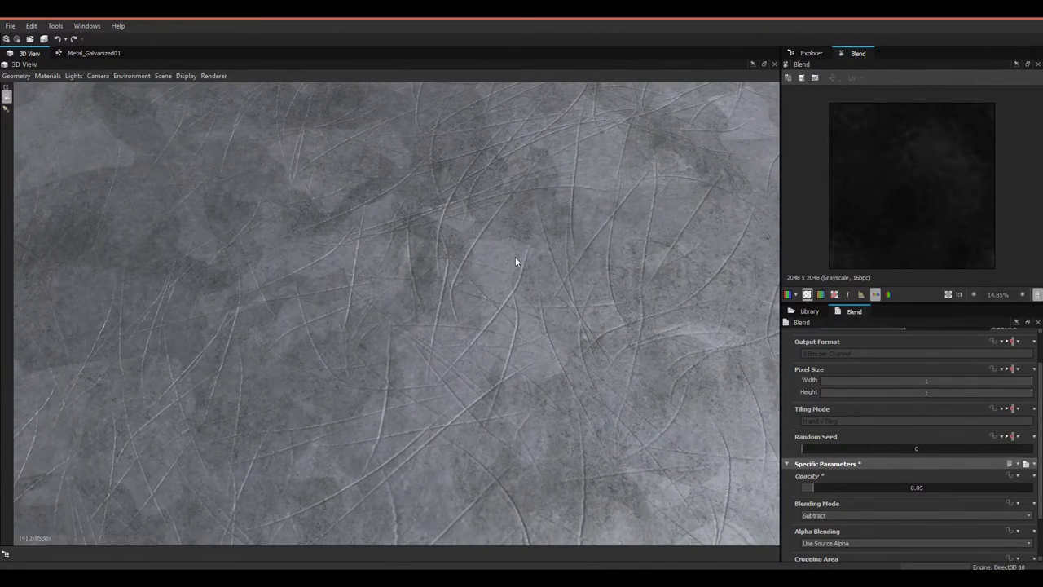
left_click_drag(495, 325, 560, 356)
scroll(969, 205, "up", 6)
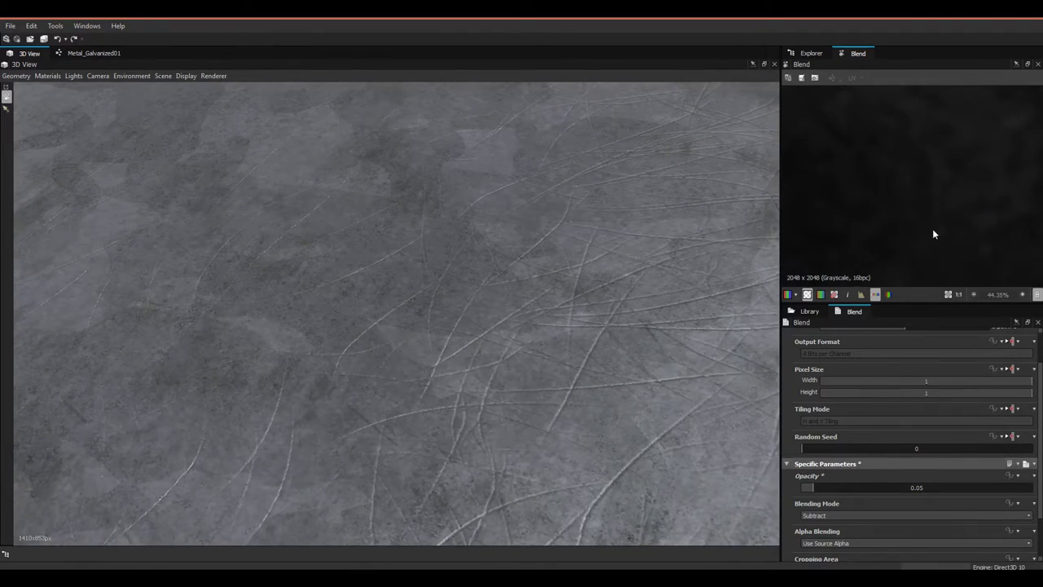
scroll(538, 303, "down", 4)
scroll(526, 285, "down", 8)
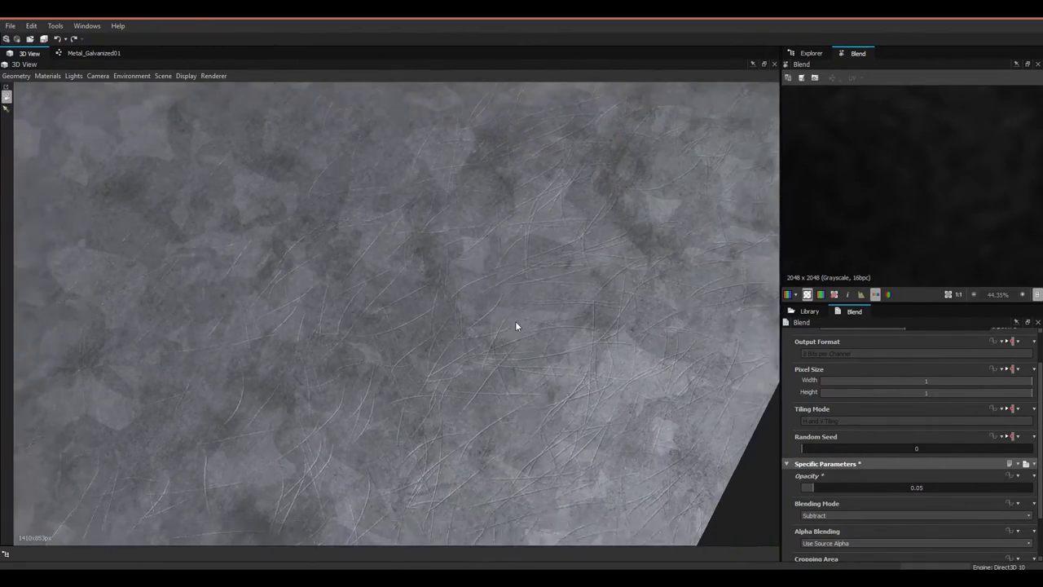
Step: Set the Scratches 01 height Blend node's opacity back to 0 and examine the surface in the 3D view
scroll(435, 370, "up", 10)
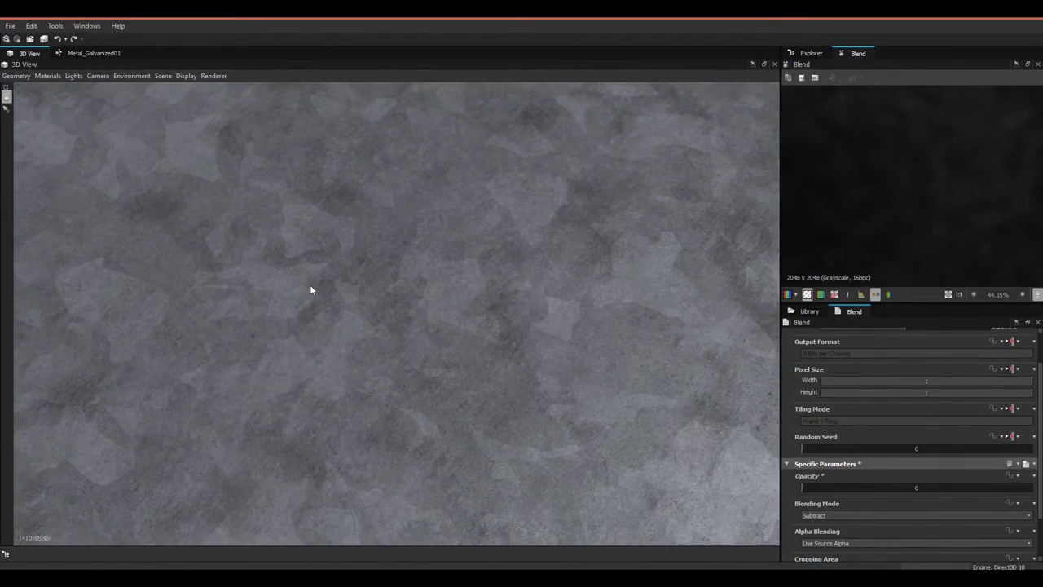
left_click_drag(310, 286, 328, 363)
scroll(298, 337, "down", 3)
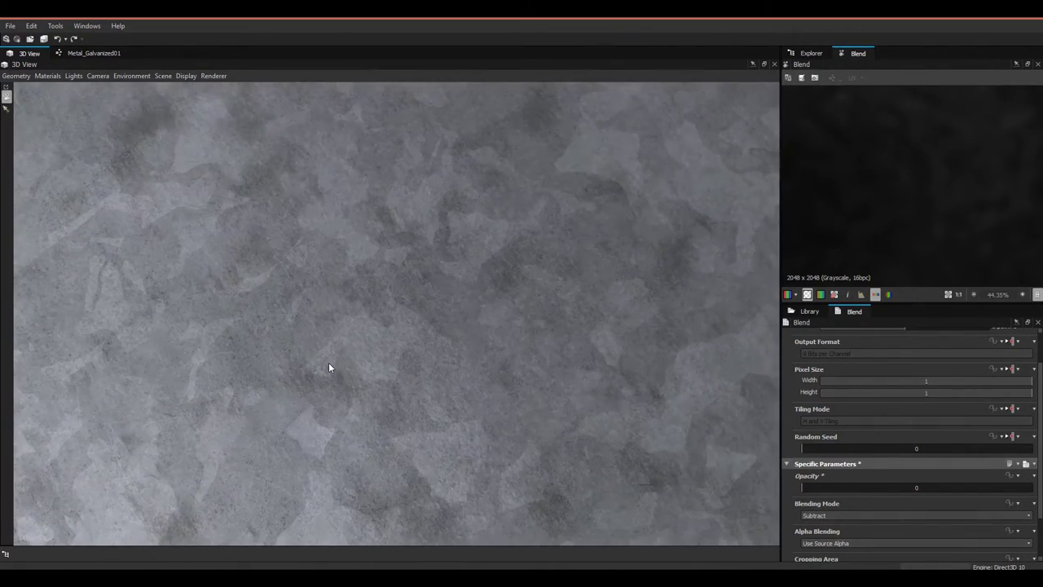
mouse_move(473, 426)
left_mouse_down()
mouse_move(443, 400)
mouse_move(468, 405)
mouse_move(456, 396)
mouse_move(453, 417)
mouse_move(464, 414)
left_mouse_up()
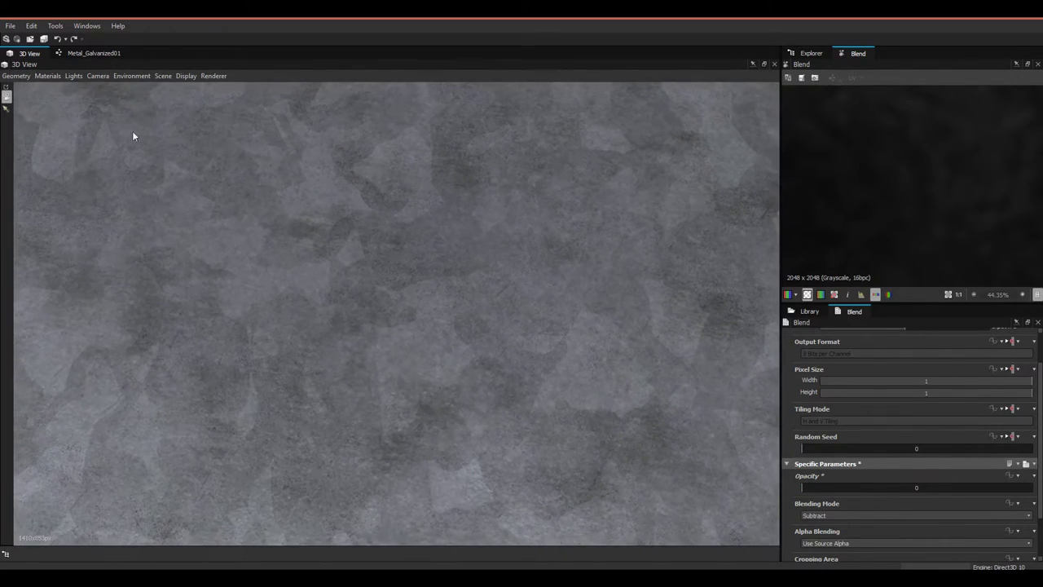
Step: Return to the graph and inspect the Scratches 02 Blend node in the Height & Normal section and its incoming connection
left_click(89, 52)
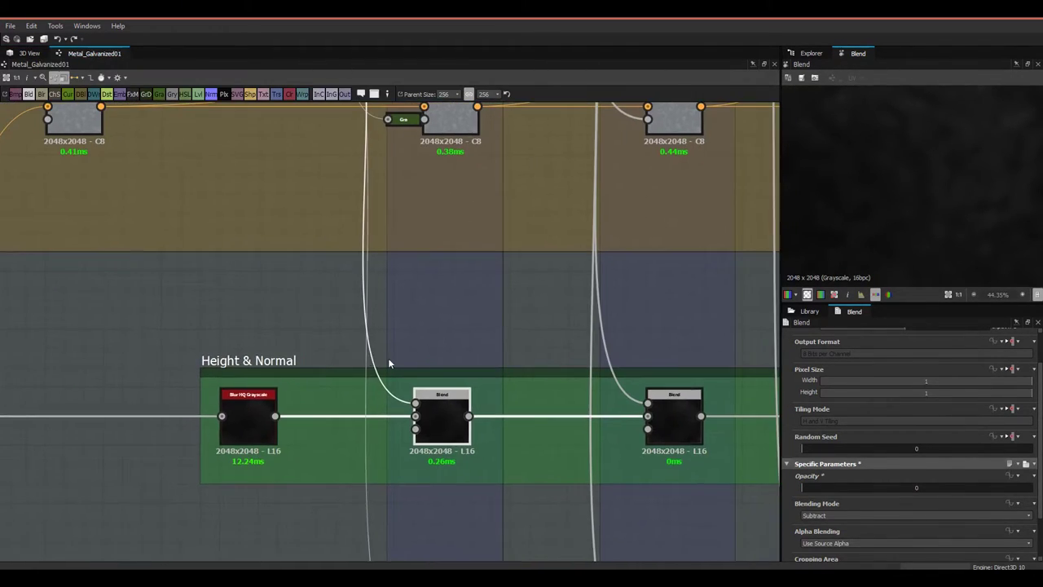
left_click(464, 419)
middle_click_drag(426, 287, 442, 368)
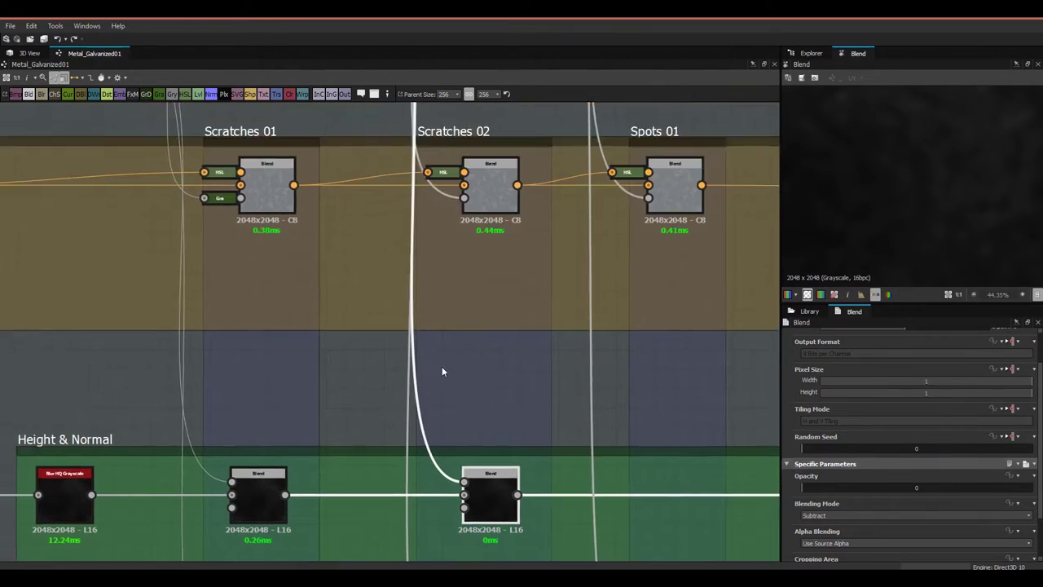
scroll(442, 369, "down", 3)
middle_click_drag(396, 122, 438, 218)
middle_click_drag(483, 332, 410, 192)
scroll(446, 349, "up", 2)
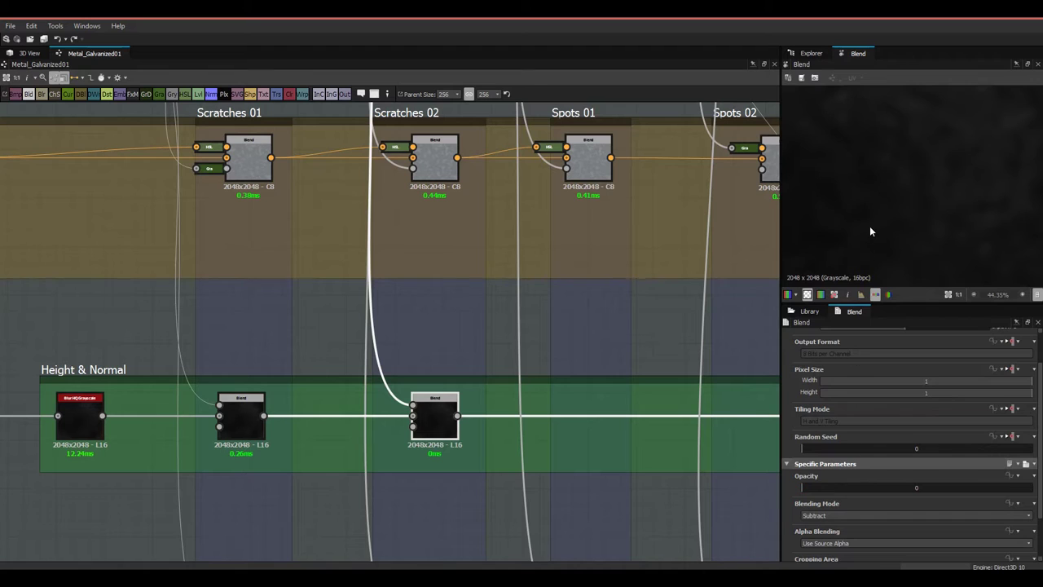
Step: Set the Scratches 02 height Blend node's opacity to 0.02 and examine the scratch depth up close in the 3D view
left_click(31, 53)
left_click(841, 488)
left_click_drag(470, 369, 347, 421)
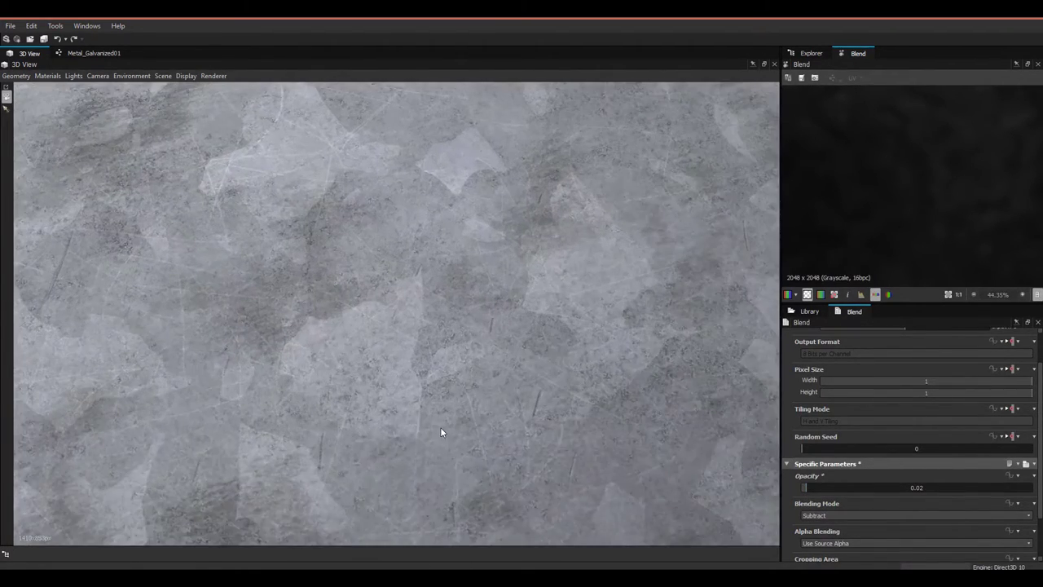
left_click_drag(441, 427, 443, 387)
scroll(511, 415, "down", 5)
scroll(463, 376, "up", 3)
scroll(447, 378, "up", 5)
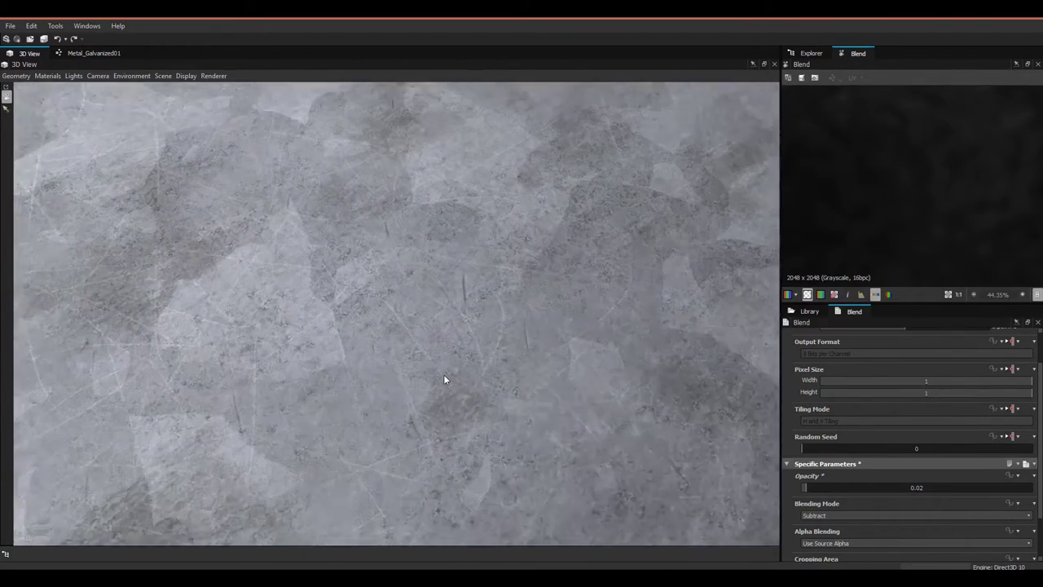
scroll(446, 380, "up", 2)
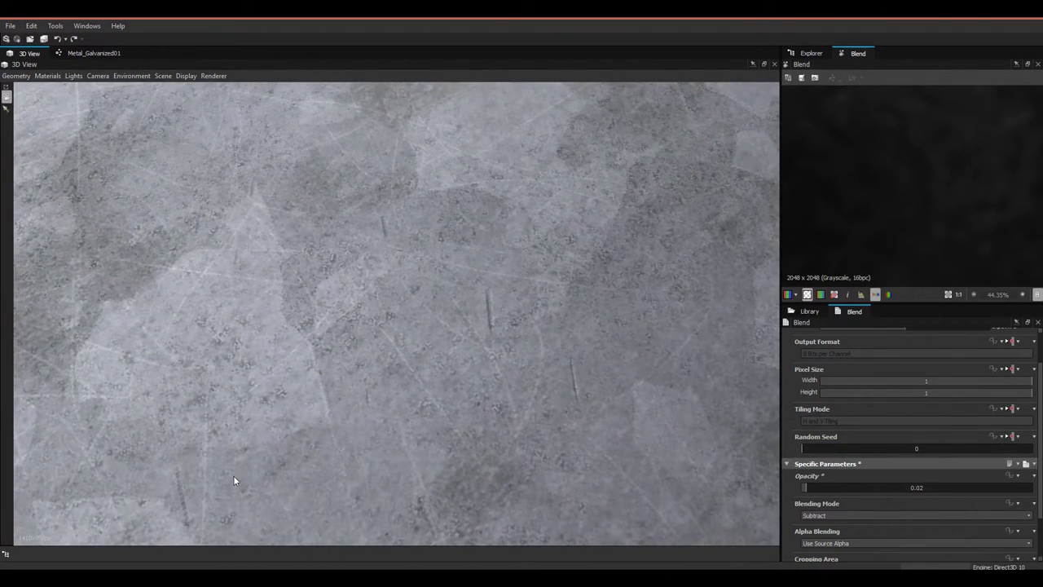
Step: Return to the graph and compare the Spots 01 to Spots 03 Blend nodes with the Height & Normal section below them
left_click(92, 53)
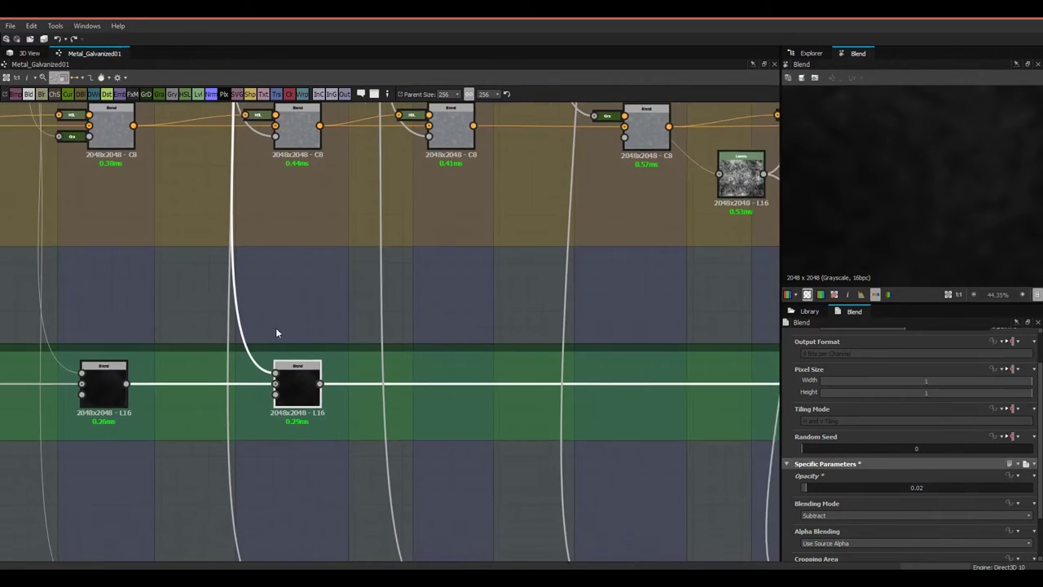
scroll(277, 333, "down", 4)
middle_click_drag(306, 356, 298, 371)
scroll(315, 256, "up", 2)
left_click(364, 246)
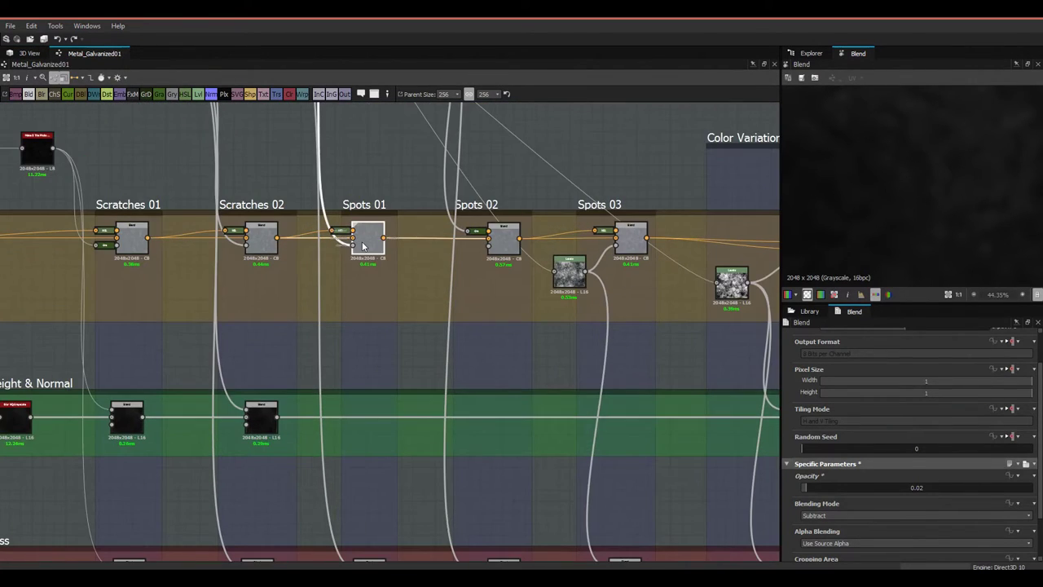
scroll(417, 256, "down", 1)
middle_click_drag(412, 262, 229, 272)
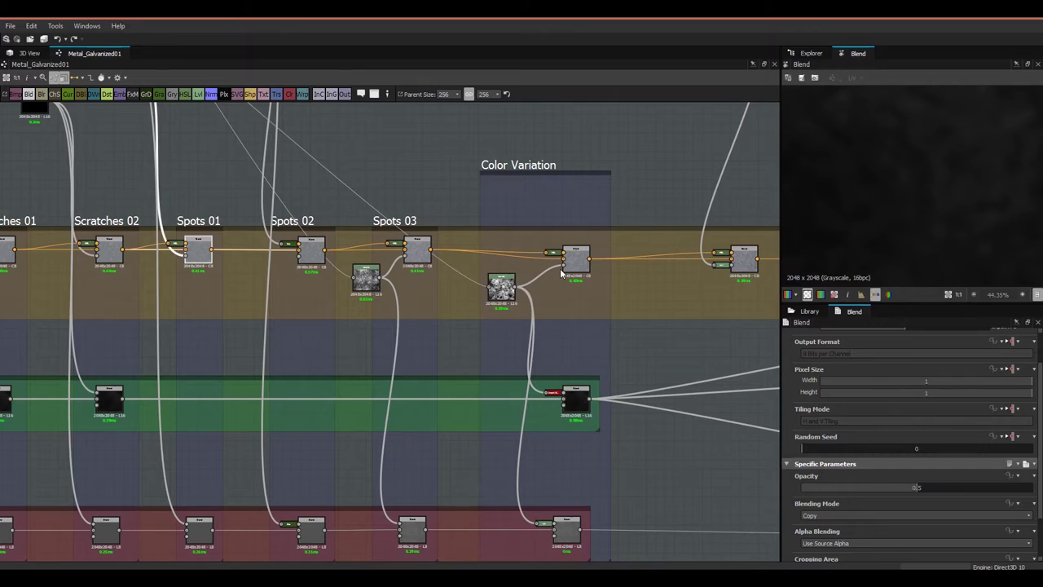
scroll(244, 273, "down", 2)
scroll(300, 278, "up", 2)
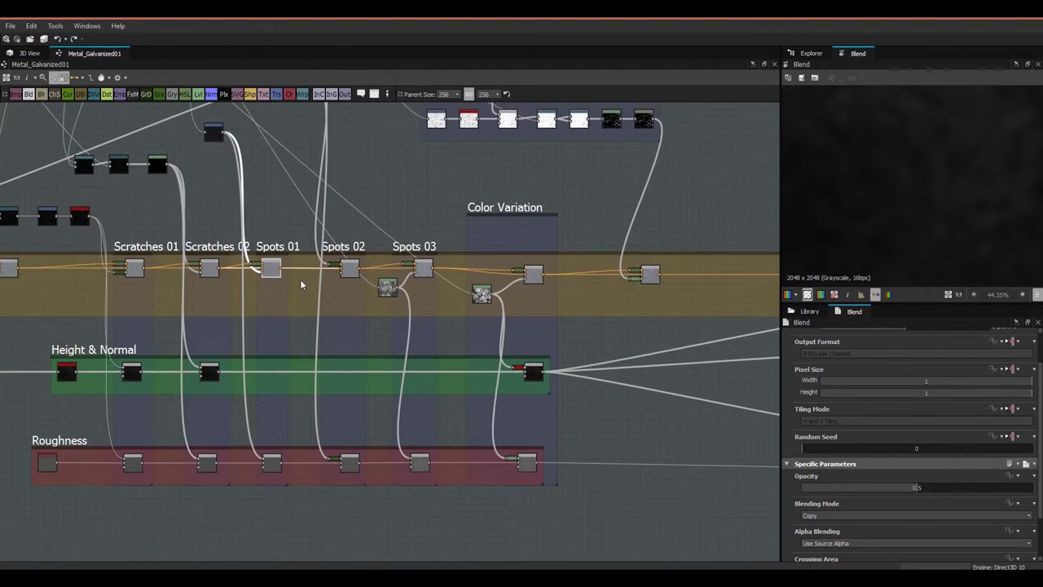
scroll(318, 398, "up", 1)
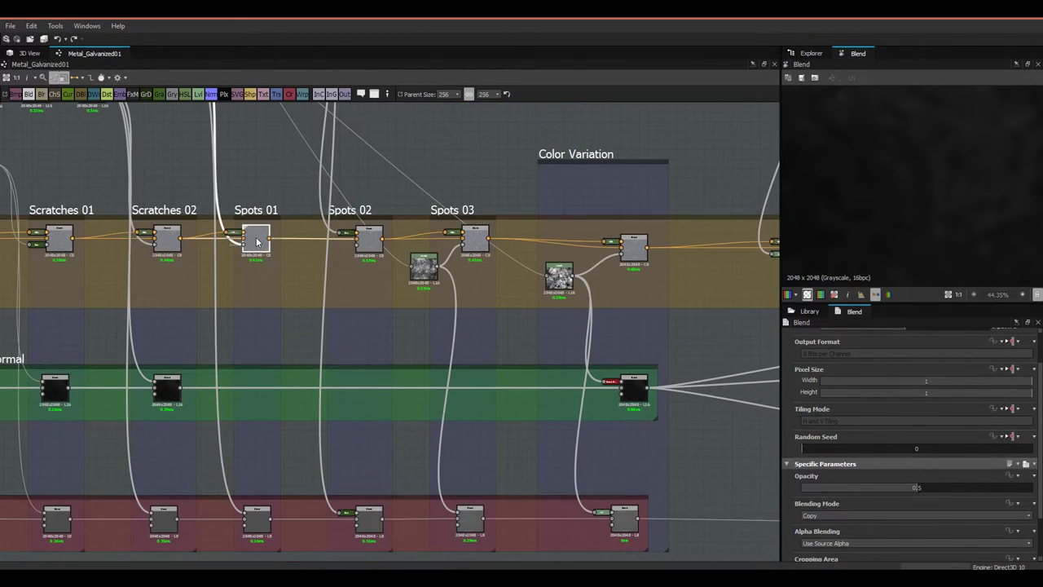
scroll(932, 249, "up", 2)
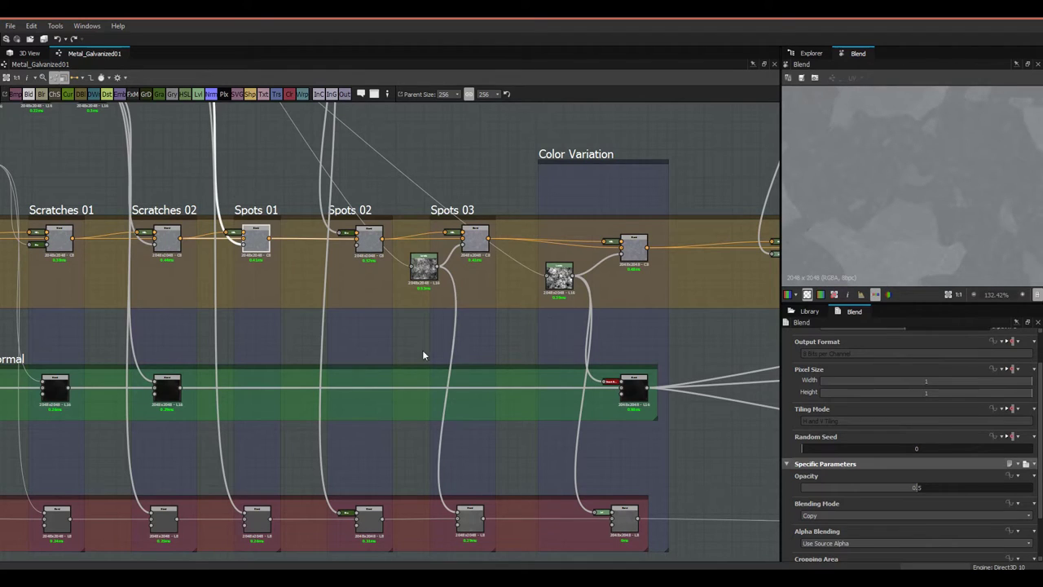
middle_click_drag(440, 444, 254, 441)
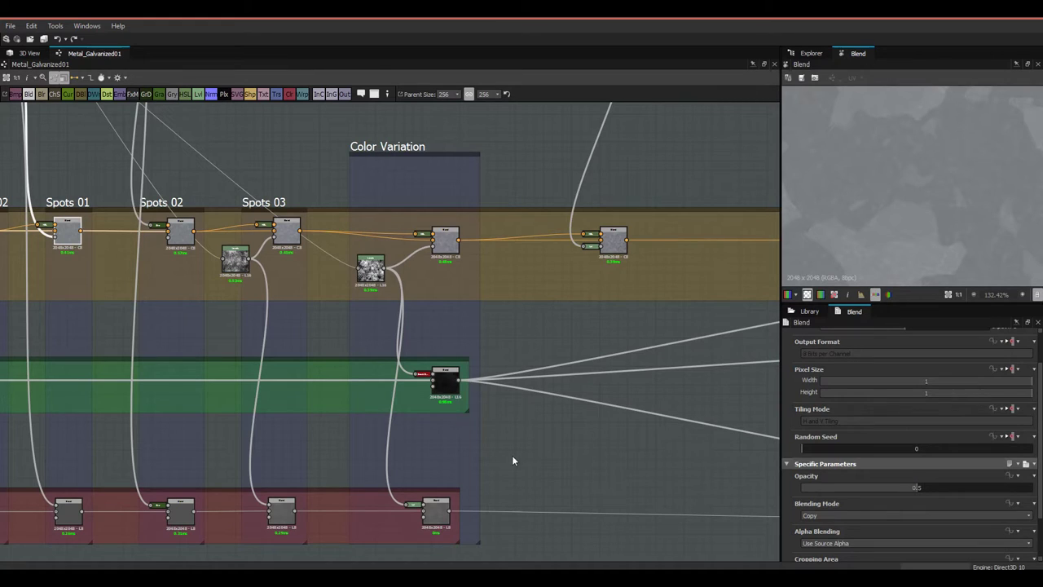
Step: Inspect the Color Variation Blend node in the Height & Normal section and its incoming connections
scroll(437, 417, "up", 3)
middle_click_drag(437, 418, 463, 424)
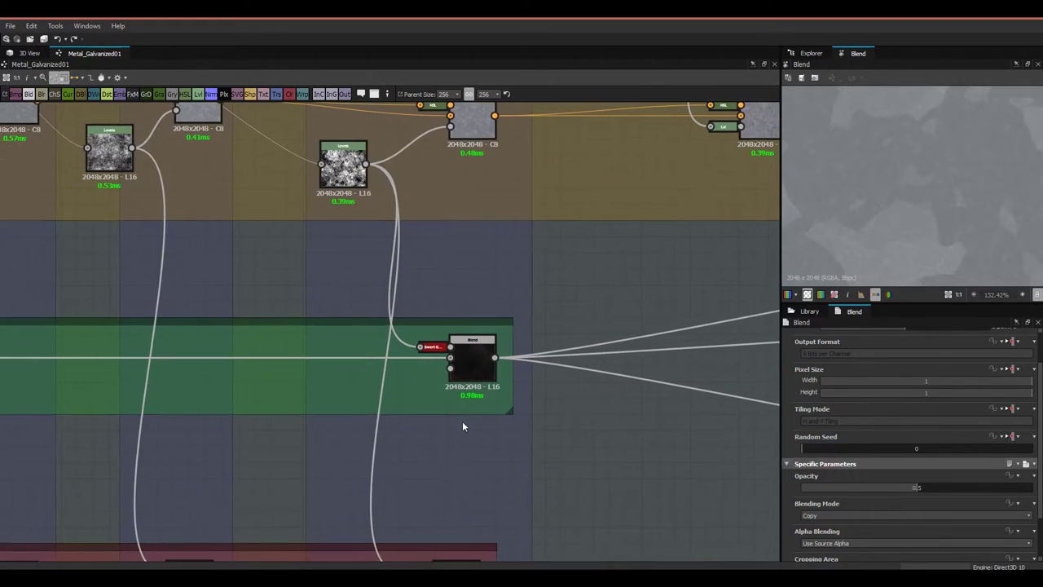
middle_click_drag(519, 405, 697, 443)
scroll(617, 423, "down", 3)
middle_click_drag(528, 396, 400, 395)
scroll(441, 406, "up", 2)
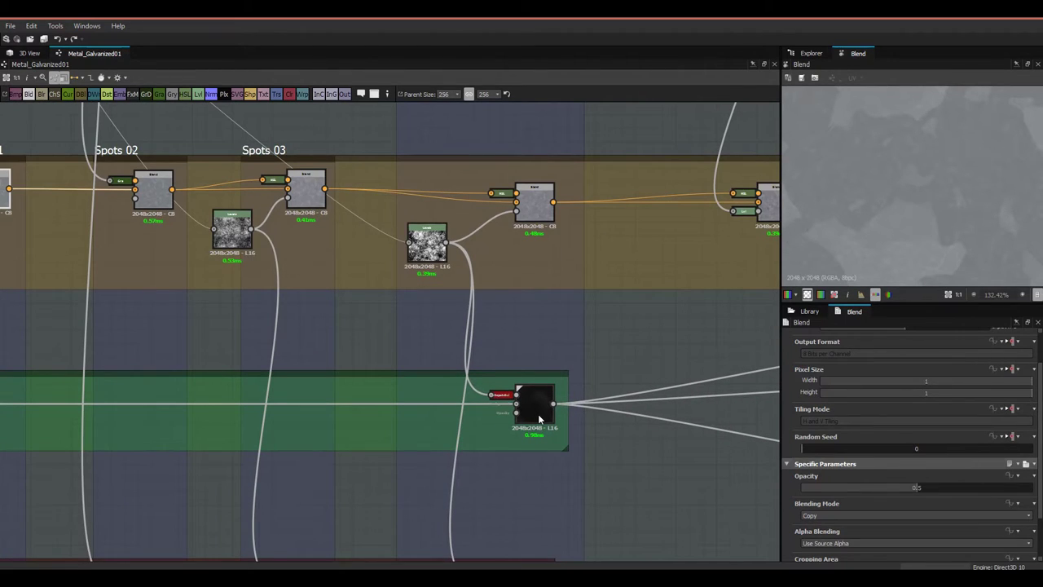
scroll(538, 414, "up", 1)
middle_click_drag(468, 233, 482, 291)
scroll(522, 453, "up", 3)
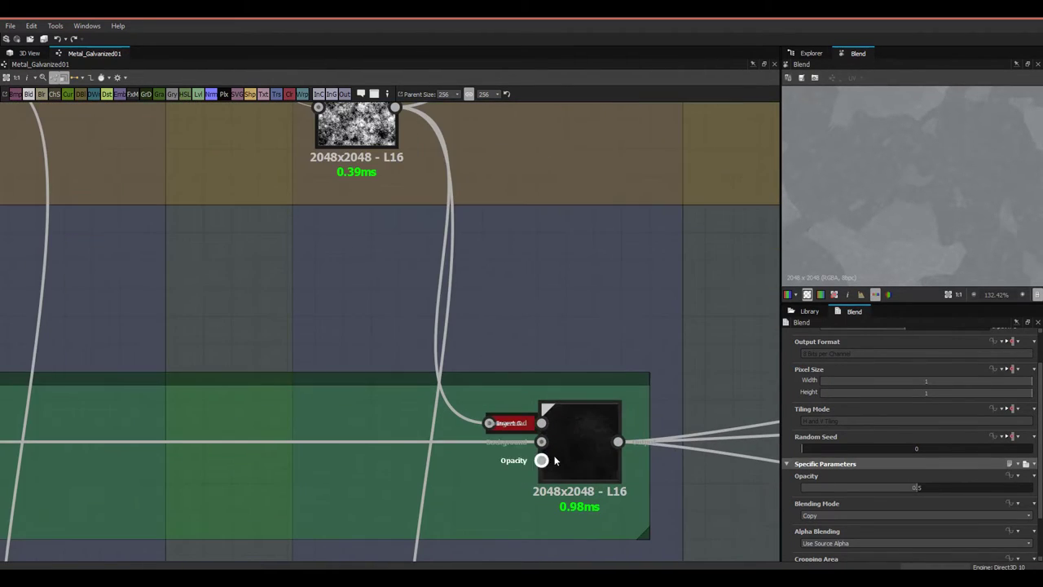
left_click(570, 449)
Step: Trace the Color Variation height Blend node's outgoing connections through to the Outputs frame
middle_click_drag(570, 448, 403, 430)
scroll(403, 429, "down", 1)
scroll(403, 429, "down", 4)
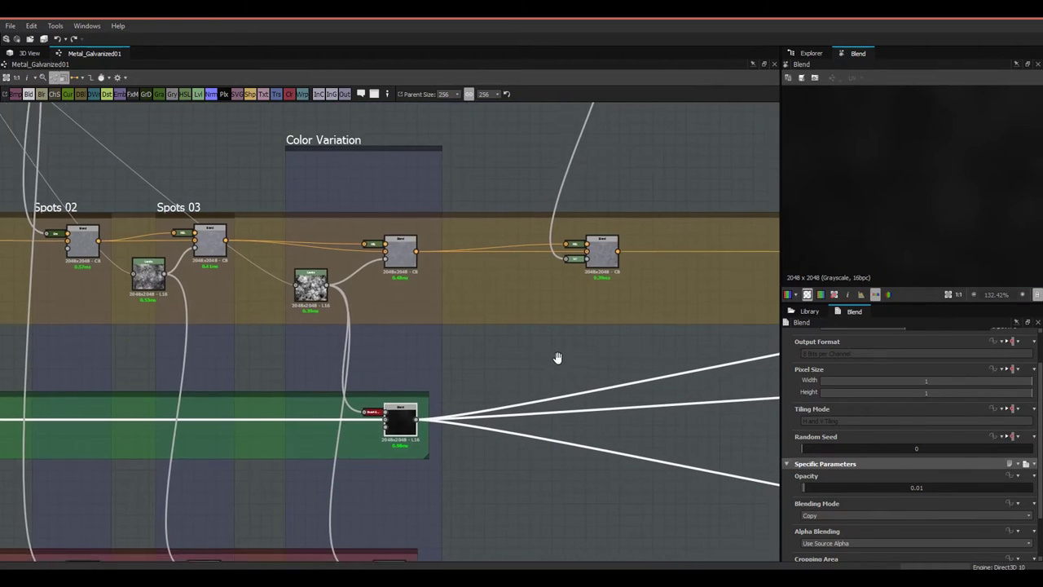
scroll(402, 377, "up", 2)
middle_click_drag(477, 353, 295, 345)
scroll(296, 346, "down", 1)
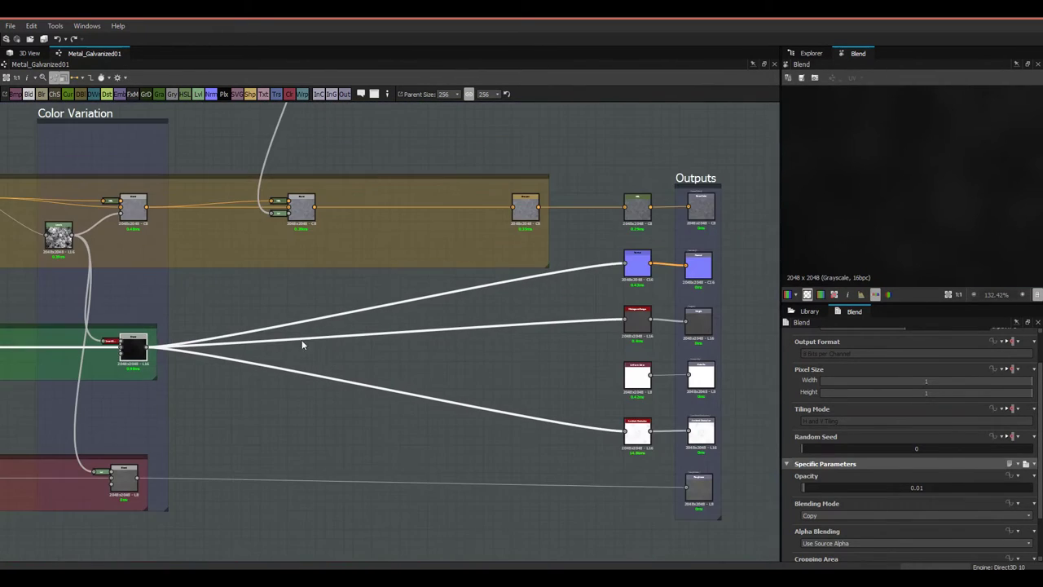
Step: Preview the Color Variation Levels mask, trace it back to its source noise, and follow it down to the height Blend node
middle_click_drag(476, 348, 618, 410)
scroll(346, 374, "up", 1)
middle_click_drag(237, 379, 307, 404)
middle_click_drag(296, 353, 344, 395)
scroll(342, 393, "down", 4)
double_click(333, 378)
middle_click_drag(191, 260, 497, 485)
scroll(236, 282, "up", 6)
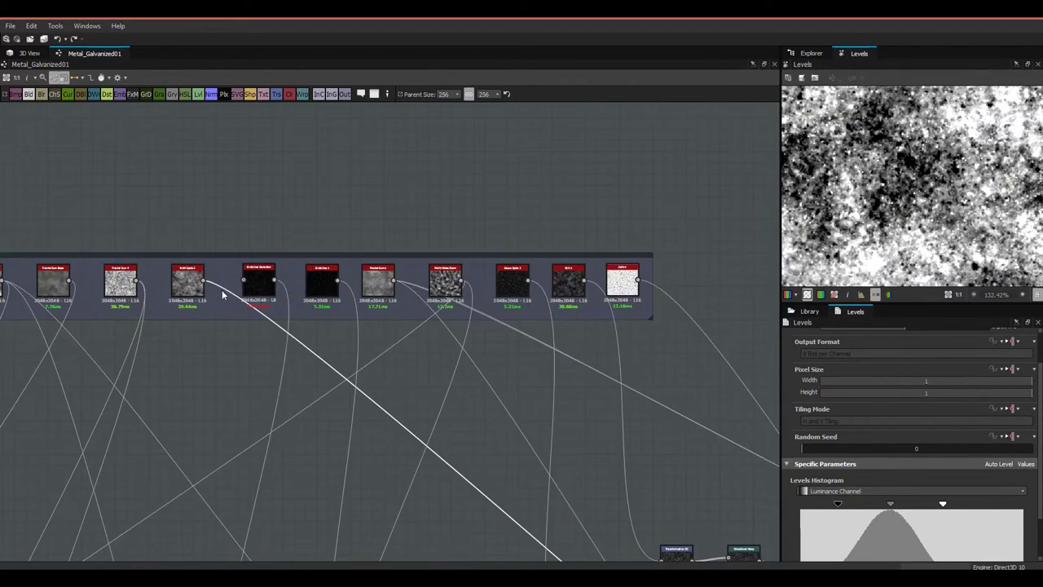
scroll(186, 300, "down", 3)
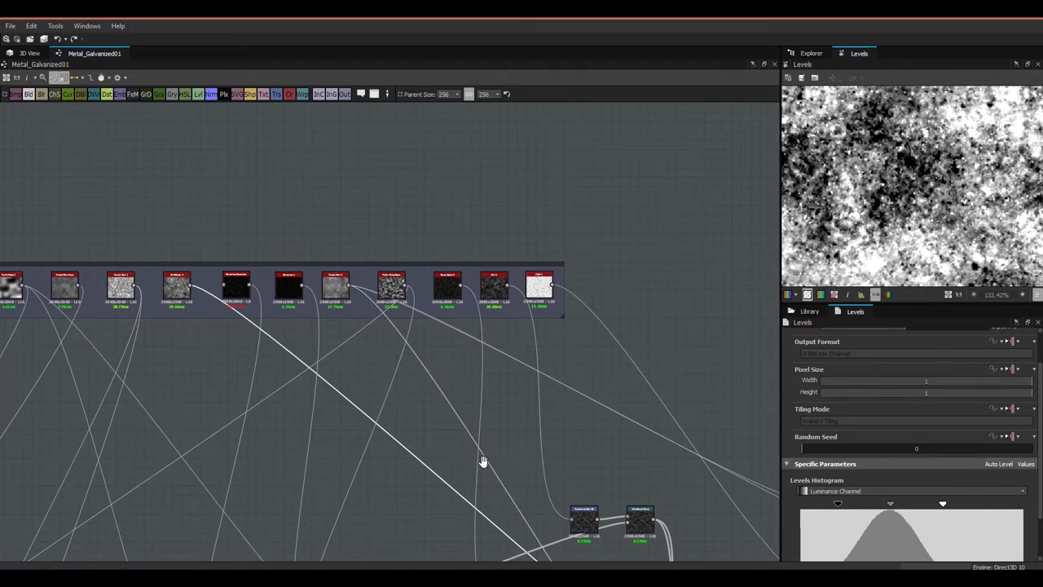
middle_click_drag(490, 467, 273, 295)
middle_click_drag(529, 512, 372, 332)
scroll(456, 440, "up", 4)
middle_click_drag(457, 441, 232, 206)
scroll(346, 323, "up", 2)
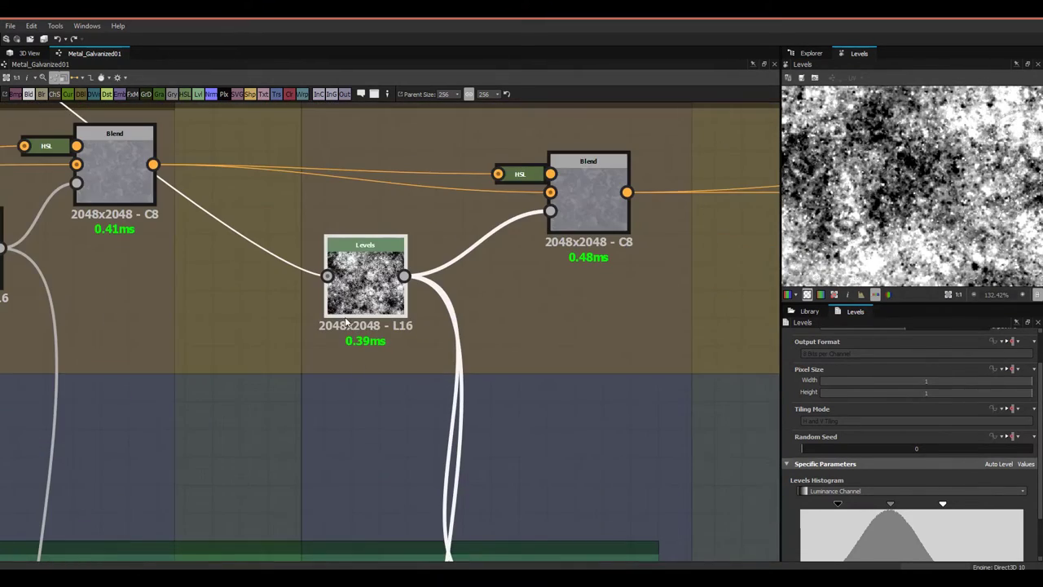
middle_click_drag(388, 344, 306, 159)
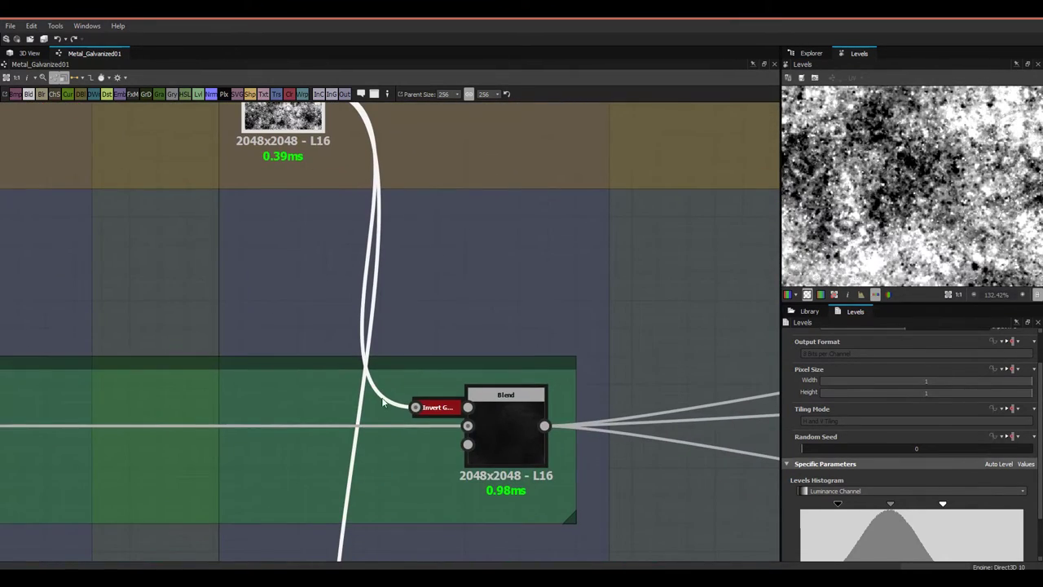
Step: Inspect the Color Variation height Blend node's settings and view its full texture preview
left_click(448, 408)
left_click(491, 442)
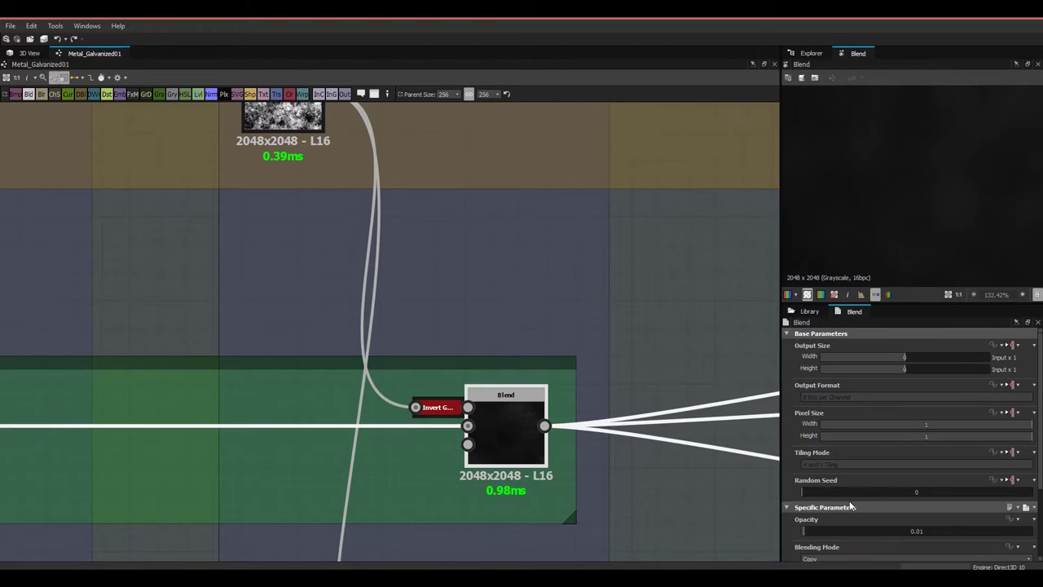
scroll(851, 506, "down", 2)
key("f")
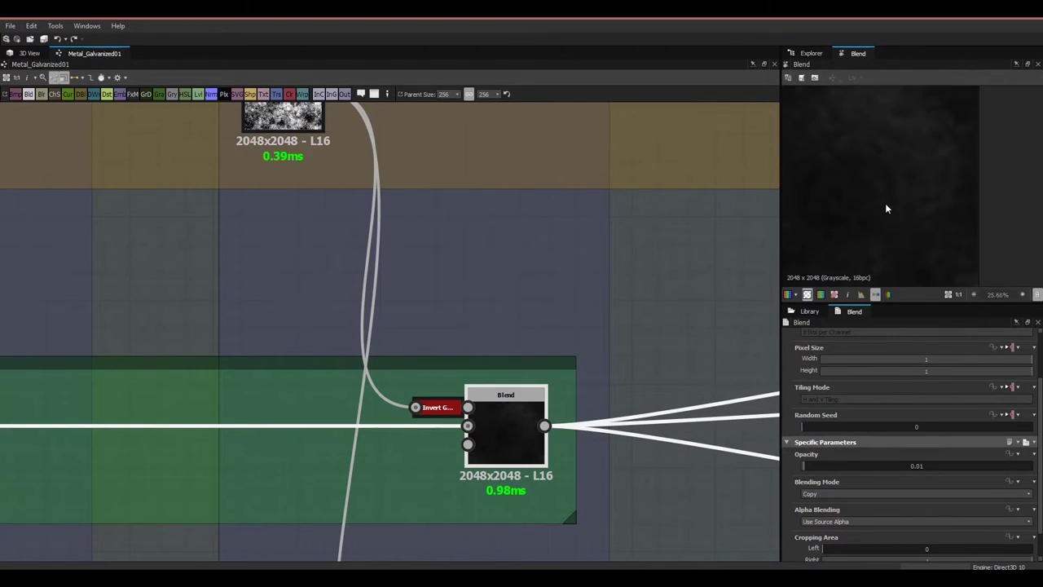
scroll(882, 204, "down", 2)
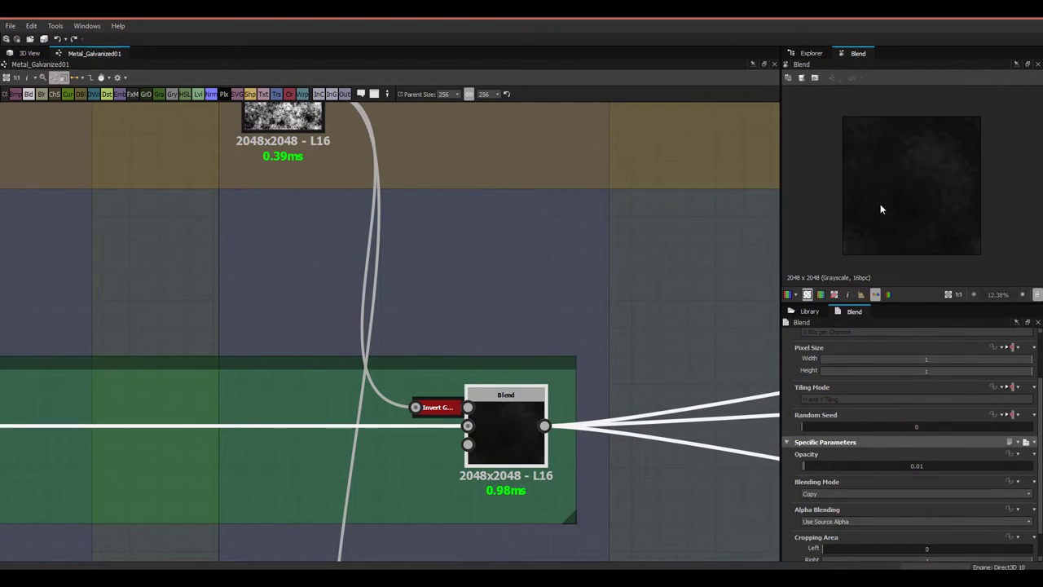
Step: Preview the Invert Grayscale node, undock it above the height Blend node, and feed the Levels output directly into the Blend
double_click(437, 410)
key("d")
scroll(329, 468, "down", 4)
left_click_drag(255, 547, 343, 387)
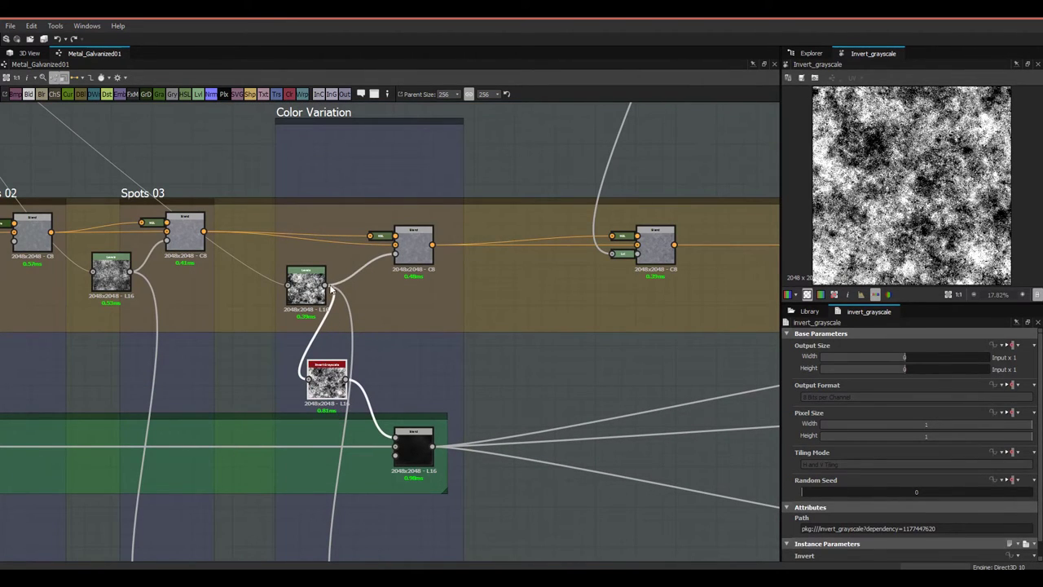
scroll(413, 436, "up", 3)
left_click(413, 439)
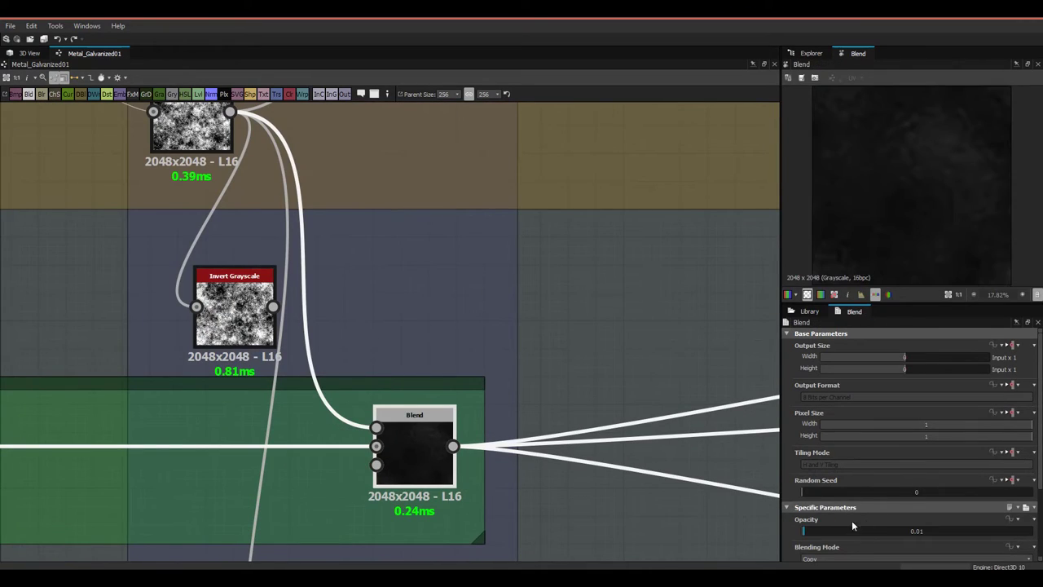
Step: Look through the Blend node's blending modes without changing the mode, reconnect Invert Grayscale to its foreground input and dock it again
left_click(837, 554)
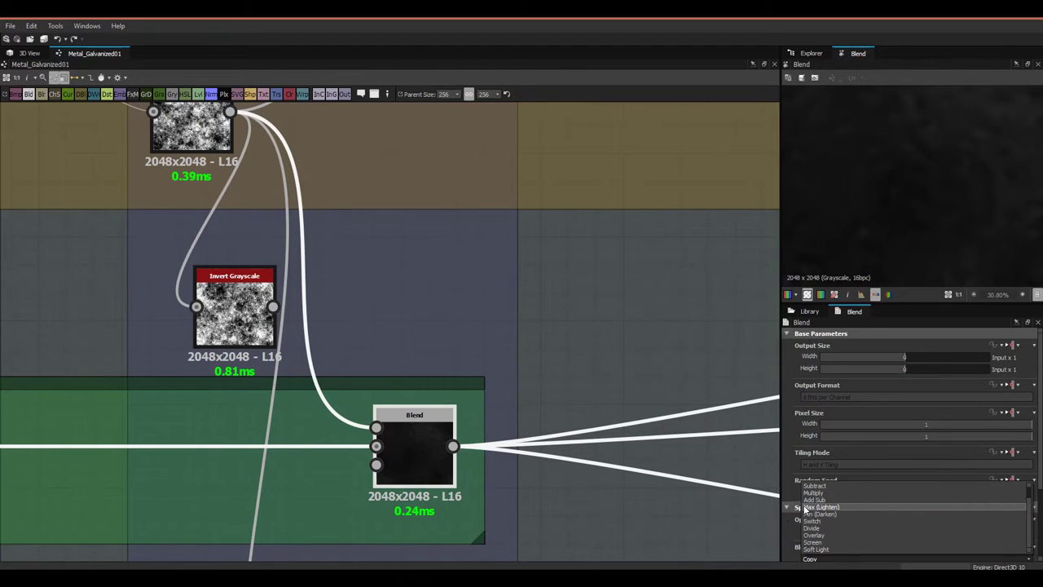
scroll(789, 510, "up", 1)
left_click(738, 499)
left_click_drag(243, 312, 243, 368)
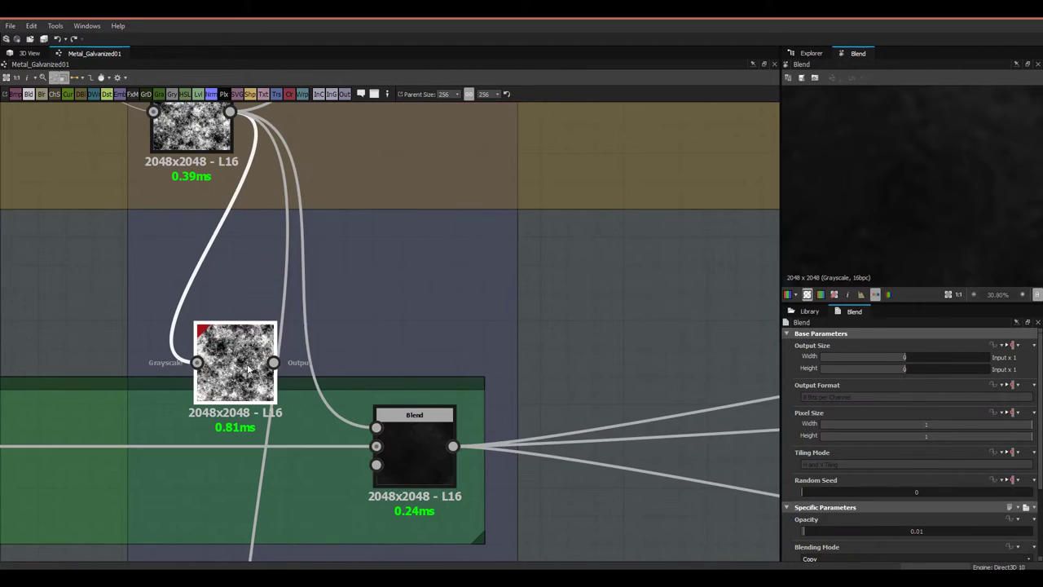
left_click_drag(328, 397, 376, 428)
key("d")
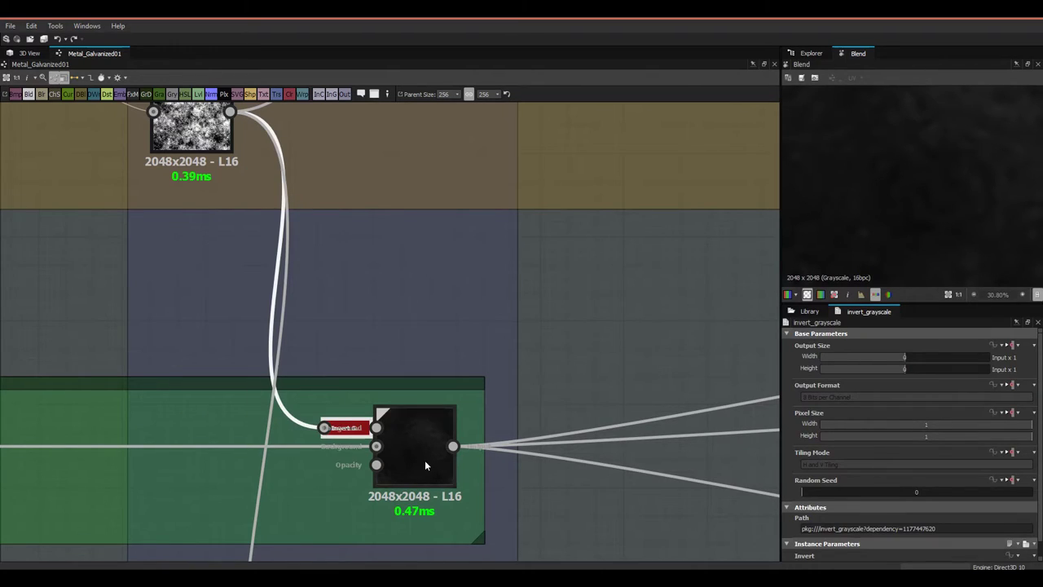
Step: Check the docked Invert Grayscale node's Invert parameter and the height Blend node's settings
double_click(357, 435)
double_click(412, 452)
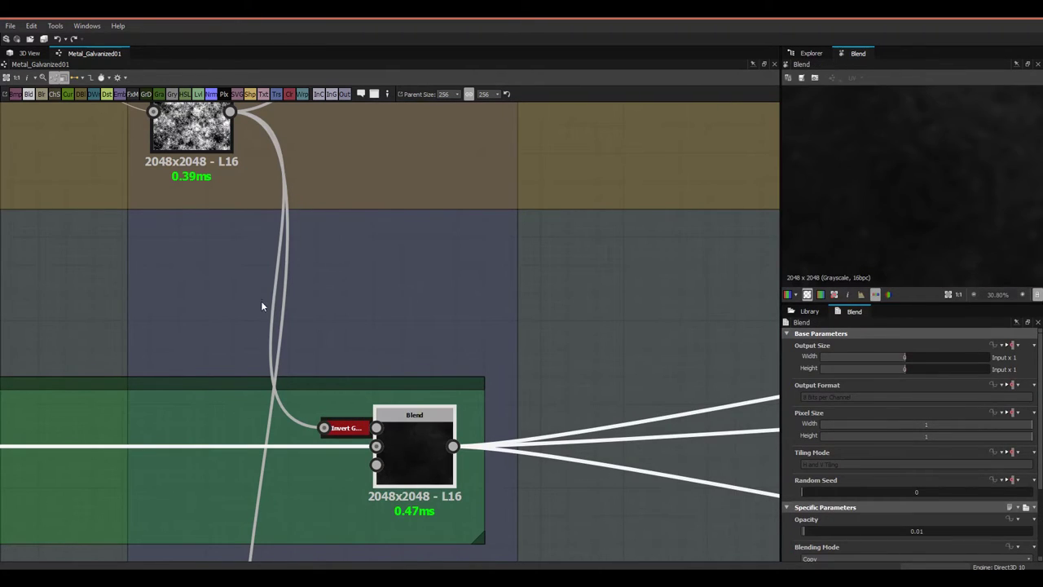
left_click(336, 432)
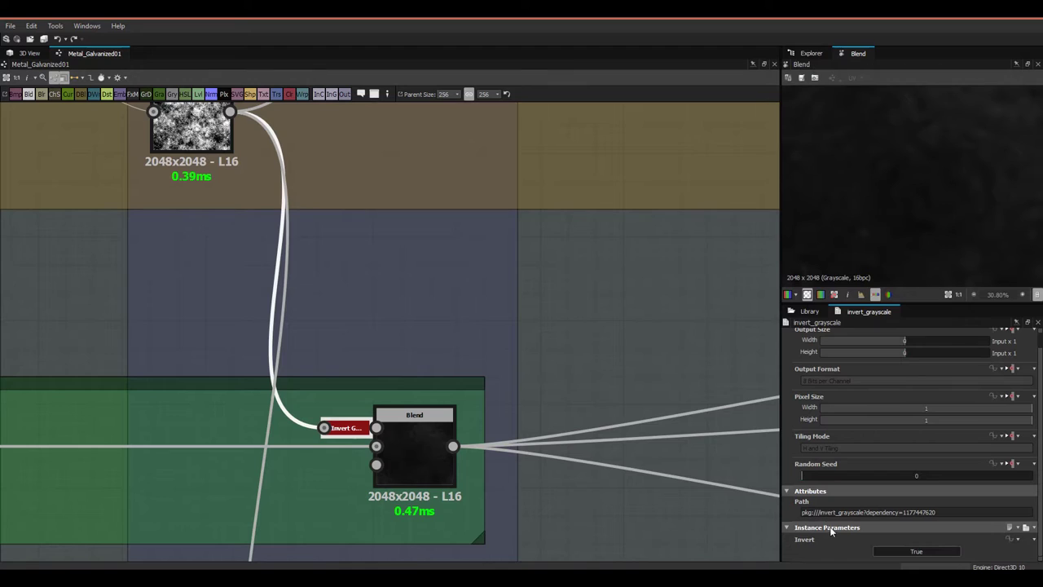
left_click(405, 459)
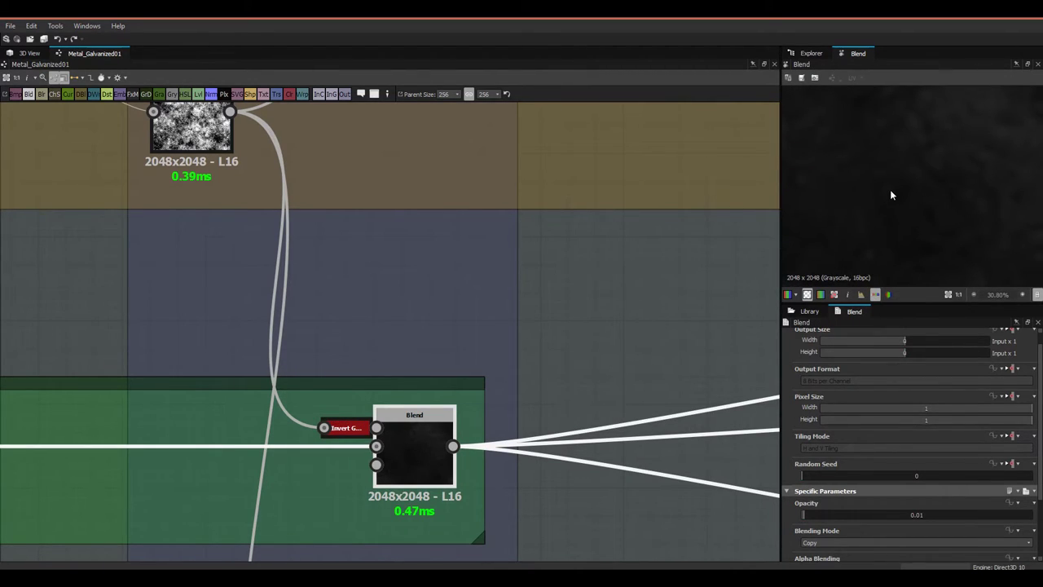
Step: Try an opacity of 0.04 on the Color Variation height Blend node and examine the surface in the 3D view
scroll(981, 187, "up", 1)
left_click_drag(831, 515, 811, 517)
left_click(29, 53)
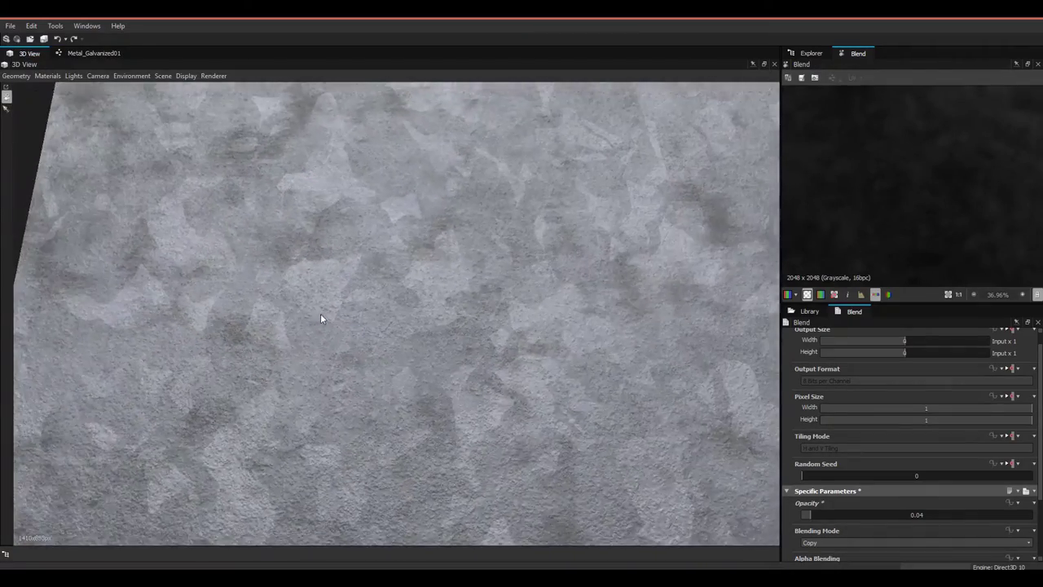
right_click_drag(321, 315, 337, 329)
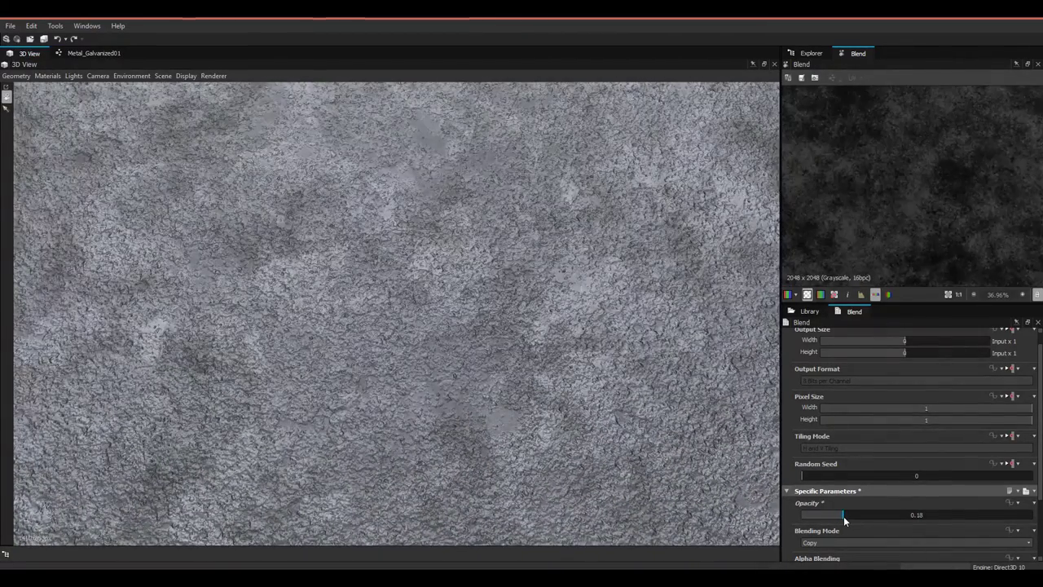
Step: Try opacities of 0.18, 0.02 and 0.04 on the Color Variation height Blend node, examining the surface up close
left_click_drag(843, 516, 805, 526)
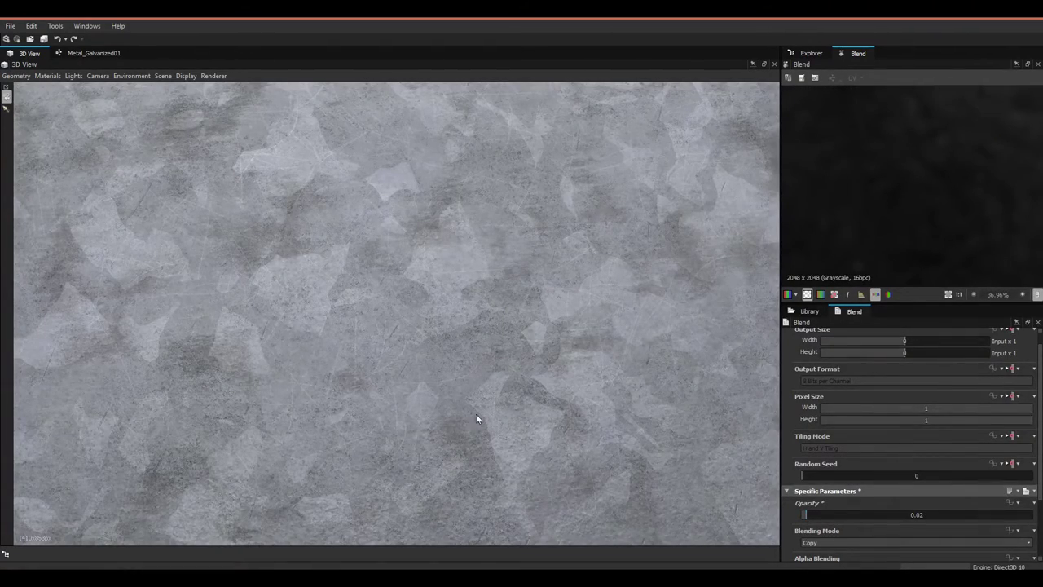
left_click_drag(519, 433, 435, 372)
scroll(434, 371, "up", 3)
left_click_drag(815, 518, 816, 518)
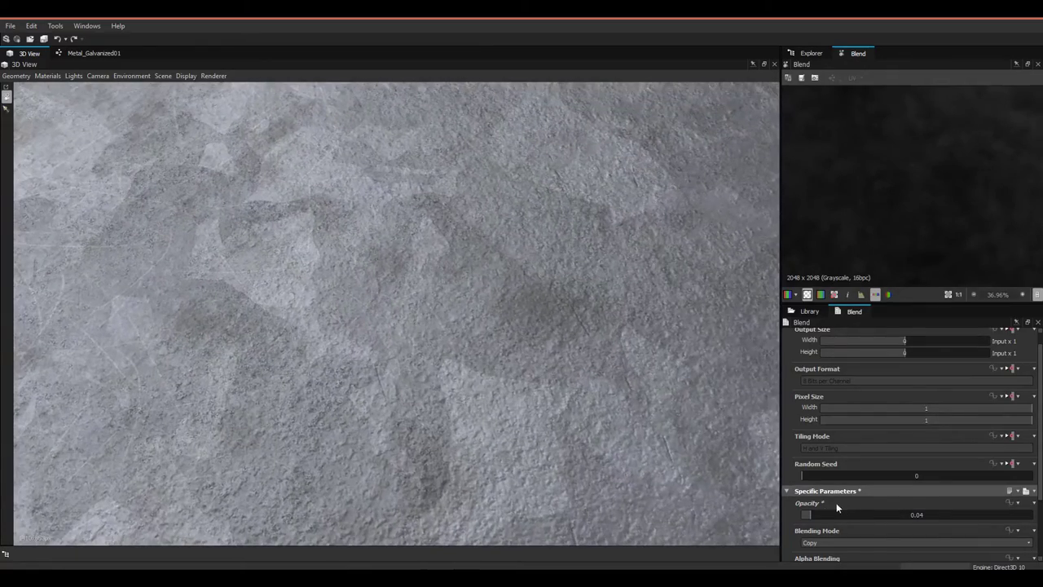
Step: Set the Color Variation height Blend node's opacity to 0.01 and examine the metal surface from several angles
left_click_drag(812, 517, 804, 519)
left_click_drag(423, 404, 379, 393)
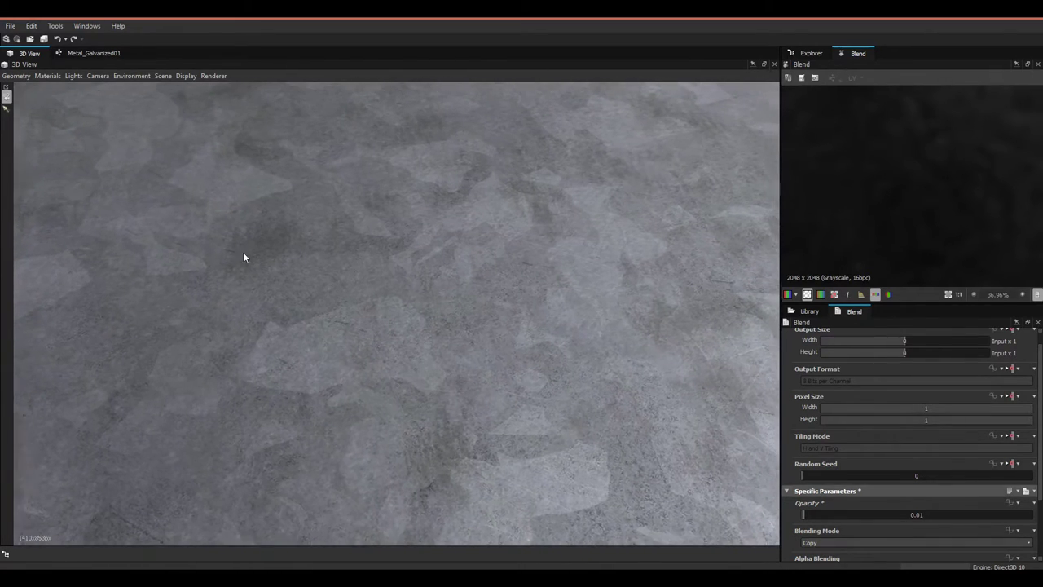
left_click_drag(244, 257, 193, 195)
Step: Return to the graph, follow the height connections to the outputs, and inspect the Normal node's intensity and format settings
left_click(70, 55)
middle_click_drag(285, 326, 240, 311)
scroll(408, 359, "down", 3)
middle_click_drag(489, 379, 159, 351)
middle_click_drag(333, 364, 610, 361)
scroll(319, 356, "up", 3)
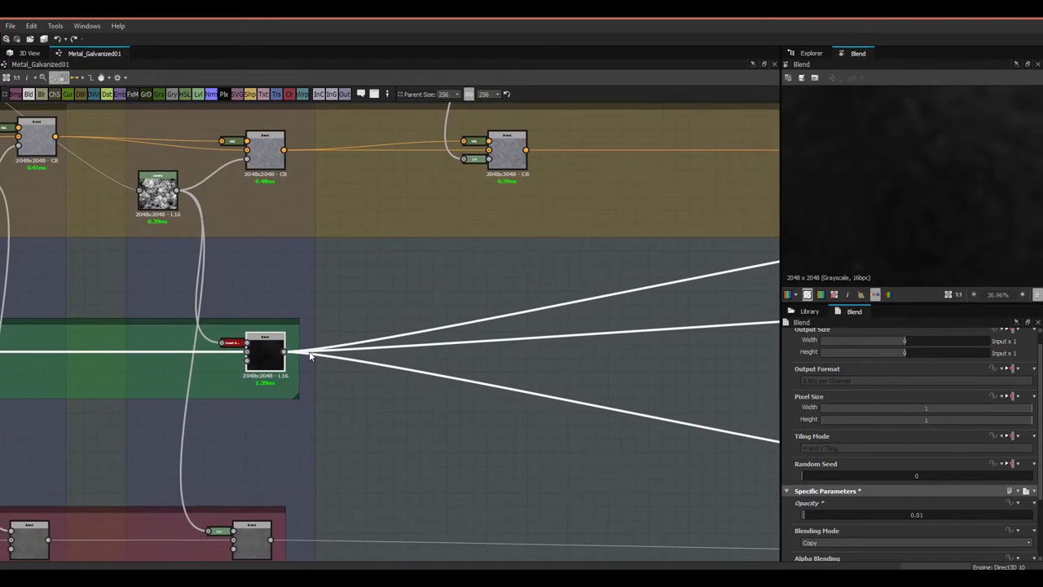
middle_click_drag(479, 312, 257, 332)
scroll(259, 332, "down", 3)
middle_click_drag(429, 277, 279, 291)
scroll(600, 298, "up", 2)
scroll(574, 295, "up", 2)
double_click(580, 257)
middle_click_drag(667, 275, 550, 332)
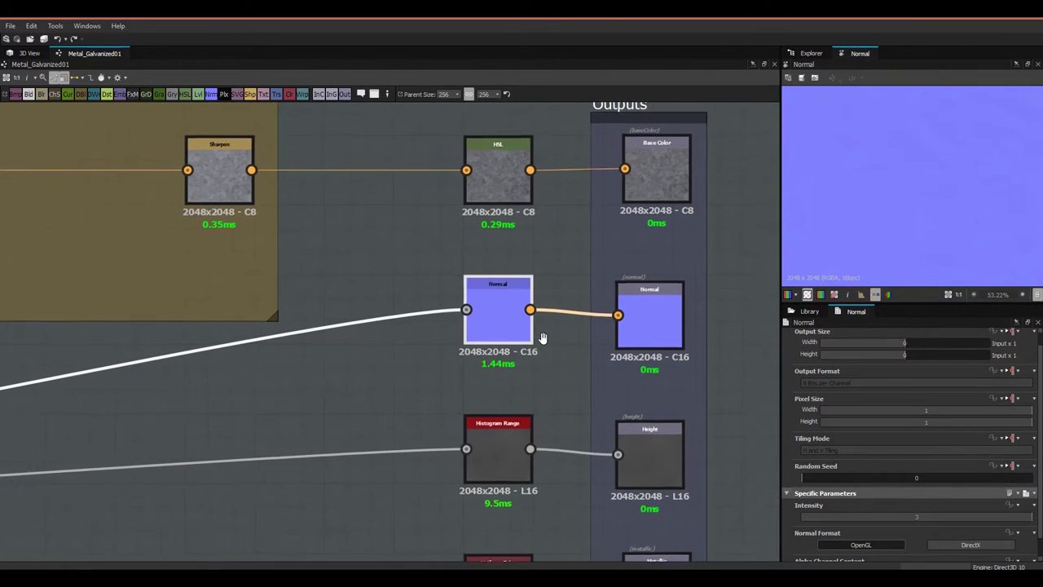
scroll(911, 516, "down", 1)
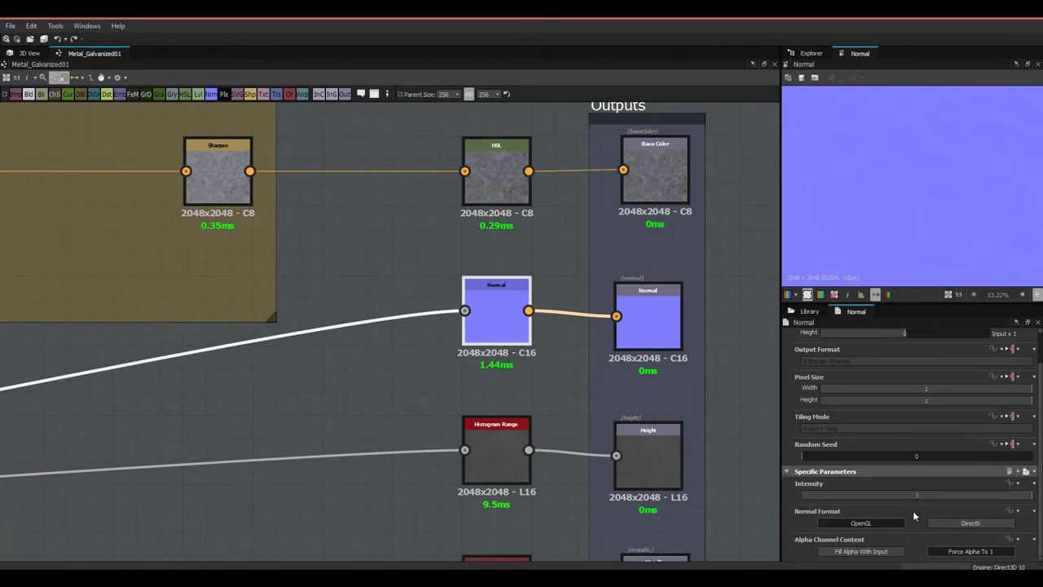
Step: Examine the Normal output node's attributes and the connected Normal node's intensity and format parameters
left_click(648, 341)
middle_click_drag(486, 321, 545, 344)
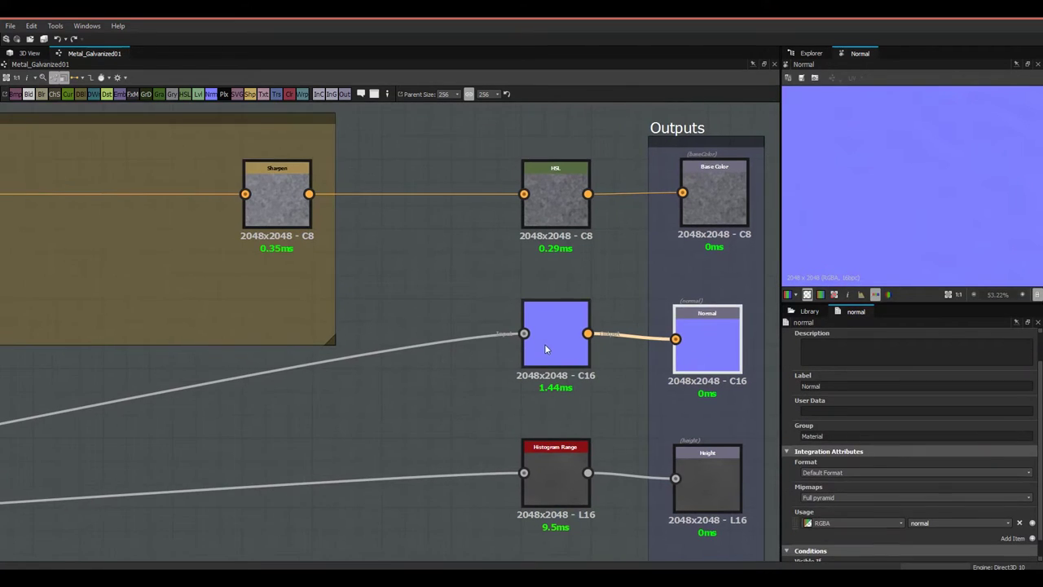
left_click(545, 344)
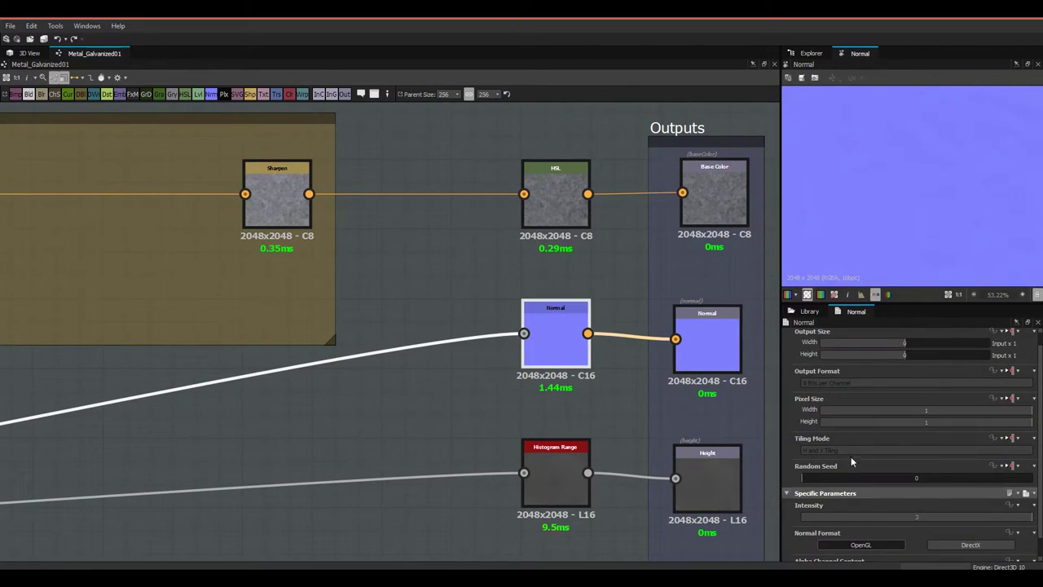
scroll(783, 446, "down", 1)
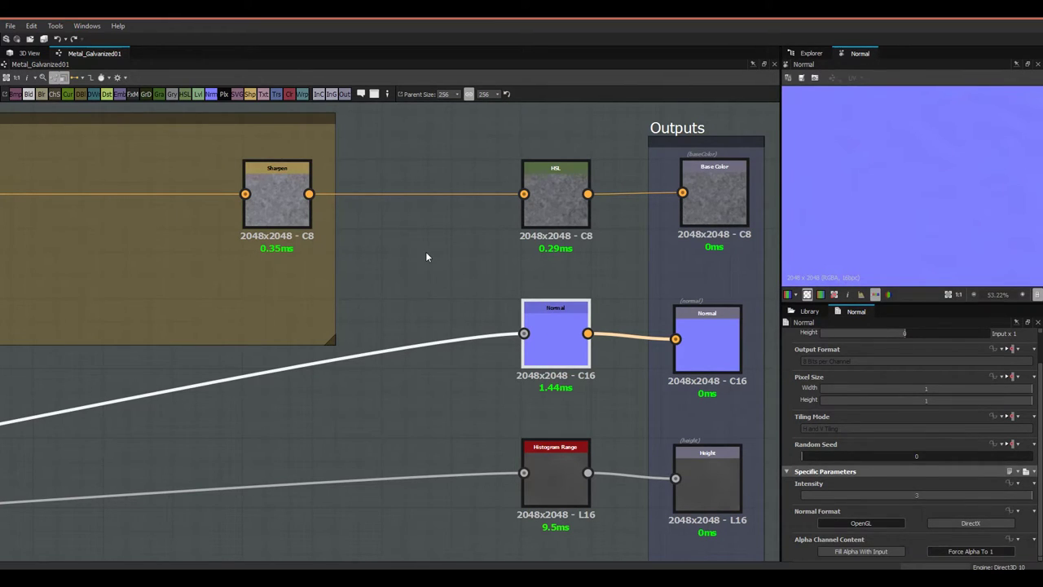
scroll(565, 359, "down", 1)
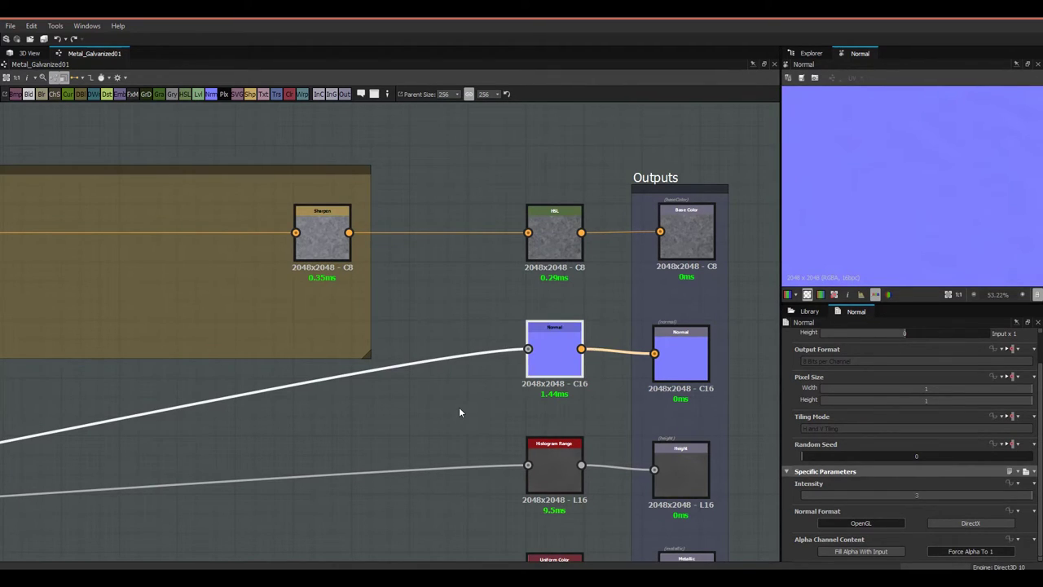
Step: Try a Normal Sobel node beside the existing Normal node and delete it
key("space")
type("norm")
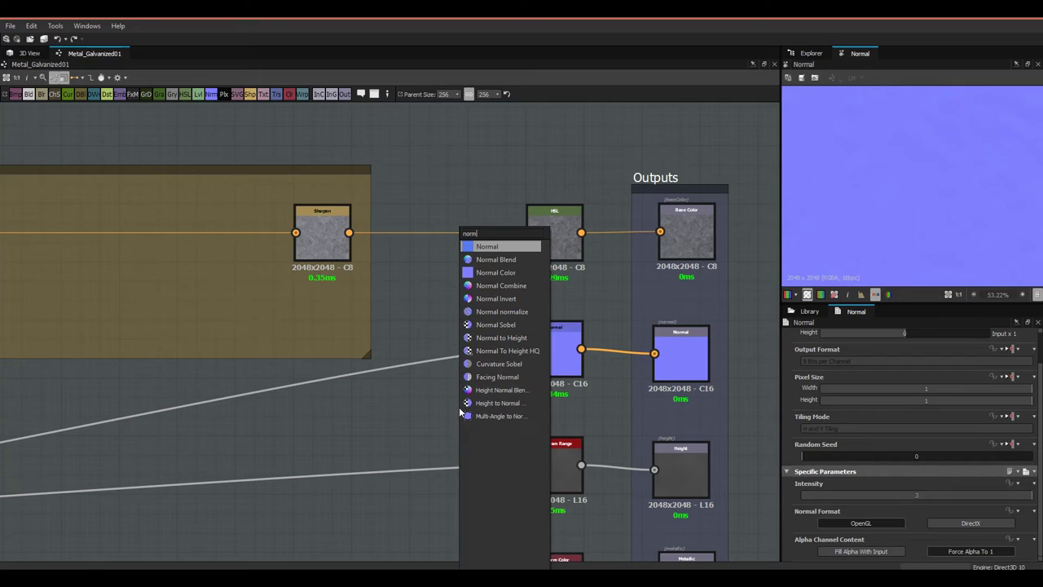
left_click(490, 326)
left_click_drag(462, 405, 485, 425)
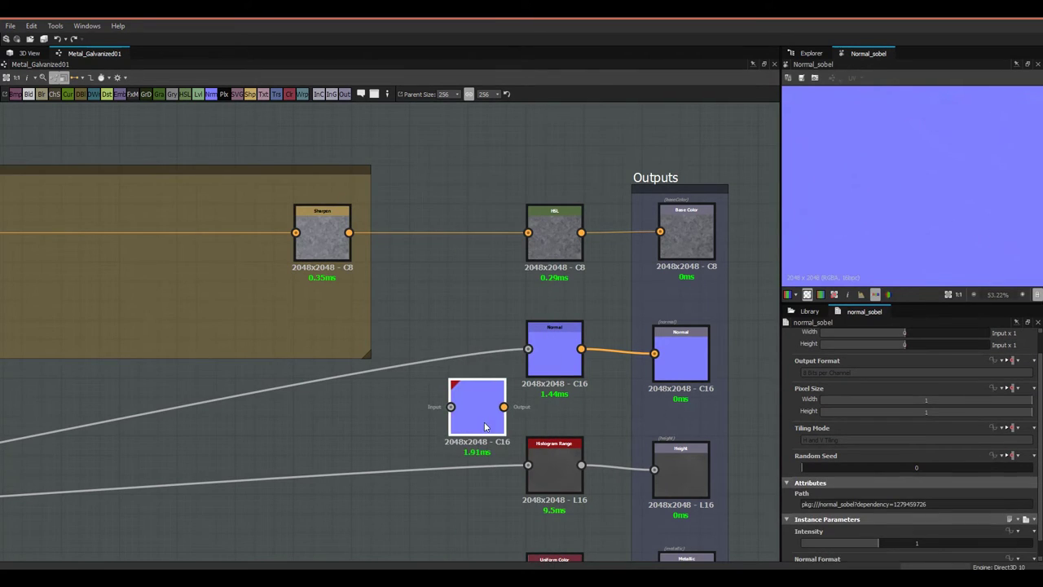
key("Delete")
Step: Check the Normal node's specific parameters and line up the Normal output node horizontally with it
scroll(515, 401, "up", 2)
left_click(555, 350)
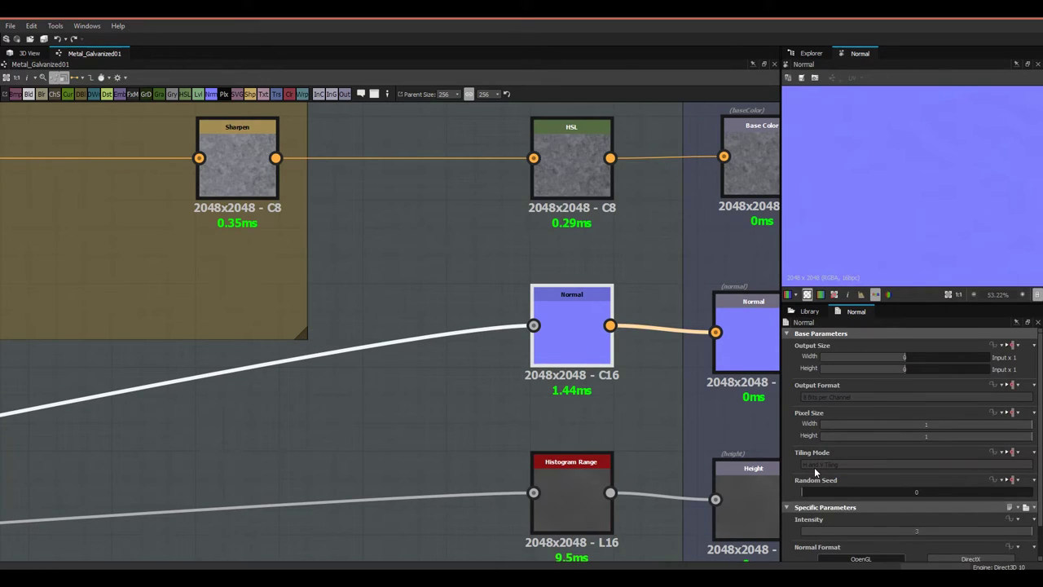
scroll(810, 473, "down", 1)
scroll(563, 418, "down", 2)
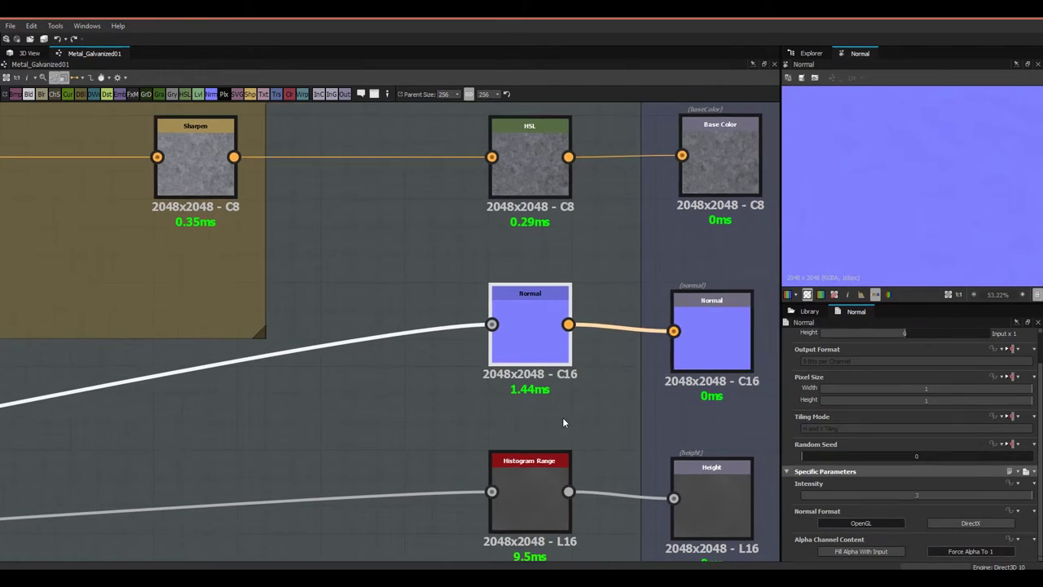
left_click_drag(675, 364, 677, 359)
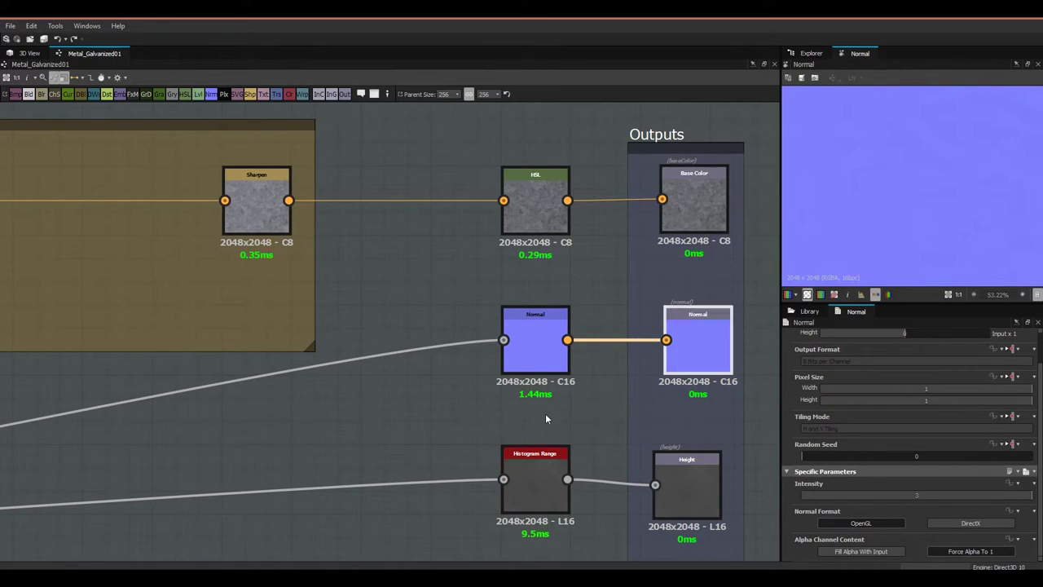
Step: Follow the height connections between the final Blend node and the outputs, and select the Histogram Range node
middle_click_drag(533, 418, 556, 368)
scroll(556, 367, "down", 2)
middle_click_drag(313, 403, 616, 287)
middle_click_drag(171, 370, 426, 363)
middle_click_drag(651, 319, 357, 317)
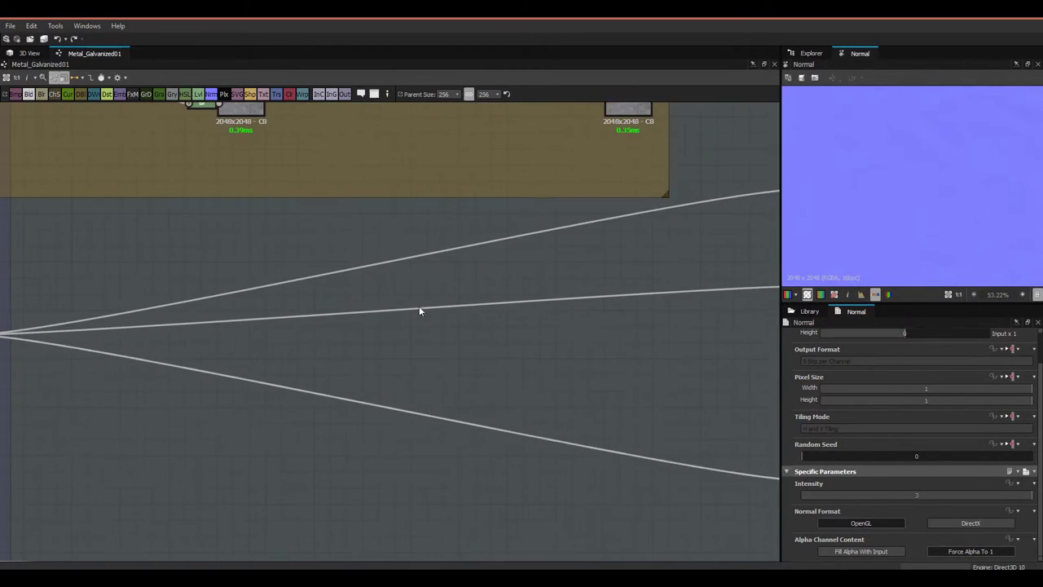
middle_click_drag(613, 302, 87, 330)
scroll(249, 351, "up", 2)
left_click(320, 307)
middle_click_drag(384, 319, 575, 331)
scroll(571, 333, "down", 2)
scroll(476, 345, "up", 2)
scroll(530, 347, "down", 4)
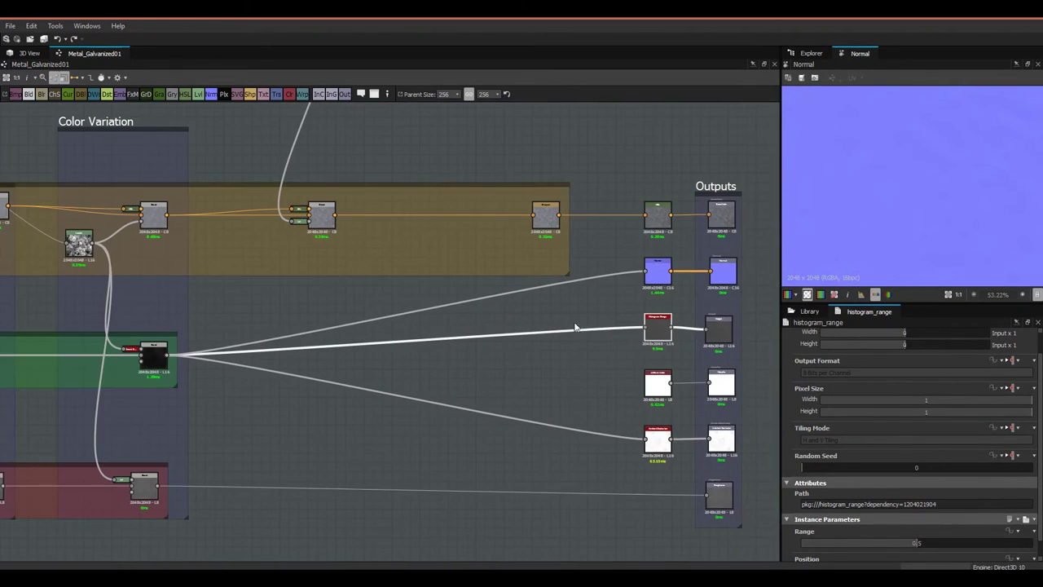
Step: Preview the Histogram Range node and compare its image with the Height & Normal Blend node feeding it
double_click(654, 340)
scroll(928, 221, "down", 2)
scroll(503, 346, "up", 3)
middle_click_drag(555, 313, 684, 277)
scroll(540, 335, "up", 4)
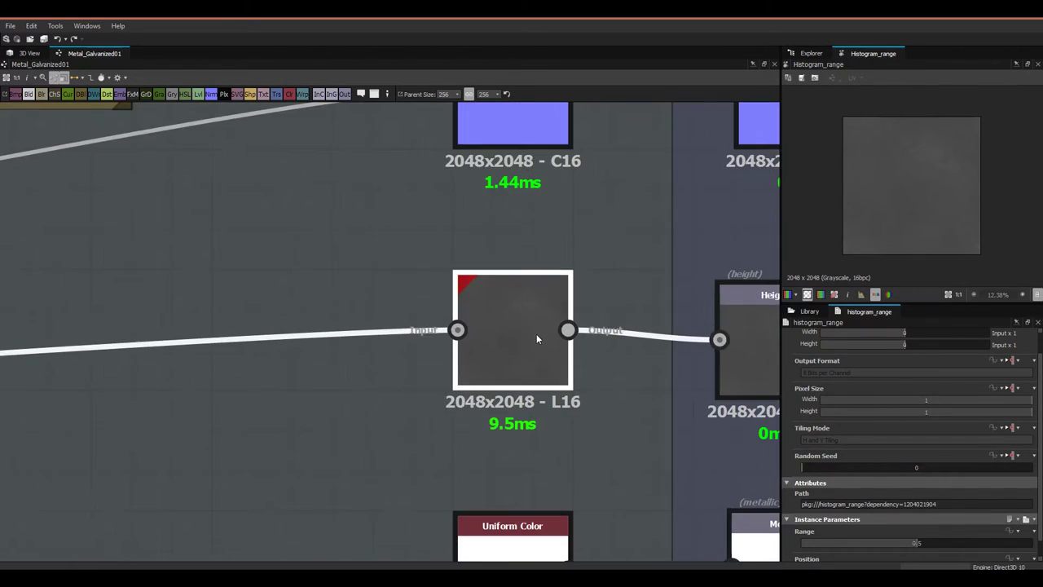
scroll(469, 367, "down", 3)
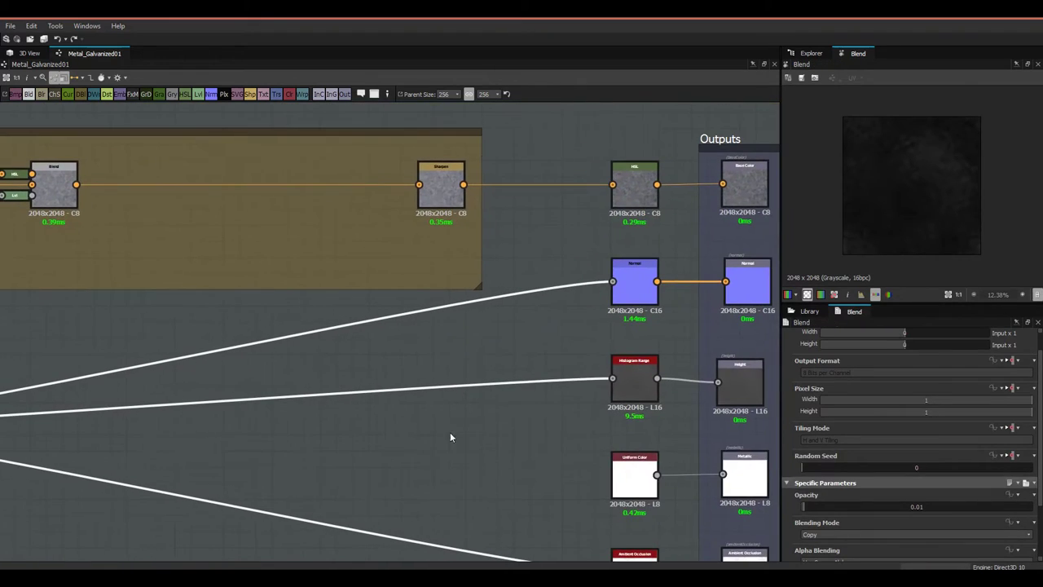
left_click(632, 373)
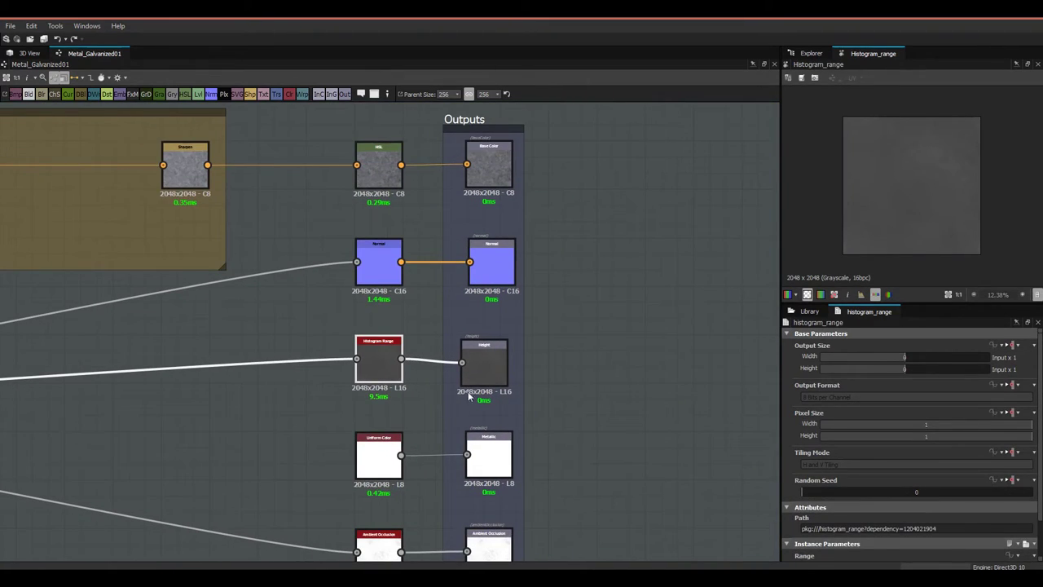
scroll(890, 243, "up", 2)
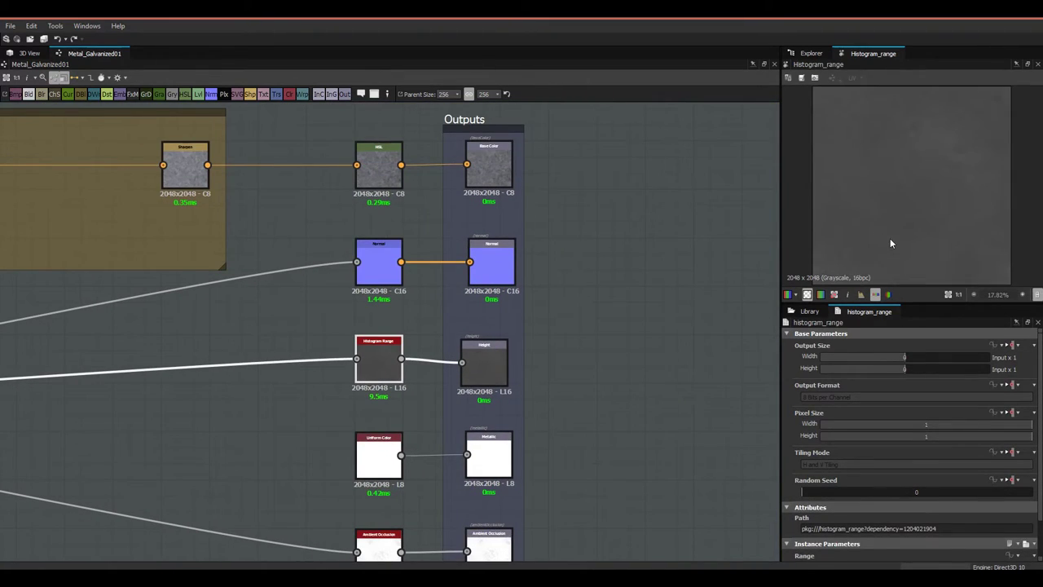
Step: Set the Range of the Histogram Range node feeding the Height output to 0.31
double_click(491, 378)
middle_click_drag(431, 377, 495, 364)
double_click(450, 356)
scroll(918, 455, "down", 2)
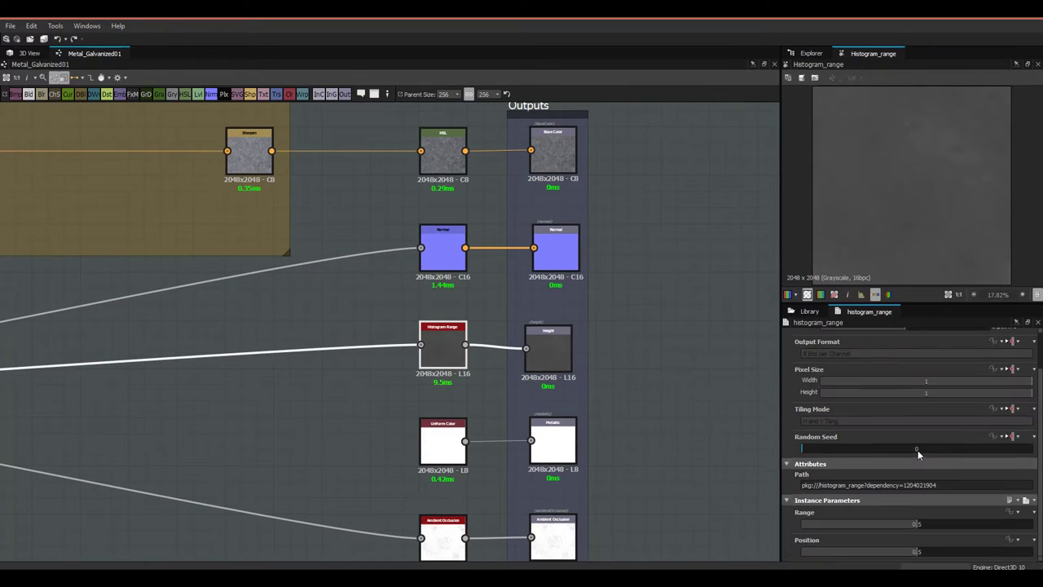
left_click_drag(891, 523, 873, 522)
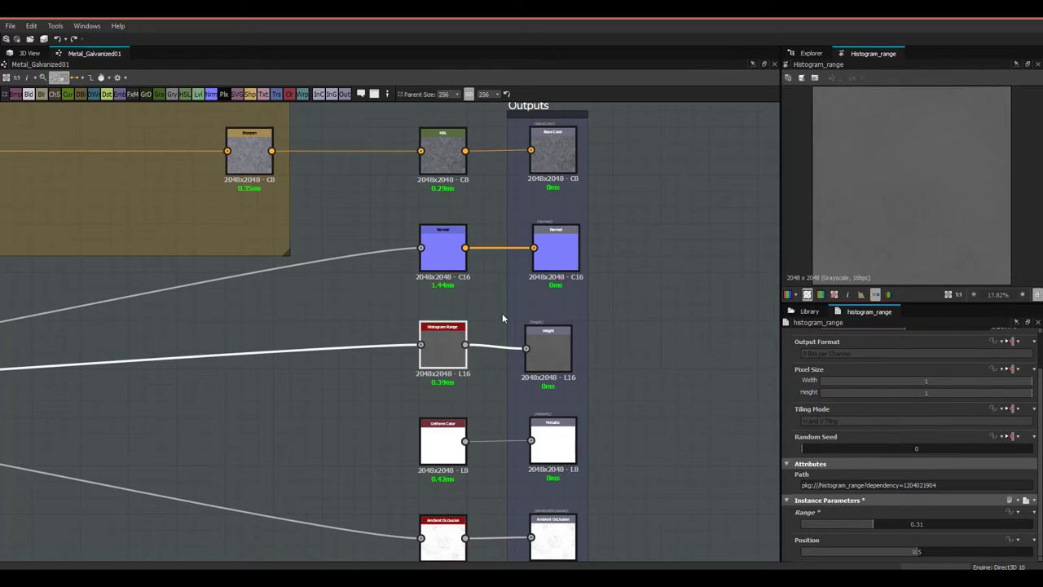
Step: Examine the galvanized metal surface in the 3D view from a distance, up close and from different angles
left_click(29, 54)
scroll(360, 236, "down", 4)
left_click_drag(406, 296, 461, 329)
scroll(440, 319, "up", 4)
scroll(440, 317, "up", 3)
scroll(461, 329, "up", 3)
scroll(459, 332, "down", 3)
left_click_drag(477, 348, 470, 379)
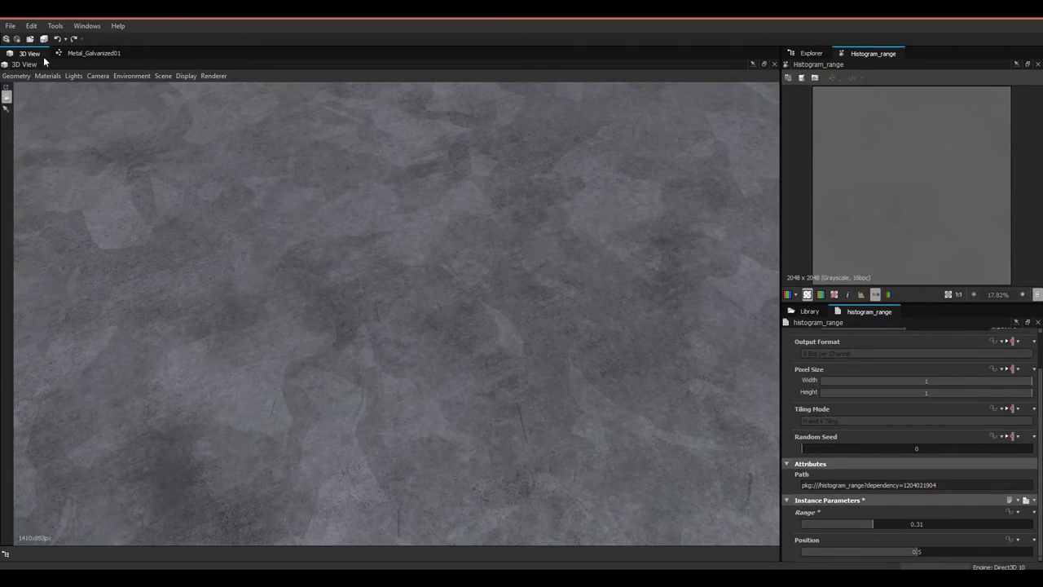
Step: Return to the graph and preview the Ambient Occlusion node among the output connections
left_click(73, 55)
scroll(334, 370, "down", 2)
middle_click_drag(437, 350, 492, 303)
middle_click_drag(405, 343, 402, 299)
scroll(384, 350, "up", 5)
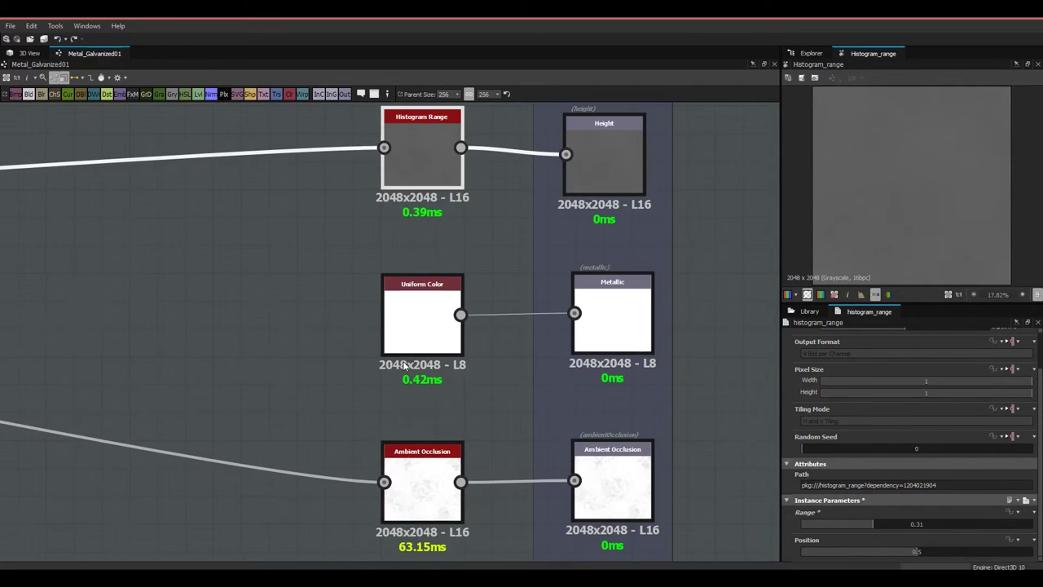
double_click(388, 516)
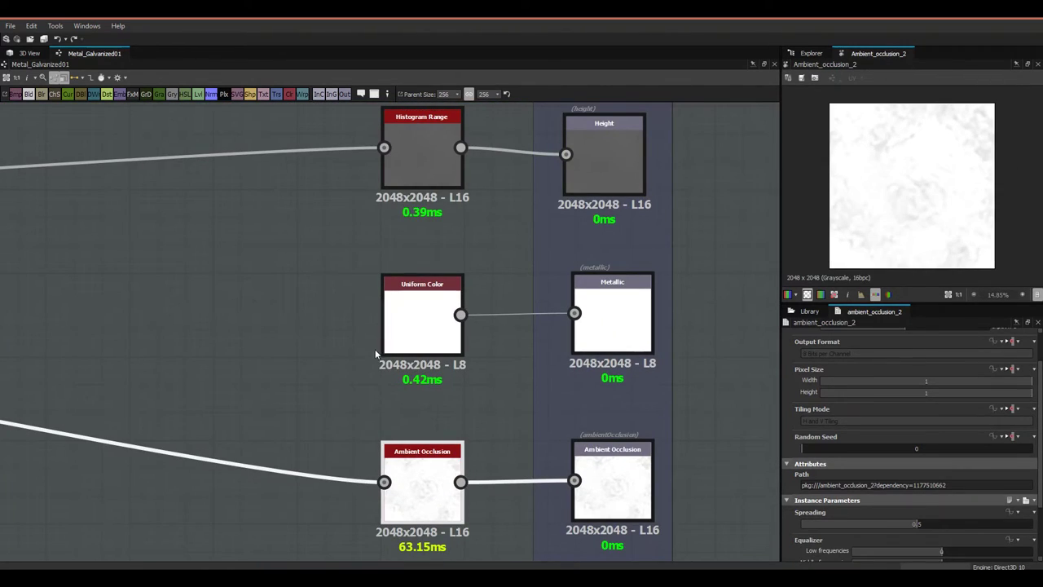
scroll(489, 296, "down", 2)
scroll(489, 296, "down", 1)
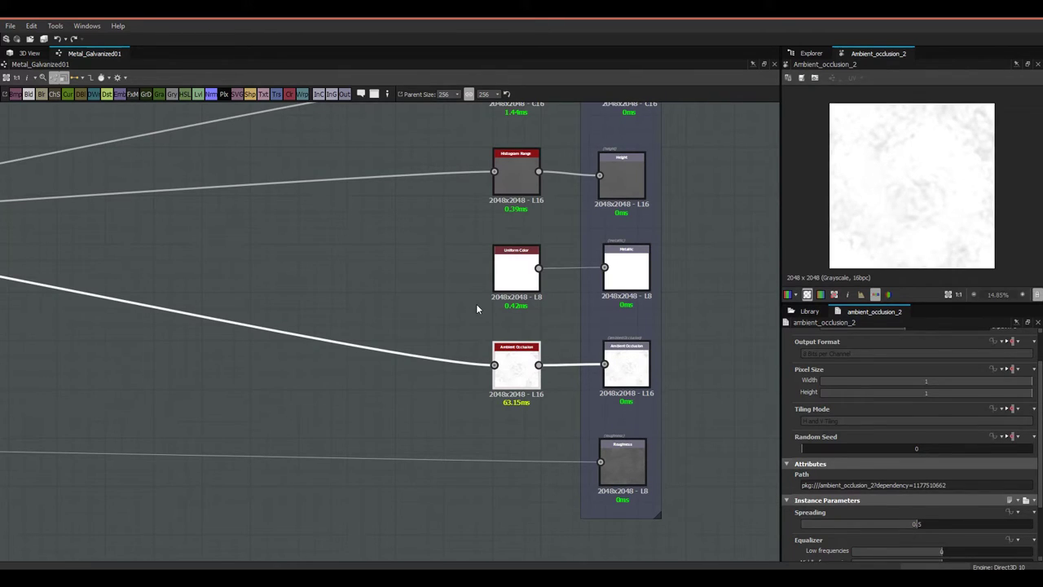
Step: Trace the Ambient Occlusion input back to the final Height & Normal Blend node and preview that Blend
middle_click_drag(285, 297, 571, 299)
double_click(62, 235)
middle_click_drag(300, 224, 536, 293)
scroll(43, 282, "down", 1)
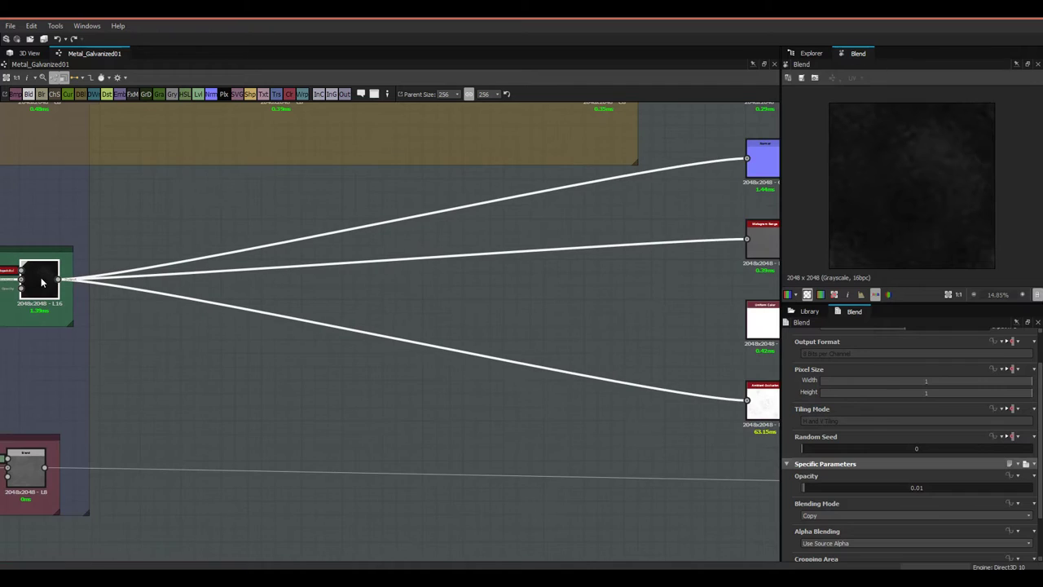
middle_click_drag(421, 289, 202, 289)
scroll(566, 479, "up", 2)
Step: Set the Ambient Occlusion node's Spreading to 0.15 and preview the Ambient Occlusion output
double_click(546, 387)
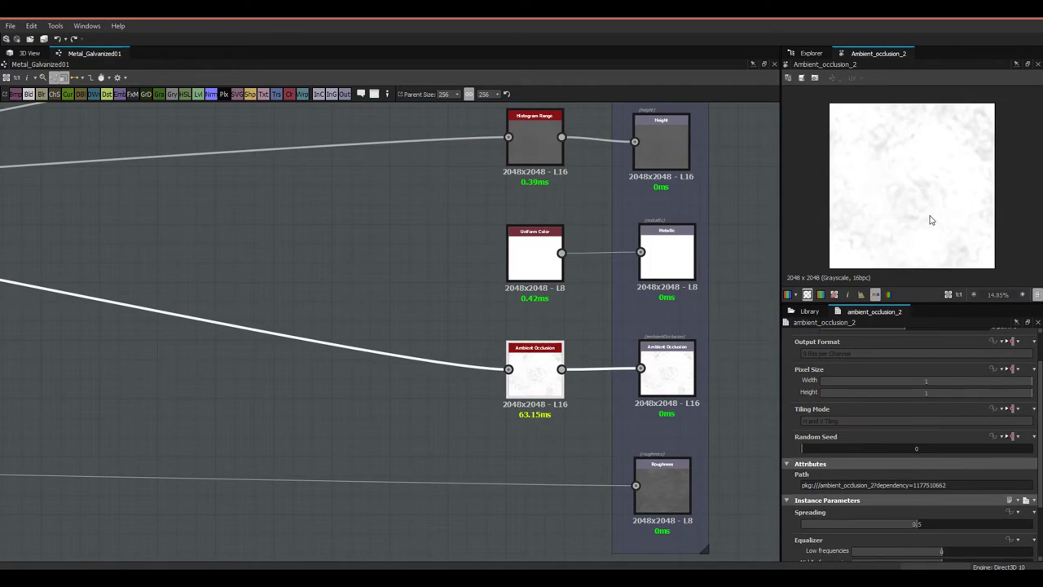
middle_click_drag(758, 461, 688, 445)
left_click_drag(922, 524, 836, 540)
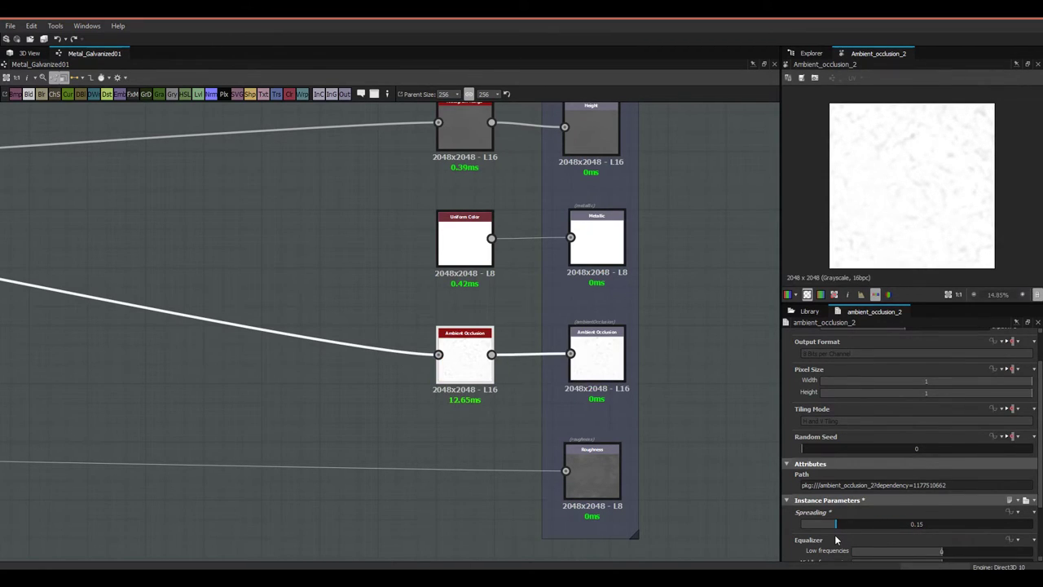
scroll(903, 174, "up", 3)
left_click(591, 354)
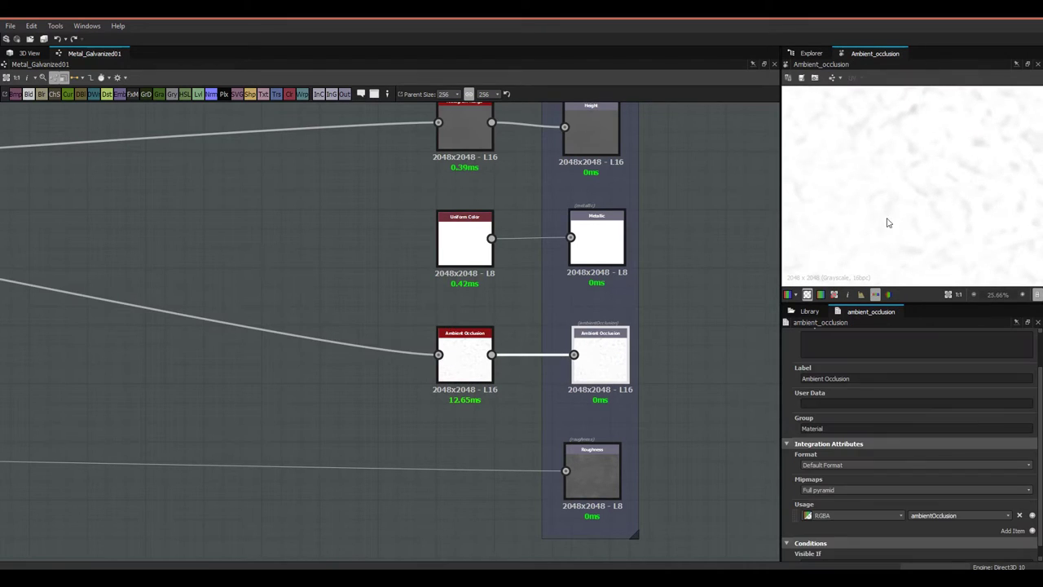
Step: Inspect the grayscale Uniform Color node feeding the Metallic output, along with the Metallic output's attributes
scroll(520, 374, "down", 2)
middle_click_drag(388, 330, 433, 348)
scroll(517, 286, "up", 3)
left_click(531, 322)
left_click(530, 326)
scroll(799, 489, "down", 1)
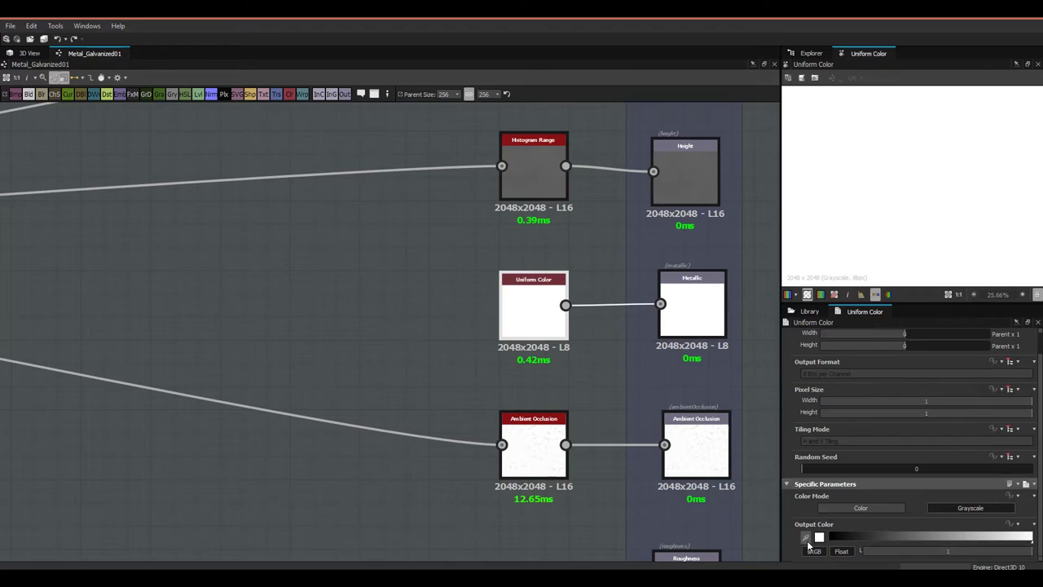
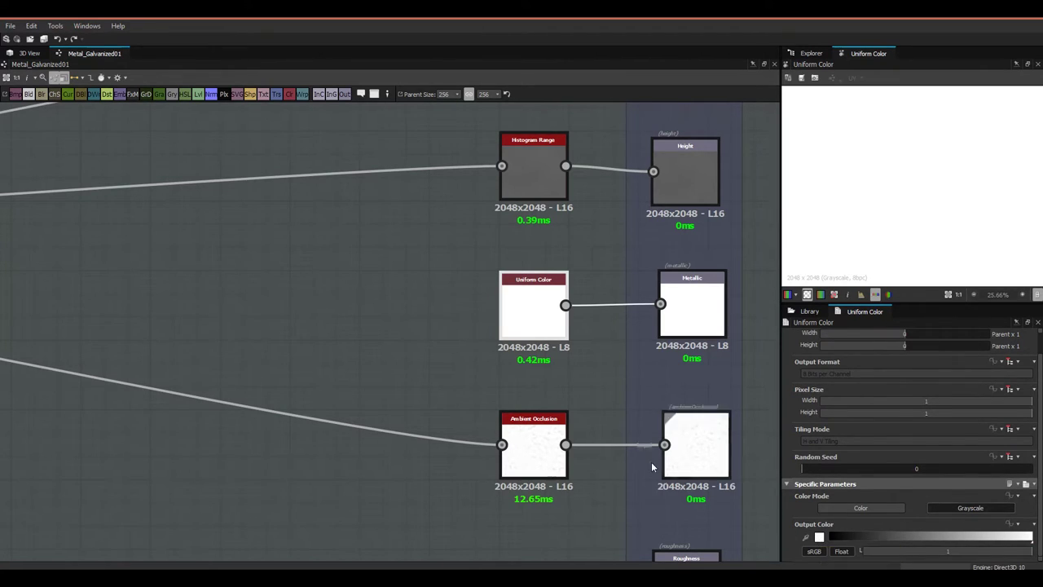
middle_click_drag(667, 421, 626, 426)
left_click(652, 317)
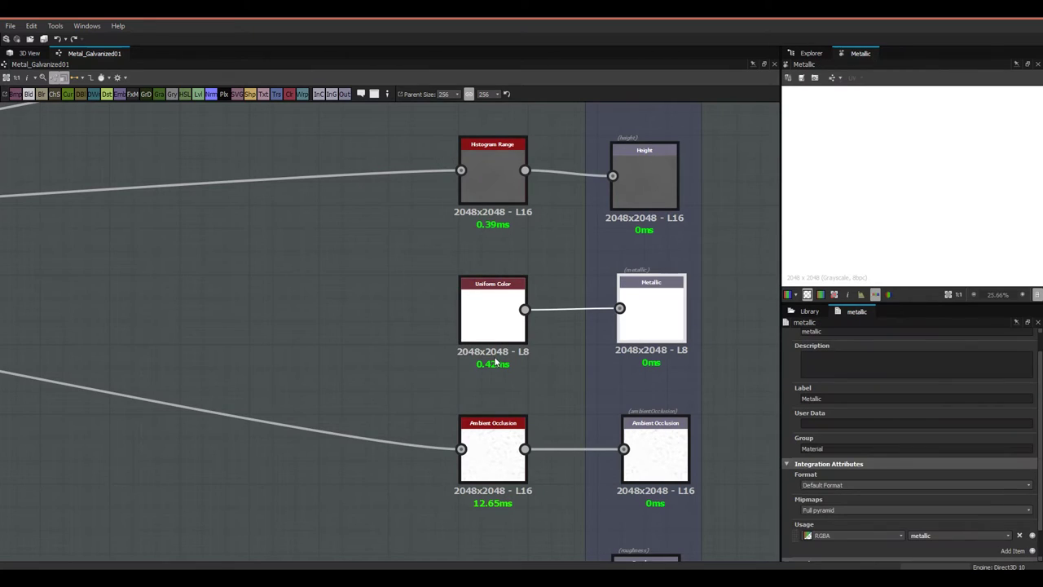
left_click(493, 336)
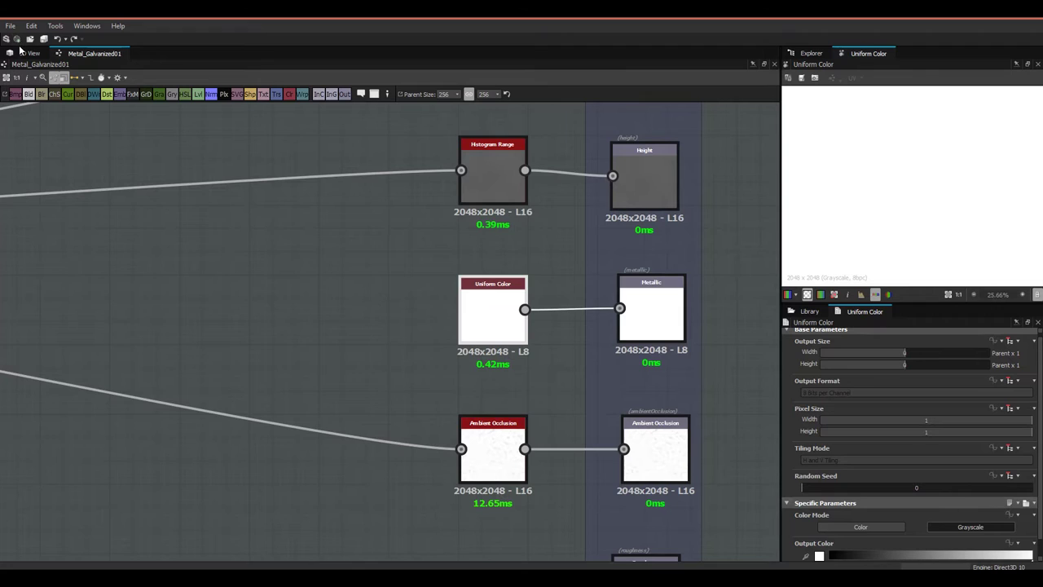
Step: Set the metallic Uniform Color's output to full white while examining the metal in the 3D view
left_click(24, 53)
left_click_drag(393, 382, 393, 376)
mouse_move(1029, 558)
left_mouse_down()
mouse_move(914, 564)
mouse_move(1035, 563)
left_mouse_up()
left_click_drag(676, 480, 469, 394)
Step: Return to the graph and examine the start of the Roughness section, from its Uniform Color node to the first Blend
left_click(102, 52)
scroll(317, 277, "down", 4)
middle_click_drag(301, 297, 619, 294)
scroll(102, 329, "down", 5)
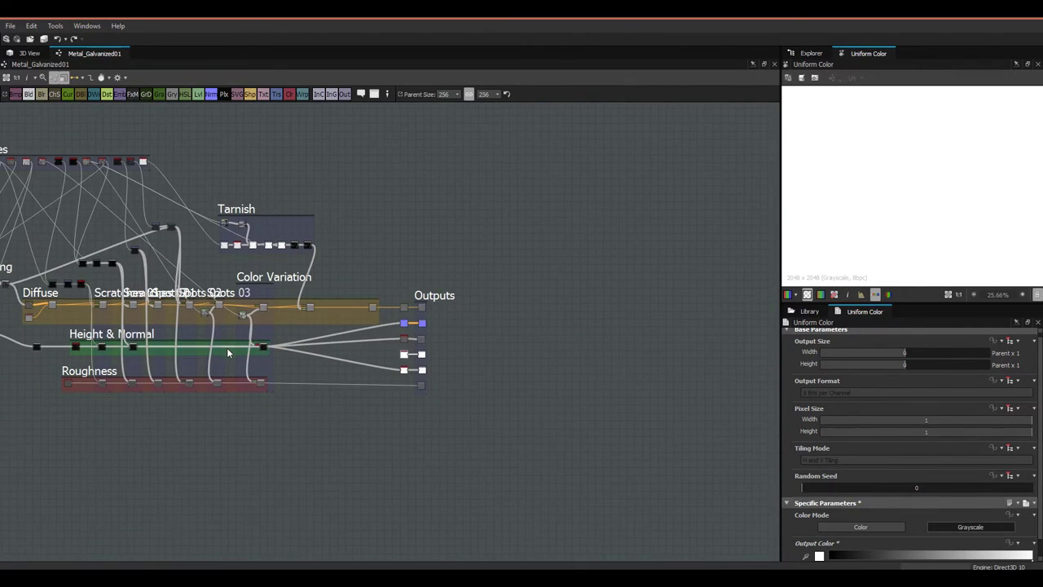
scroll(228, 350, "up", 8)
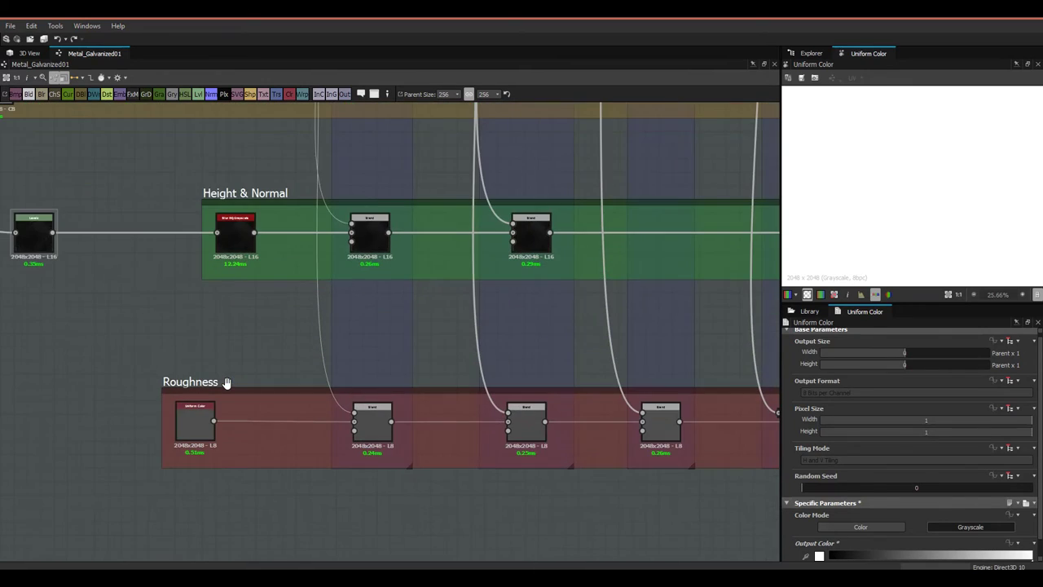
scroll(227, 382, "down", 2)
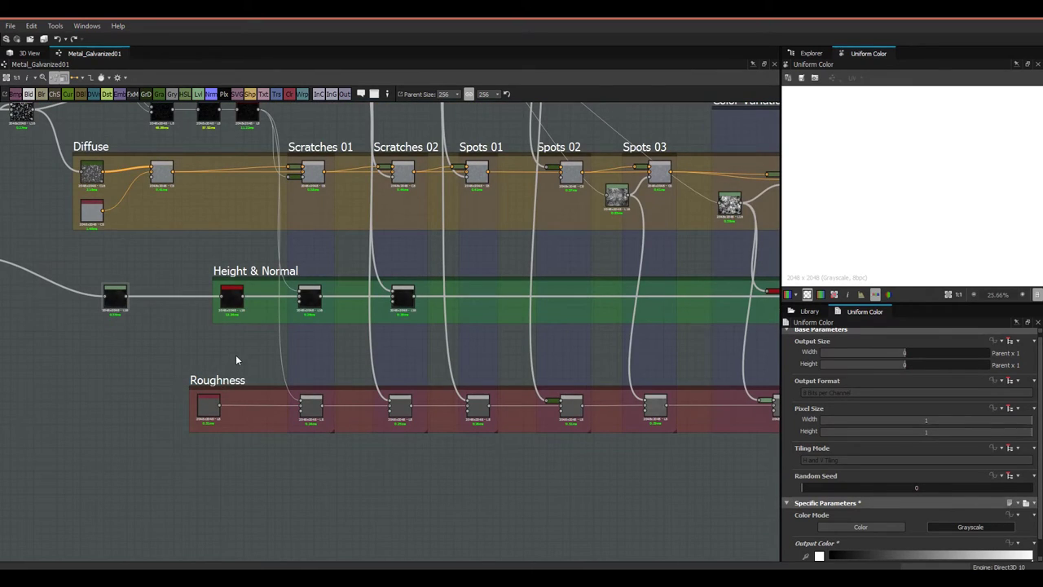
scroll(239, 393, "up", 2)
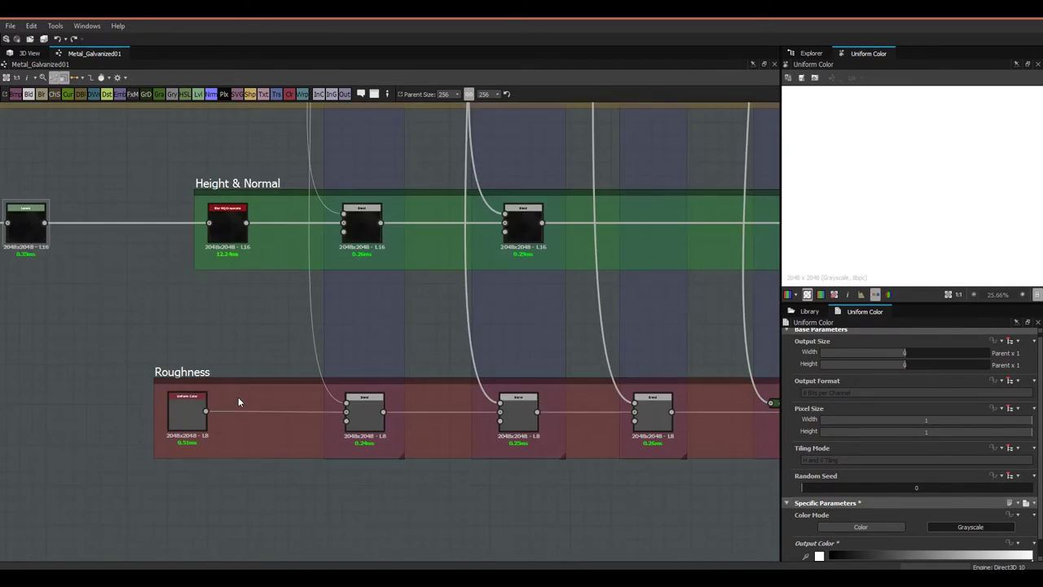
middle_click_drag(304, 373, 378, 348)
scroll(344, 367, "up", 3)
middle_click_drag(244, 398, 259, 392)
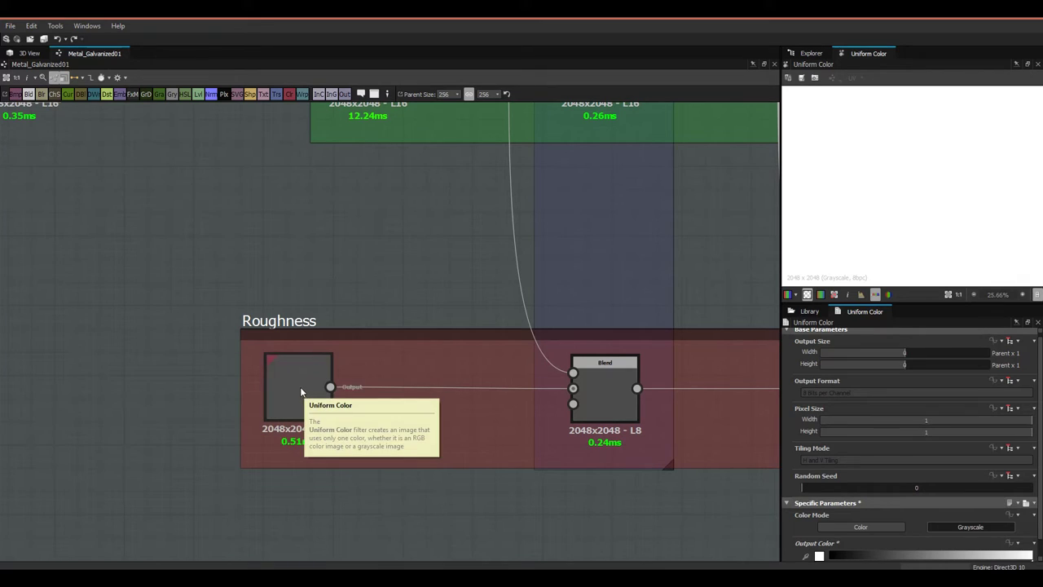
scroll(342, 358, "down", 2)
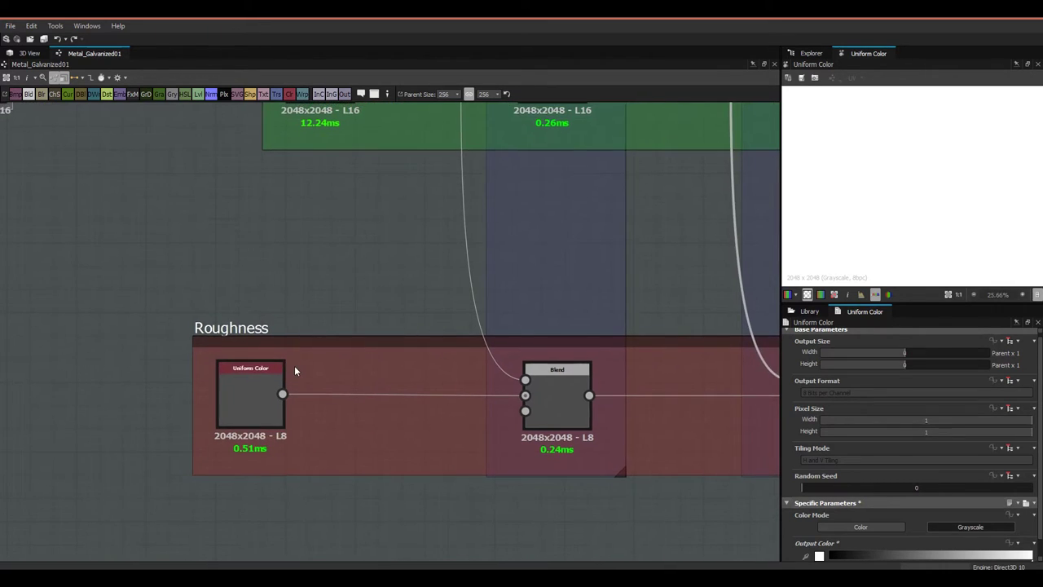
Step: Check the default material's shader definitions in the 3D view, comparing the metallic/roughness and specular/glossiness options
left_click(29, 54)
left_click(46, 76)
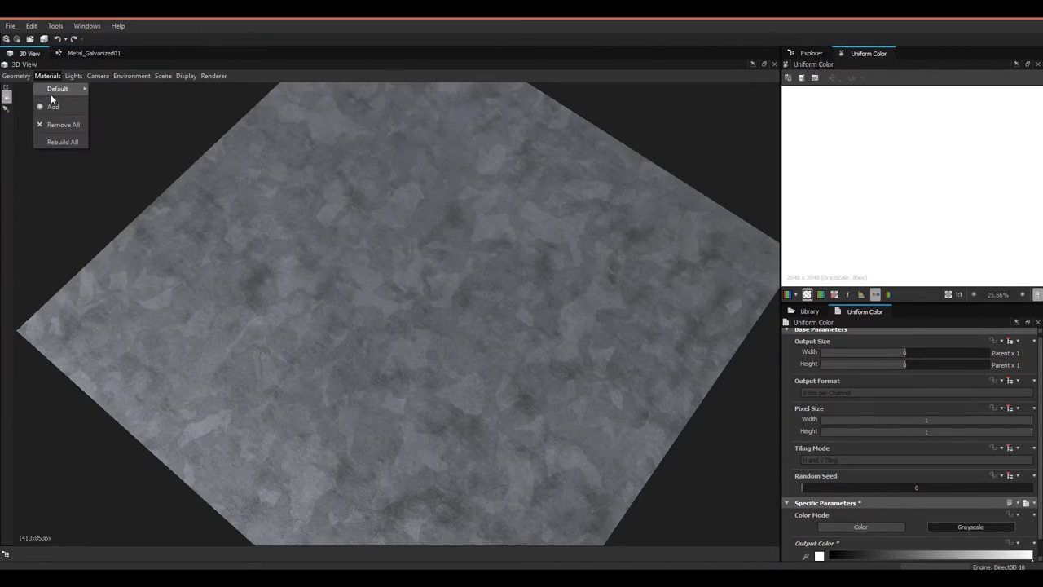
mouse_move(55, 89)
mouse_move(120, 109)
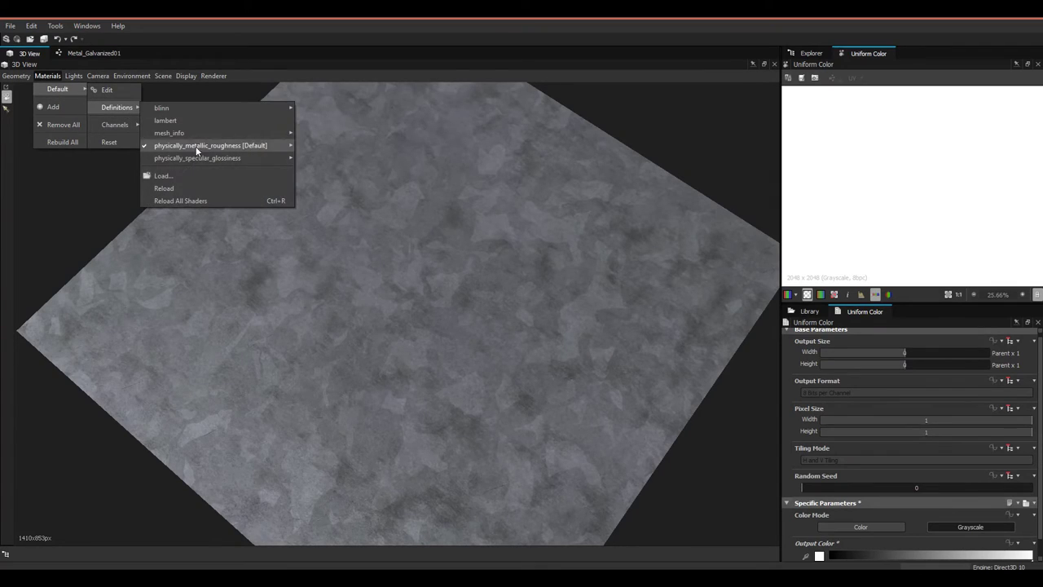
mouse_move(202, 150)
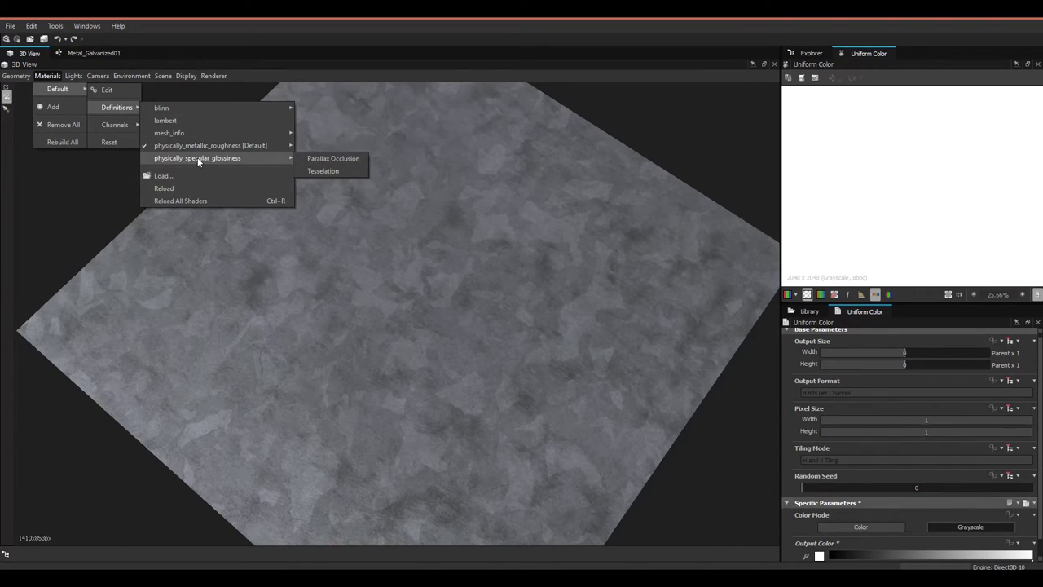
left_click(44, 184)
Step: Return to the graph and inspect the Roughness Uniform Color node's grayscale output value in sRGB and Float
left_click(81, 54)
scroll(261, 397, "up", 3)
left_click(253, 400)
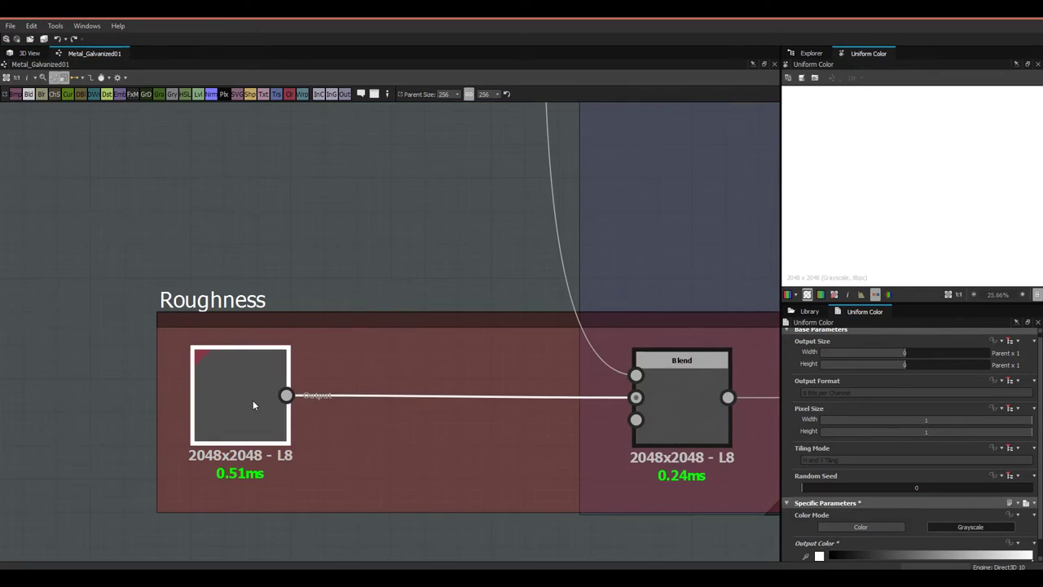
scroll(252, 400, "down", 4)
middle_click_drag(392, 387, 411, 392)
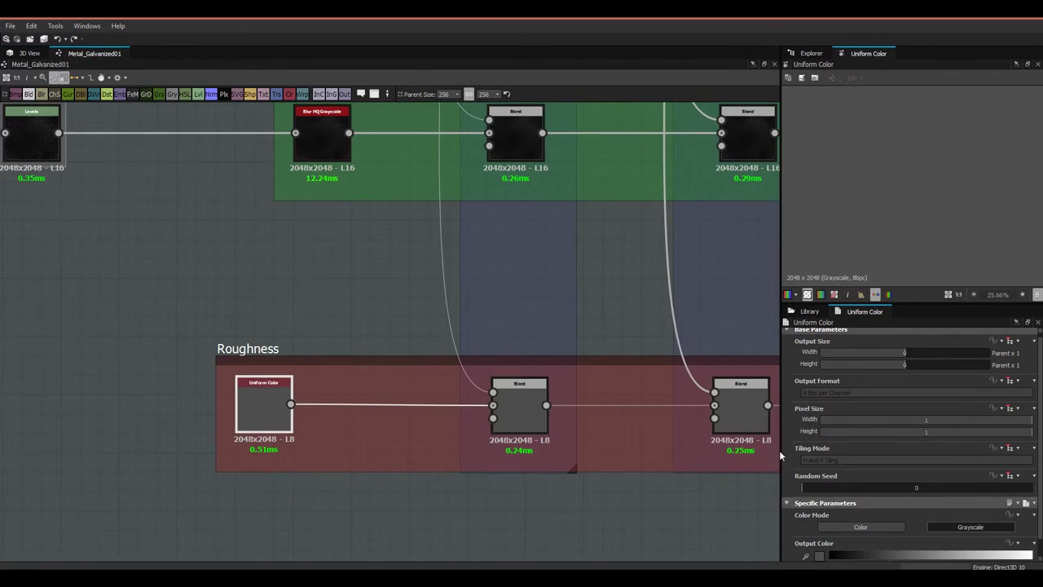
scroll(815, 477, "down", 1)
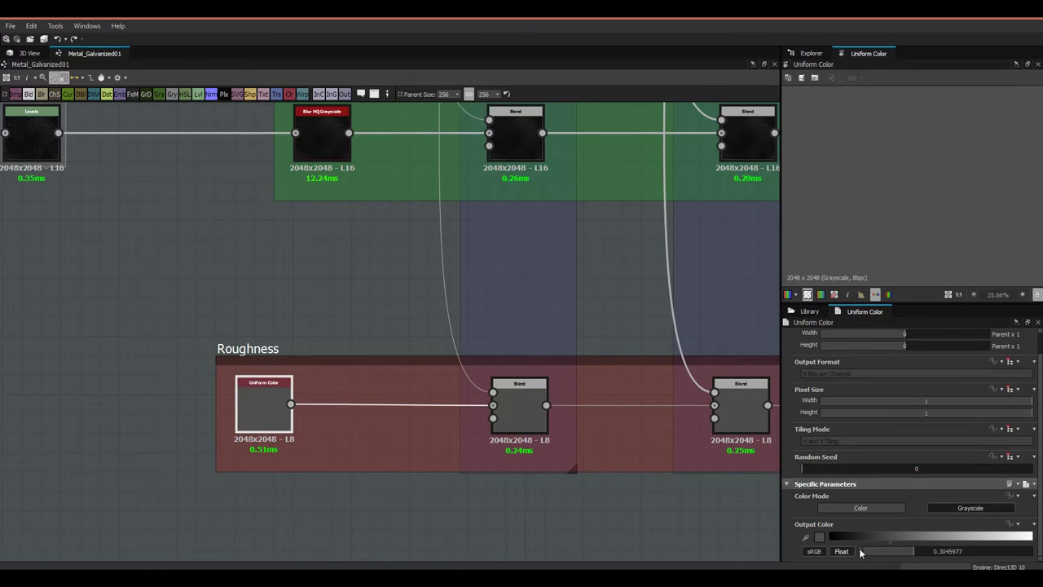
left_click(815, 552)
left_click(821, 553)
left_click(840, 556)
Step: Preview the first Blend of the Roughness section and examine its scratches, opacity and blending mode
middle_click_drag(452, 430, 392, 454)
middle_click_drag(475, 469, 479, 413)
left_click(473, 395)
scroll(861, 237, "down", 3)
scroll(892, 233, "up", 5)
middle_click_drag(633, 341, 671, 348)
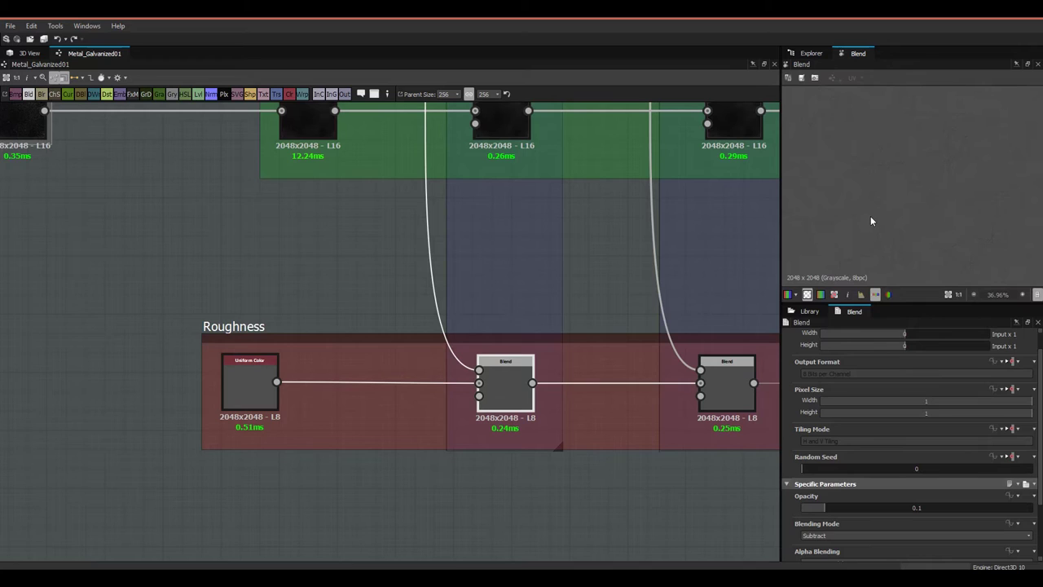
middle_click_drag(522, 301, 534, 350)
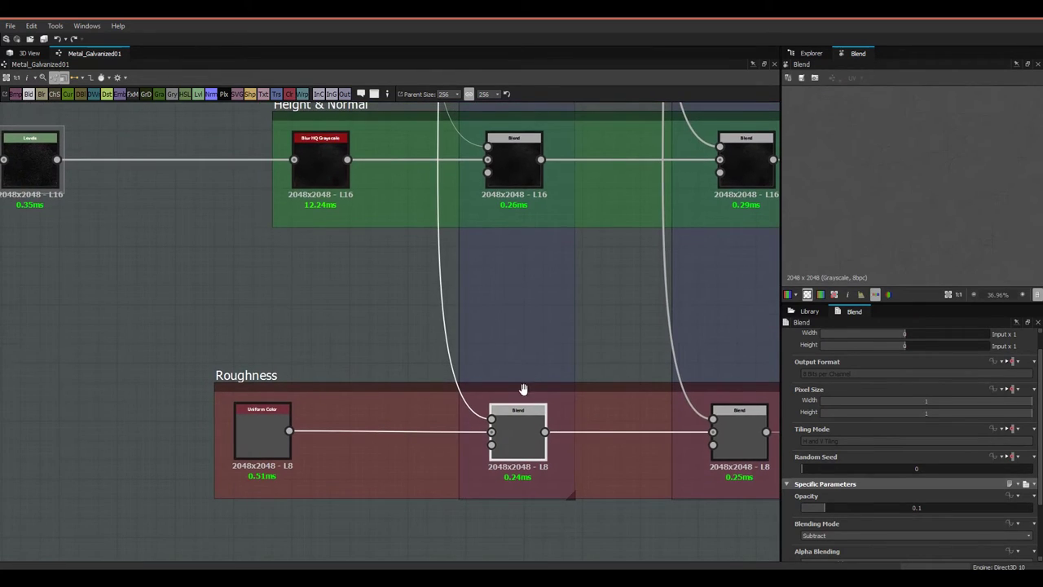
scroll(554, 362, "up", 2)
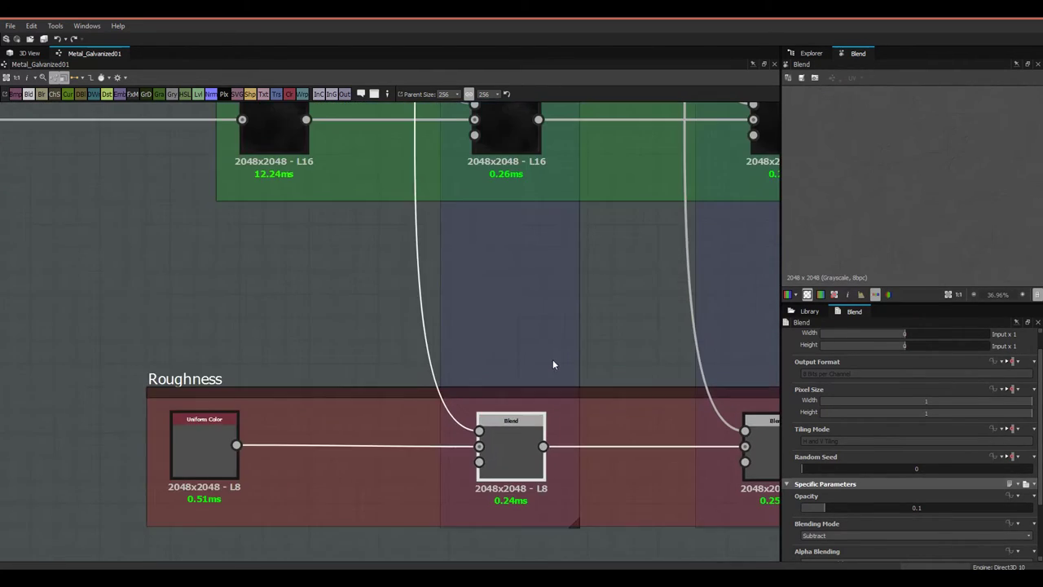
Step: Follow the same scratches up to the Scratches 01 Blend in the Diffuse section and preview it closely
scroll(508, 390, "down", 1)
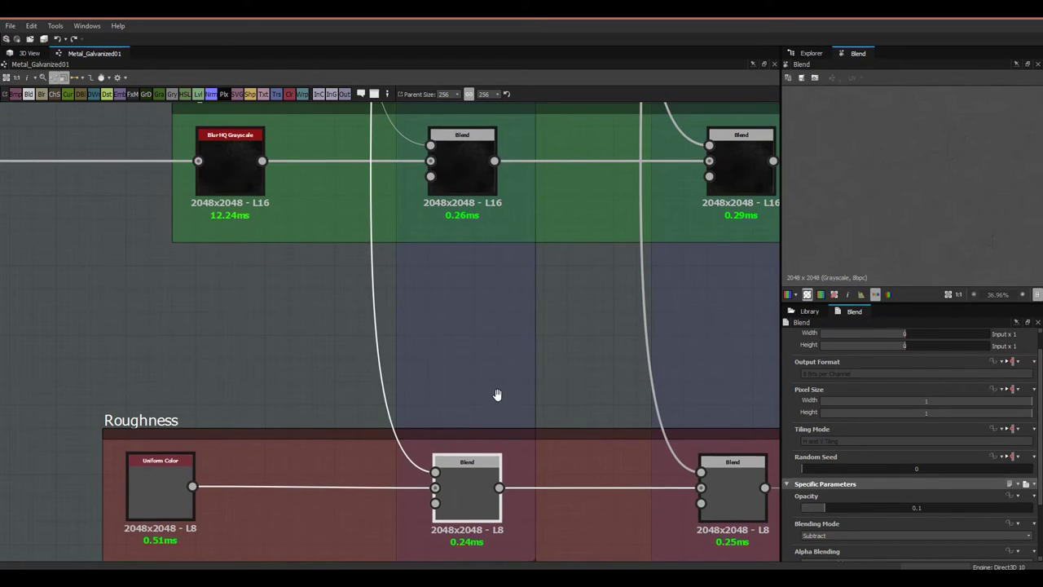
scroll(497, 435, "down", 1)
scroll(495, 257, "down", 1)
middle_click_drag(503, 247, 513, 421)
scroll(478, 252, "up", 4)
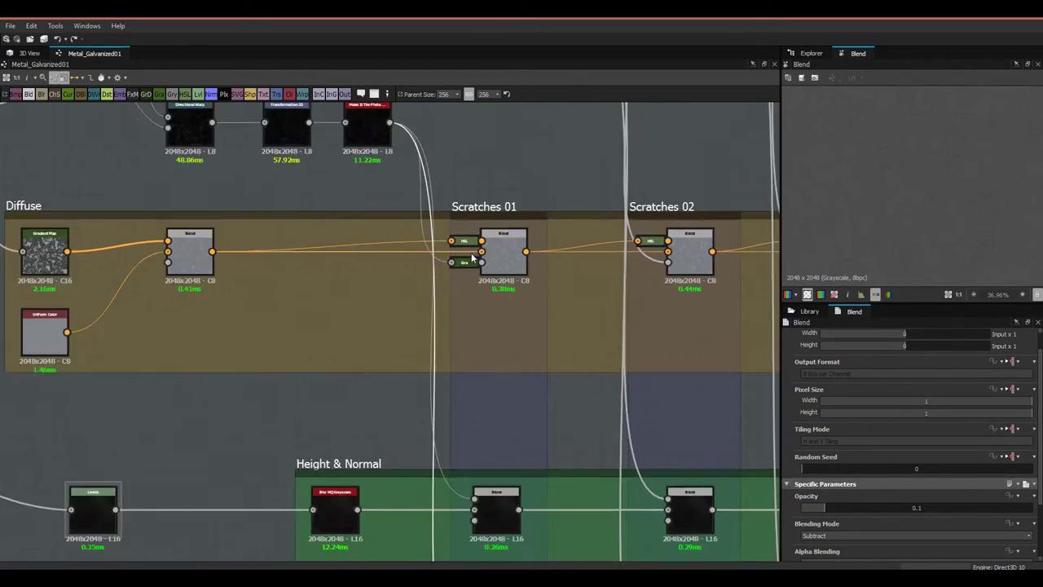
left_click(500, 255)
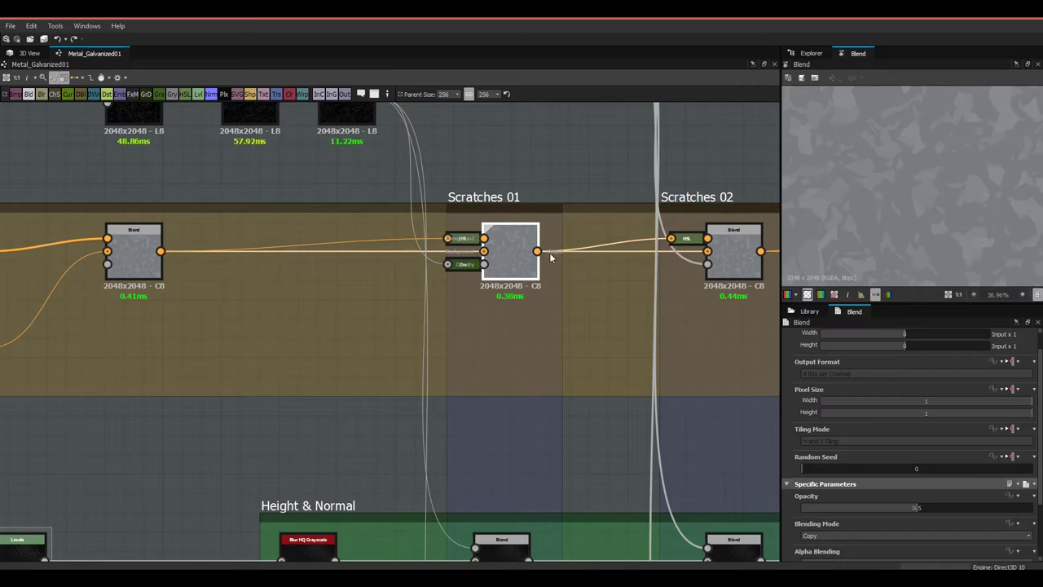
scroll(873, 252, "up", 4)
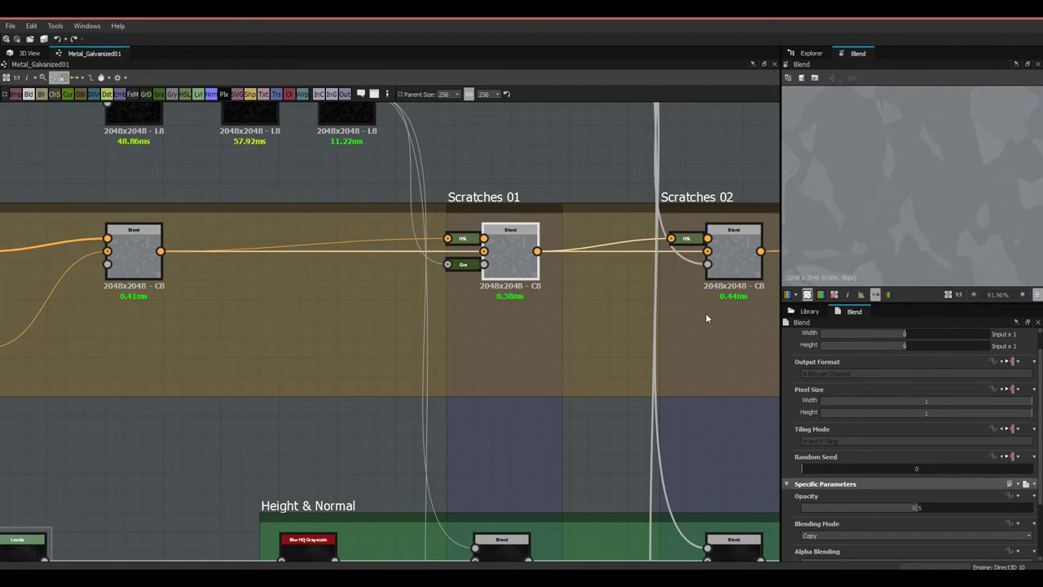
Step: Return to the first Roughness Blend and examine its scratch result along with its opacity
scroll(592, 419, "down", 3)
middle_click_drag(531, 457, 480, 381)
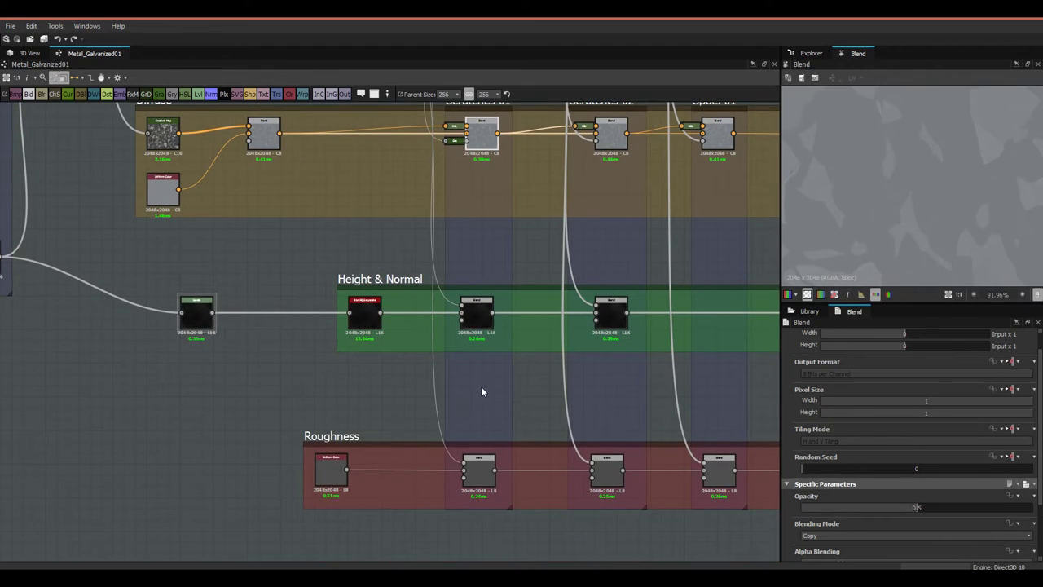
scroll(435, 512, "up", 3)
double_click(494, 455)
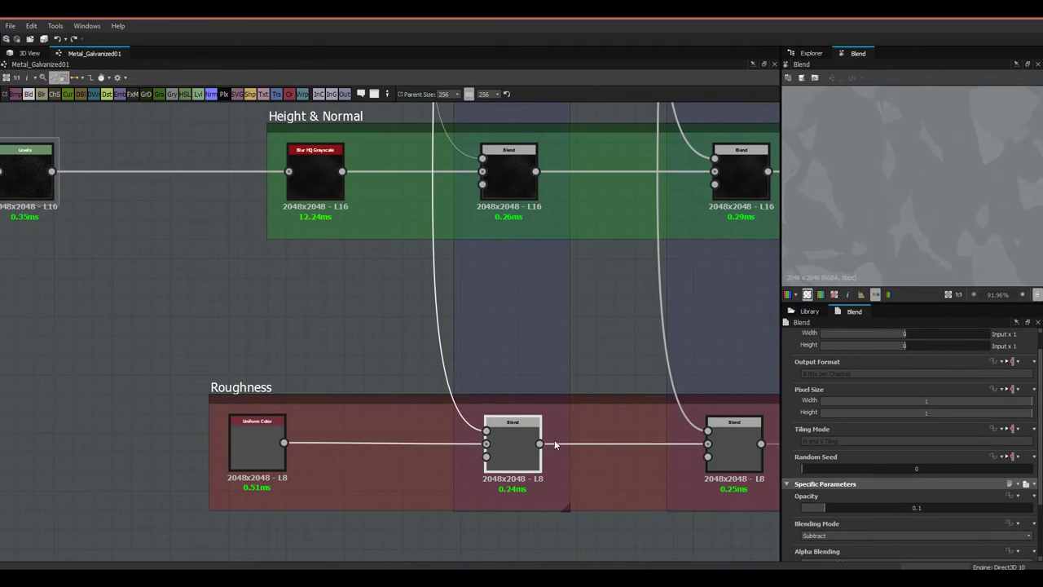
scroll(931, 229, "down", 1)
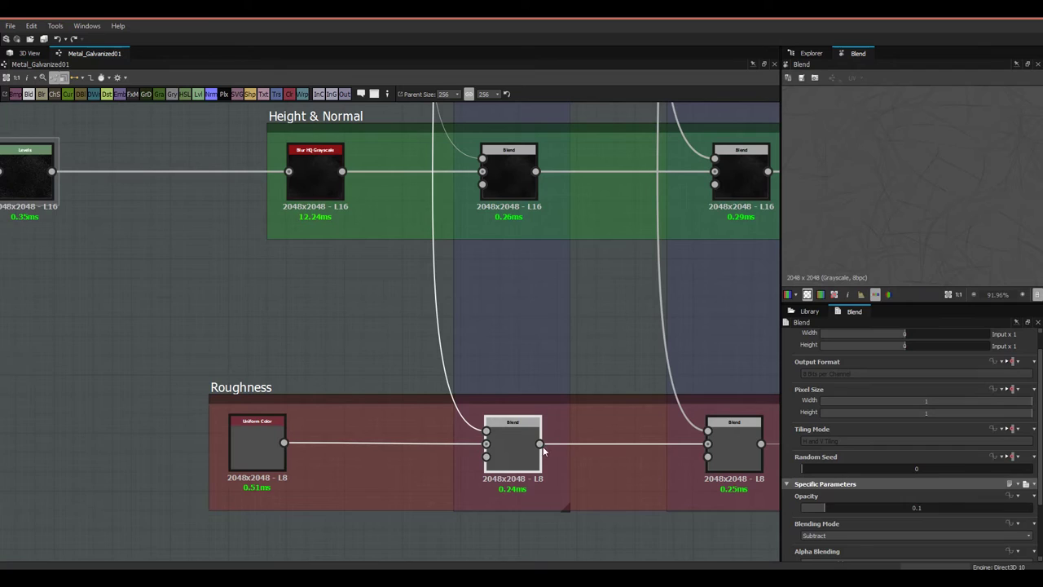
middle_click_drag(528, 461, 523, 436)
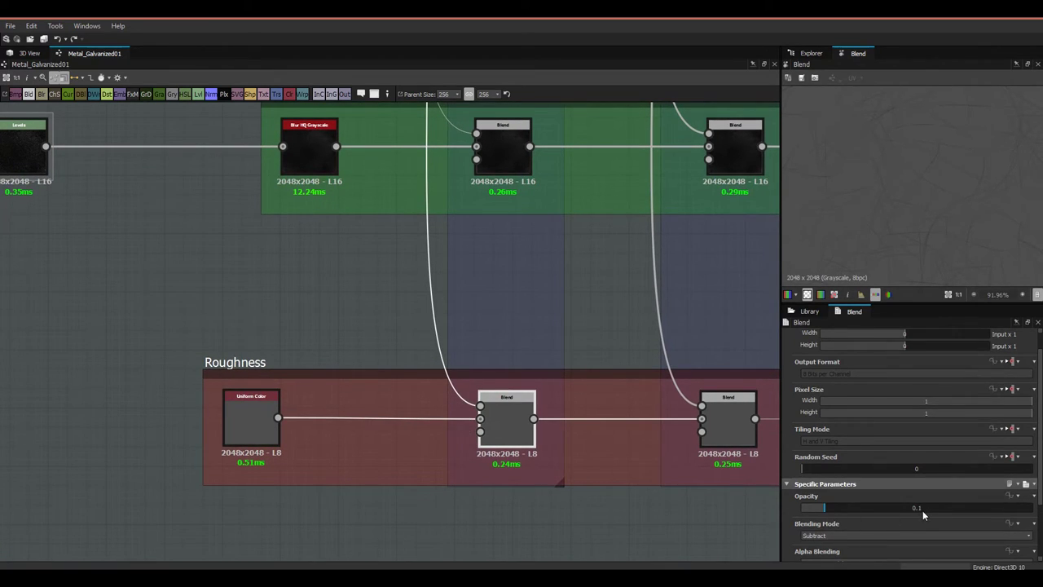
Step: Try Add (Linear Dodge) as the first Roughness Blend's blending mode and examine the surface in the 3D view
left_click(849, 536)
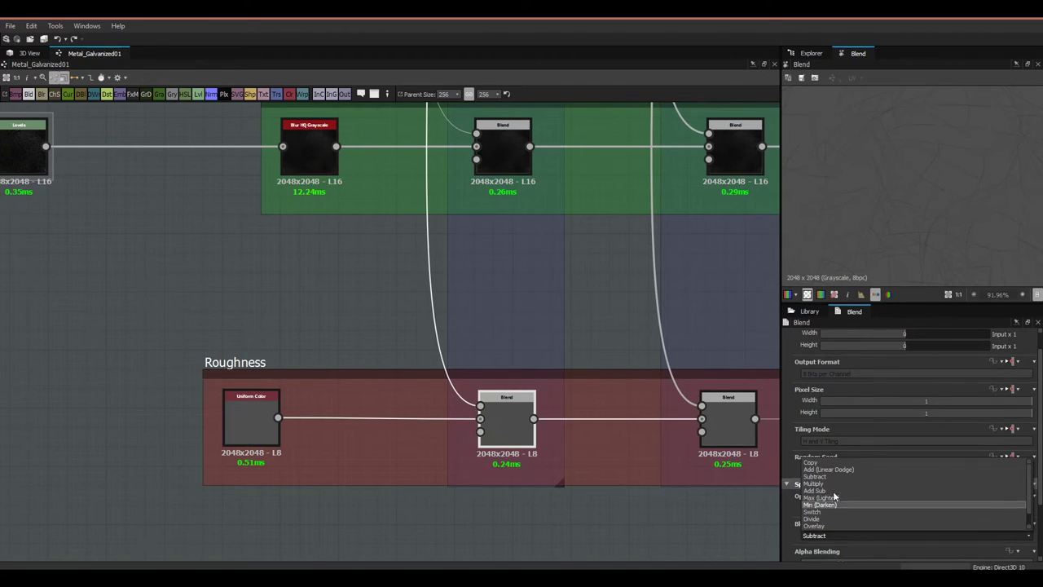
left_click(847, 470)
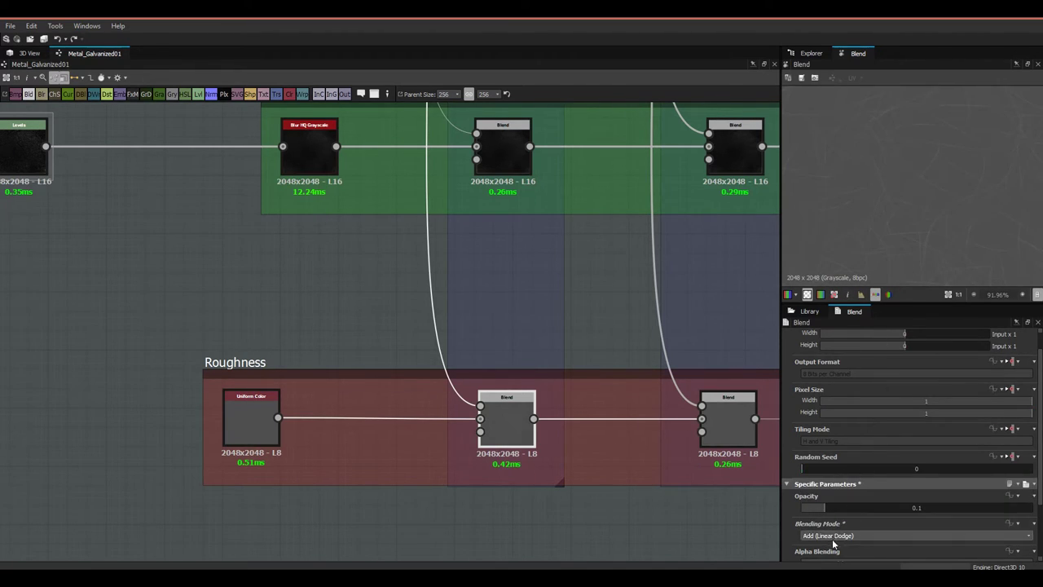
left_click(30, 53)
scroll(344, 244, "up", 5)
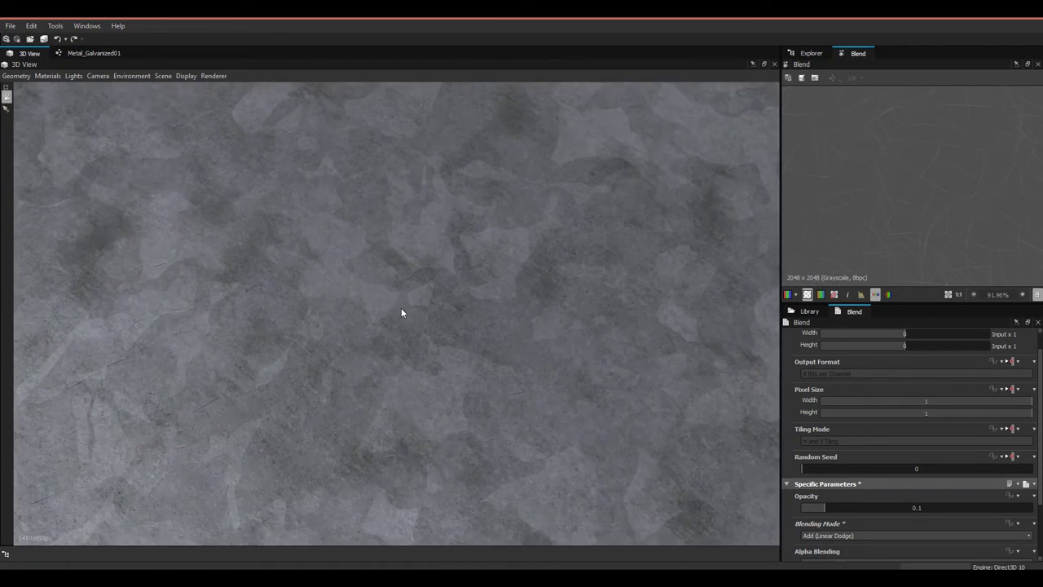
left_click_drag(447, 355, 443, 305)
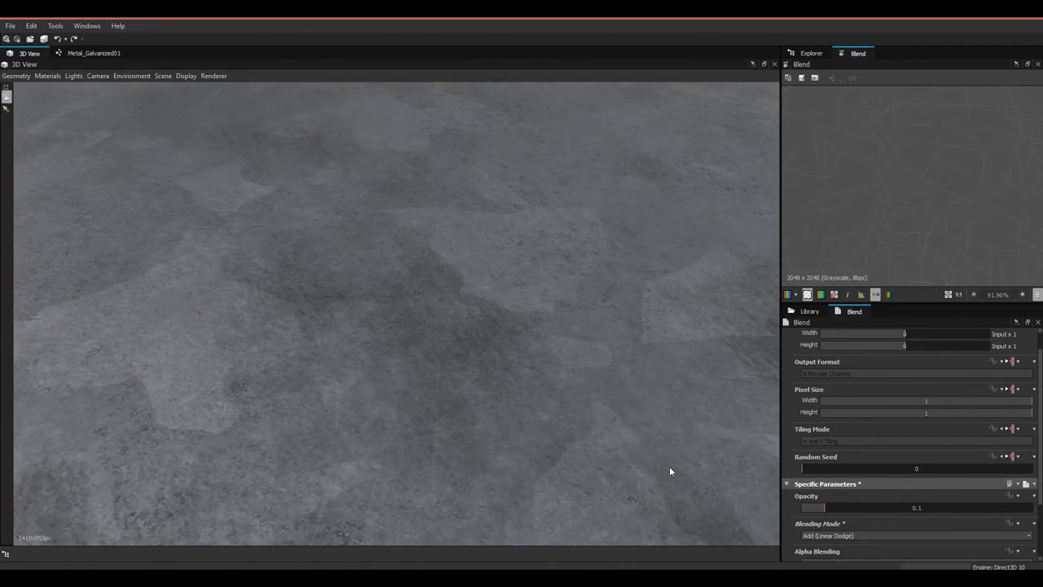
Step: Set the Blend's blending mode back to Subtract and examine the scratches' reflections from several angles
left_click(810, 534)
left_click(816, 463)
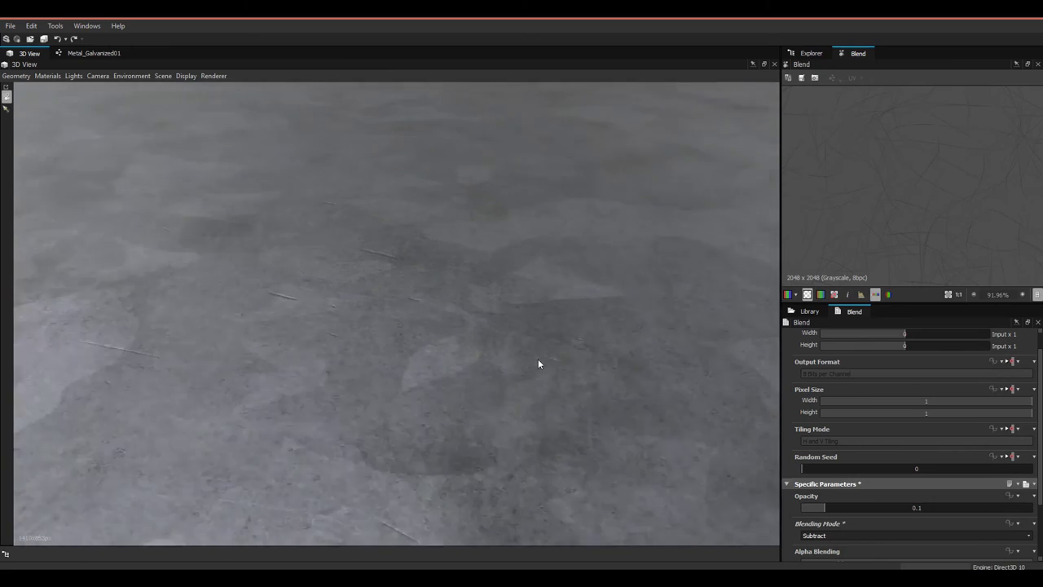
scroll(466, 362, "down", 5)
left_click_drag(538, 359, 415, 386)
scroll(432, 376, "up", 5)
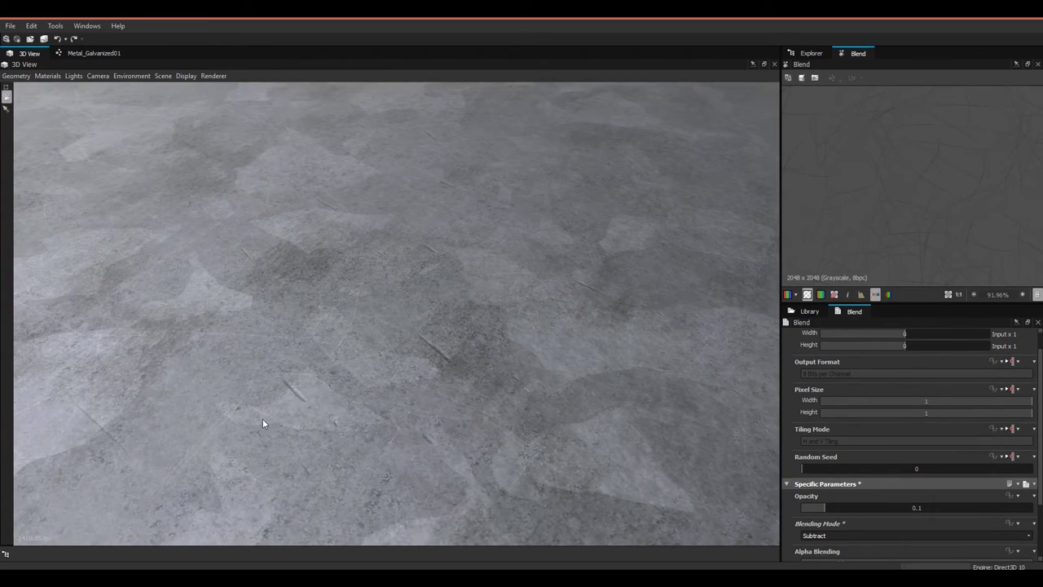
Step: Compare Add (Linear Dodge) once more on the same view, and restore the blending mode to Subtract
left_click(851, 535)
scroll(832, 470, "up", 1)
left_click(823, 468)
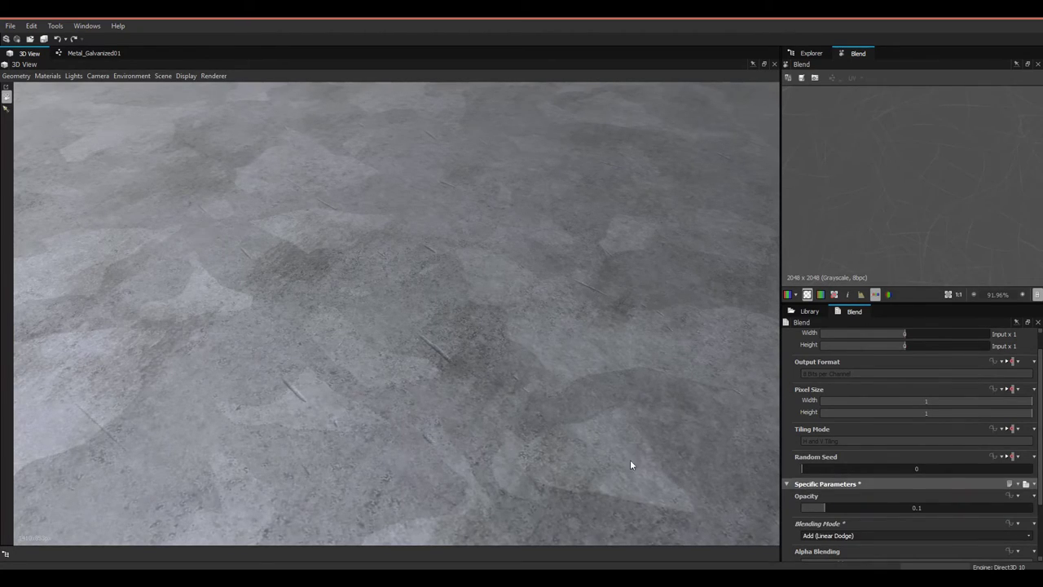
left_click(871, 535)
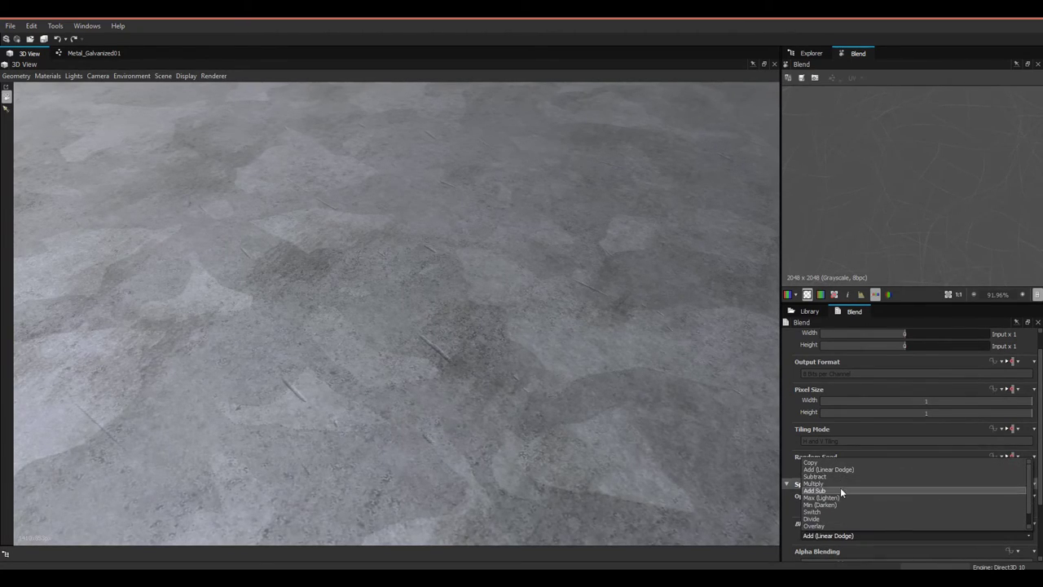
left_click(835, 476)
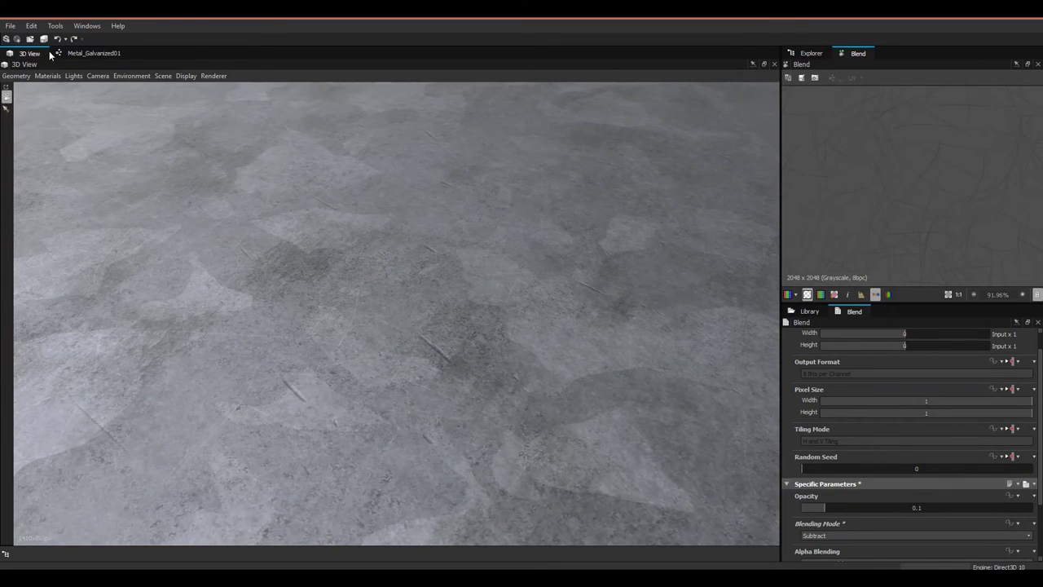
Step: Go back to the graph and preview the Scratches 02 Blend in the Roughness section, following its incoming connection
left_click(88, 57)
middle_click_drag(358, 319, 220, 377)
double_click(598, 468)
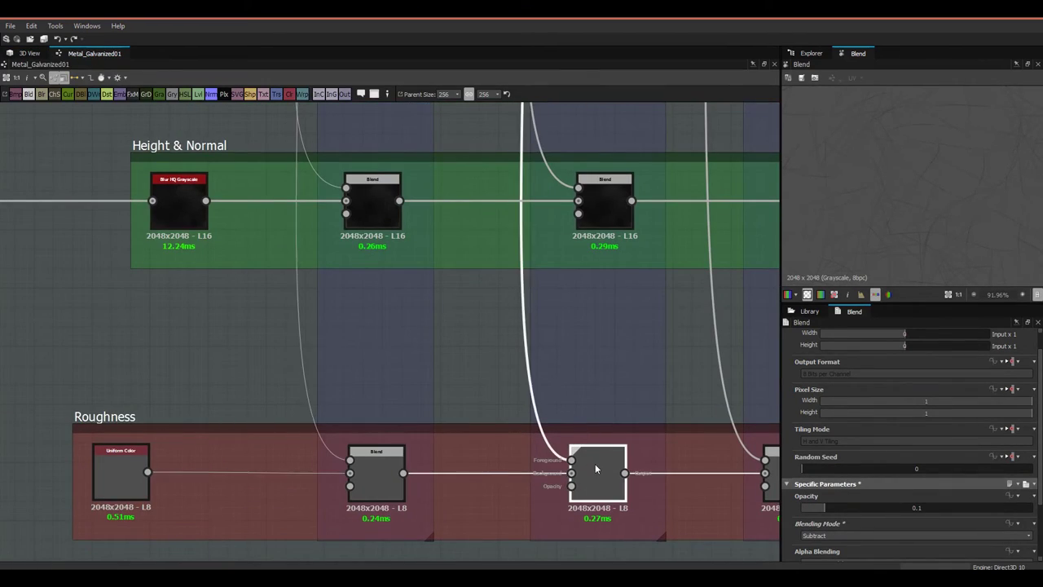
middle_click_drag(614, 432, 499, 403)
scroll(494, 454, "down", 2)
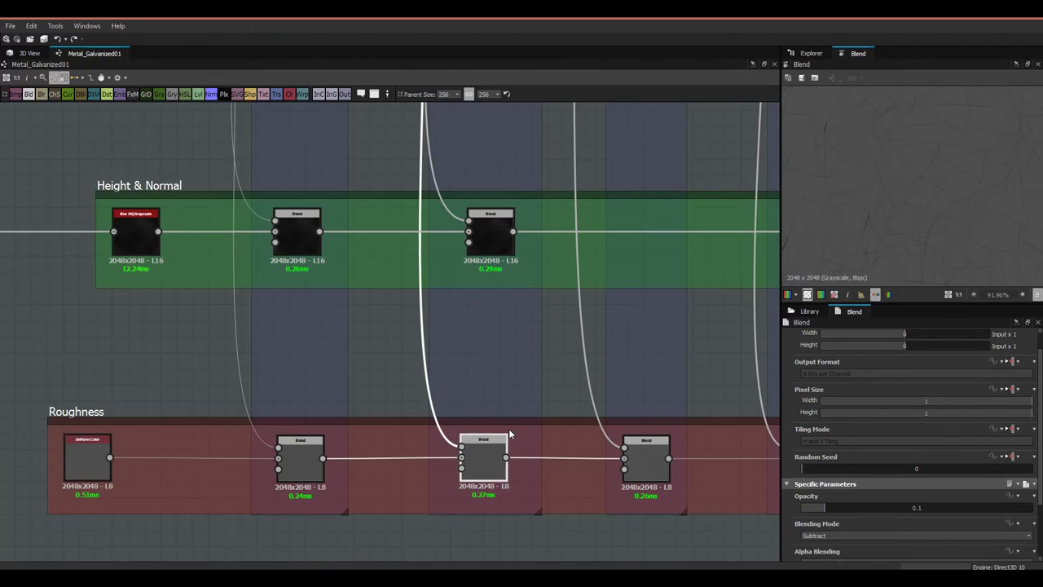
middle_click_drag(493, 454, 392, 487)
scroll(385, 484, "down", 5)
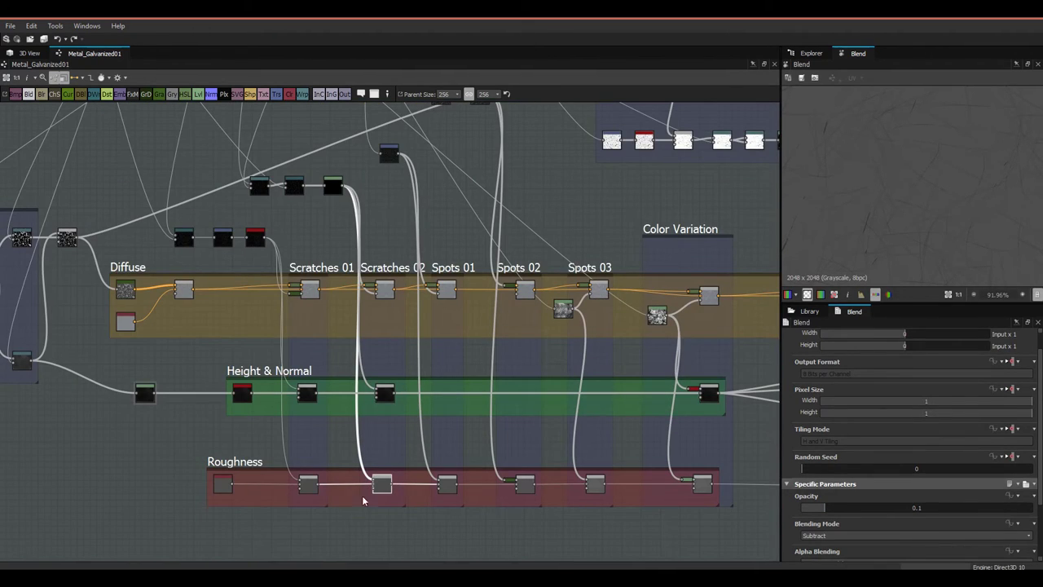
scroll(358, 499, "up", 5)
Step: Preview the Spots 01 Blend in the Roughness section and trace its foreground connection up to the Diffuse section
left_click(546, 447)
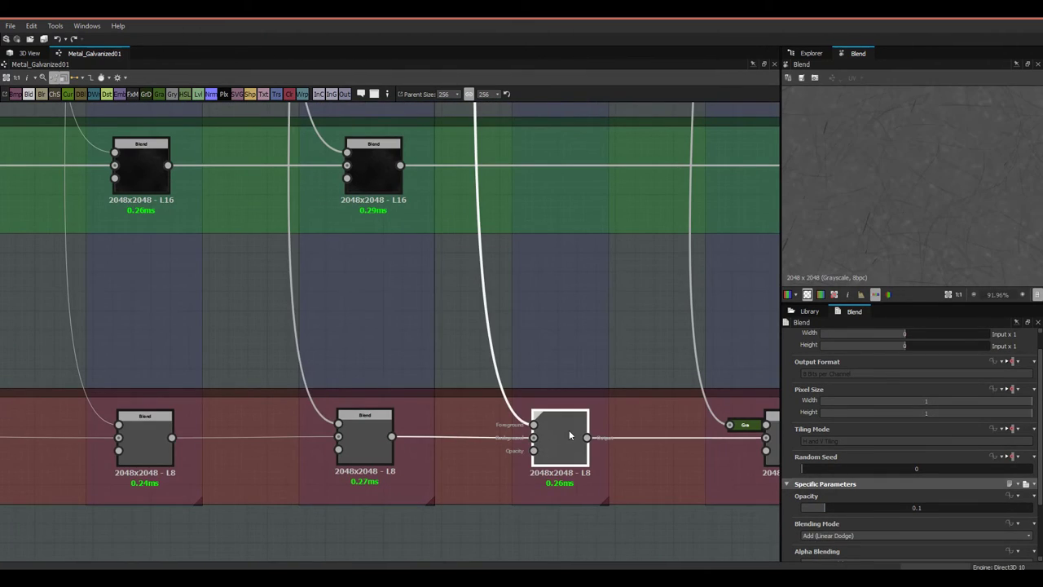
scroll(555, 399, "down", 2)
scroll(513, 351, "down", 3)
scroll(511, 305, "up", 4)
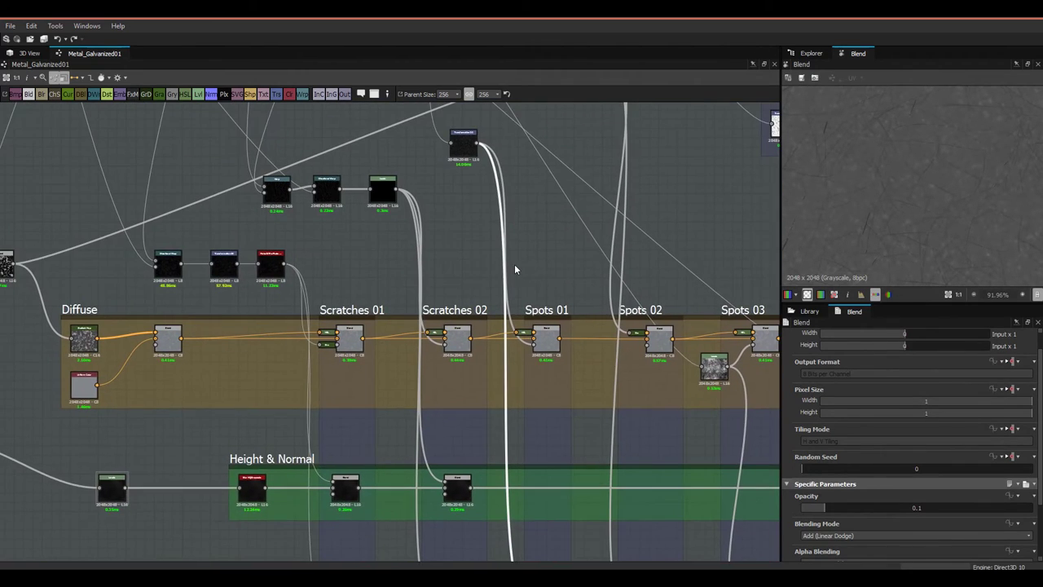
scroll(514, 264, "up", 2)
middle_click_drag(515, 264, 512, 320)
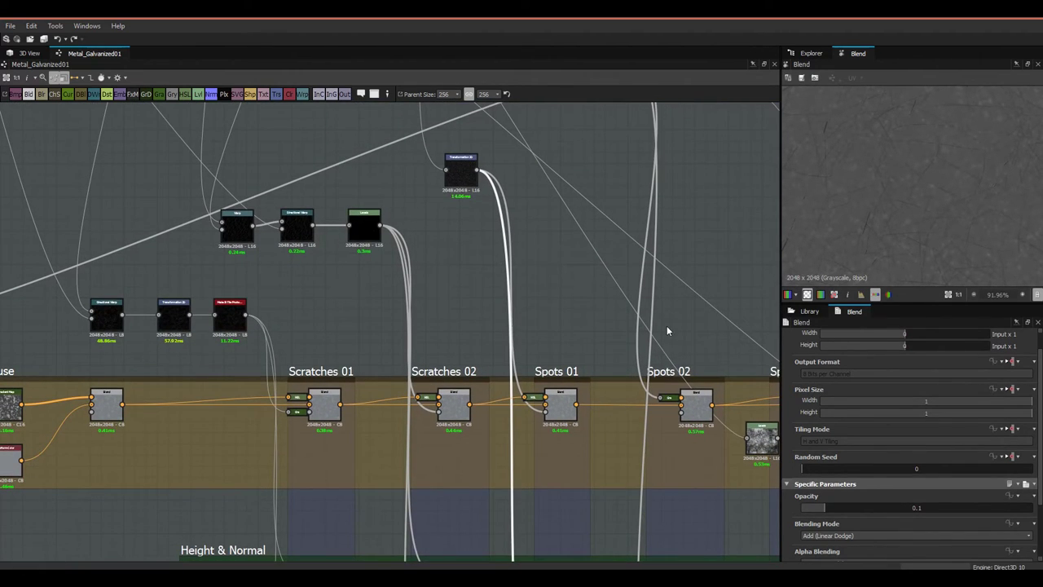
middle_click_drag(569, 414, 539, 377)
scroll(539, 376, "up", 2)
scroll(462, 319, "up", 1)
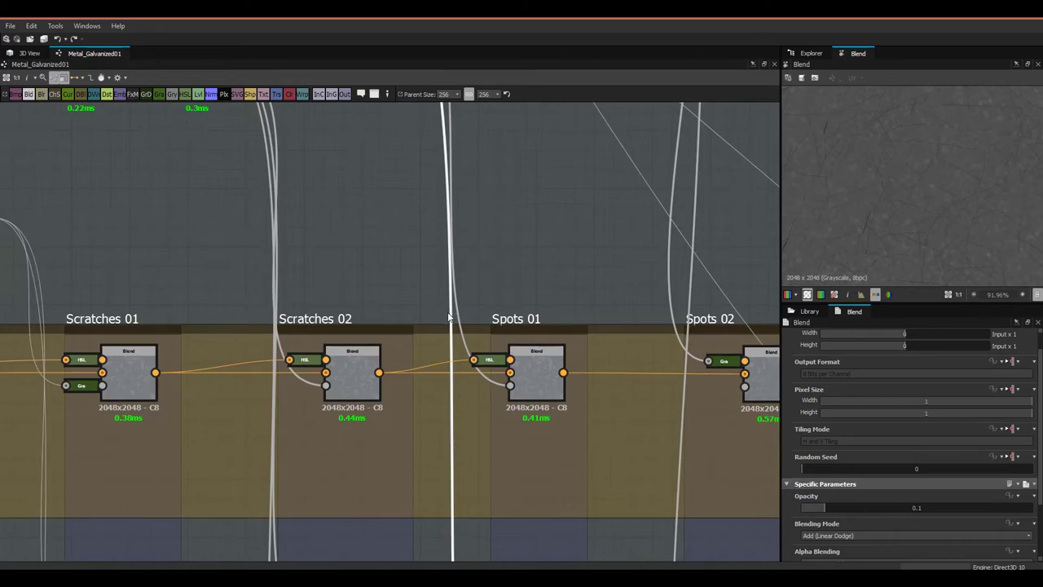
scroll(492, 371, "down", 2)
Step: Inspect the spots' source in the upper graph, and return to the Roughness Blend to check its blending mode
double_click(464, 229)
middle_click_drag(528, 432, 486, 212)
scroll(502, 431, "up", 2)
left_click(464, 423)
left_click(465, 422)
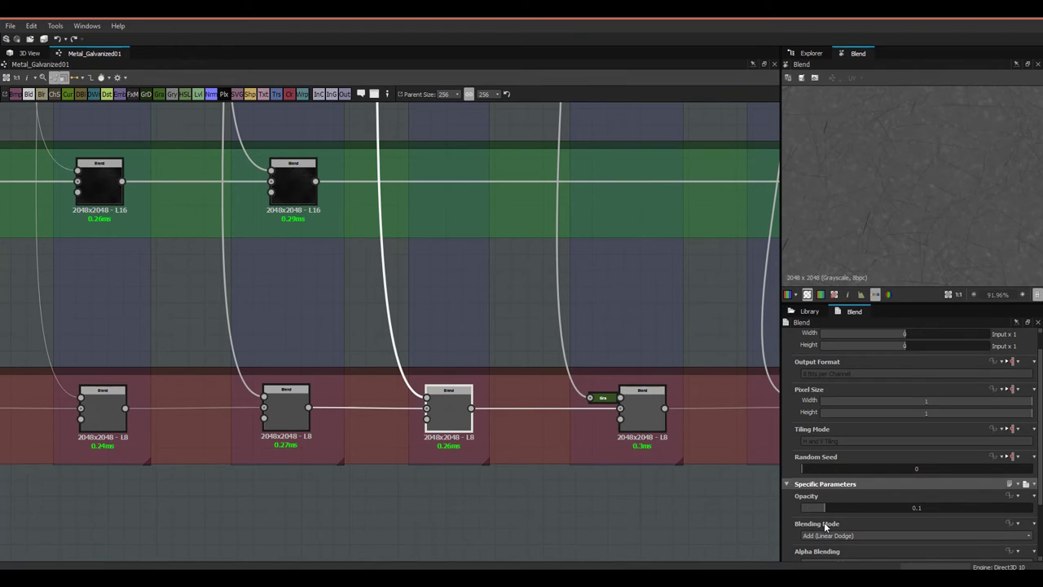
mouse_move(825, 528)
Step: Preview the Spots 02 Blend in the Roughness section, trace its foreground connection above the Diffuse section, and check its blending mode
middle_click_drag(604, 394, 548, 375)
left_click(551, 400)
scroll(548, 367, "down", 4)
middle_click_drag(516, 217, 546, 451)
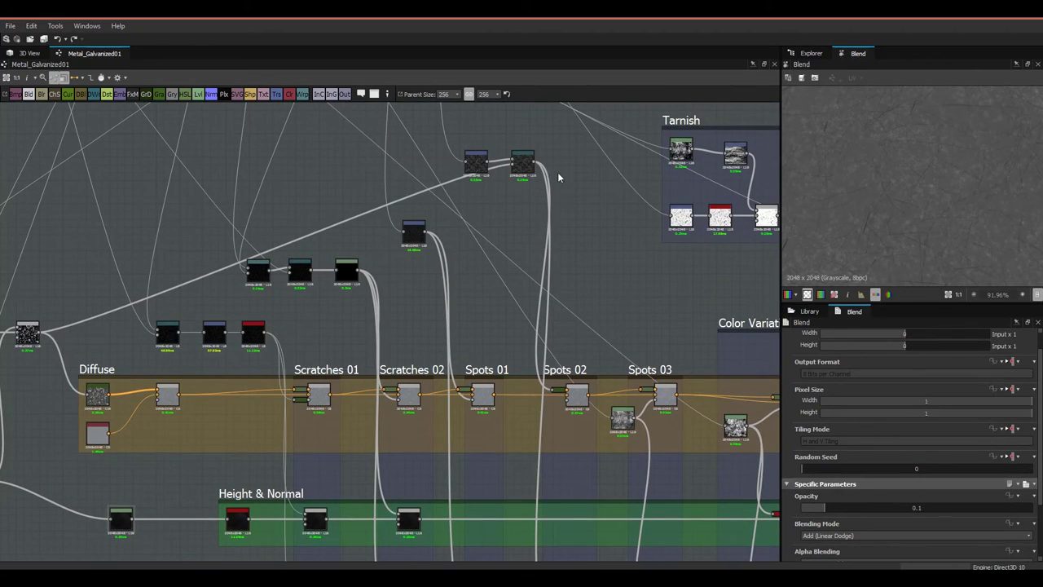
middle_click_drag(553, 369, 530, 144)
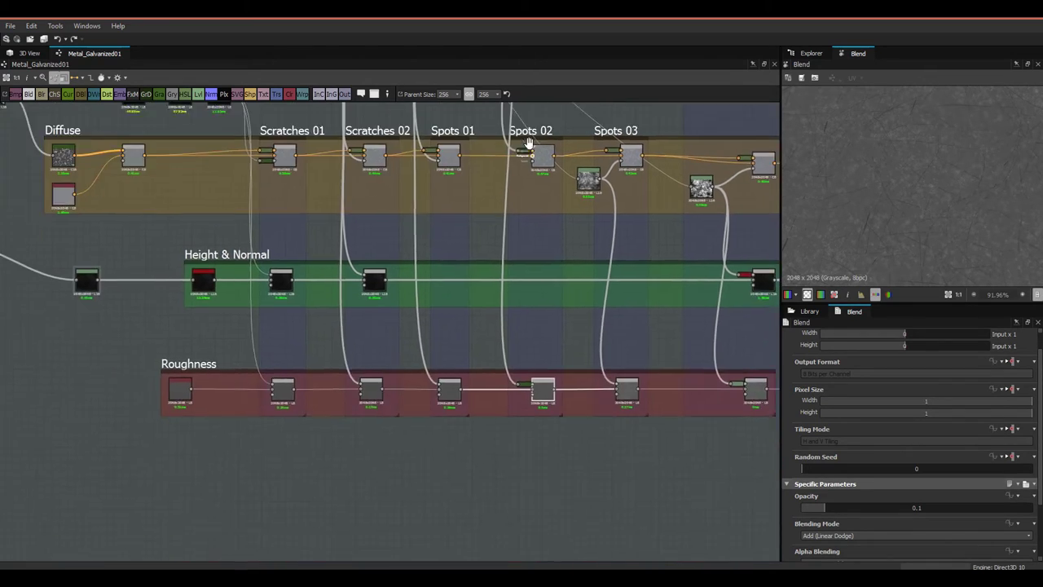
scroll(530, 379, "up", 3)
left_click(529, 377)
scroll(836, 505, "down", 1)
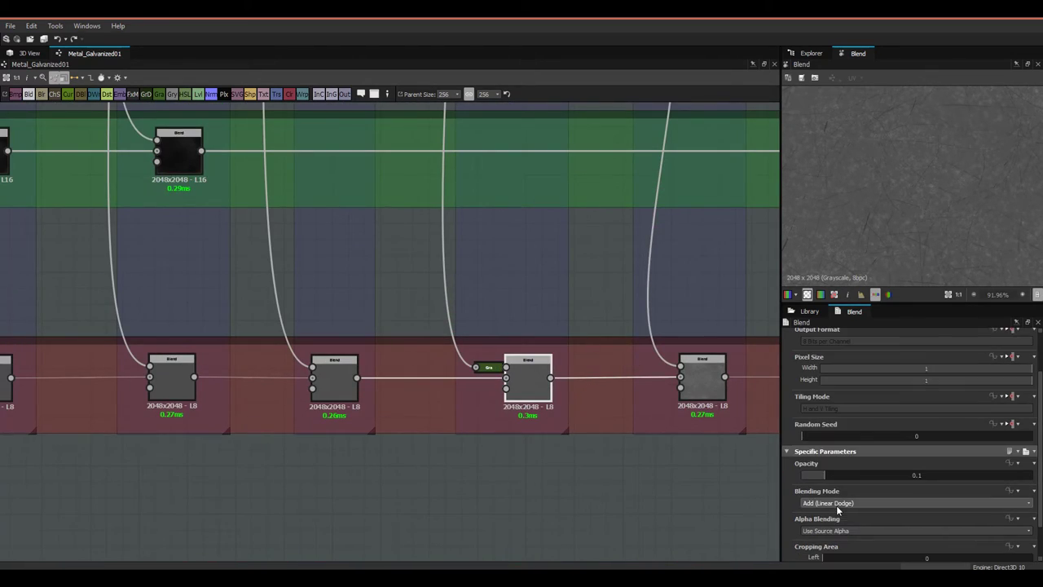
Step: Preview the Gradient Map docked to the Spots 02 Blend in Roughness, and follow its input up to the upper graph
middle_click_drag(541, 362, 462, 371)
scroll(410, 415, "up", 1)
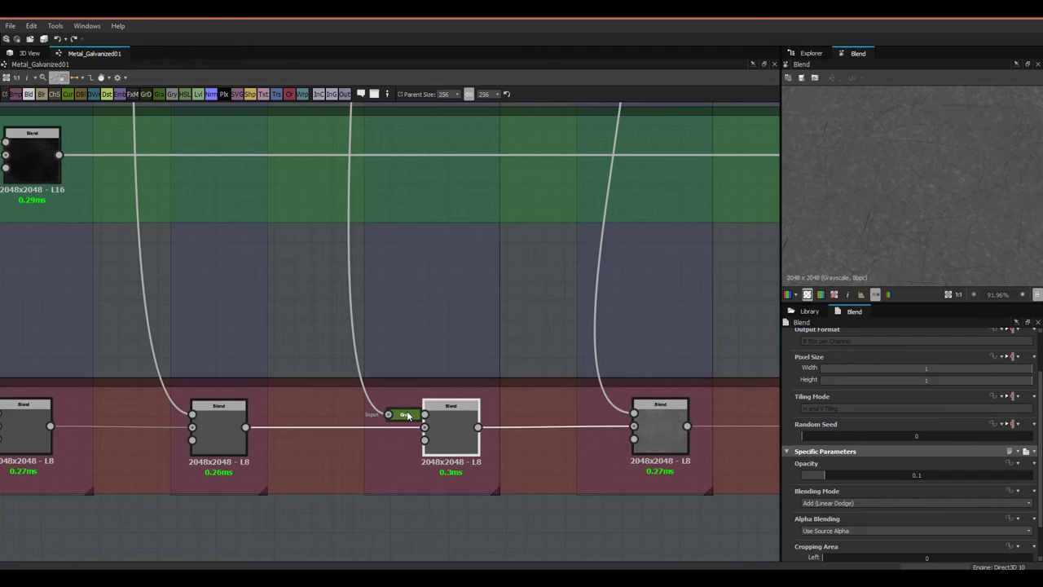
left_click(407, 415)
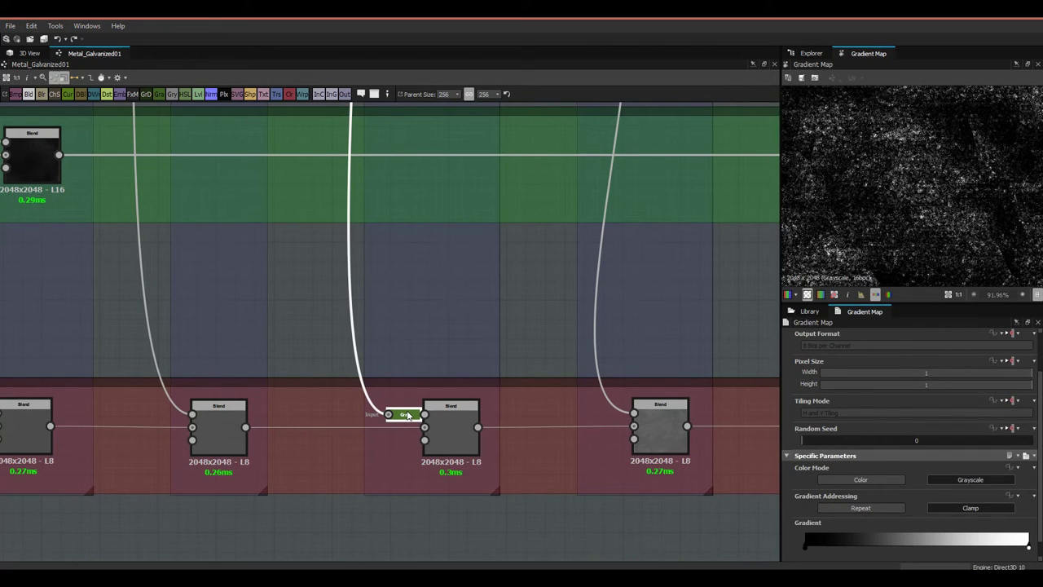
scroll(408, 414, "down", 3)
middle_click_drag(508, 498, 484, 298)
scroll(460, 444, "up", 4)
scroll(458, 305, "down", 6)
middle_click_drag(462, 184, 487, 341)
scroll(477, 254, "up", 1)
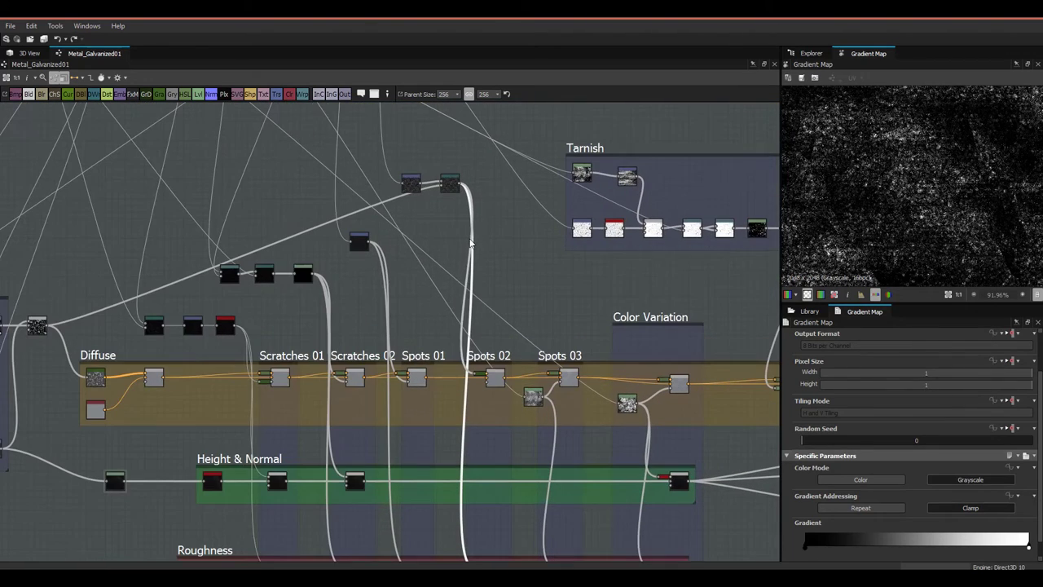
Step: Inspect the Spots 02 source node above the Diffuse section, and return to the docked Gradient Map to check its gradient
double_click(454, 192)
middle_click_drag(533, 384, 512, 186)
scroll(511, 383, "up", 2)
left_click(397, 339)
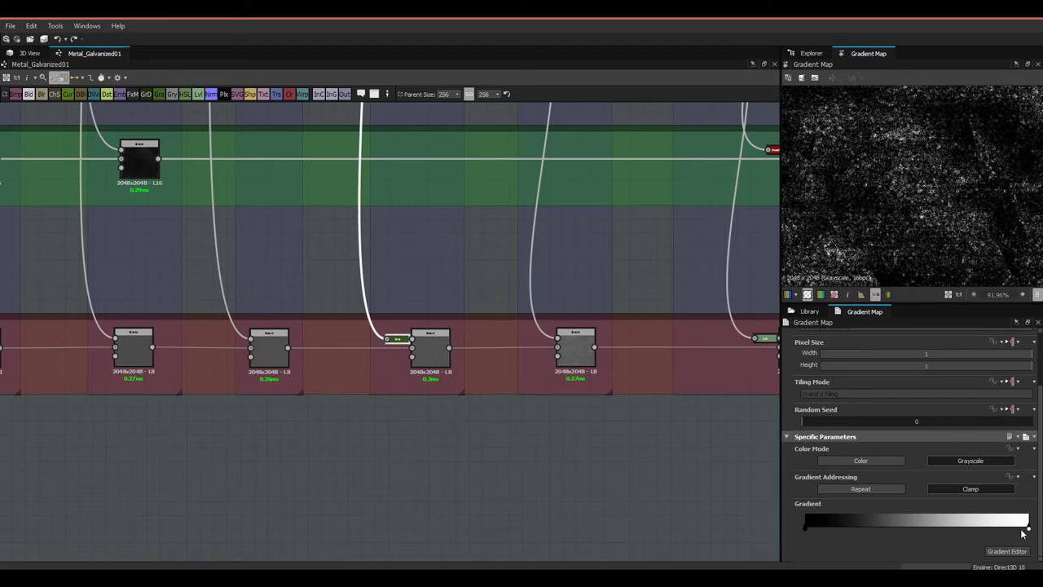
middle_click_drag(497, 331, 520, 413)
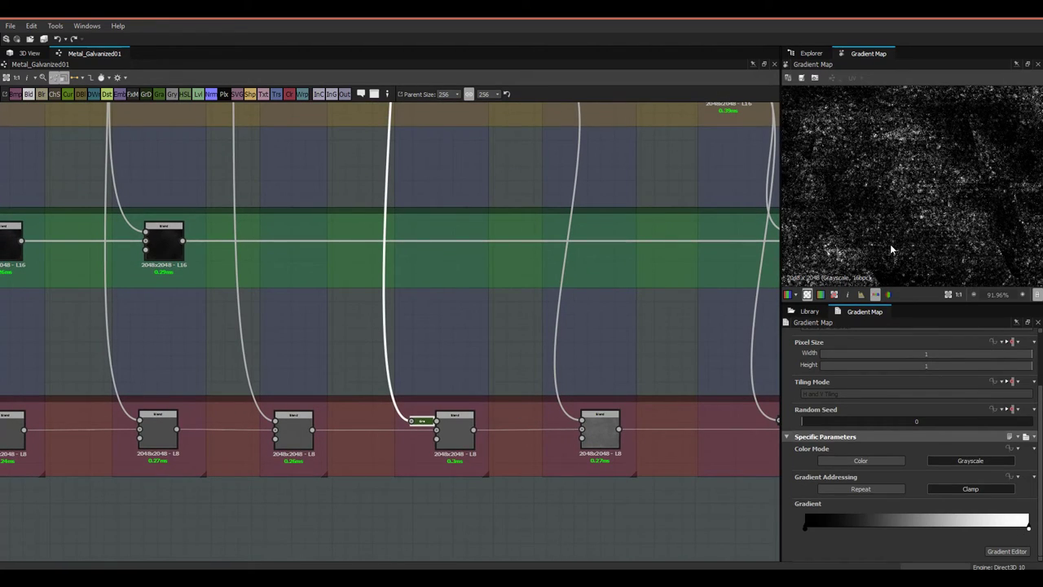
Step: Undock the Gradient Map from the Spots 02 Blend in Roughness to inspect its spots up close, and dock it back
scroll(892, 249, "up", 1)
left_click_drag(414, 418, 375, 397)
scroll(375, 397, "up", 2)
scroll(884, 196, "down", 8)
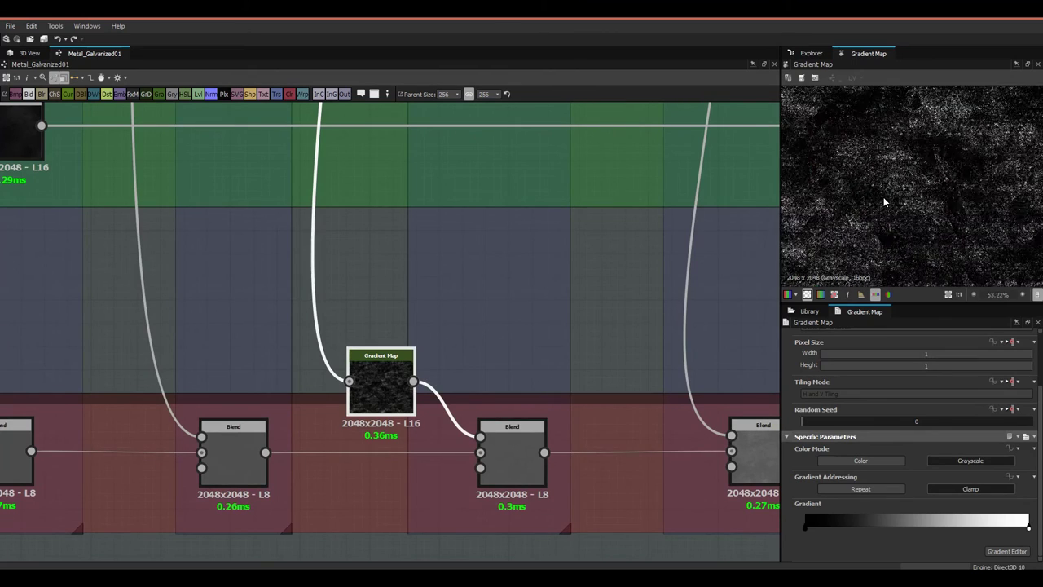
middle_click_drag(466, 321, 478, 379)
scroll(895, 230, "up", 5)
scroll(894, 235, "up", 3)
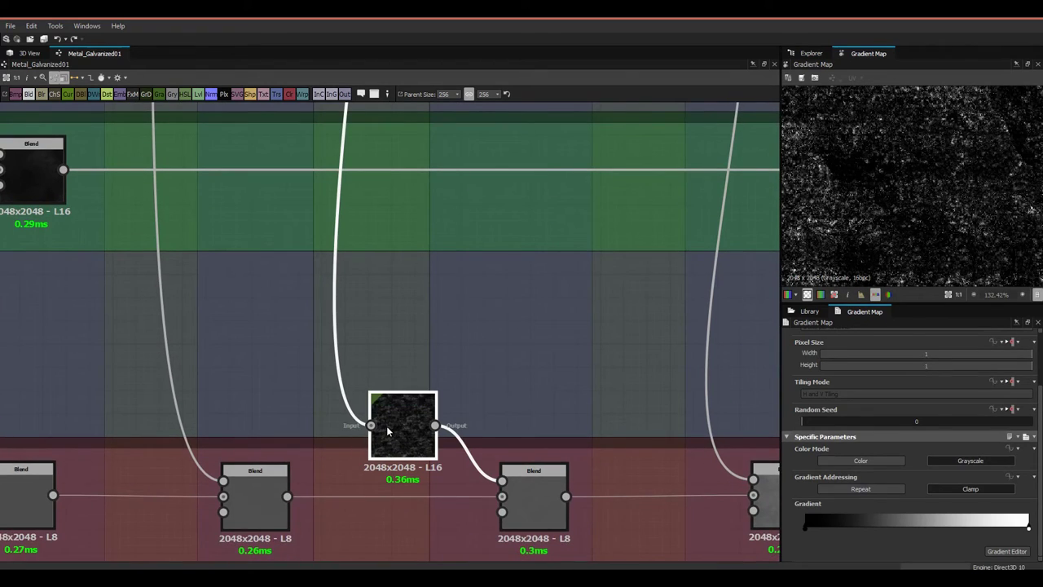
left_click_drag(397, 431, 409, 443)
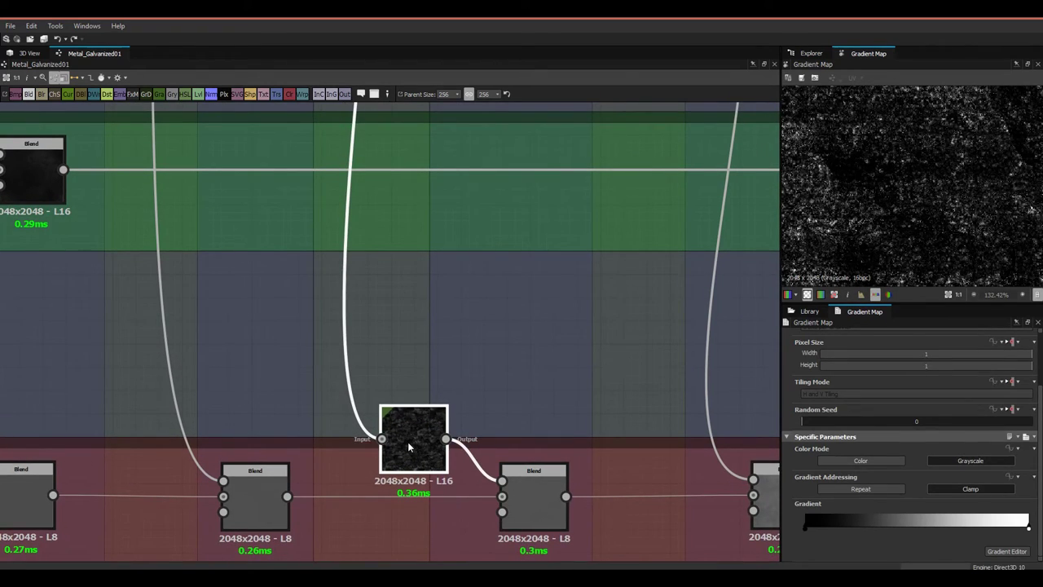
scroll(410, 443, "down", 4)
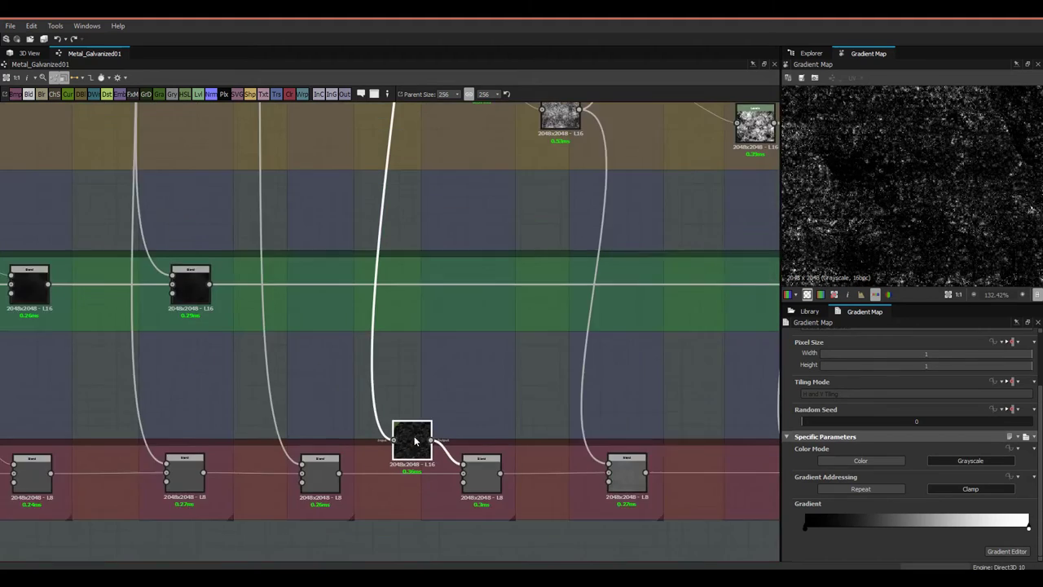
key("d")
scroll(444, 455, "up", 3)
scroll(445, 461, "up", 2)
Step: Preview the Spots 02 Blend and the Spots 03 Blend in Roughness, tracing the latter's foreground connection up to the Diffuse section
left_click(533, 491)
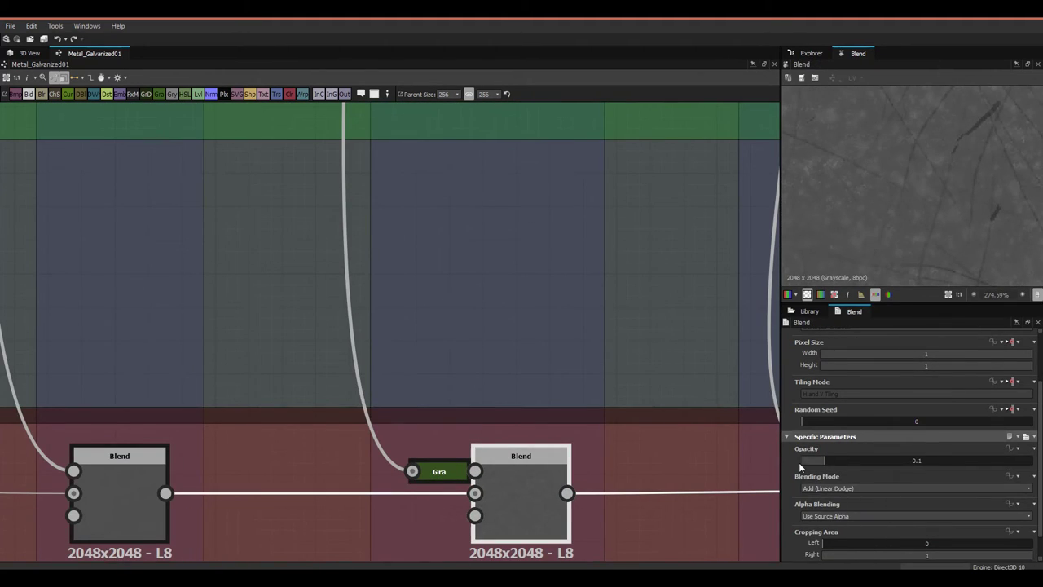
scroll(574, 431, "down", 5)
scroll(477, 455, "up", 3)
double_click(471, 451)
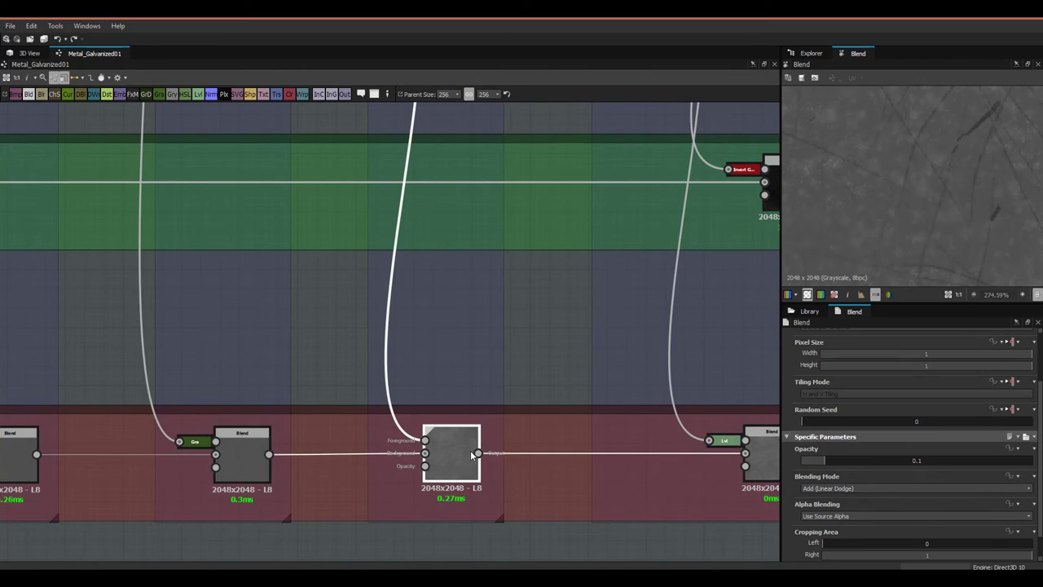
middle_click_drag(450, 303, 538, 449)
scroll(538, 447, "down", 4)
scroll(509, 305, "up", 2)
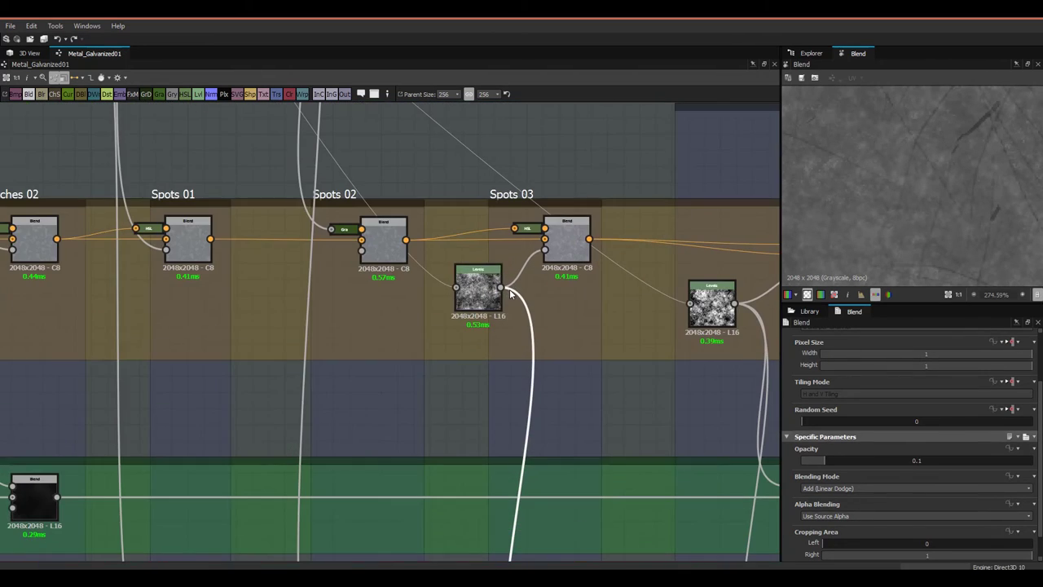
Step: Inspect the Levels node feeding Spots 03 in the Diffuse section, and return to the Spots 03 Blend in Roughness
left_click(499, 280)
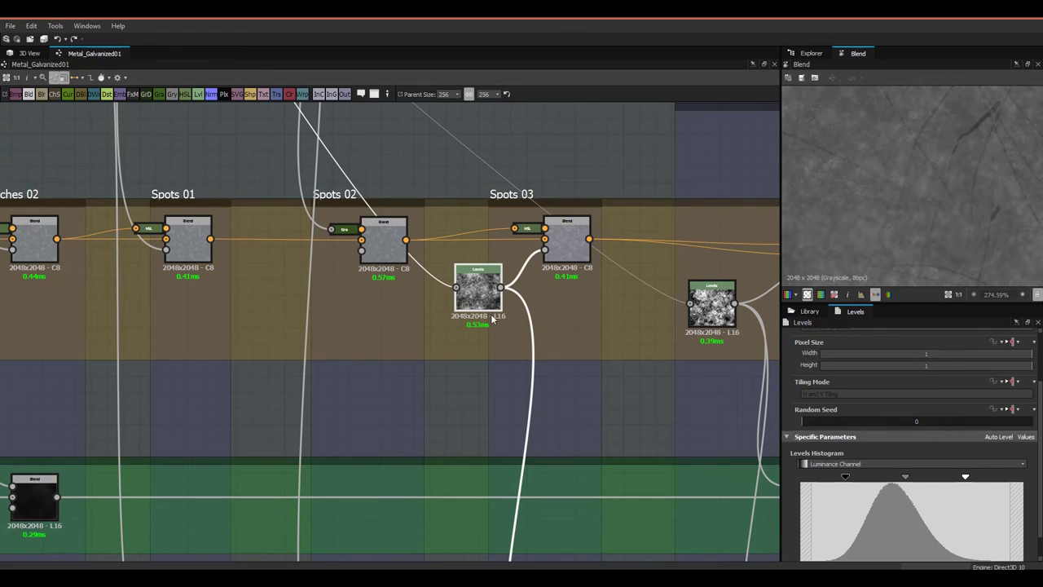
scroll(513, 391, "down", 3)
scroll(486, 432, "up", 3)
left_click(477, 361)
middle_click_drag(521, 308, 535, 407)
scroll(466, 357, "down", 4)
scroll(539, 438, "up", 3)
scroll(551, 447, "up", 1)
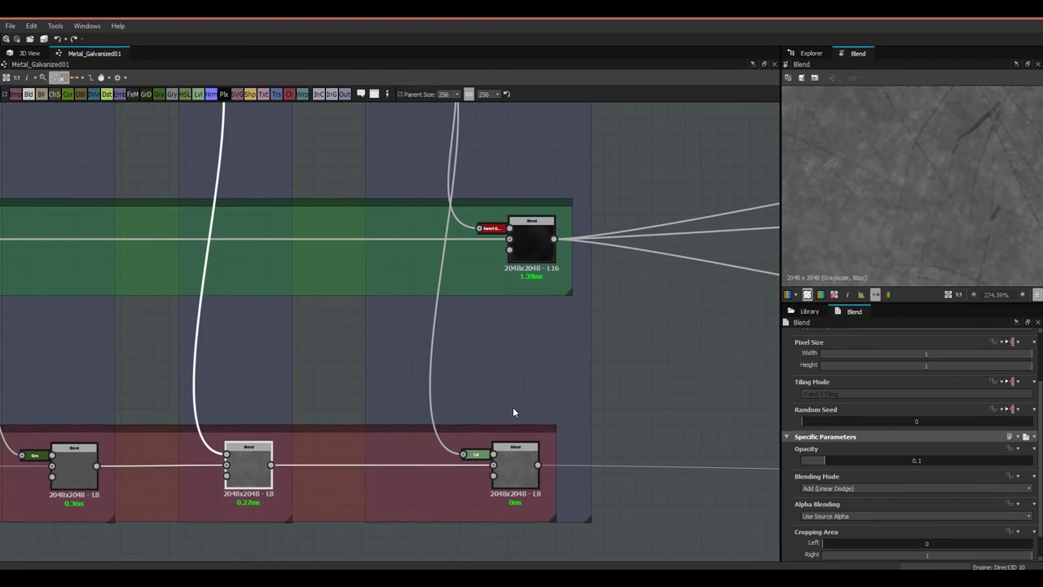
Step: Follow the Color Variation connection from Roughness up to its Levels node in Diffuse, and preview the Bnw_spots_2 noise feeding it
scroll(513, 407, "up", 1)
scroll(499, 447, "down", 5)
middle_click_drag(475, 281, 477, 292)
scroll(464, 279, "up", 3)
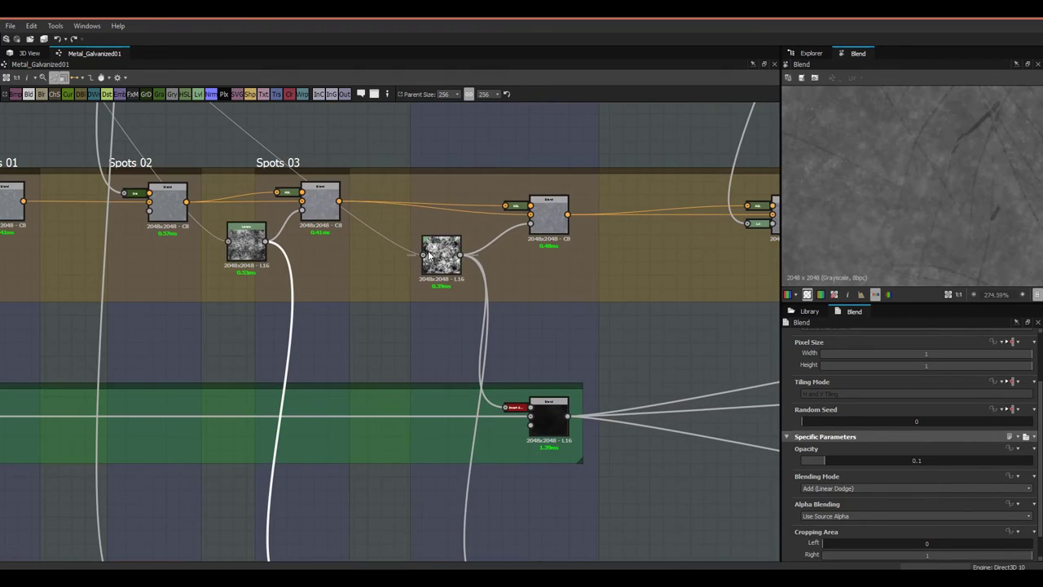
double_click(429, 254)
scroll(813, 251, "down", 3)
scroll(387, 277, "down", 3)
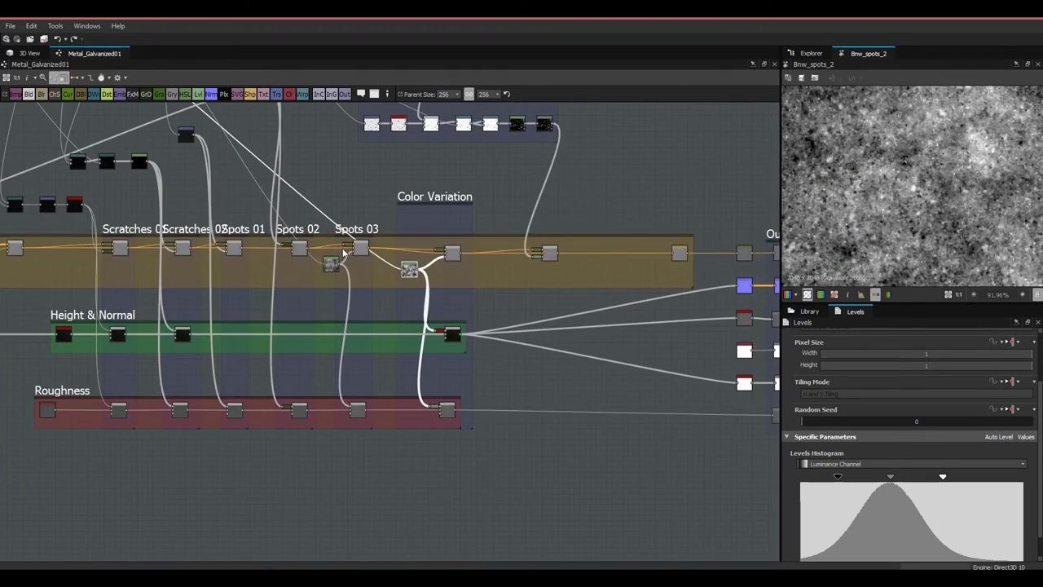
Step: Trace the Color Variation Levels node's input connection back to its source in the Noises group
middle_click_drag(251, 201, 356, 314)
middle_click_drag(183, 176, 277, 307)
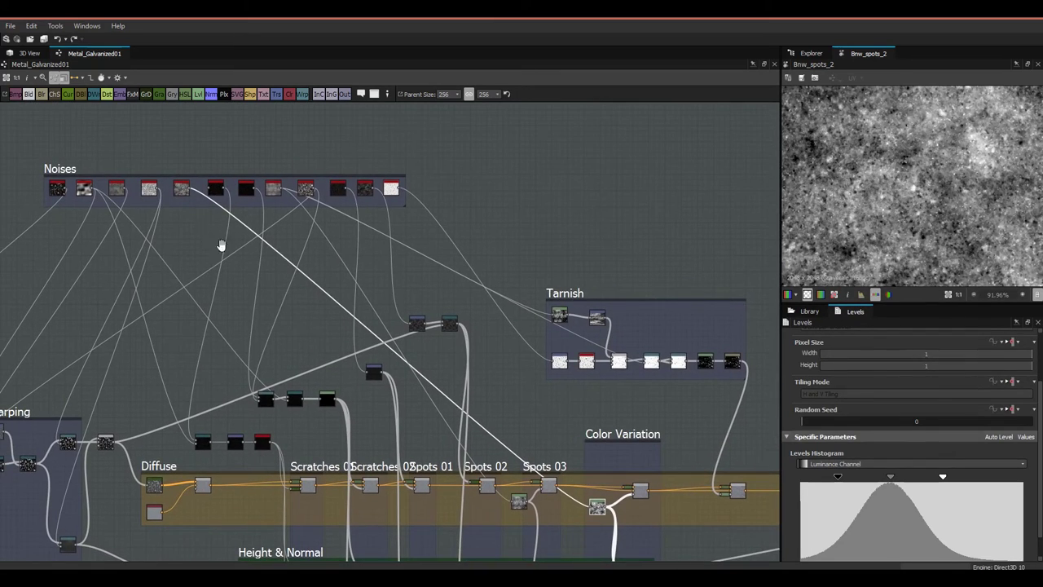
scroll(321, 266, "up", 3)
scroll(420, 343, "up", 2)
scroll(420, 339, "down", 5)
Step: Preview the Levels node docked to the Color Variation Blend in Roughness, and examine its histogram and output level handles
middle_click_drag(746, 554, 307, 276)
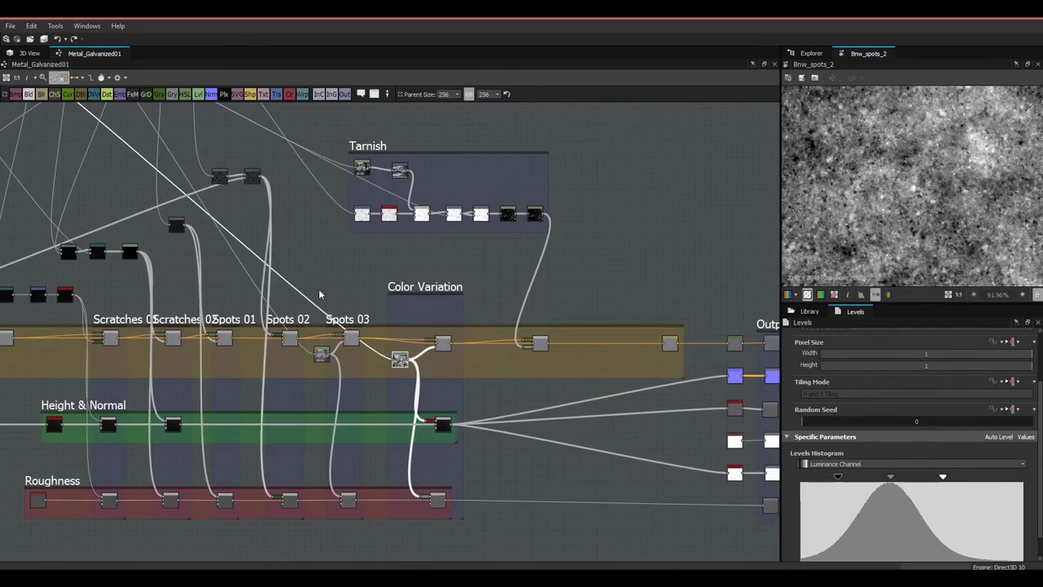
scroll(319, 289, "up", 3)
middle_click_drag(506, 489, 250, 225)
middle_click_drag(314, 305, 381, 205)
scroll(377, 327, "up", 3)
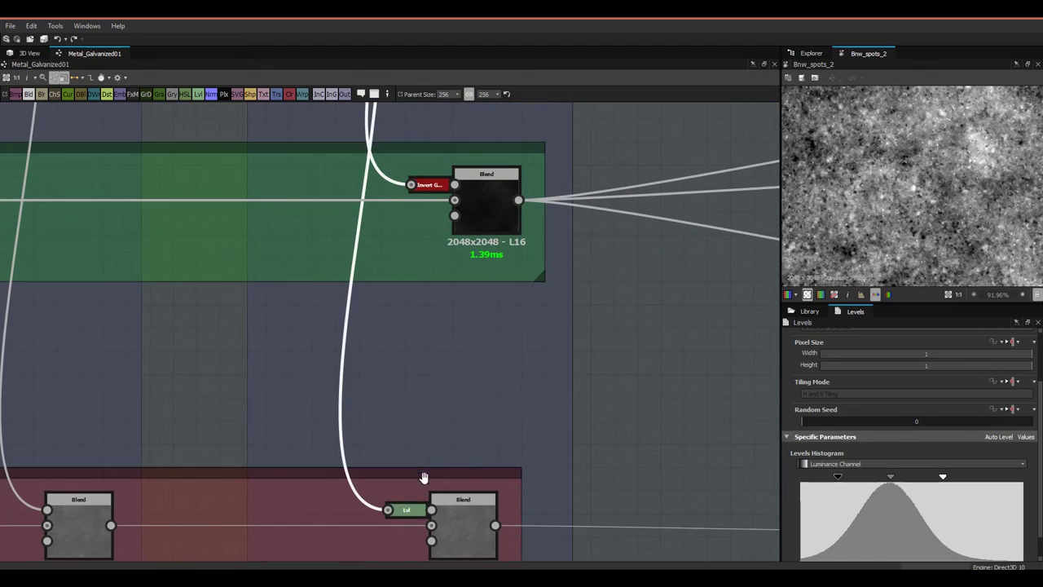
left_click(411, 512)
double_click(412, 511)
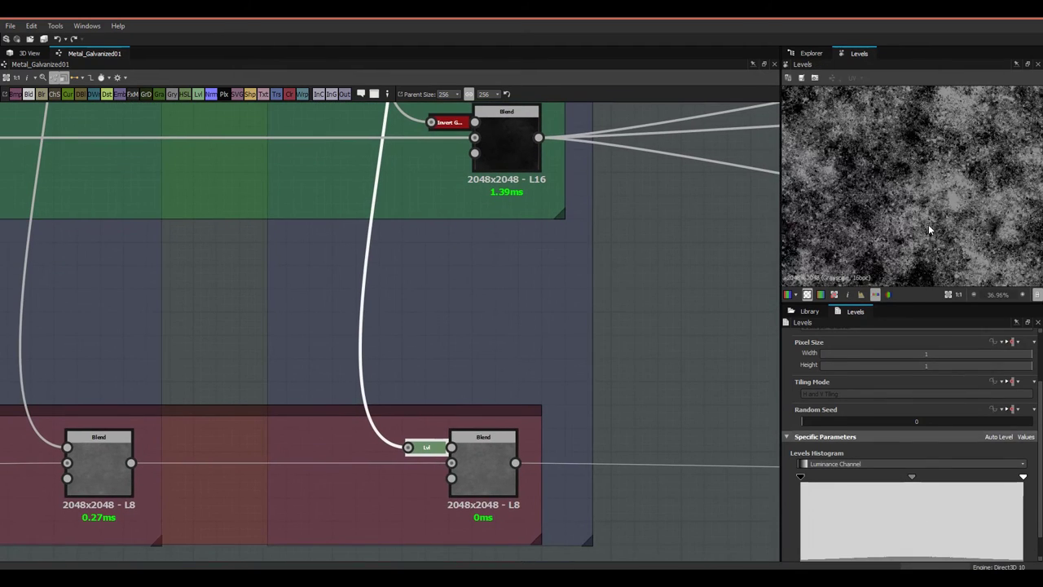
scroll(847, 458, "down", 1)
middle_click_drag(611, 396, 619, 386)
scroll(620, 386, "down", 2)
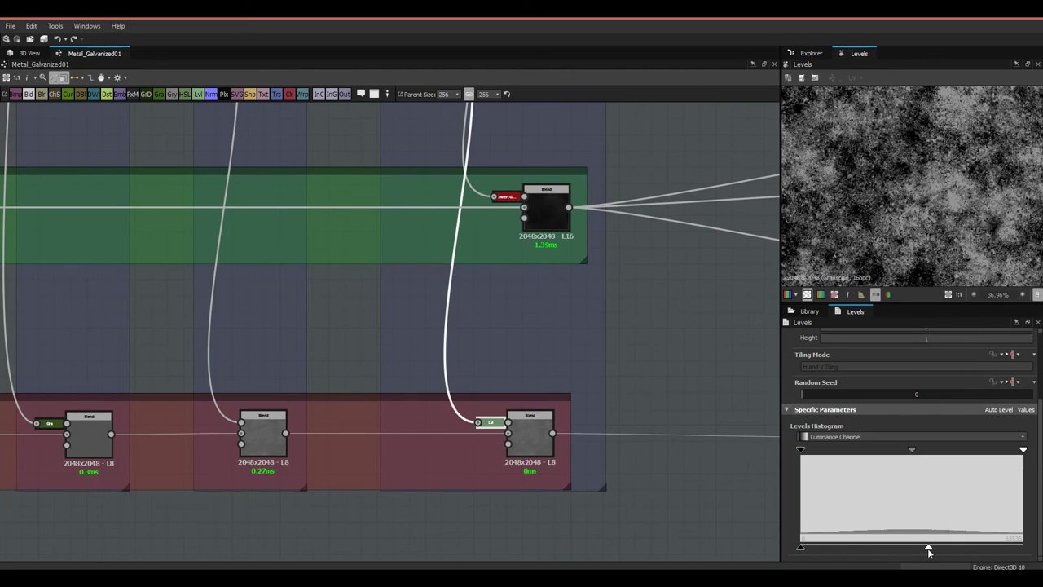
scroll(542, 436, "up", 1)
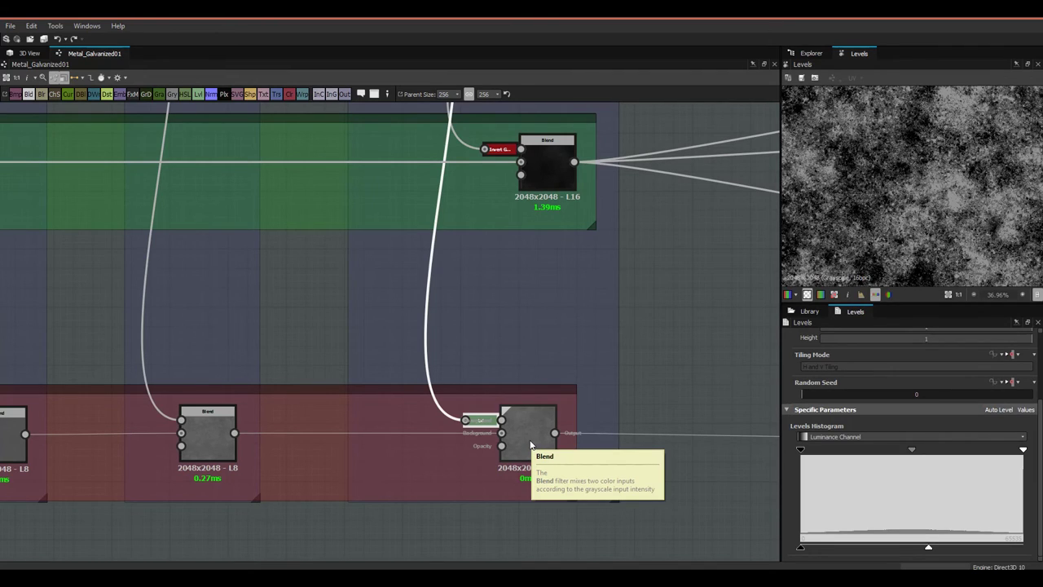
Step: Preview the Color Variation Blend in the Roughness section and set its opacity to 0.1
left_click(526, 435)
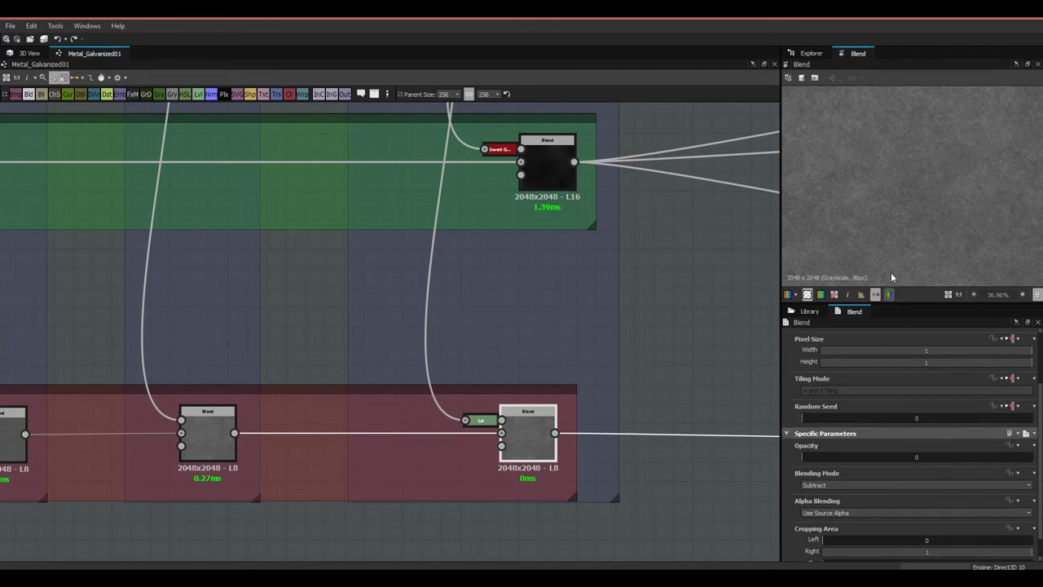
scroll(913, 221, "up", 2)
scroll(827, 440, "up", 1)
scroll(827, 440, "up", 1)
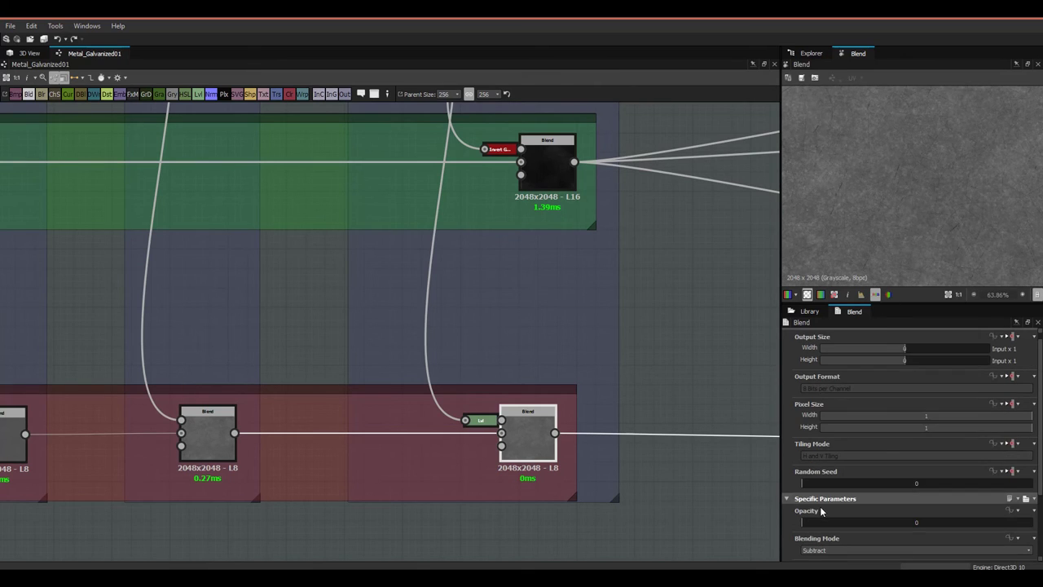
left_click_drag(820, 529, 827, 527)
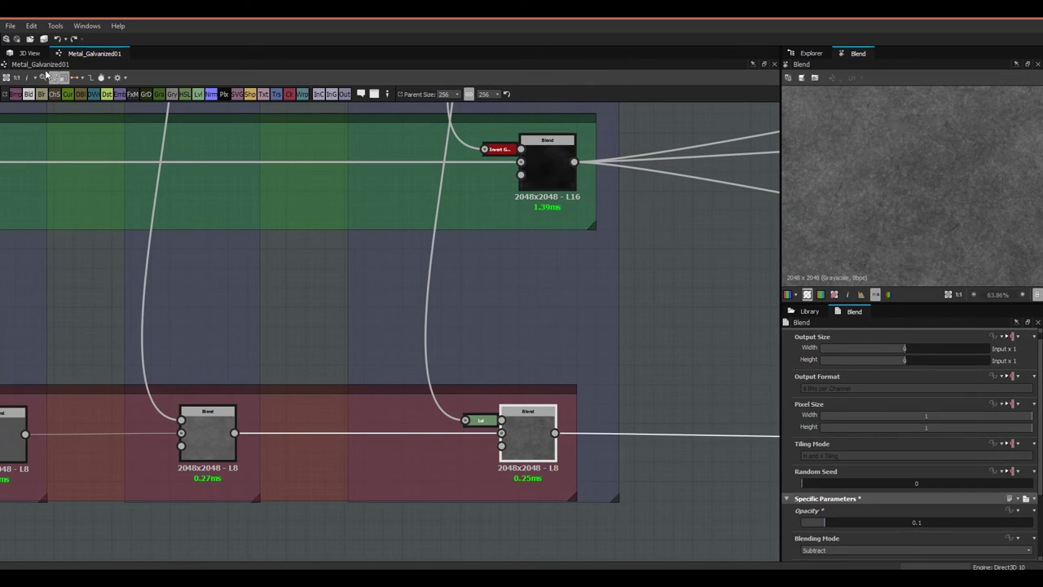
Step: Examine the metal up close in the 3D view, and set the Color Variation Roughness Blend's opacity to 0.05
left_click(29, 53)
scroll(326, 245, "down", 5)
left_click_drag(355, 266, 363, 334)
scroll(370, 342, "up", 5)
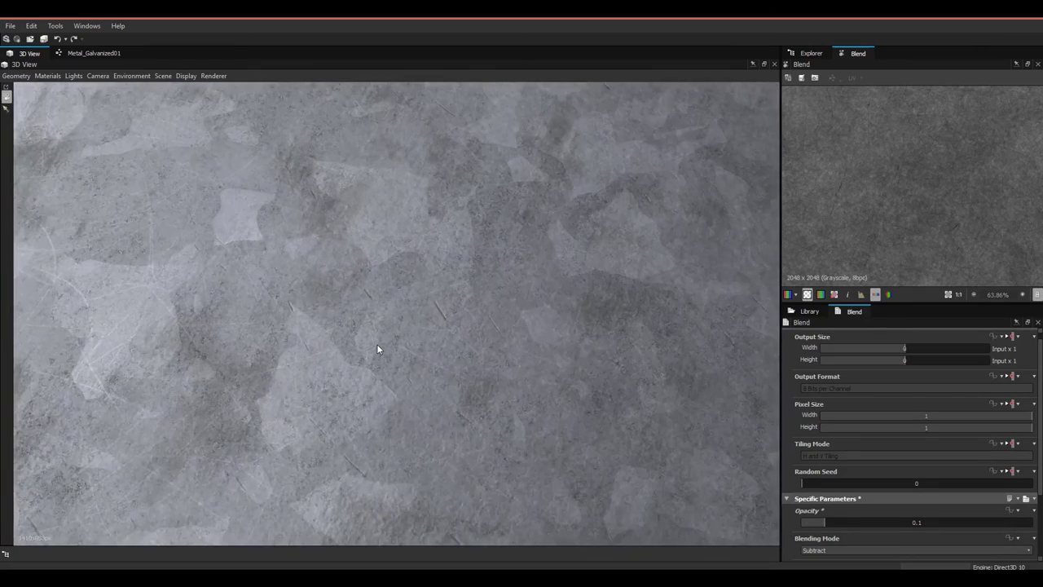
left_click_drag(894, 521, 814, 533)
left_click(92, 54)
Step: Compare the opacity and blending mode of the Color Variation Blends in the Height & Normal and Roughness sections
middle_click_drag(468, 282, 452, 373)
double_click(524, 265)
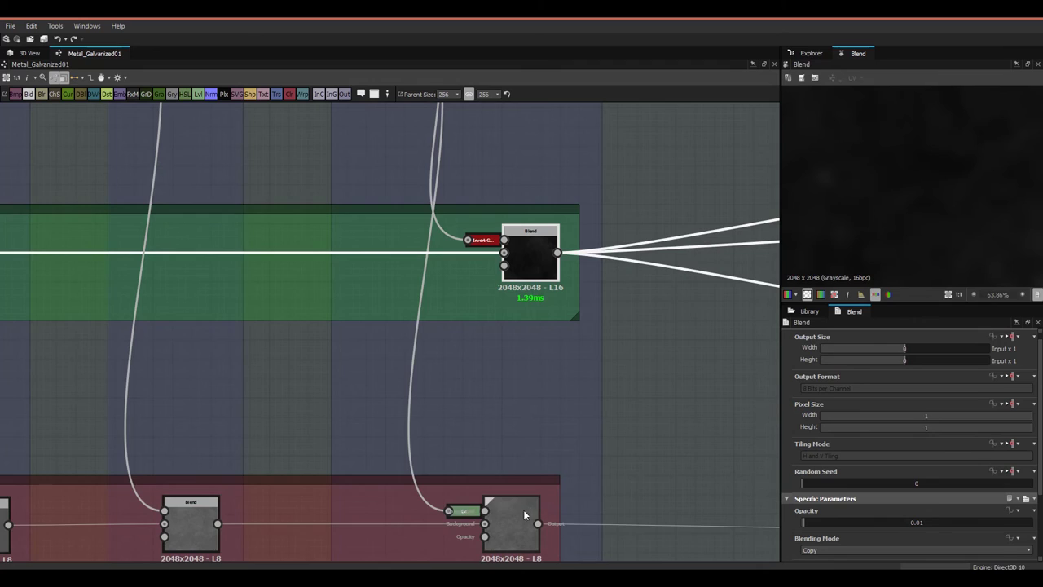
left_click(511, 531)
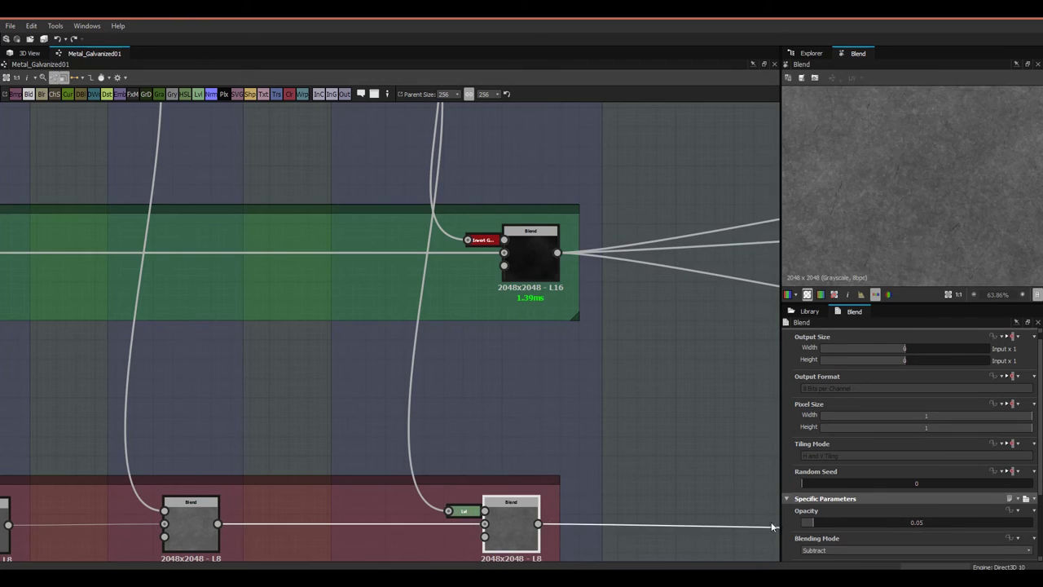
left_click(534, 252)
scroll(916, 234, "up", 1)
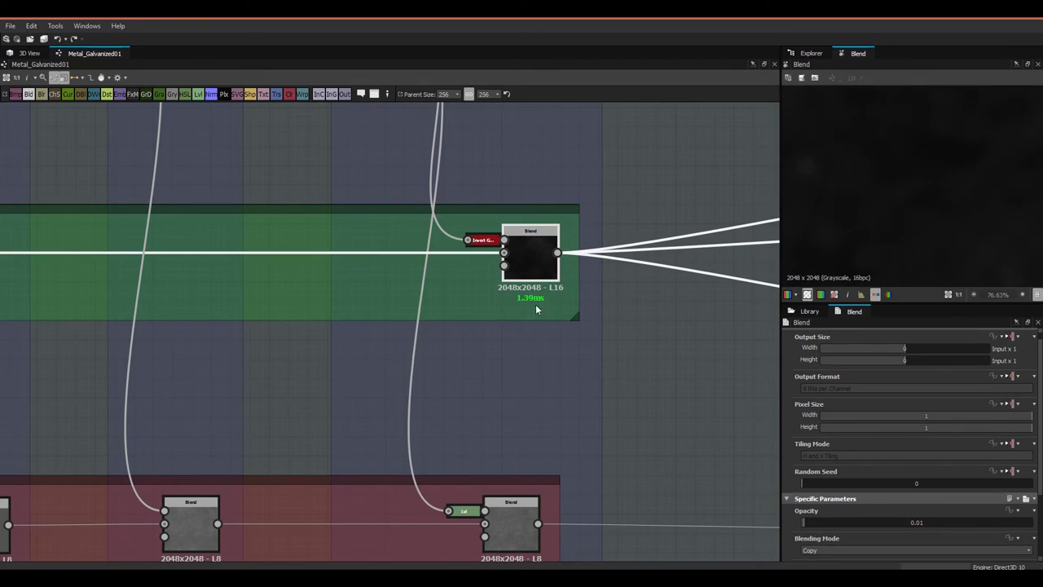
Step: Preview the Levels node shared by the Color Variation Blends, and return to the Color Variation Blend in Roughness
scroll(529, 272, "down", 1)
scroll(539, 315, "down", 4)
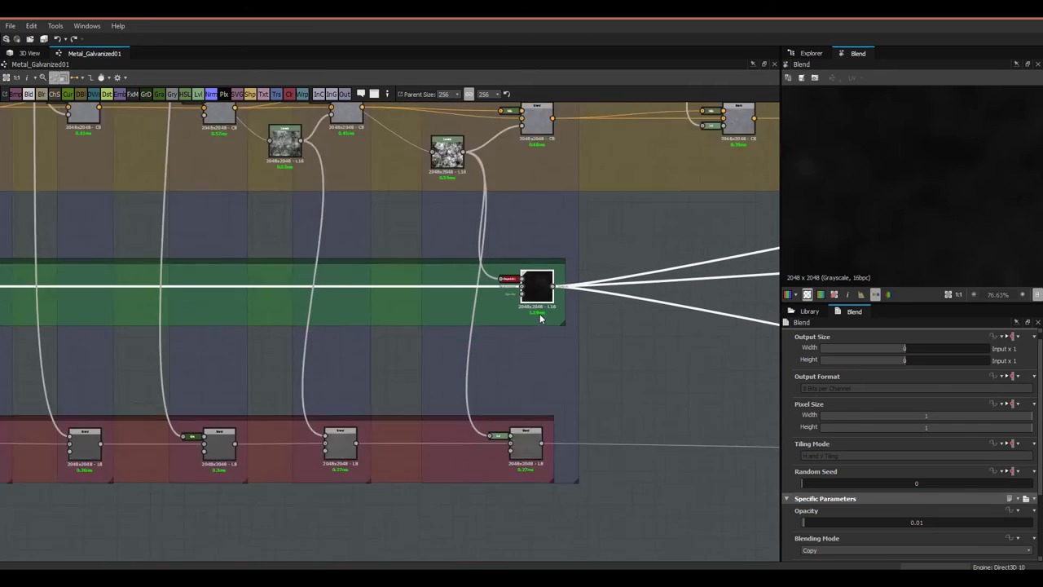
scroll(495, 244, "up", 2)
left_click(478, 211)
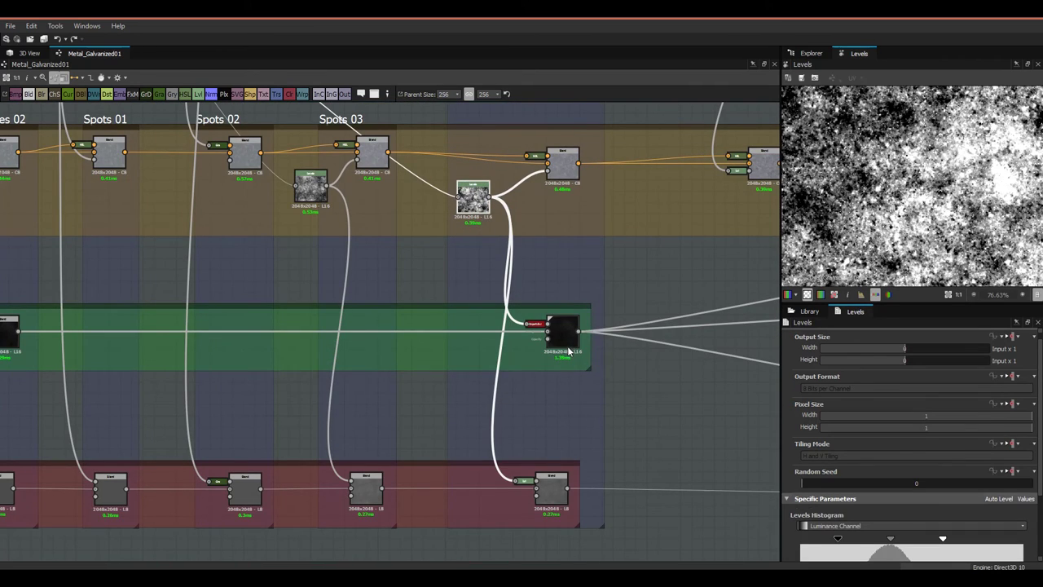
middle_click_drag(572, 388, 556, 337)
left_click(534, 451)
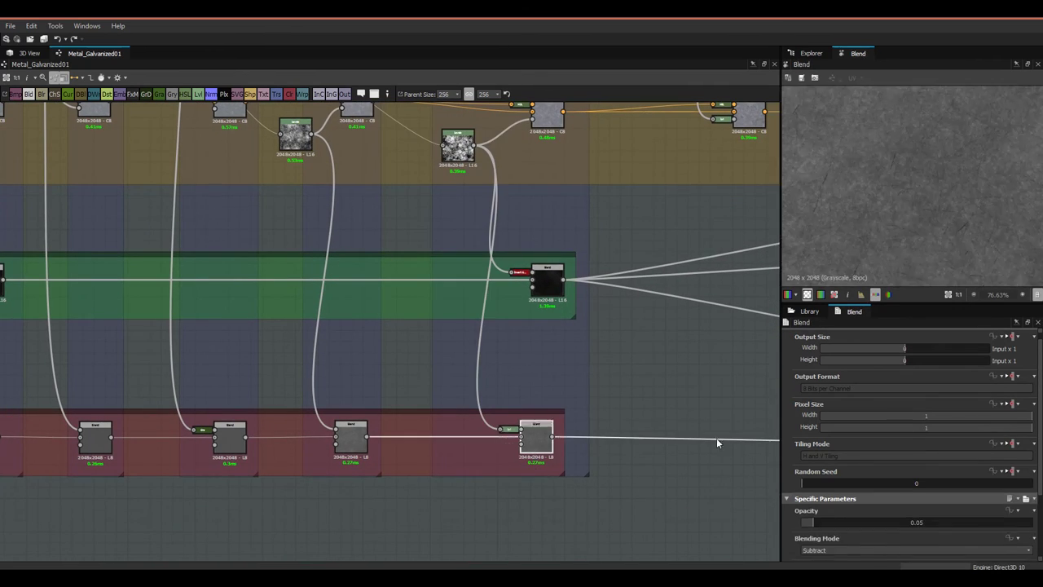
Step: Lower the opacity of the Color Variation Blend in the Roughness section to 0.01
left_click_drag(813, 526, 804, 530)
scroll(586, 453, "up", 3)
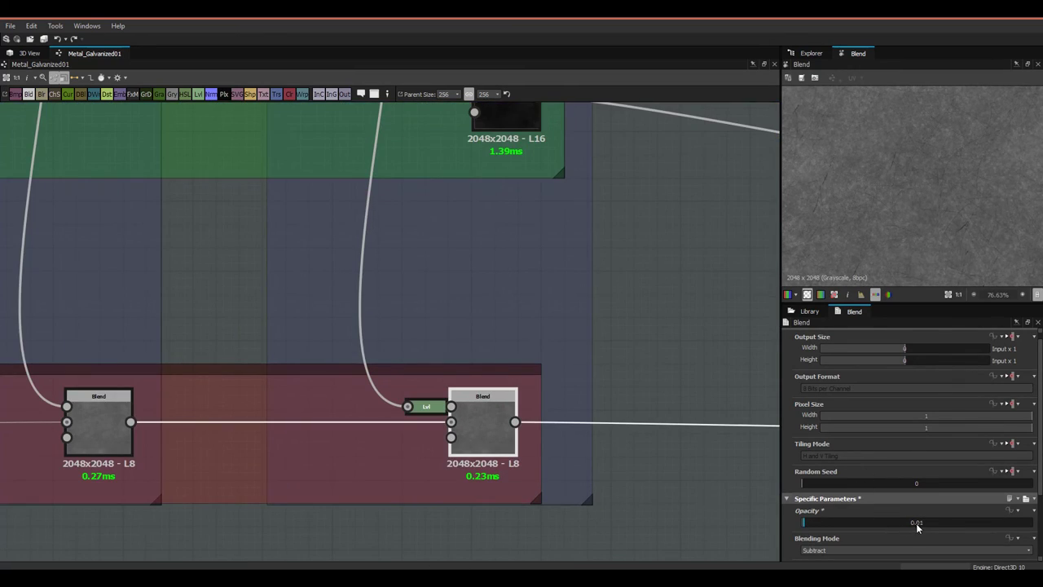
scroll(795, 530, "down", 2)
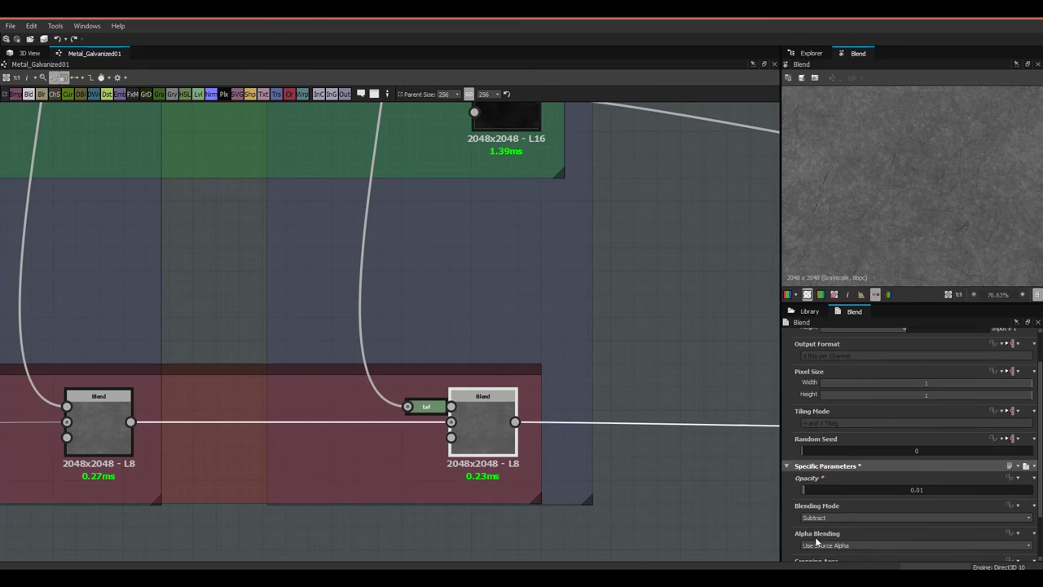
Step: Check the Color Variation Blend in Height & Normal, its connections toward the outputs, and the resulting metal in the 3D view
left_click(503, 120)
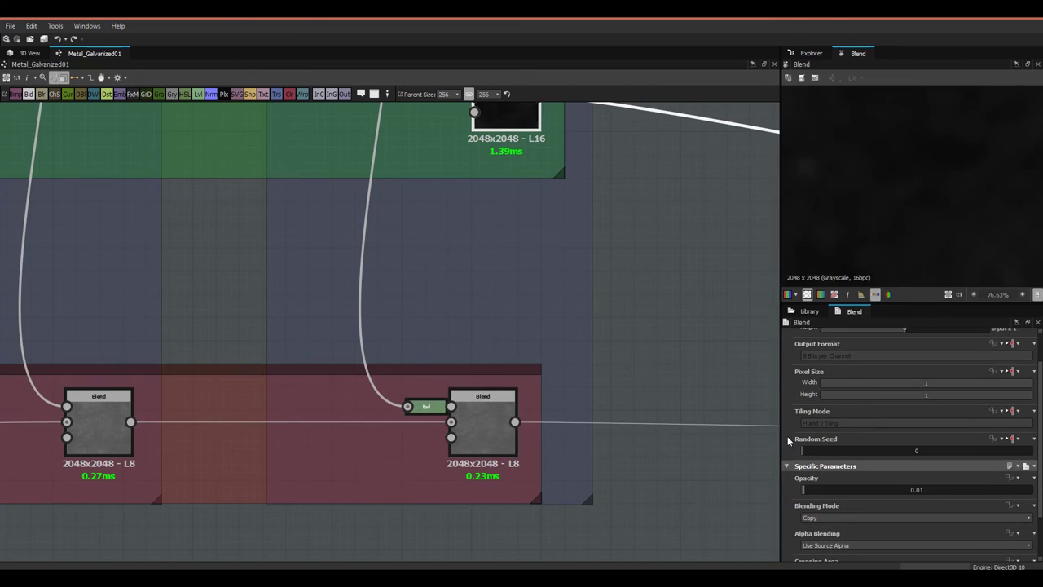
middle_click_drag(613, 344, 659, 450)
scroll(597, 280, "down", 4)
middle_click_drag(610, 277, 313, 279)
middle_click_drag(650, 263, 576, 290)
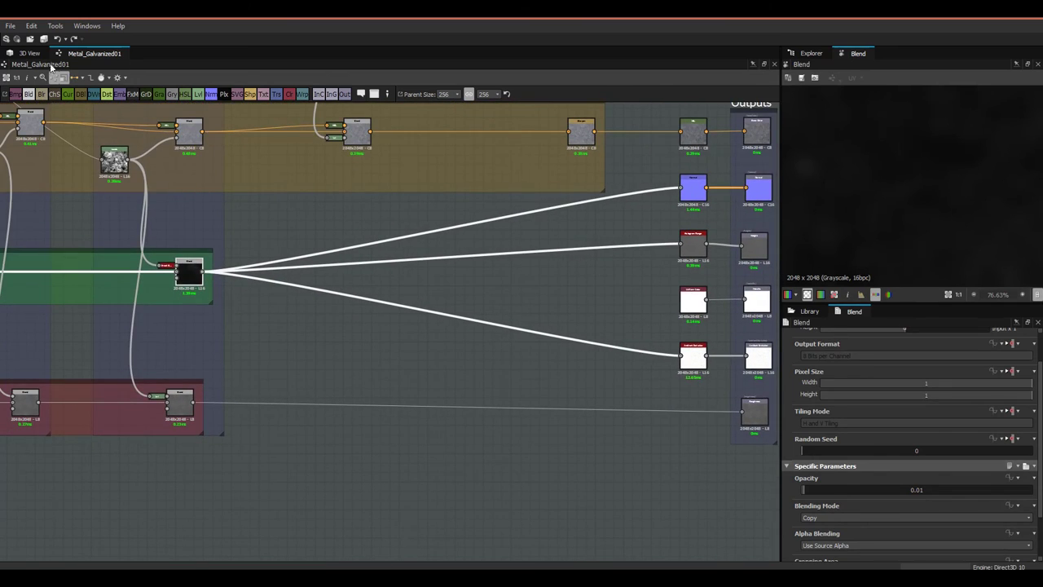
left_click(29, 53)
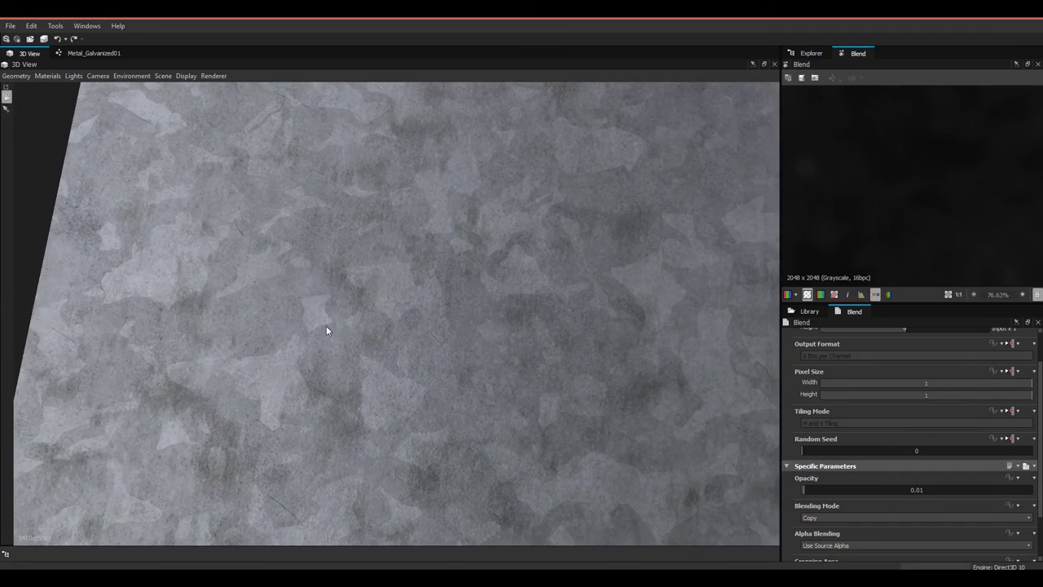
left_click(79, 56)
middle_click_drag(215, 274, 390, 340)
scroll(379, 358, "up", 2)
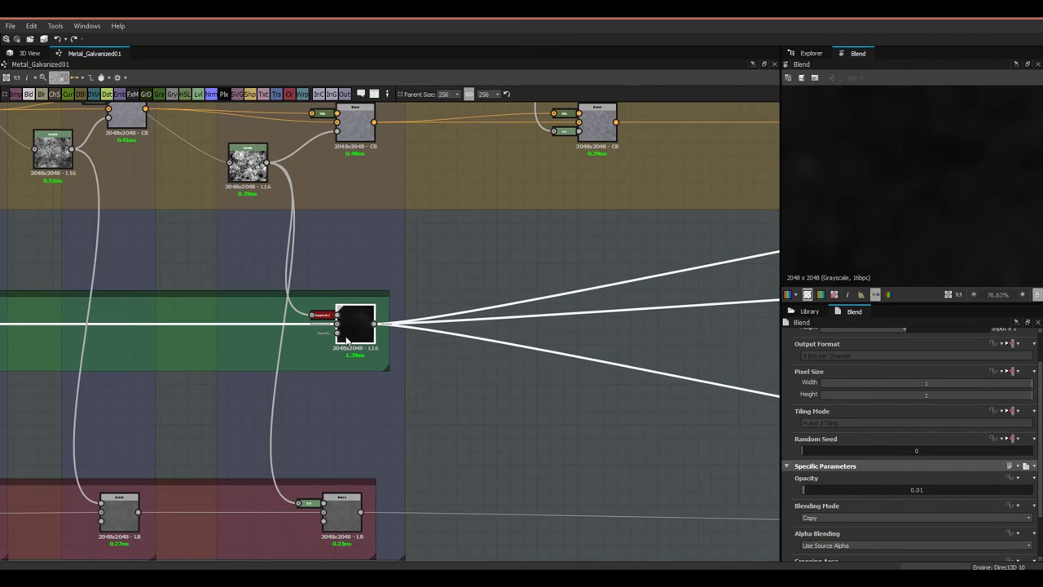
middle_click_drag(685, 291, 346, 292)
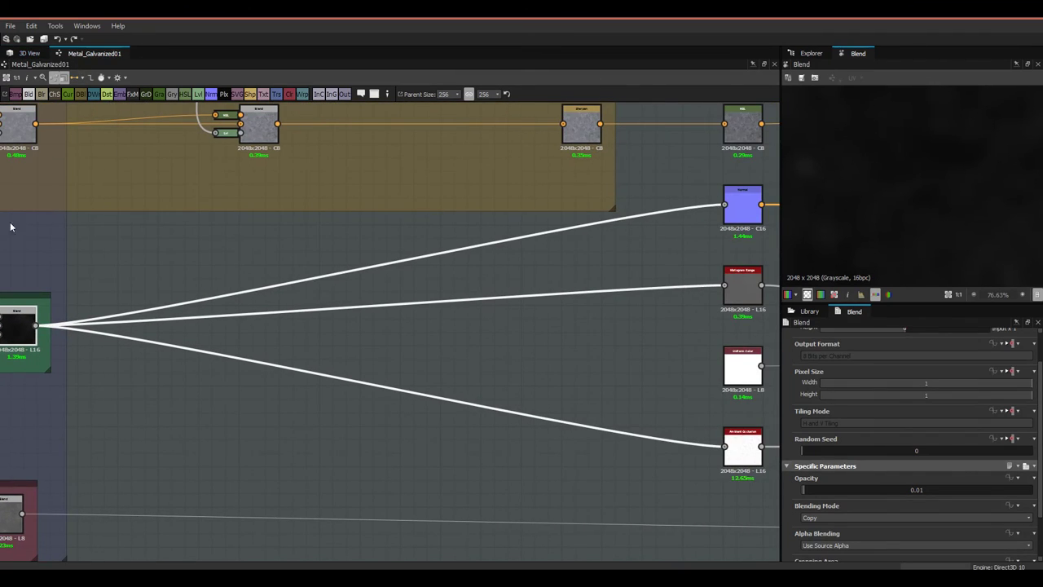
Step: Preview the Color Variation Blend in Roughness again and readjust its opacity to 0.01
middle_click_drag(37, 487, 266, 438)
scroll(266, 438, "up", 2)
double_click(227, 479)
middle_click_drag(616, 425, 788, 412)
scroll(799, 284, "up", 3)
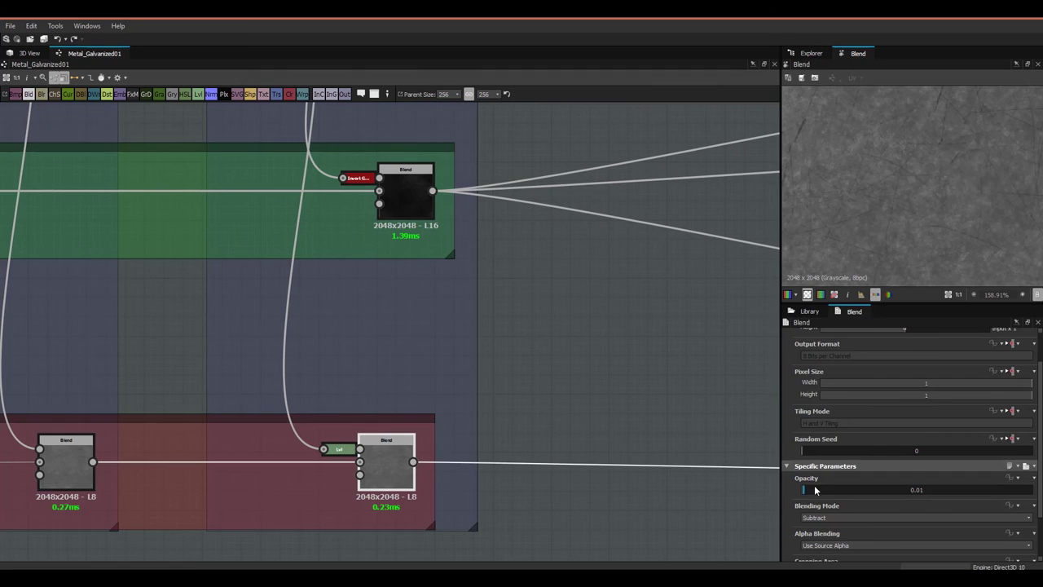
mouse_move(807, 494)
left_mouse_down()
mouse_move(838, 497)
mouse_move(808, 500)
left_mouse_up()
Step: Examine the scratches, spots and color variation on the metal up close and from another angle in the 3D view
left_click(25, 53)
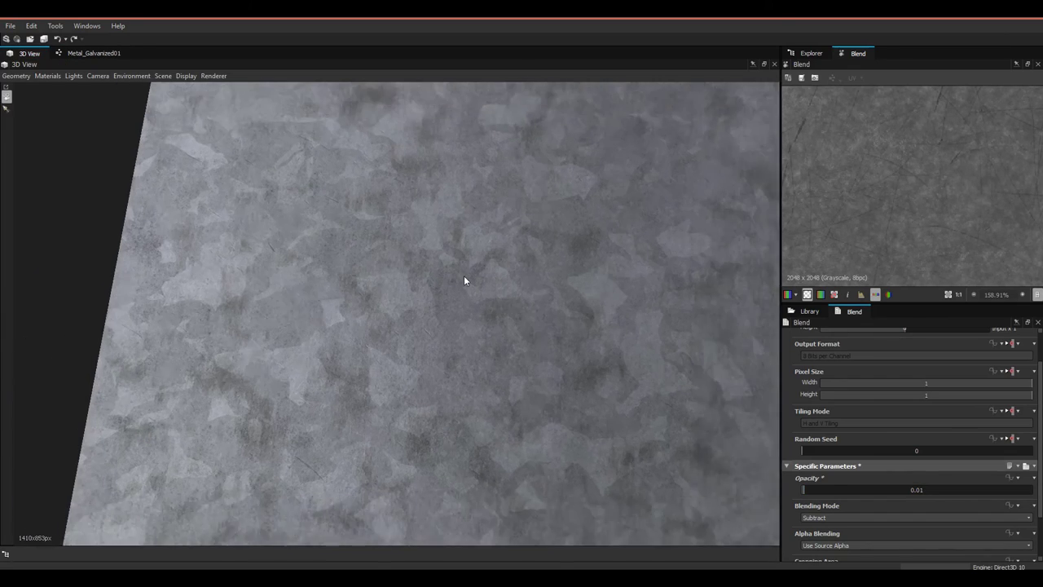
scroll(455, 308, "up", 6)
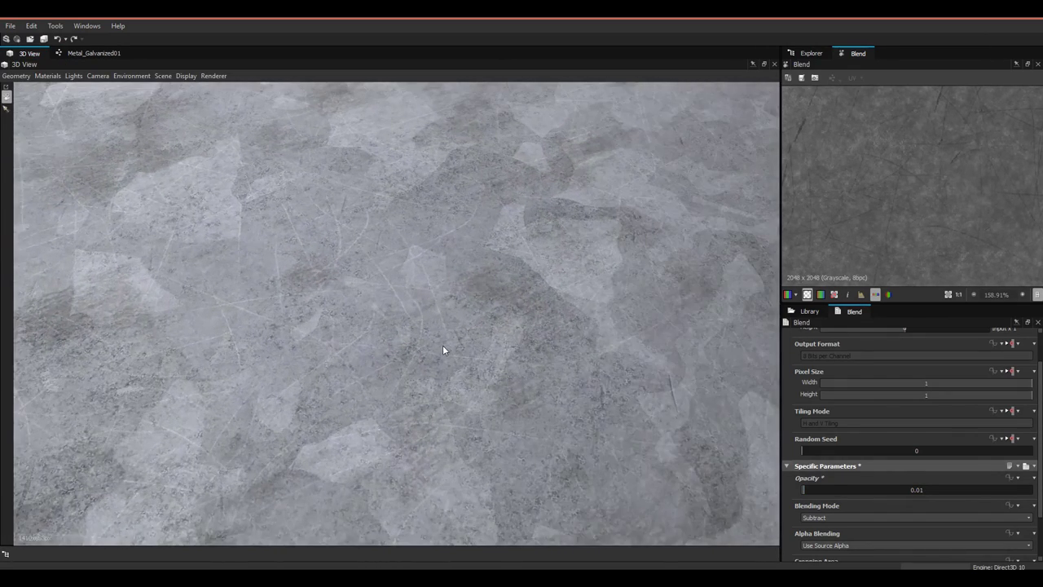
left_click_drag(443, 346, 326, 254)
scroll(432, 350, "down", 4)
scroll(344, 353, "up", 3)
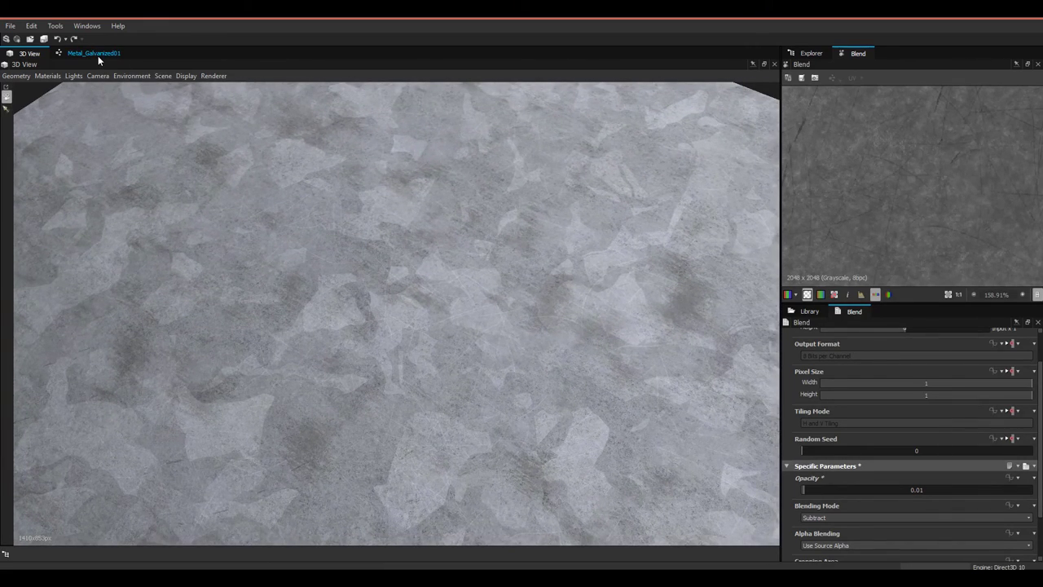
left_click_drag(200, 278, 262, 289)
Step: Review the whole Metal_Galvanized01 graph layout, from the Noises and Base Pattern frames to the Outputs
left_click(78, 53)
scroll(526, 347, "down", 4)
scroll(365, 352, "down", 4)
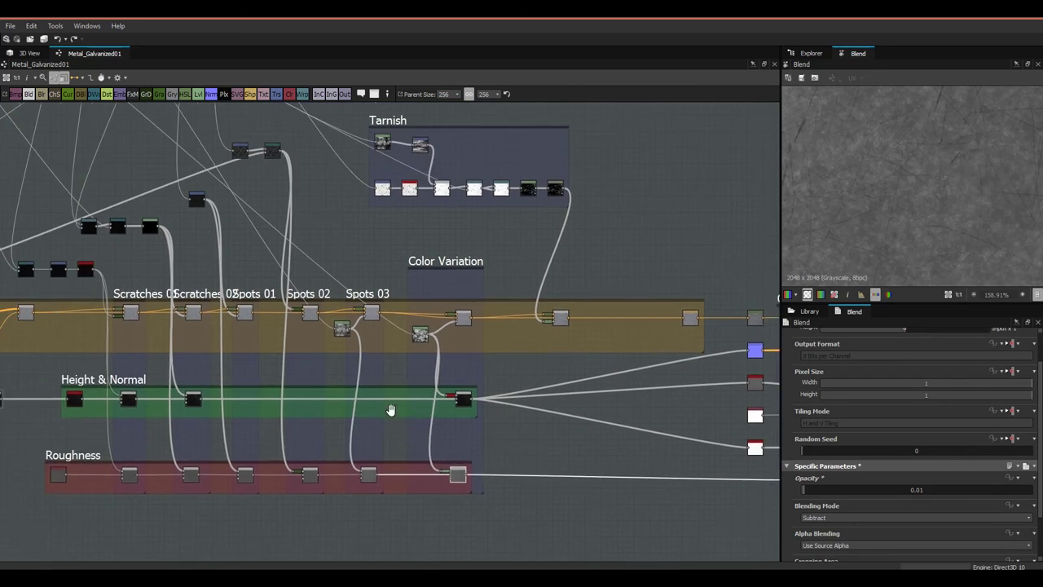
scroll(392, 409, "down", 2)
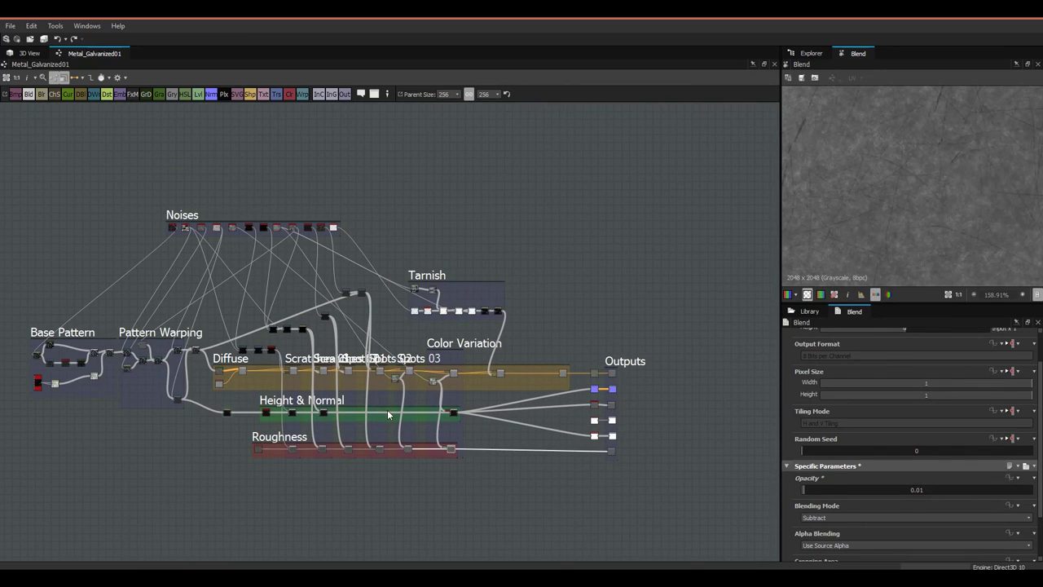
middle_click_drag(389, 416, 431, 384)
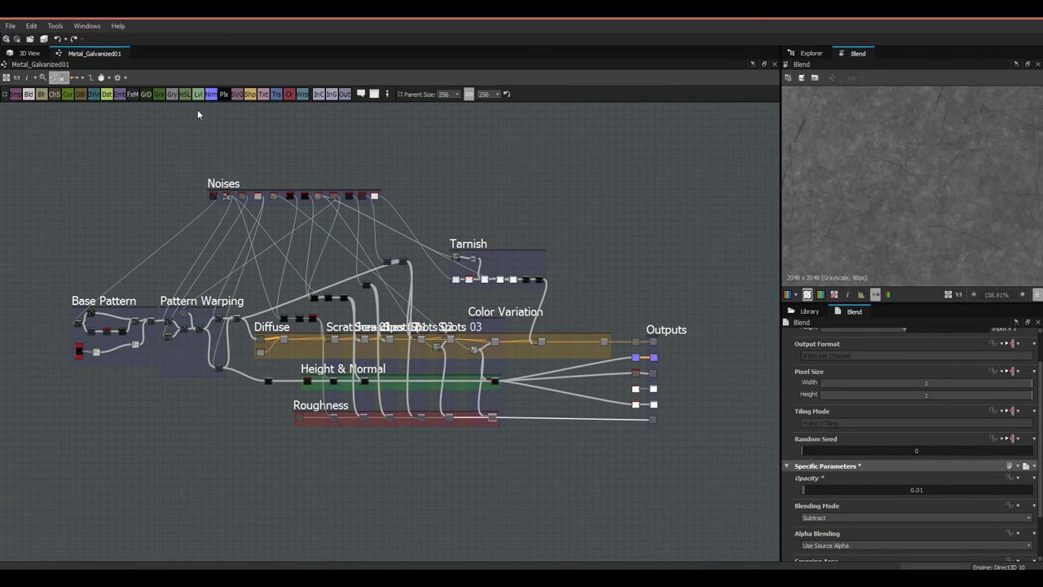
Step: Inspect the whole galvanized metal plane in the 3D view from several angles
left_click(25, 53)
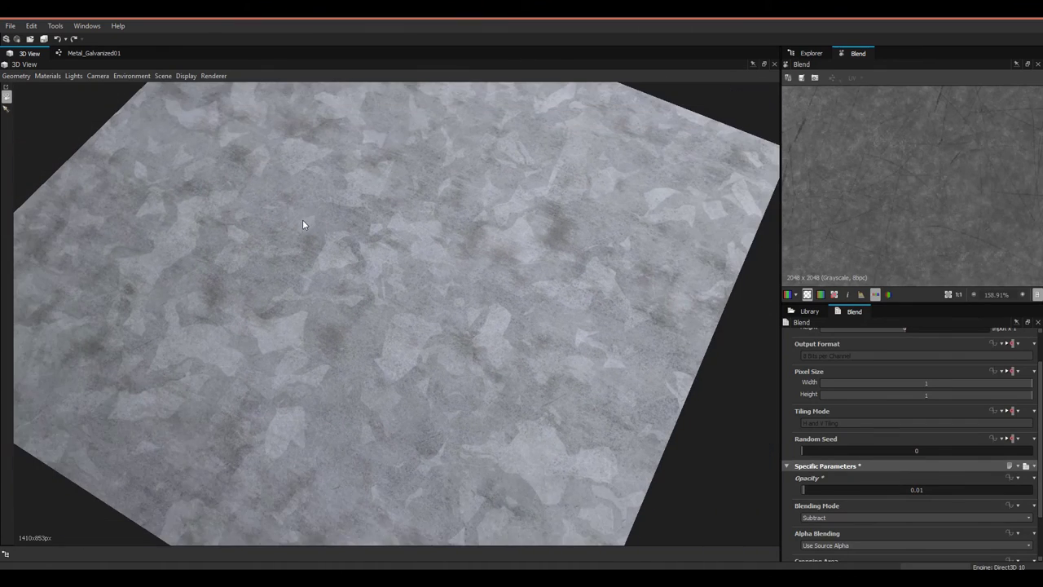
left_click_drag(302, 219, 295, 248)
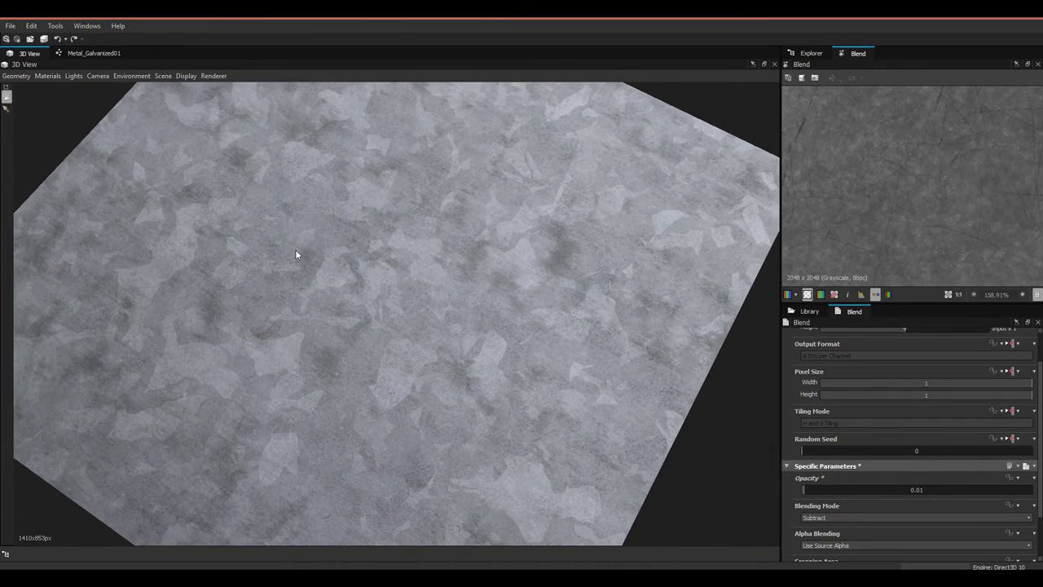
middle_click_drag(295, 248, 319, 266)
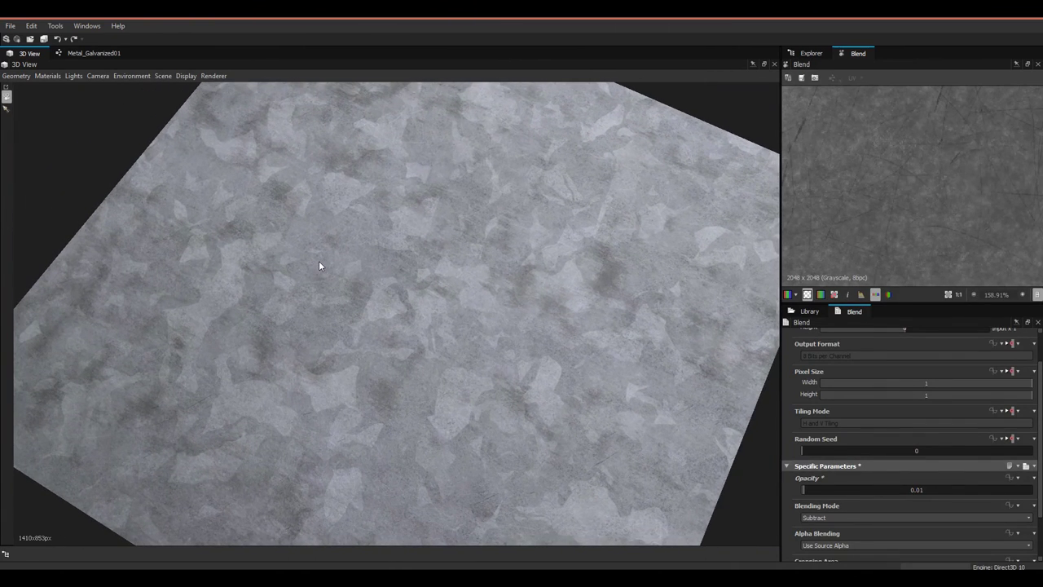
left_click_drag(320, 266, 255, 327)
left_click(96, 53)
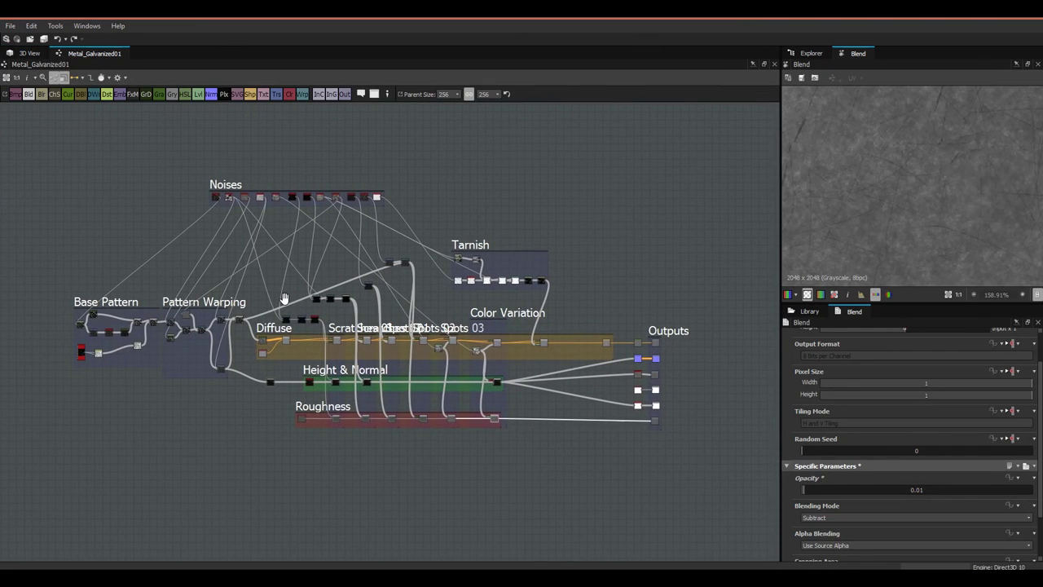
Step: Compare the graph's Diffuse, Height & Normal, Roughness and Tarnish sections with the metal's appearance in the 3D view
scroll(308, 297, "up", 3)
scroll(319, 313, "down", 5)
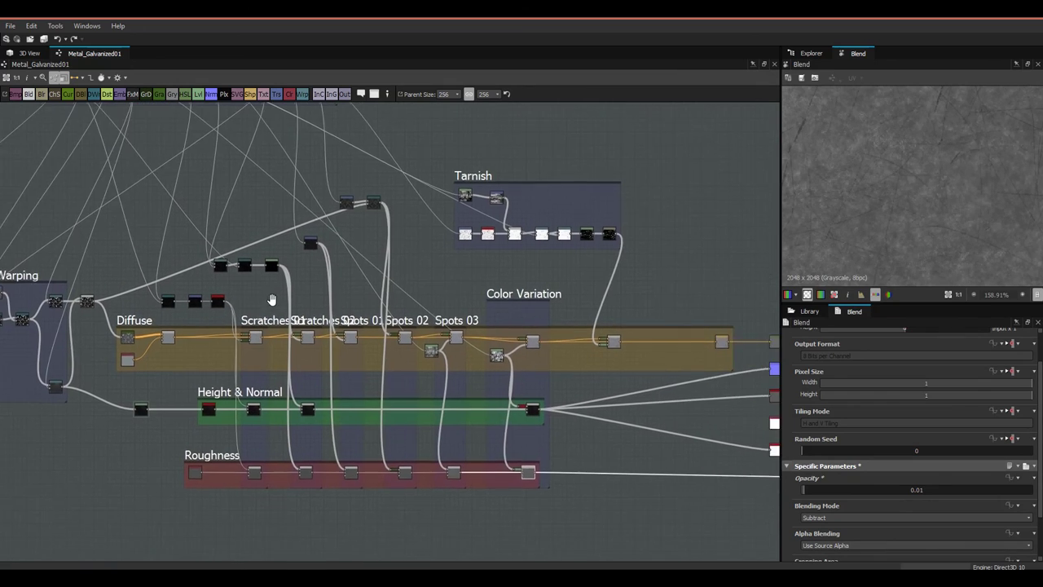
left_click(40, 54)
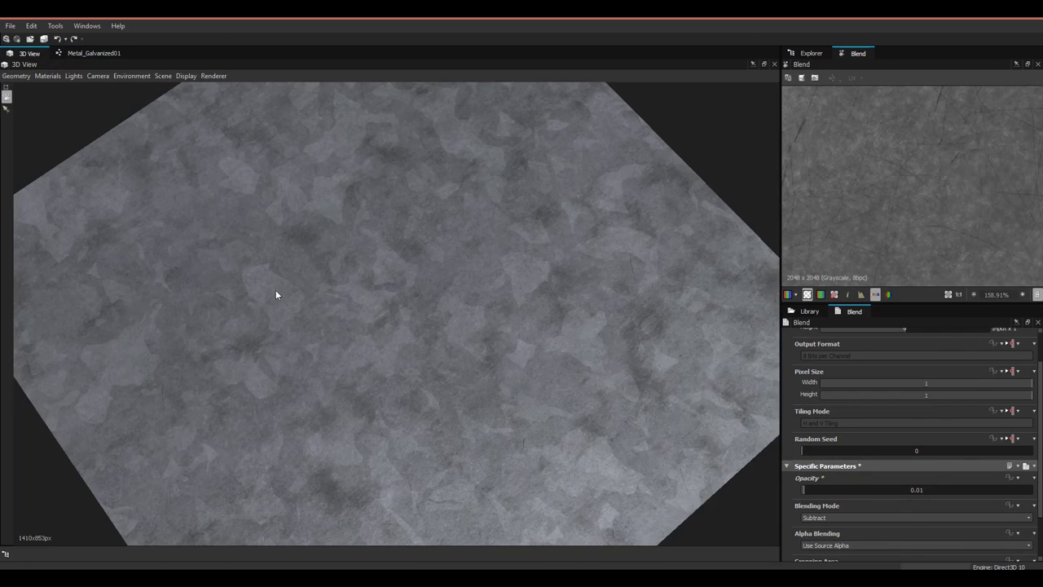
left_click_drag(277, 301, 298, 296, "alt")
left_click(102, 53)
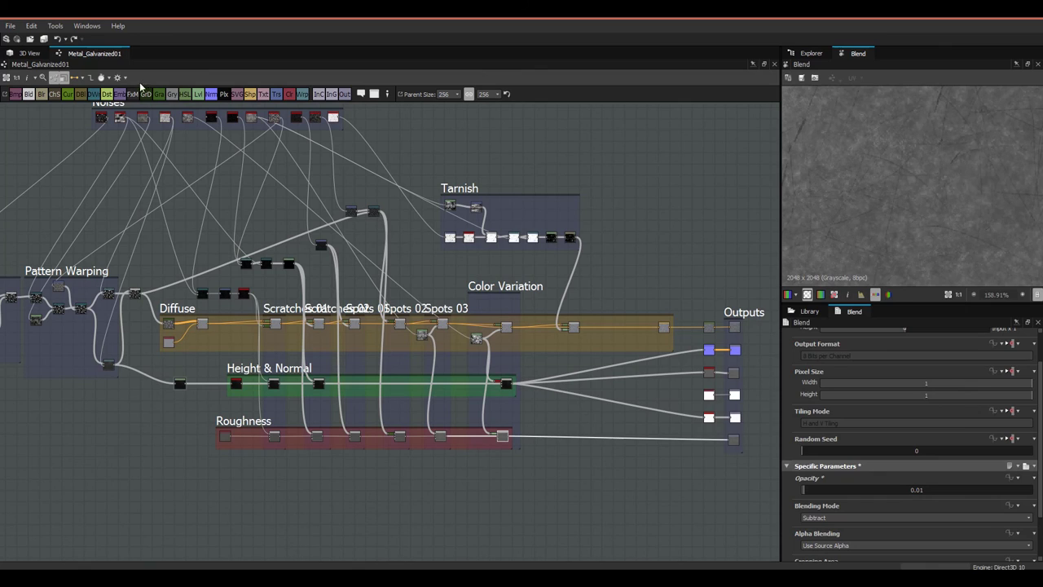
left_click(28, 54)
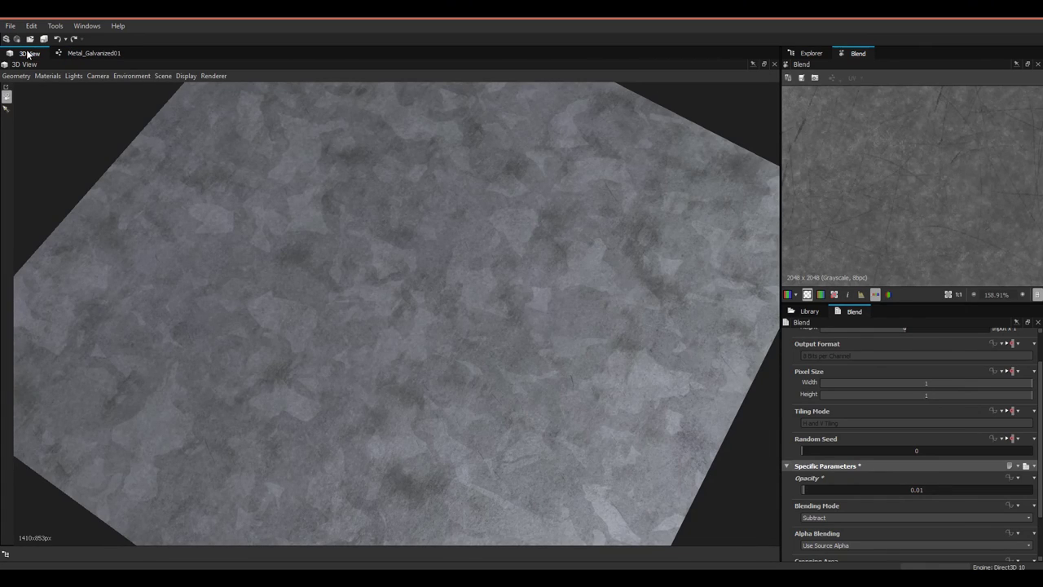